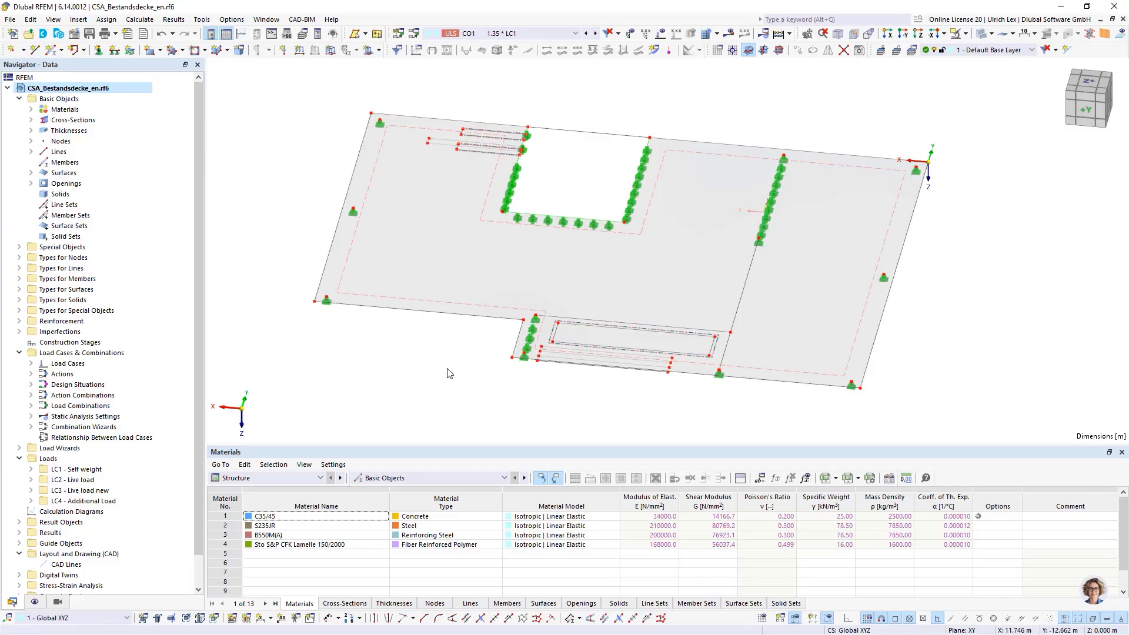
Step: Highlight the main slab surface and expand the model's Materials and Thicknesses entries to examine their definitions
{"action": "middle_click_drag", "start_coordinate": [447, 368], "coordinate": [433, 356], "text": "ctrl"}
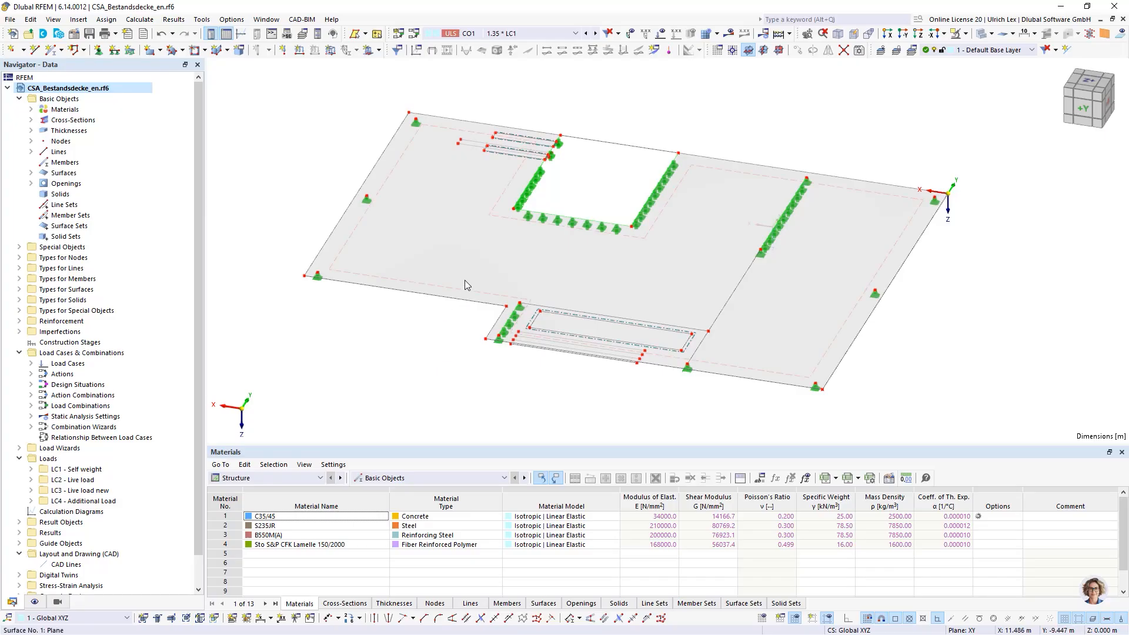
{"action": "left_click", "coordinate": [459, 262]}
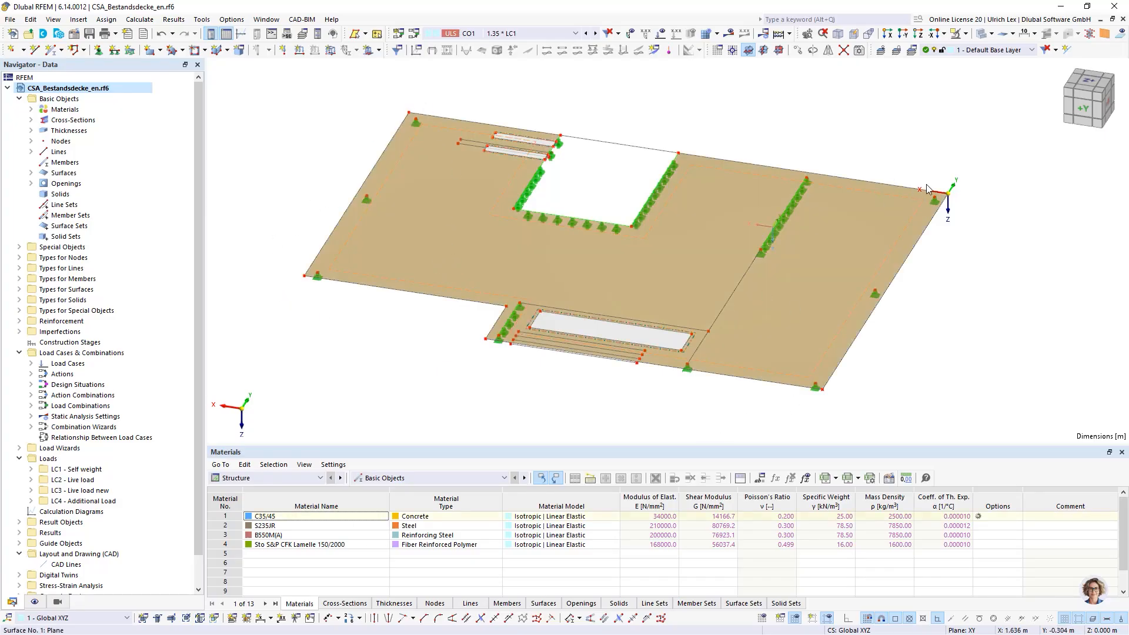
{"action": "left_click", "coordinate": [30, 110]}
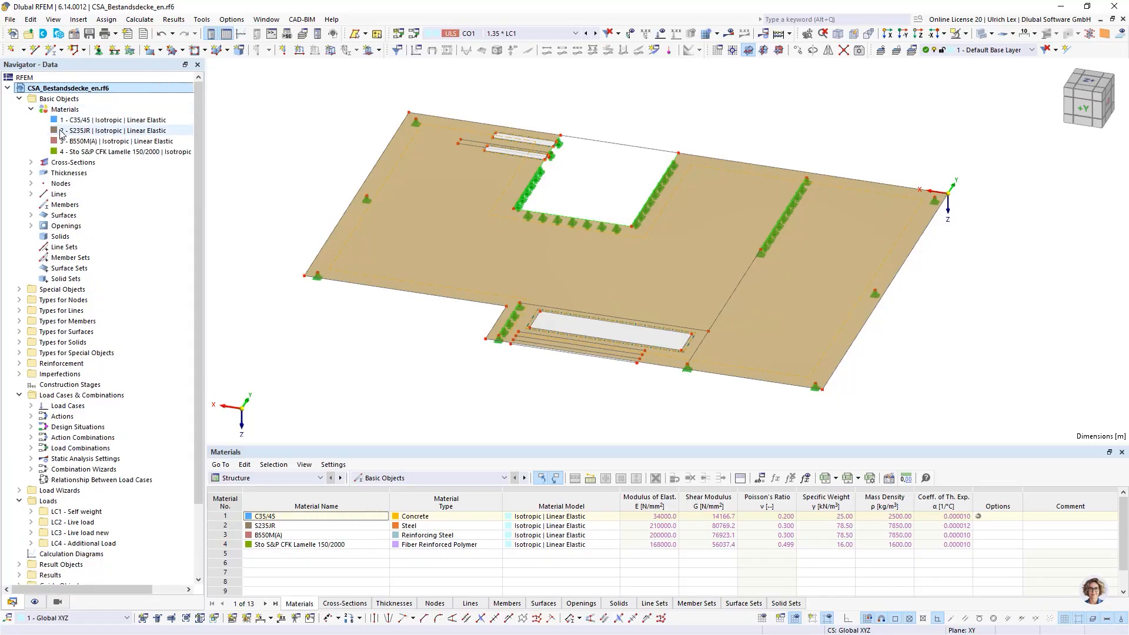
{"action": "left_click", "coordinate": [30, 173]}
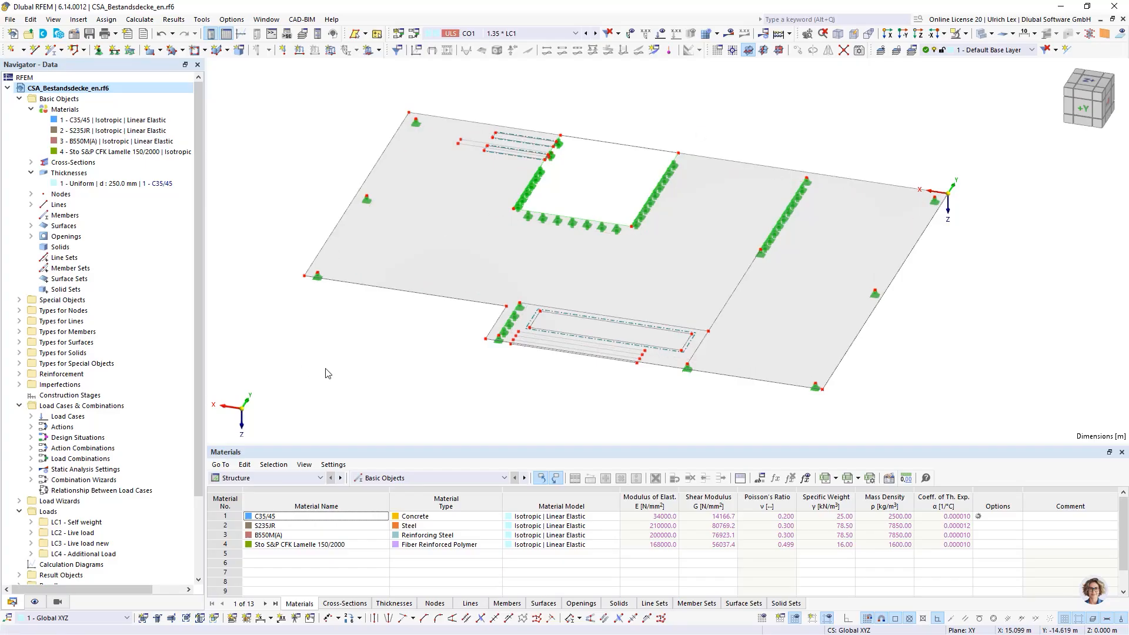
{"action": "mouse_move", "coordinate": [327, 369]}
{"action": "middle_mouse_down", "text": "ctrl"}
{"action": "mouse_move", "coordinate": [367, 359]}
{"action": "mouse_move", "coordinate": [324, 369]}
{"action": "middle_mouse_up", "text": "ctrl"}
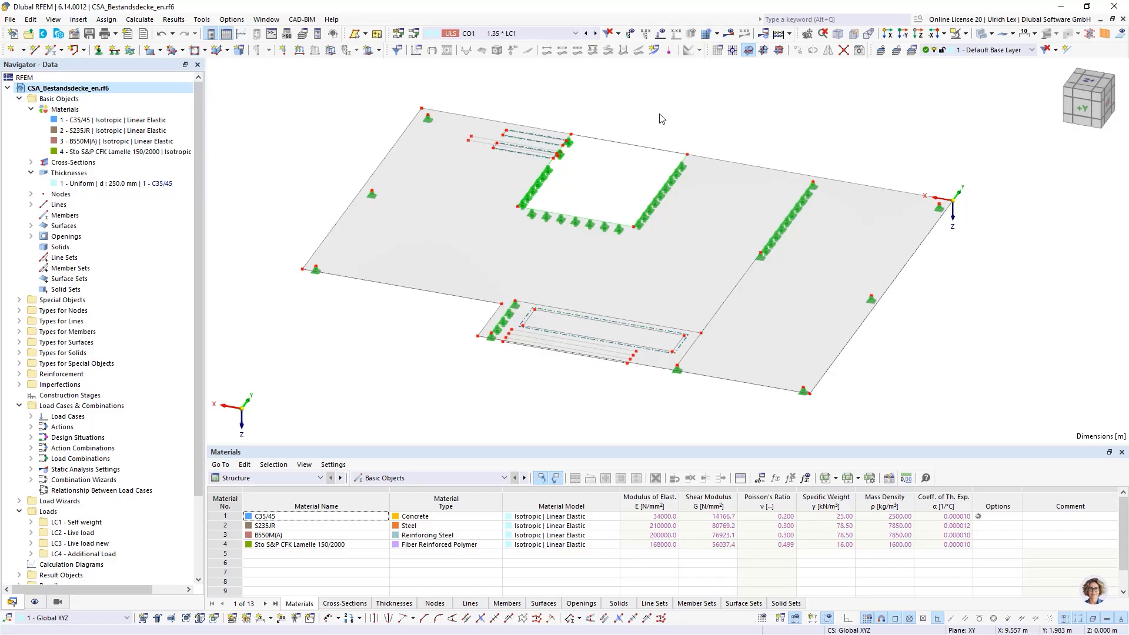
Step: Examine the two narrow strip surfaces near the stairwell and the rectangular surface at the slab's front edge, including their thickness and material
{"action": "scroll", "coordinate": [579, 113], "scroll_direction": "up", "scroll_amount": 4}
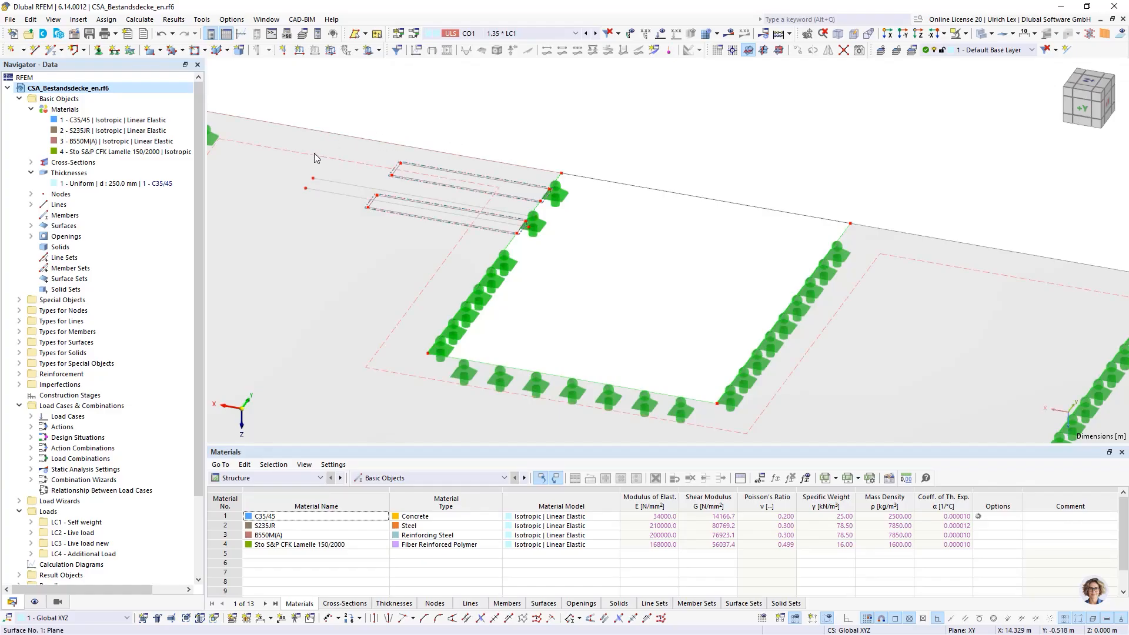
{"action": "scroll", "coordinate": [441, 177], "scroll_direction": "up", "scroll_amount": 4}
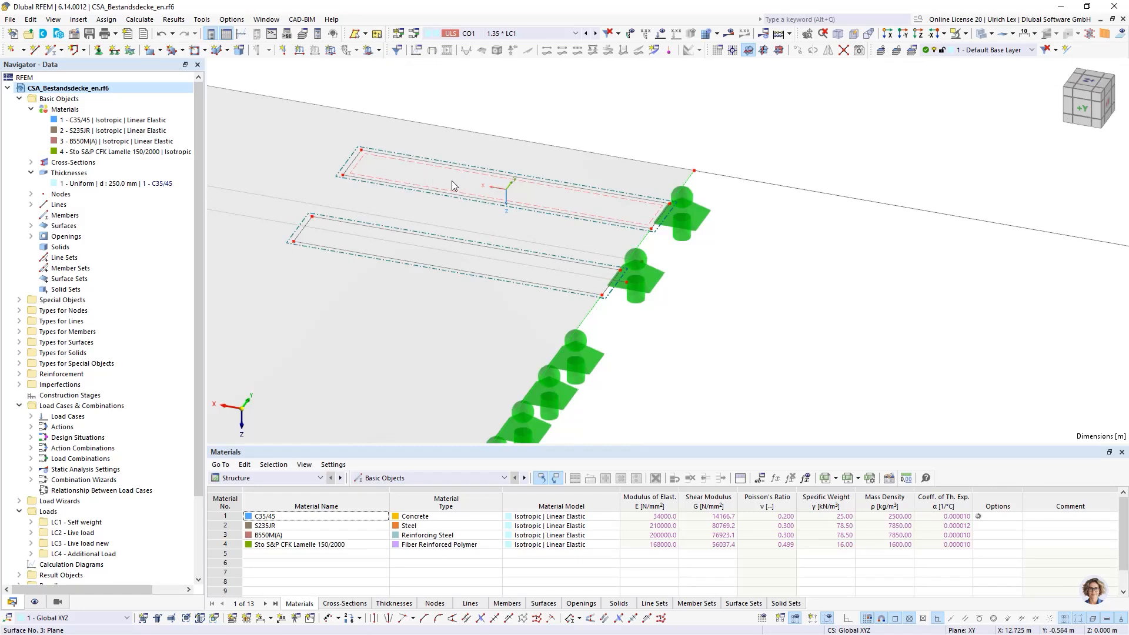
{"action": "left_click", "coordinate": [452, 181]}
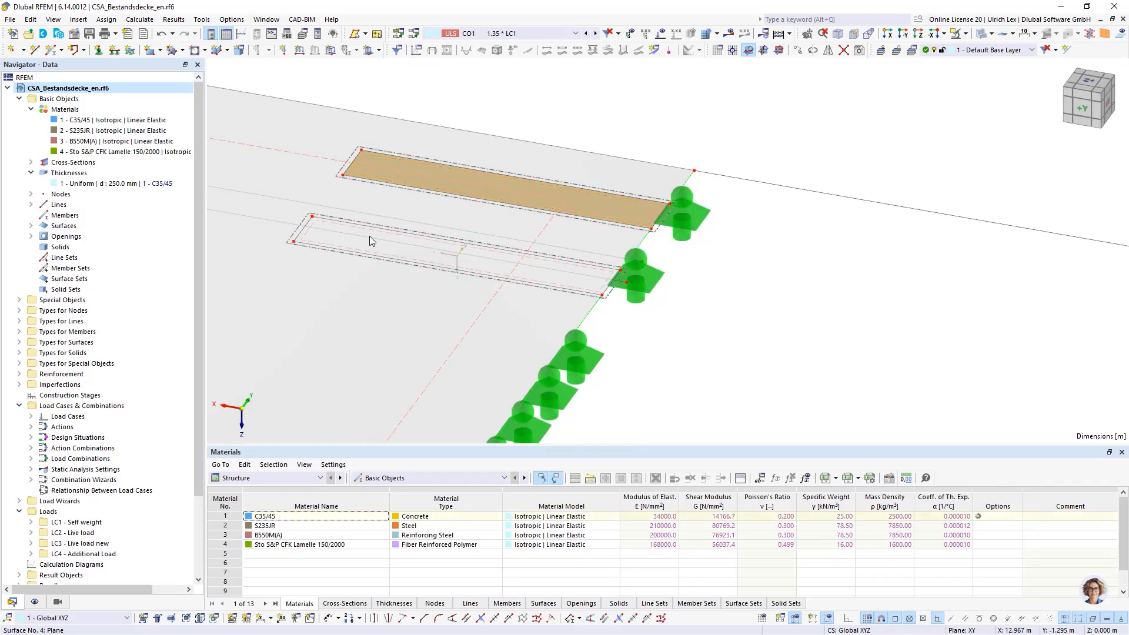
{"action": "left_click", "coordinate": [394, 249]}
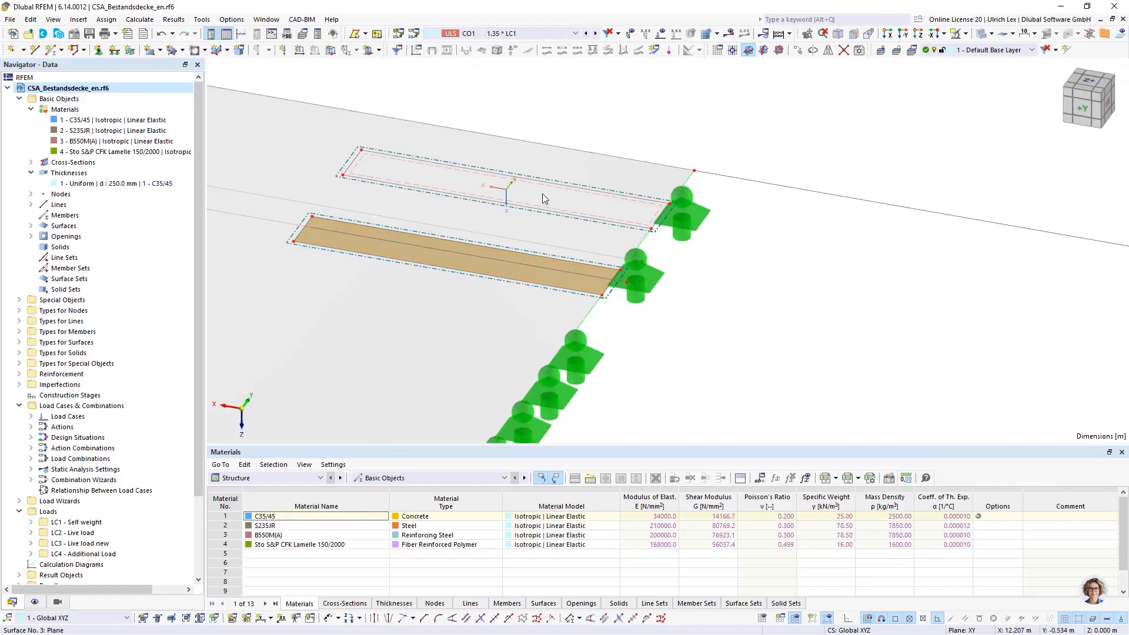
{"action": "left_click", "coordinate": [558, 109]}
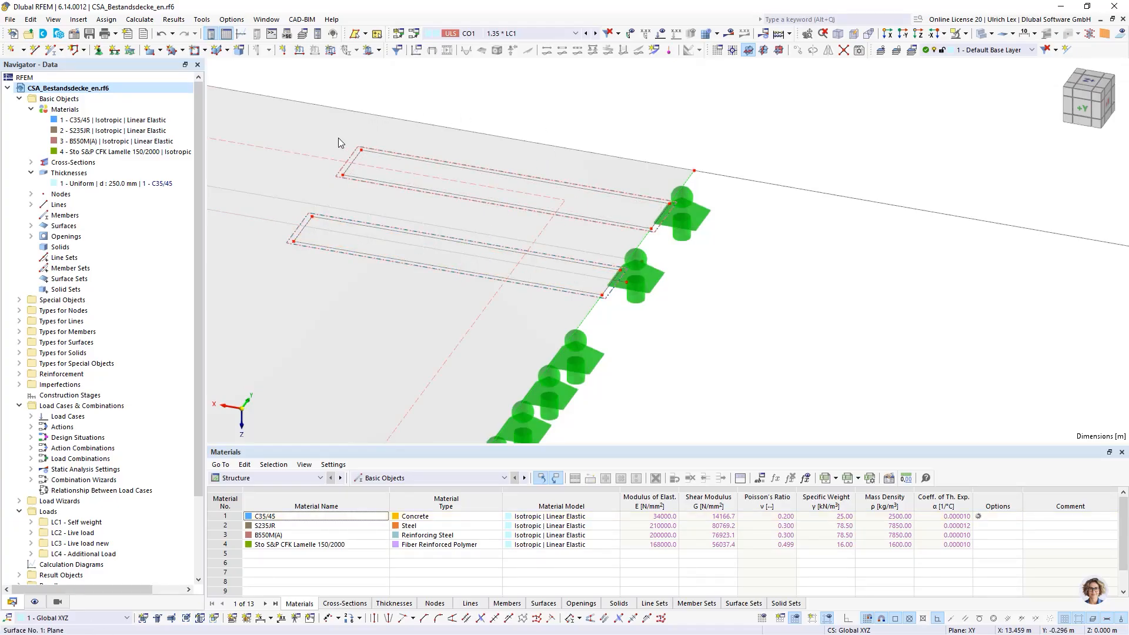
{"action": "mouse_move", "coordinate": [376, 164]}
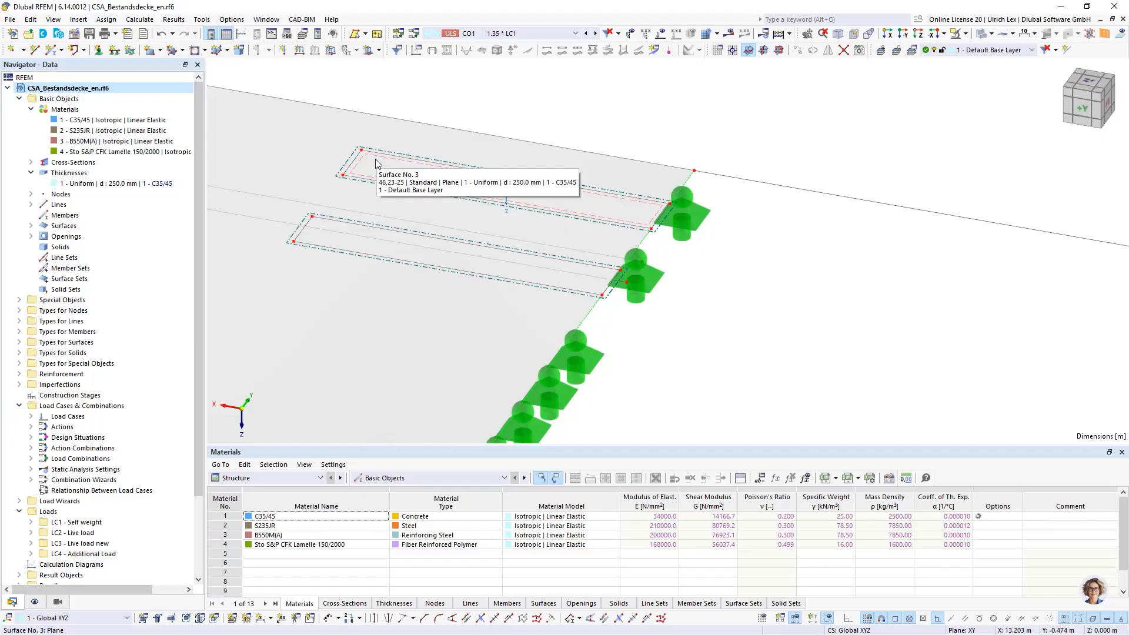
{"action": "scroll", "coordinate": [376, 160], "scroll_direction": "down", "scroll_amount": 7}
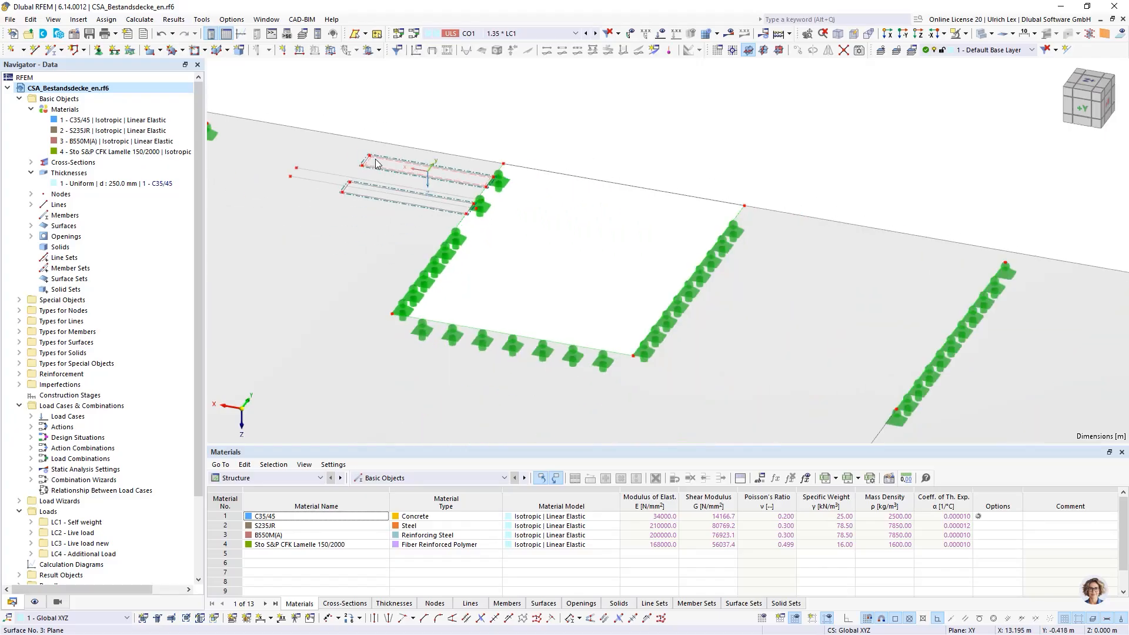
{"action": "scroll", "coordinate": [405, 346], "scroll_direction": "up", "scroll_amount": 4}
{"action": "scroll", "coordinate": [404, 351], "scroll_direction": "up", "scroll_amount": 1}
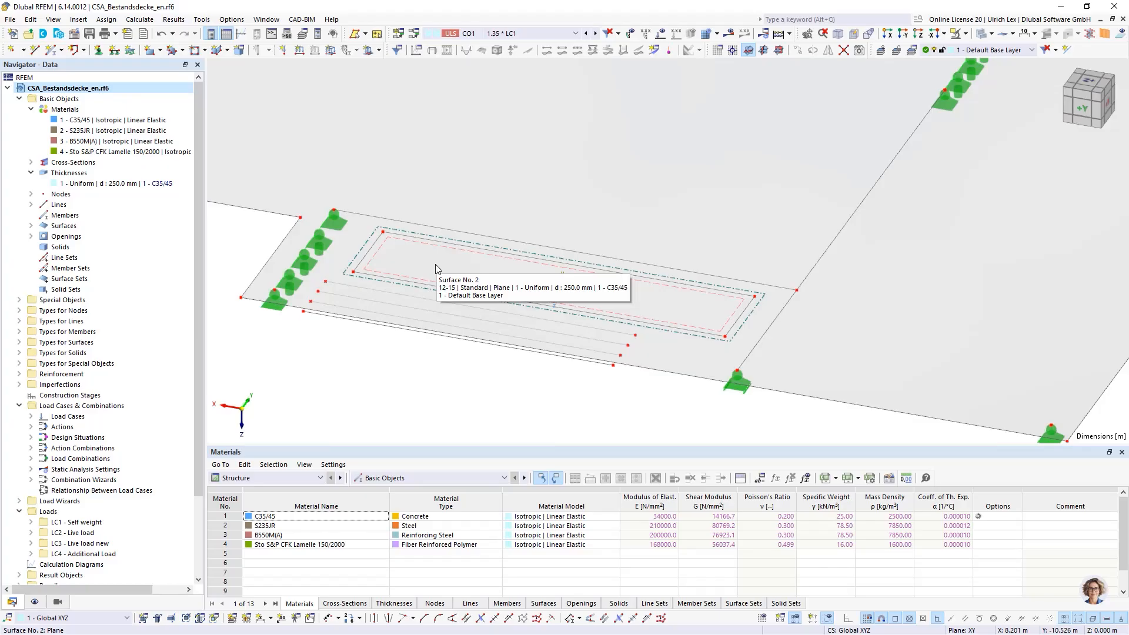
{"action": "scroll", "coordinate": [435, 265], "scroll_direction": "down", "scroll_amount": 5}
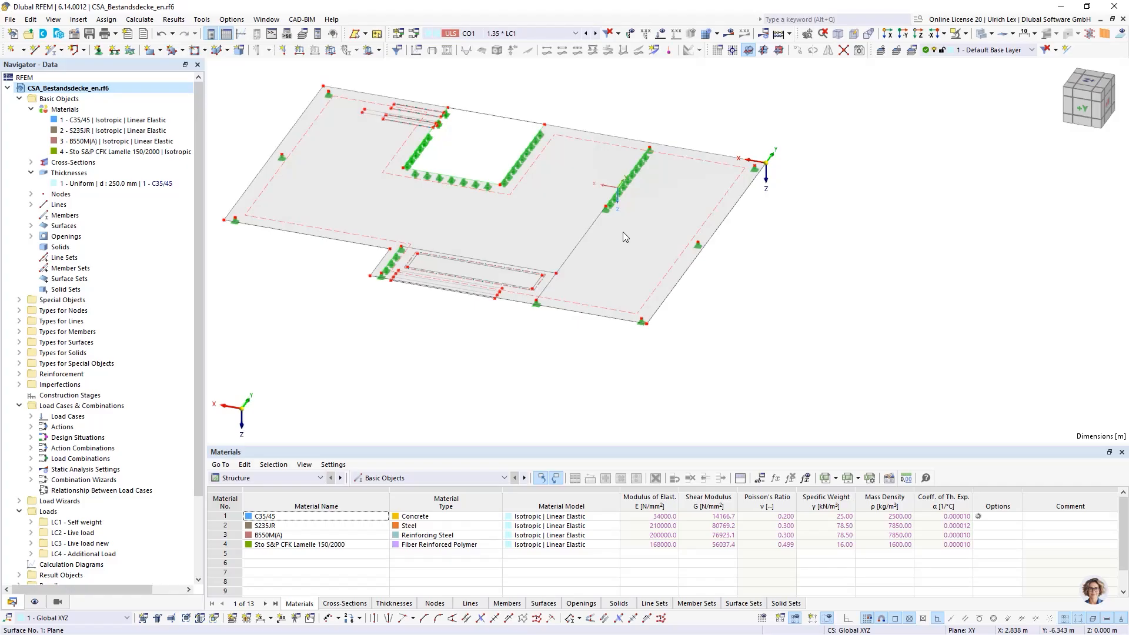
Step: Inspect the line support along the interior wall between the stairwell opening and the slab's far end
{"action": "scroll", "coordinate": [649, 159], "scroll_direction": "up", "scroll_amount": 3}
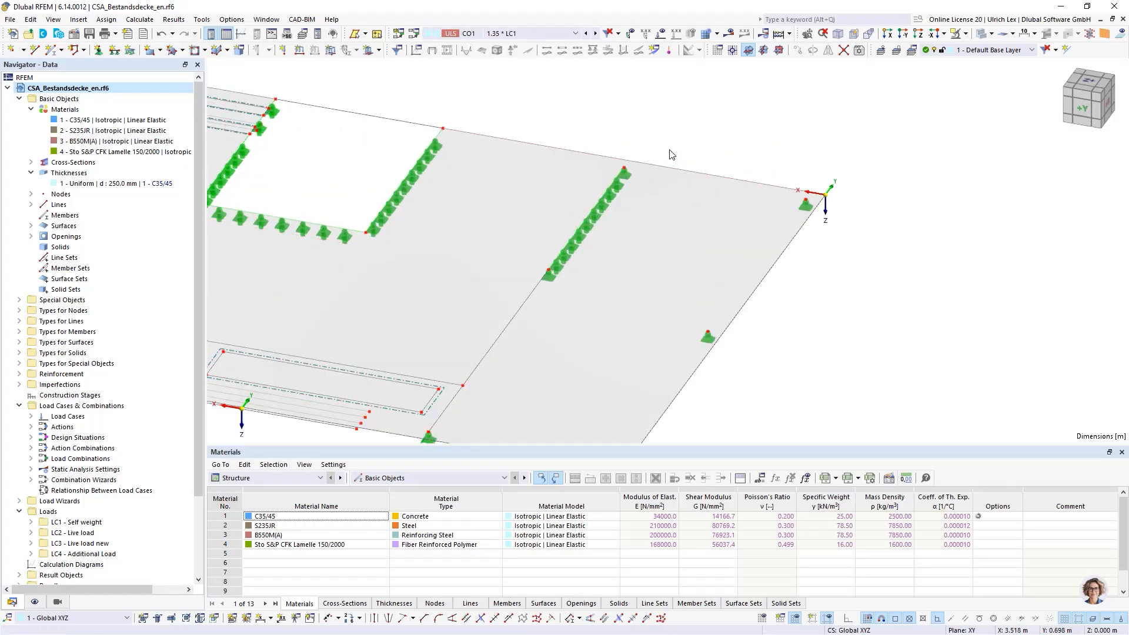
{"action": "mouse_move", "coordinate": [629, 174]}
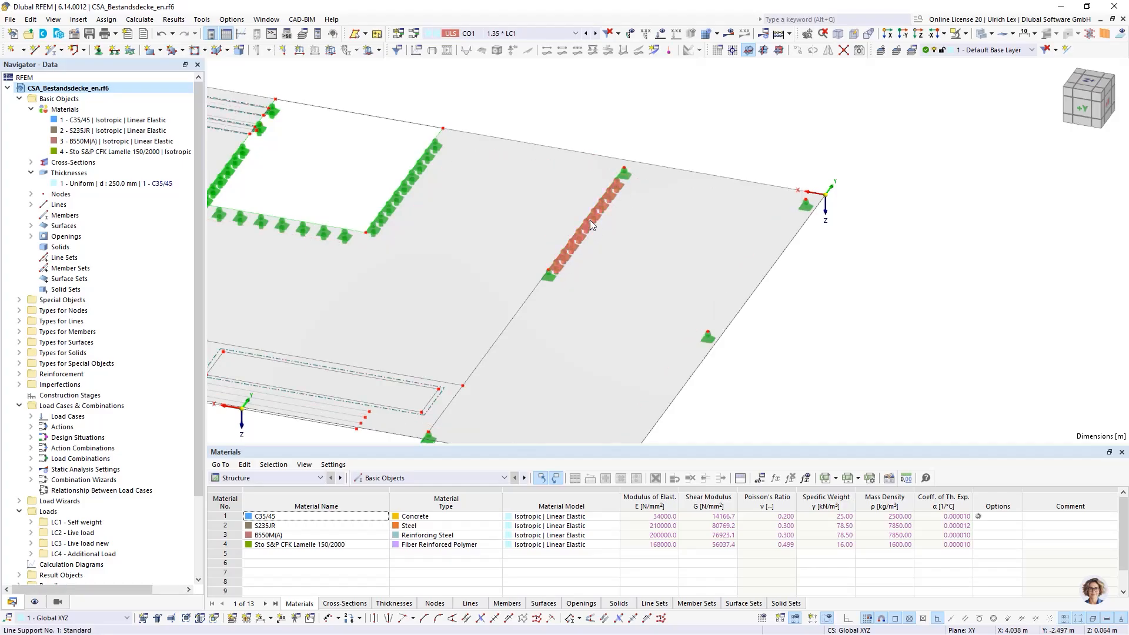
{"action": "mouse_move", "coordinate": [591, 224]}
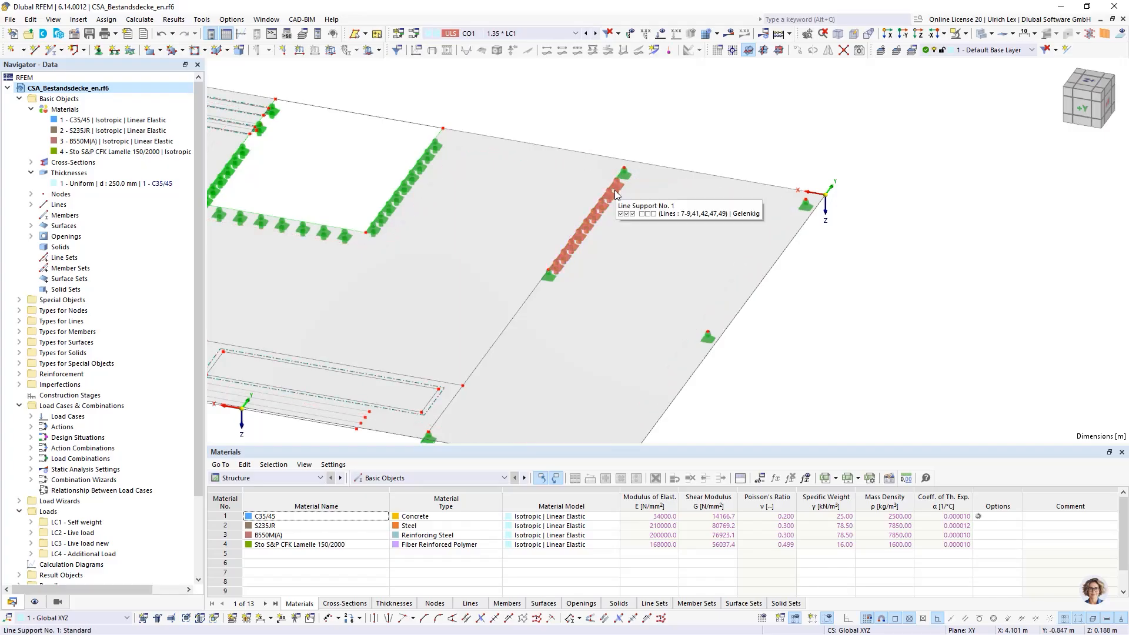
{"action": "mouse_move", "coordinate": [610, 200]}
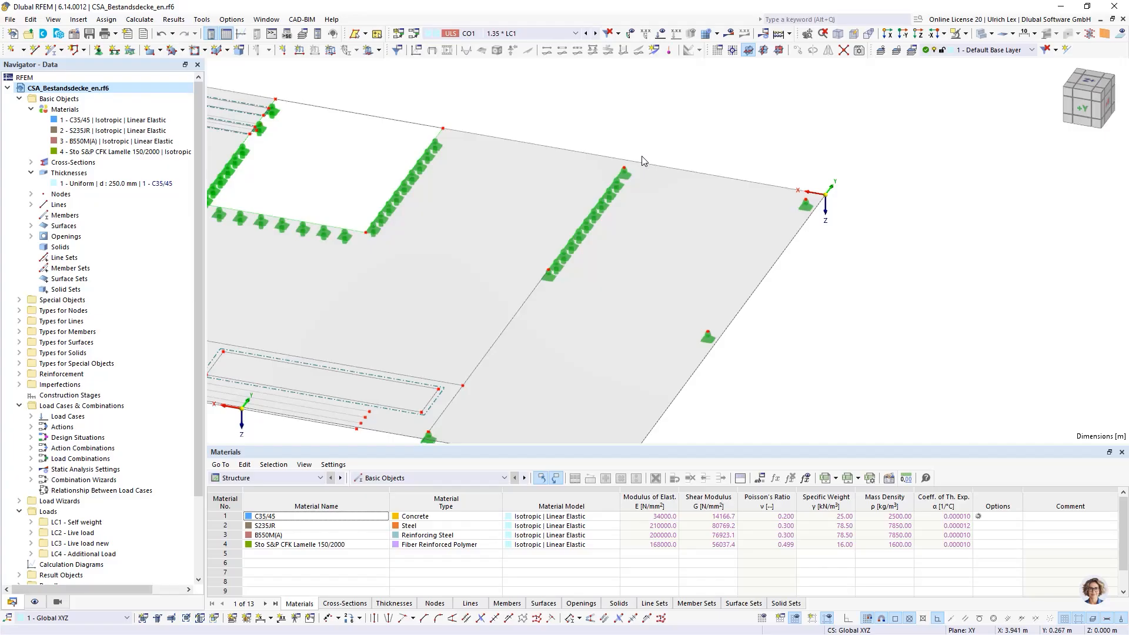
{"action": "left_click", "coordinate": [614, 197]}
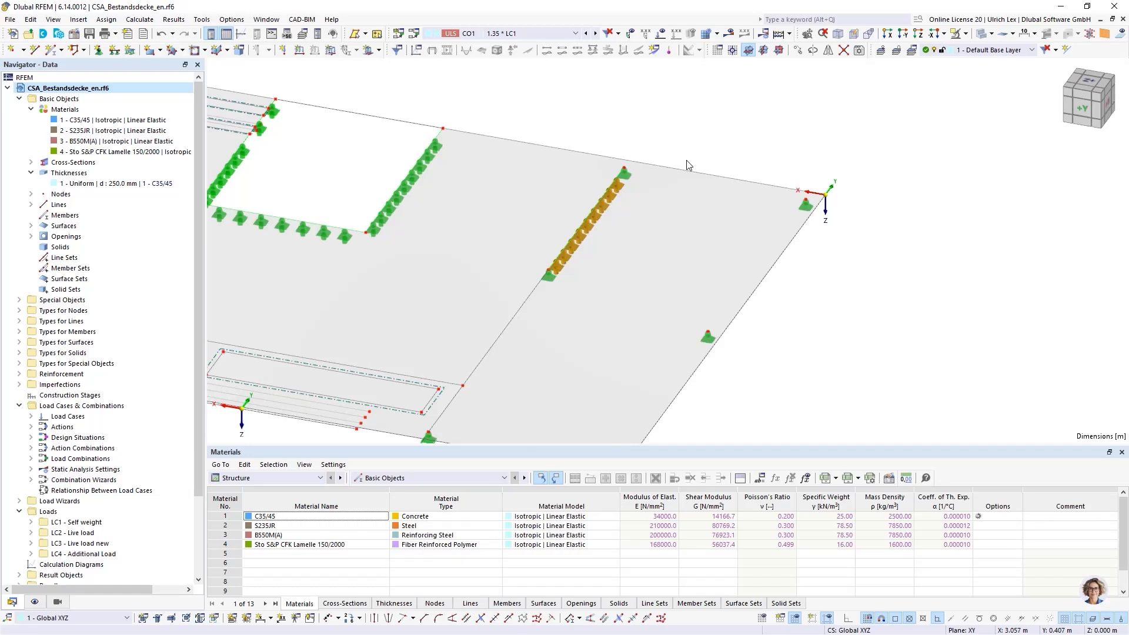
{"action": "left_click", "coordinate": [706, 154]}
{"action": "scroll", "coordinate": [767, 120], "scroll_direction": "down", "scroll_amount": 3}
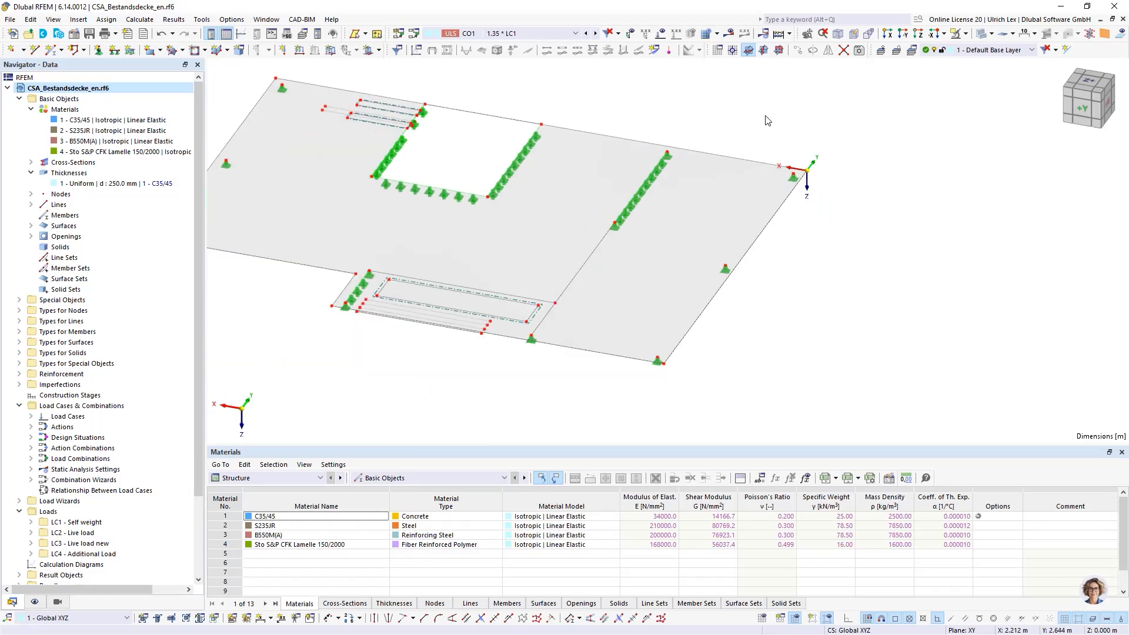
{"action": "scroll", "coordinate": [769, 125], "scroll_direction": "down", "scroll_amount": 1}
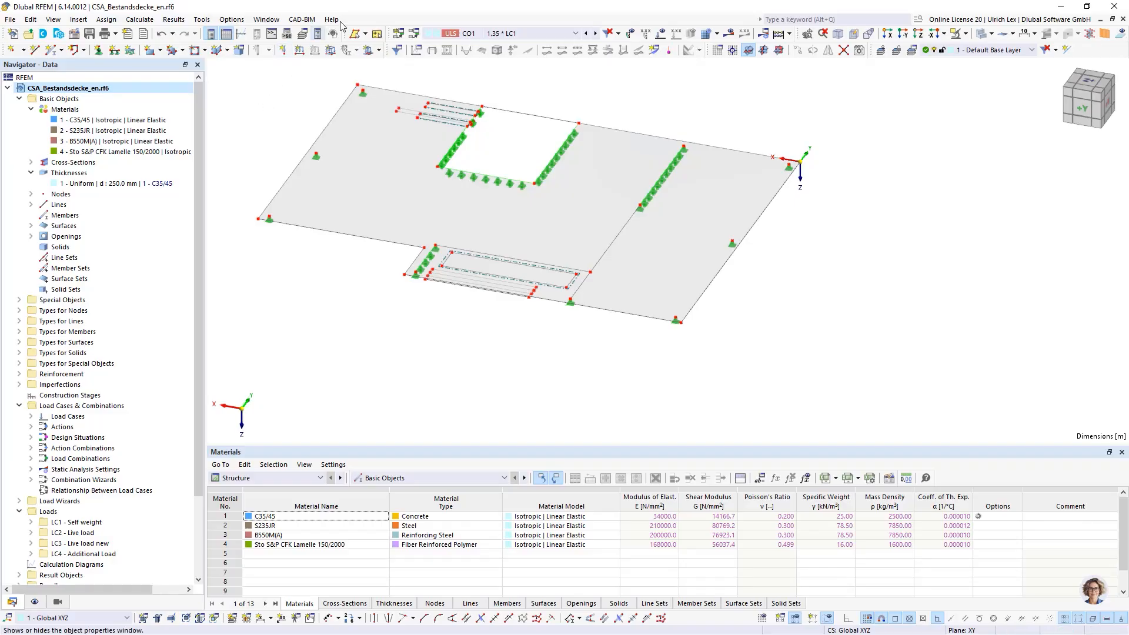
{"action": "left_click", "coordinate": [529, 37]}
{"action": "left_click", "coordinate": [530, 37]}
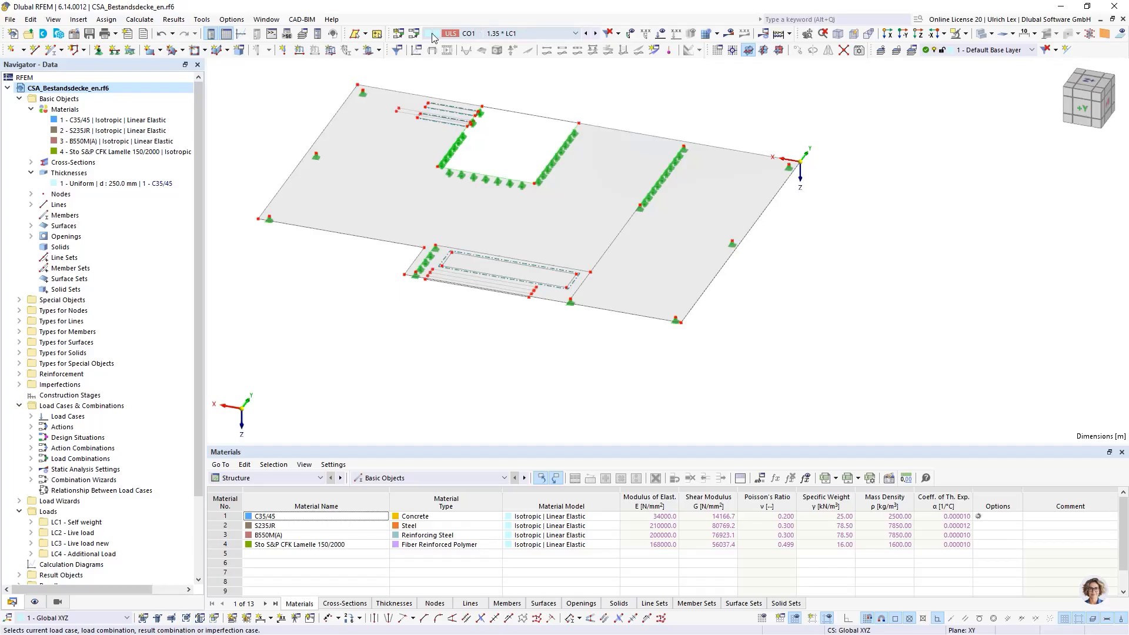
{"action": "scroll", "coordinate": [711, 141], "scroll_direction": "down", "scroll_amount": 2}
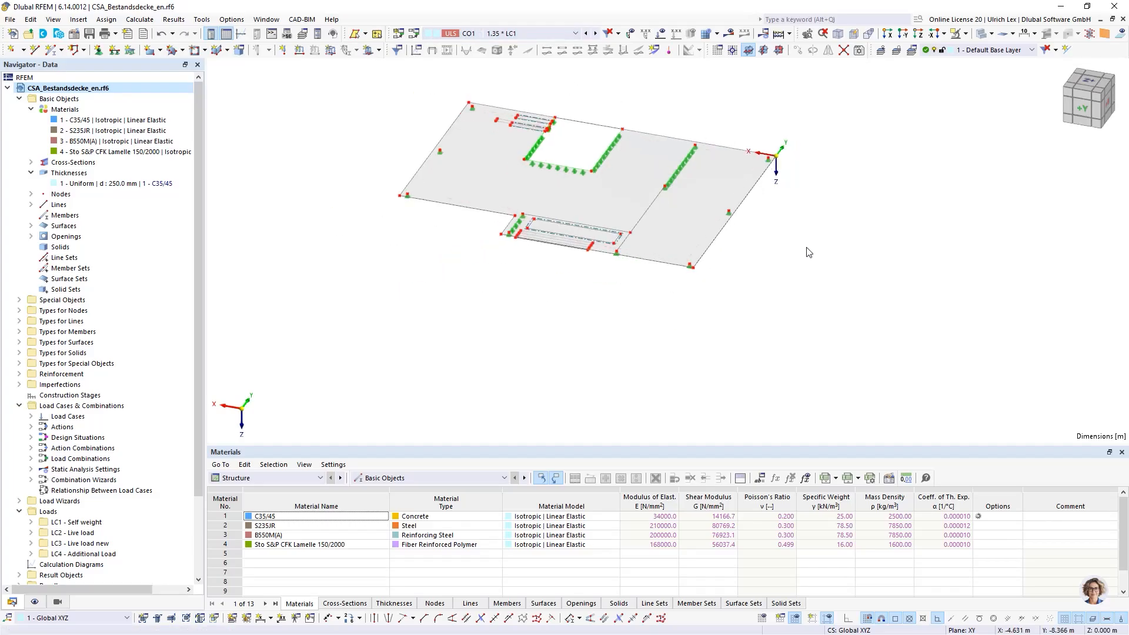
{"action": "scroll", "coordinate": [691, 119], "scroll_direction": "up", "scroll_amount": 1}
{"action": "scroll", "coordinate": [691, 118], "scroll_direction": "up", "scroll_amount": 1}
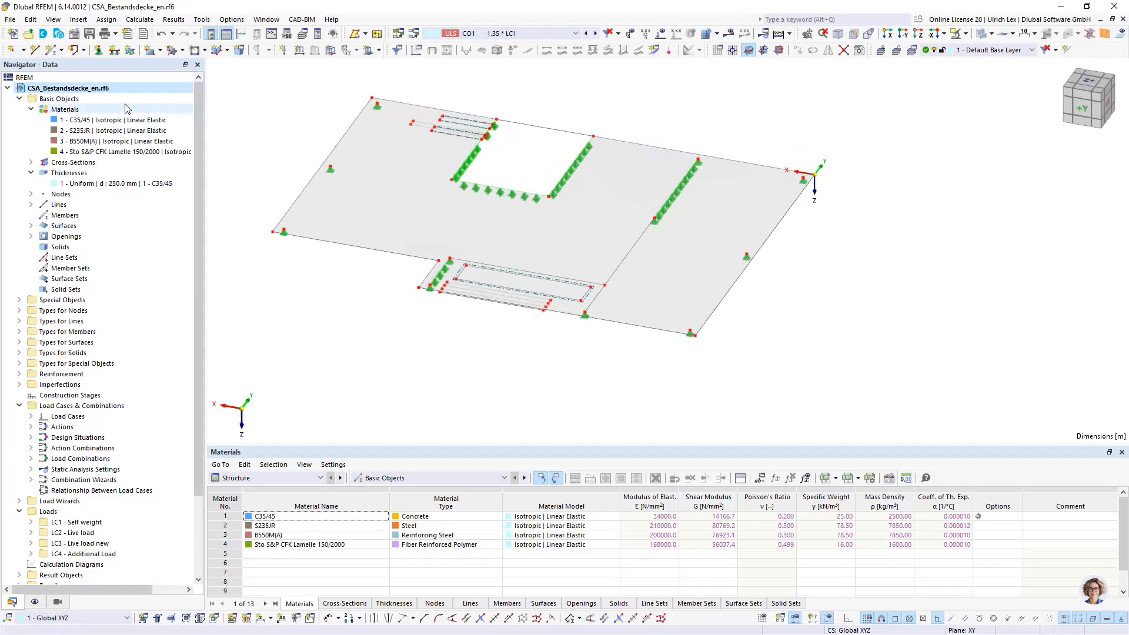
Step: Review the add-ons activated in the model's base data, including Construction Stages Analysis, Concrete Design and Steel Design
{"action": "right_click", "coordinate": [77, 90]}
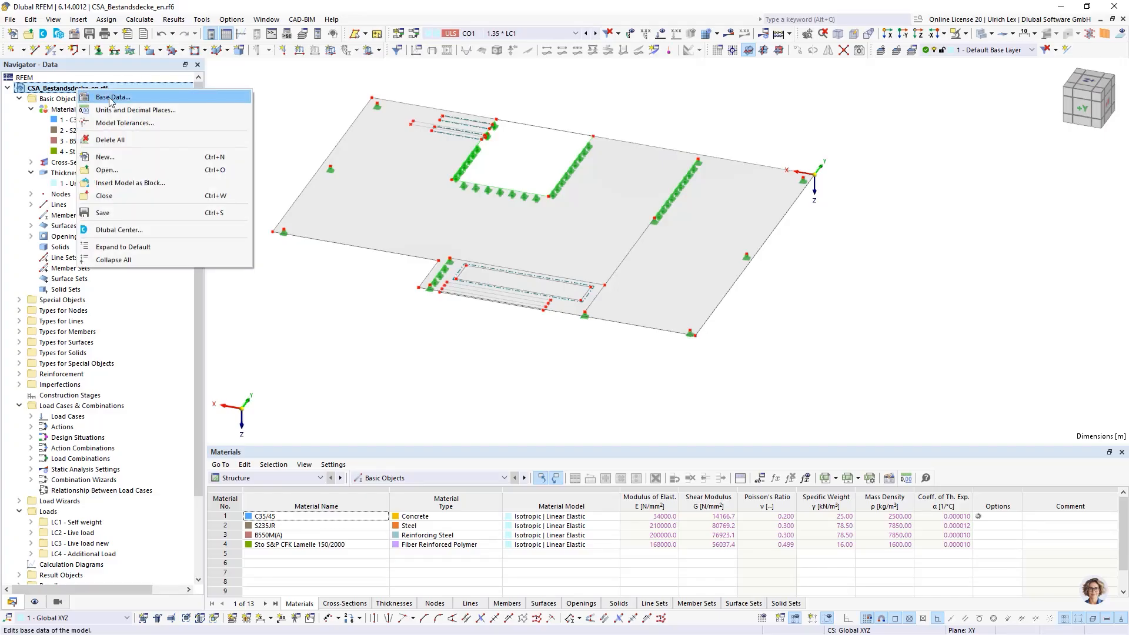
{"action": "left_click", "coordinate": [110, 99]}
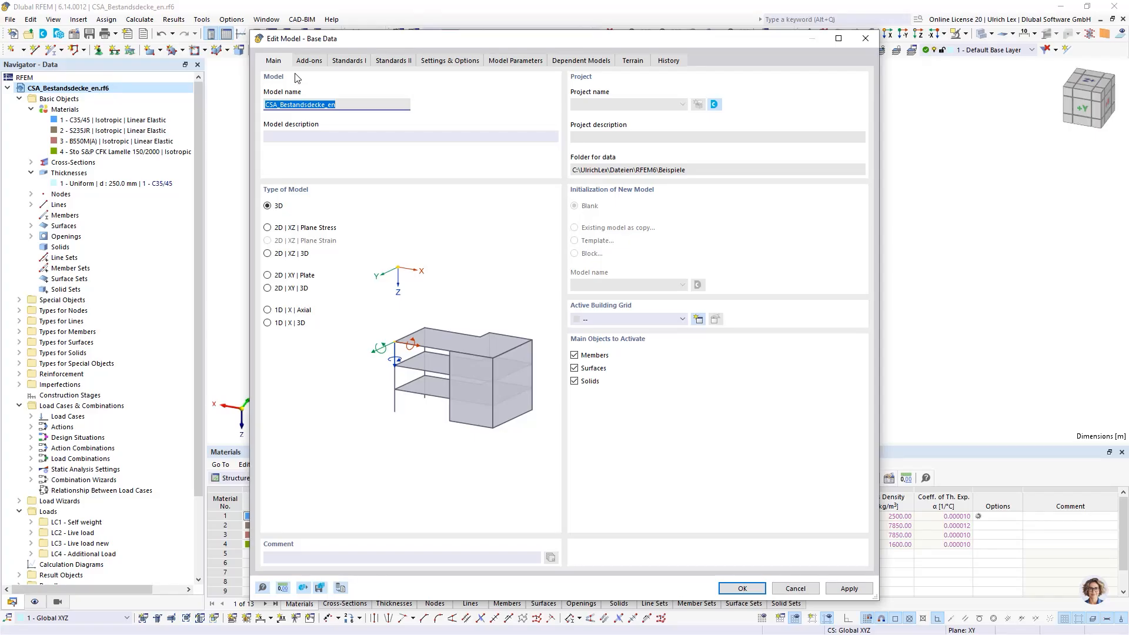
{"action": "left_click", "coordinate": [316, 61]}
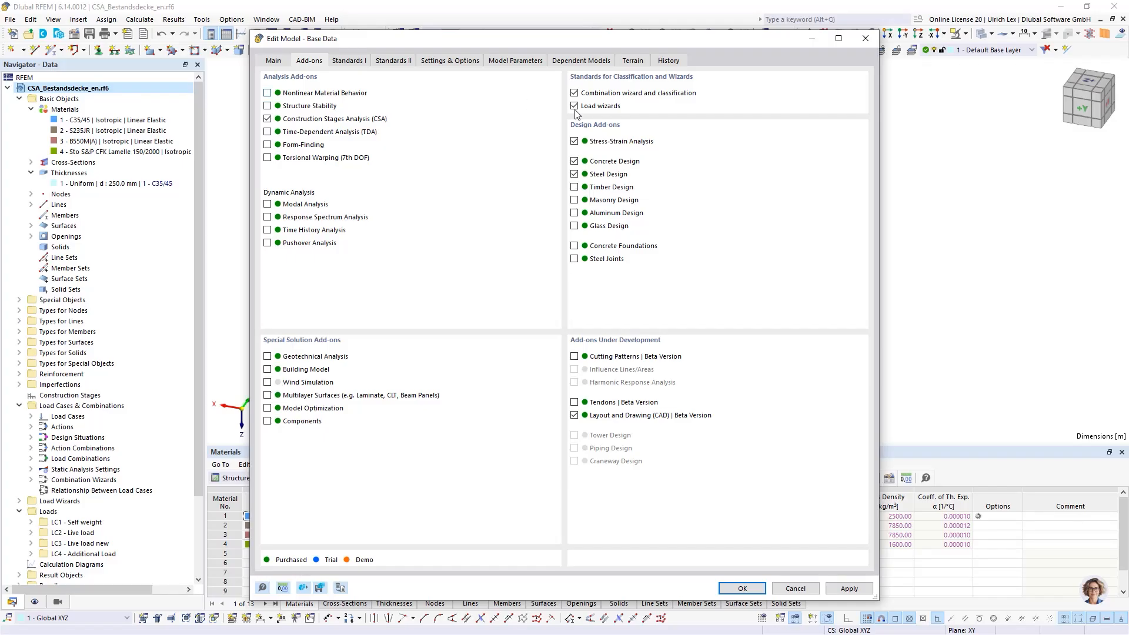
{"action": "left_click", "coordinate": [575, 174]}
{"action": "left_click", "coordinate": [574, 174]}
{"action": "left_click_drag", "start_coordinate": [737, 41], "coordinate": [744, 27]}
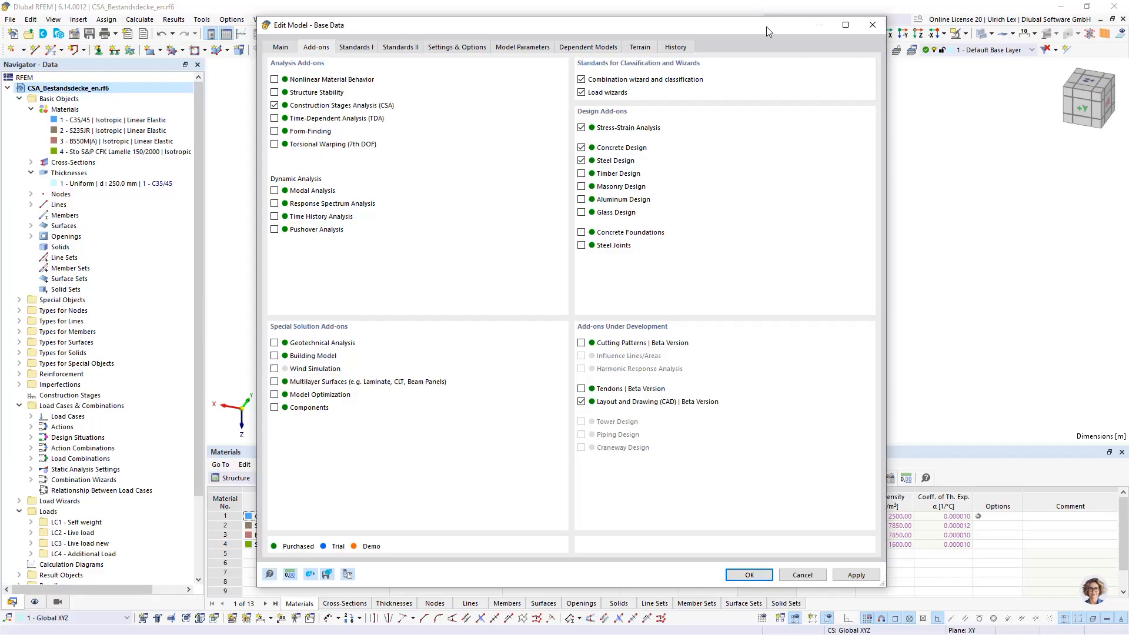
{"action": "left_click", "coordinate": [750, 575]}
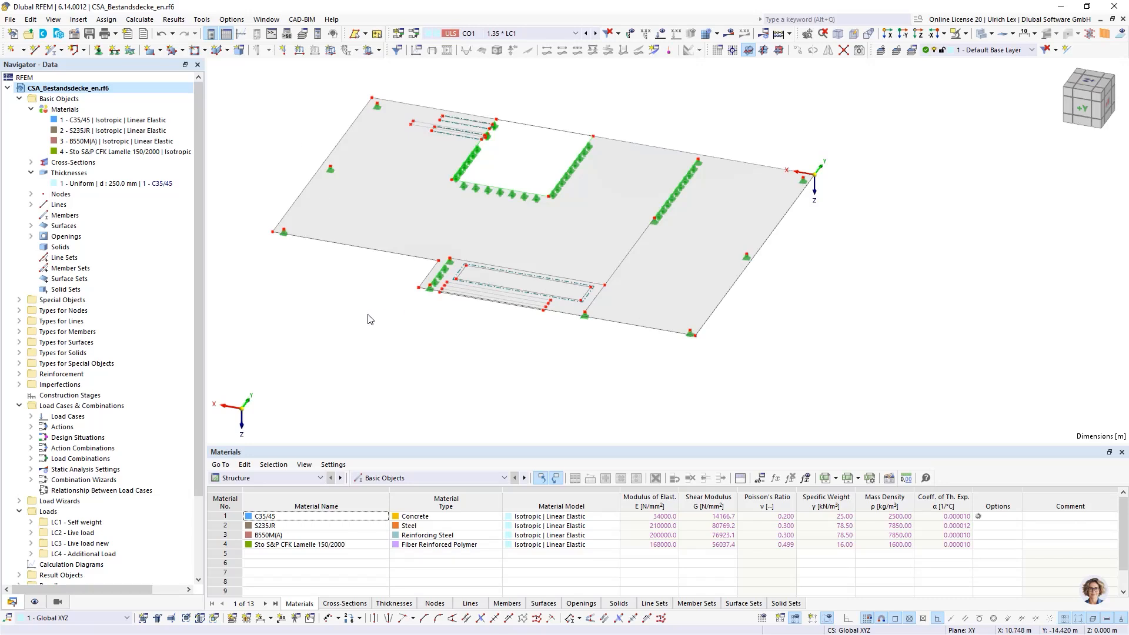
{"action": "middle_click_drag", "start_coordinate": [358, 310], "coordinate": [367, 321], "text": "ctrl"}
{"action": "middle_click_drag", "start_coordinate": [369, 306], "coordinate": [365, 310], "text": "ctrl"}
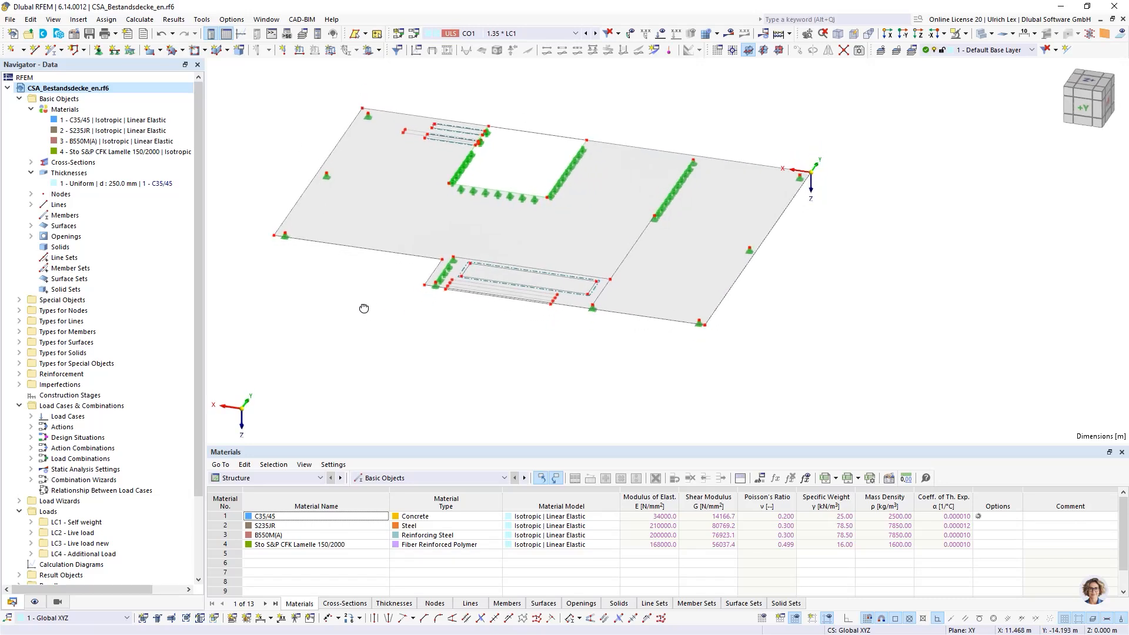
{"action": "scroll", "coordinate": [378, 348], "scroll_direction": "down", "scroll_amount": 1}
{"action": "scroll", "coordinate": [298, 185], "scroll_direction": "up", "scroll_amount": 1}
{"action": "scroll", "coordinate": [299, 184], "scroll_direction": "up", "scroll_amount": 1}
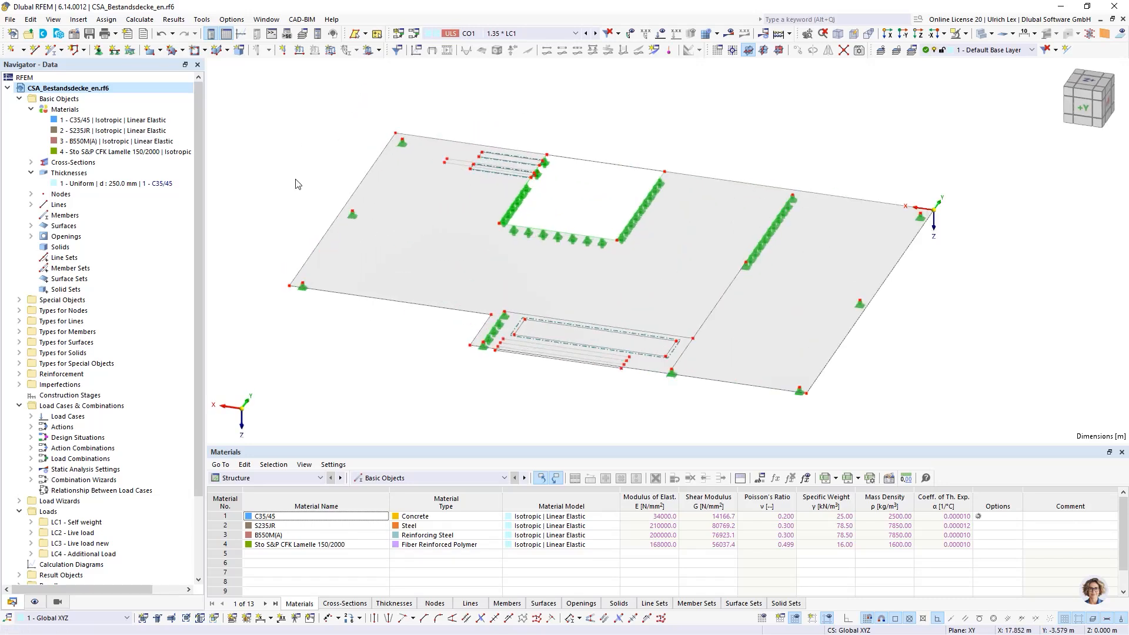
Step: Review the definitions of load cases LC1 Self weight, LC2 Live load, LC3 Live load new and LC4 Additional Load
{"action": "left_click", "coordinate": [414, 35]}
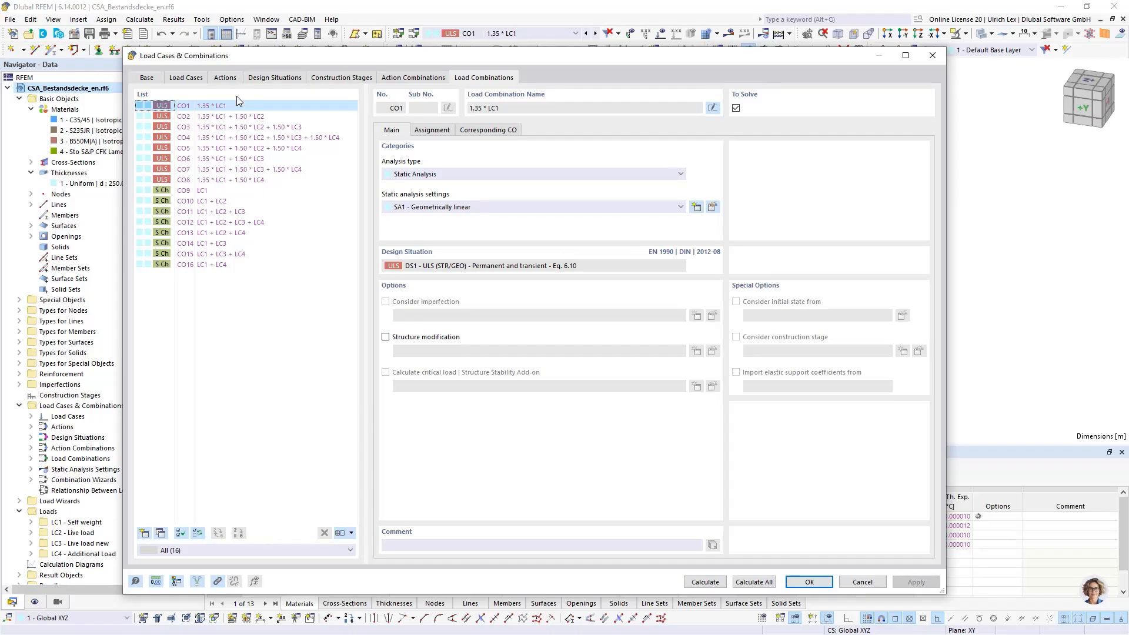
{"action": "left_click", "coordinate": [178, 79]}
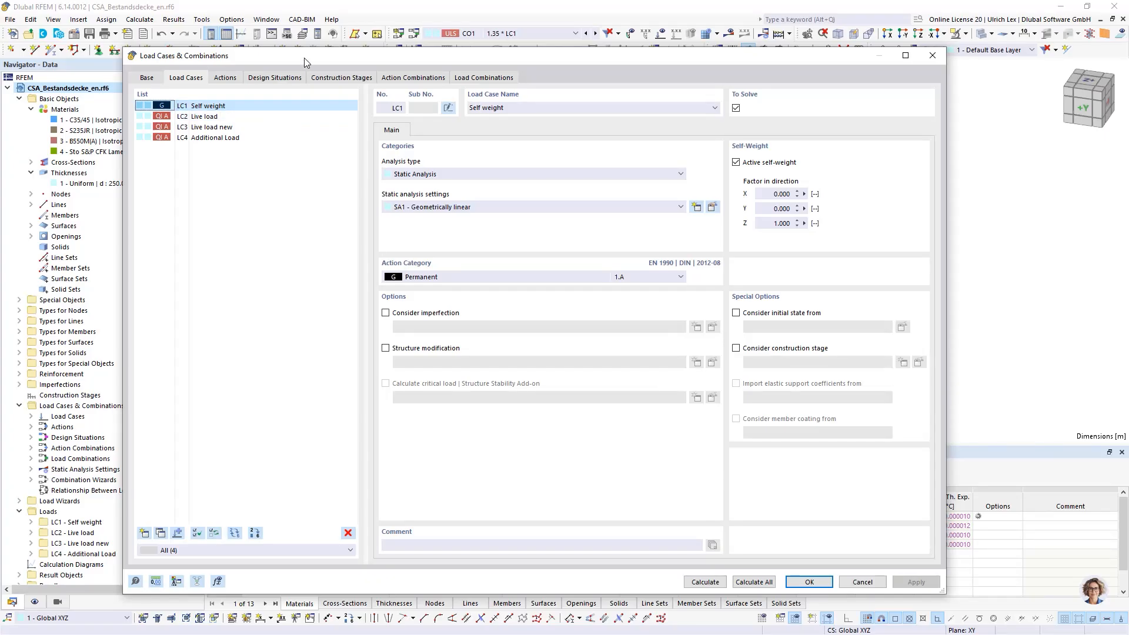
{"action": "left_click_drag", "start_coordinate": [305, 58], "coordinate": [330, 81]}
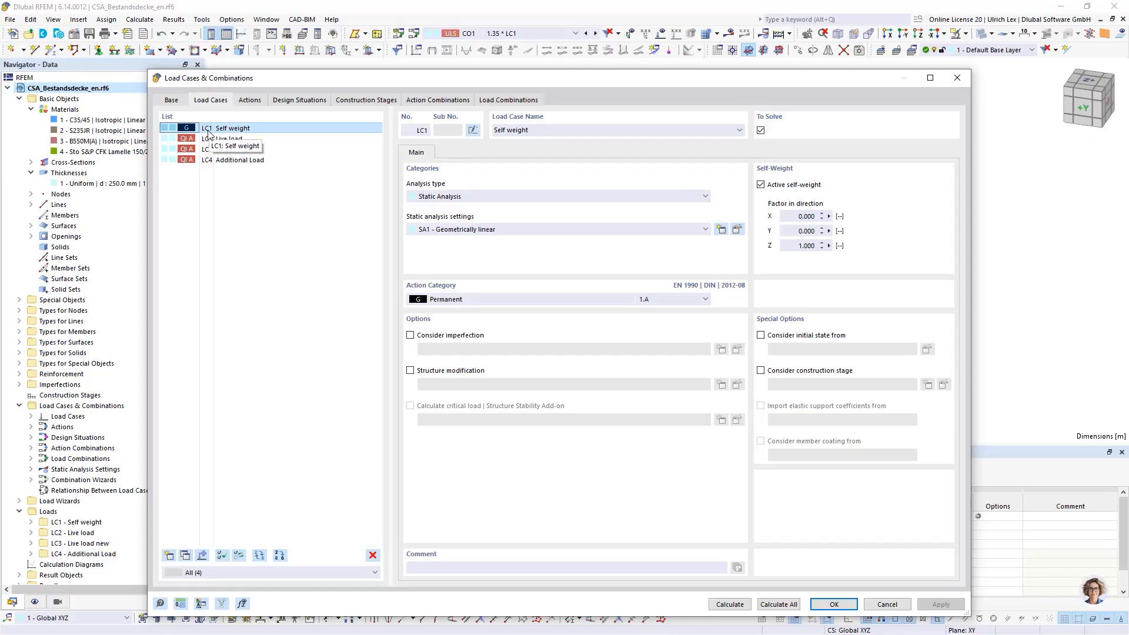
{"action": "left_click", "coordinate": [271, 143]}
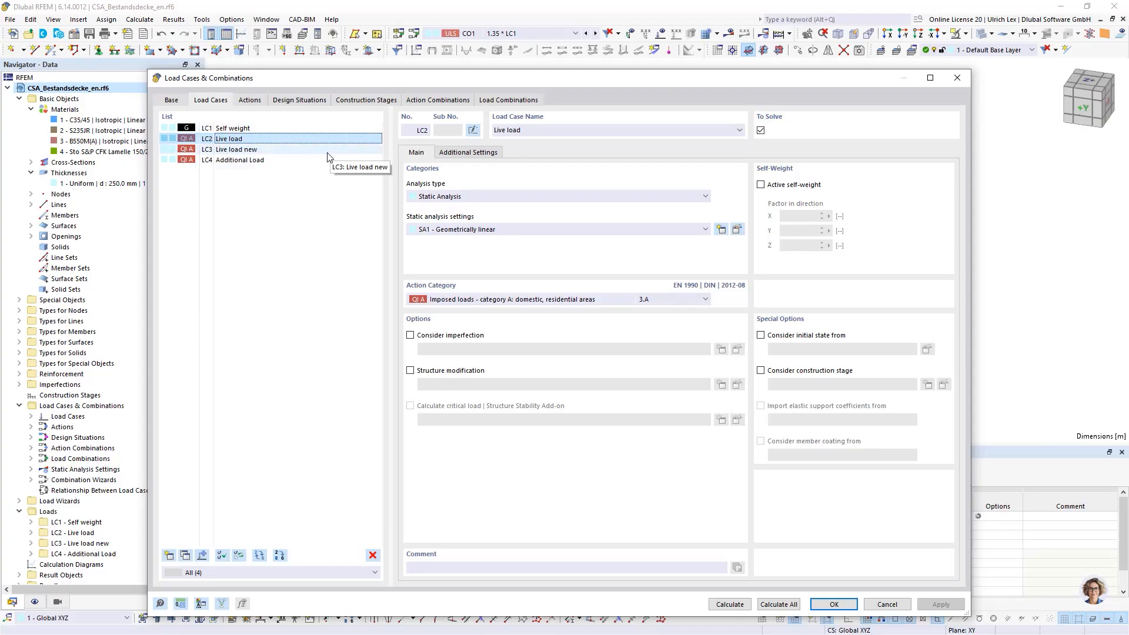
{"action": "left_click", "coordinate": [291, 150]}
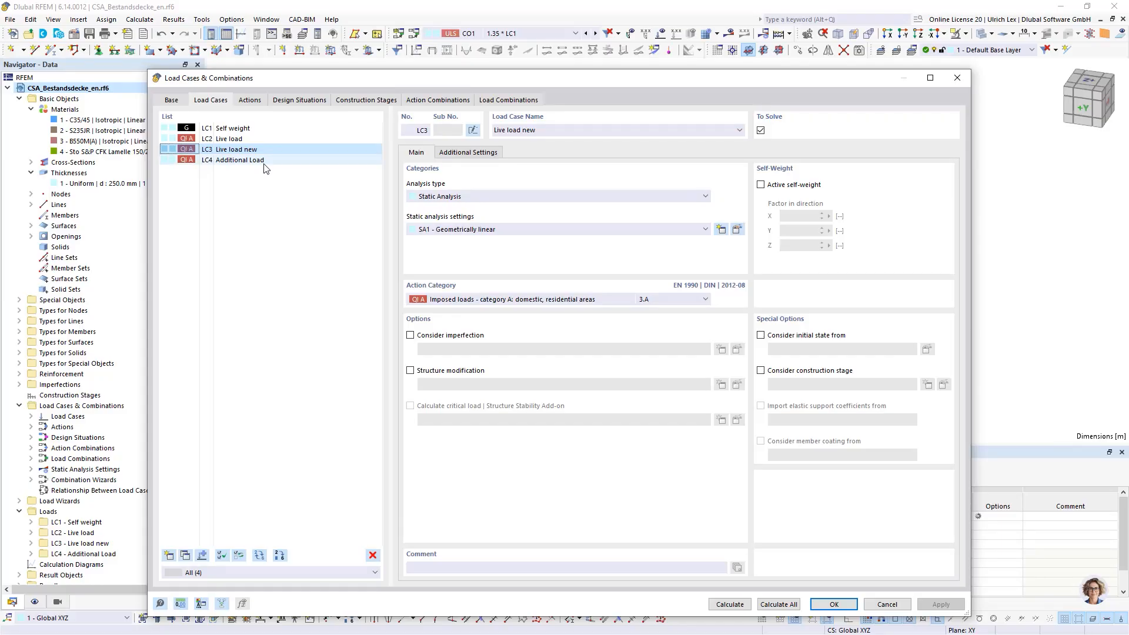
{"action": "left_click", "coordinate": [267, 161]}
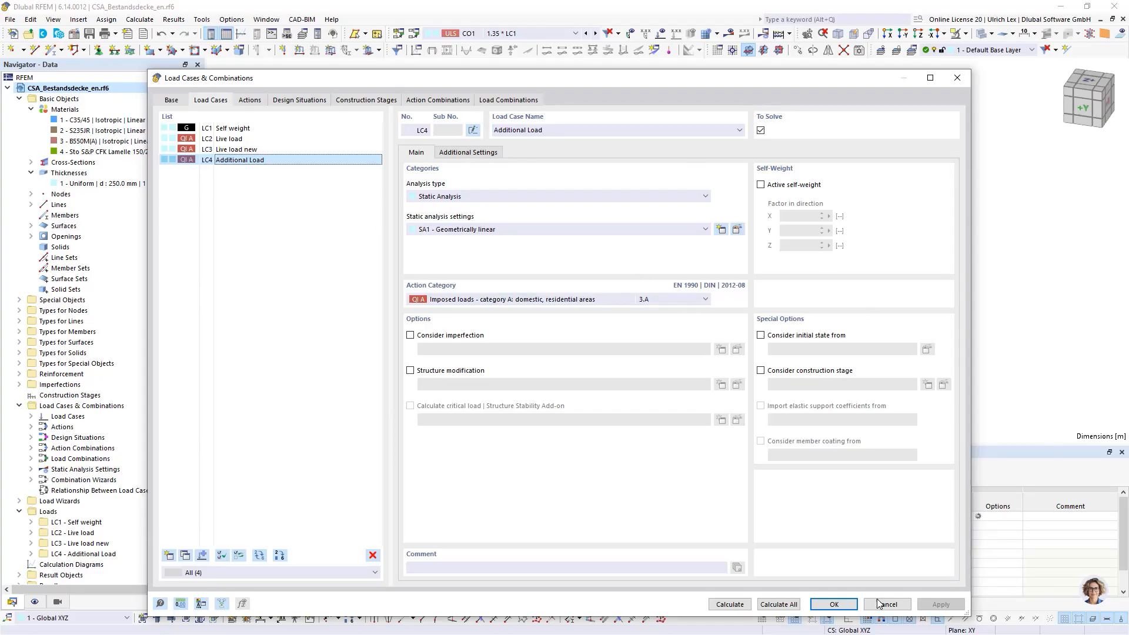
{"action": "left_click", "coordinate": [851, 605]}
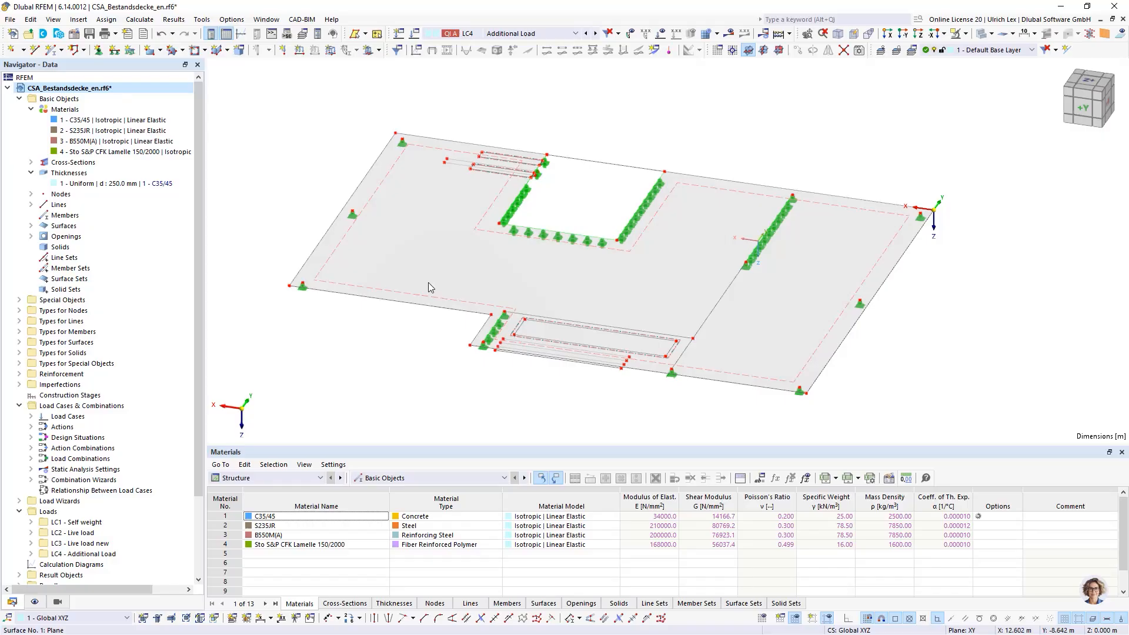
Step: List the model's surface reinforcements and inspect the definition of the Q424A reinforcing mesh assigned to surfaces 1-4
{"action": "mouse_move", "coordinate": [397, 290]}
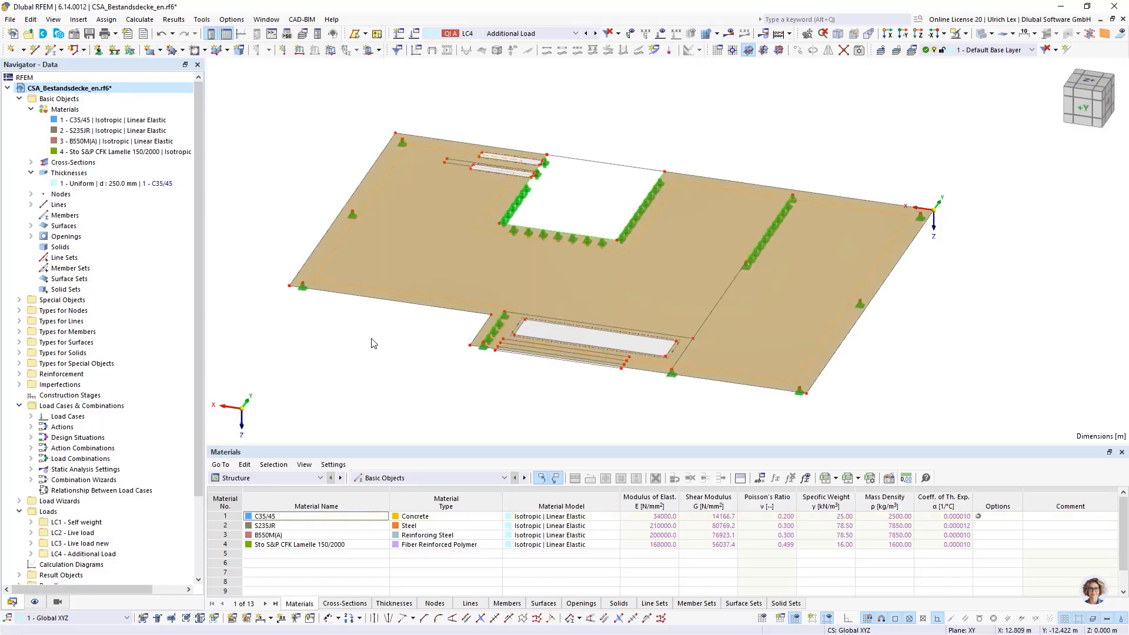
{"action": "left_click", "coordinate": [386, 293]}
{"action": "left_click", "coordinate": [388, 340]}
{"action": "left_click", "coordinate": [394, 294]}
{"action": "left_click", "coordinate": [20, 374]}
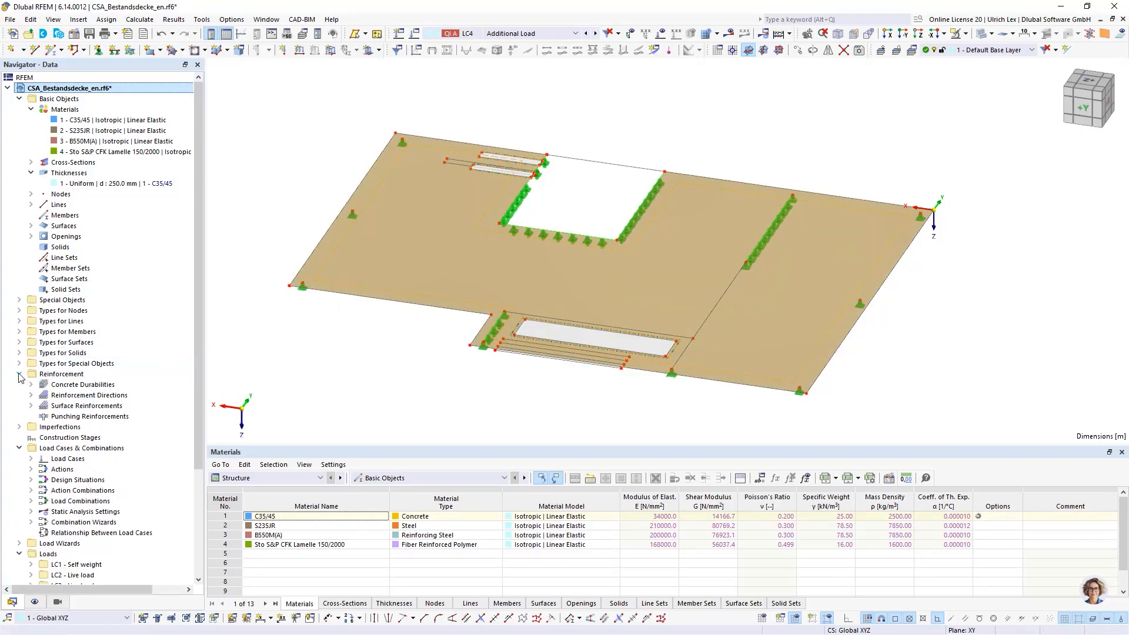
{"action": "left_click", "coordinate": [31, 406]}
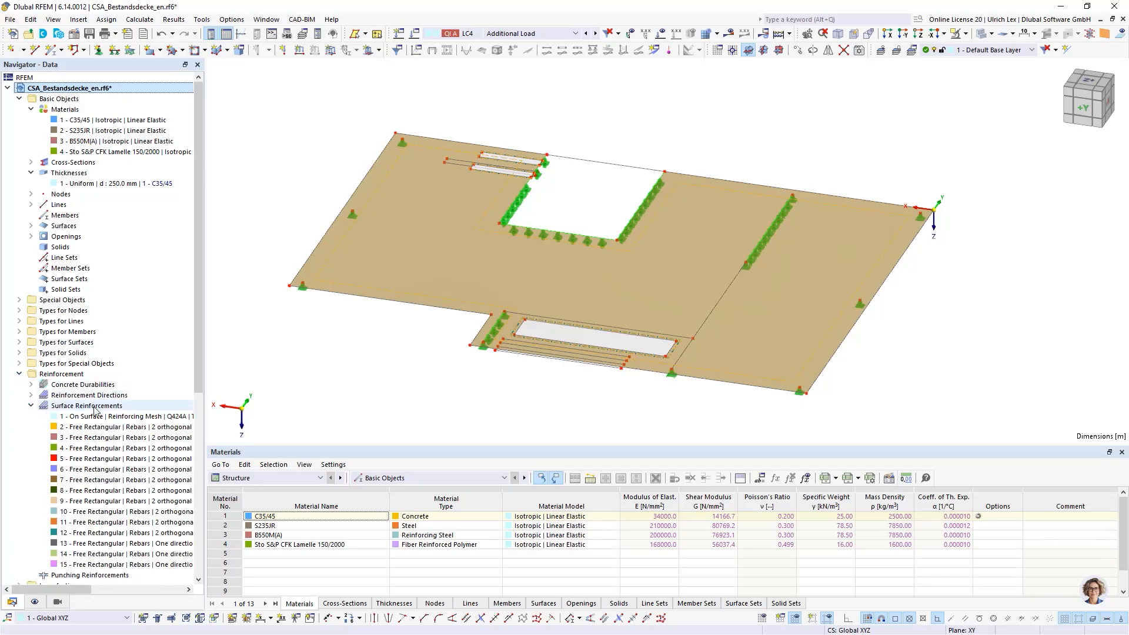
{"action": "scroll", "coordinate": [177, 271], "scroll_direction": "down", "scroll_amount": 4}
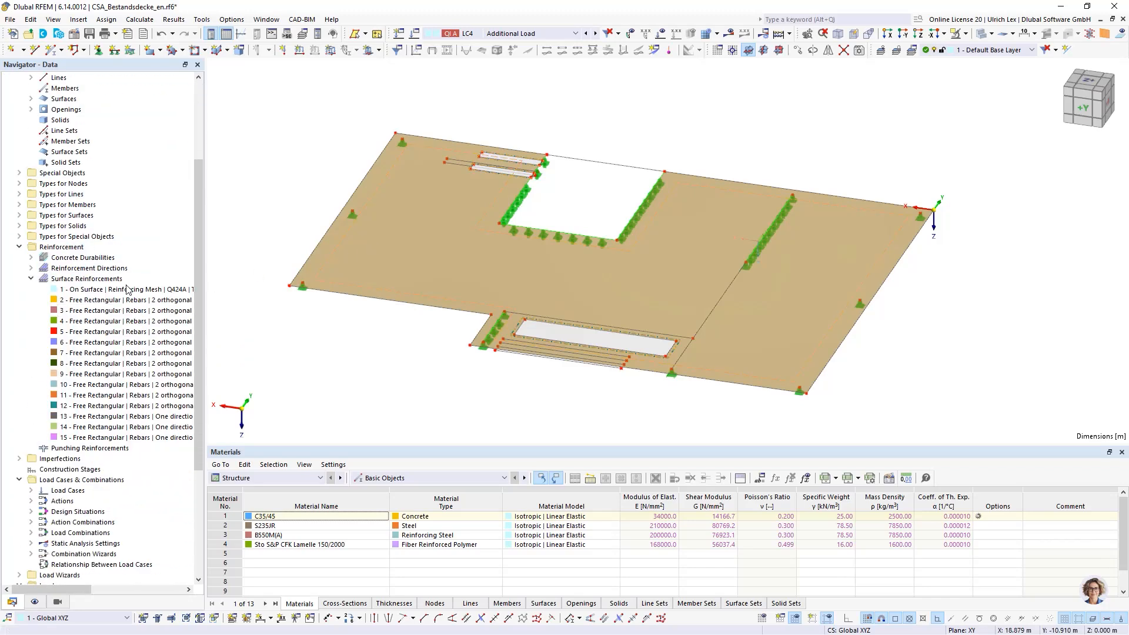
{"action": "left_click", "coordinate": [94, 290]}
{"action": "double_click", "coordinate": [94, 289]}
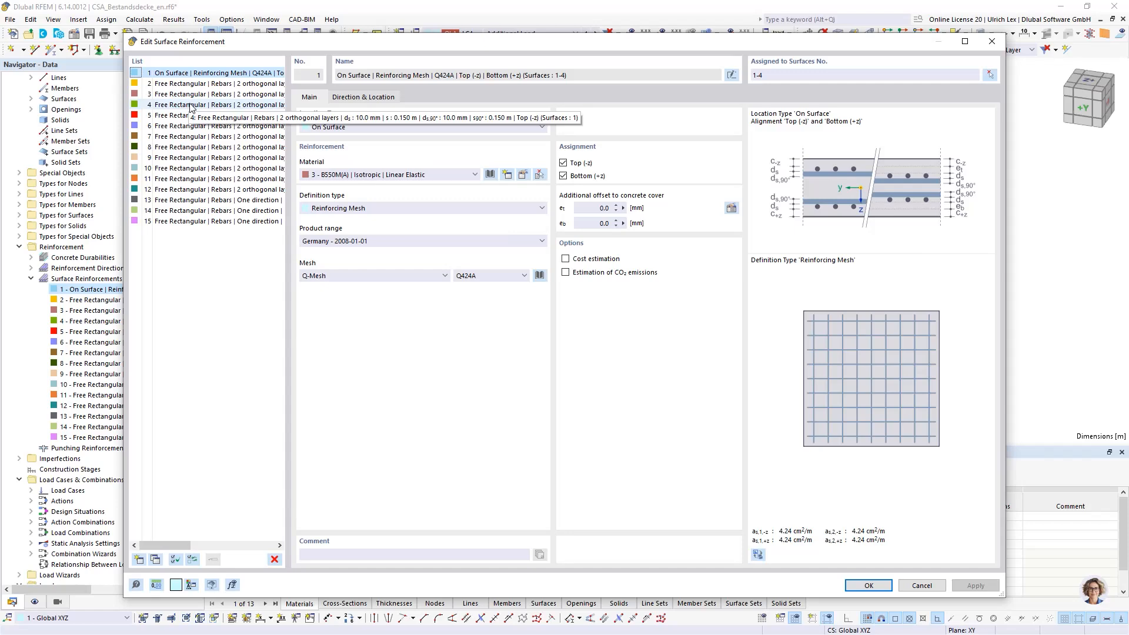
{"action": "left_click_drag", "start_coordinate": [398, 41], "coordinate": [393, 47]}
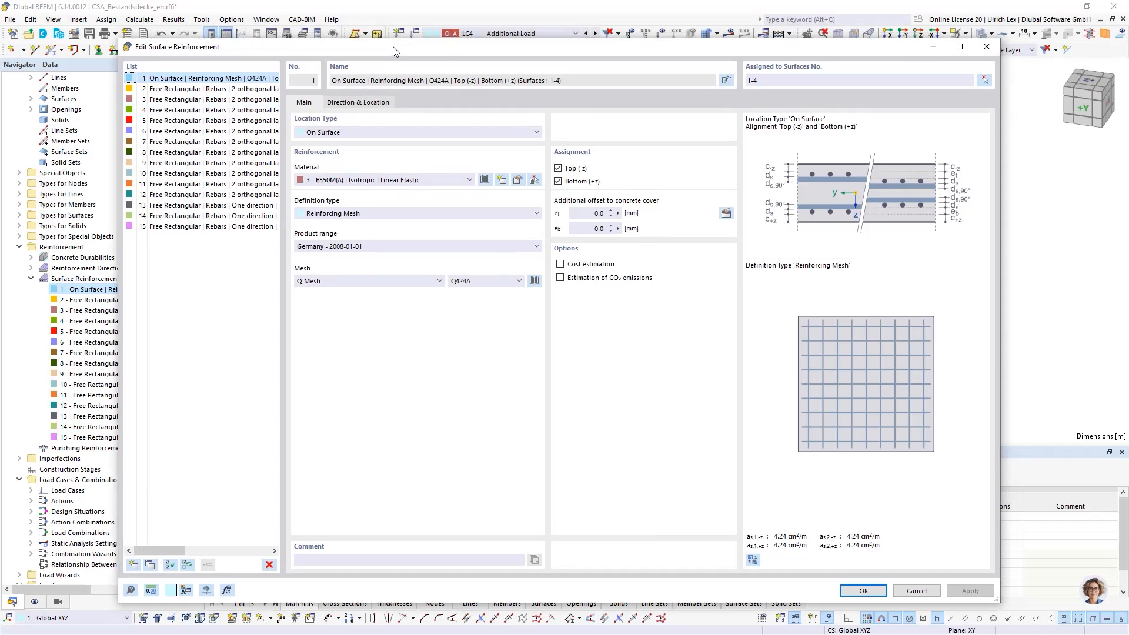
{"action": "left_click", "coordinate": [862, 591]}
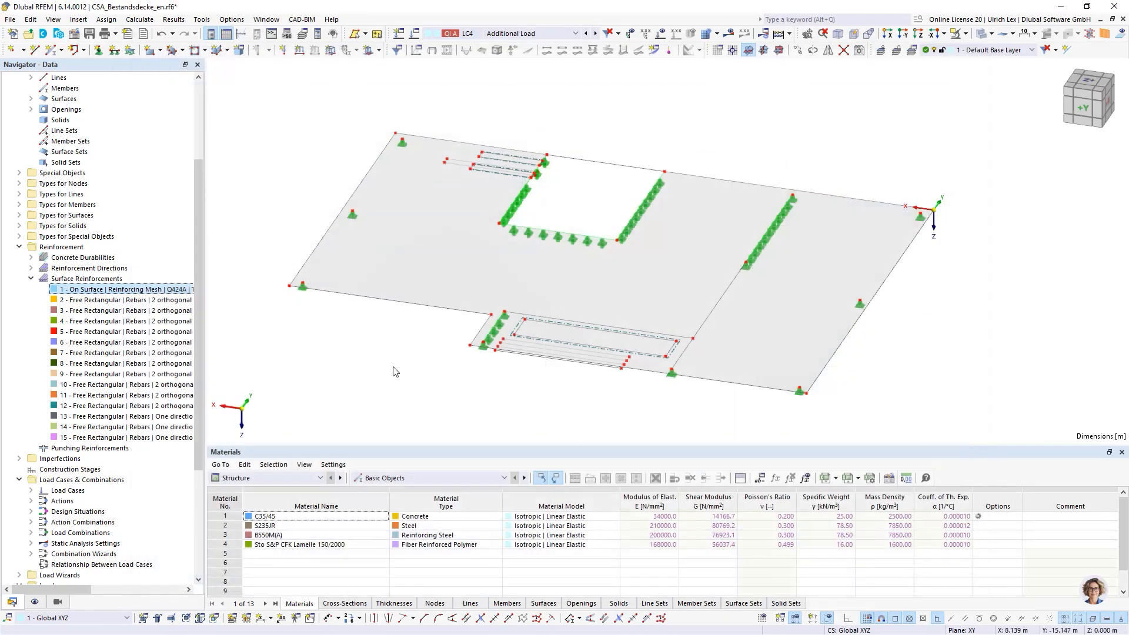
Step: Display the reinforcement graphically on the slab to examine its layout, and hide it again
{"action": "left_click", "coordinate": [35, 602]}
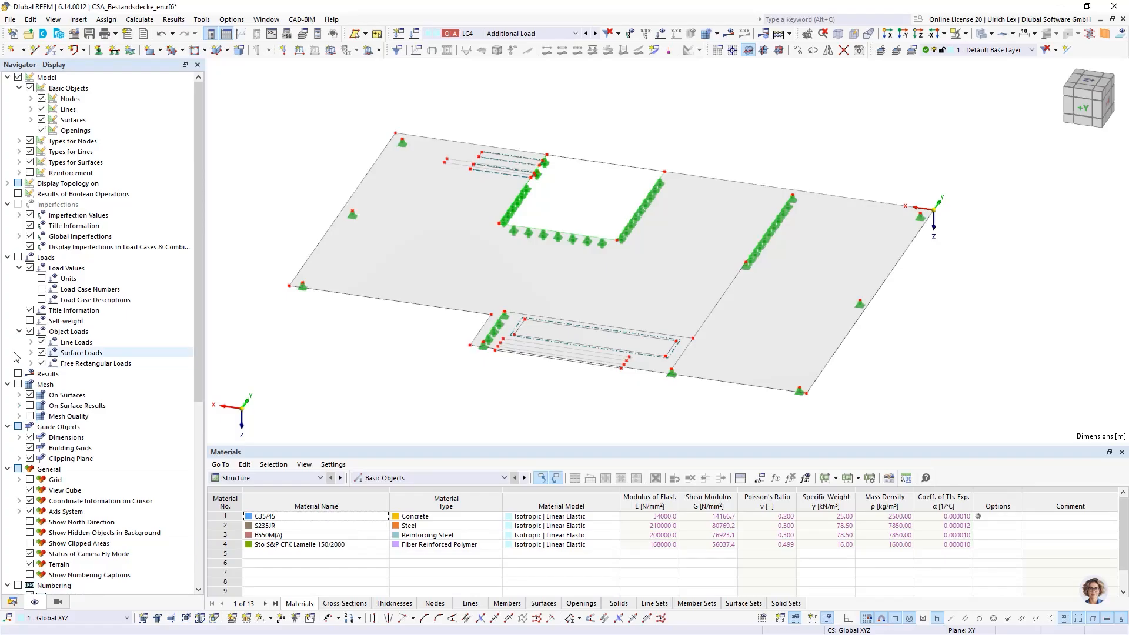
{"action": "left_click", "coordinate": [30, 172]}
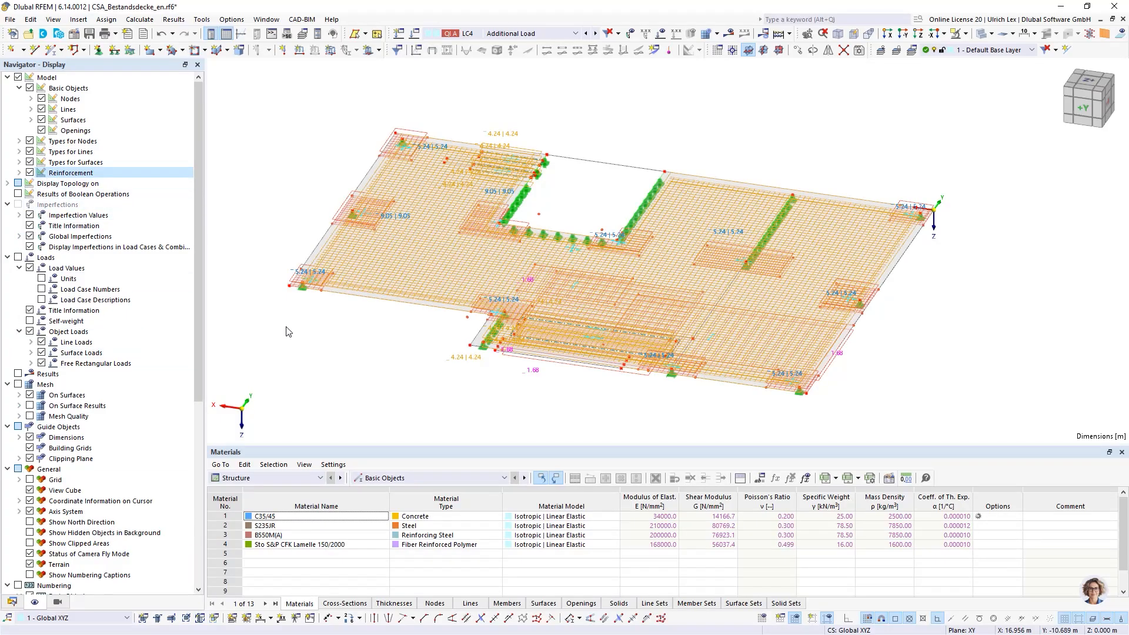
{"action": "mouse_move", "coordinate": [408, 384]}
{"action": "middle_mouse_down", "text": "ctrl"}
{"action": "mouse_move", "coordinate": [488, 389]}
{"action": "mouse_move", "coordinate": [416, 396]}
{"action": "middle_mouse_up", "text": "ctrl"}
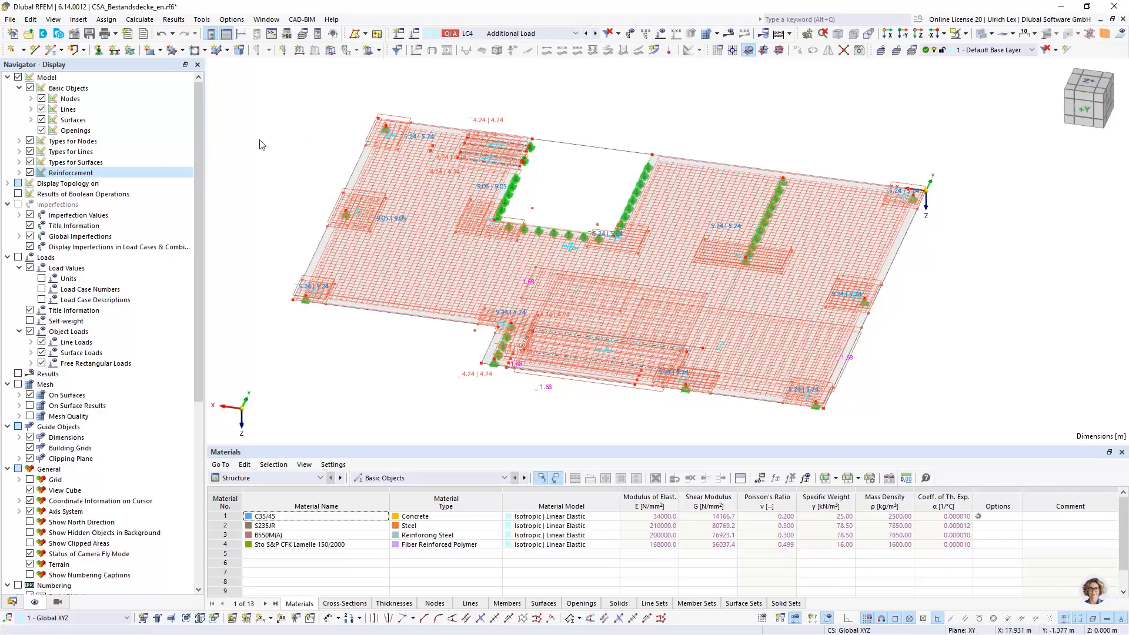
{"action": "left_click", "coordinate": [30, 173]}
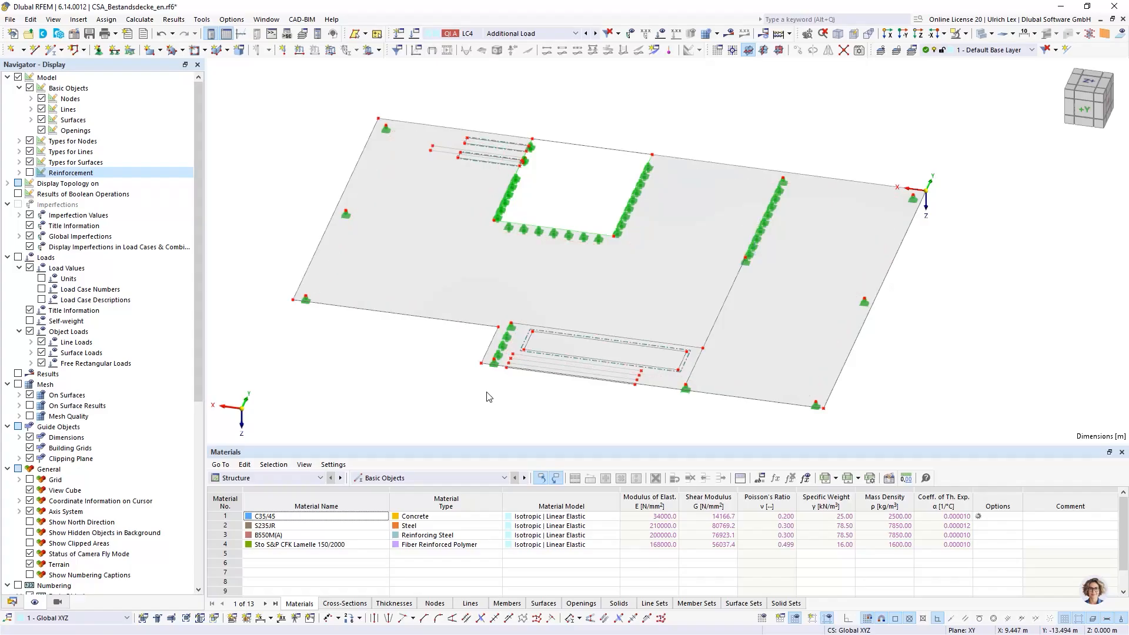
{"action": "mouse_move", "coordinate": [488, 392]}
{"action": "middle_mouse_down", "text": "ctrl"}
{"action": "mouse_move", "coordinate": [532, 386]}
{"action": "mouse_move", "coordinate": [492, 388]}
{"action": "middle_mouse_up", "text": "ctrl"}
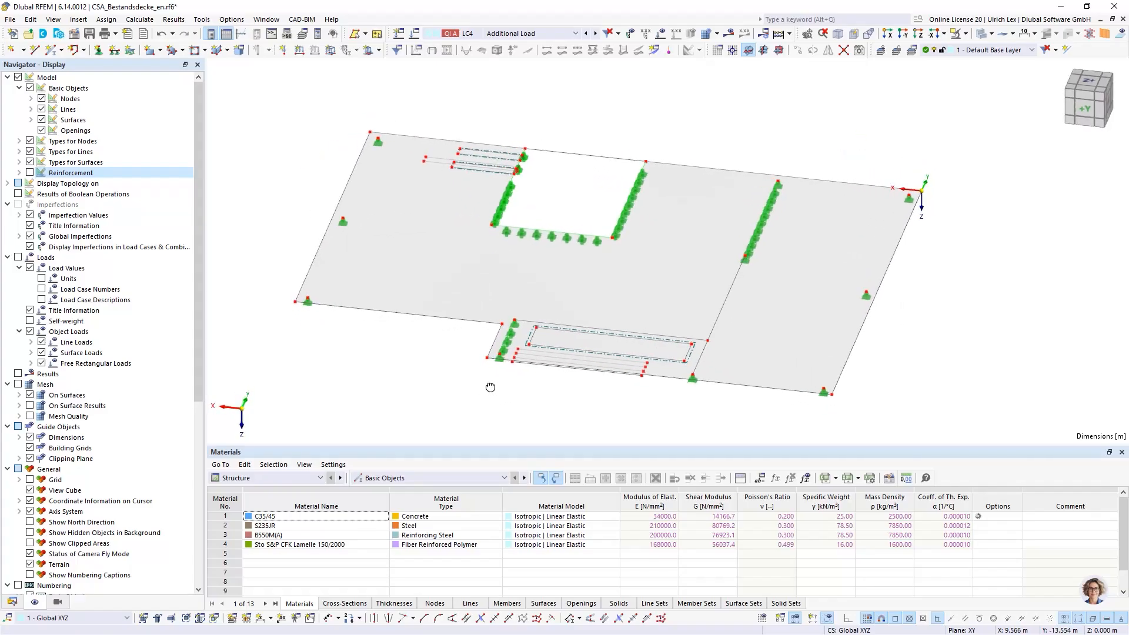
Step: Turn on the load display and examine the surface loads of LC1 Self weight on the slab
{"action": "right_click", "coordinate": [491, 387]}
{"action": "left_click", "coordinate": [773, 95]}
{"action": "scroll", "coordinate": [586, 196], "scroll_direction": "up", "scroll_amount": 1}
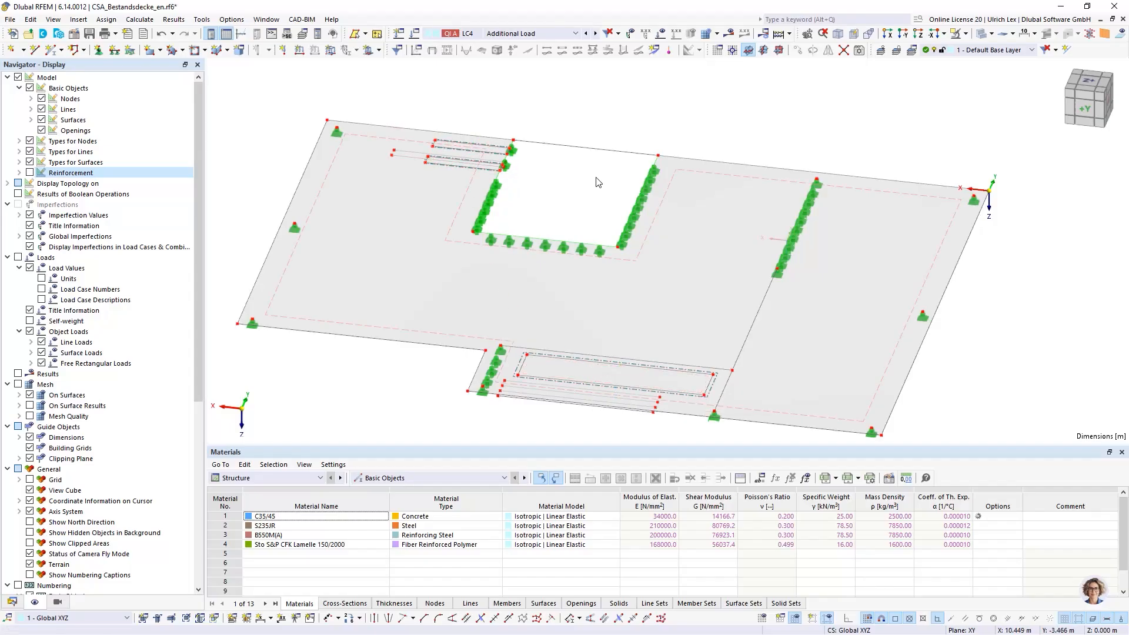
{"action": "left_click", "coordinate": [566, 35]}
{"action": "left_click", "coordinate": [566, 34]}
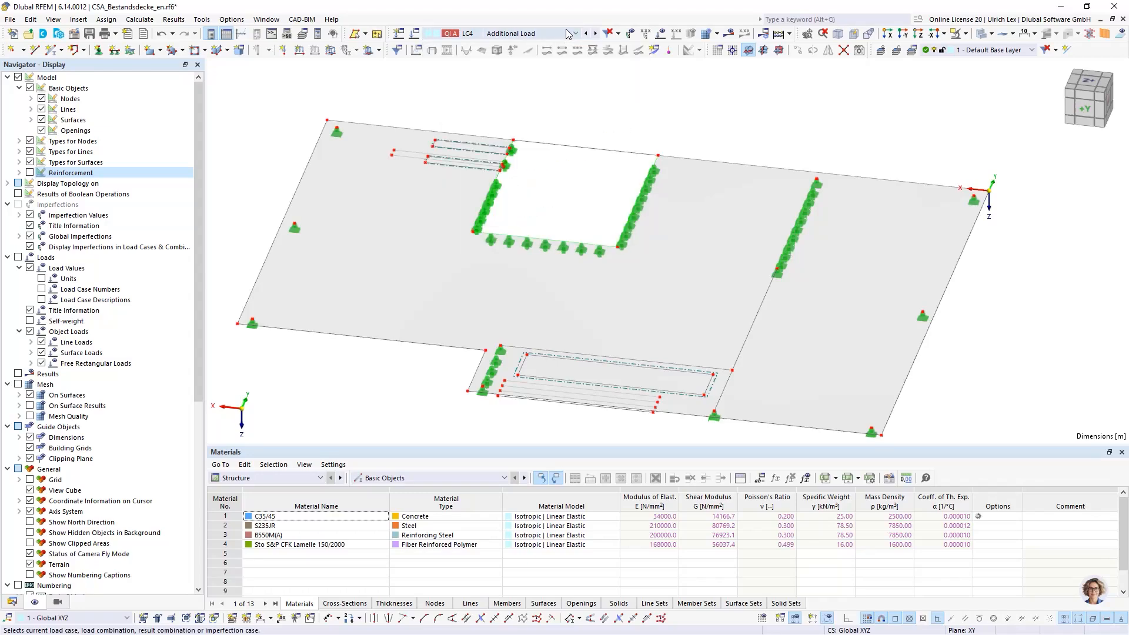
{"action": "left_click", "coordinate": [661, 33]}
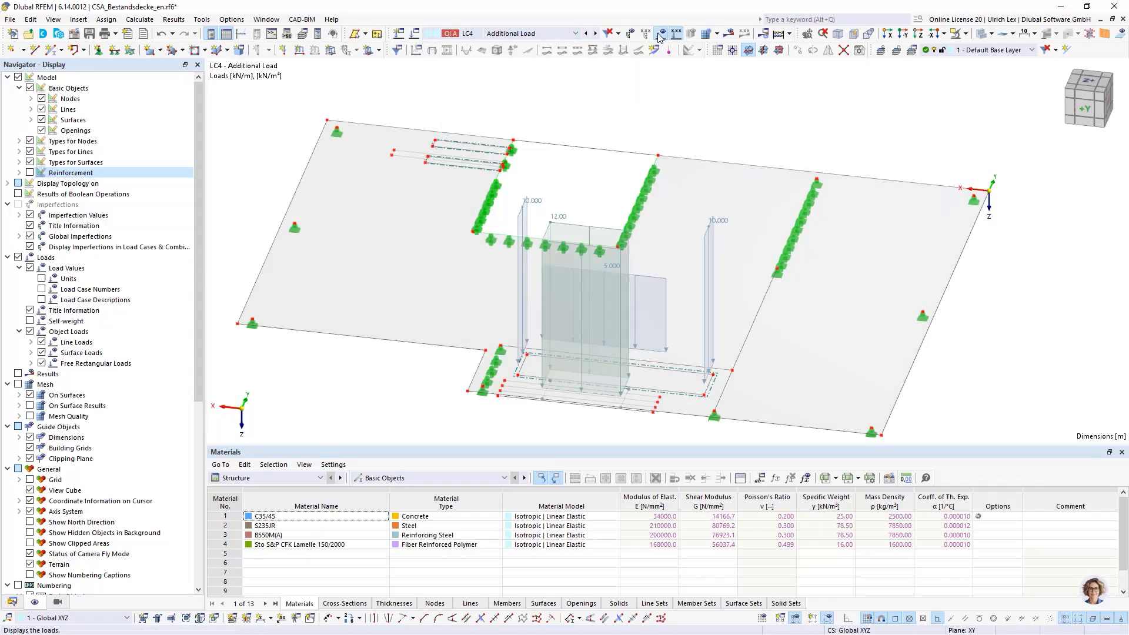
{"action": "left_click", "coordinate": [574, 34]}
{"action": "left_click", "coordinate": [571, 43]}
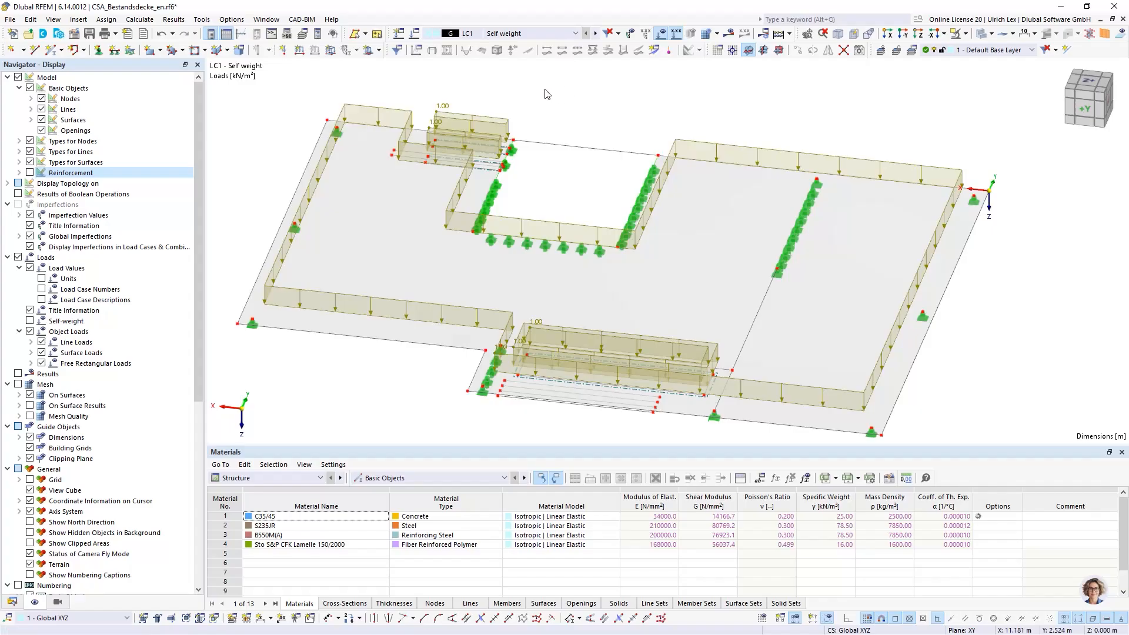
{"action": "scroll", "coordinate": [632, 128], "scroll_direction": "down", "scroll_amount": 1}
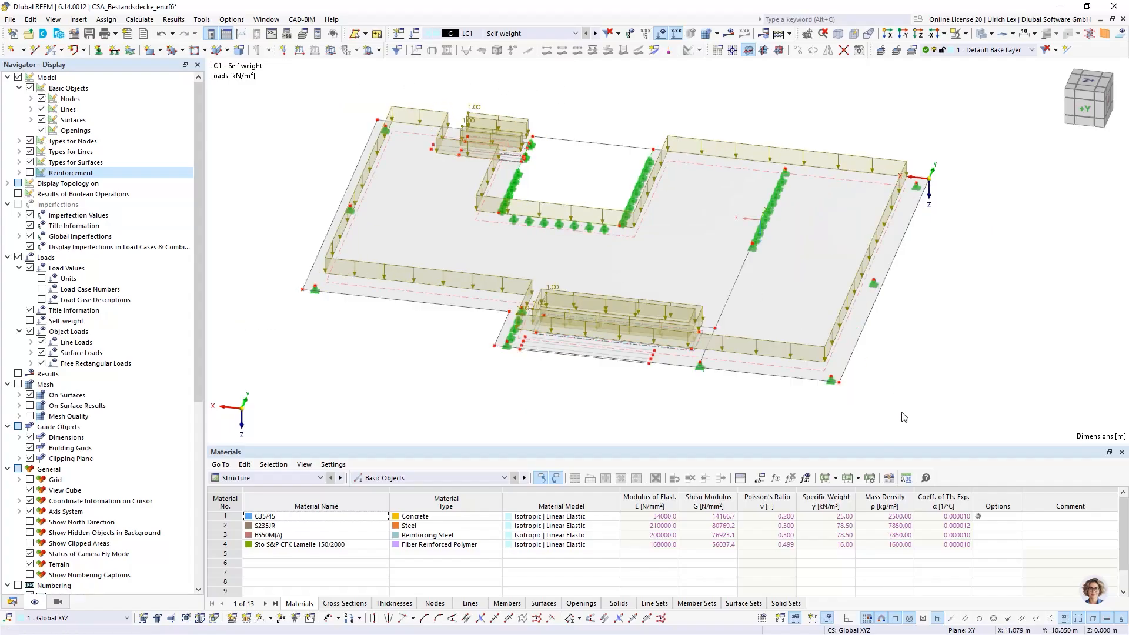
{"action": "middle_click_drag", "start_coordinate": [888, 398], "coordinate": [841, 378], "text": "ctrl"}
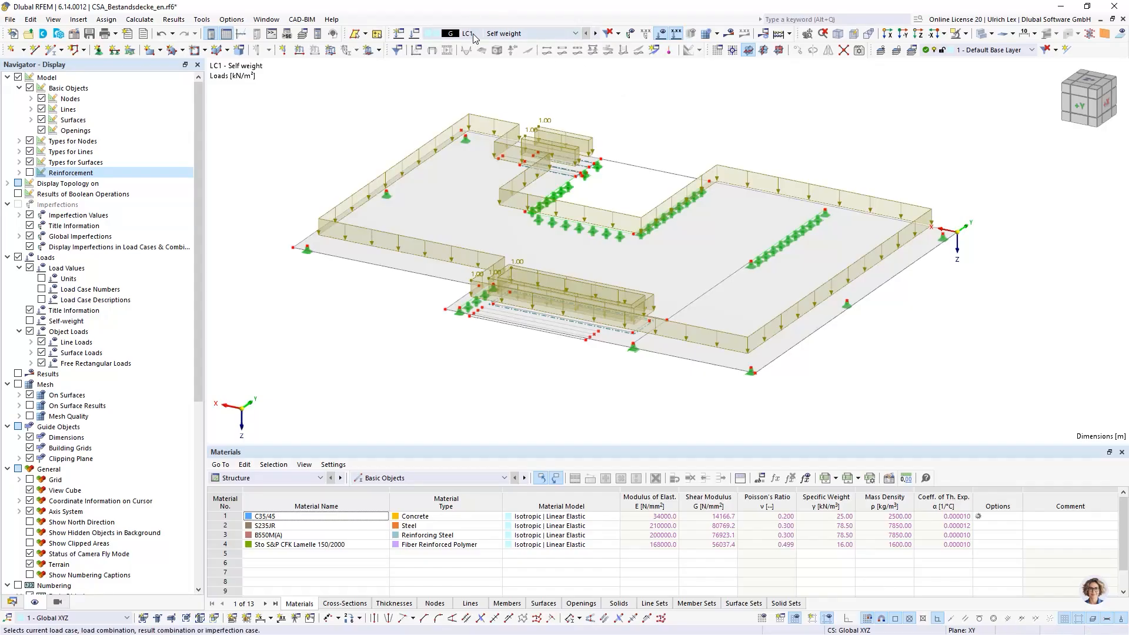
Step: Examine the loads of LC2 Live load, LC3 Live load new and LC4 Additional Load on the slab
{"action": "left_click", "coordinate": [595, 33]}
{"action": "scroll", "coordinate": [544, 280], "scroll_direction": "down", "scroll_amount": 2}
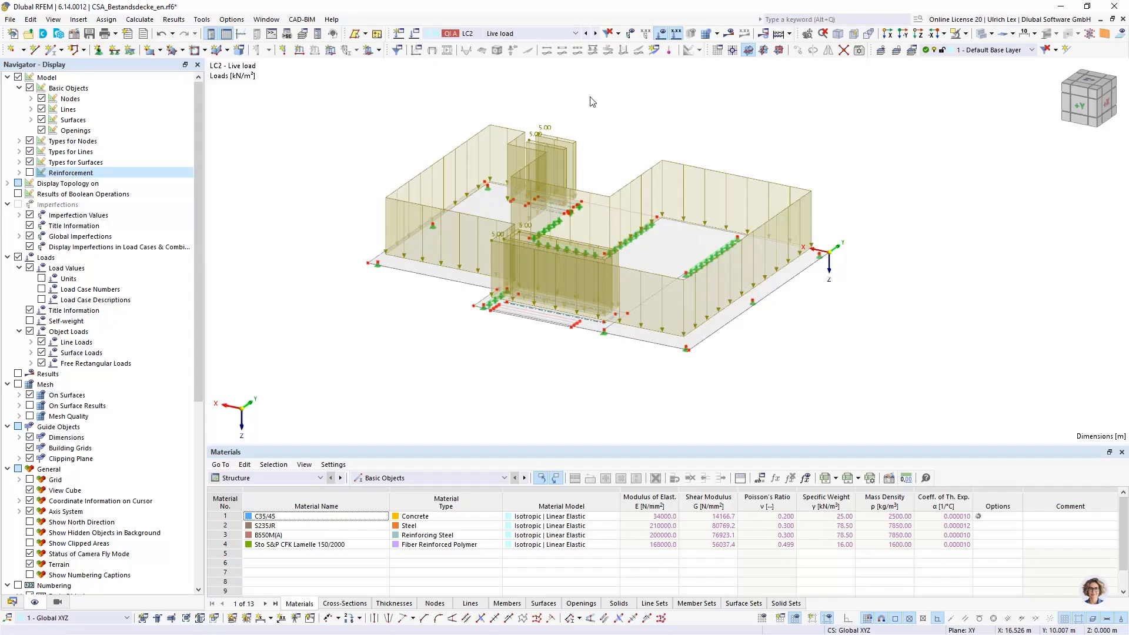
{"action": "scroll", "coordinate": [591, 98], "scroll_direction": "up", "scroll_amount": 1}
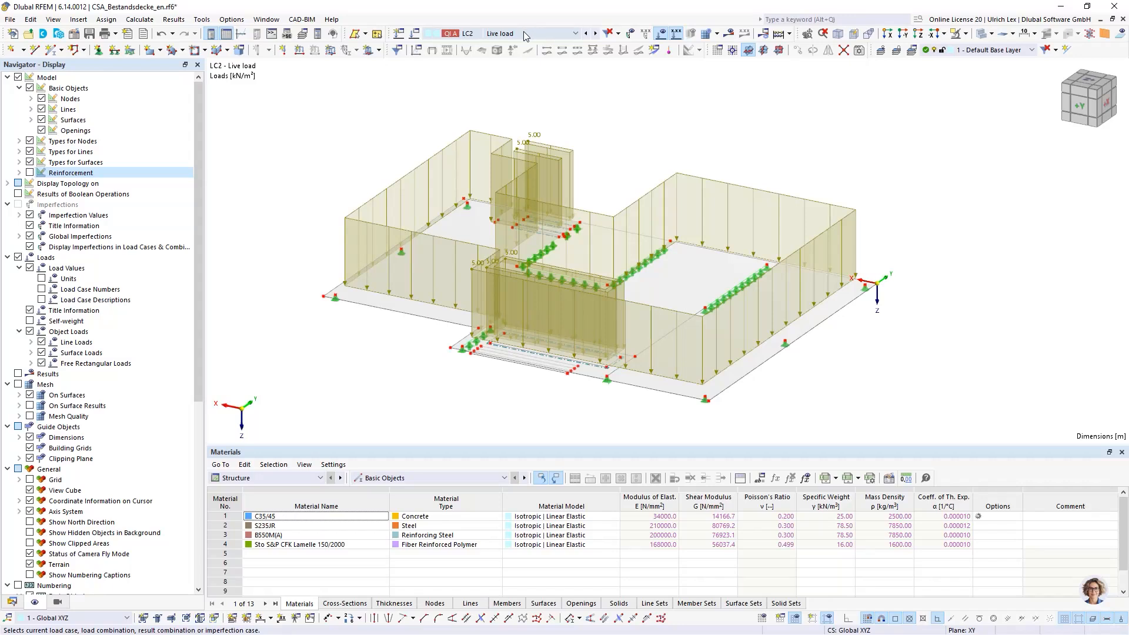
{"action": "left_click", "coordinate": [596, 34]}
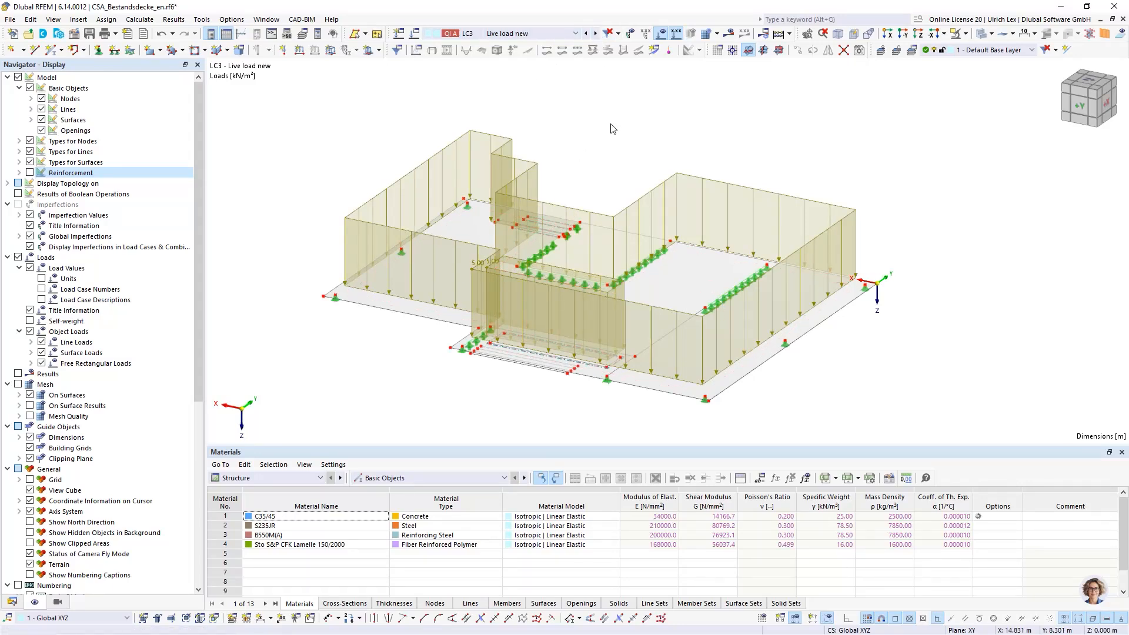
{"action": "left_click", "coordinate": [596, 34]}
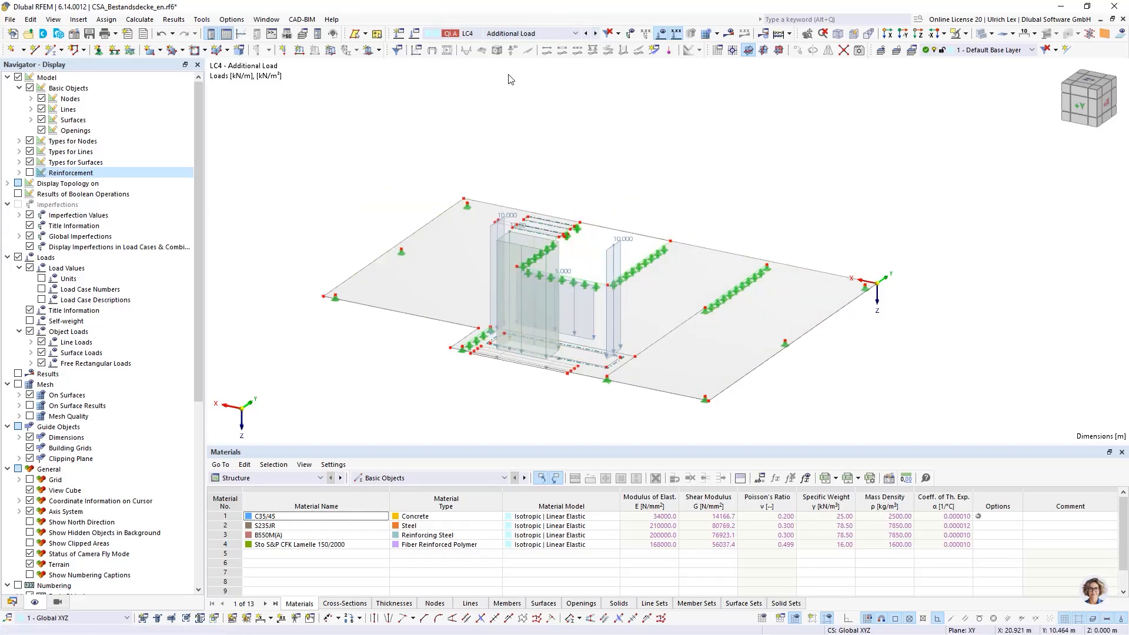
{"action": "middle_click_drag", "start_coordinate": [689, 139], "coordinate": [712, 152], "text": "ctrl"}
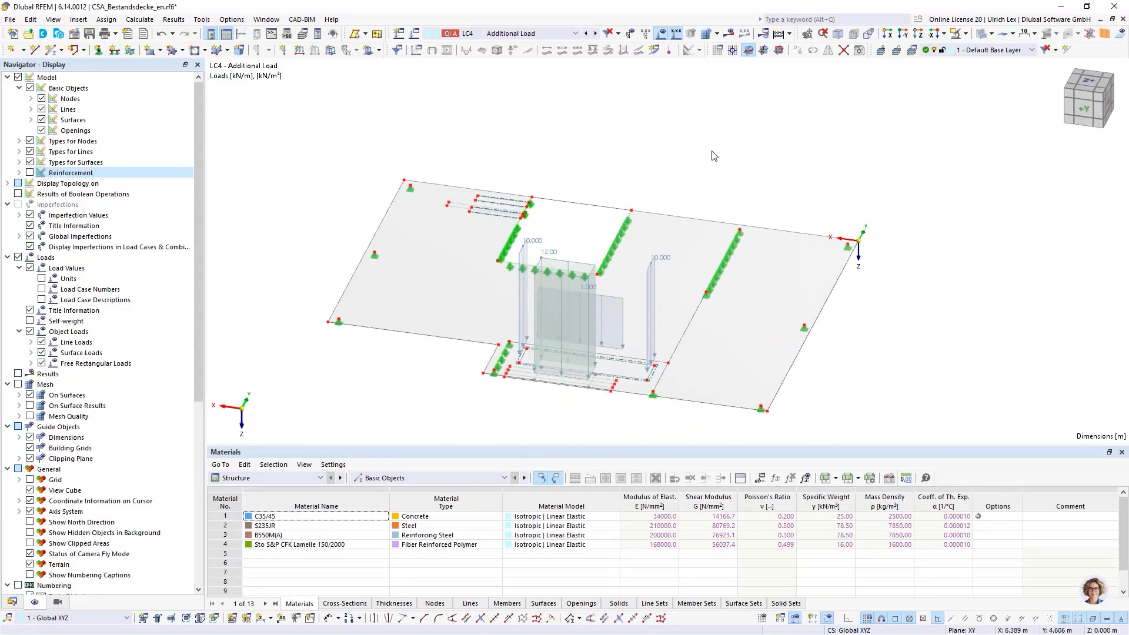
{"action": "scroll", "coordinate": [687, 145], "scroll_direction": "down", "scroll_amount": 1}
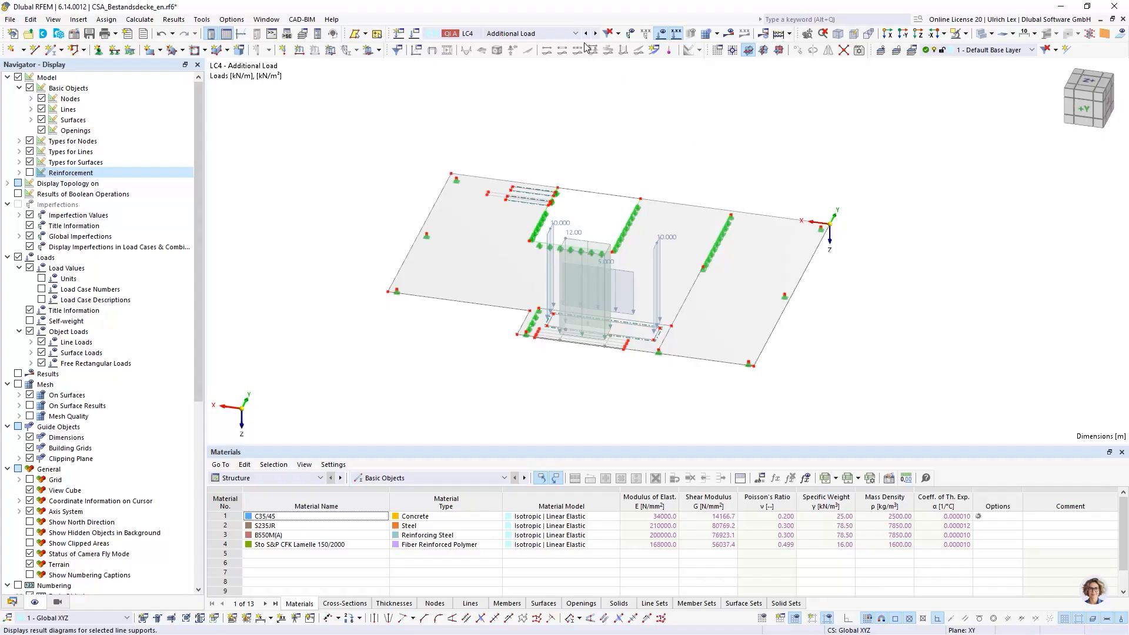
Step: Check the construction stage option of load case LC4 without changes, hide the loads and return to the model data tree
{"action": "left_click", "coordinate": [416, 33]}
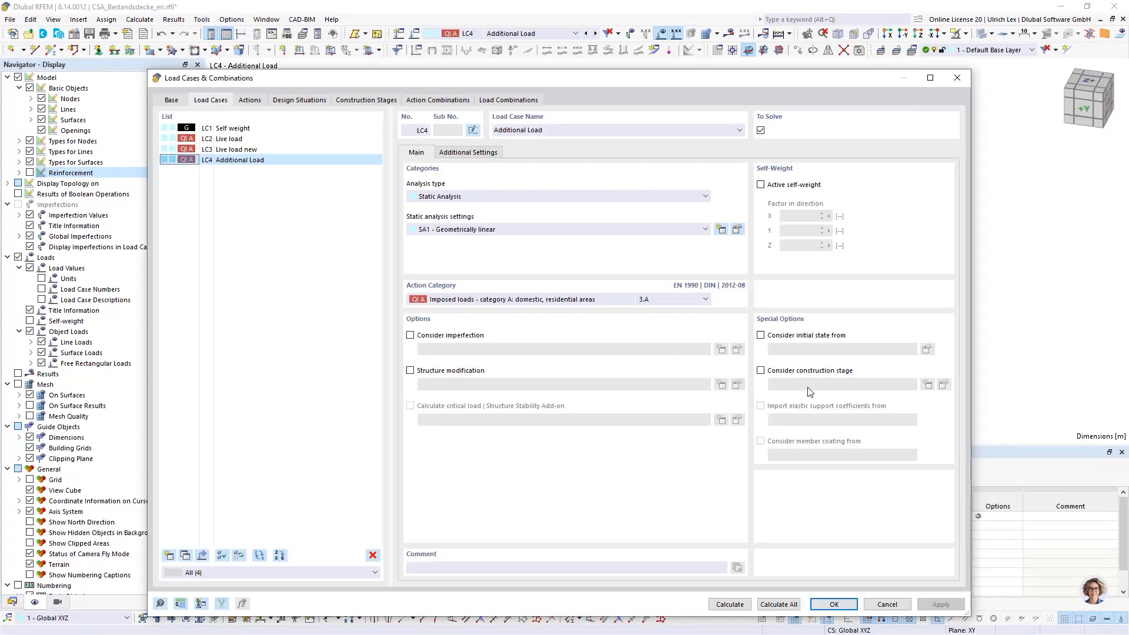
{"action": "left_click", "coordinate": [903, 607]}
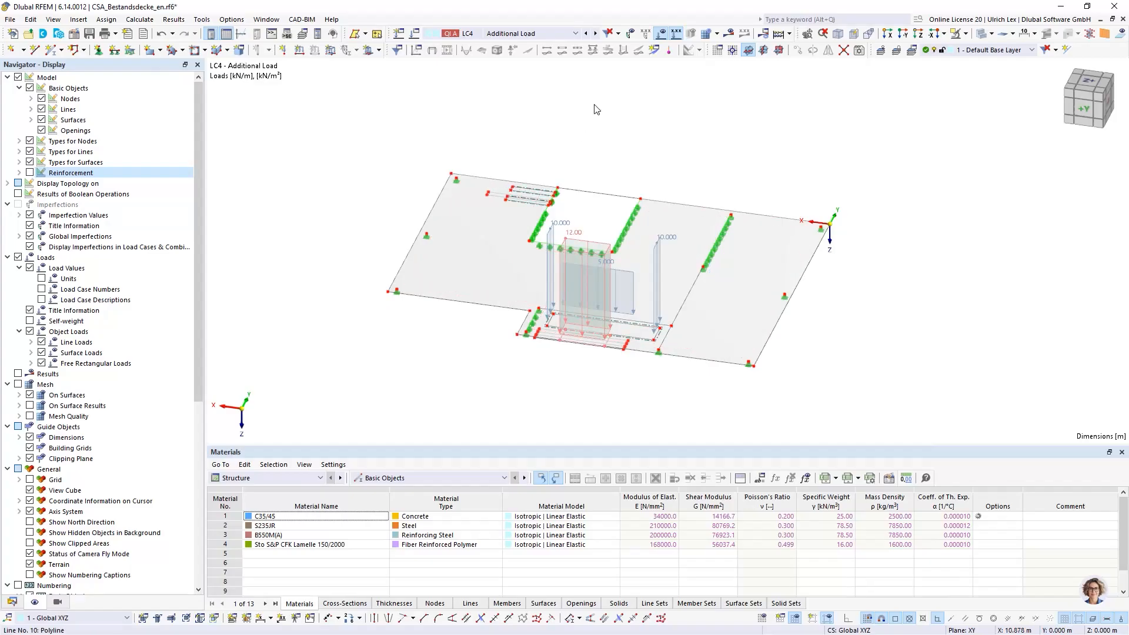
{"action": "left_click", "coordinate": [661, 35]}
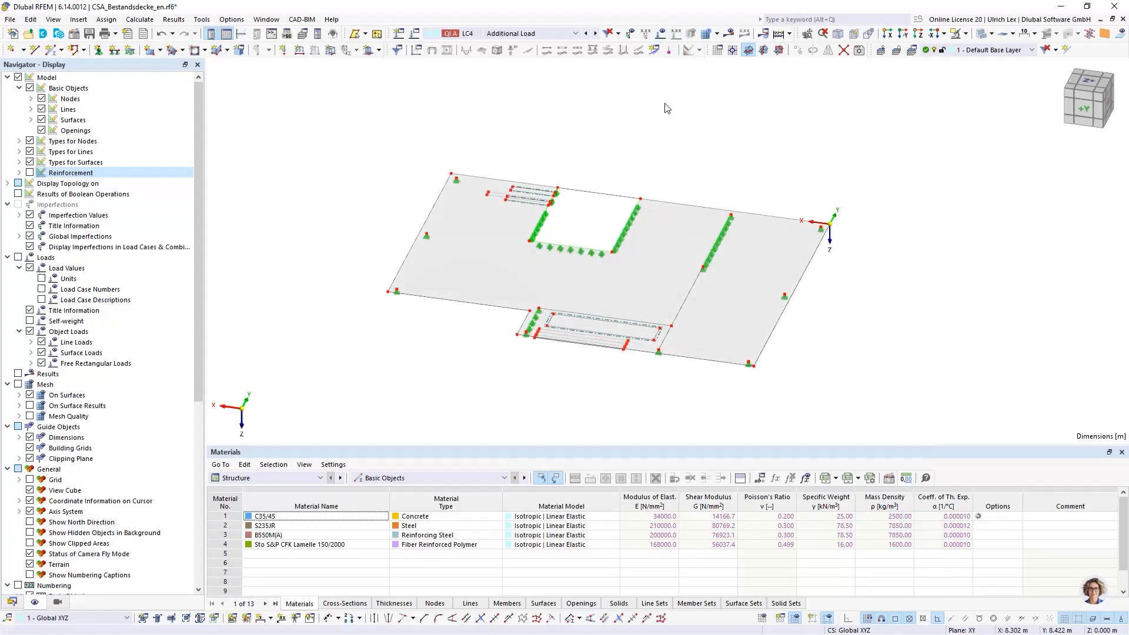
{"action": "left_click", "coordinate": [13, 602]}
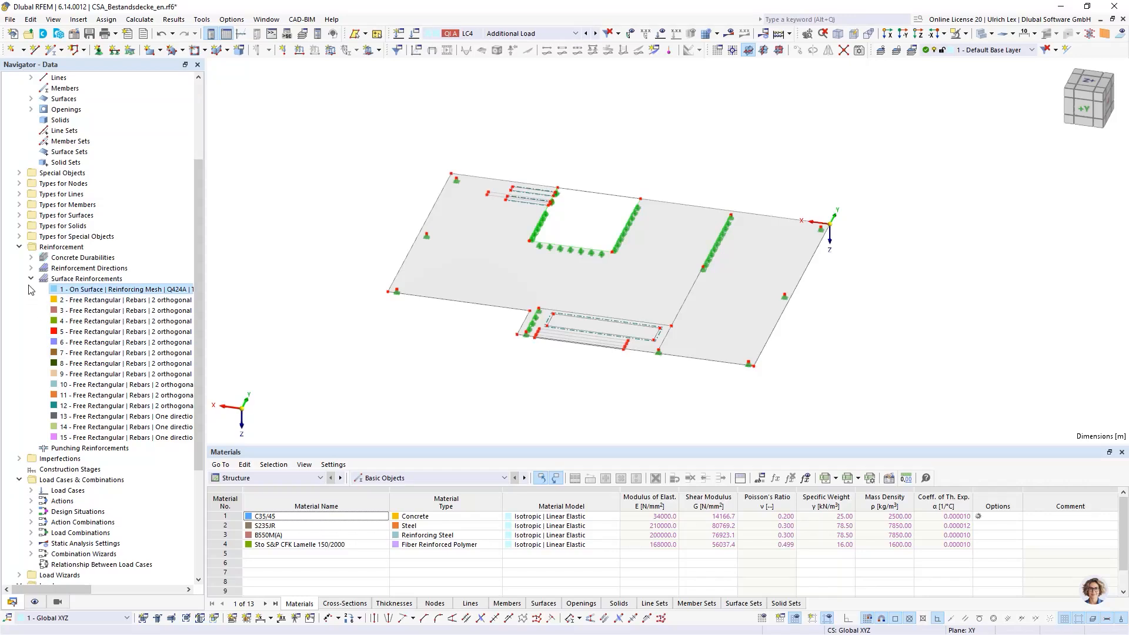
Step: Create a new construction stage in the model data and leave its name as Start
{"action": "left_click", "coordinate": [20, 247]}
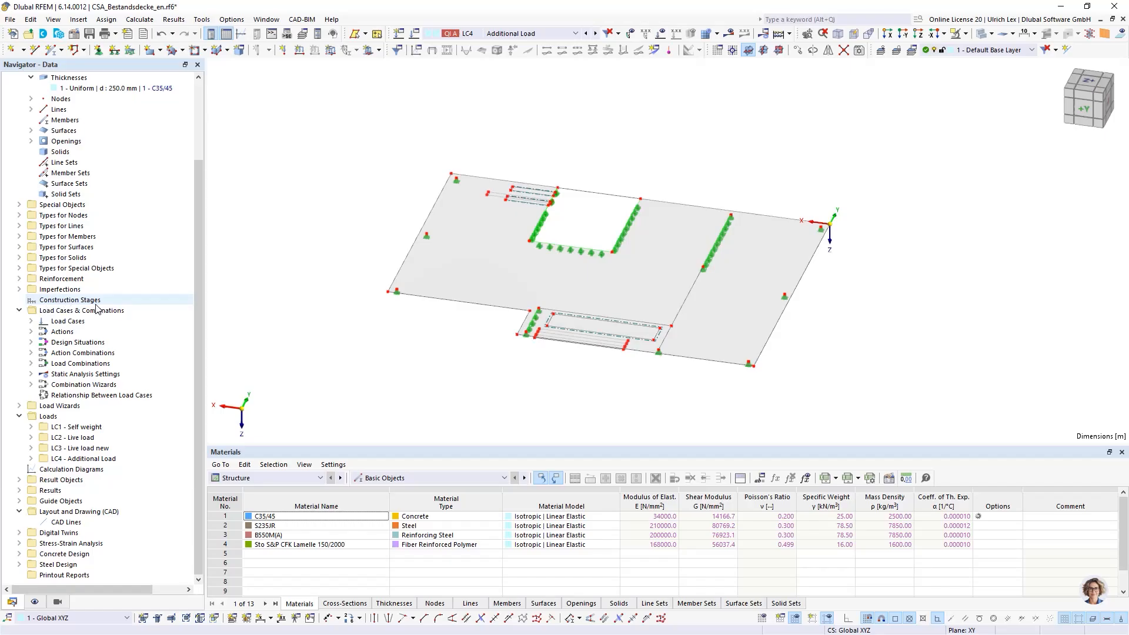
{"action": "right_click", "coordinate": [60, 303]}
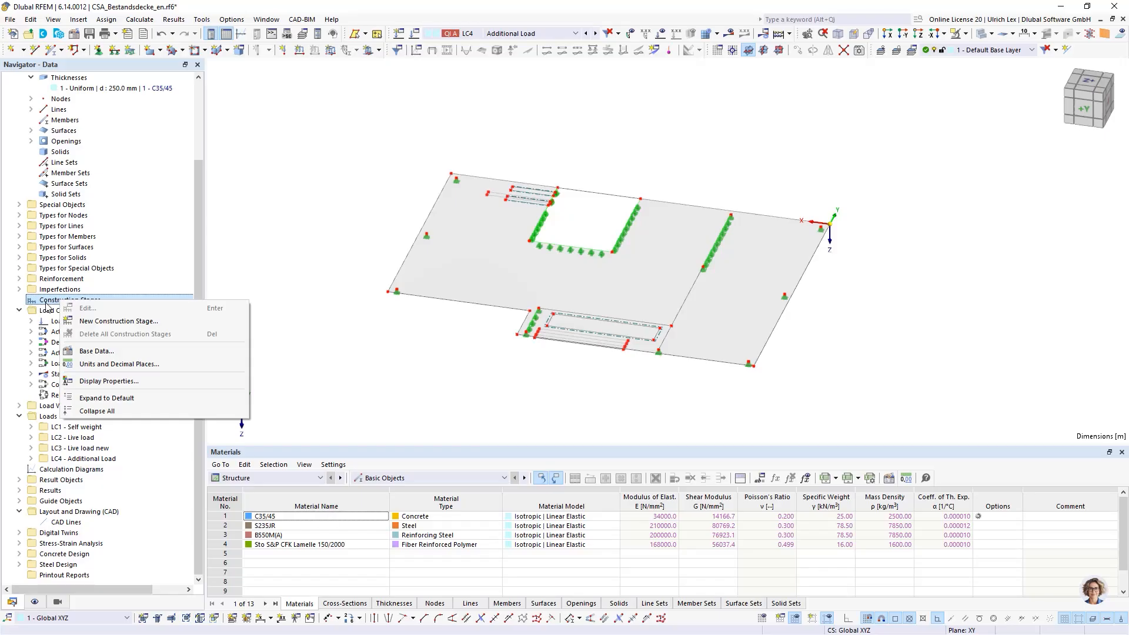
{"action": "left_click", "coordinate": [183, 322]}
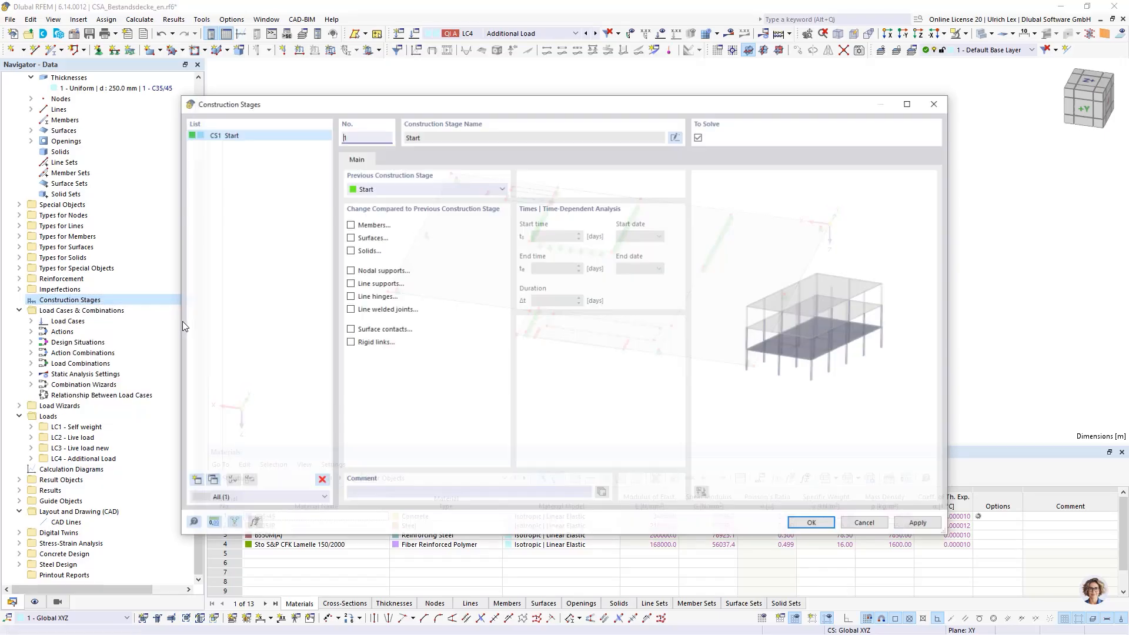
{"action": "left_click_drag", "start_coordinate": [503, 110], "coordinate": [513, 80]}
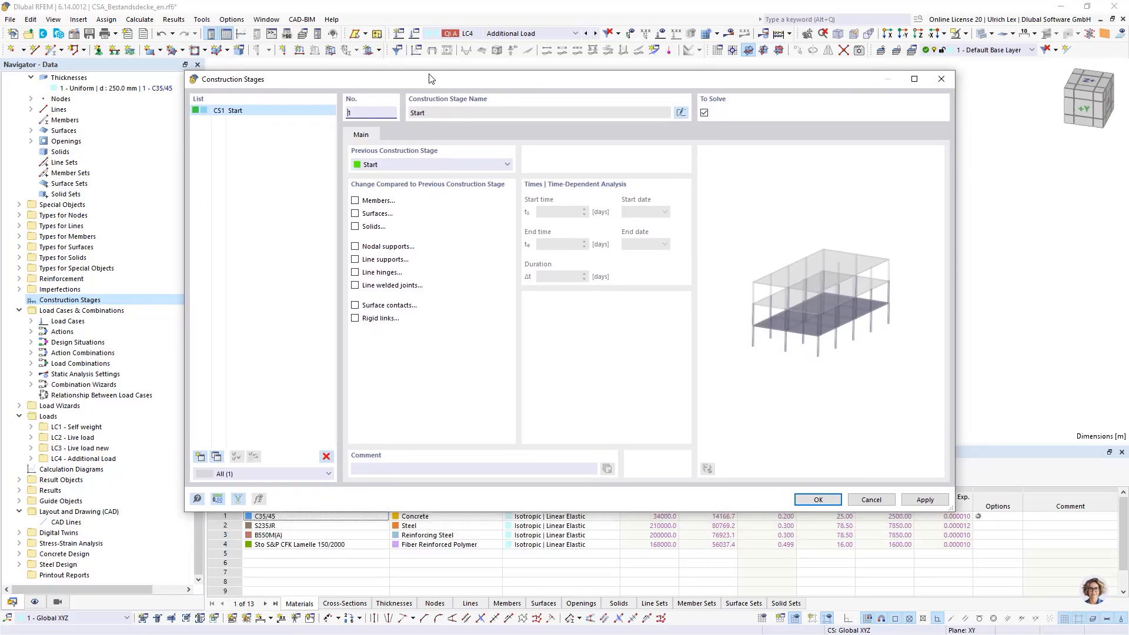
{"action": "left_click_drag", "start_coordinate": [457, 80], "coordinate": [421, 74]}
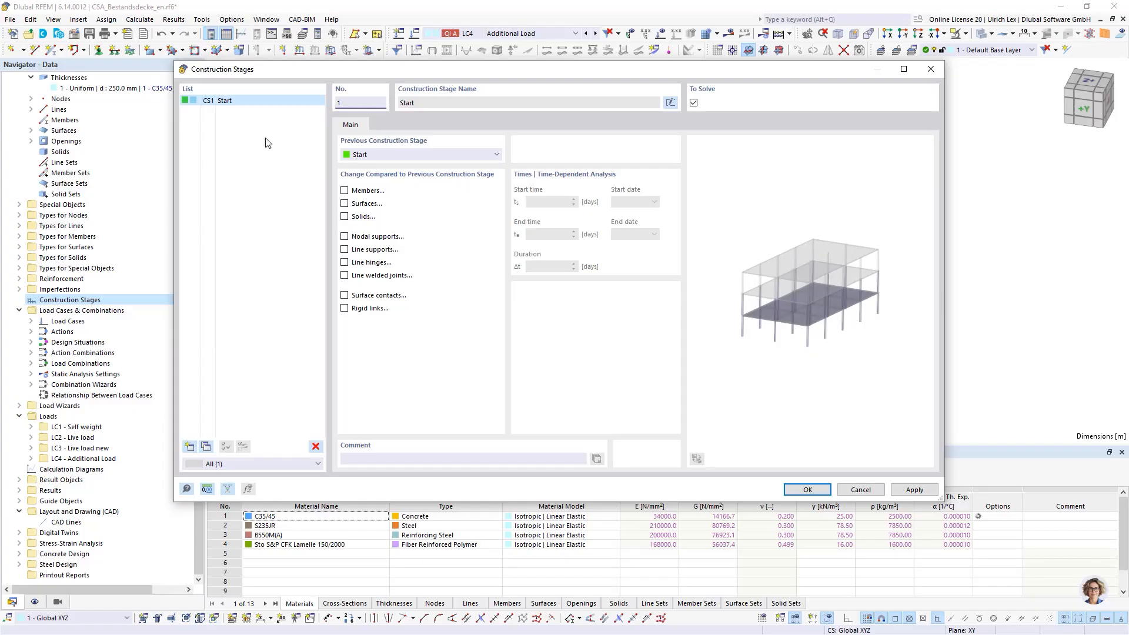
Step: Enable changes to surfaces, nodal supports and line supports for construction stage CS1
{"action": "left_click", "coordinate": [345, 191]}
{"action": "left_click", "coordinate": [345, 191]}
{"action": "left_click", "coordinate": [345, 204]}
{"action": "left_click", "coordinate": [344, 236]}
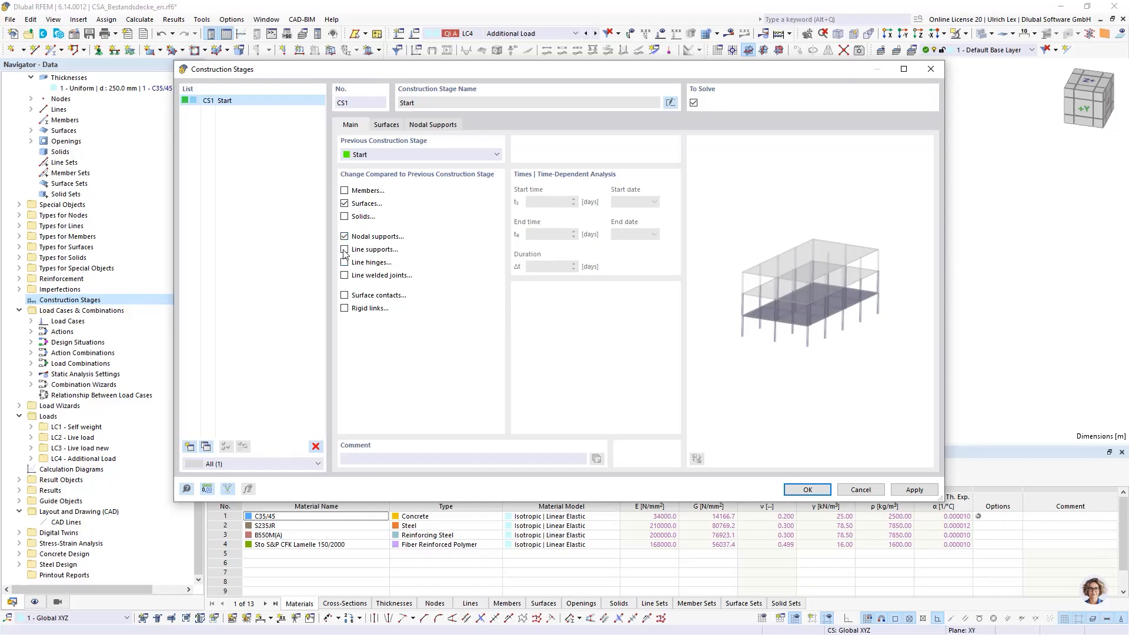
{"action": "left_click", "coordinate": [345, 250]}
Step: Add surfaces 1 to 4, the slab and its three infill areas, to construction stage CS1
{"action": "left_click", "coordinate": [391, 126]}
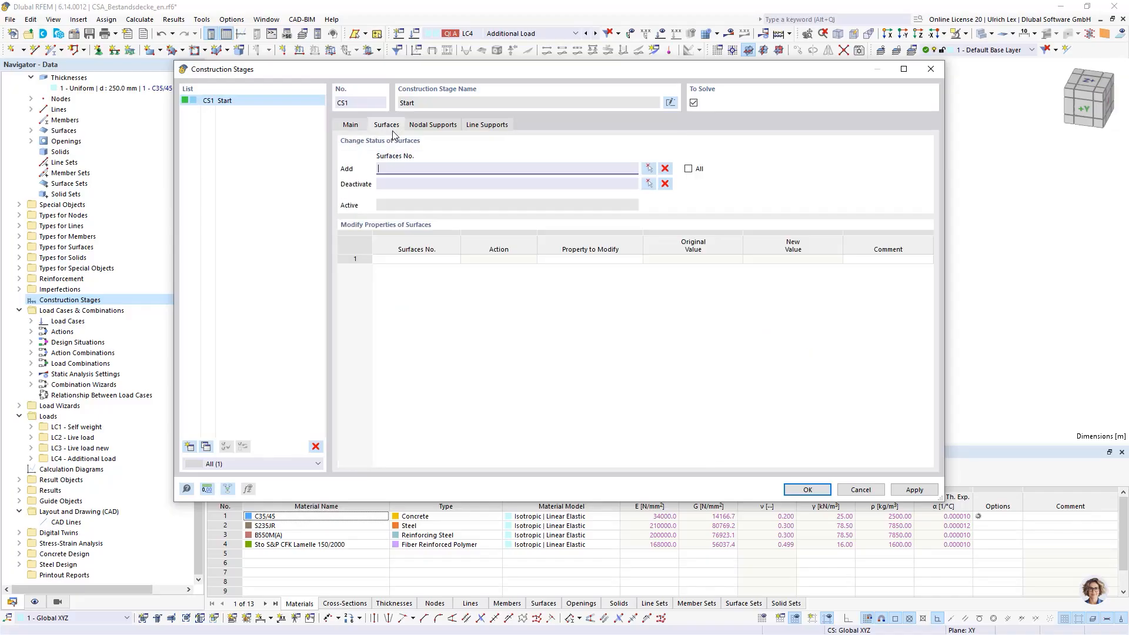
{"action": "left_click", "coordinate": [648, 169]}
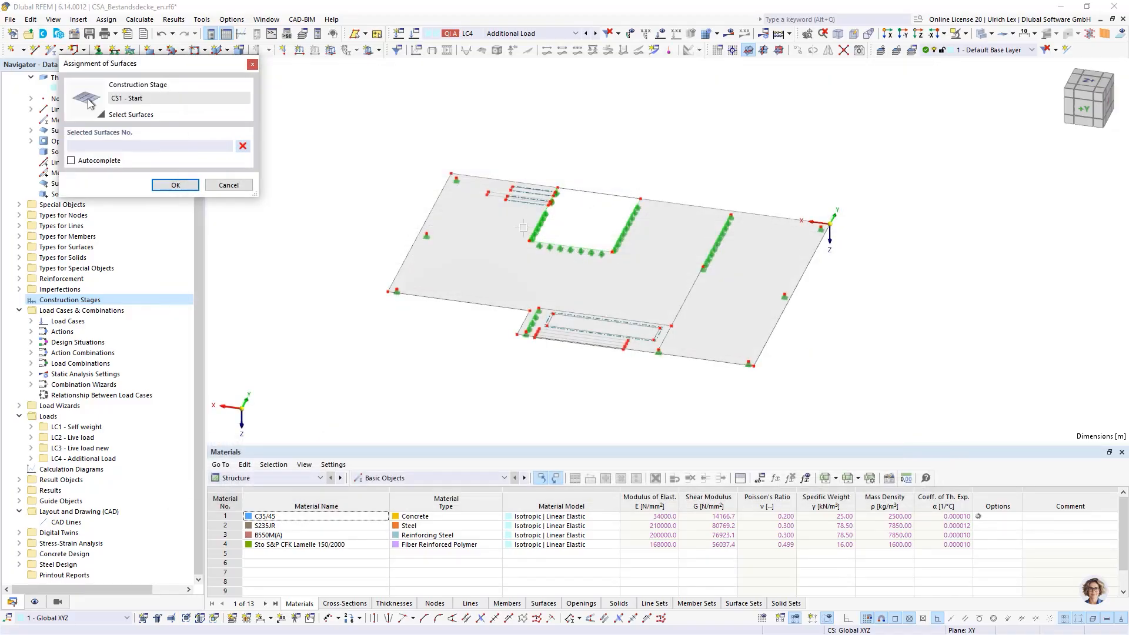
{"action": "left_click", "coordinate": [559, 201]}
{"action": "scroll", "coordinate": [565, 200], "scroll_direction": "up", "scroll_amount": 5}
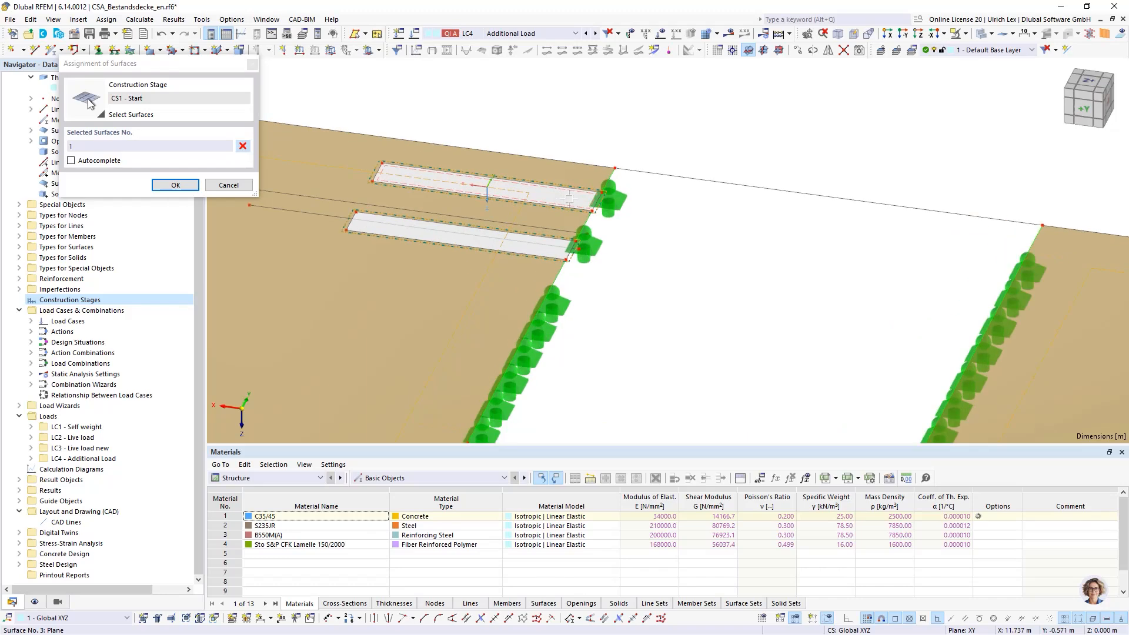
{"action": "left_click", "coordinate": [569, 199]}
{"action": "left_click", "coordinate": [547, 240]}
{"action": "scroll", "coordinate": [585, 168], "scroll_direction": "down", "scroll_amount": 5}
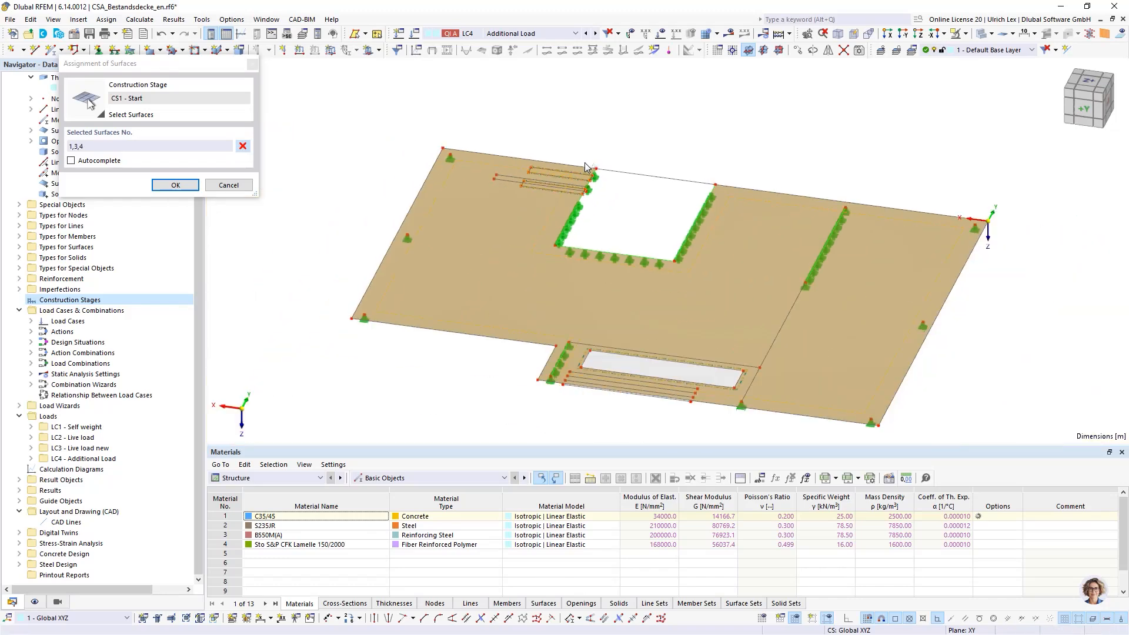
{"action": "scroll", "coordinate": [605, 353], "scroll_direction": "up", "scroll_amount": 5}
{"action": "left_click", "coordinate": [605, 322]}
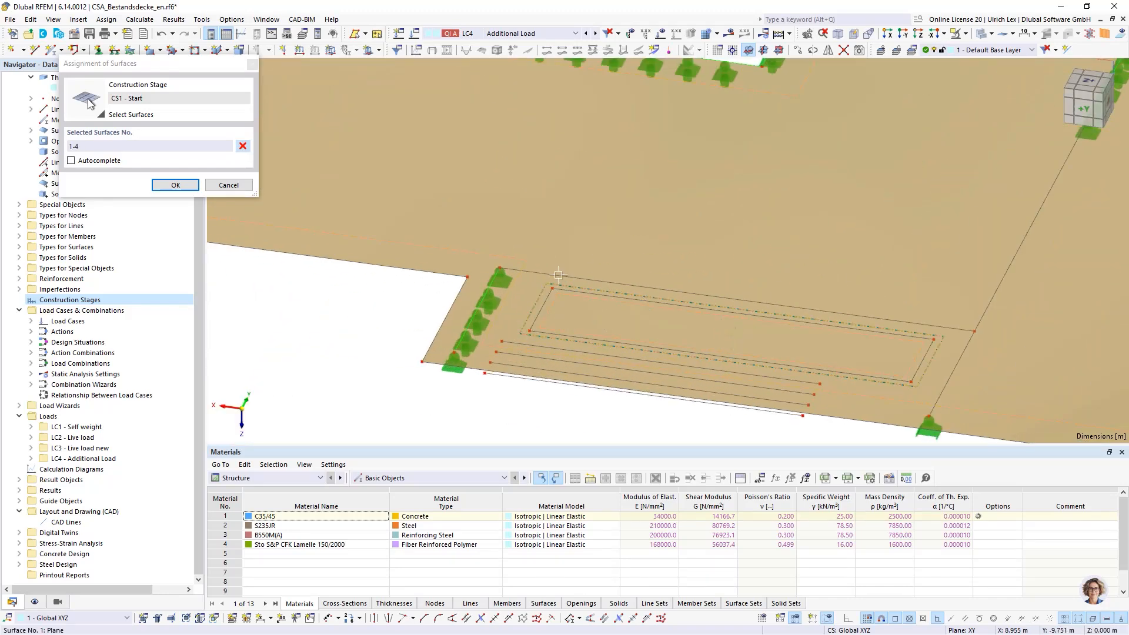
{"action": "scroll", "coordinate": [559, 275], "scroll_direction": "down", "scroll_amount": 5}
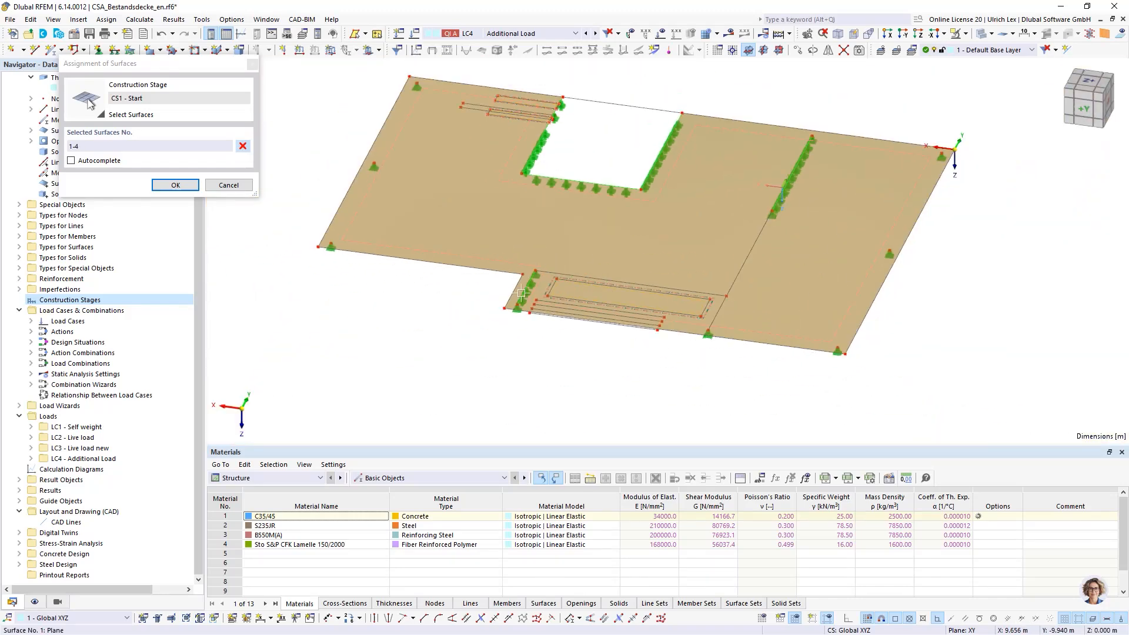
{"action": "left_click", "coordinate": [186, 190]}
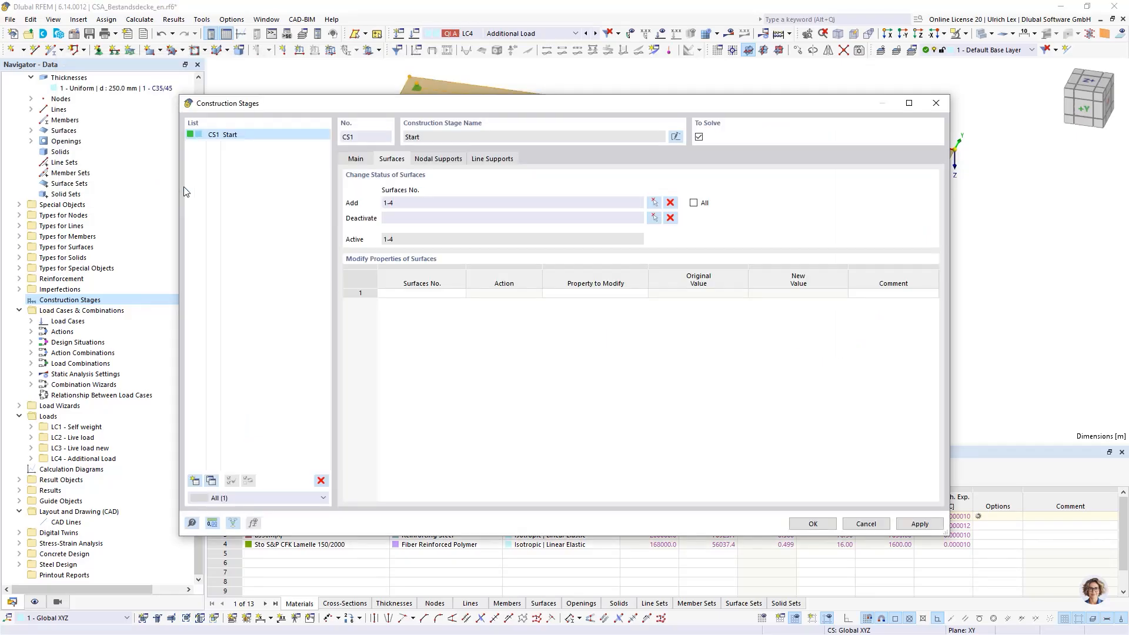
Step: Pick nodes 7, 8, 9, 40 and 47, along the slab's outer edge and the inner wall line, as nodal supports for CS1
{"action": "left_click", "coordinate": [445, 163]}
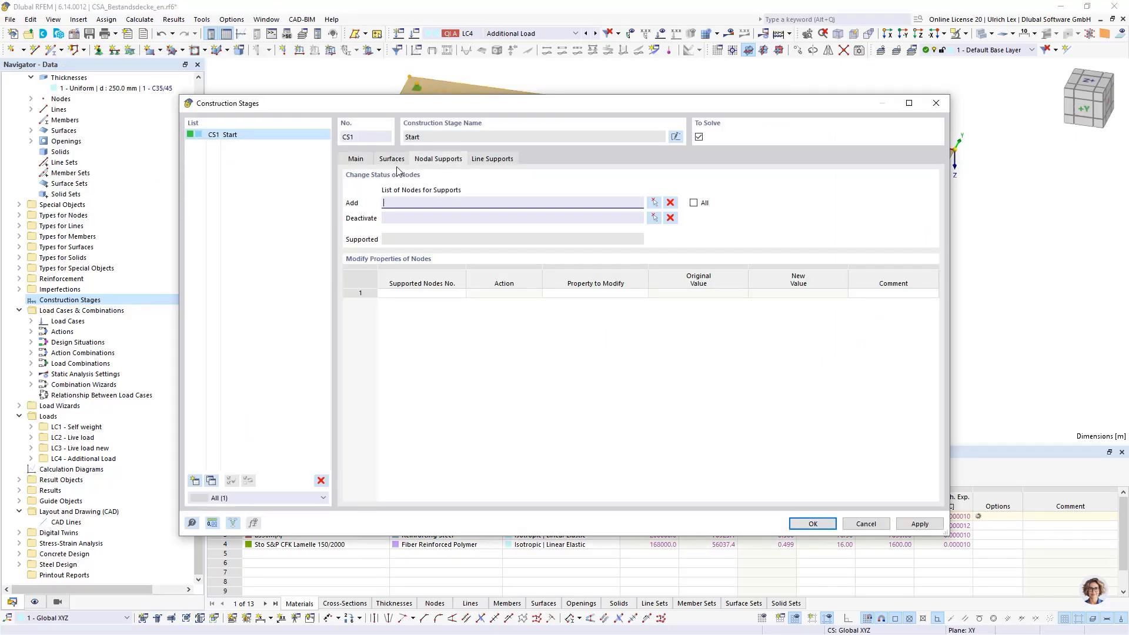
{"action": "left_click", "coordinate": [654, 202]}
{"action": "left_click", "coordinate": [416, 84]}
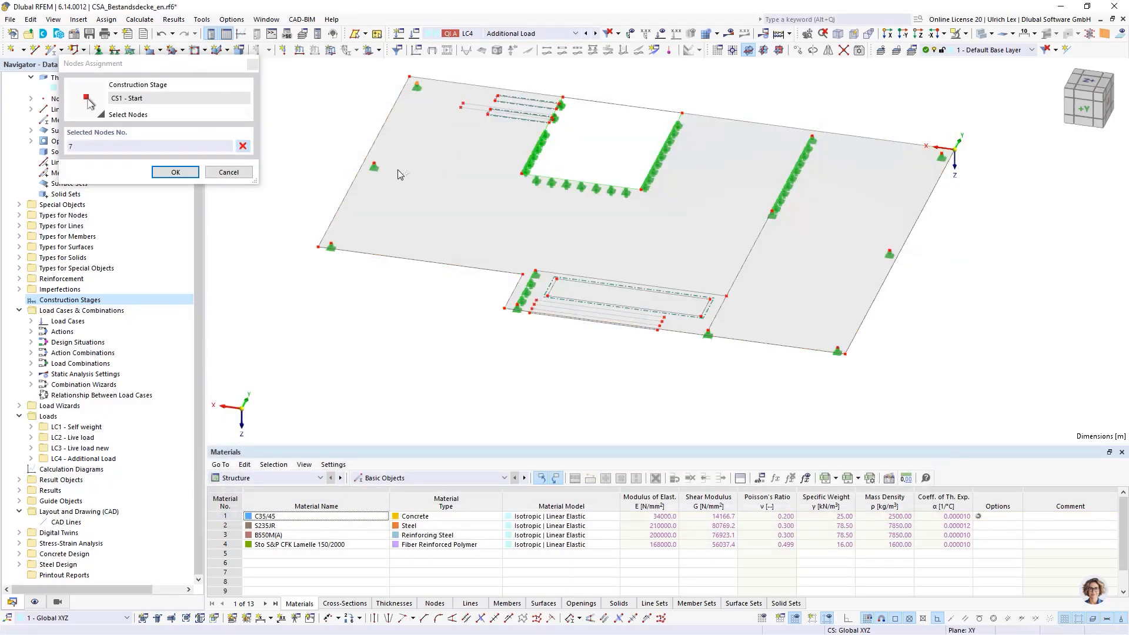
{"action": "left_click", "coordinate": [374, 165]}
{"action": "left_click", "coordinate": [331, 246]}
{"action": "scroll", "coordinate": [821, 140], "scroll_direction": "up", "scroll_amount": 1}
{"action": "scroll", "coordinate": [821, 140], "scroll_direction": "up", "scroll_amount": 3}
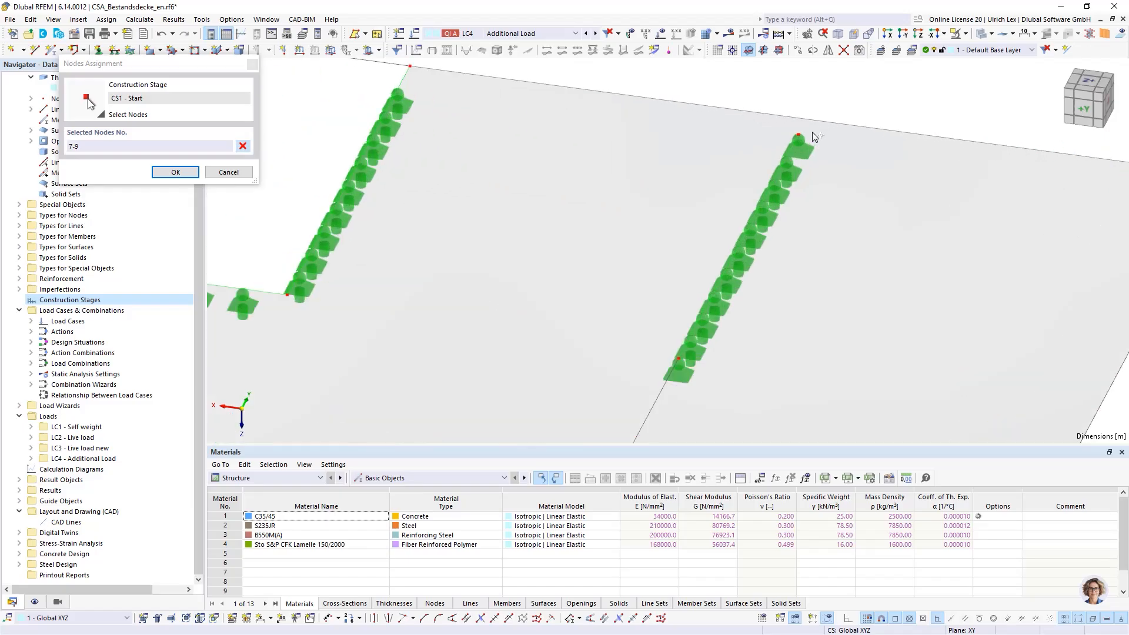
{"action": "left_click", "coordinate": [800, 136]}
{"action": "left_click", "coordinate": [679, 359]}
Step: Add nodes 10, 15, 16, 18, 23 and 41 to the CS1 nodal supports and accept the node selection
{"action": "scroll", "coordinate": [729, 105], "scroll_direction": "down", "scroll_amount": 6}
{"action": "scroll", "coordinate": [680, 289], "scroll_direction": "up", "scroll_amount": 3}
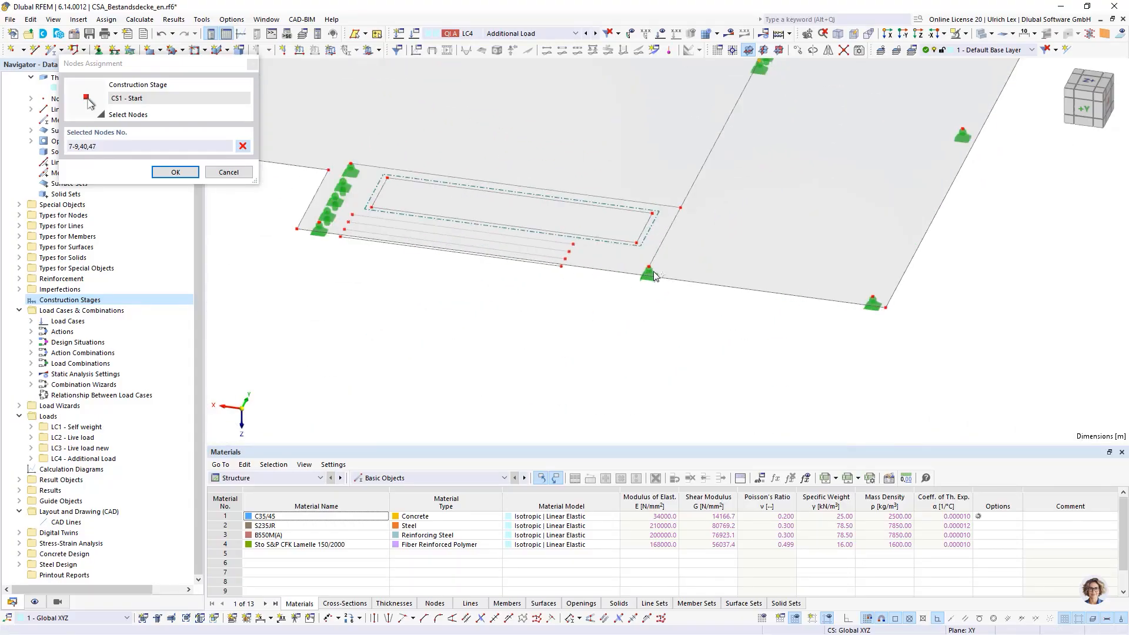
{"action": "left_click", "coordinate": [650, 269]}
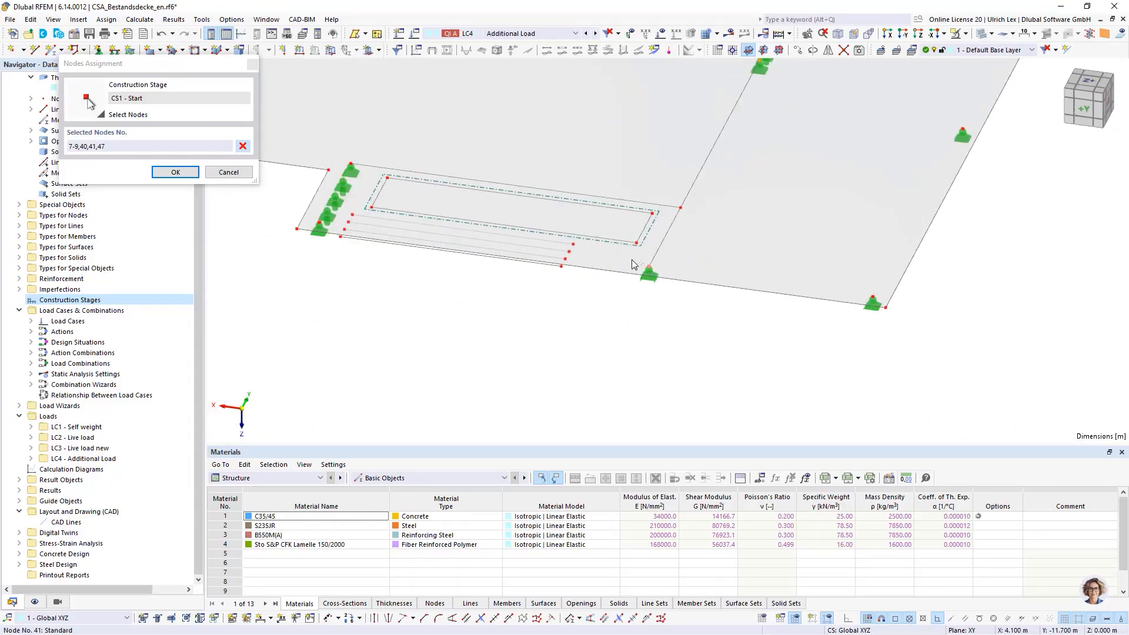
{"action": "left_click", "coordinate": [351, 164]}
{"action": "left_click", "coordinate": [320, 224]}
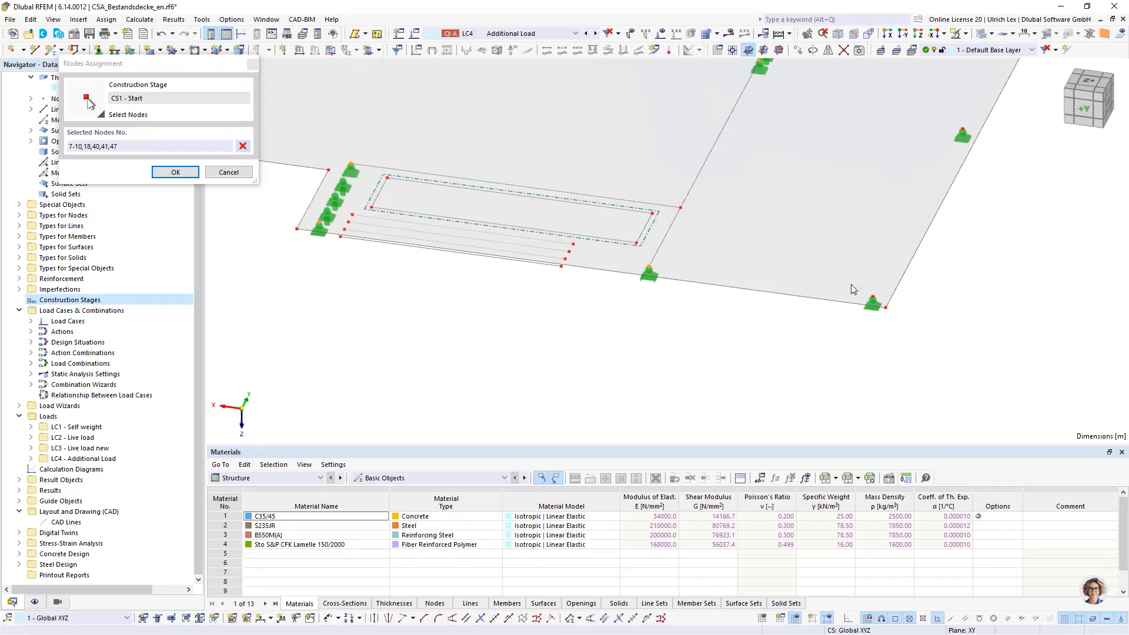
{"action": "left_click", "coordinate": [873, 300]}
{"action": "left_click", "coordinate": [962, 135]}
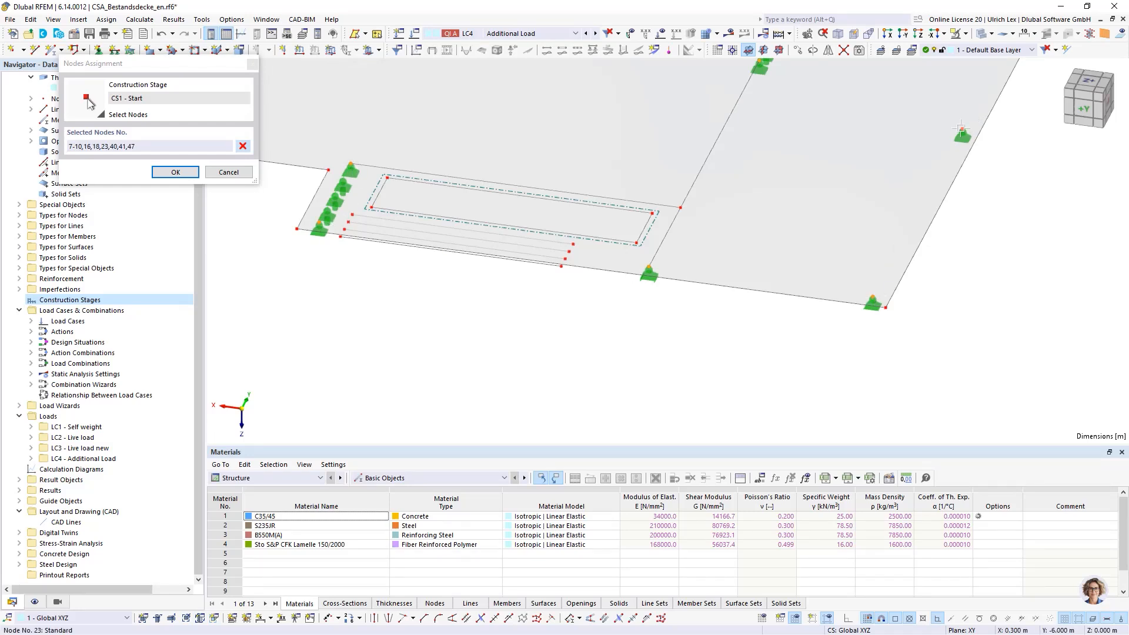
{"action": "scroll", "coordinate": [962, 135], "scroll_direction": "down", "scroll_amount": 3}
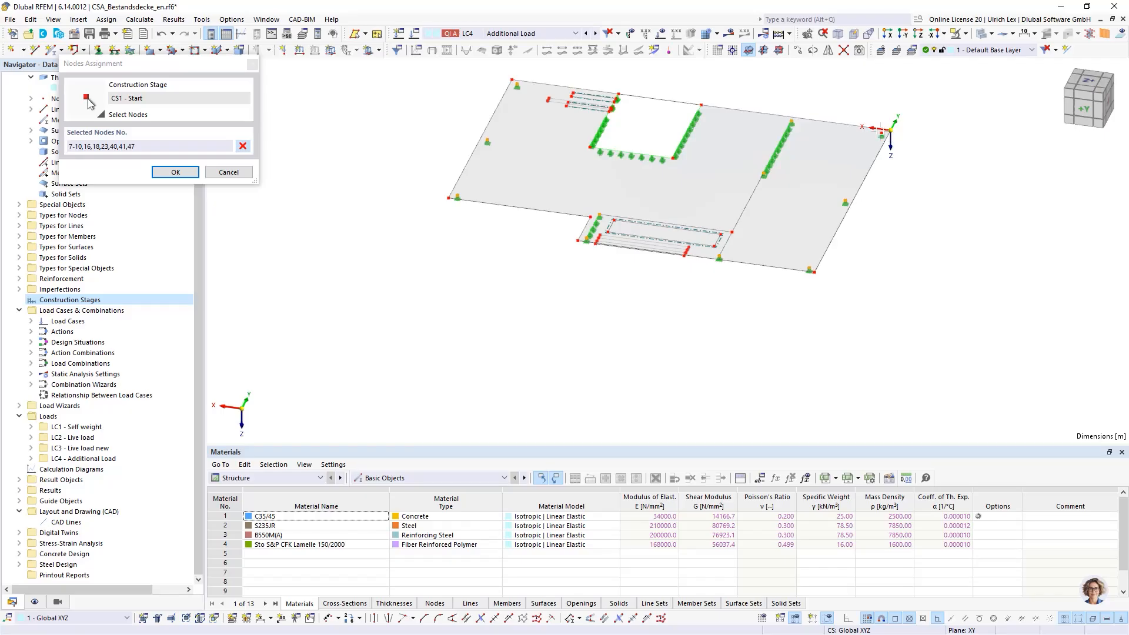
{"action": "left_click", "coordinate": [881, 134]}
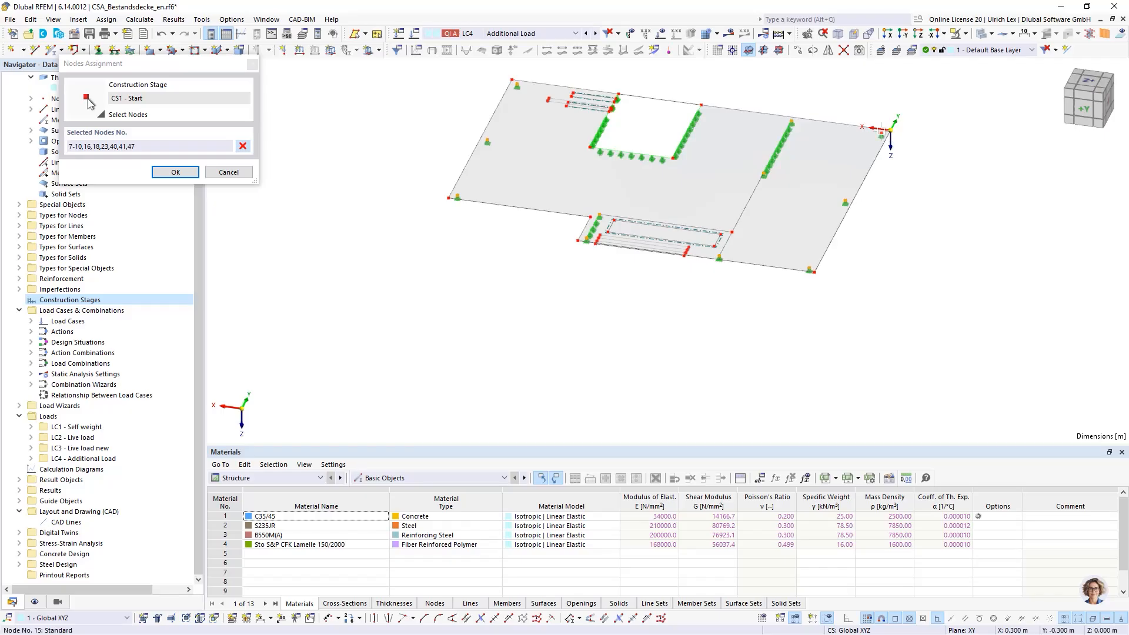
{"action": "left_click", "coordinate": [174, 172]}
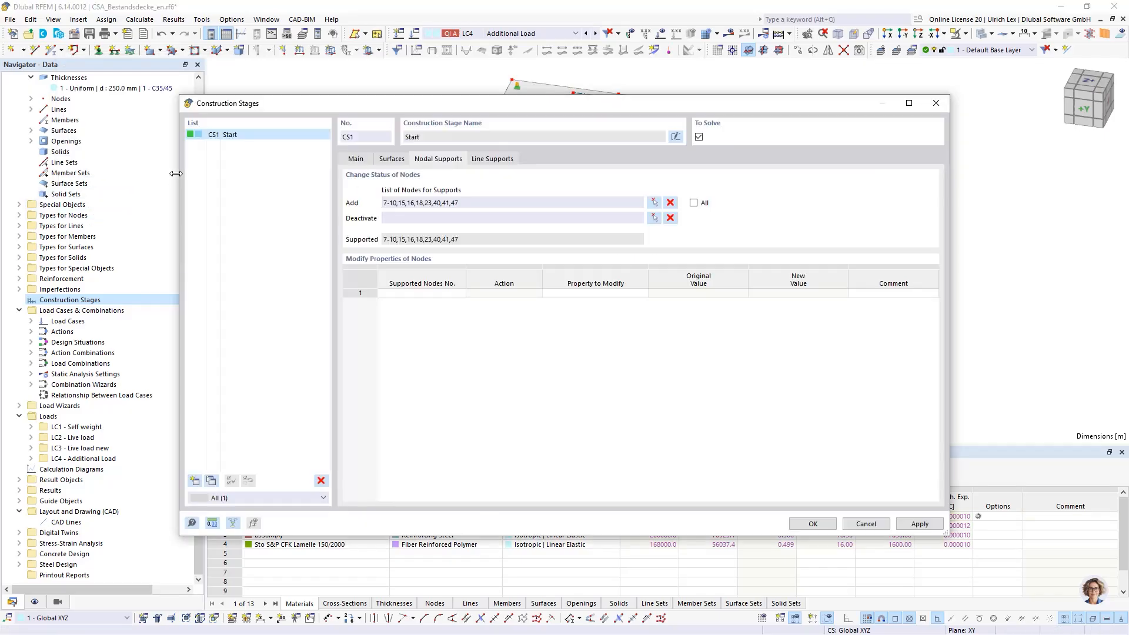
Step: Add lines 7, 8, 9, 47 and 49 around the slab recess as line supports of CS1 and save the stage
{"action": "left_click", "coordinate": [494, 159]}
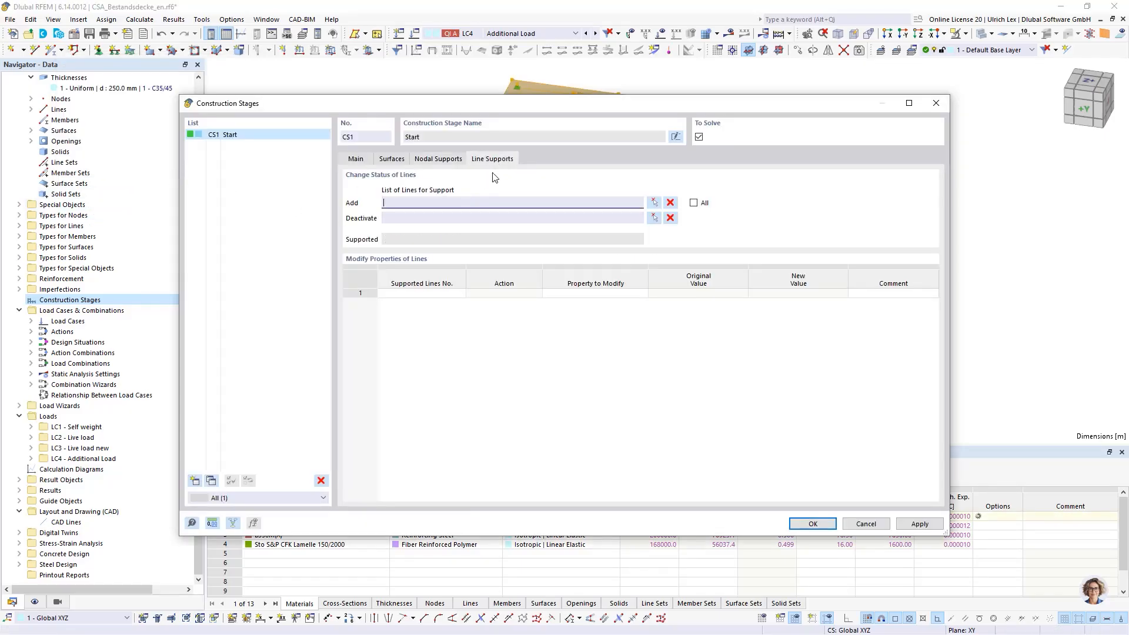
{"action": "left_click", "coordinate": [653, 202]}
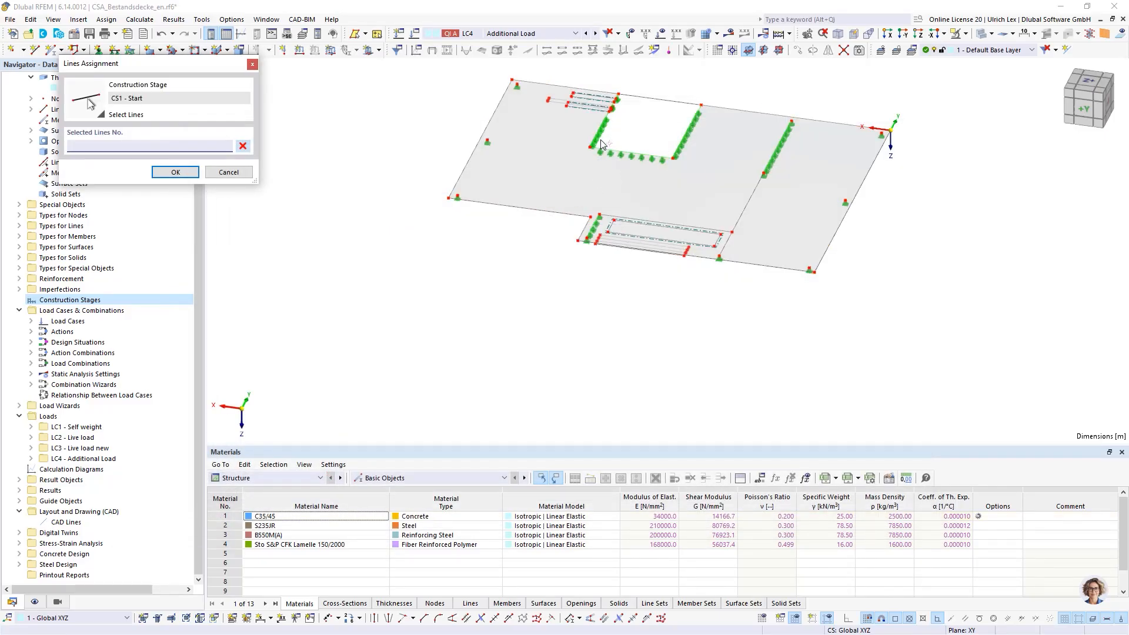
{"action": "left_click", "coordinate": [601, 143]}
{"action": "scroll", "coordinate": [615, 127], "scroll_direction": "up", "scroll_amount": 4}
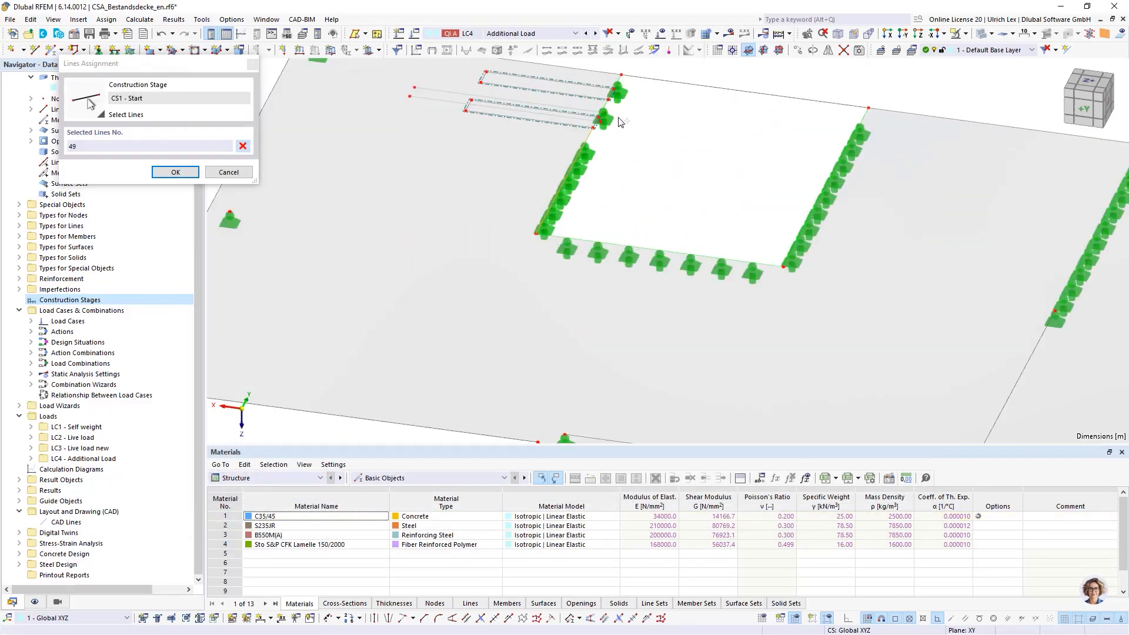
{"action": "left_click", "coordinate": [603, 109]}
{"action": "left_click", "coordinate": [618, 81]}
{"action": "left_click", "coordinate": [671, 245]}
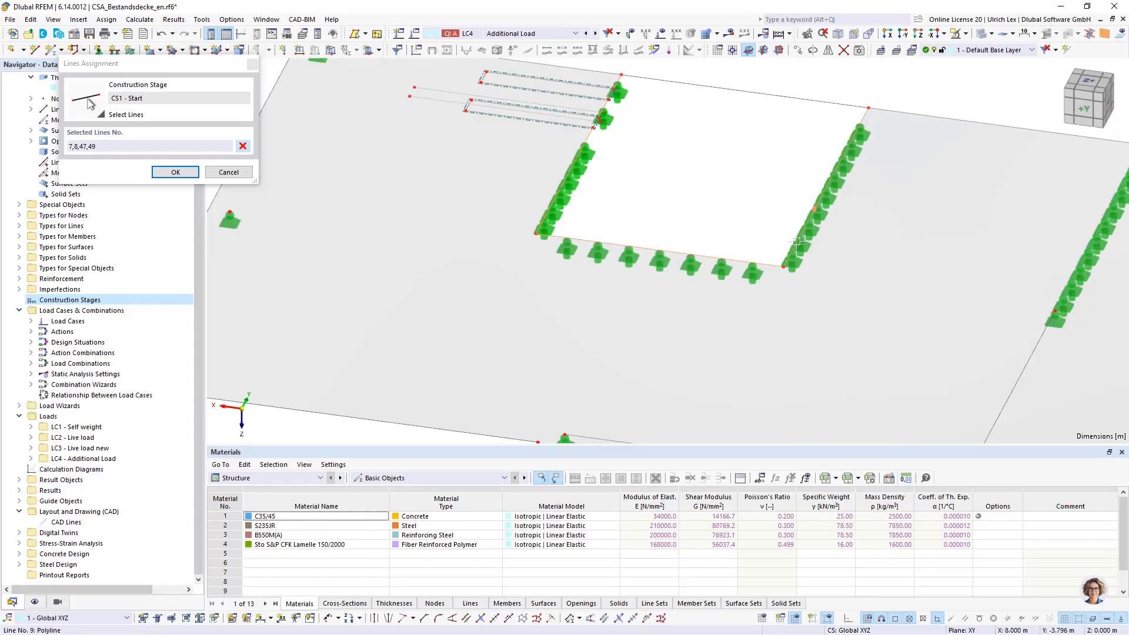
{"action": "scroll", "coordinate": [797, 241], "scroll_direction": "down", "scroll_amount": 4}
{"action": "left_click", "coordinate": [625, 287]}
{"action": "scroll", "coordinate": [625, 287], "scroll_direction": "up", "scroll_amount": 3}
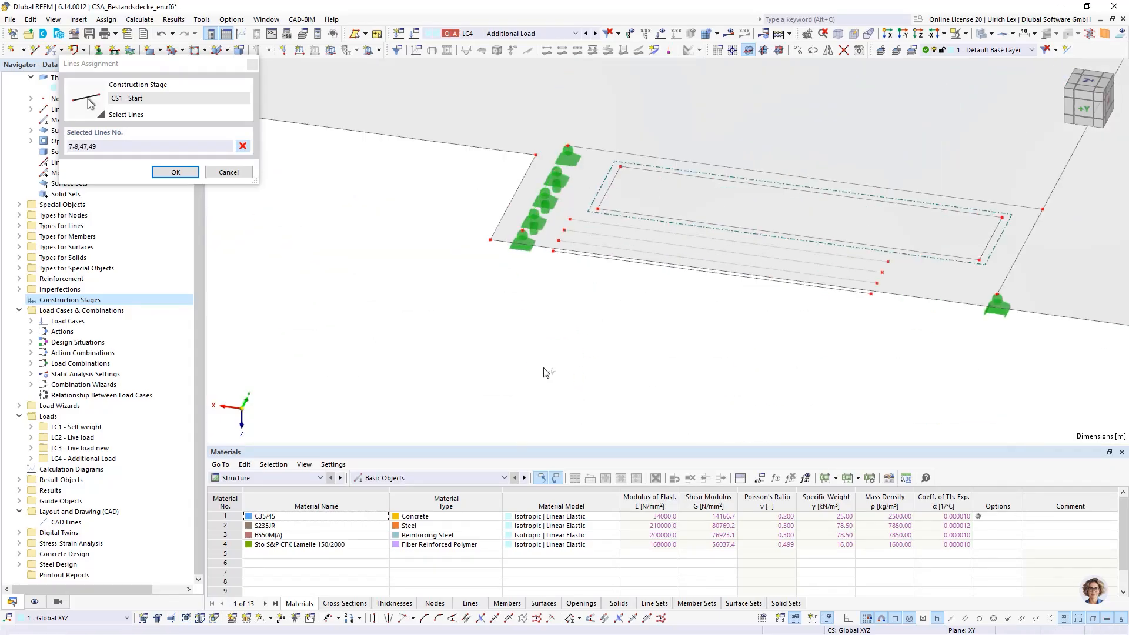
{"action": "left_click", "coordinate": [175, 171]}
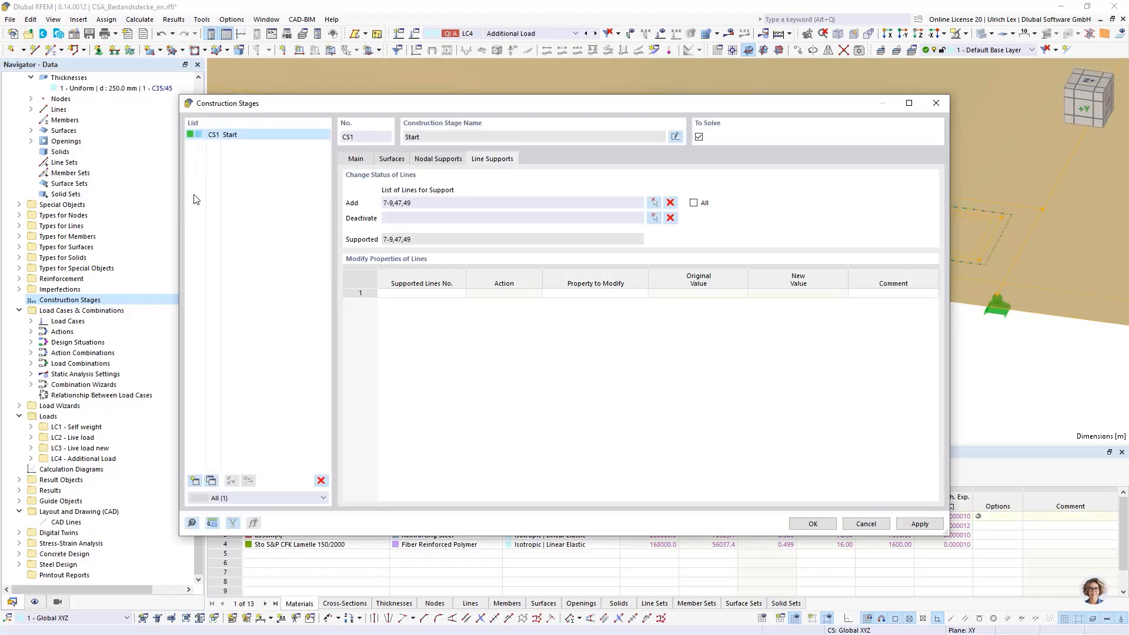
{"action": "left_click", "coordinate": [356, 159]}
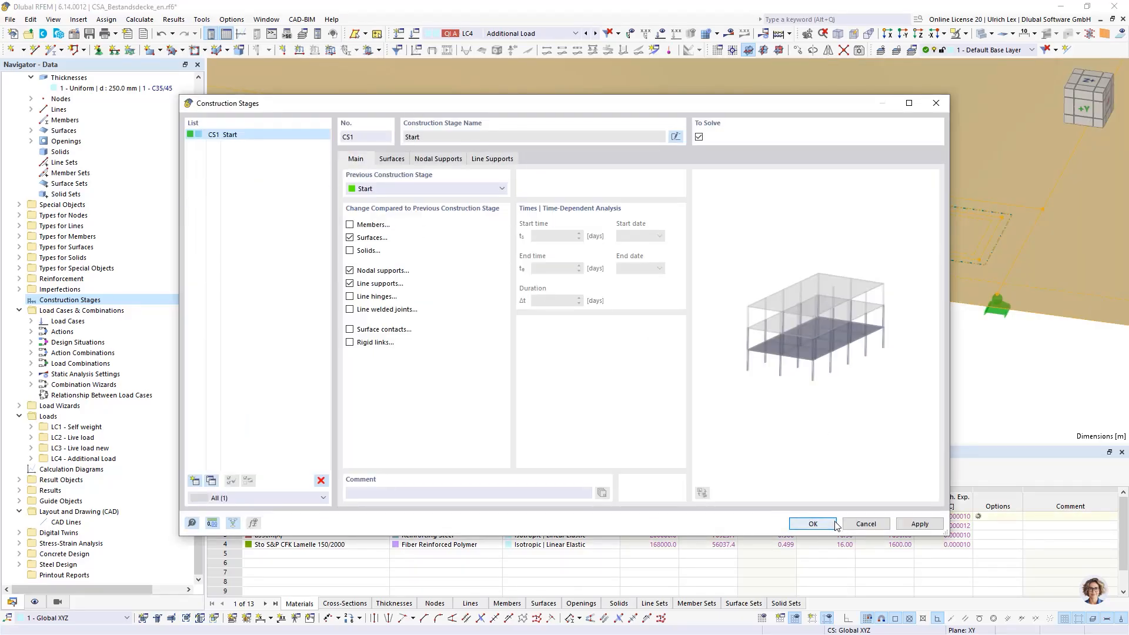
{"action": "left_click", "coordinate": [813, 524]}
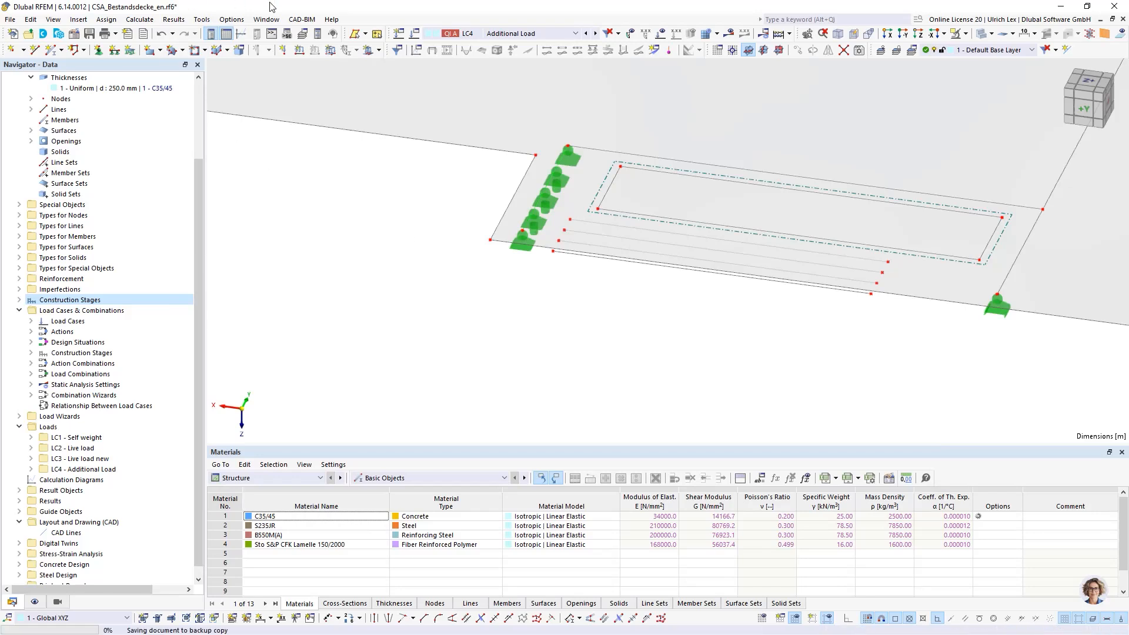
Step: Switch the model display to construction stage CS1 Start and examine its active surfaces and supports
{"action": "left_click", "coordinate": [560, 33]}
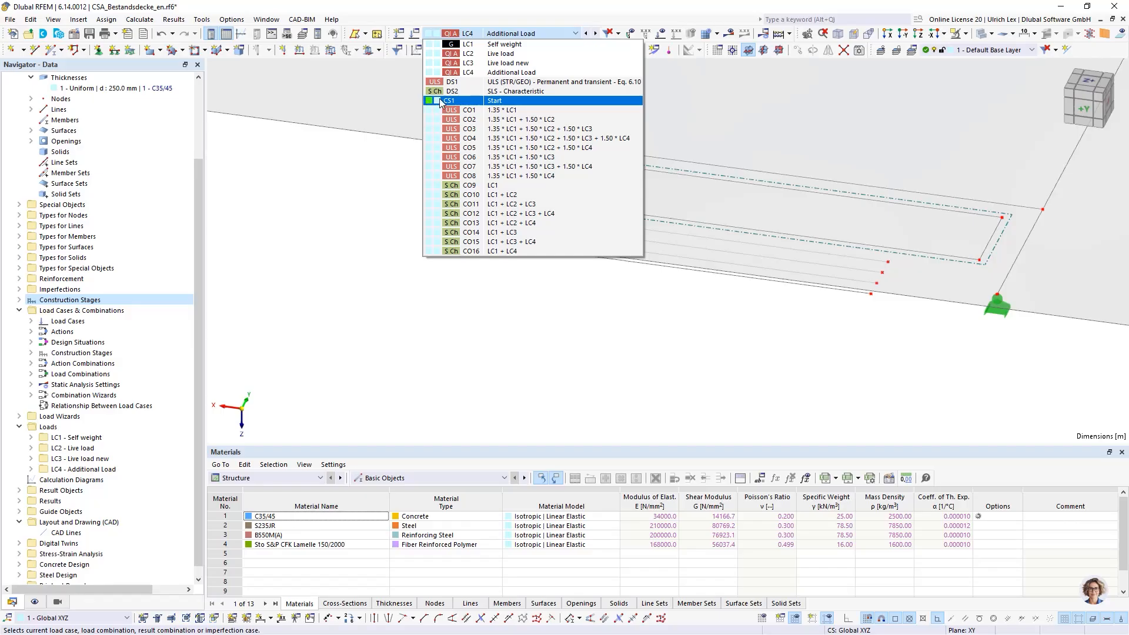
{"action": "left_click", "coordinate": [551, 101]}
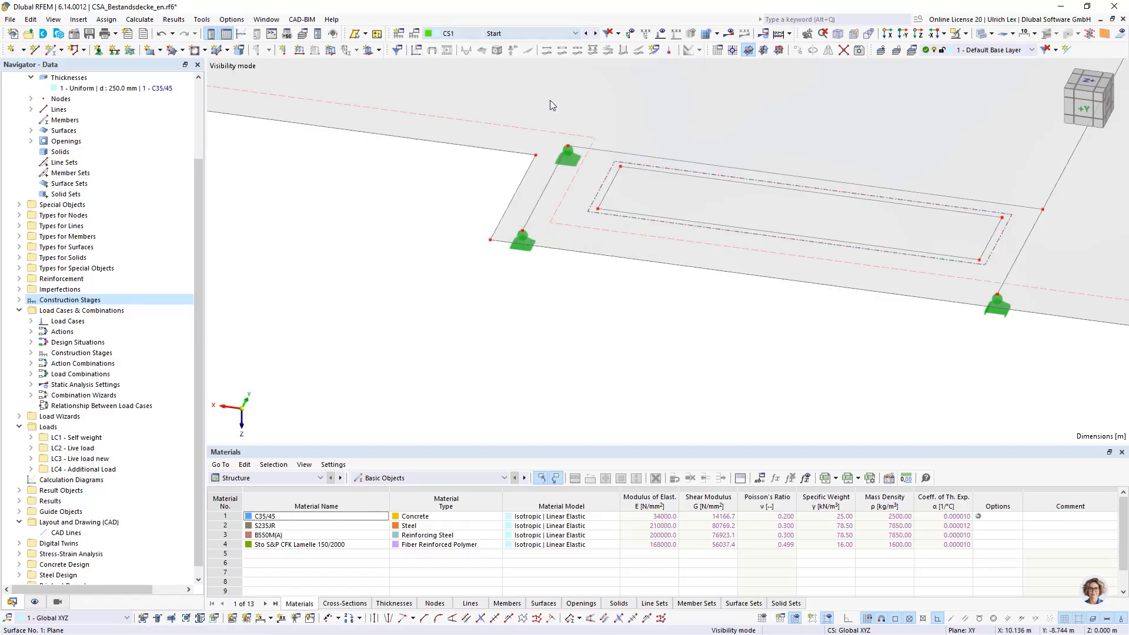
{"action": "scroll", "coordinate": [430, 289], "scroll_direction": "down", "scroll_amount": 5}
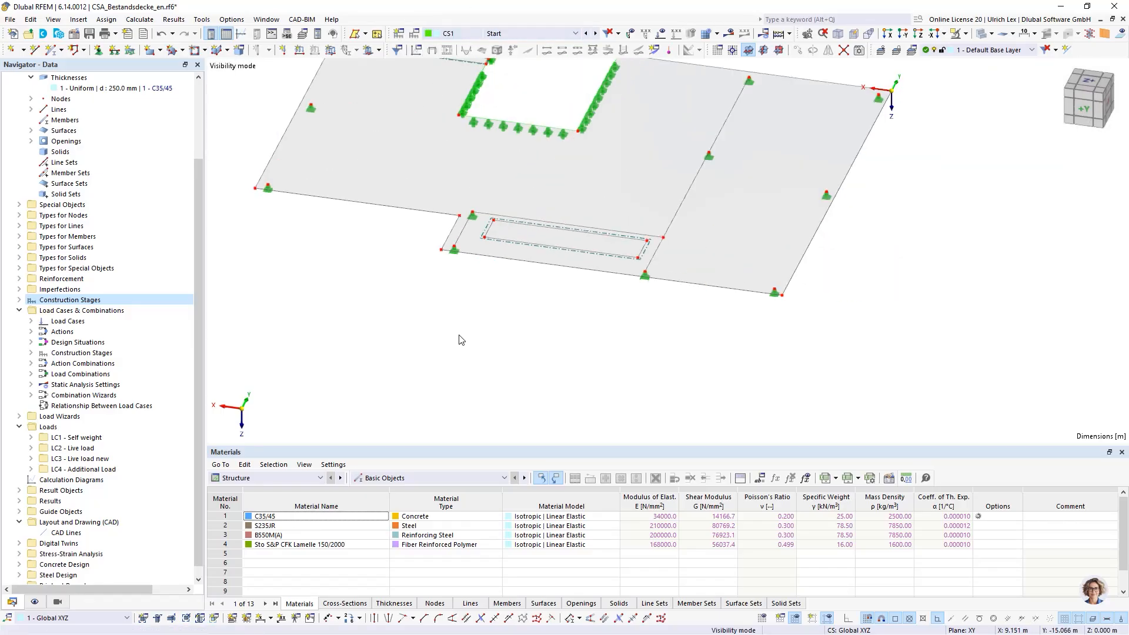
{"action": "middle_click_drag", "start_coordinate": [497, 328], "coordinate": [468, 315], "text": "ctrl"}
{"action": "scroll", "coordinate": [465, 154], "scroll_direction": "up", "scroll_amount": 1}
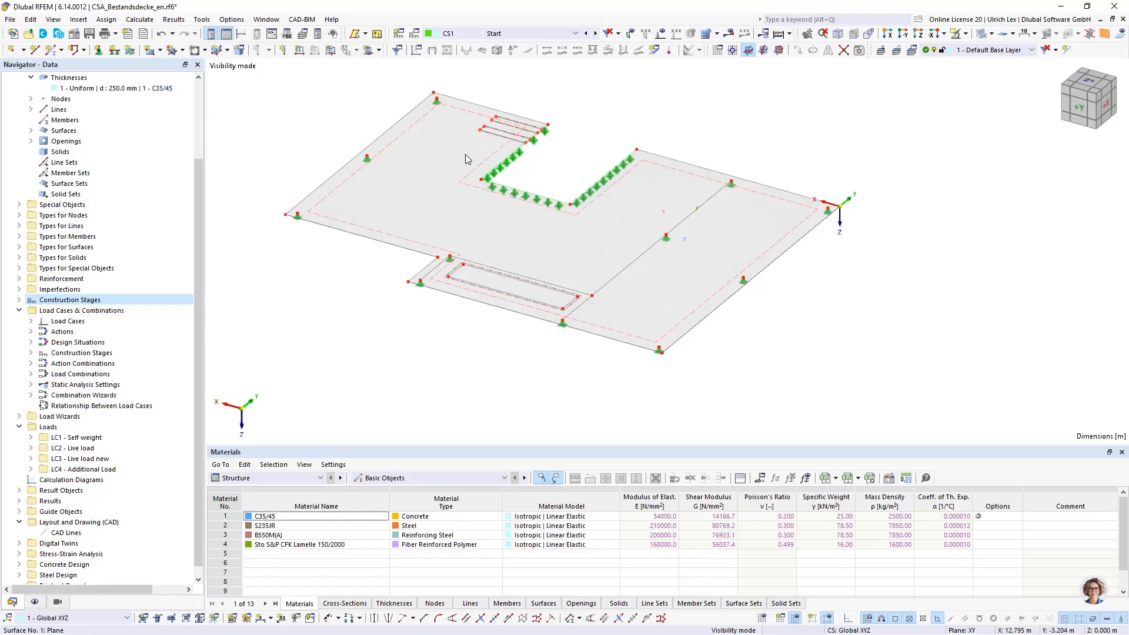
Step: Inspect the CS1 nodal and line supports around the recess, slab edges and opening from several view directions
{"action": "scroll", "coordinate": [736, 189], "scroll_direction": "up", "scroll_amount": 3}
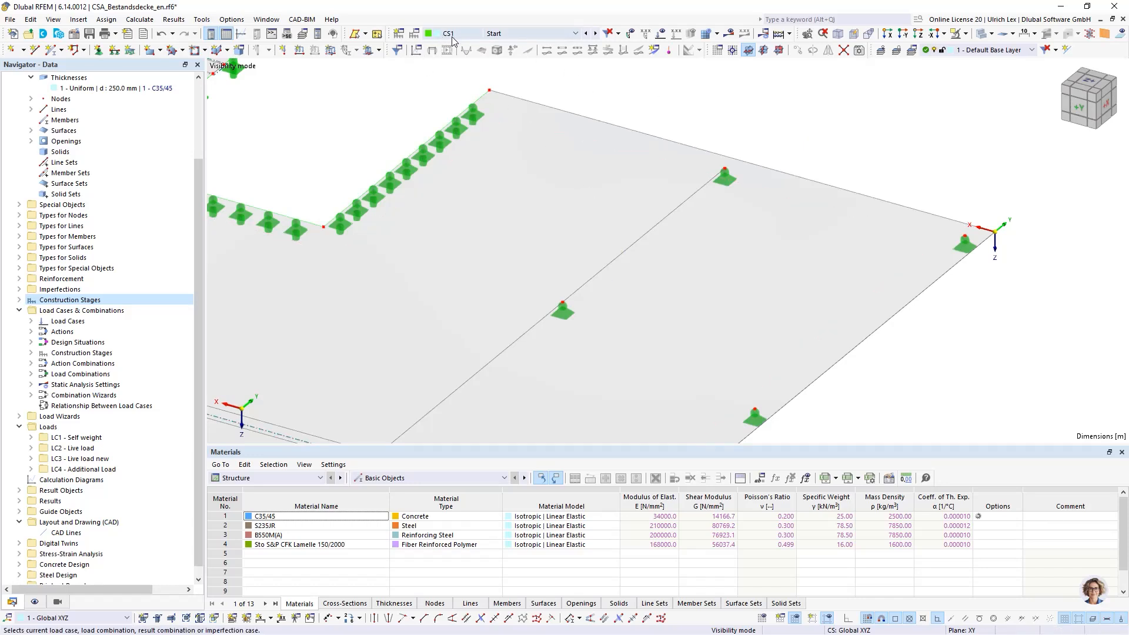
{"action": "scroll", "coordinate": [788, 153], "scroll_direction": "down", "scroll_amount": 5}
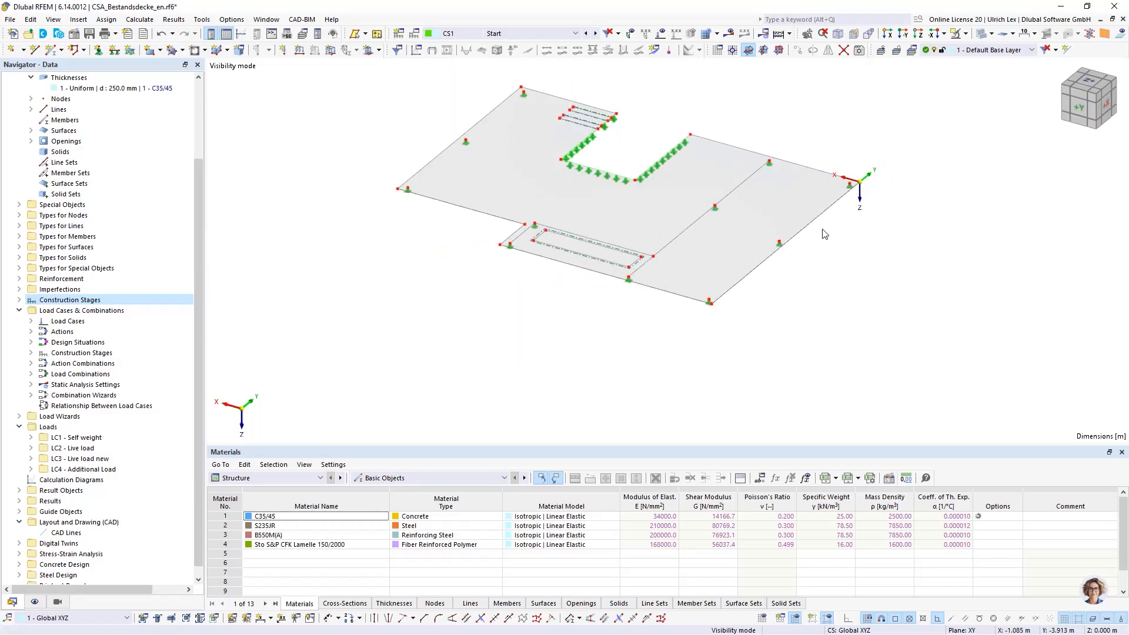
{"action": "middle_click_drag", "start_coordinate": [377, 302], "coordinate": [414, 311], "text": "ctrl"}
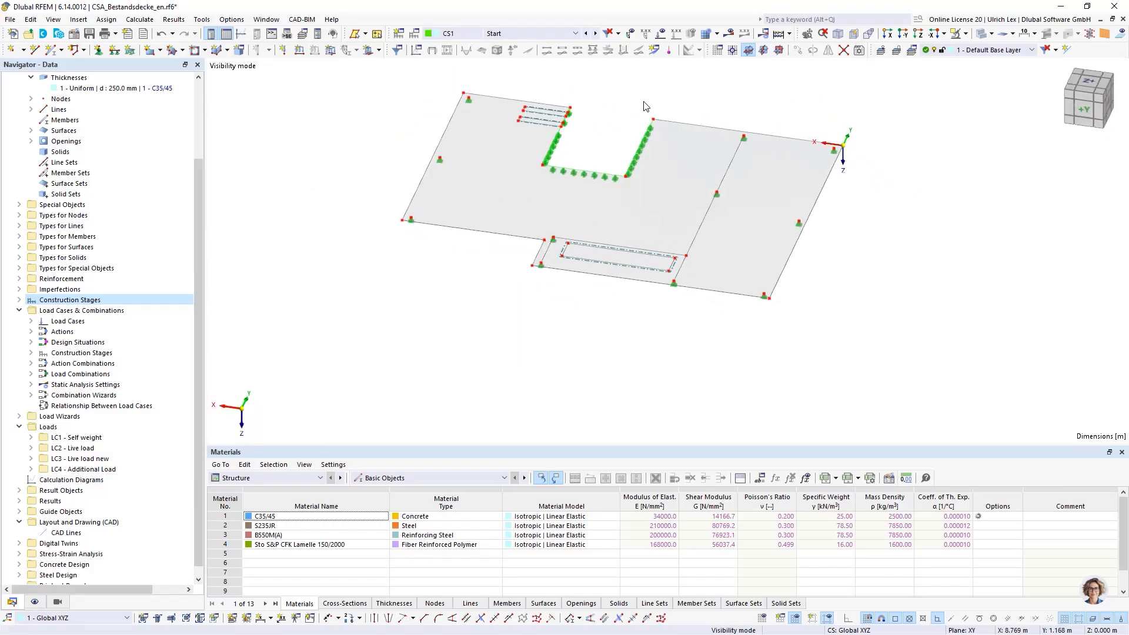
{"action": "scroll", "coordinate": [663, 114], "scroll_direction": "up", "scroll_amount": 2}
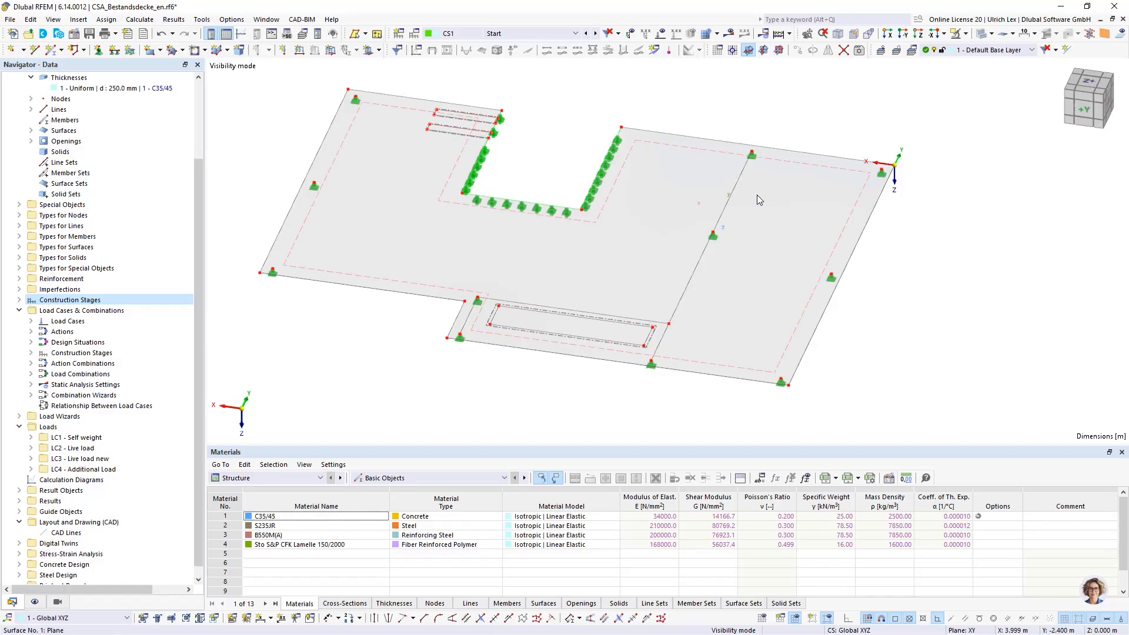
{"action": "scroll", "coordinate": [545, 311], "scroll_direction": "down", "scroll_amount": 2}
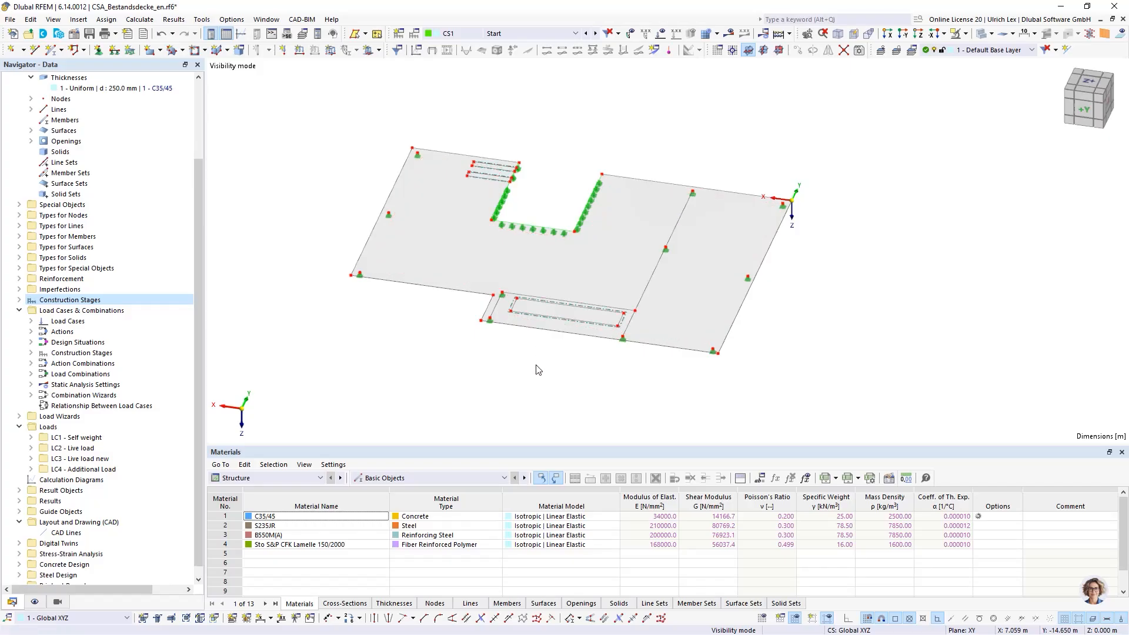
{"action": "middle_click_drag", "start_coordinate": [537, 370], "coordinate": [726, 356], "text": "ctrl"}
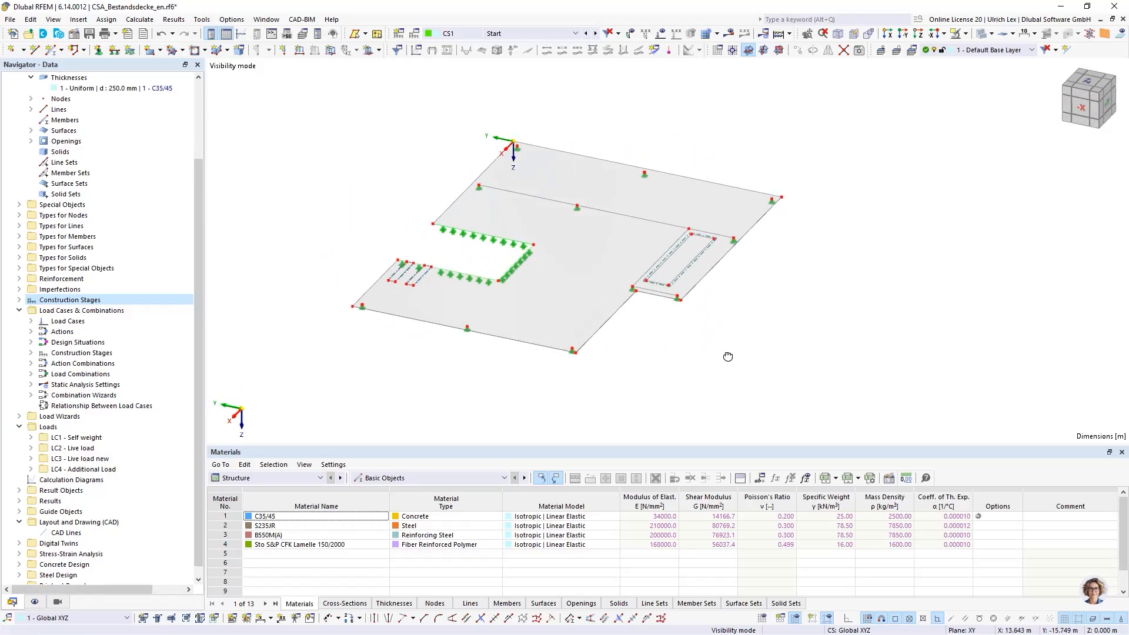
{"action": "scroll", "coordinate": [776, 254], "scroll_direction": "up", "scroll_amount": 2}
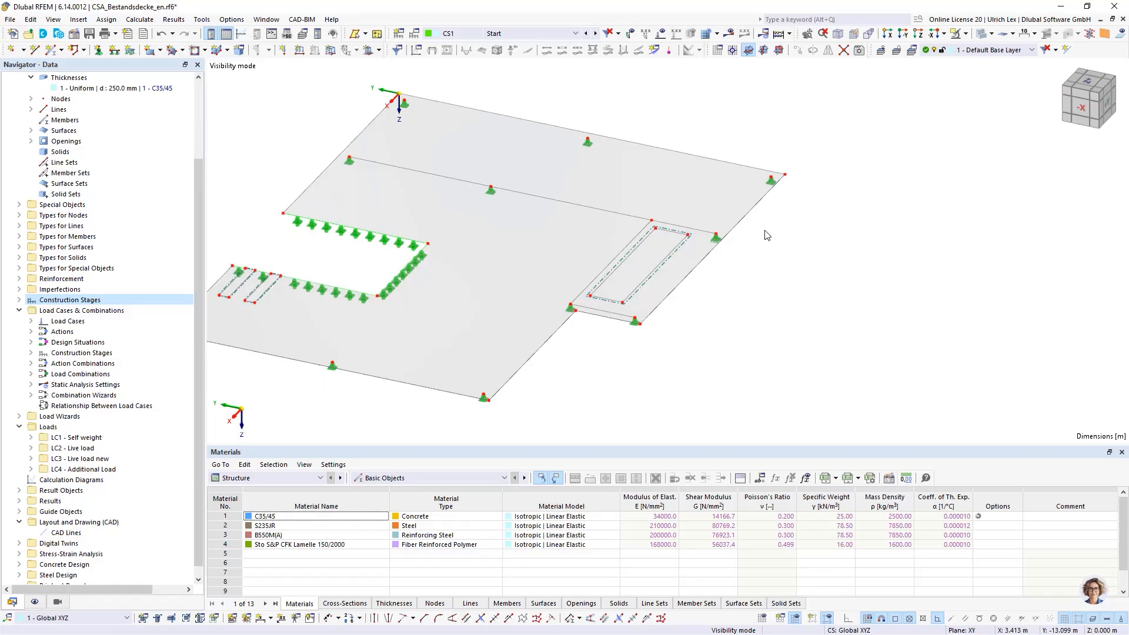
Step: Display load case LC1 Self weight and open lines 36, 43 and 44 along the inner wall axis and slab opening for editing
{"action": "left_click", "coordinate": [522, 34]}
{"action": "left_click", "coordinate": [524, 46]}
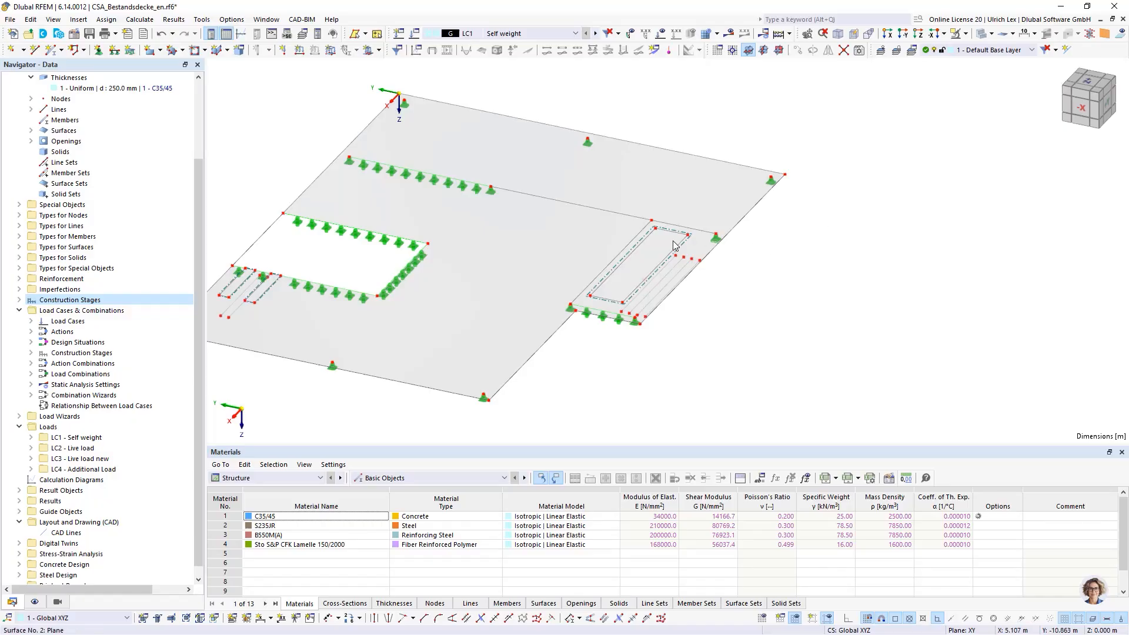
{"action": "scroll", "coordinate": [612, 216], "scroll_direction": "up", "scroll_amount": 2}
{"action": "left_click", "coordinate": [621, 211]}
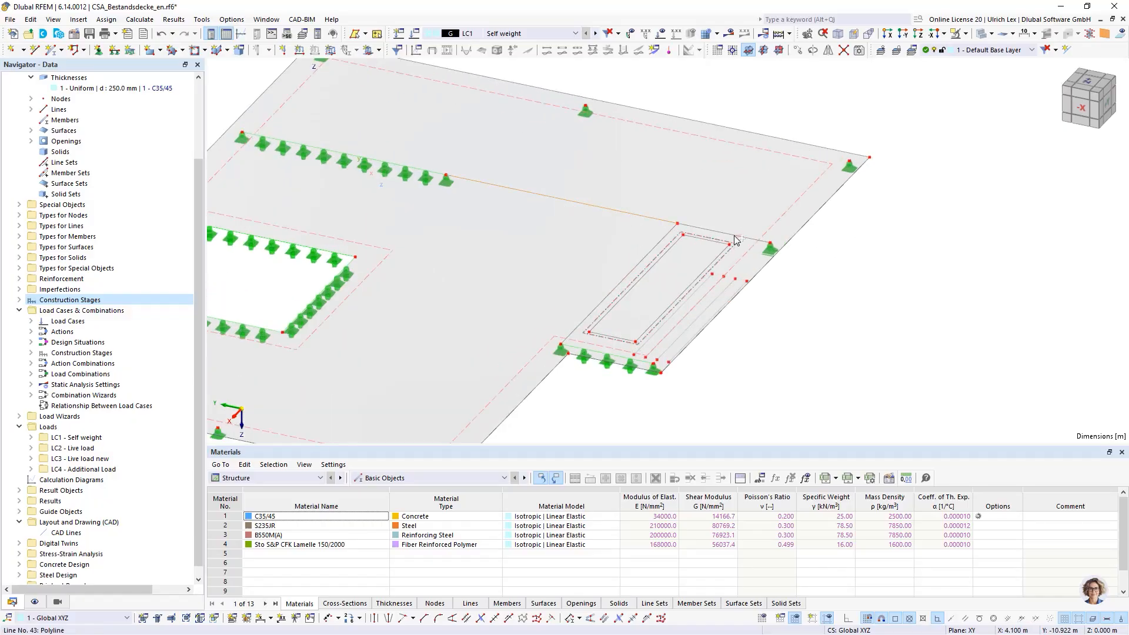
{"action": "left_click", "coordinate": [735, 235], "text": "ctrl"}
{"action": "right_click", "coordinate": [642, 266]}
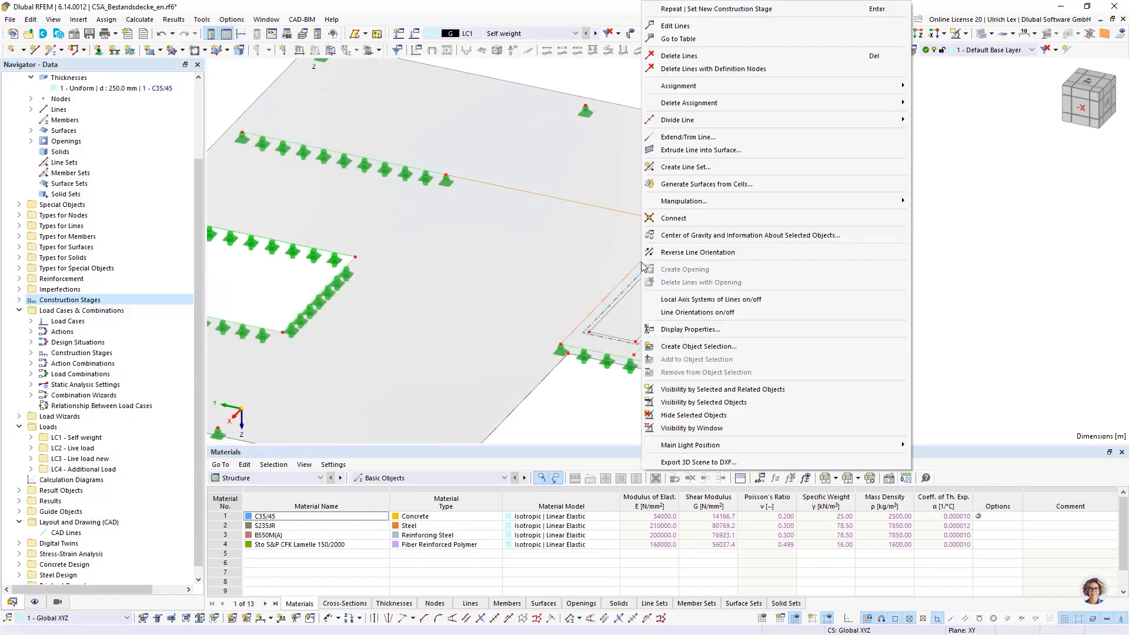
{"action": "left_click", "coordinate": [700, 28]}
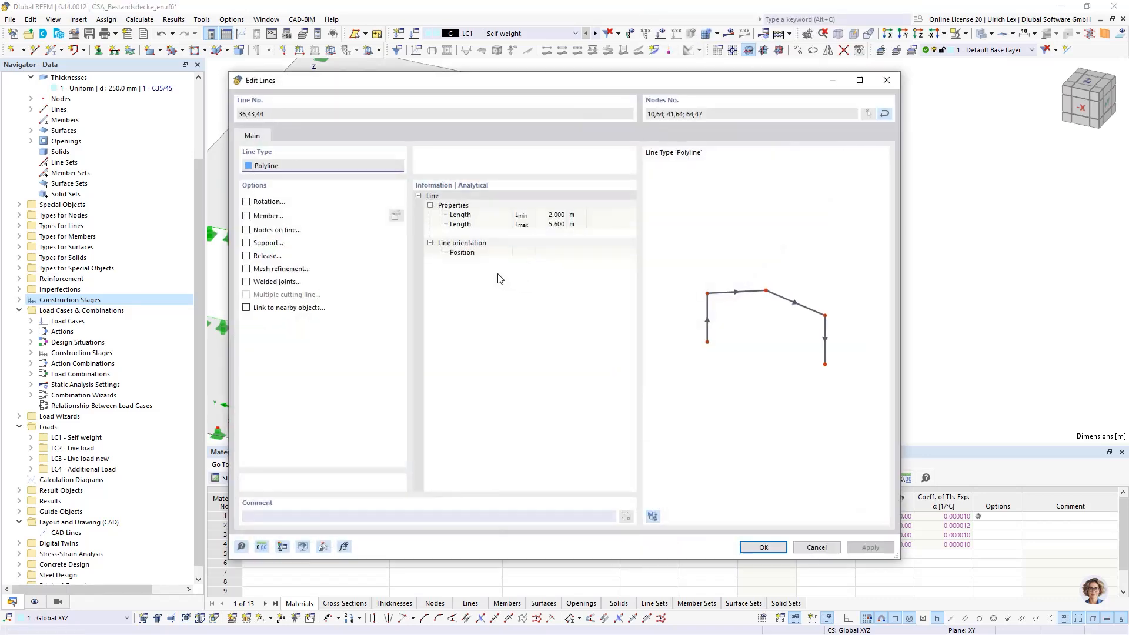
Step: Create beam members on lines 36, 43 and 44 with the IPE 400 cross-section in S235JR
{"action": "left_click", "coordinate": [246, 216]}
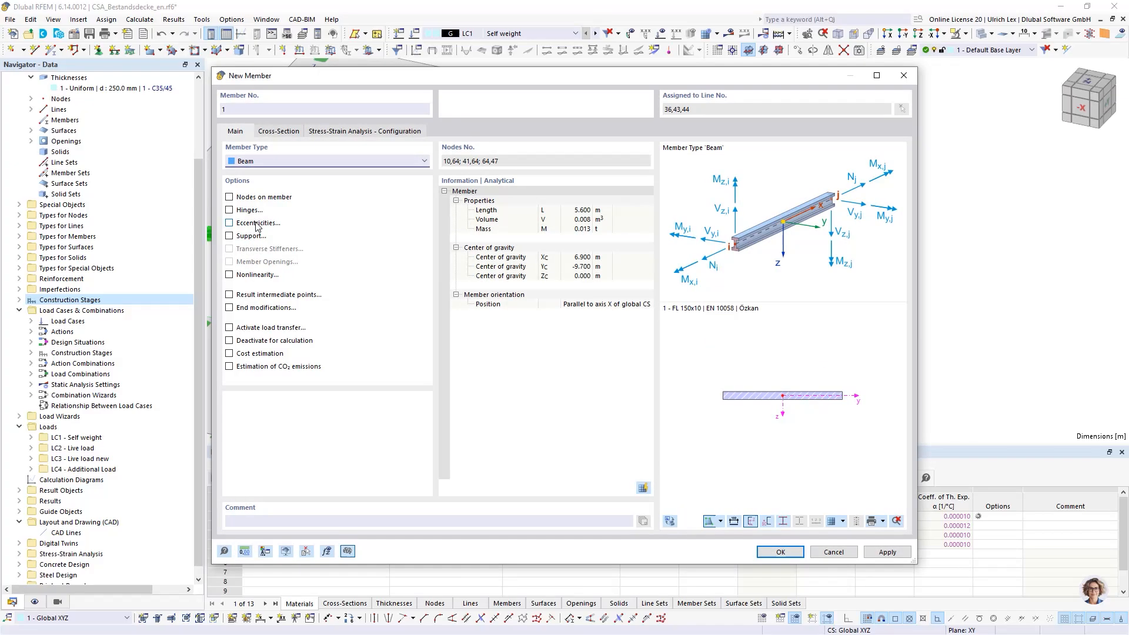
{"action": "left_click", "coordinate": [276, 132]}
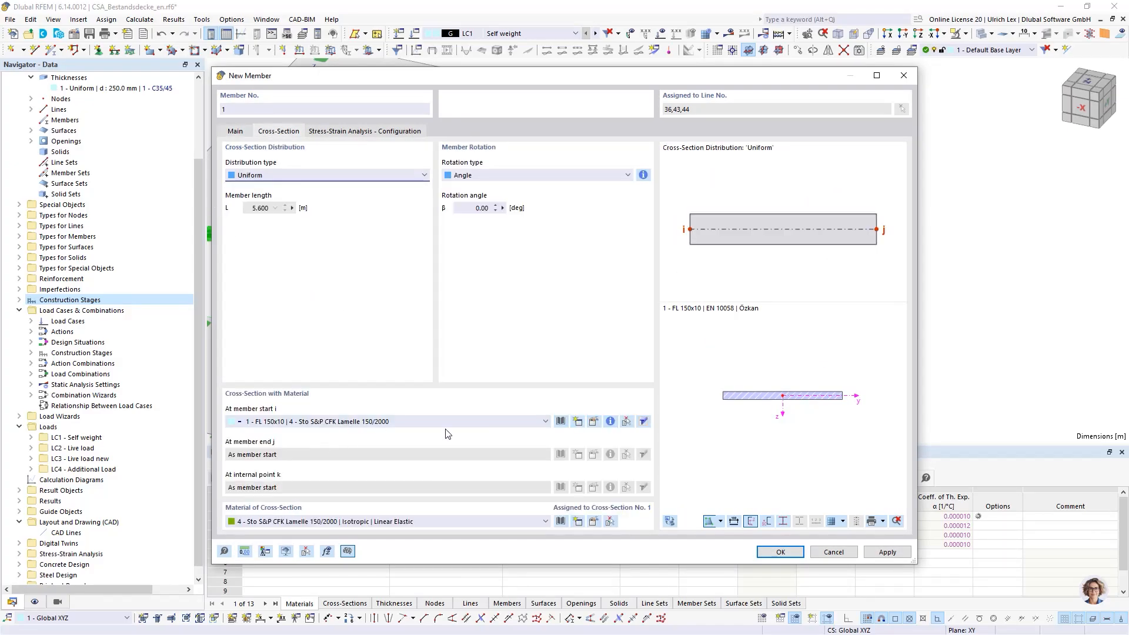
{"action": "left_click", "coordinate": [483, 421]}
{"action": "left_click", "coordinate": [436, 447]}
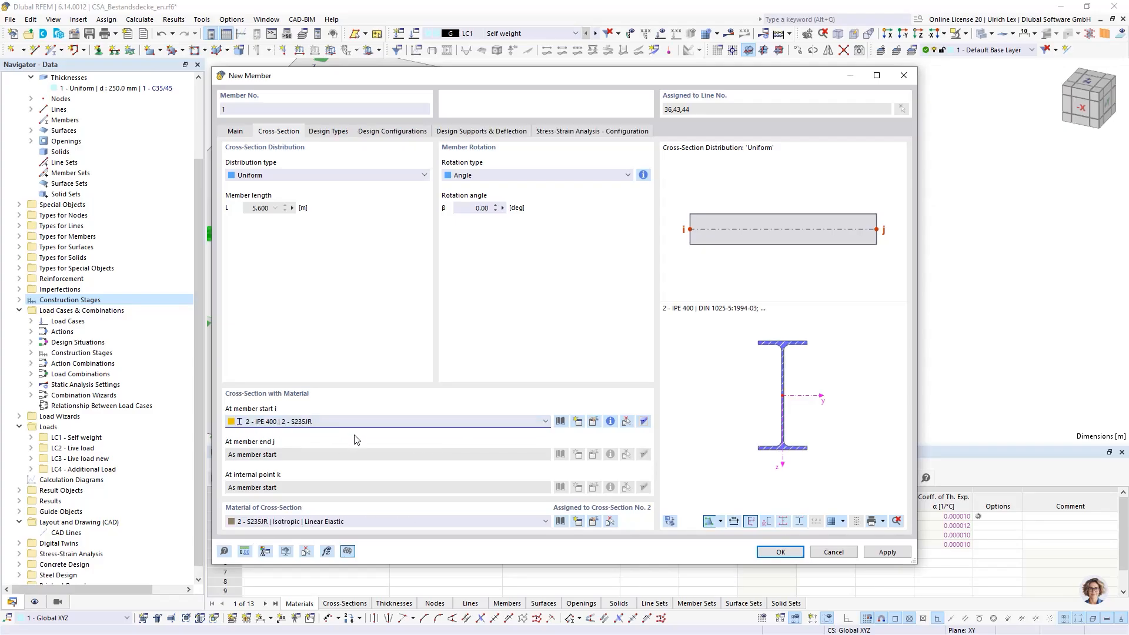
{"action": "left_click", "coordinate": [778, 554]}
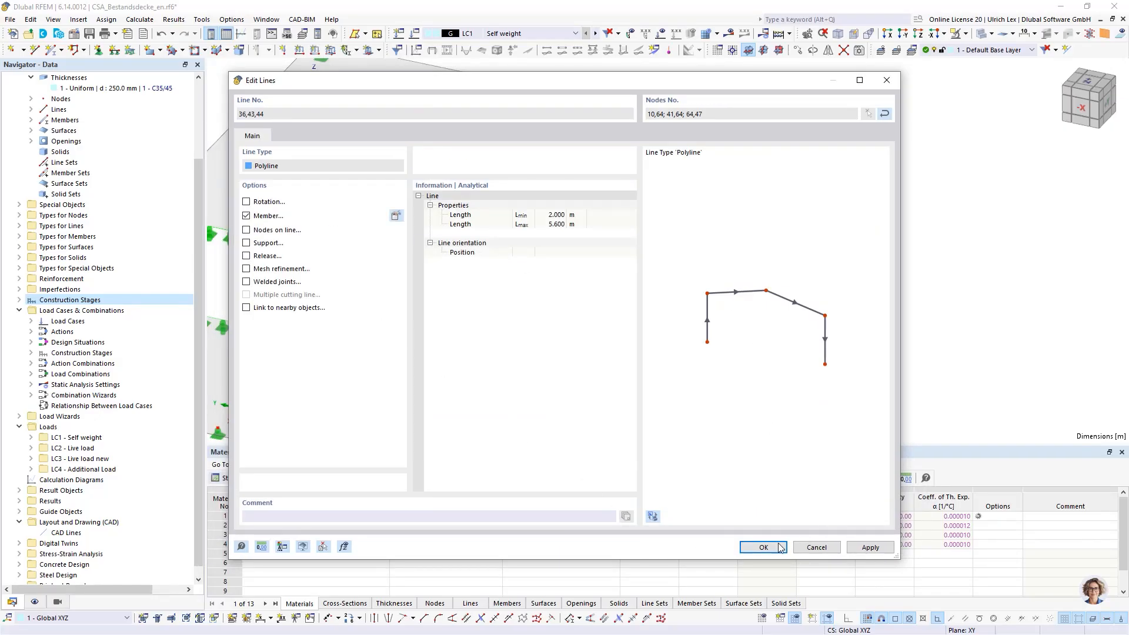
{"action": "left_click", "coordinate": [771, 548]}
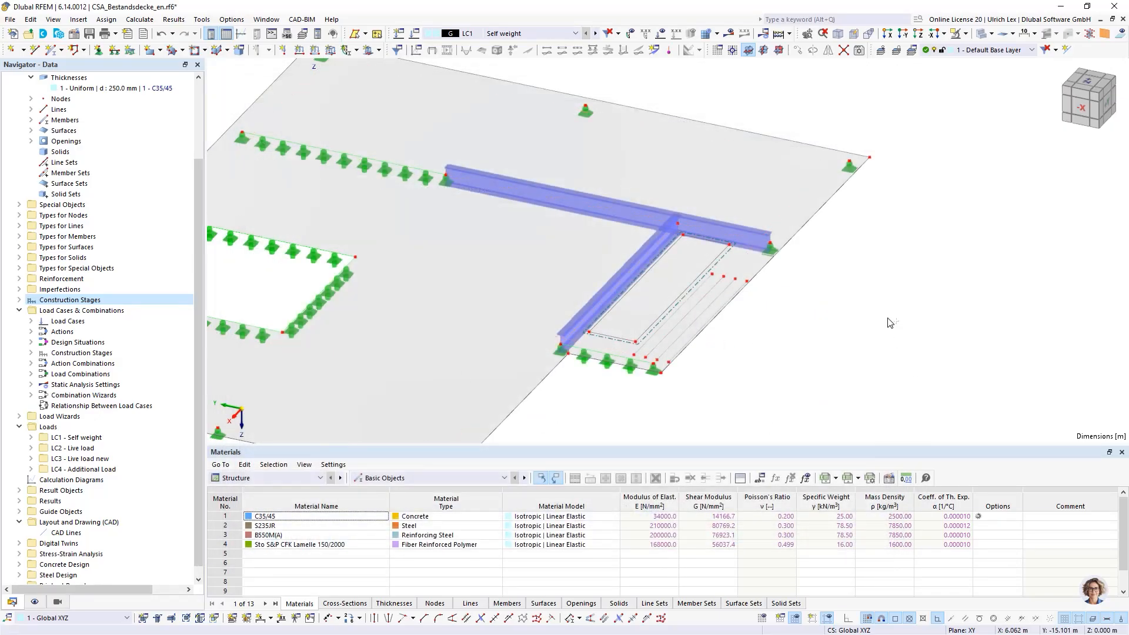
Step: Open the three IPE 400 members for joint editing and activate their eccentricities
{"action": "scroll", "coordinate": [891, 323], "scroll_direction": "down", "scroll_amount": 2}
{"action": "middle_click_drag", "start_coordinate": [917, 361], "coordinate": [627, 308], "text": "ctrl"}
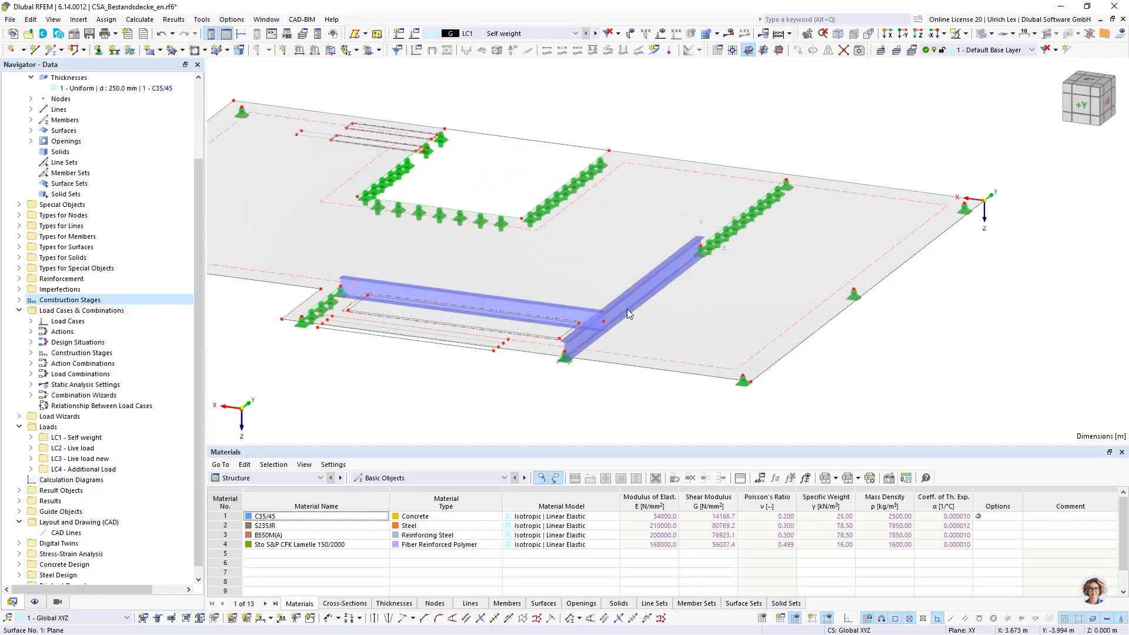
{"action": "right_click", "coordinate": [584, 313]}
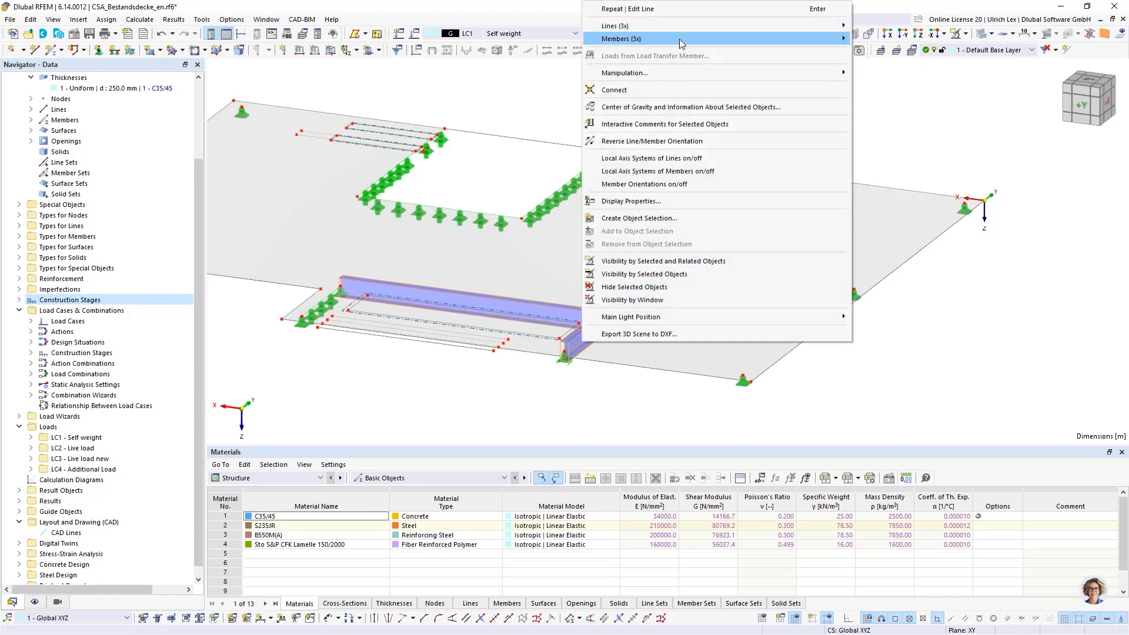
{"action": "mouse_move", "coordinate": [735, 39]}
{"action": "left_click", "coordinate": [894, 44]}
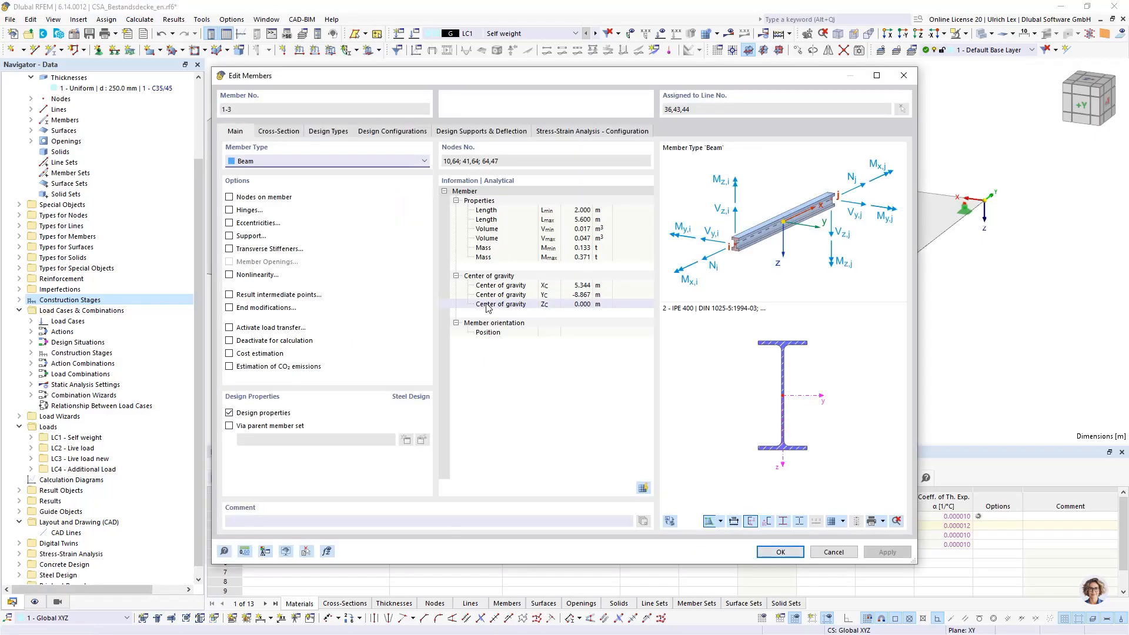
{"action": "left_click", "coordinate": [229, 223]}
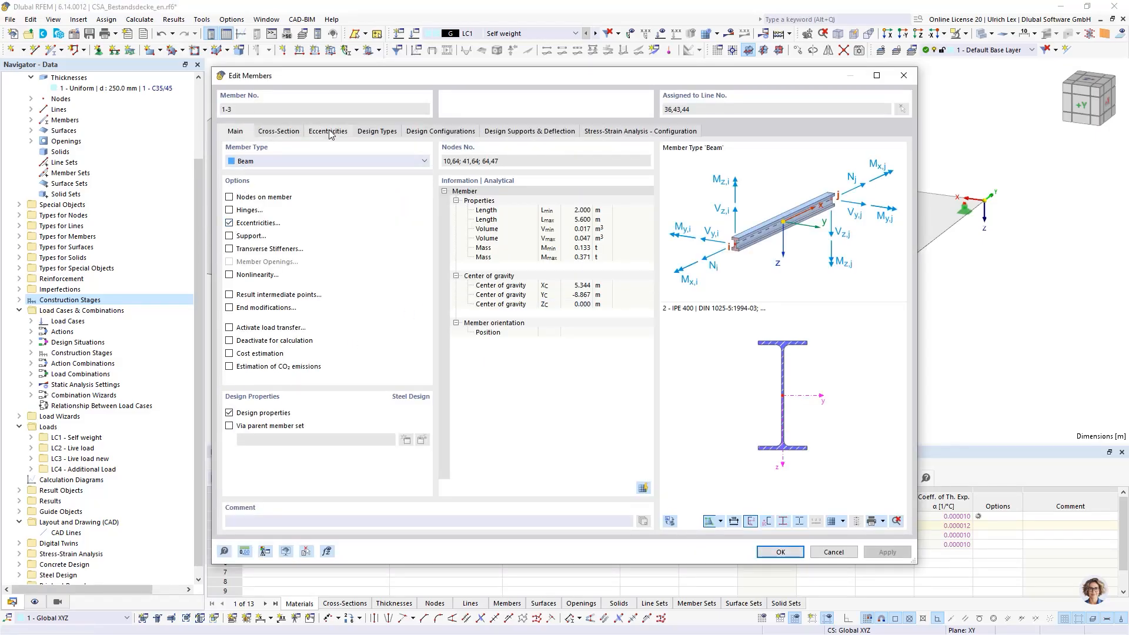
{"action": "left_click", "coordinate": [329, 131]}
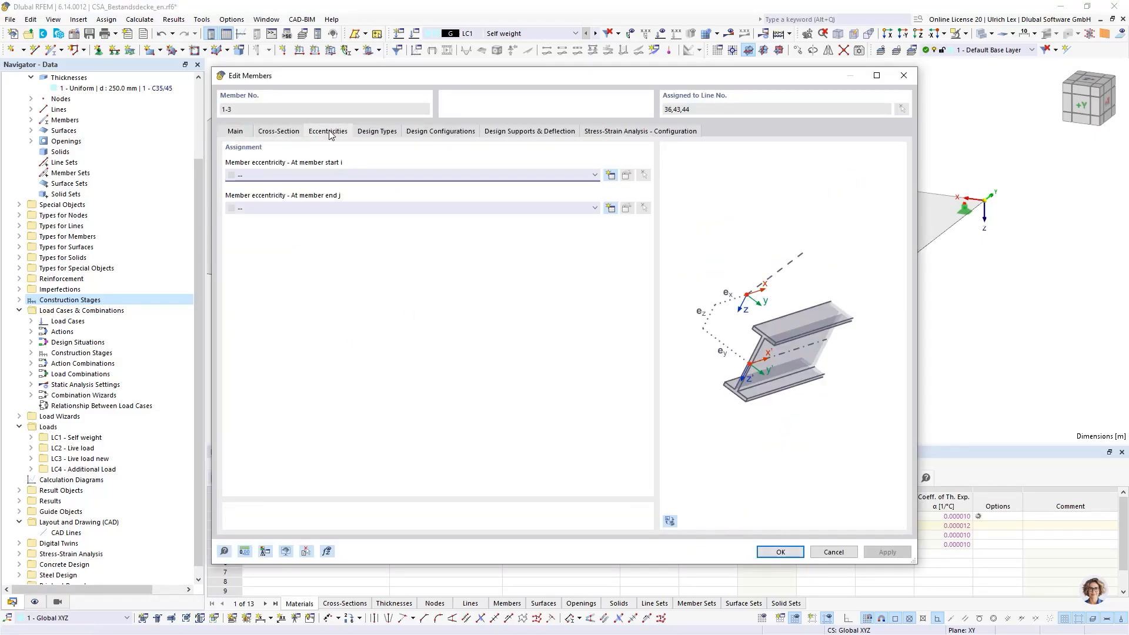
Step: Create a member-start eccentricity relative to the cross-section, aligned middle-top, with a transverse offset from the bottom of surface 1
{"action": "left_click", "coordinate": [611, 175]}
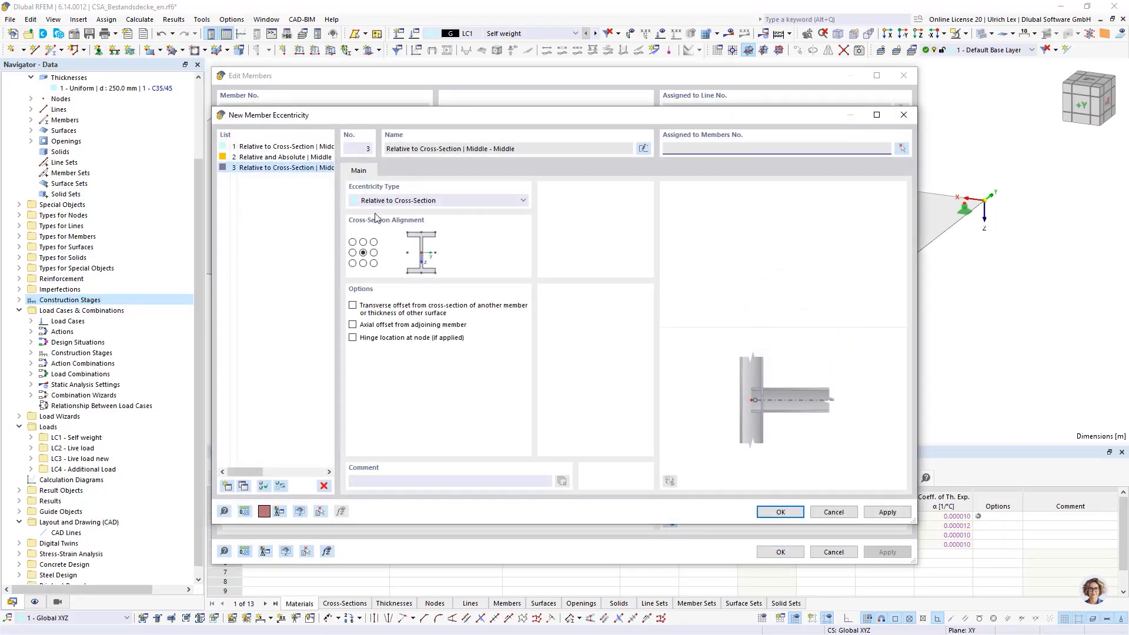
{"action": "left_click", "coordinate": [362, 243]}
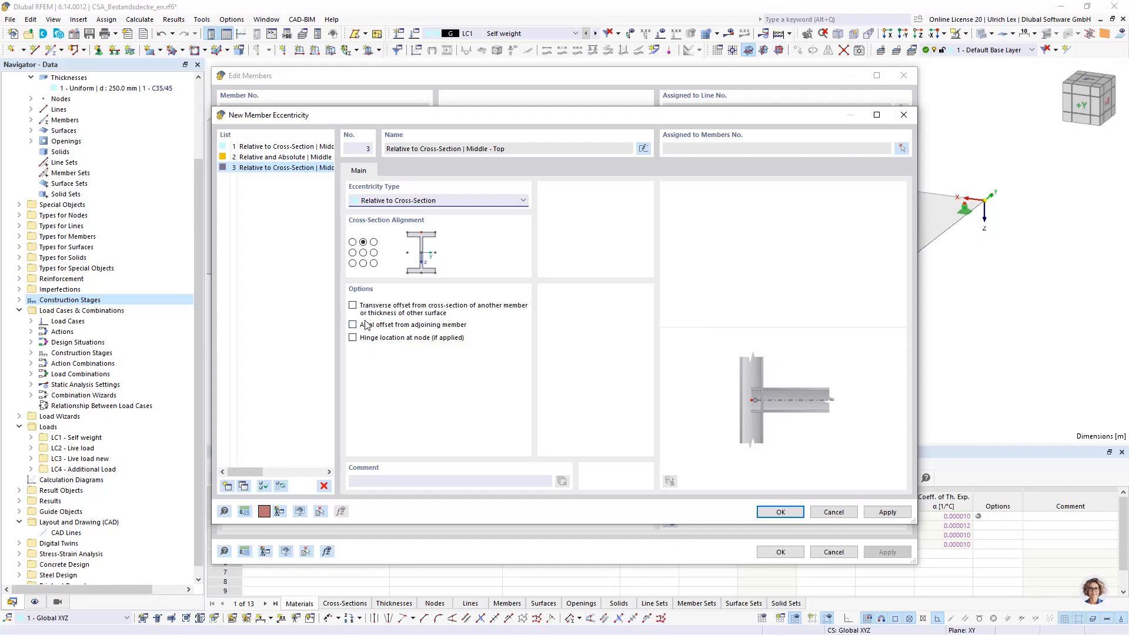
{"action": "left_click", "coordinate": [352, 306]}
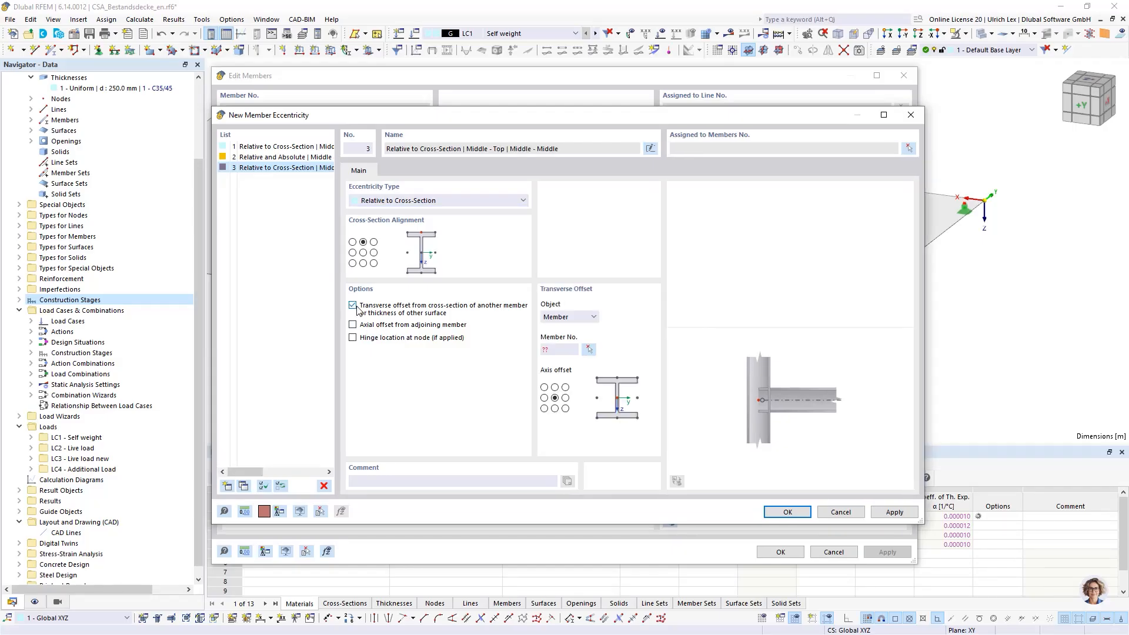
{"action": "left_click", "coordinate": [592, 317]}
{"action": "left_click", "coordinate": [586, 338]}
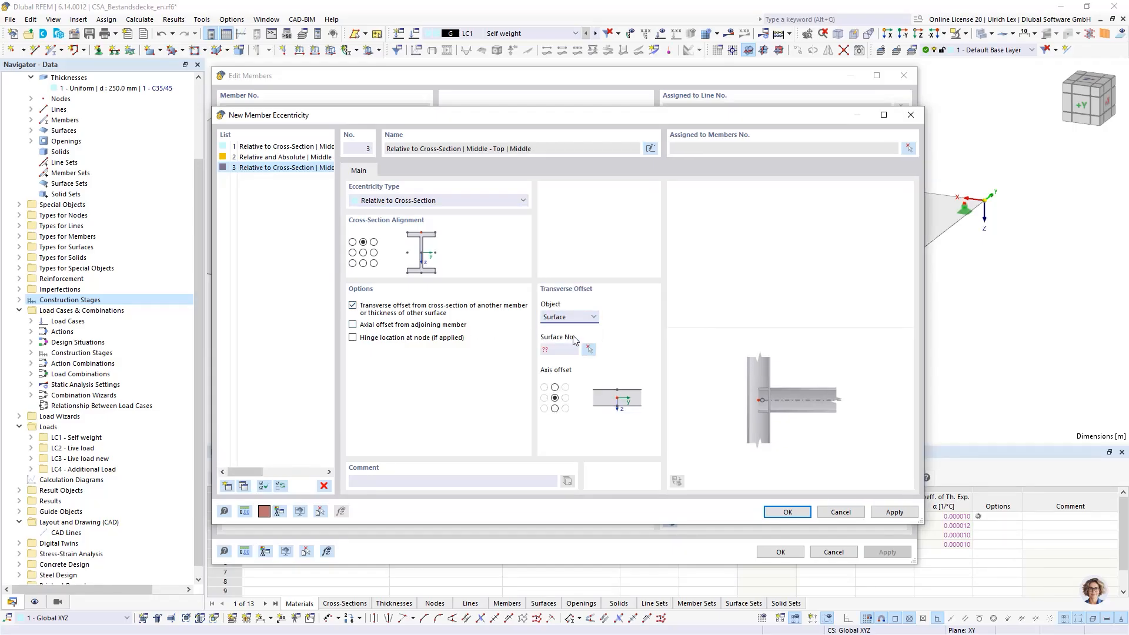
{"action": "left_click", "coordinate": [588, 350]}
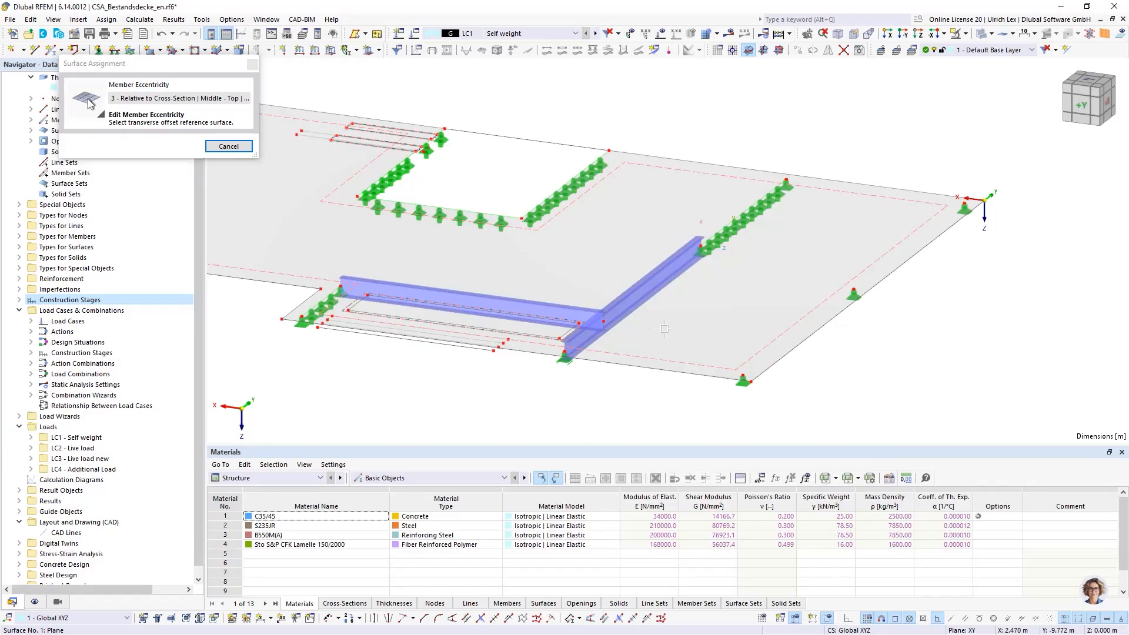
{"action": "left_click", "coordinate": [586, 347]}
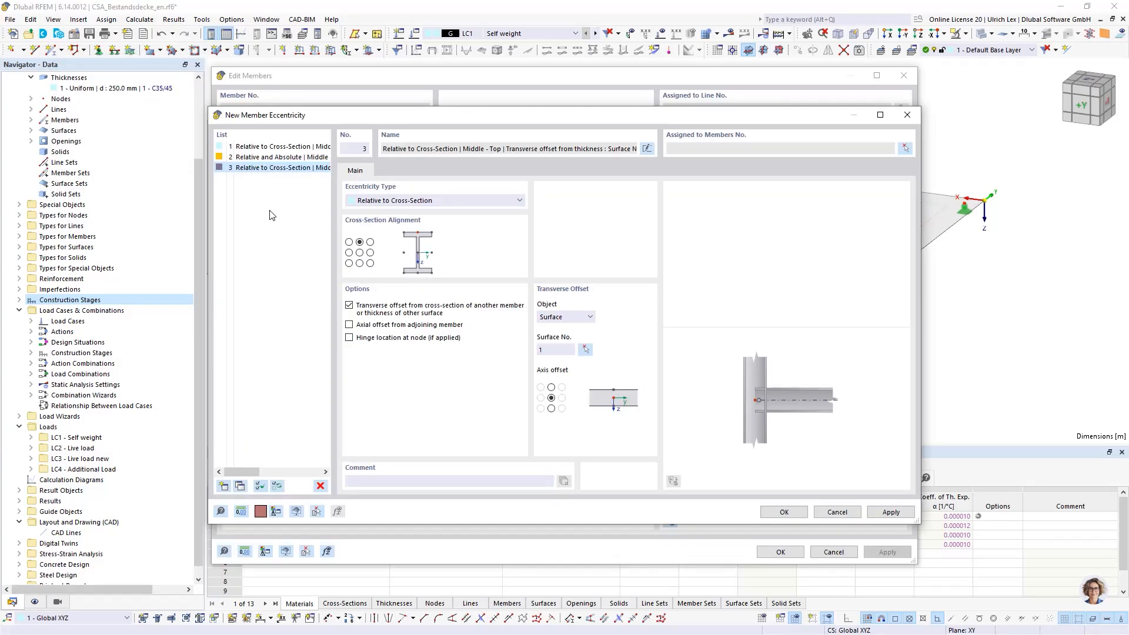
{"action": "left_click", "coordinate": [551, 409]}
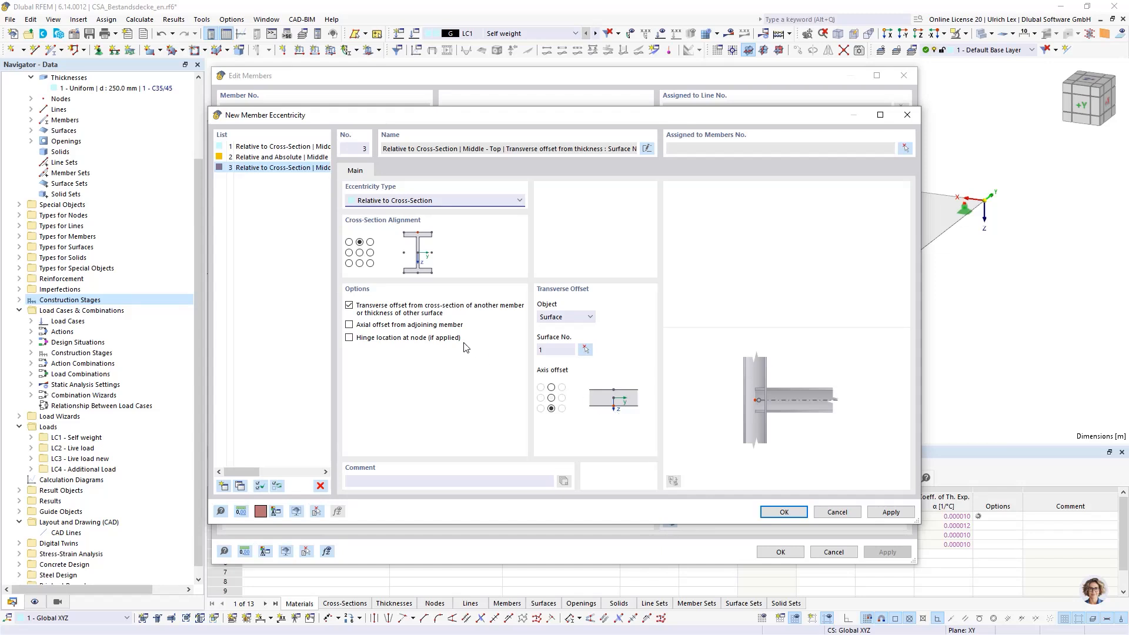
{"action": "left_click", "coordinate": [784, 512]}
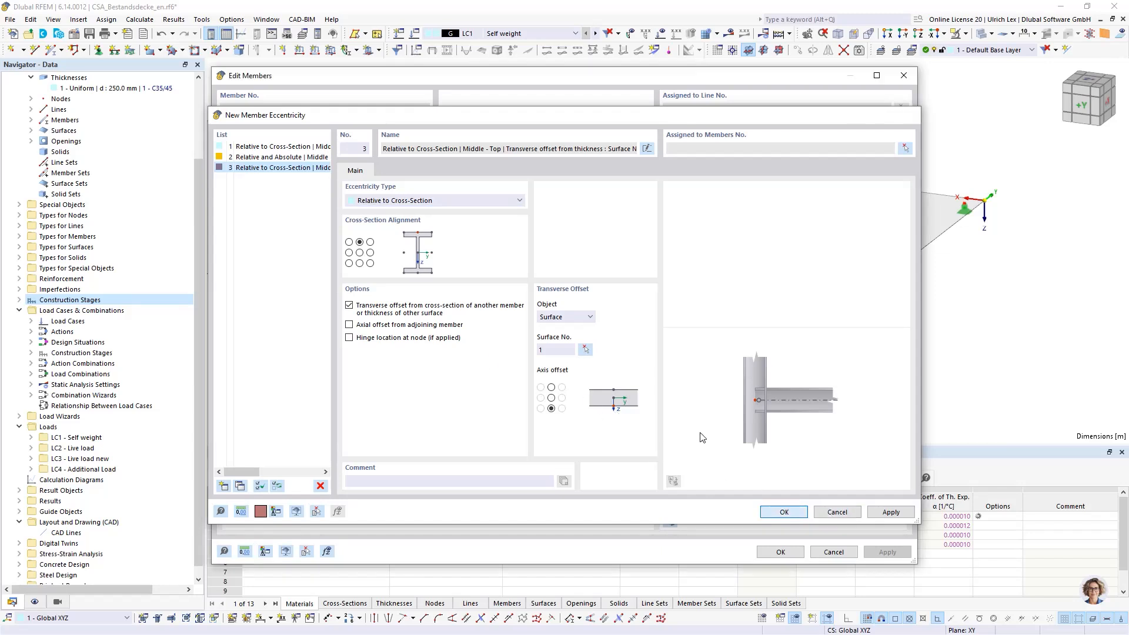
Step: Assign eccentricity 3 to the member ends as well, save the three beams and inspect their position beneath the slab
{"action": "left_click", "coordinate": [351, 212]}
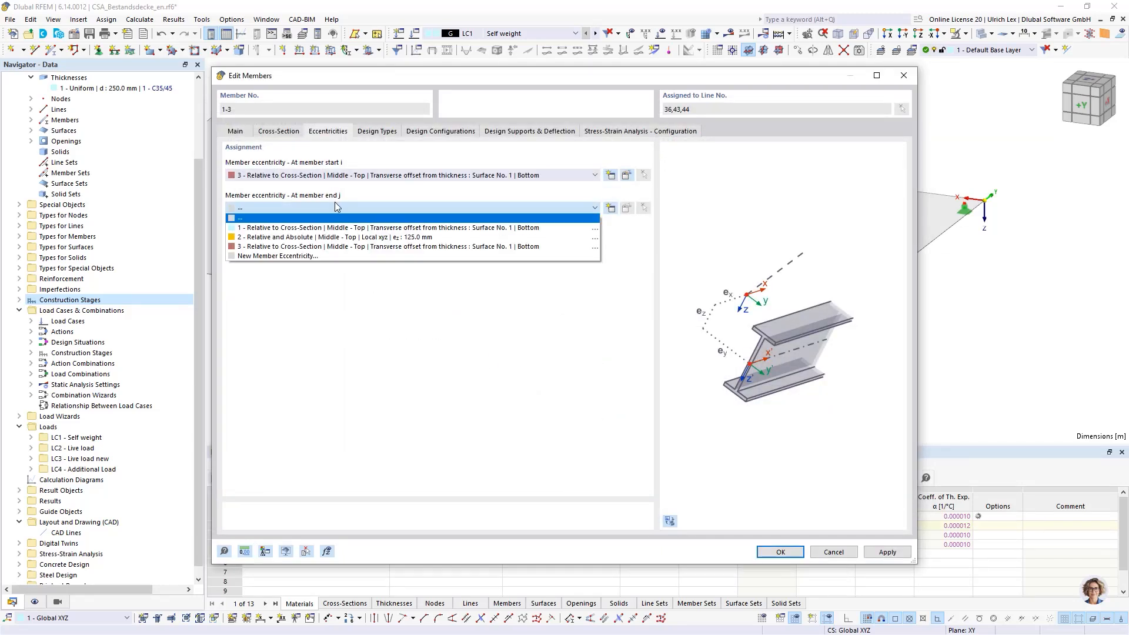
{"action": "left_click", "coordinate": [330, 248]}
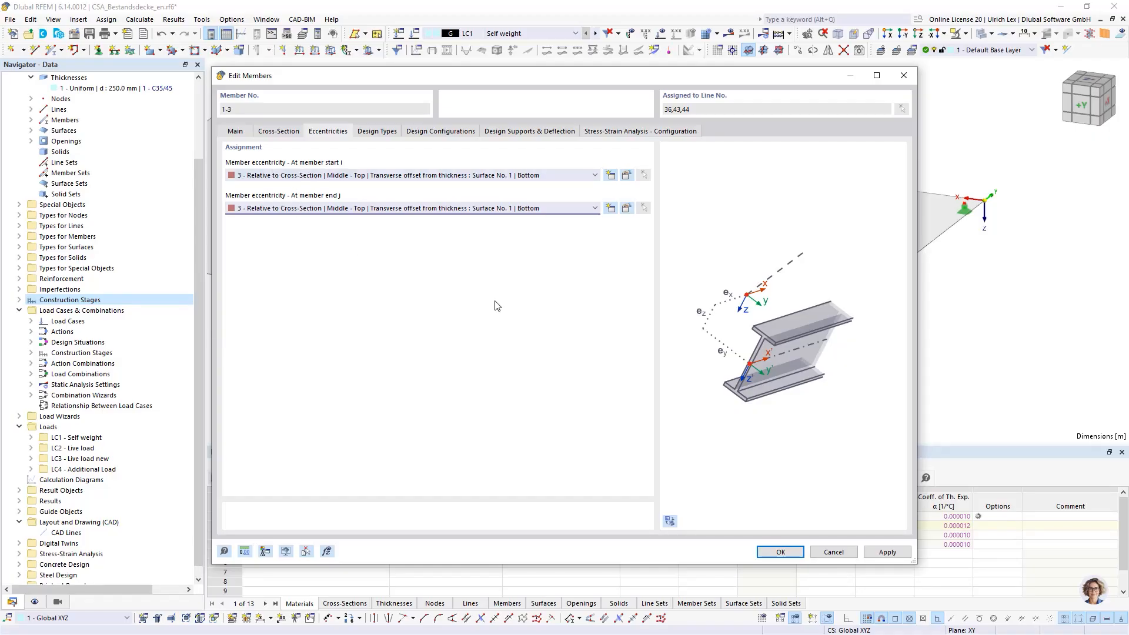
{"action": "left_click", "coordinate": [780, 552]}
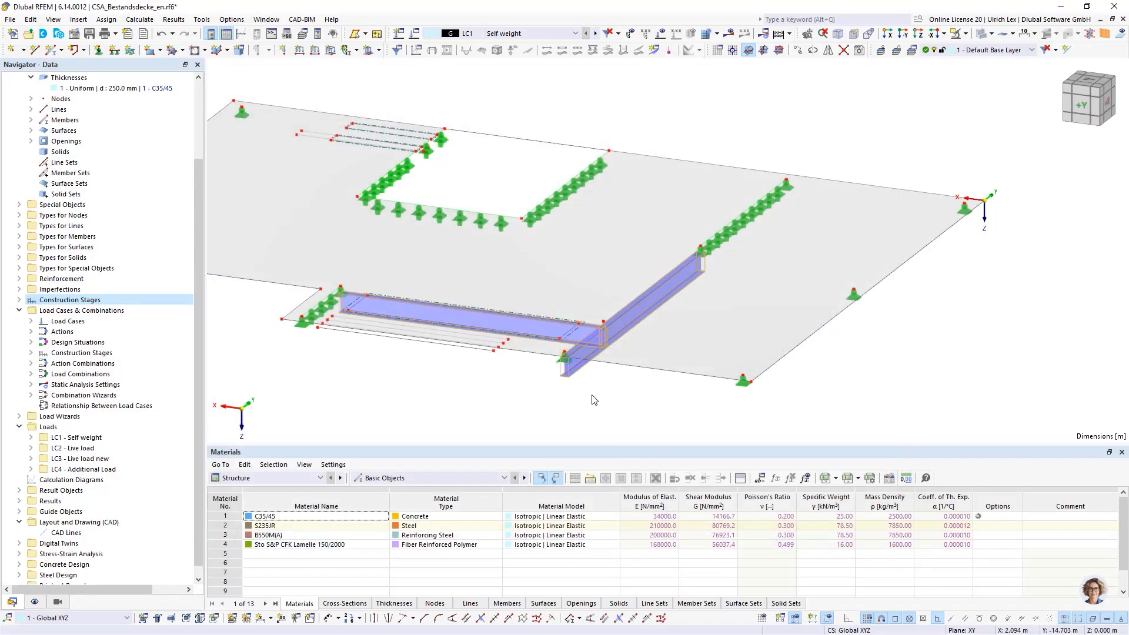
{"action": "left_click", "coordinate": [585, 406]}
{"action": "middle_click_drag", "start_coordinate": [600, 415], "coordinate": [882, 348], "text": "ctrl"}
{"action": "scroll", "coordinate": [744, 340], "scroll_direction": "down", "scroll_amount": 3}
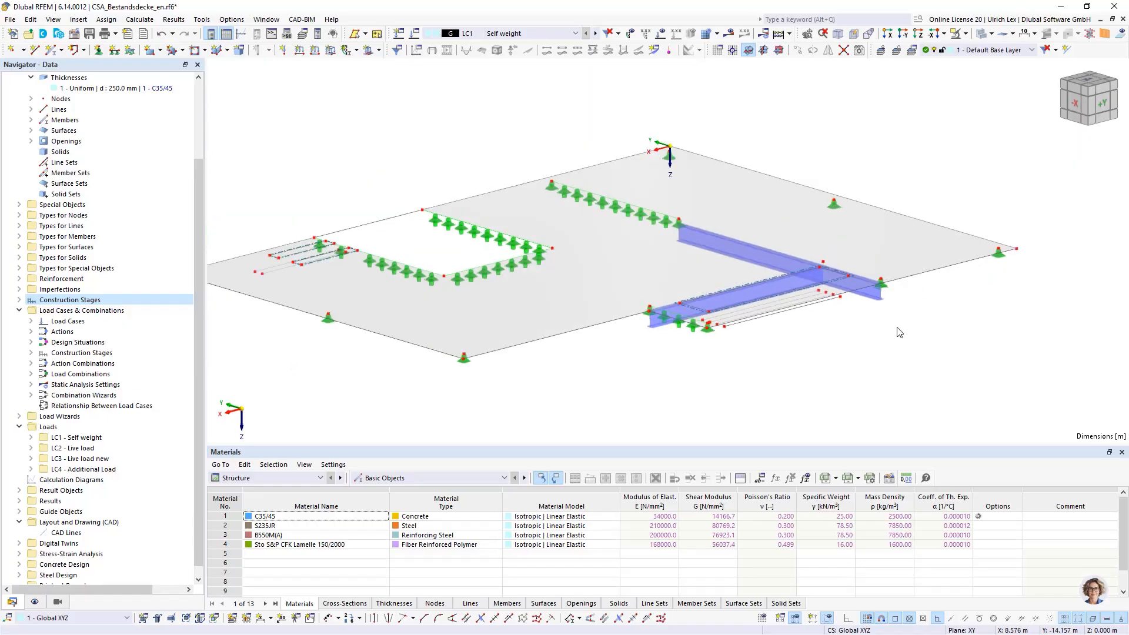
{"action": "scroll", "coordinate": [927, 317], "scroll_direction": "up", "scroll_amount": 4}
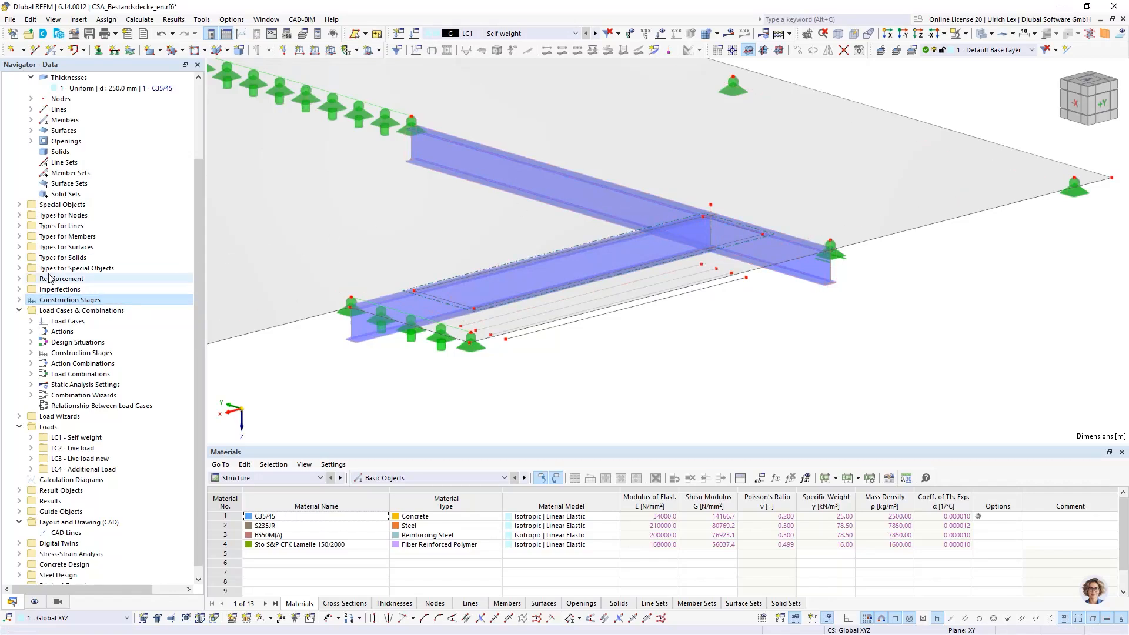
{"action": "scroll", "coordinate": [52, 283], "scroll_direction": "down", "scroll_amount": 1}
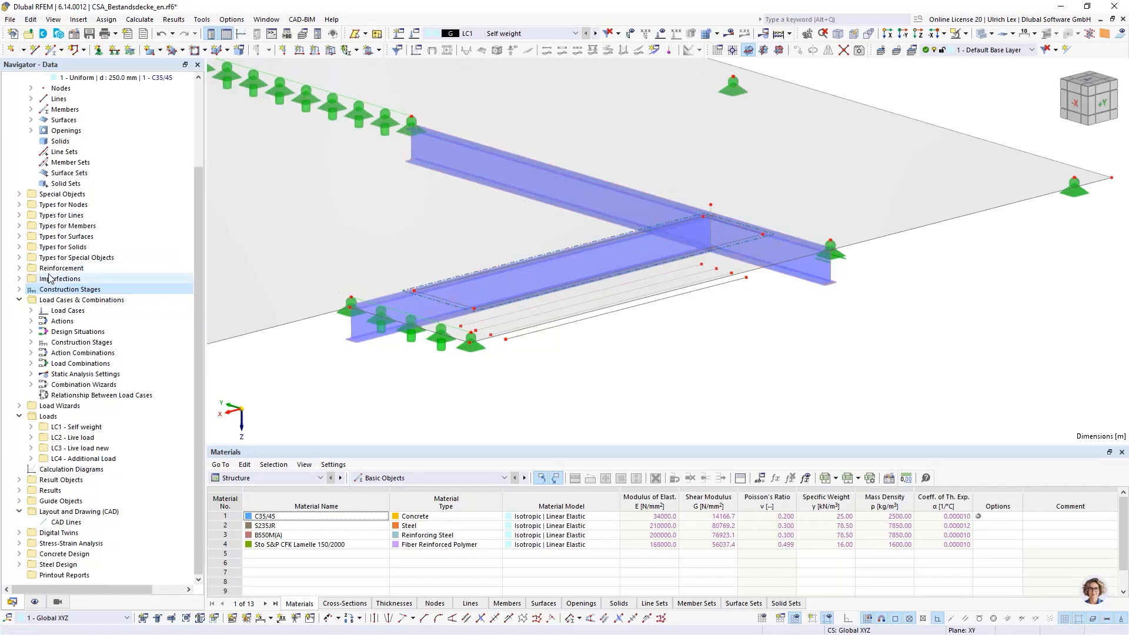
Step: Start a new line release and assign it to lines 36, 43 and 44 of the strengthening beams
{"action": "left_click", "coordinate": [18, 194]}
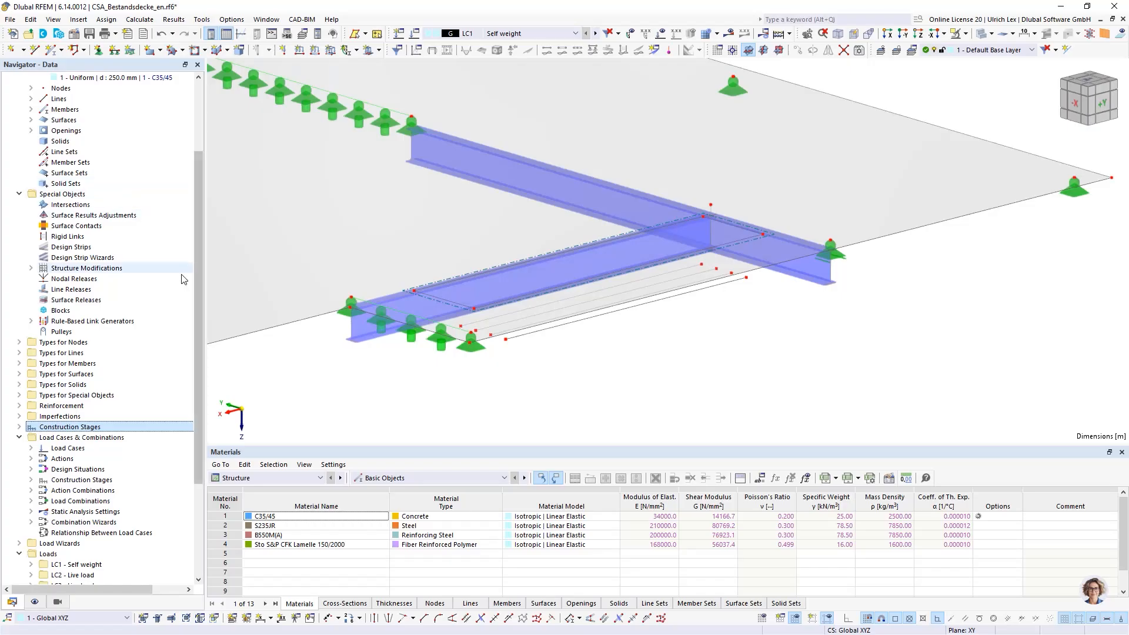
{"action": "left_click", "coordinate": [67, 290]}
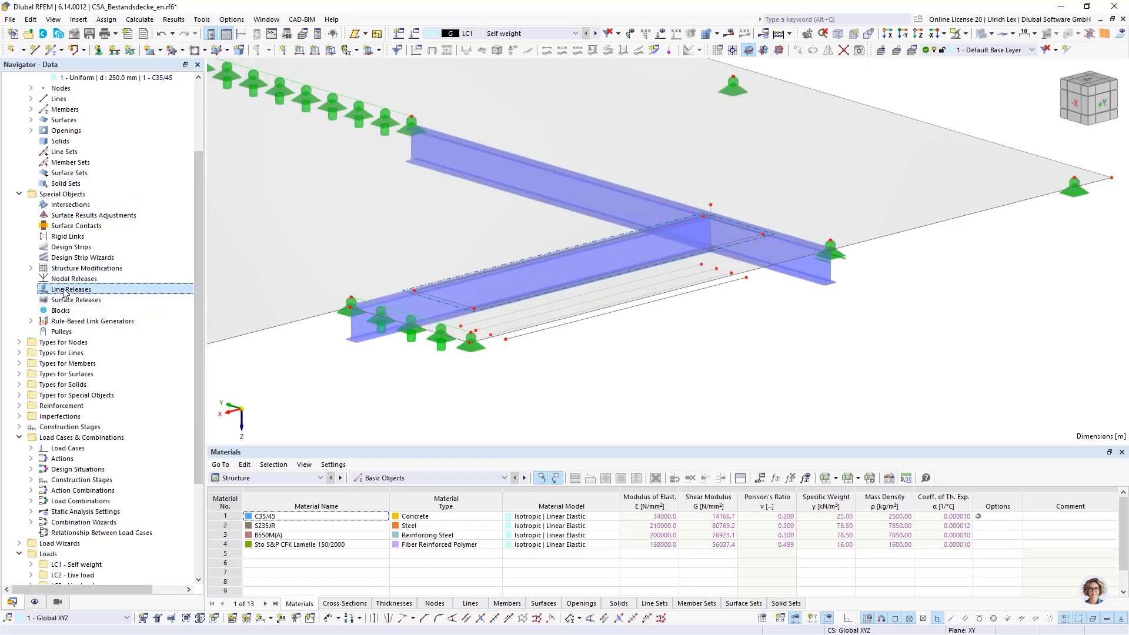
{"action": "right_click", "coordinate": [67, 291]}
{"action": "left_click", "coordinate": [121, 315]}
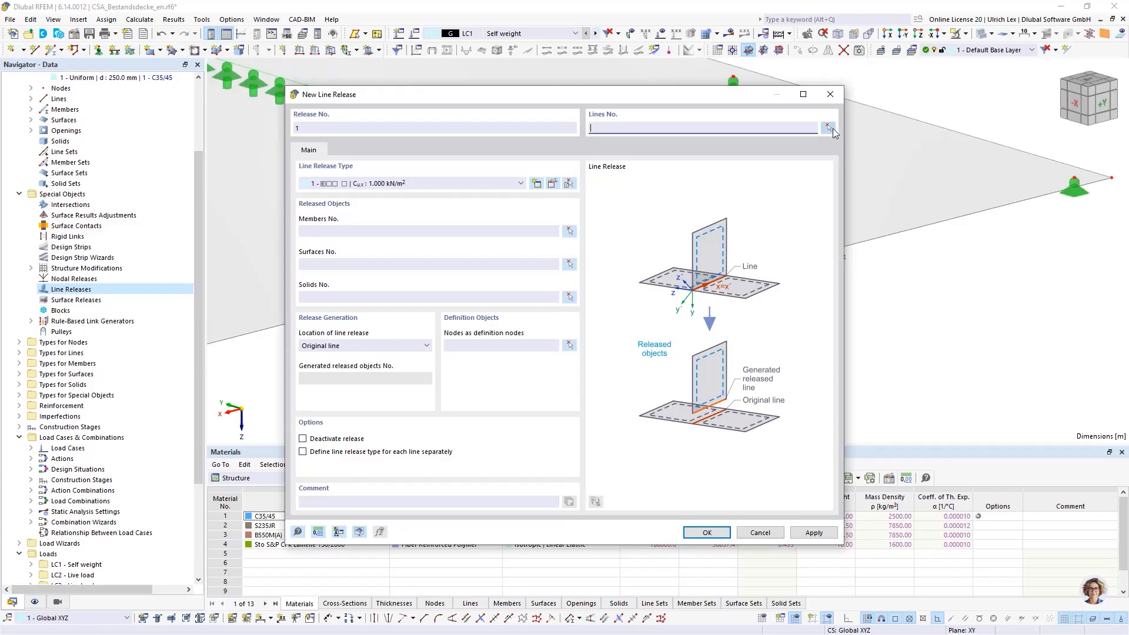
{"action": "left_click", "coordinate": [828, 127]}
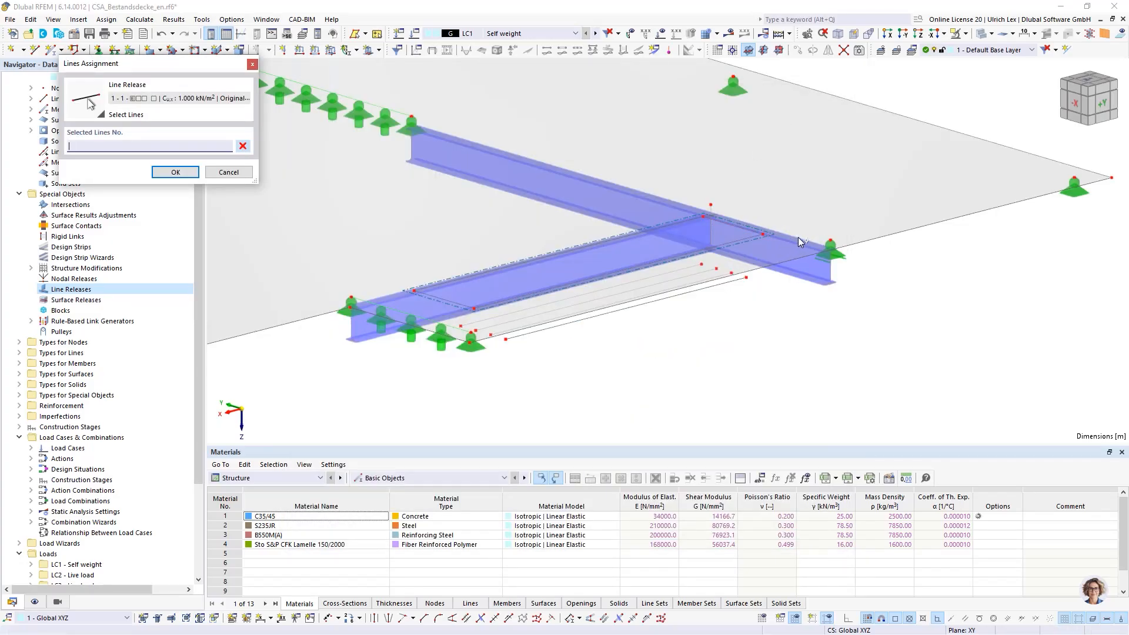
{"action": "left_click", "coordinate": [801, 235]}
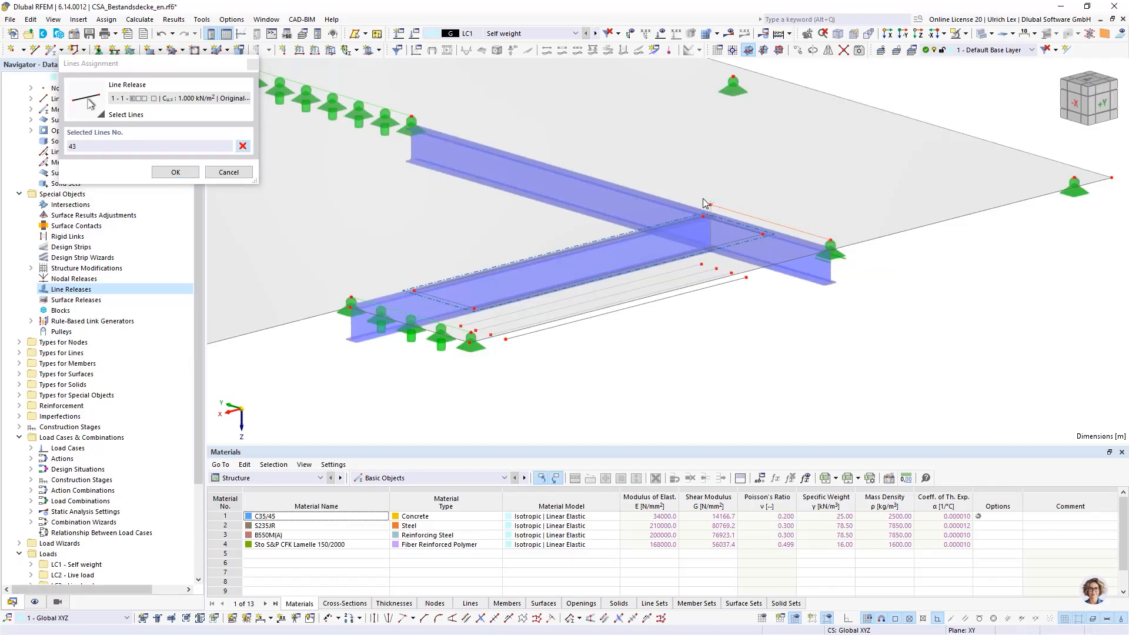
{"action": "left_click", "coordinate": [705, 203]}
{"action": "left_click", "coordinate": [701, 218]}
{"action": "left_click", "coordinate": [176, 171]}
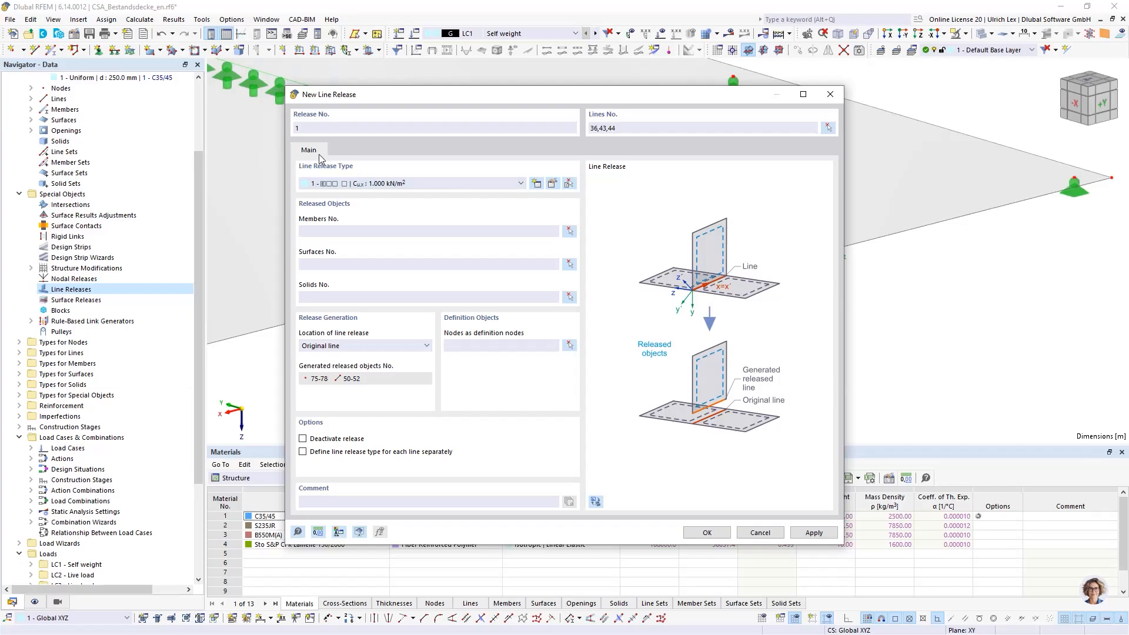
Step: Review the settings of line release type 1, assign members 1-3 as released objects and save the line release
{"action": "double_click", "coordinate": [305, 182]}
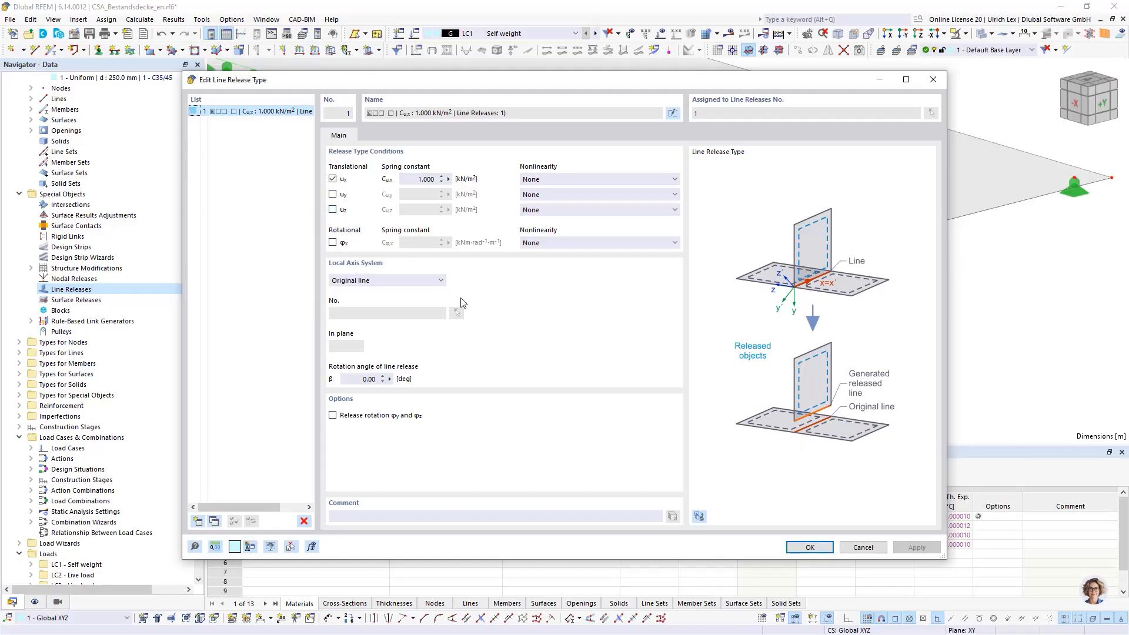
{"action": "left_click", "coordinate": [811, 547]}
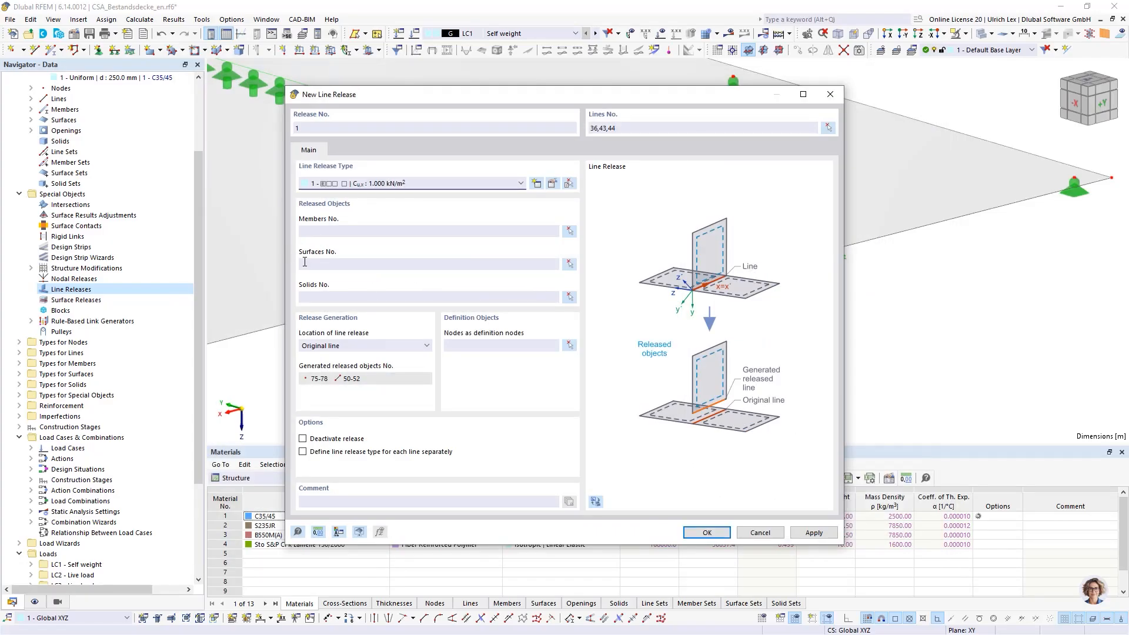
{"action": "left_click", "coordinate": [569, 231]}
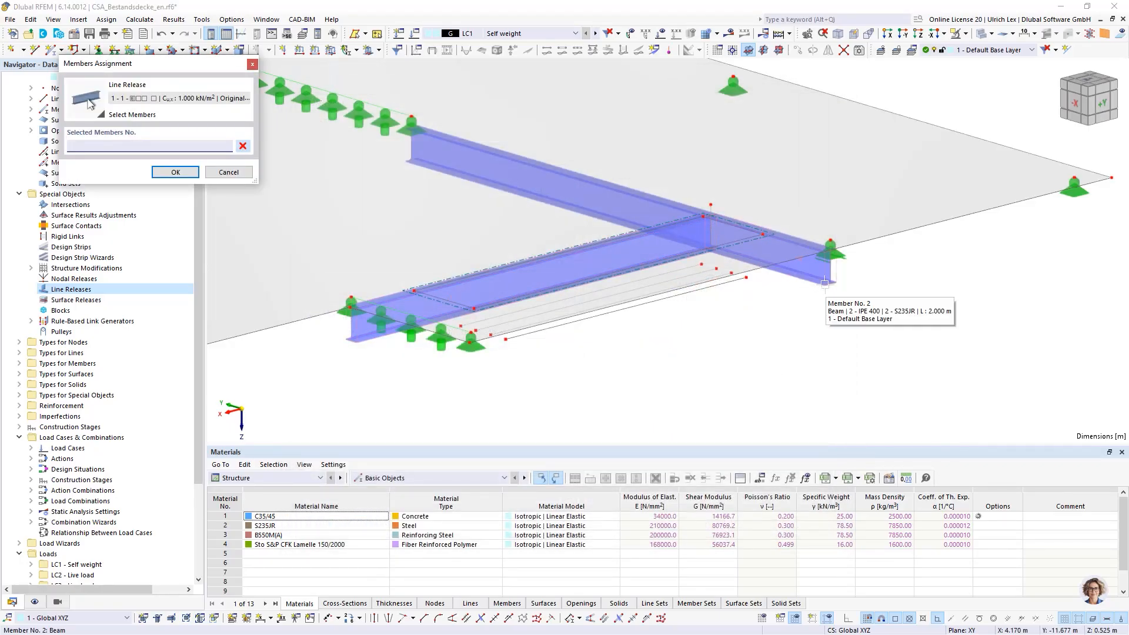
{"action": "left_click", "coordinate": [811, 270]}
{"action": "left_click", "coordinate": [627, 245]}
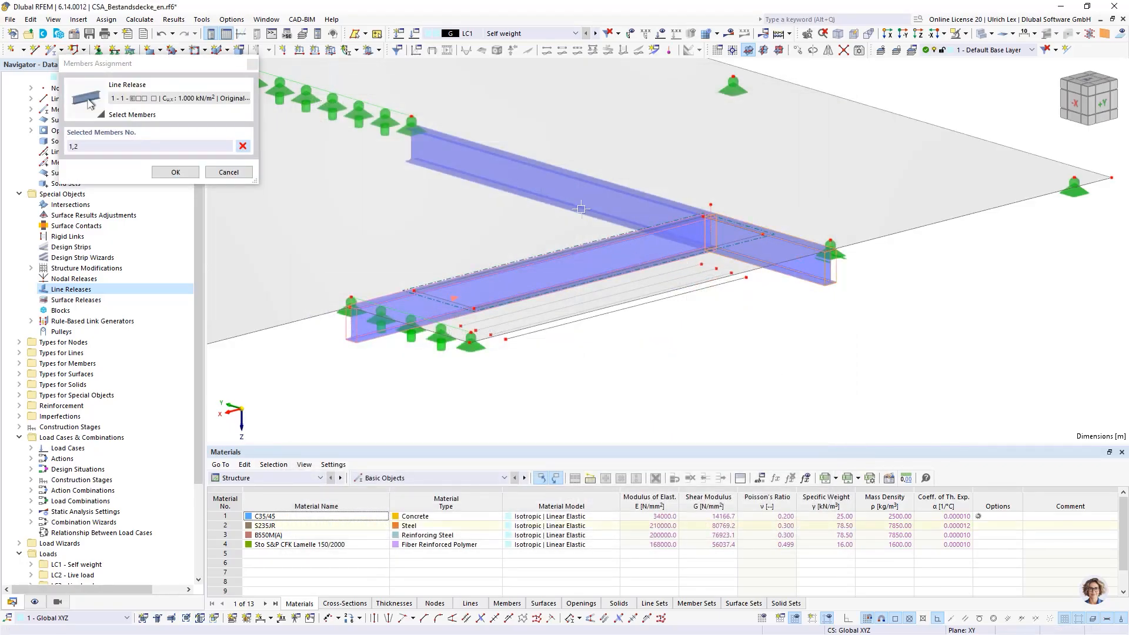
{"action": "left_click", "coordinate": [579, 210]}
{"action": "left_click", "coordinate": [176, 172]}
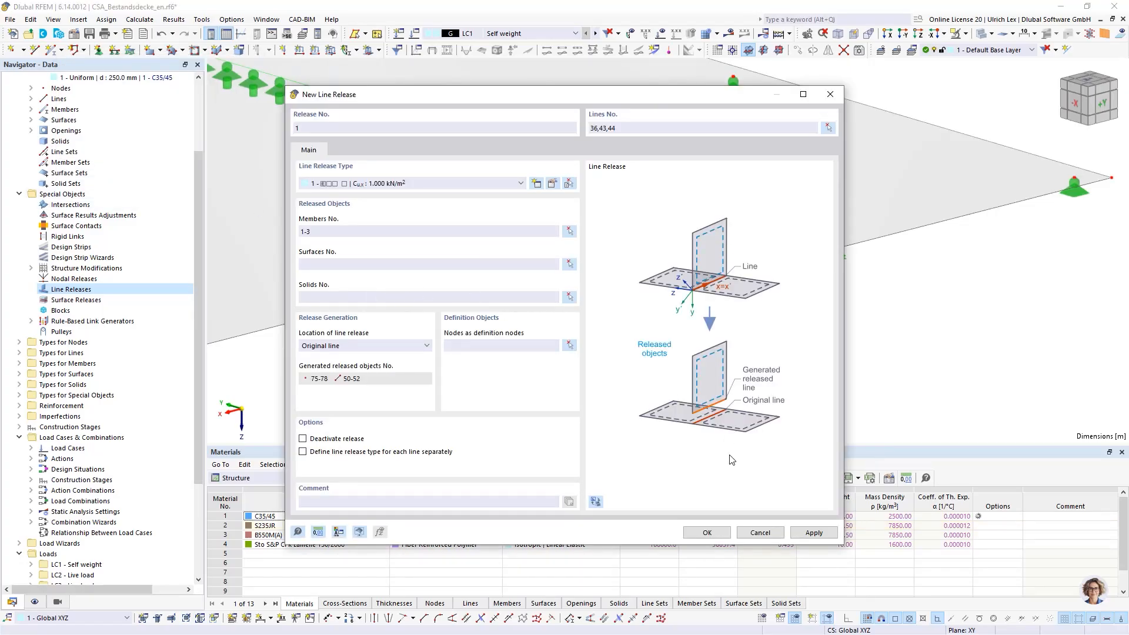
{"action": "left_click", "coordinate": [707, 533]}
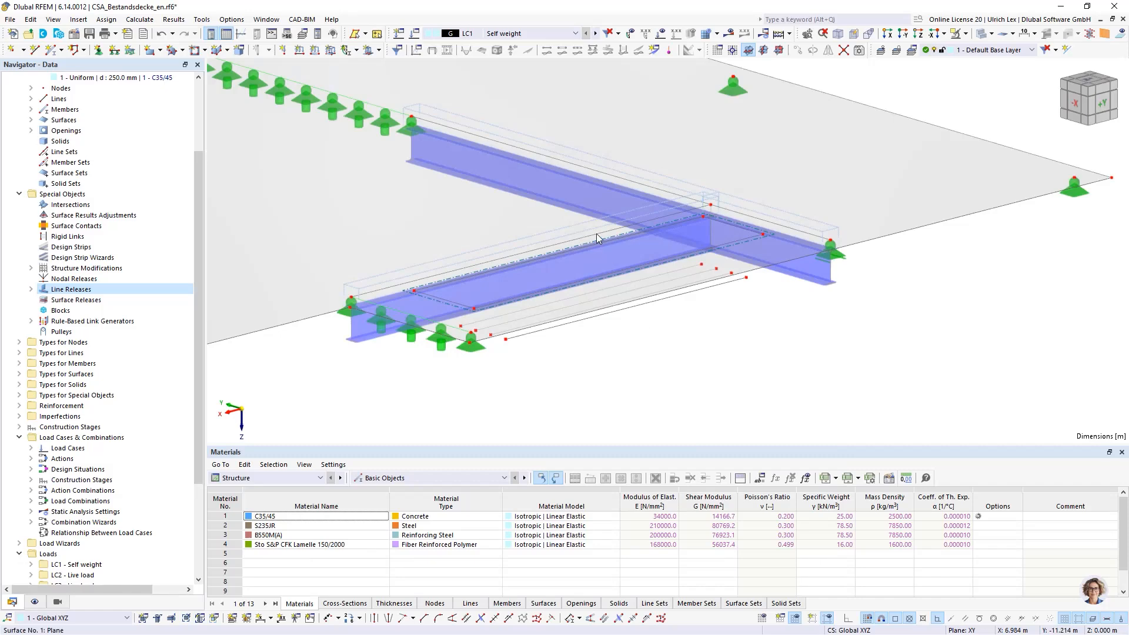
Step: Examine the released beams from the opposite side and the coincident nodes at the supported end of member 2
{"action": "scroll", "coordinate": [823, 270], "scroll_direction": "down", "scroll_amount": 2}
{"action": "scroll", "coordinate": [864, 264], "scroll_direction": "down", "scroll_amount": 2}
{"action": "middle_click_drag", "start_coordinate": [900, 259], "coordinate": [671, 281], "text": "ctrl"}
{"action": "scroll", "coordinate": [664, 277], "scroll_direction": "up", "scroll_amount": 3}
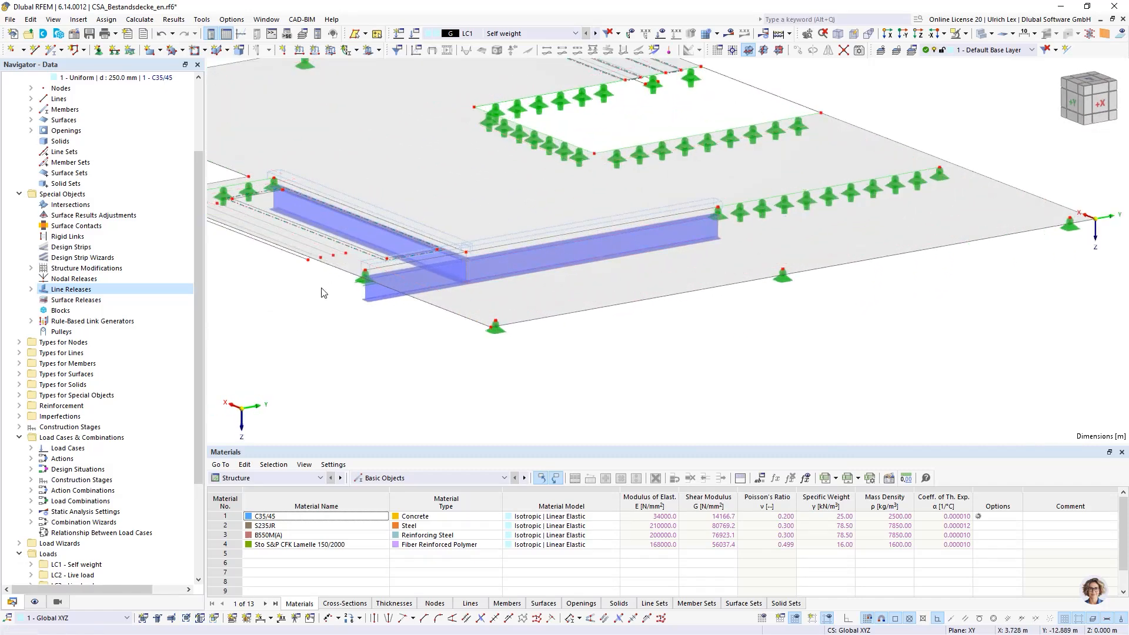
{"action": "scroll", "coordinate": [343, 291], "scroll_direction": "up", "scroll_amount": 2}
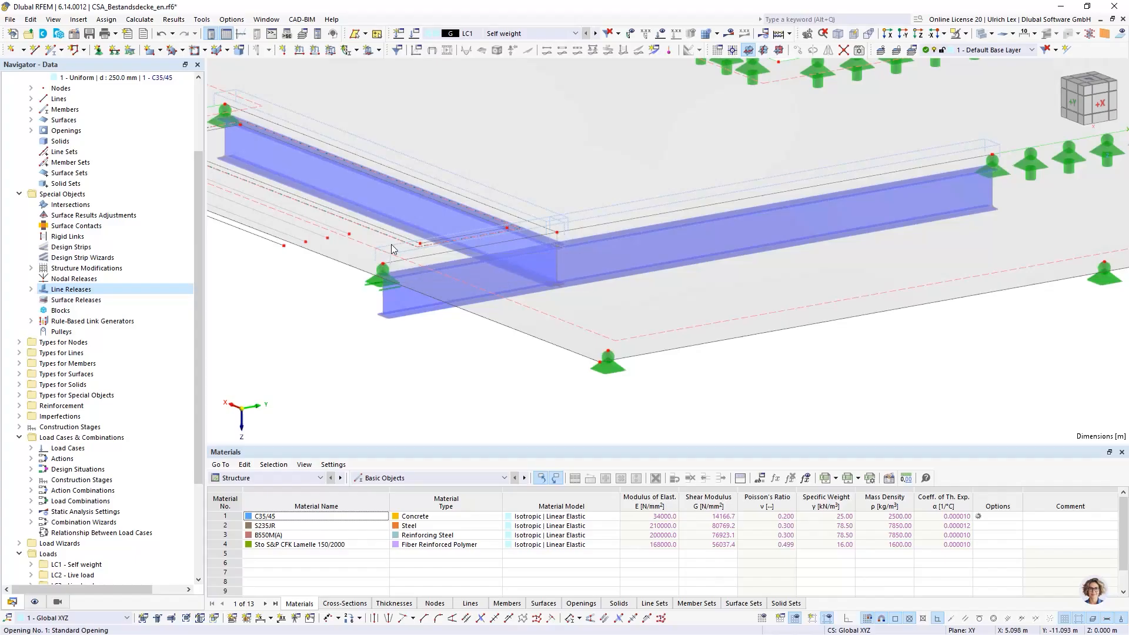
{"action": "scroll", "coordinate": [388, 259], "scroll_direction": "up", "scroll_amount": 2}
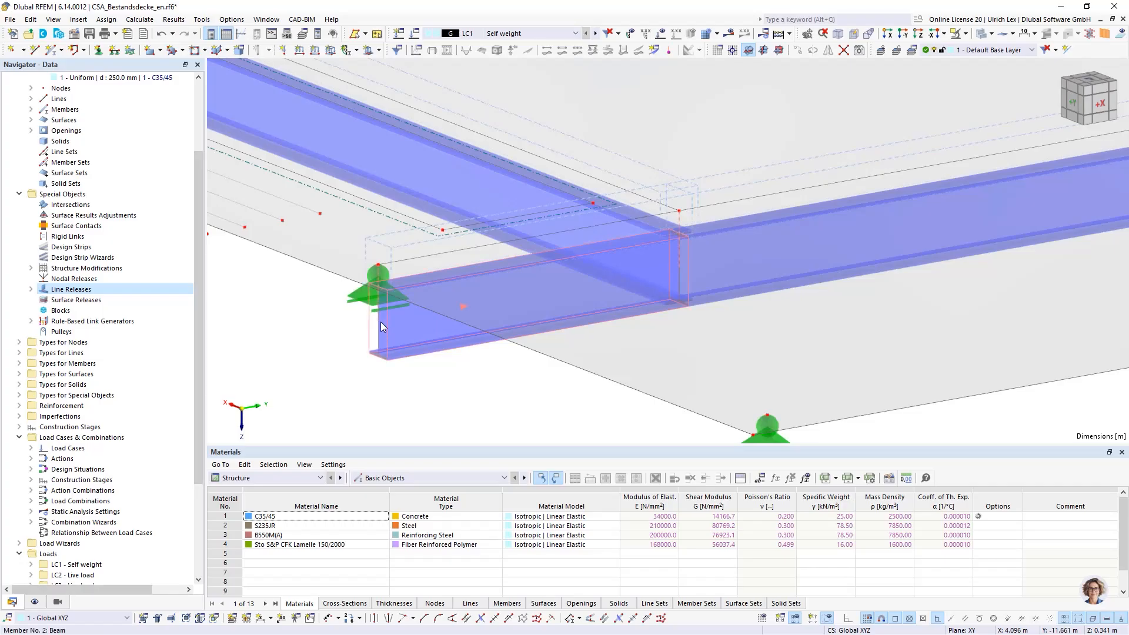
{"action": "left_click", "coordinate": [378, 271]}
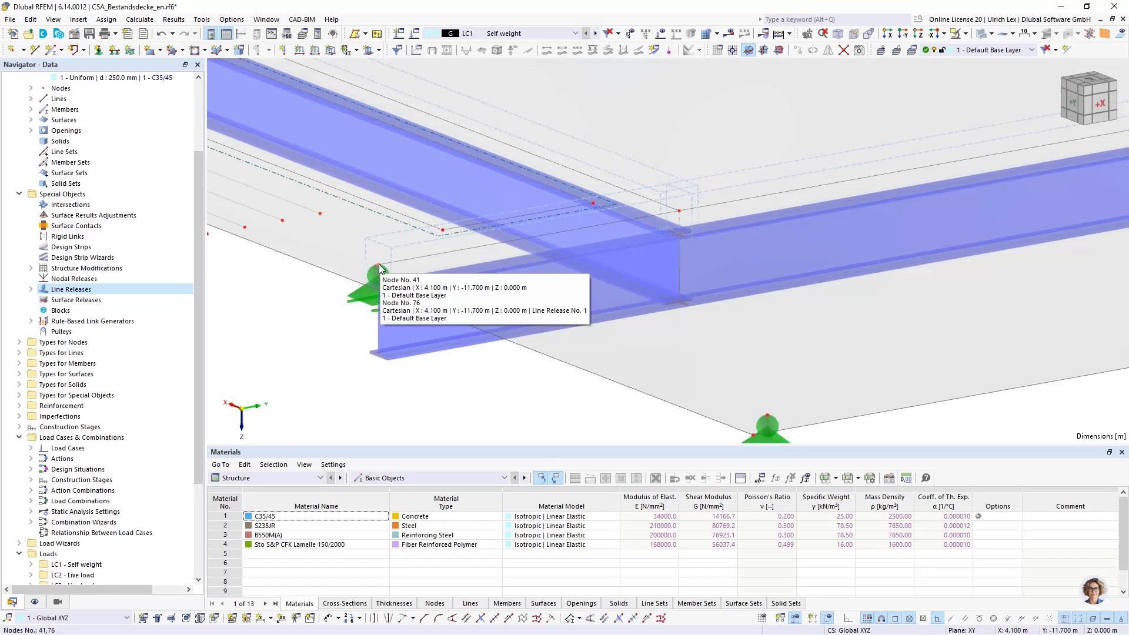
{"action": "key", "text": "ctrl+s"}
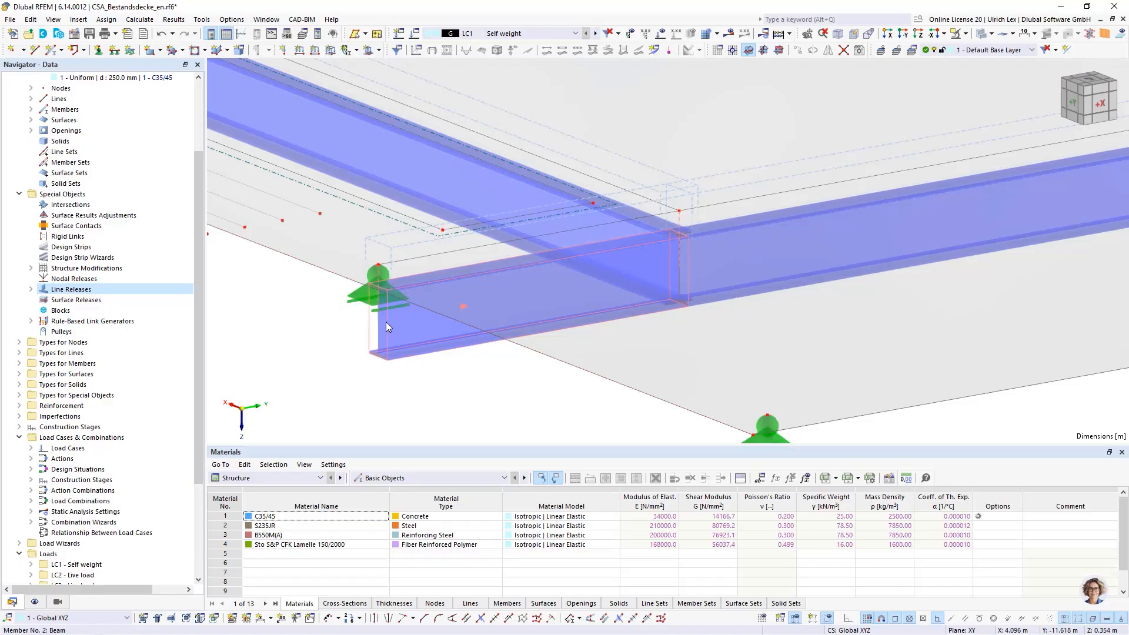
Step: Assign nodal support 7 (Gelenkig) to node 76, the node generated by line release 1 at the beam end
{"action": "mouse_move", "coordinate": [379, 319]}
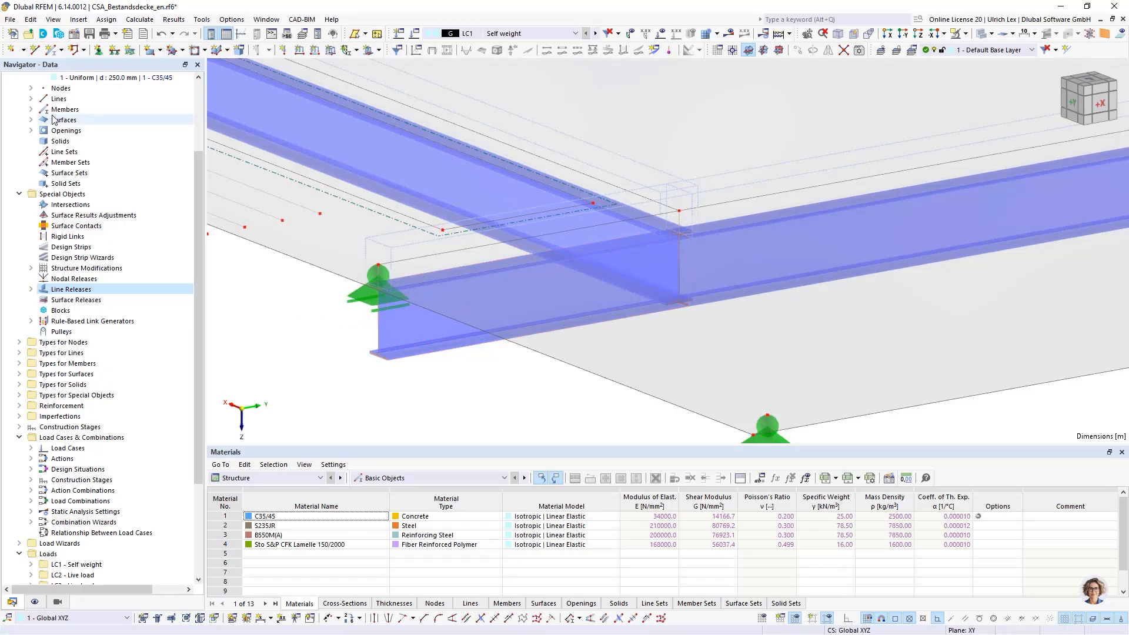
{"action": "left_click", "coordinate": [99, 50]}
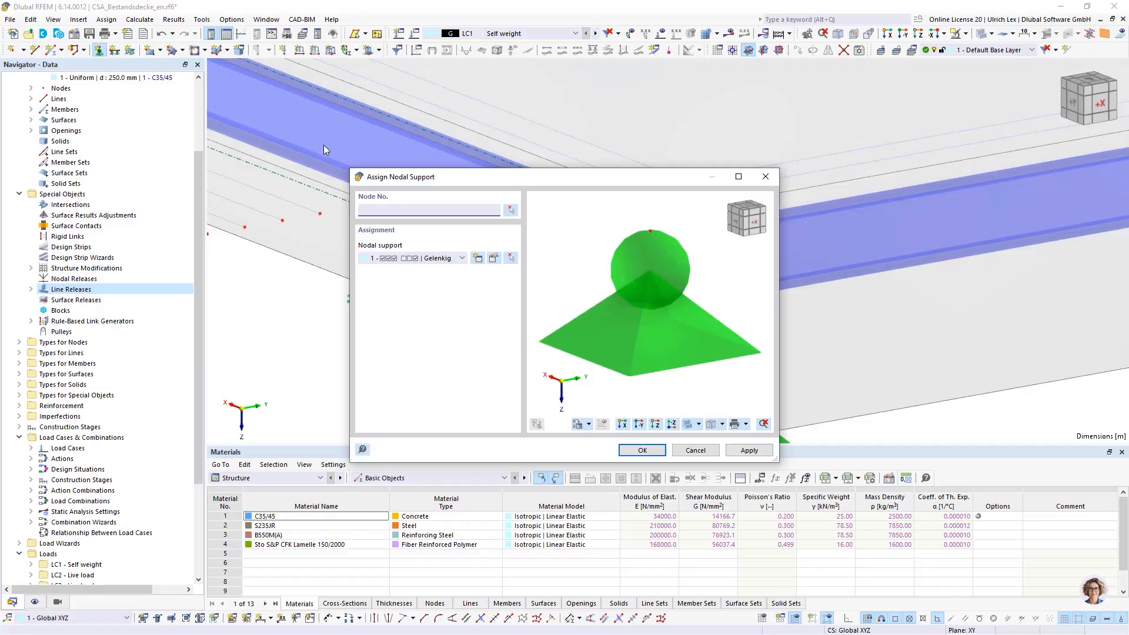
{"action": "left_click", "coordinate": [464, 260]}
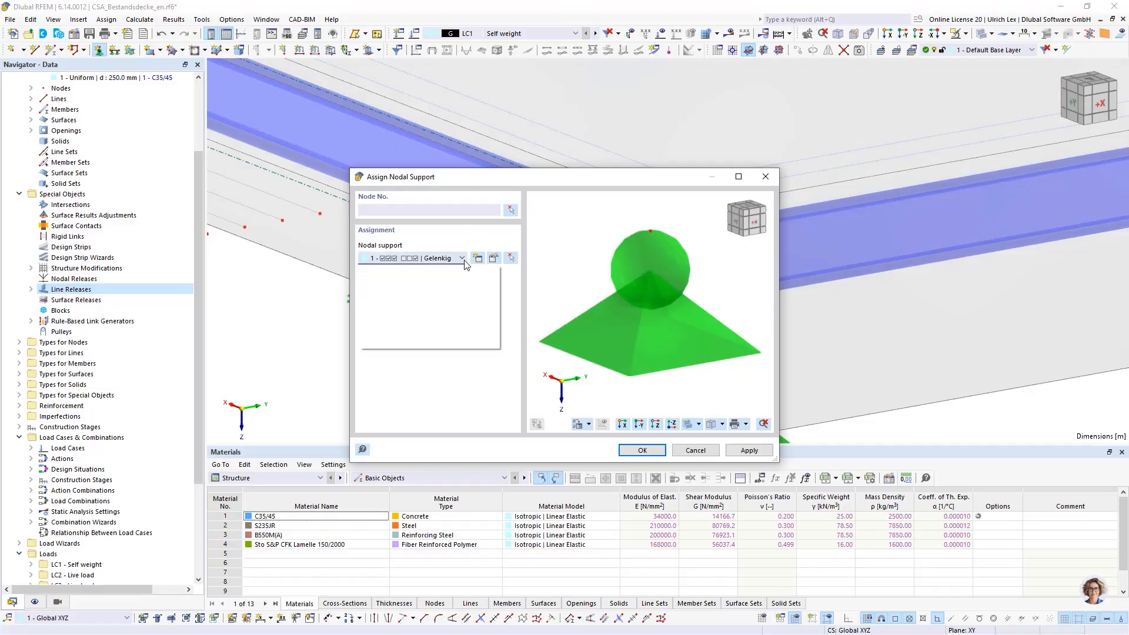
{"action": "left_click", "coordinate": [464, 336]}
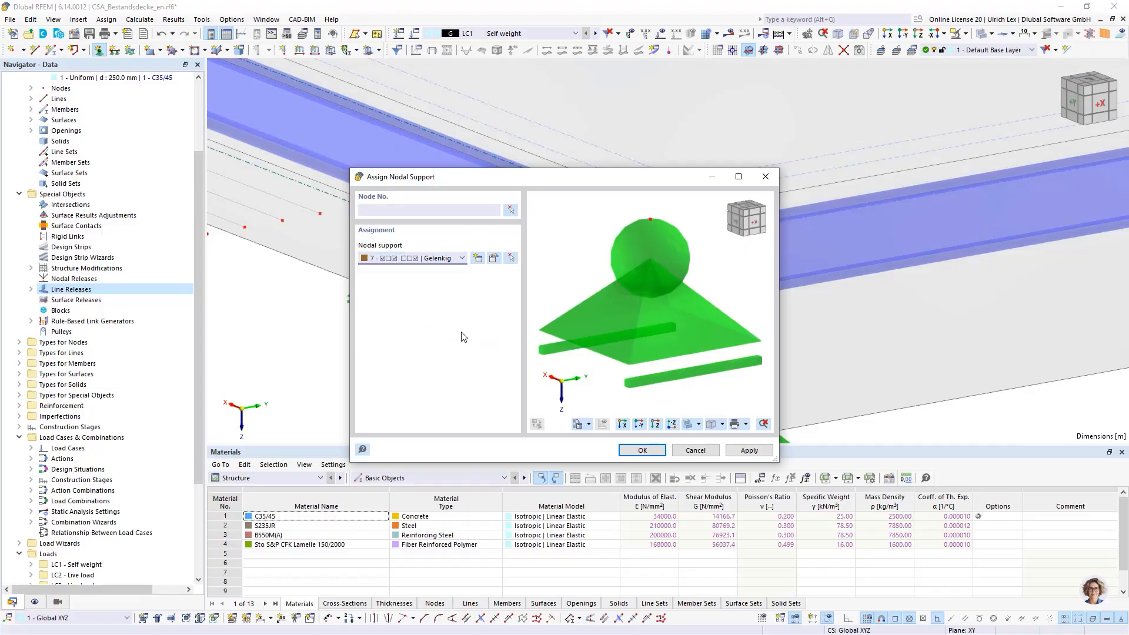
{"action": "left_click", "coordinate": [640, 451]}
{"action": "left_click", "coordinate": [378, 265]}
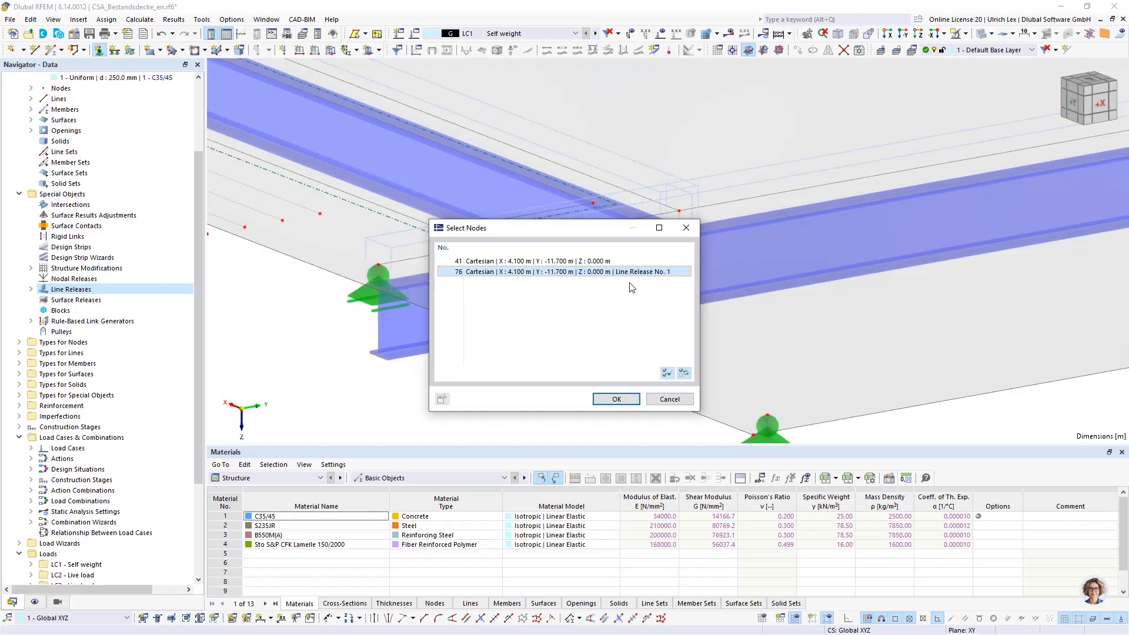
{"action": "left_click", "coordinate": [616, 399]}
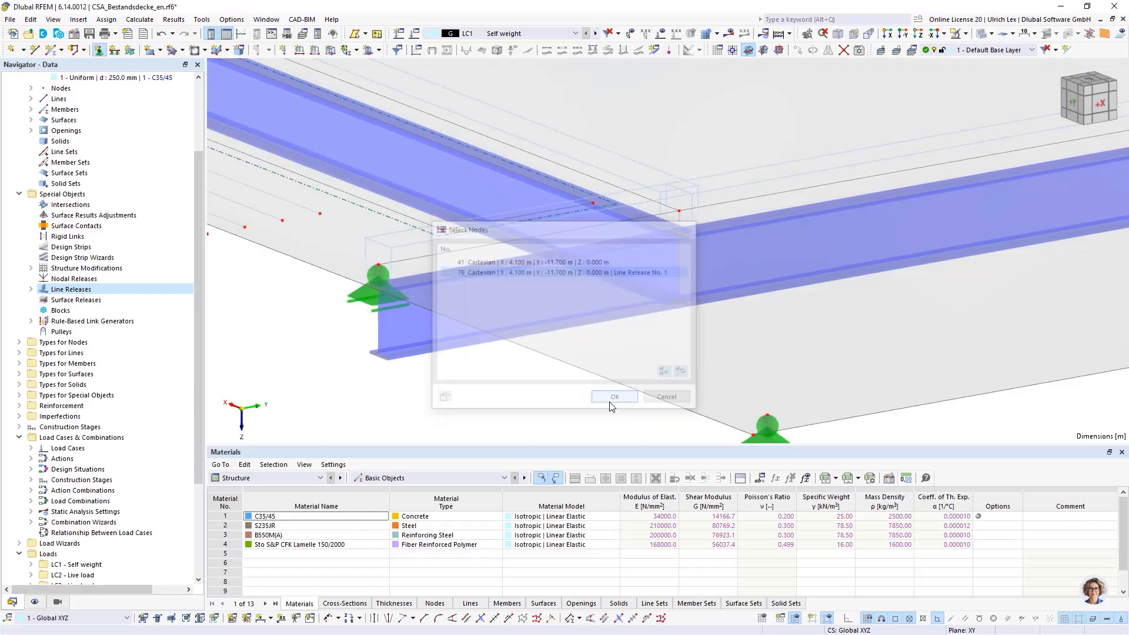
Step: Open the construction stages for editing and add a second stage that follows CS1
{"action": "scroll", "coordinate": [518, 312], "scroll_direction": "down", "scroll_amount": 2}
{"action": "scroll", "coordinate": [518, 312], "scroll_direction": "down", "scroll_amount": 2}
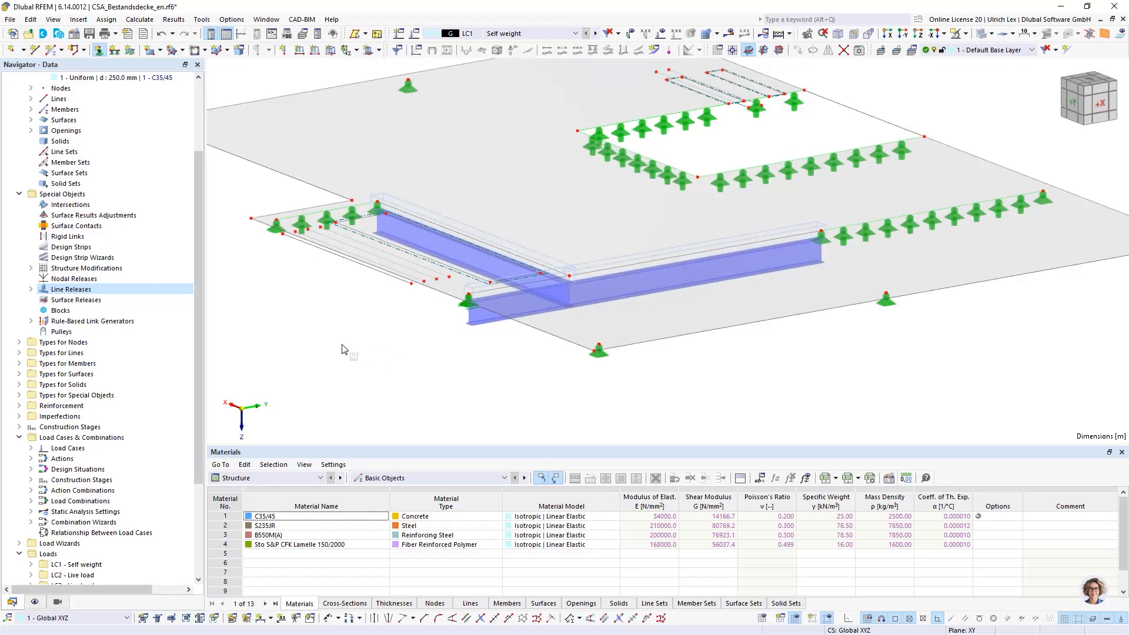
{"action": "middle_click_drag", "start_coordinate": [324, 339], "coordinate": [382, 354], "text": "ctrl"}
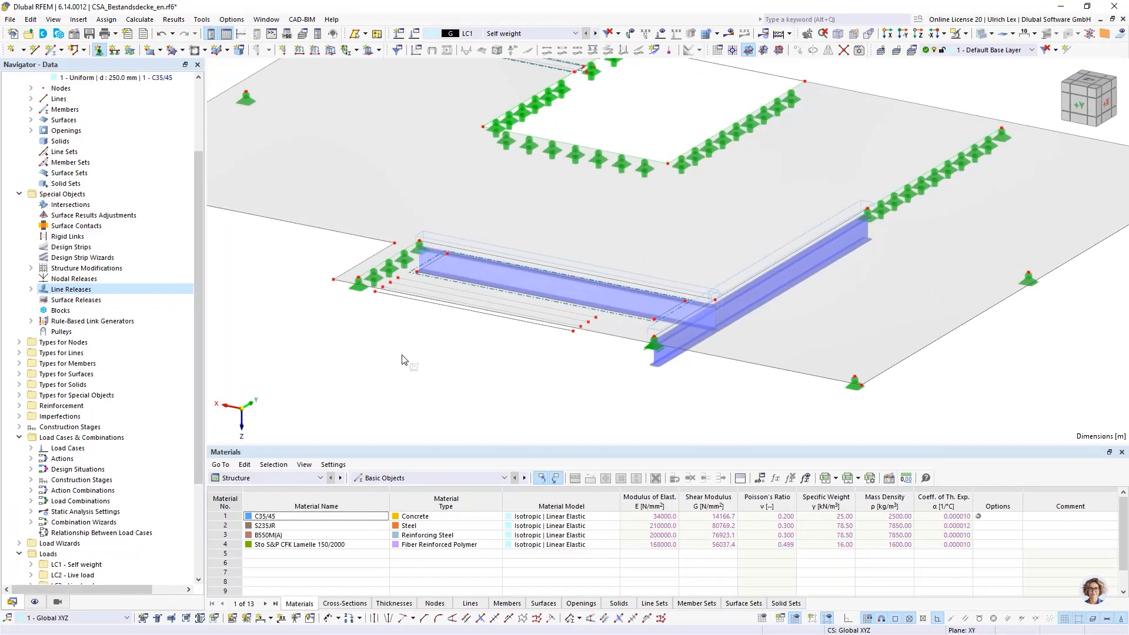
{"action": "scroll", "coordinate": [728, 307], "scroll_direction": "down", "scroll_amount": 2}
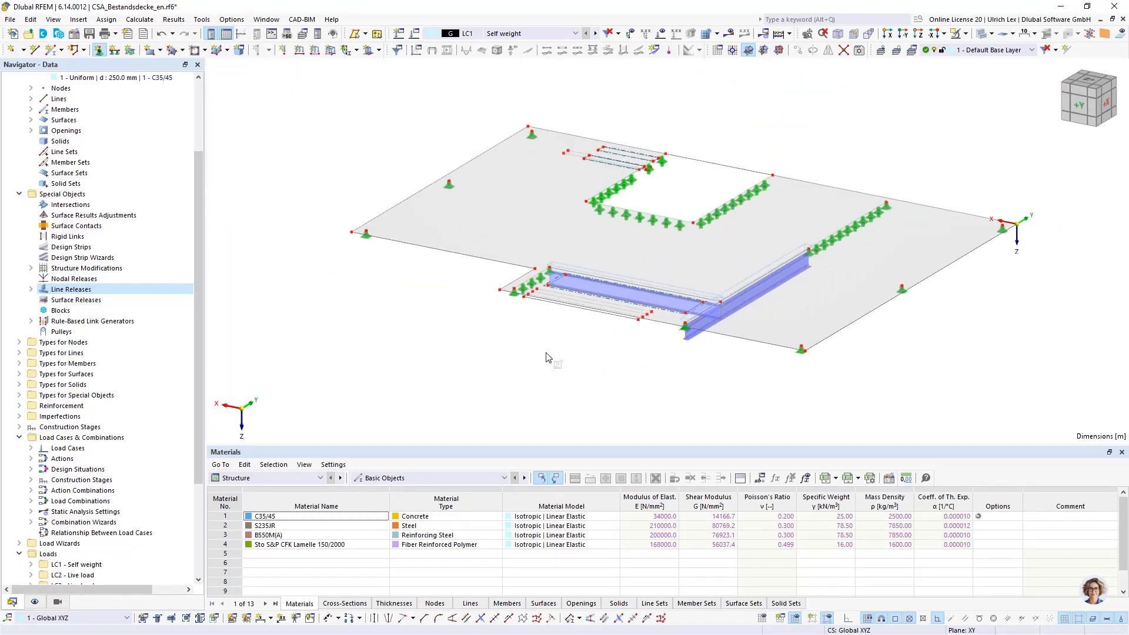
{"action": "middle_click_drag", "start_coordinate": [552, 355], "coordinate": [880, 258], "text": "ctrl"}
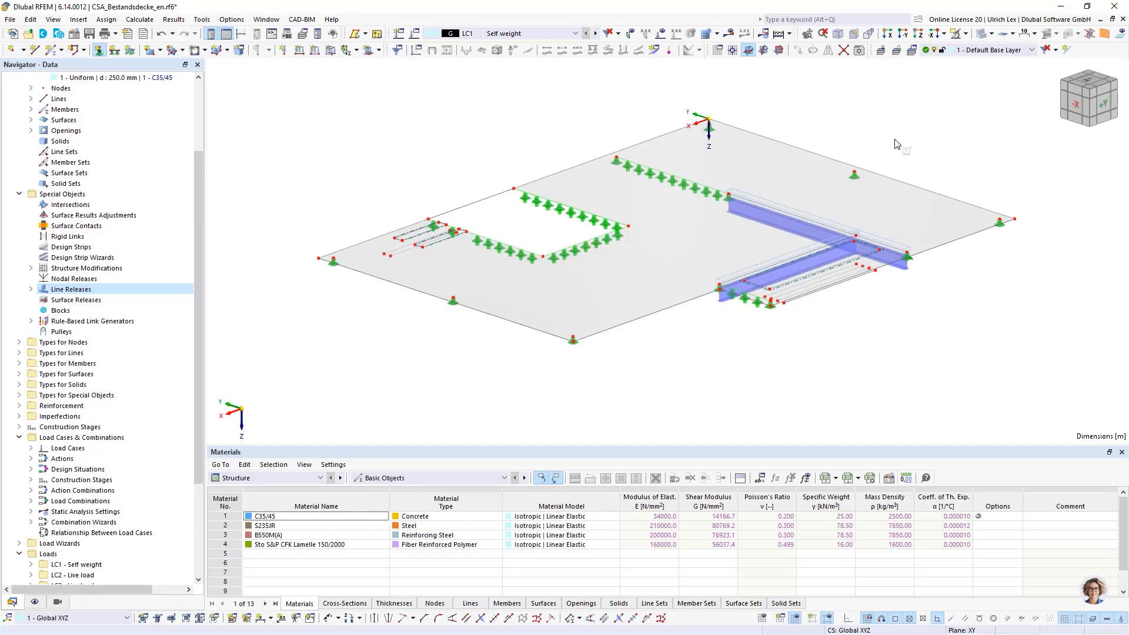
{"action": "scroll", "coordinate": [900, 141], "scroll_direction": "up", "scroll_amount": 1}
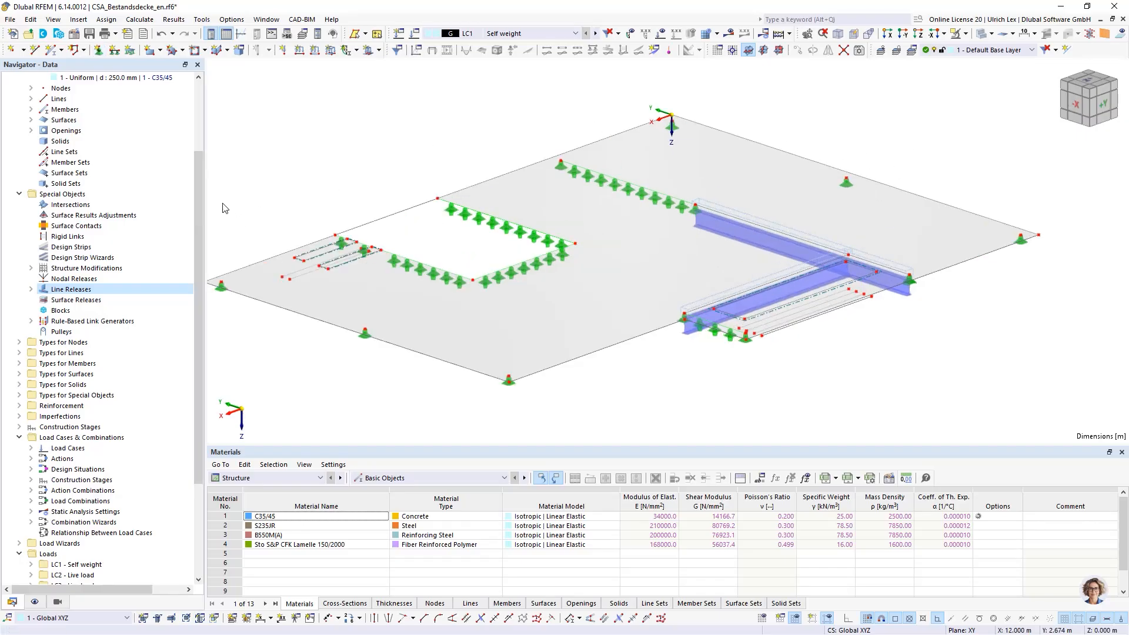
{"action": "left_click", "coordinate": [20, 427]}
{"action": "right_click", "coordinate": [44, 428]}
{"action": "left_click", "coordinate": [70, 437]}
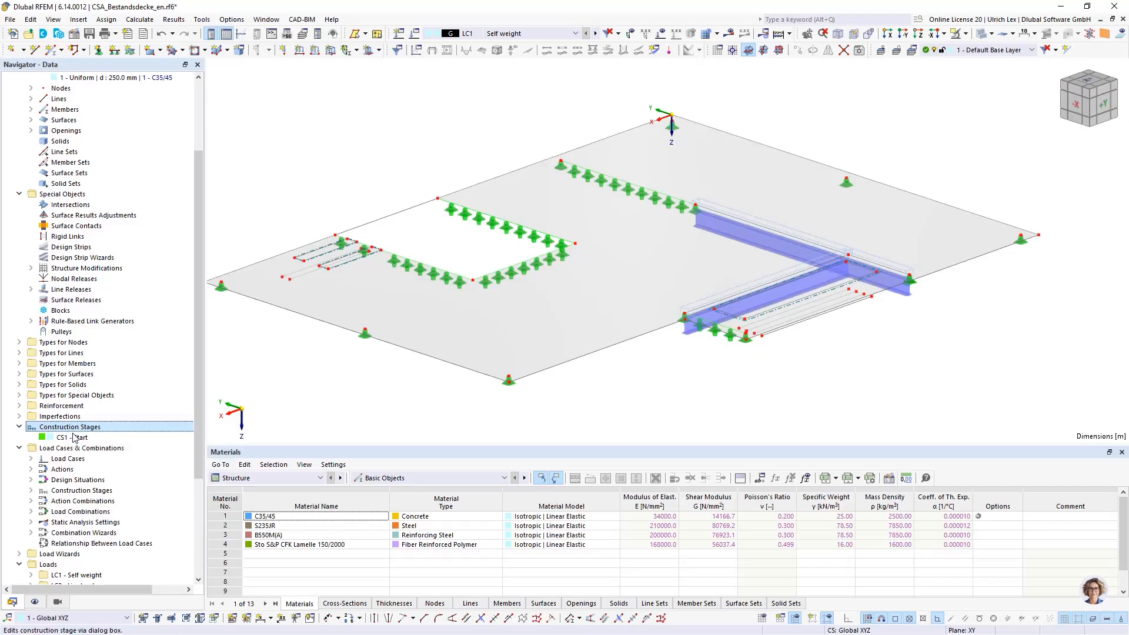
{"action": "left_click_drag", "start_coordinate": [296, 109], "coordinate": [326, 88]}
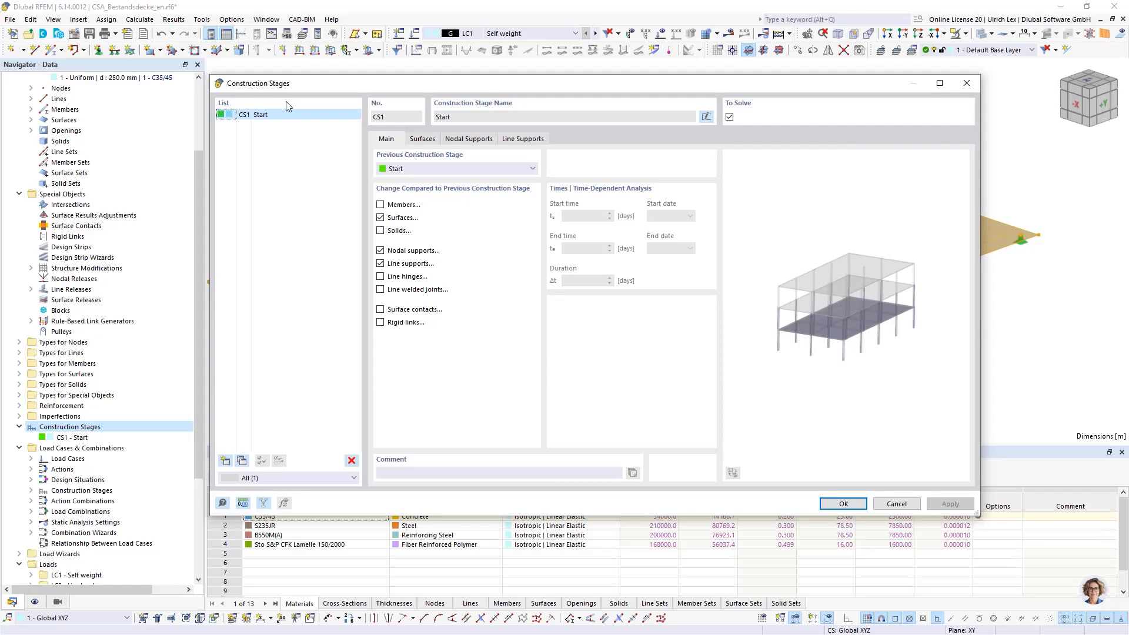
{"action": "left_click", "coordinate": [226, 461]}
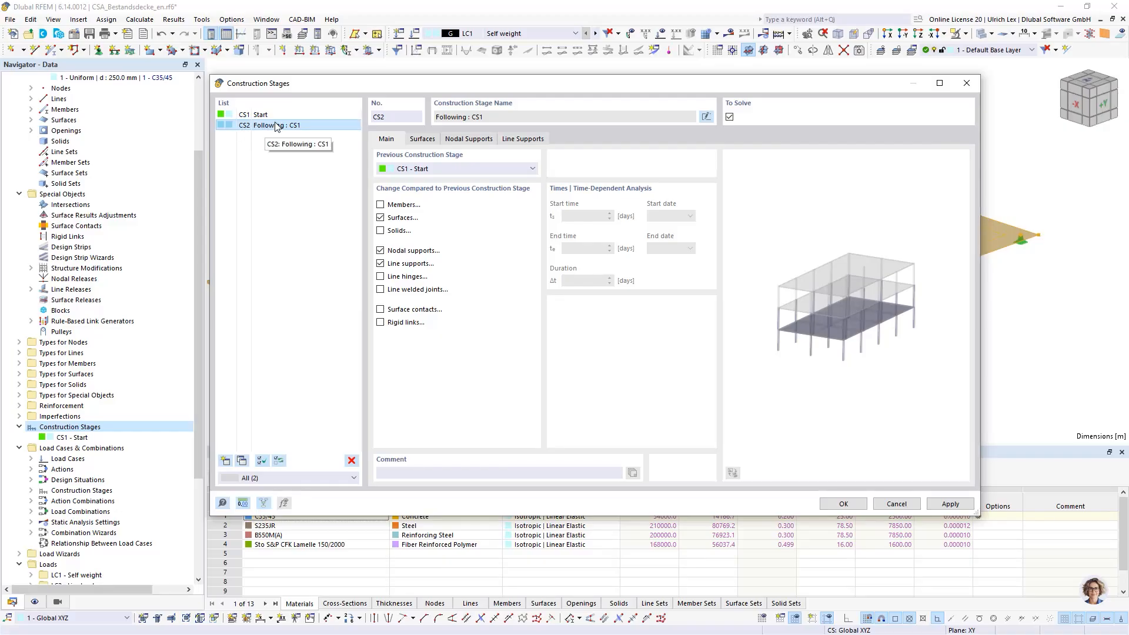
Step: Switch the previous construction stage of CS2 to Start and back to CS1 - Start, keeping the model in view
{"action": "left_click", "coordinate": [465, 169]}
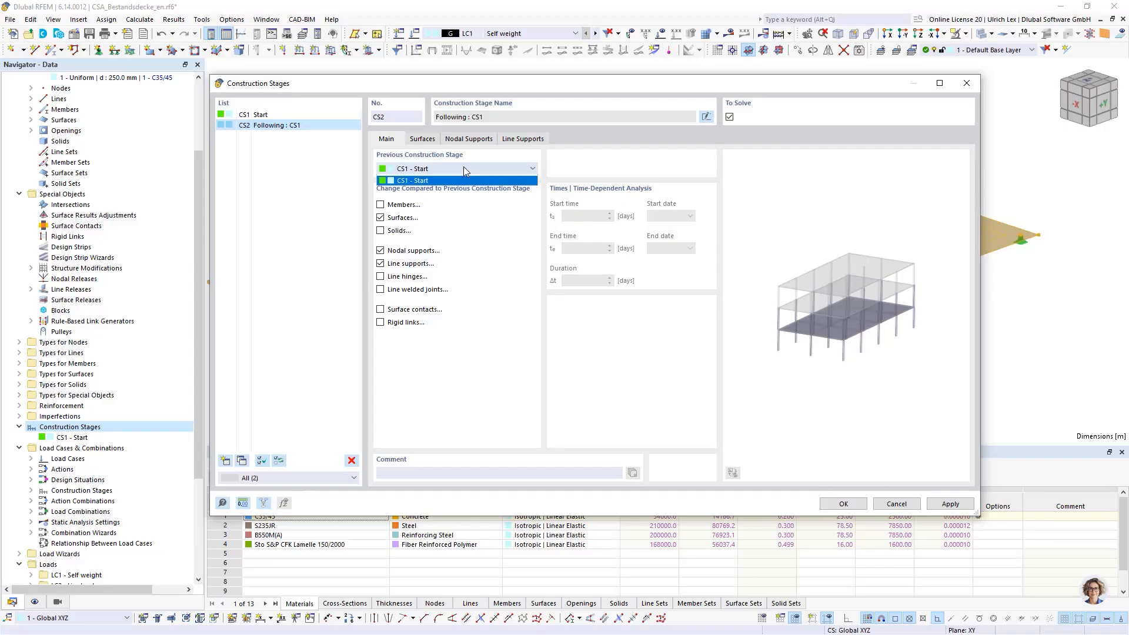
{"action": "left_click", "coordinate": [403, 171]}
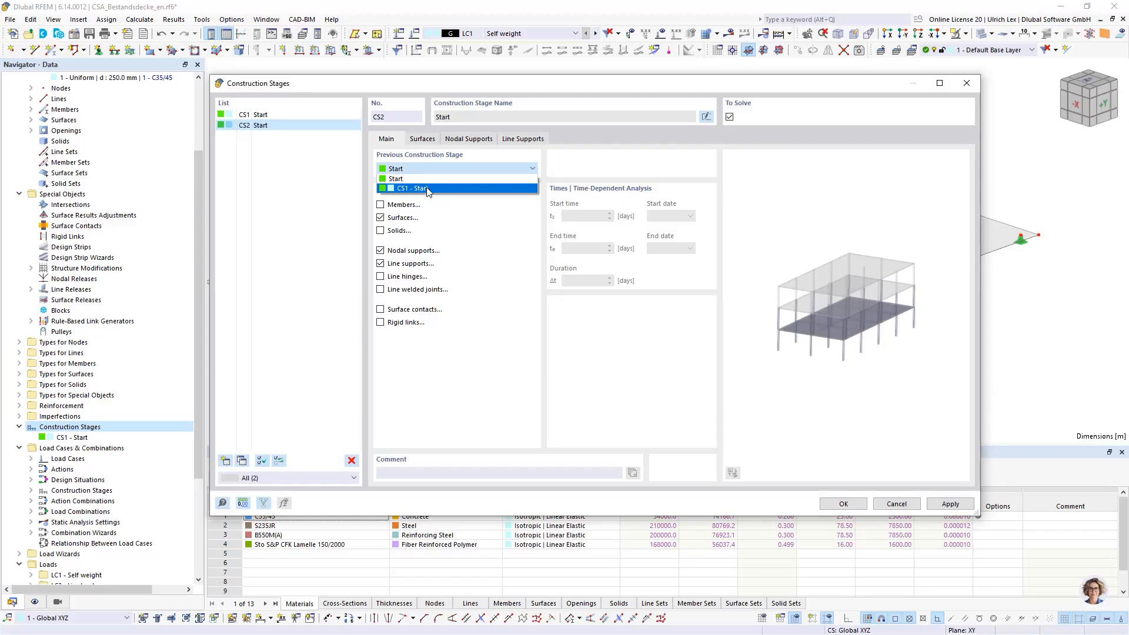
{"action": "left_click", "coordinate": [428, 188]}
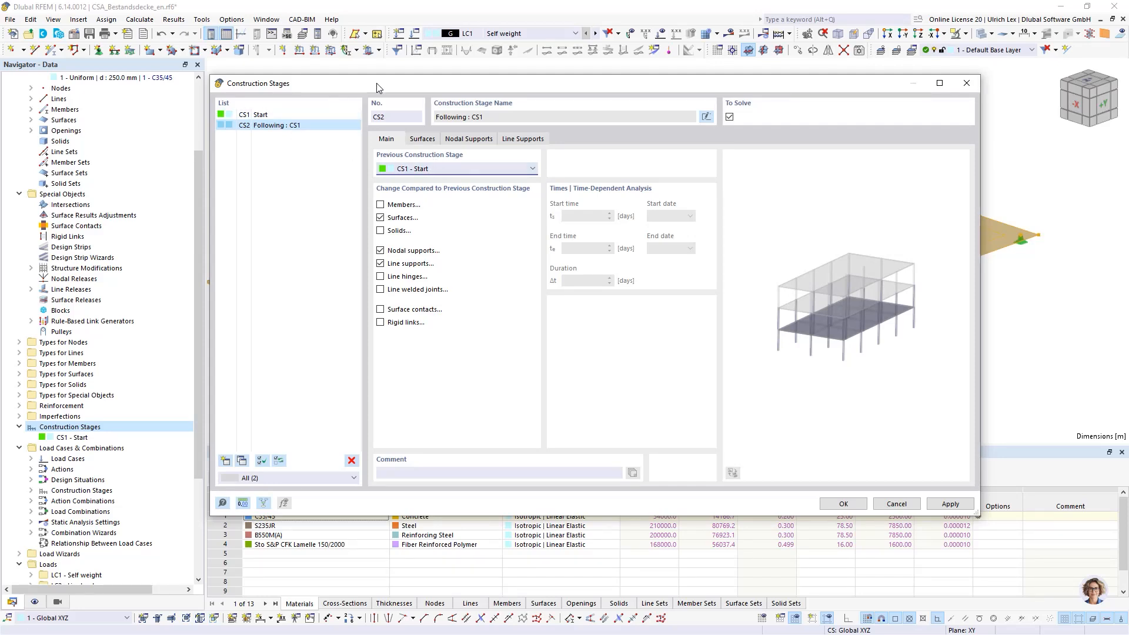
{"action": "left_click_drag", "start_coordinate": [387, 93], "coordinate": [375, 264]}
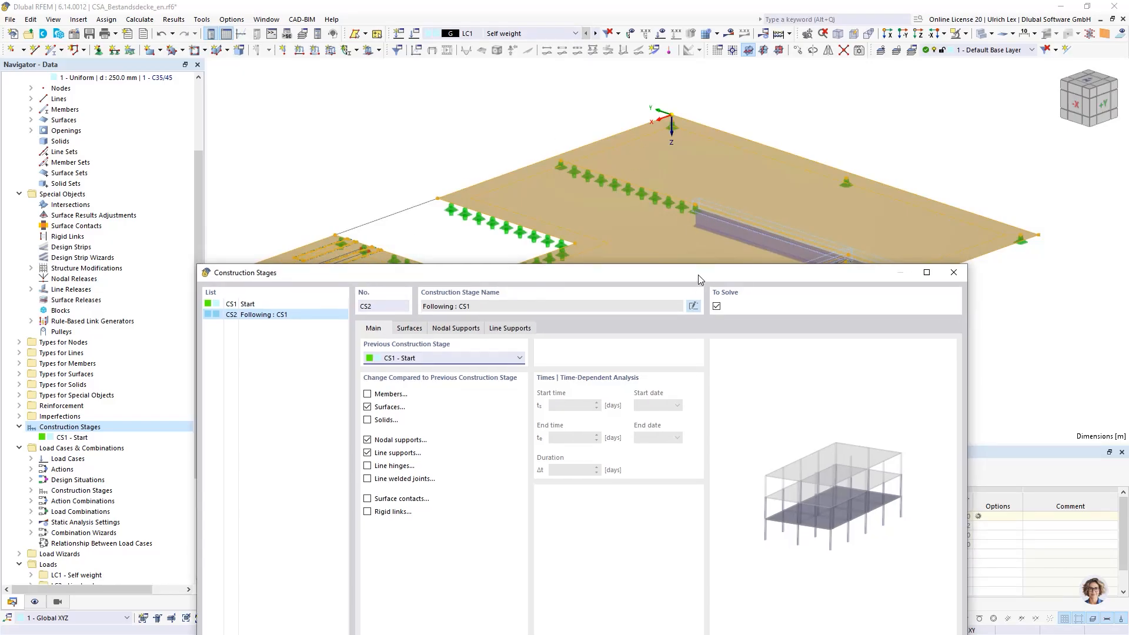
{"action": "left_click_drag", "start_coordinate": [698, 274], "coordinate": [756, 289]}
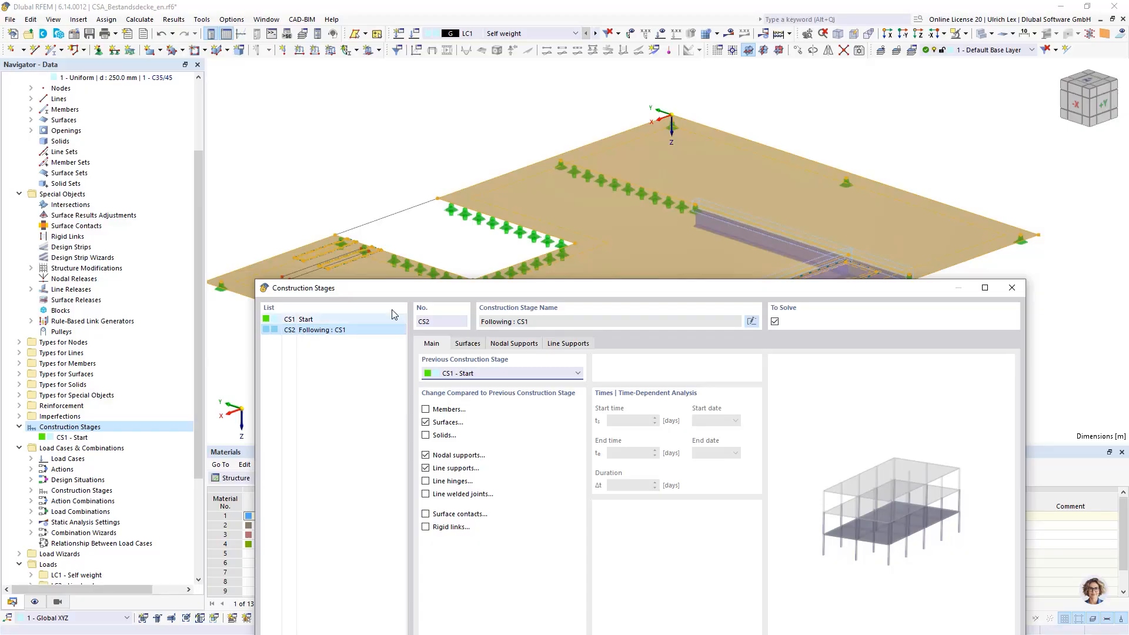
{"action": "left_click_drag", "start_coordinate": [497, 289], "coordinate": [495, 131]}
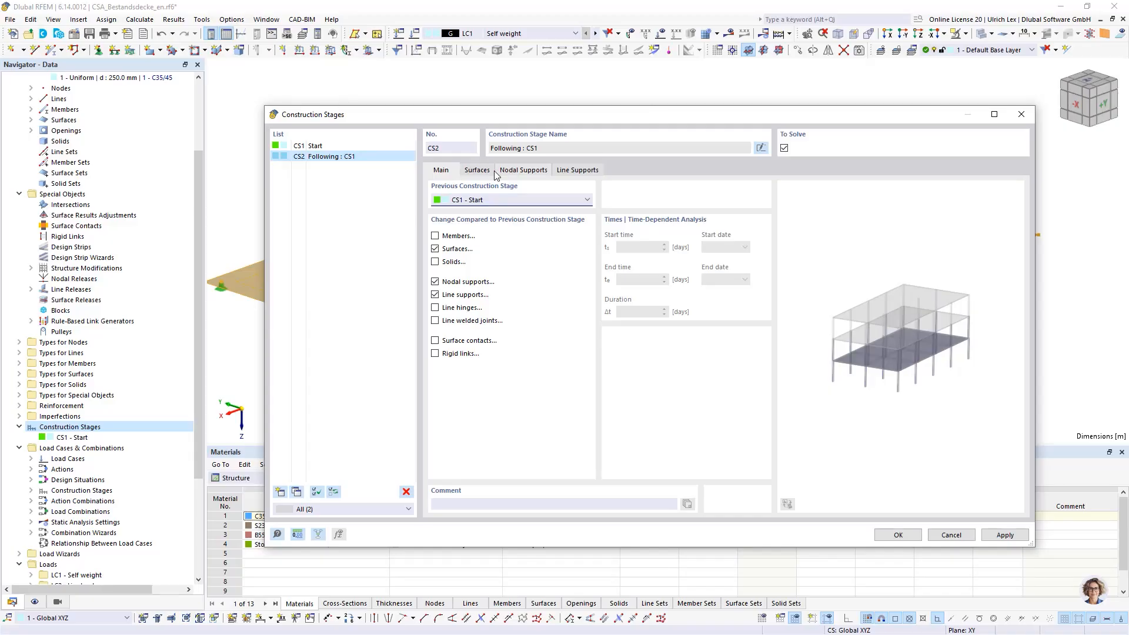
{"action": "left_click", "coordinate": [304, 146]}
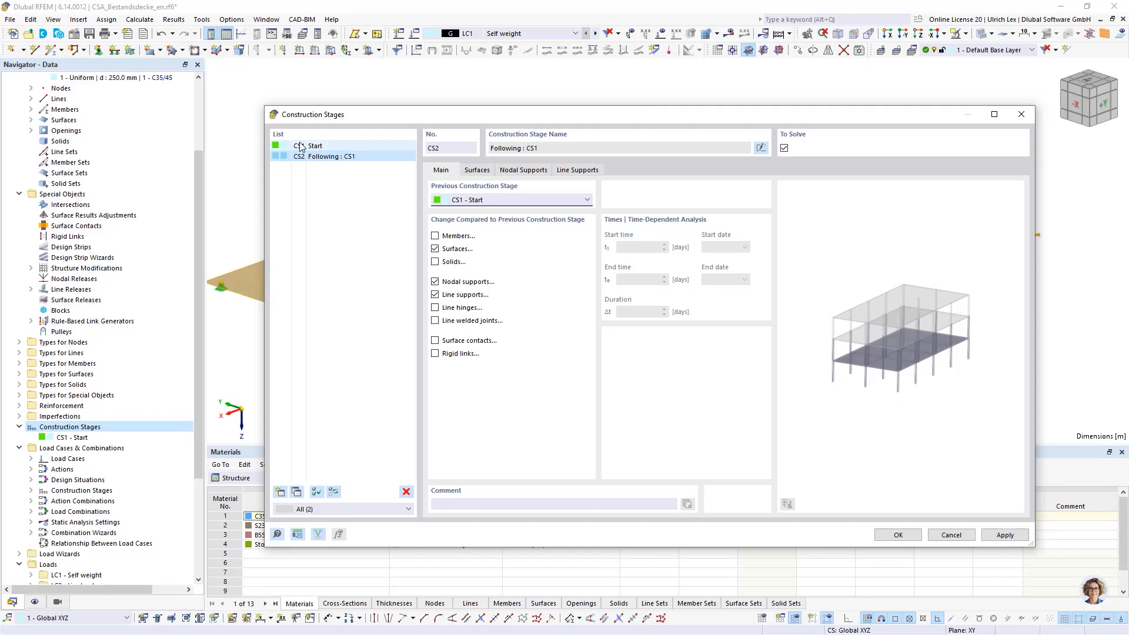
{"action": "left_click", "coordinate": [301, 158]}
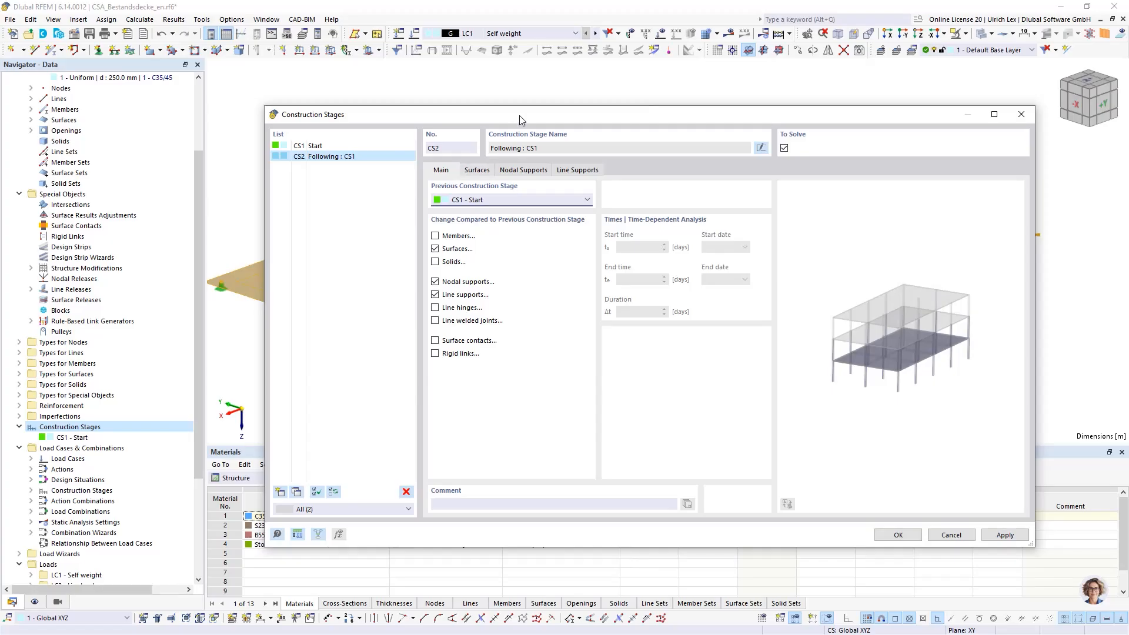
{"action": "left_click_drag", "start_coordinate": [520, 116], "coordinate": [513, 86]}
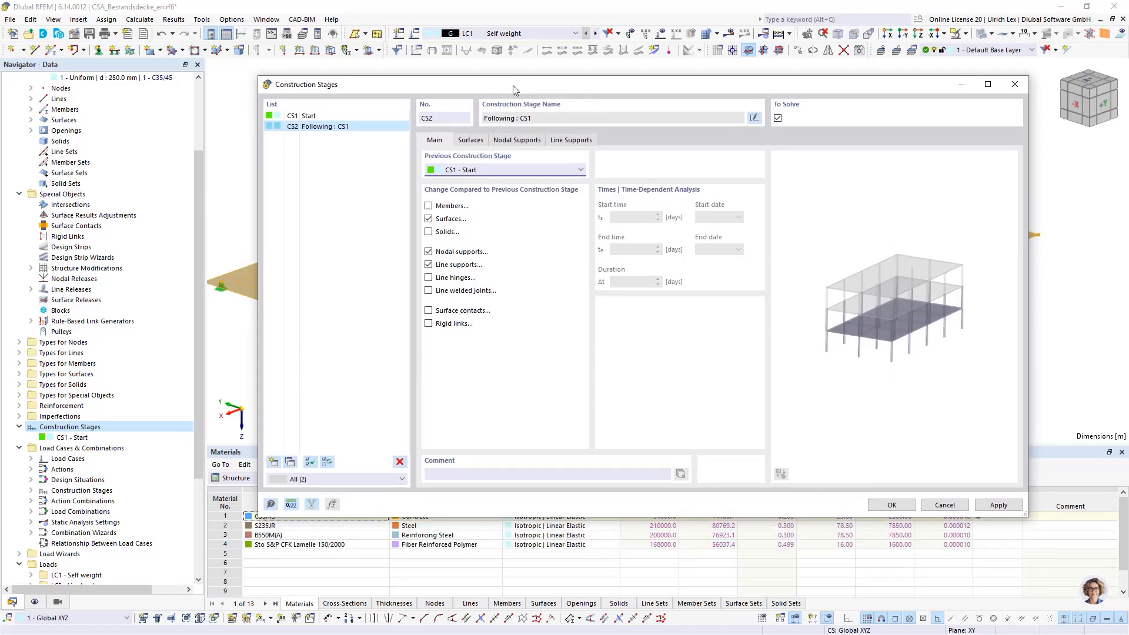
Step: Enable member changes in construction stage CS2 and add the strengthening beams, members 1-3, to the stage
{"action": "left_click", "coordinate": [433, 209]}
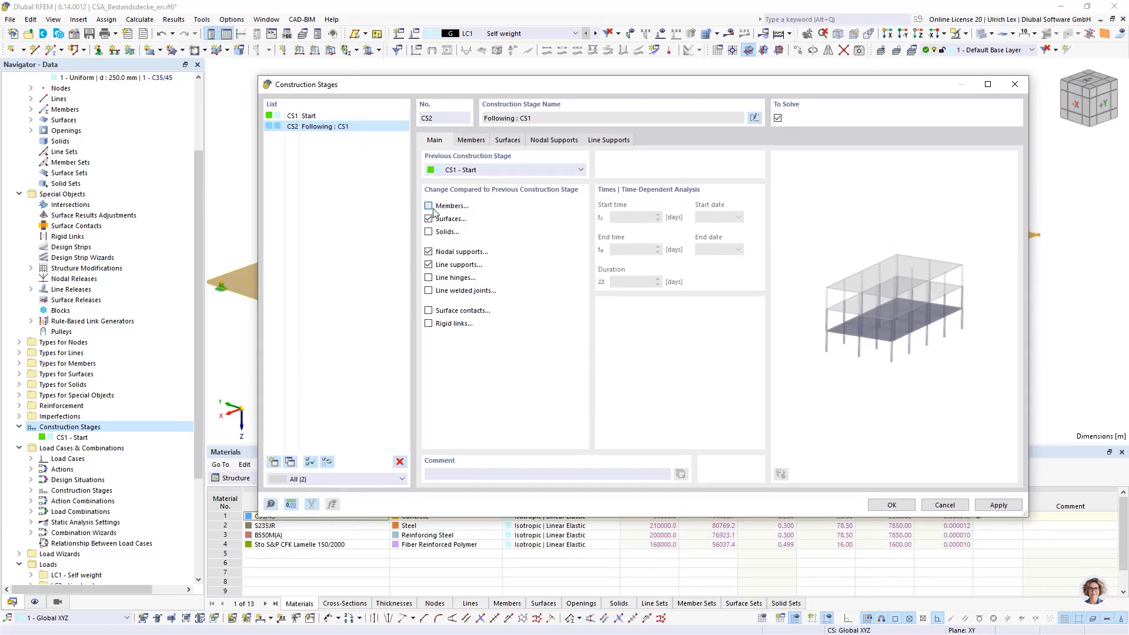
{"action": "left_click", "coordinate": [431, 213]}
{"action": "left_click", "coordinate": [474, 143]}
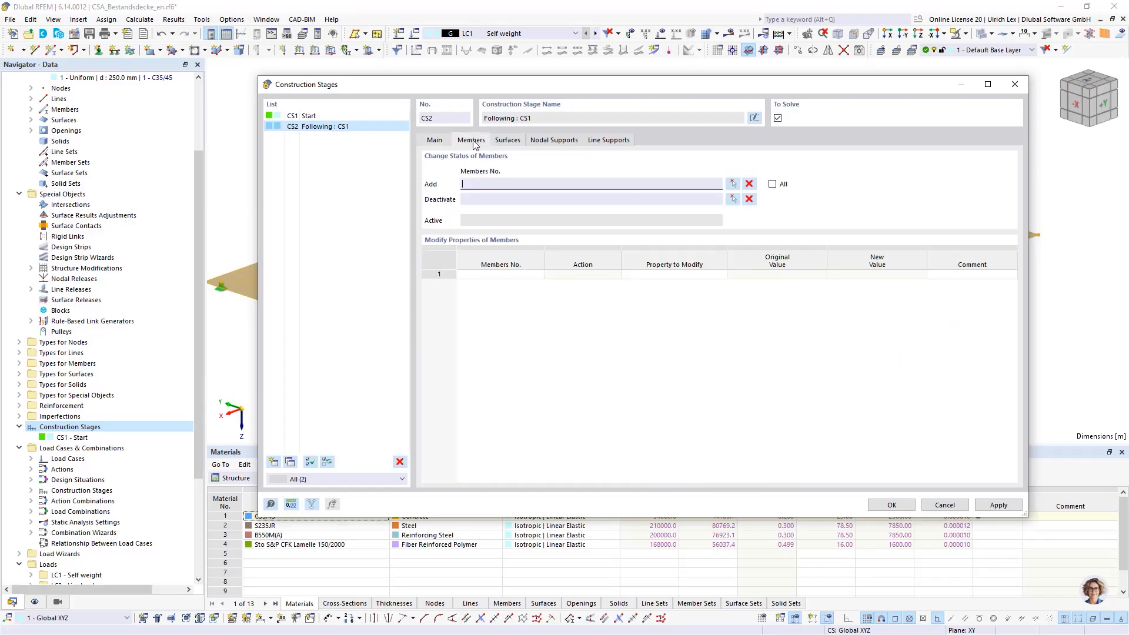
{"action": "left_click", "coordinate": [733, 183]}
{"action": "left_click", "coordinate": [774, 294]}
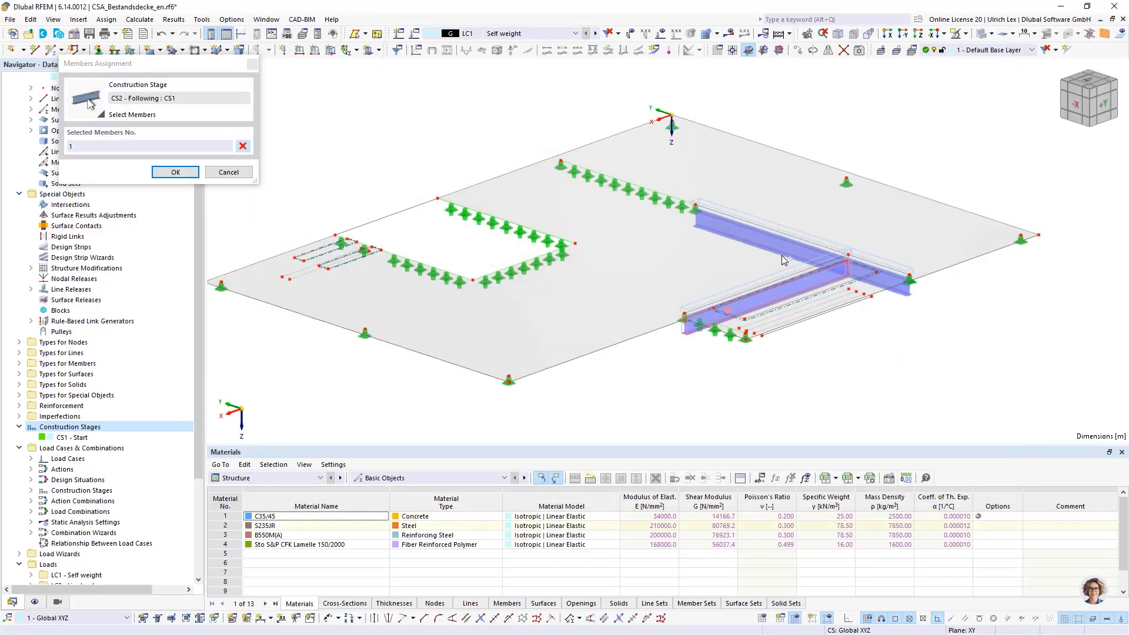
{"action": "left_click", "coordinate": [781, 250]}
{"action": "left_click", "coordinate": [882, 286]}
{"action": "left_click", "coordinate": [176, 172]}
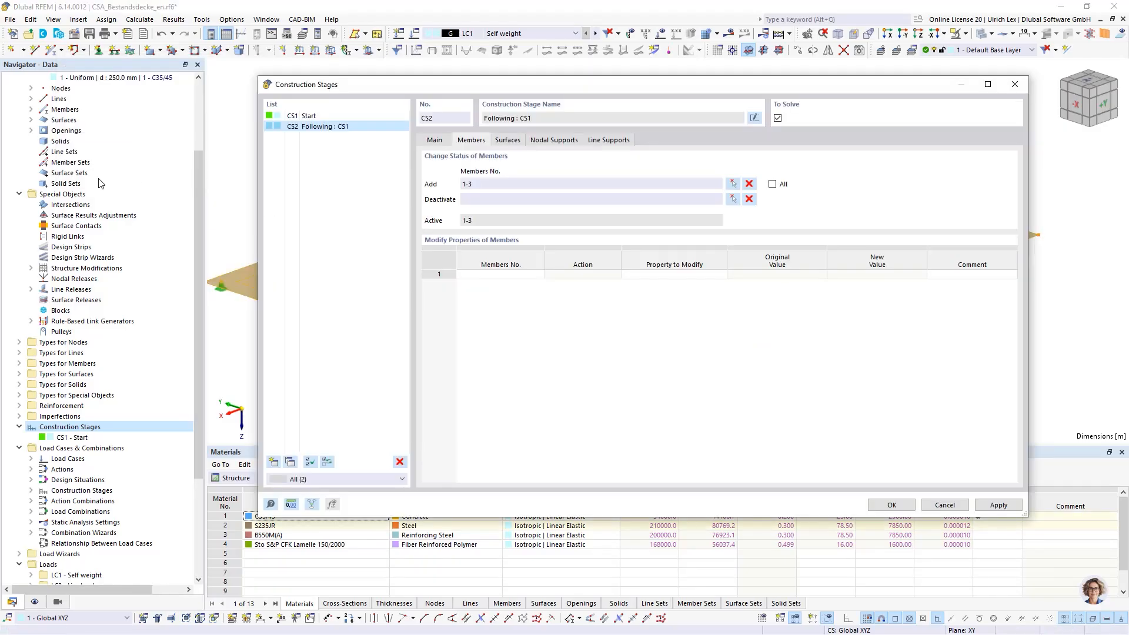
{"action": "left_click", "coordinate": [443, 142]}
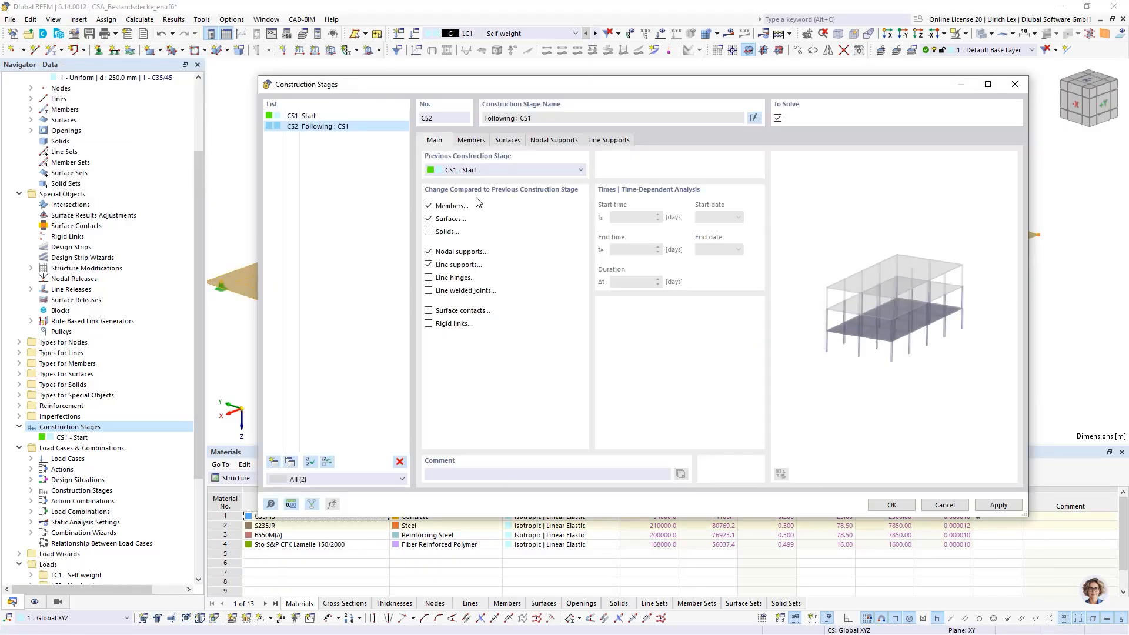
{"action": "left_click", "coordinate": [428, 218]}
{"action": "left_click", "coordinate": [428, 219]}
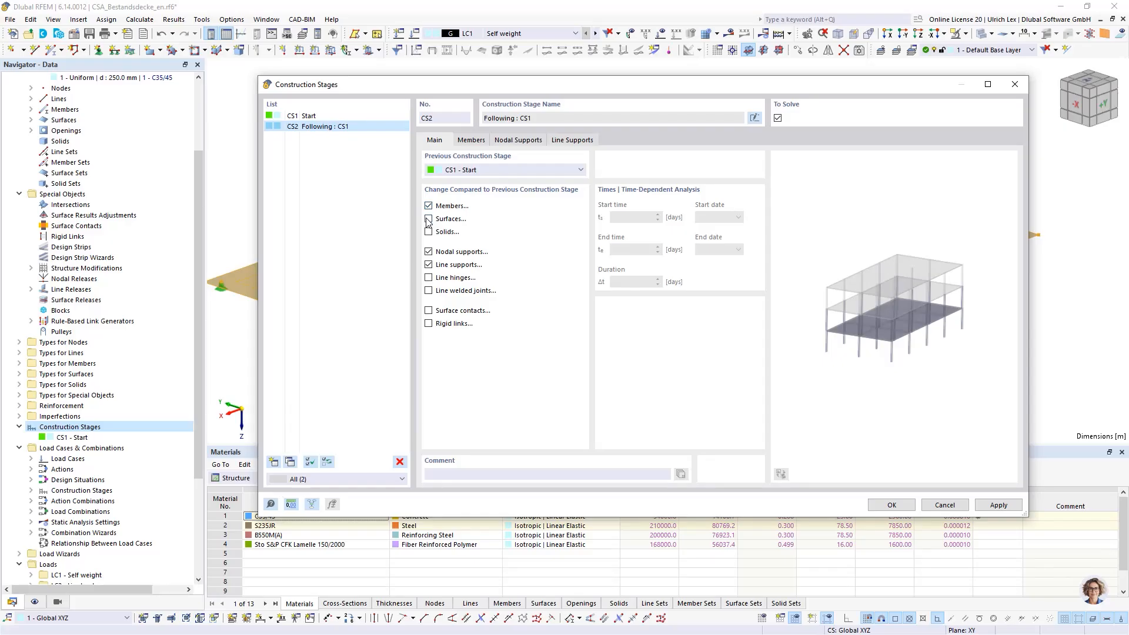
Step: Deactivate surfaces 2-4, the three small strip surfaces within the slab, in construction stage CS2
{"action": "left_click", "coordinate": [506, 140]}
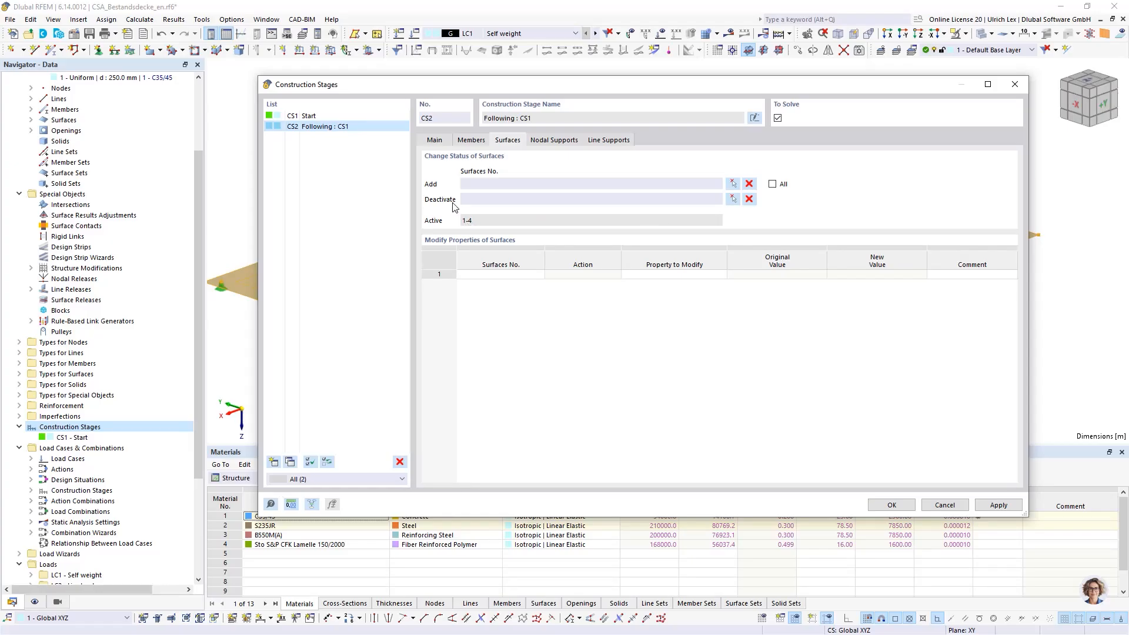
{"action": "left_click", "coordinate": [733, 200]}
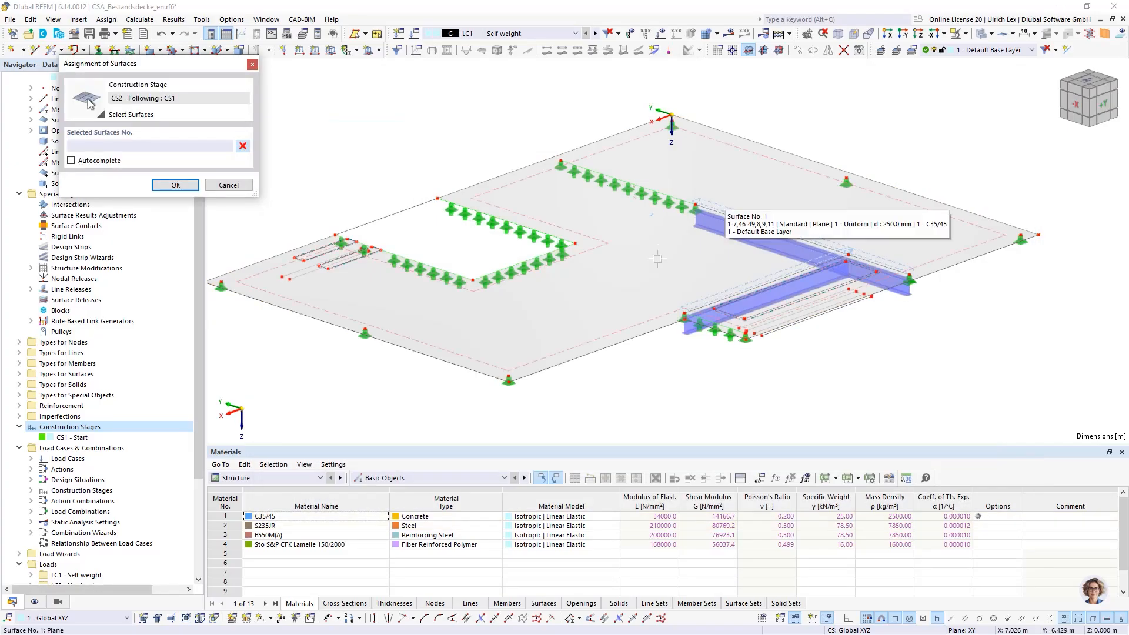
{"action": "scroll", "coordinate": [735, 291], "scroll_direction": "up", "scroll_amount": 3}
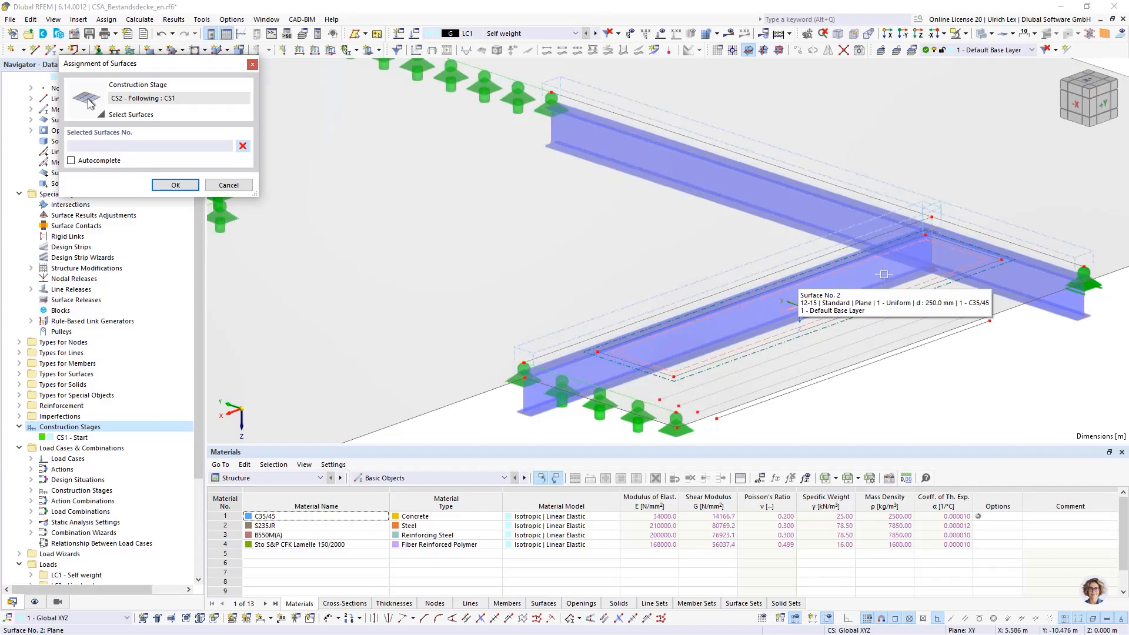
{"action": "left_click", "coordinate": [768, 303]}
{"action": "scroll", "coordinate": [768, 302], "scroll_direction": "down", "scroll_amount": 5}
{"action": "scroll", "coordinate": [366, 247], "scroll_direction": "up", "scroll_amount": 5}
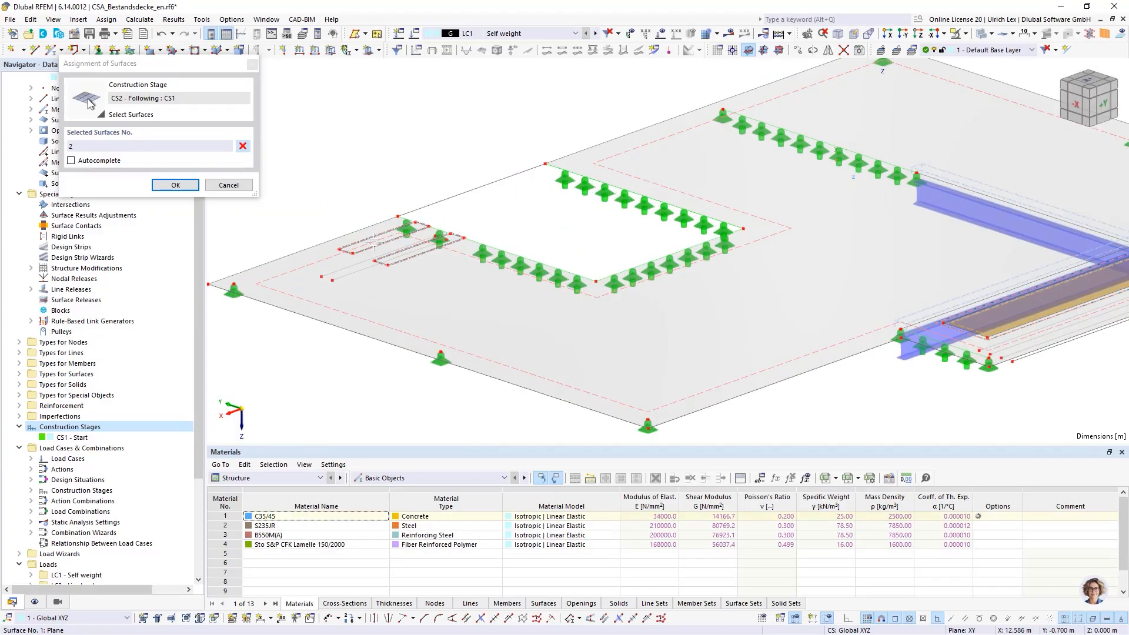
{"action": "left_click", "coordinate": [358, 246]}
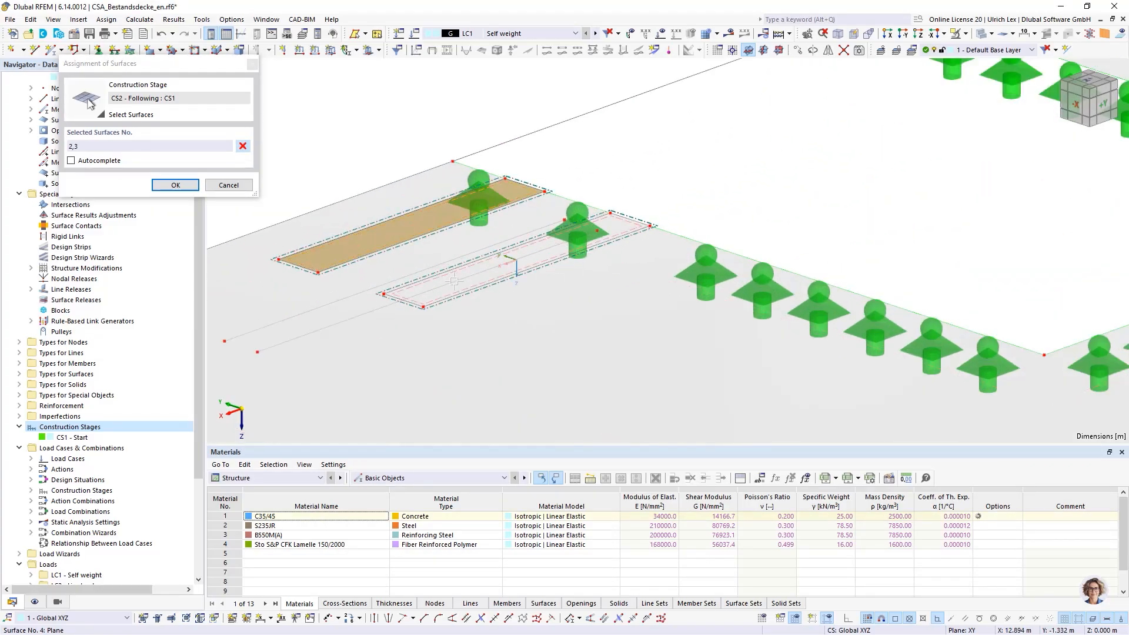
{"action": "left_click", "coordinate": [459, 272]}
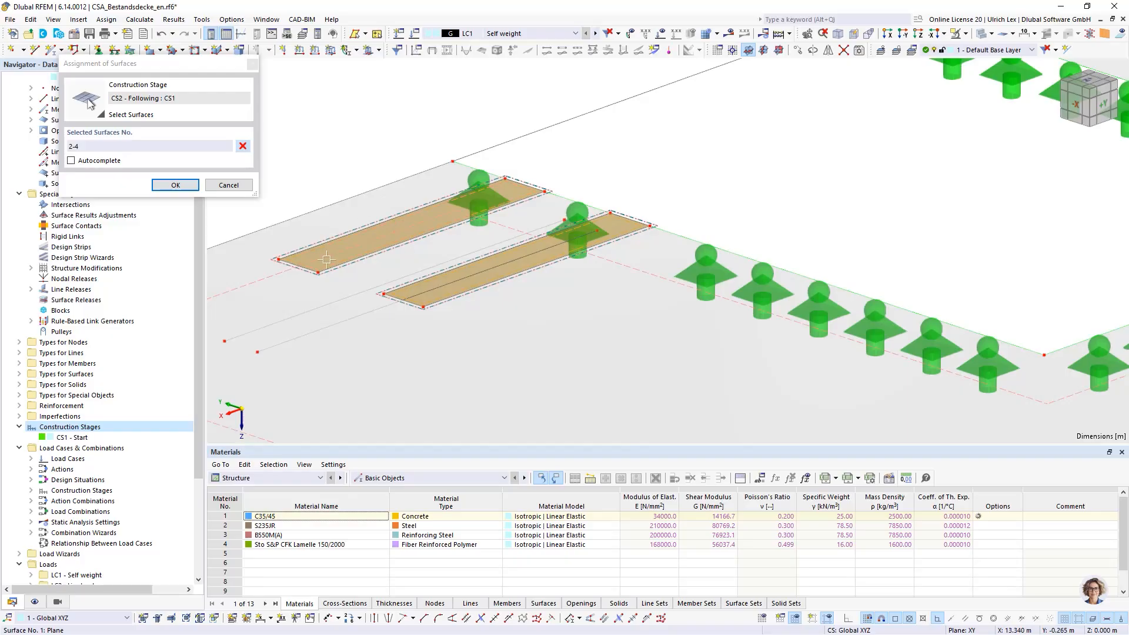
{"action": "left_click", "coordinate": [176, 186]}
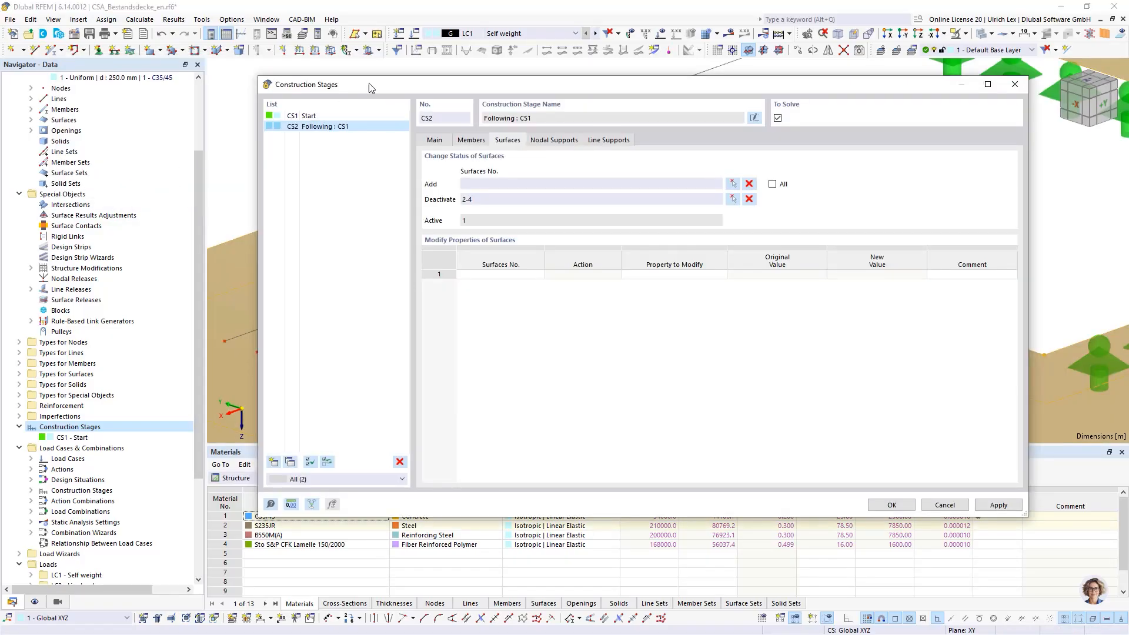
Step: Compare the supported nodes of CS1 and CS2, and add node 76 at the beam end to the nodal supports of CS2
{"action": "left_click", "coordinate": [554, 140]}
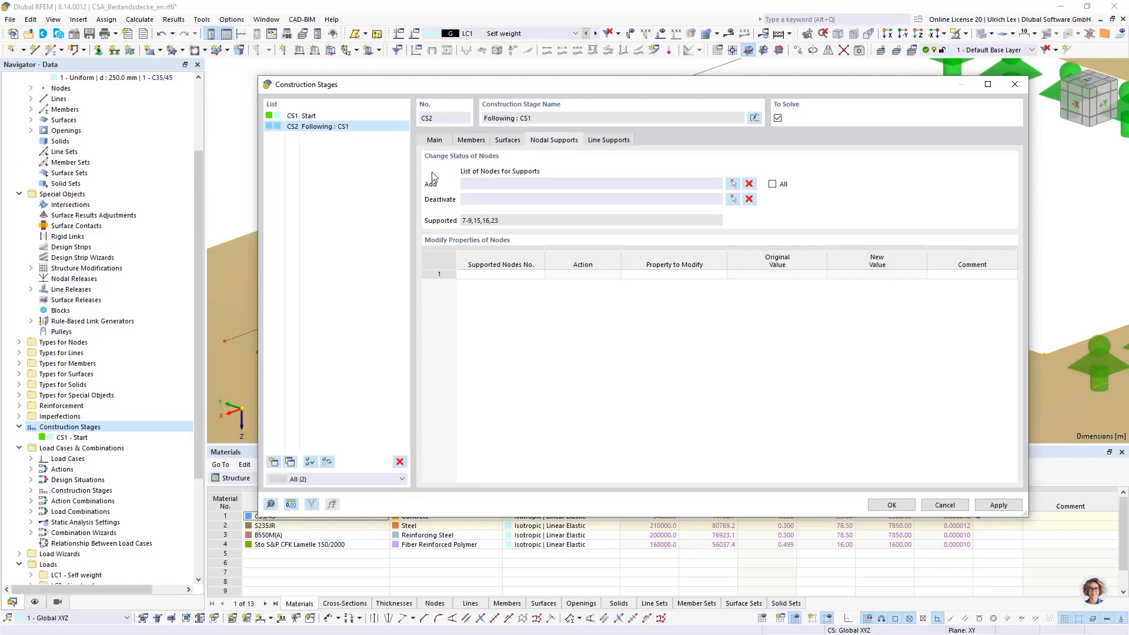
{"action": "left_click", "coordinate": [318, 117]}
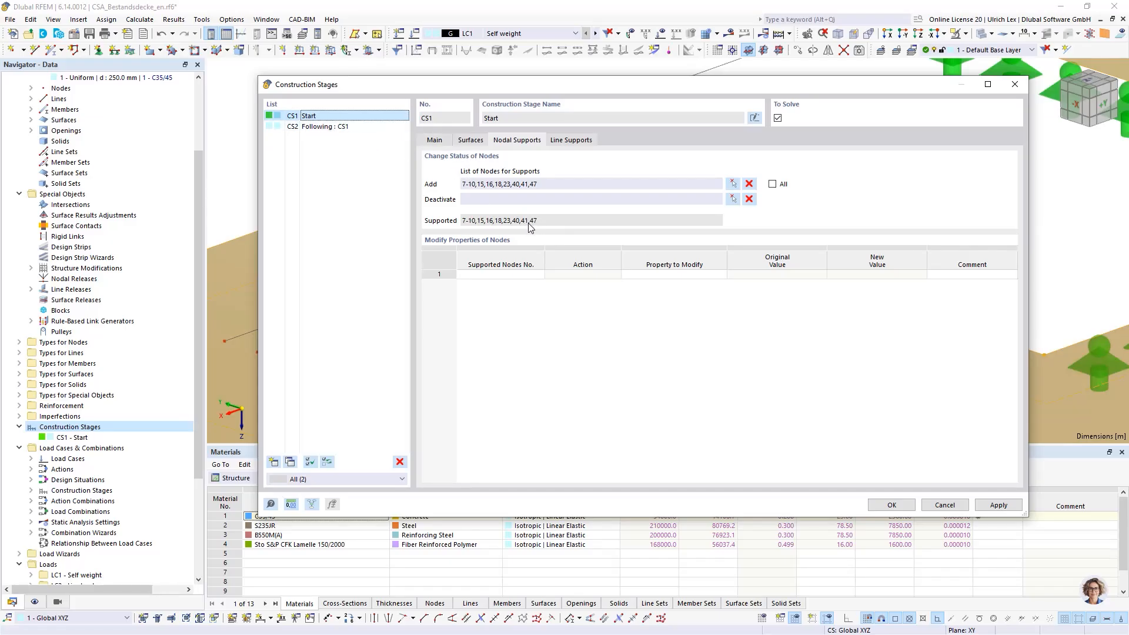
{"action": "left_click", "coordinate": [338, 133]}
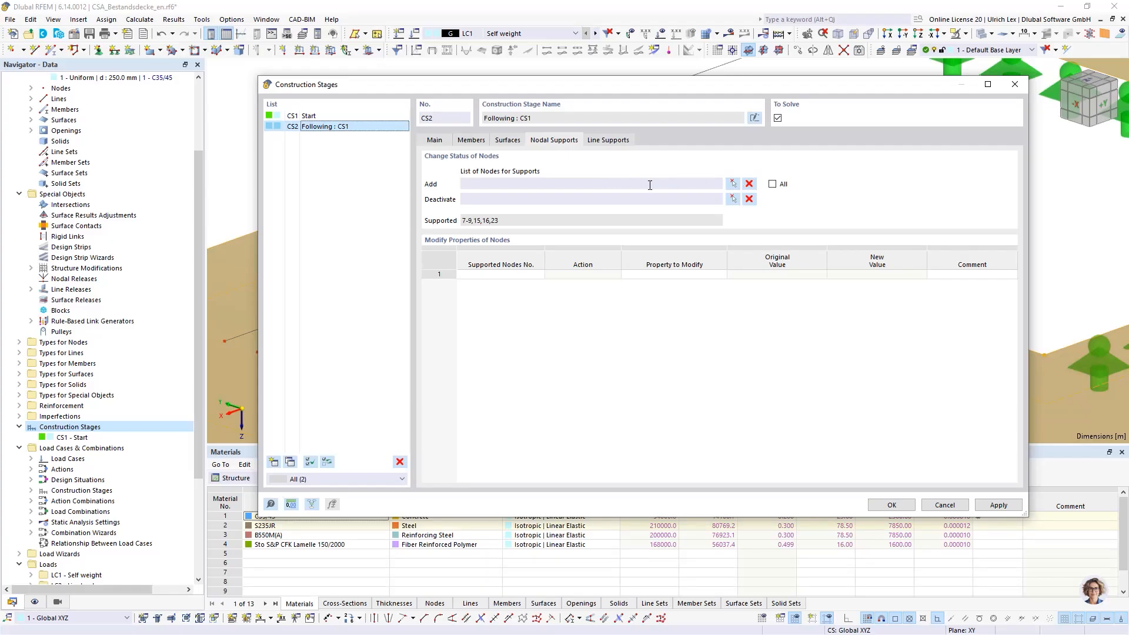
{"action": "left_click", "coordinate": [733, 184]}
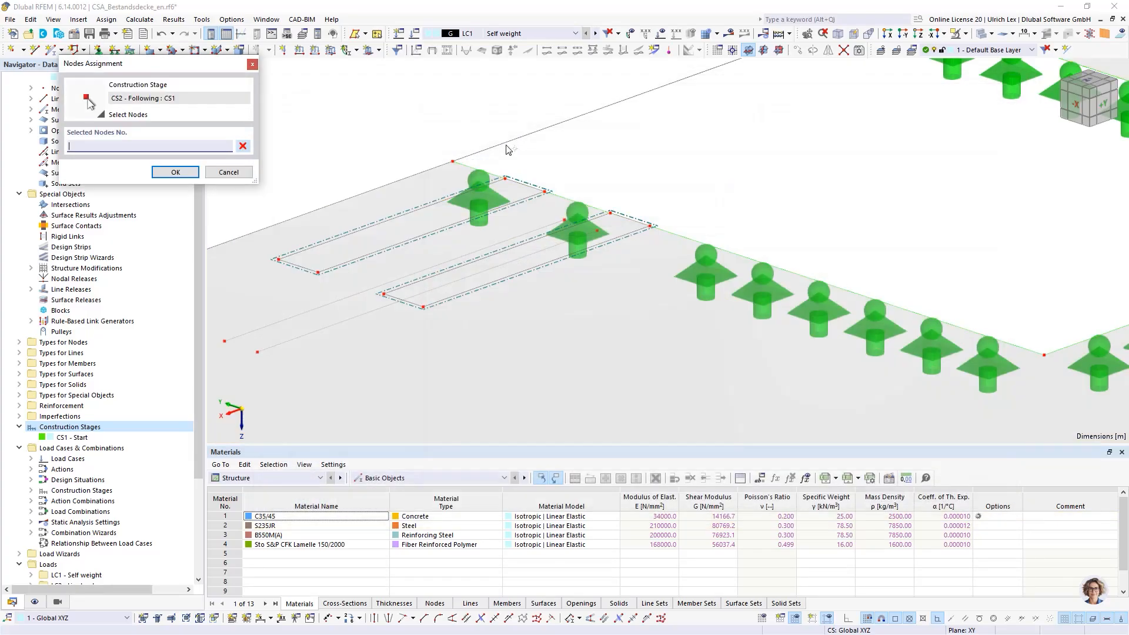
{"action": "scroll", "coordinate": [600, 147], "scroll_direction": "up", "scroll_amount": 4}
{"action": "scroll", "coordinate": [600, 147], "scroll_direction": "down", "scroll_amount": 4}
{"action": "scroll", "coordinate": [776, 182], "scroll_direction": "up", "scroll_amount": 2}
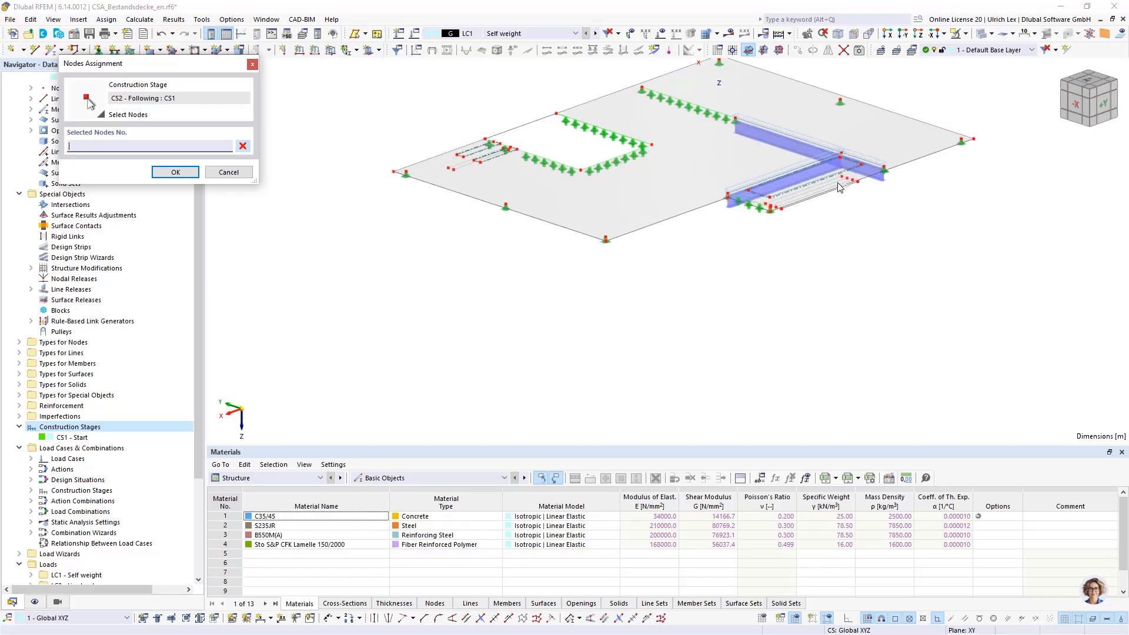
{"action": "scroll", "coordinate": [891, 167], "scroll_direction": "up", "scroll_amount": 5}
{"action": "scroll", "coordinate": [990, 129], "scroll_direction": "up", "scroll_amount": 5}
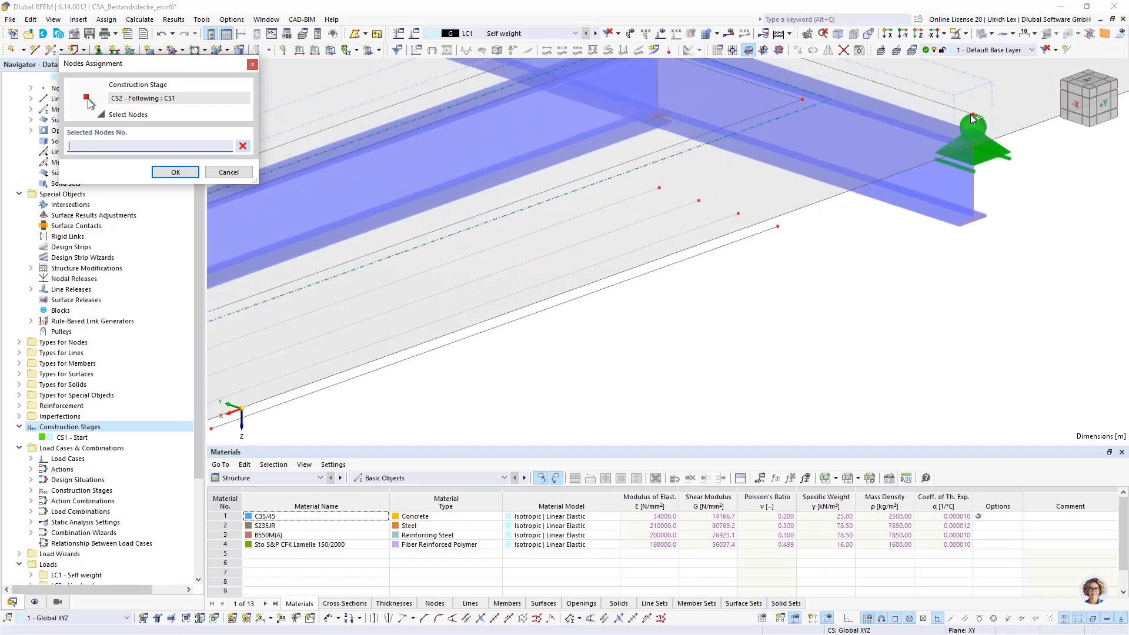
{"action": "left_click", "coordinate": [971, 114]}
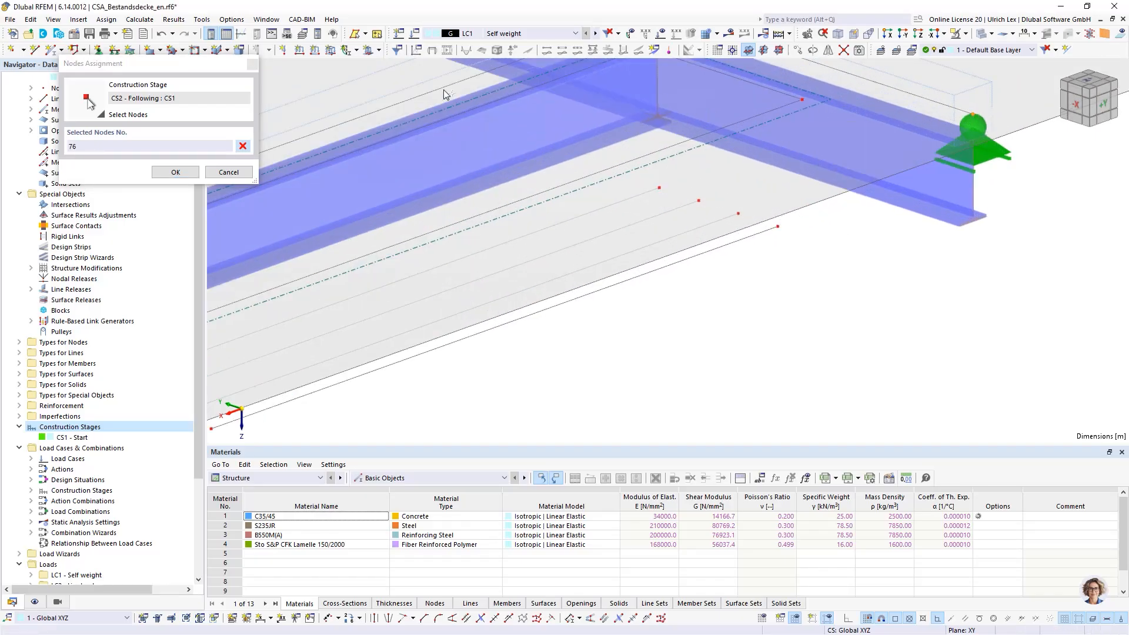
{"action": "left_click", "coordinate": [177, 172]}
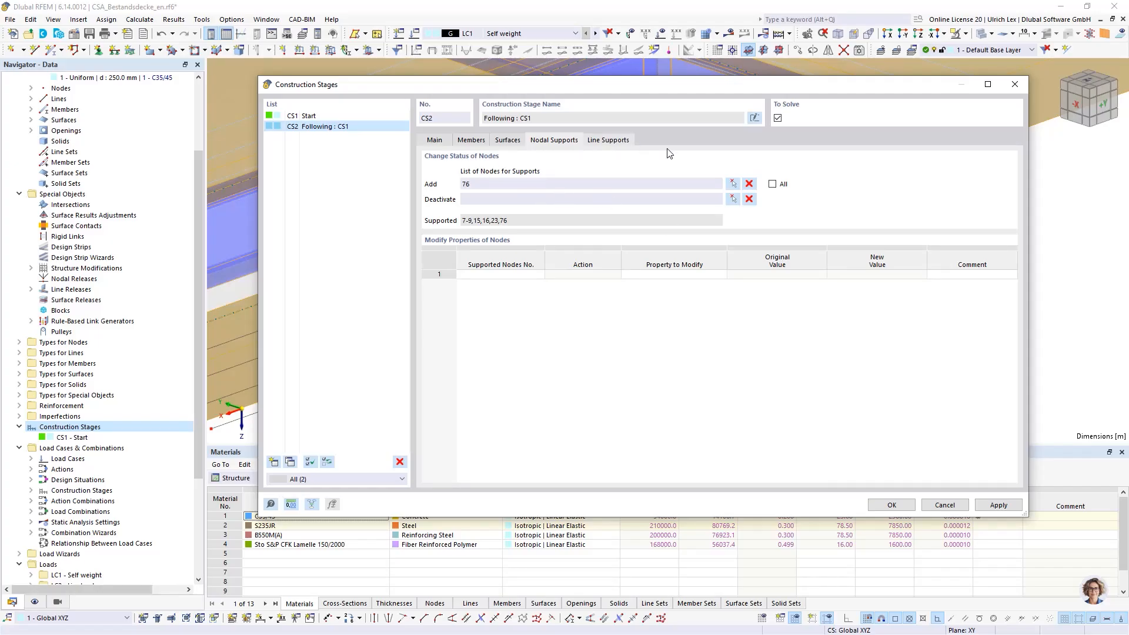
Step: Deactivate the nodal supports at nodes 10, 18, 40, 41 and 47 in construction stage CS2
{"action": "left_click", "coordinate": [734, 200]}
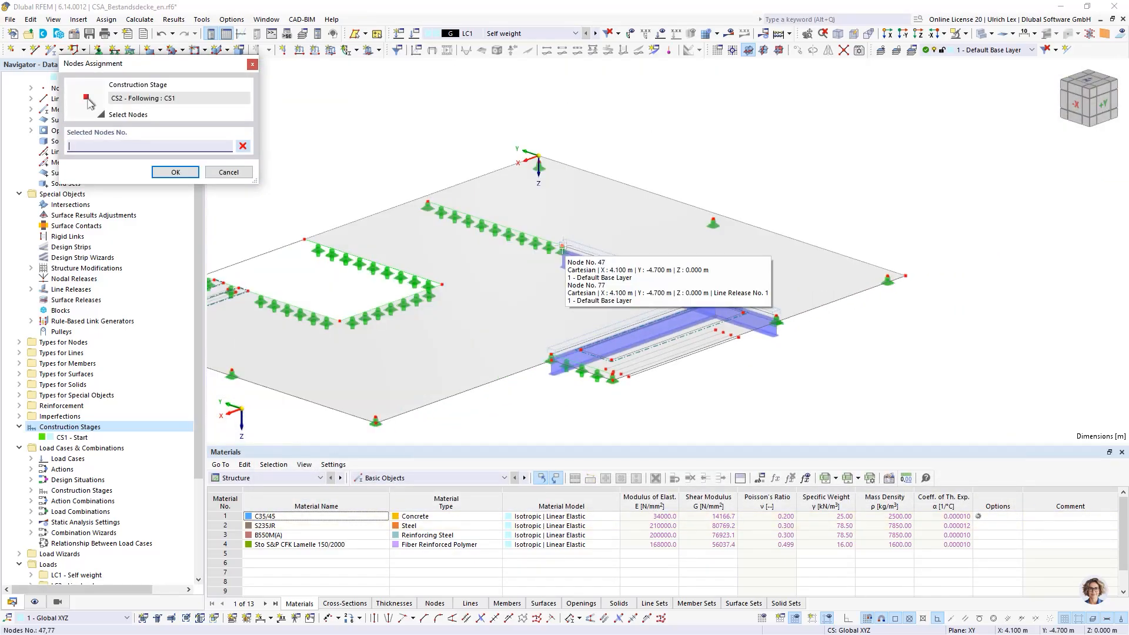
{"action": "left_click", "coordinate": [566, 252]}
{"action": "left_click", "coordinate": [428, 203]}
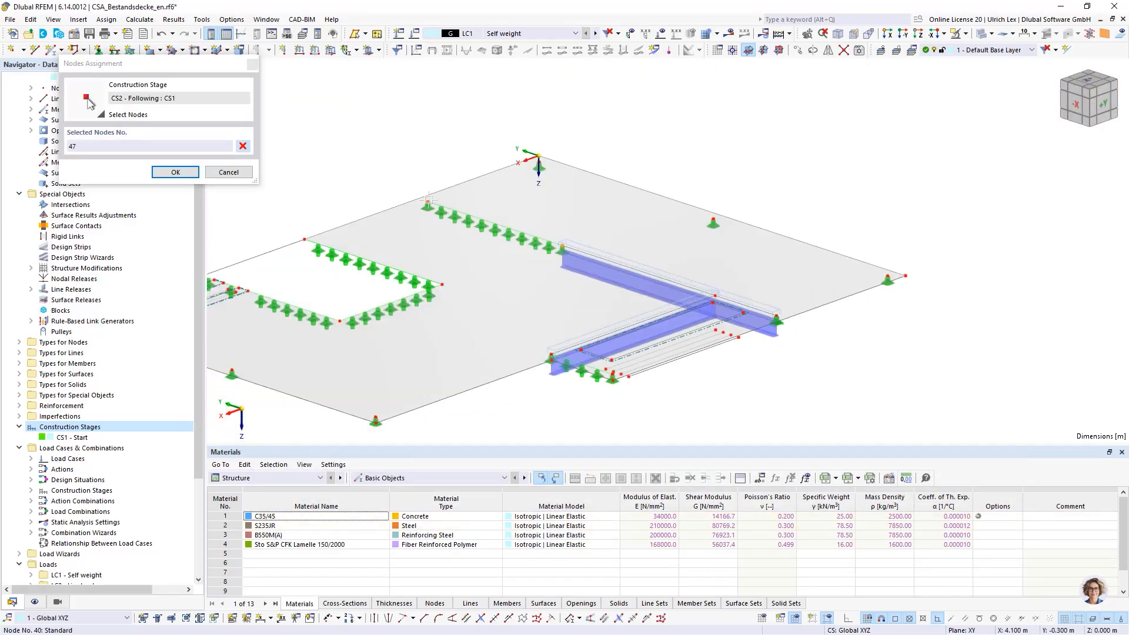
{"action": "scroll", "coordinate": [616, 175], "scroll_direction": "down", "scroll_amount": 2}
{"action": "scroll", "coordinate": [403, 231], "scroll_direction": "up", "scroll_amount": 5}
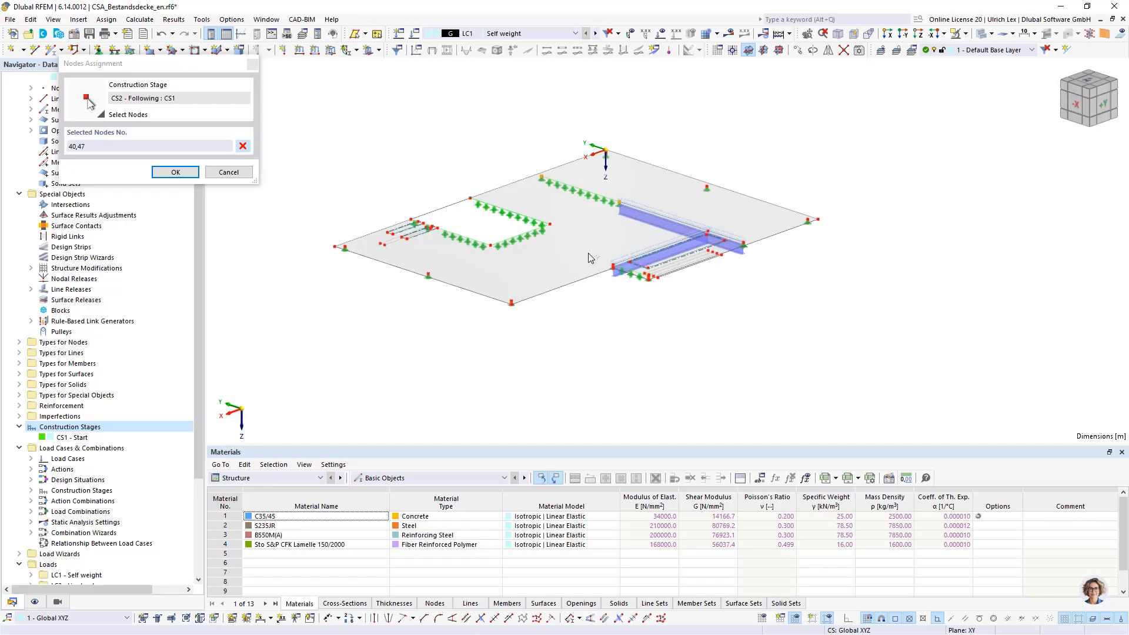
{"action": "left_click", "coordinate": [483, 213]}
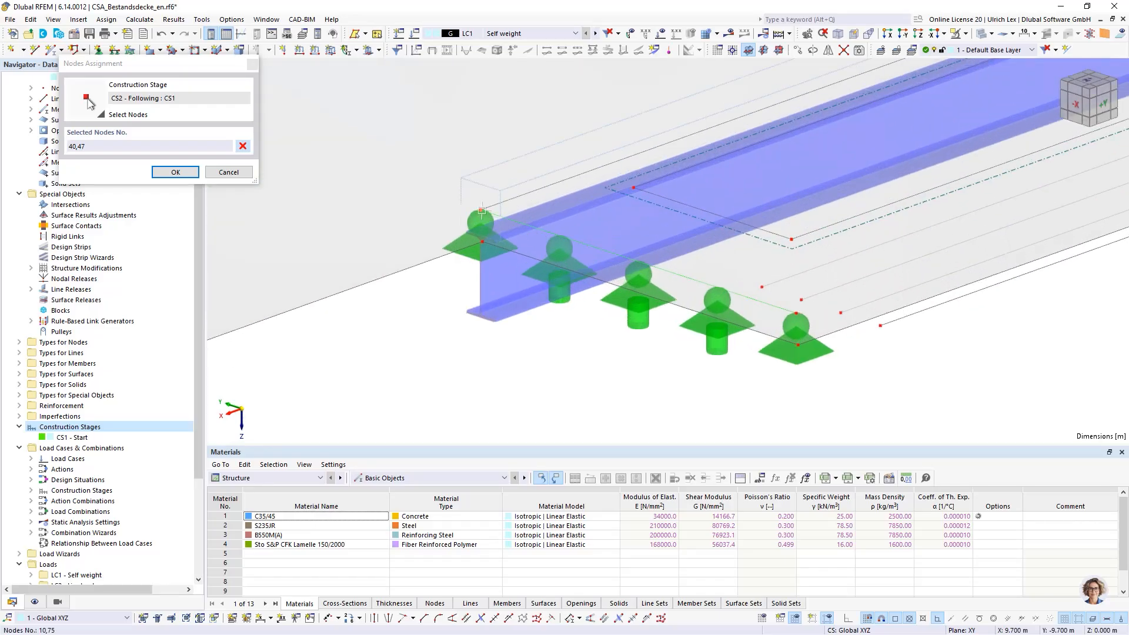
{"action": "left_click", "coordinate": [795, 315]}
{"action": "scroll", "coordinate": [795, 316], "scroll_direction": "down", "scroll_amount": 4}
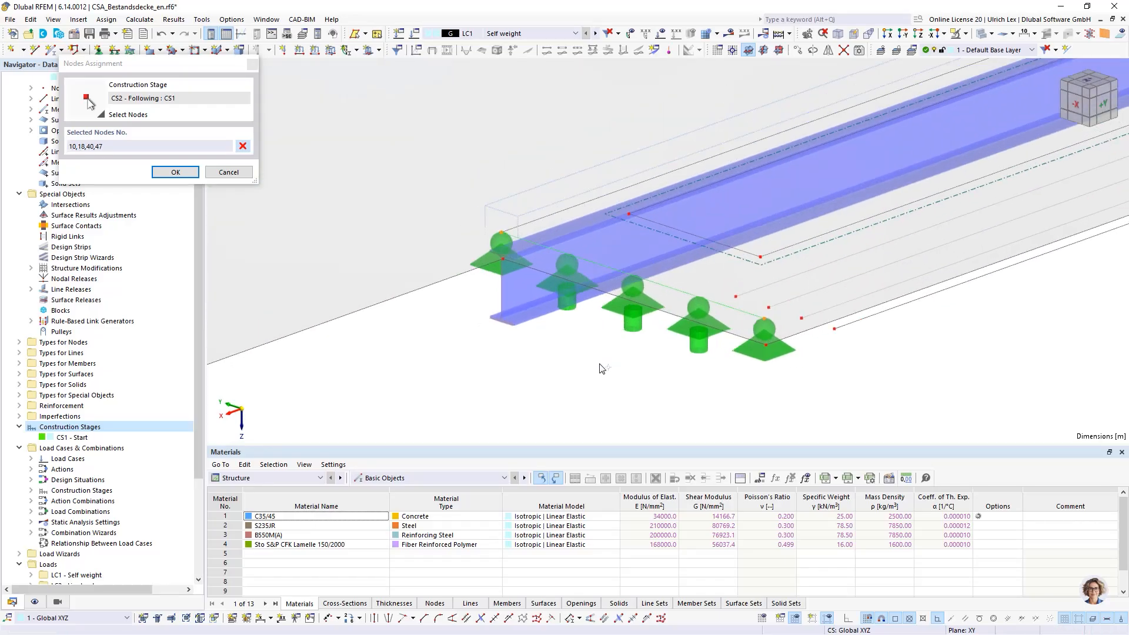
{"action": "scroll", "coordinate": [936, 254], "scroll_direction": "up", "scroll_amount": 5}
{"action": "scroll", "coordinate": [937, 254], "scroll_direction": "up", "scroll_amount": 3}
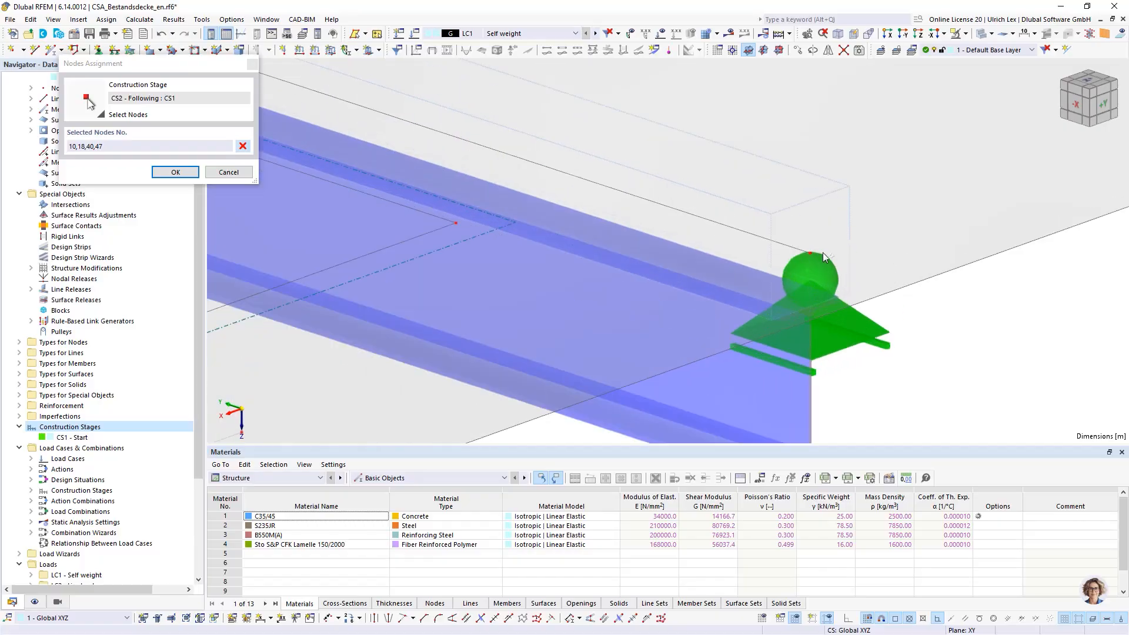
{"action": "left_click", "coordinate": [810, 254]}
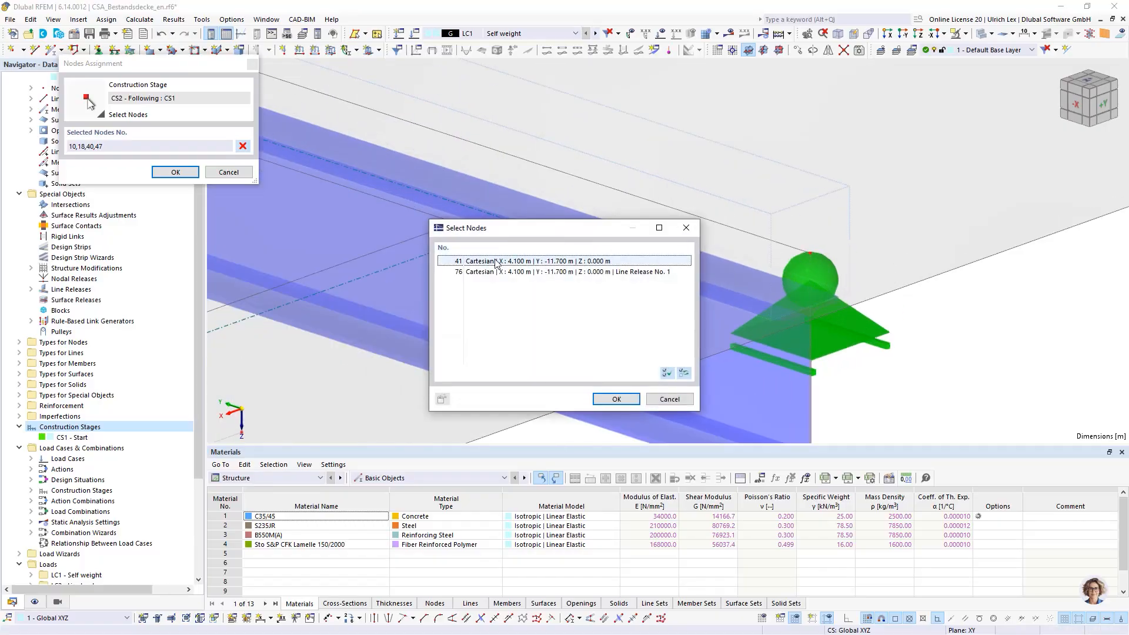
{"action": "left_click", "coordinate": [617, 399]}
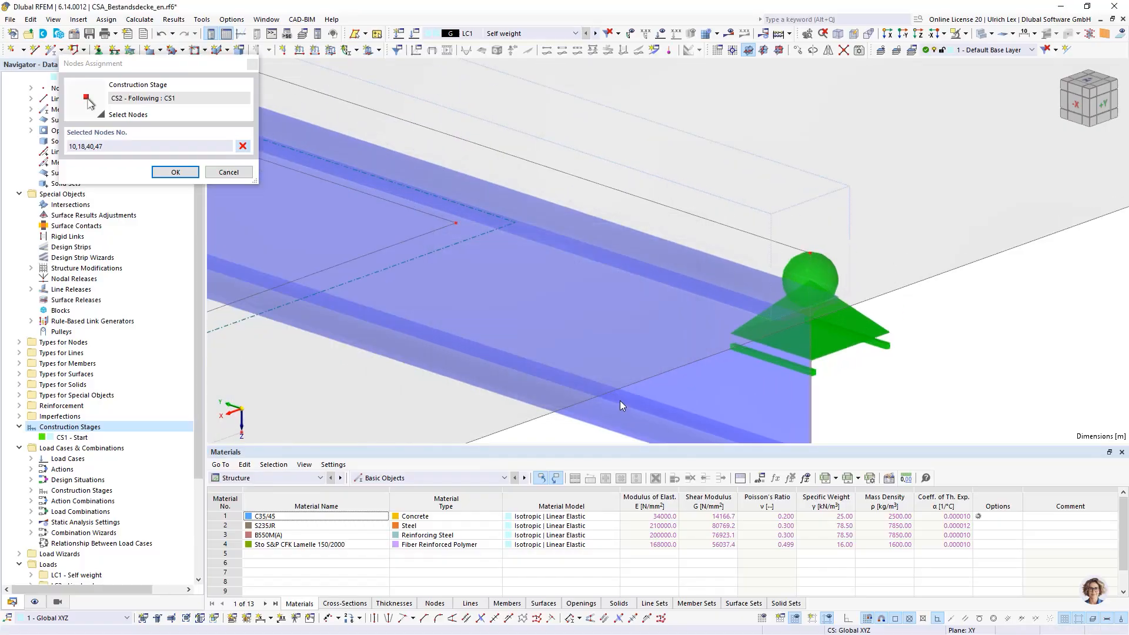
{"action": "left_click", "coordinate": [160, 172]}
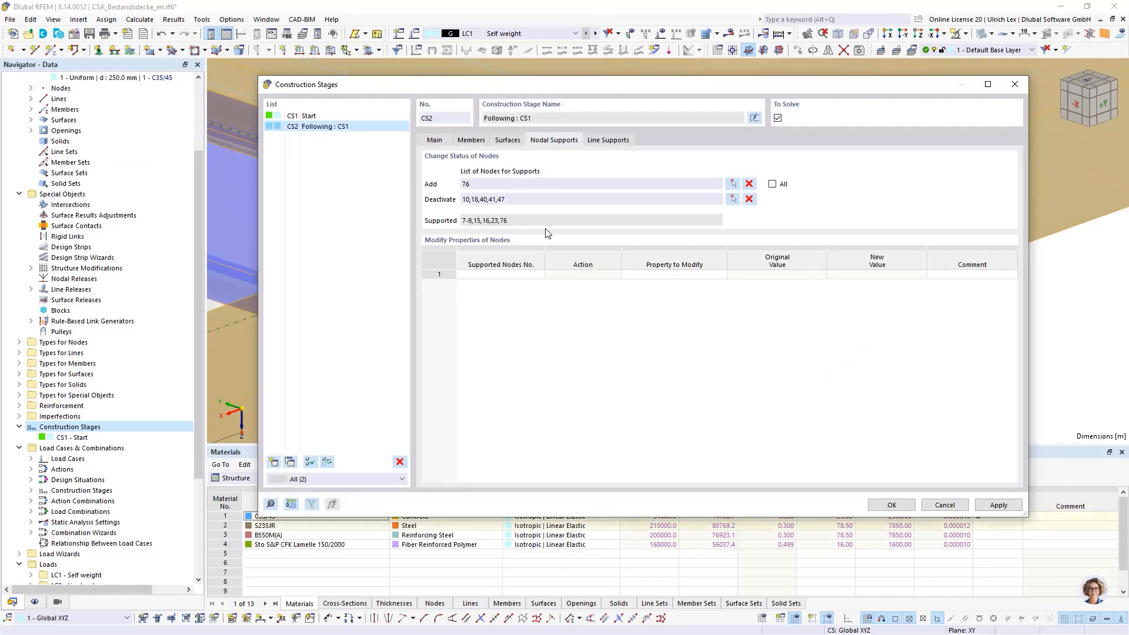
Step: Add the line supports on line 42 beyond the beam end and line 41 at the slab edge to construction stage CS2
{"action": "left_click", "coordinate": [618, 142]}
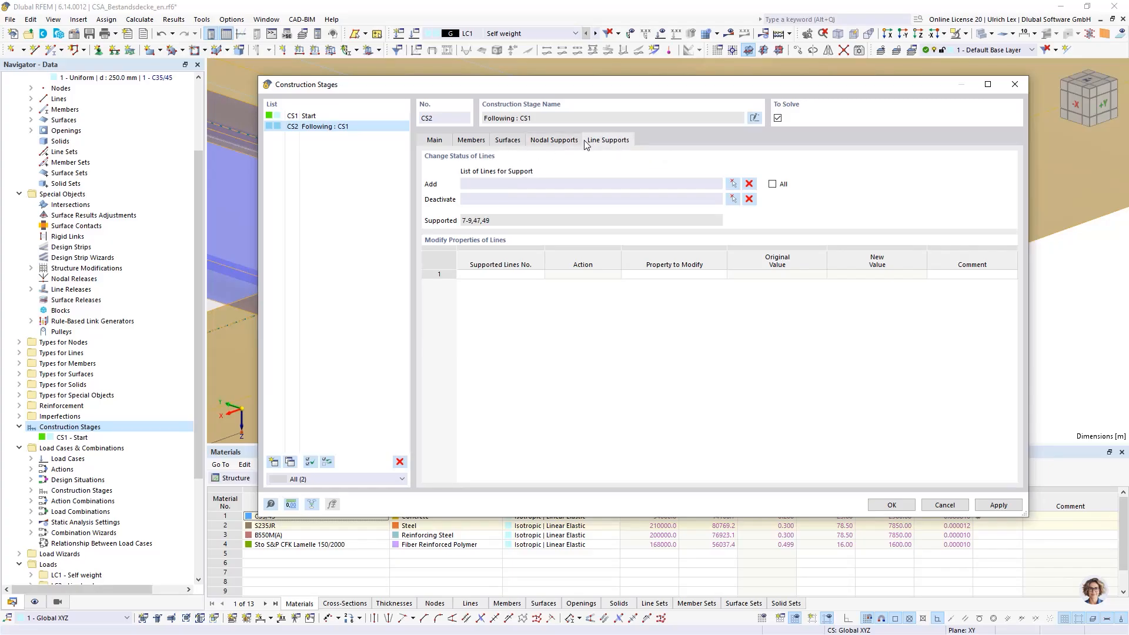
{"action": "left_click", "coordinate": [734, 187]}
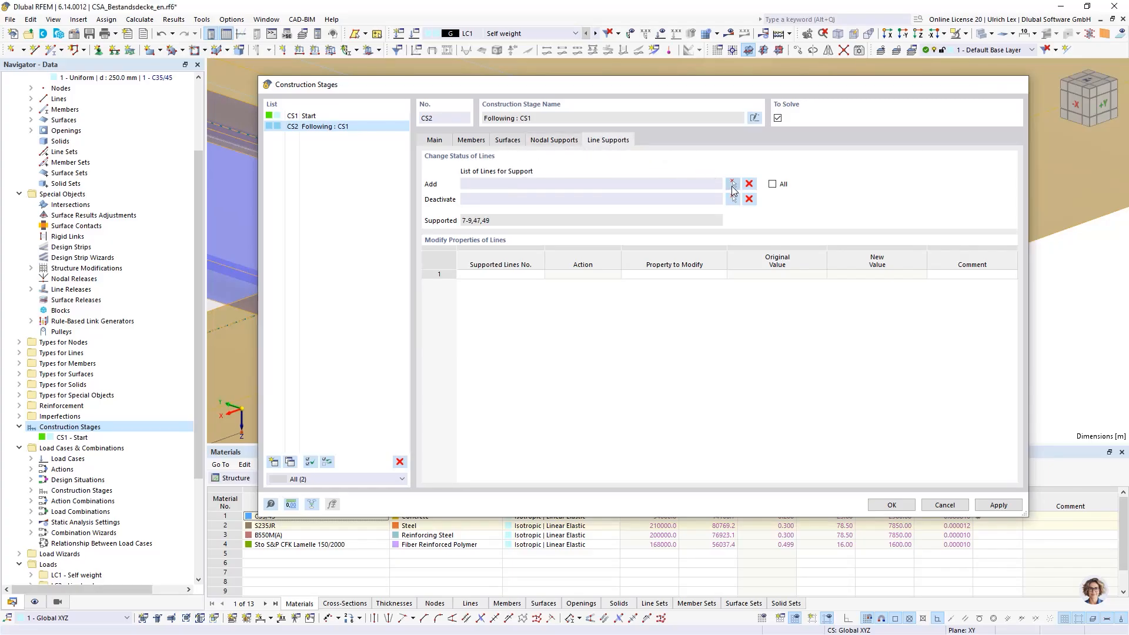
{"action": "scroll", "coordinate": [654, 364], "scroll_direction": "up", "scroll_amount": 5}
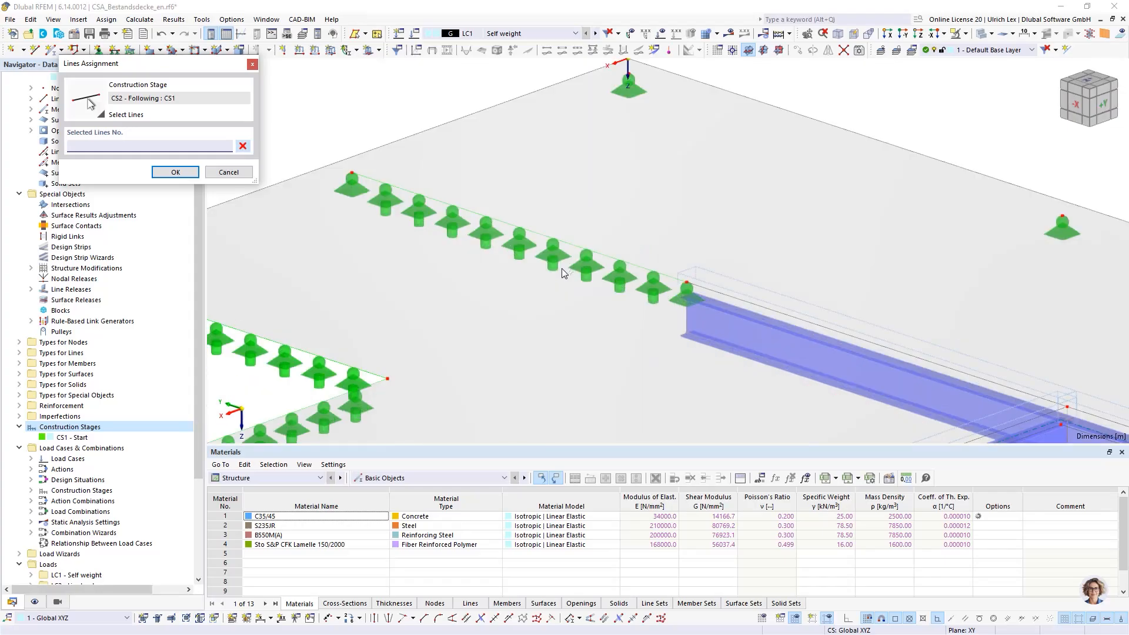
{"action": "left_click", "coordinate": [438, 220]}
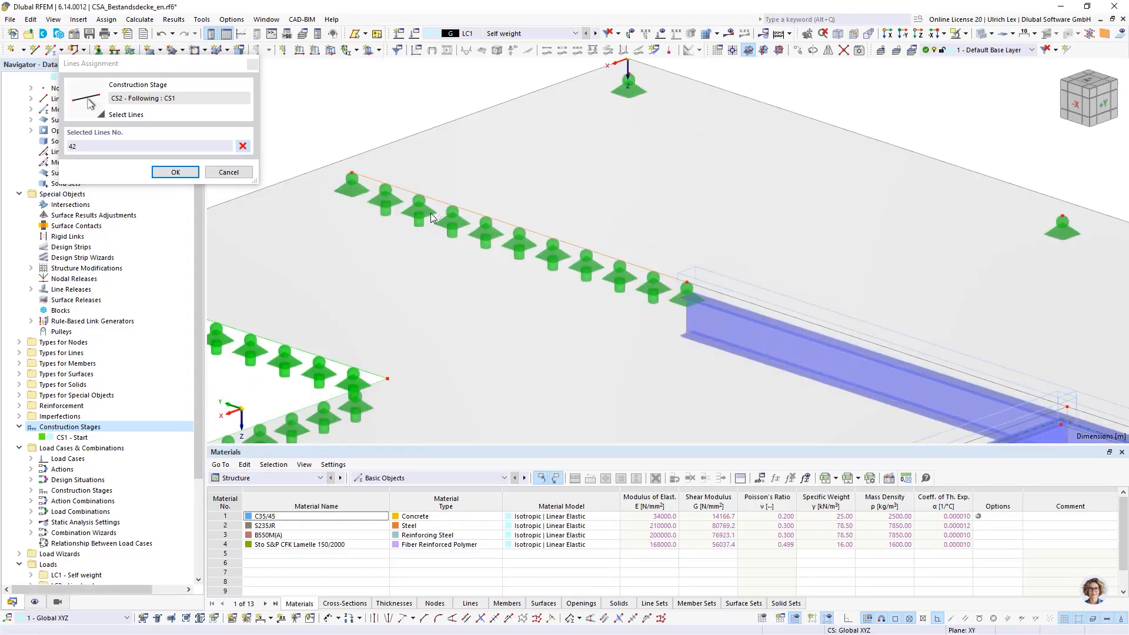
{"action": "scroll", "coordinate": [723, 228], "scroll_direction": "down", "scroll_amount": 3}
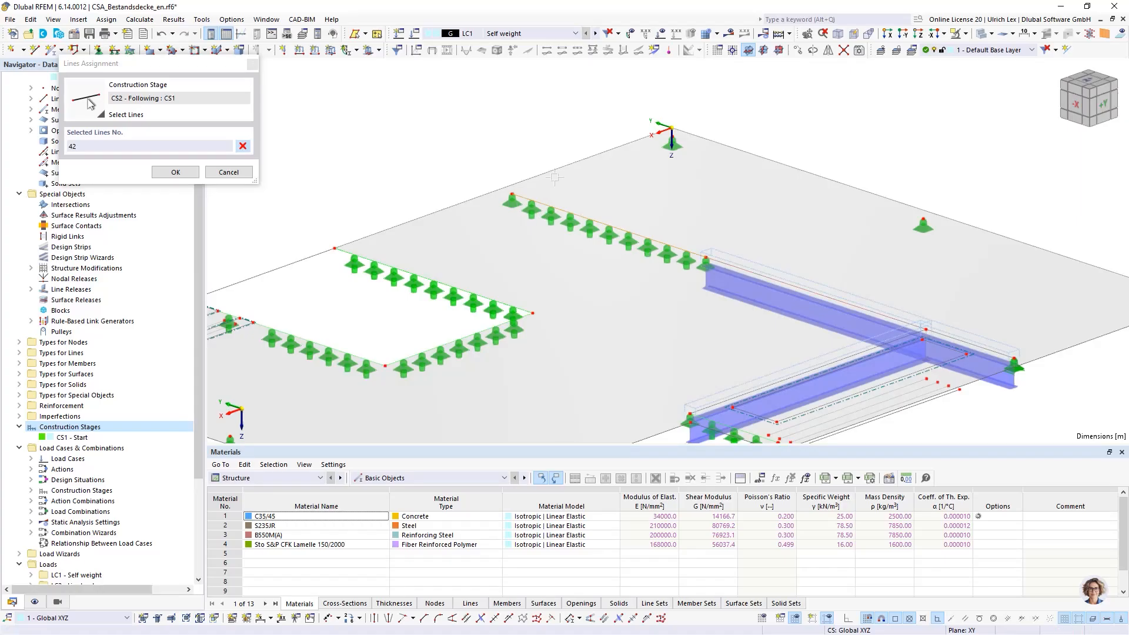
{"action": "scroll", "coordinate": [657, 212], "scroll_direction": "up", "scroll_amount": 5}
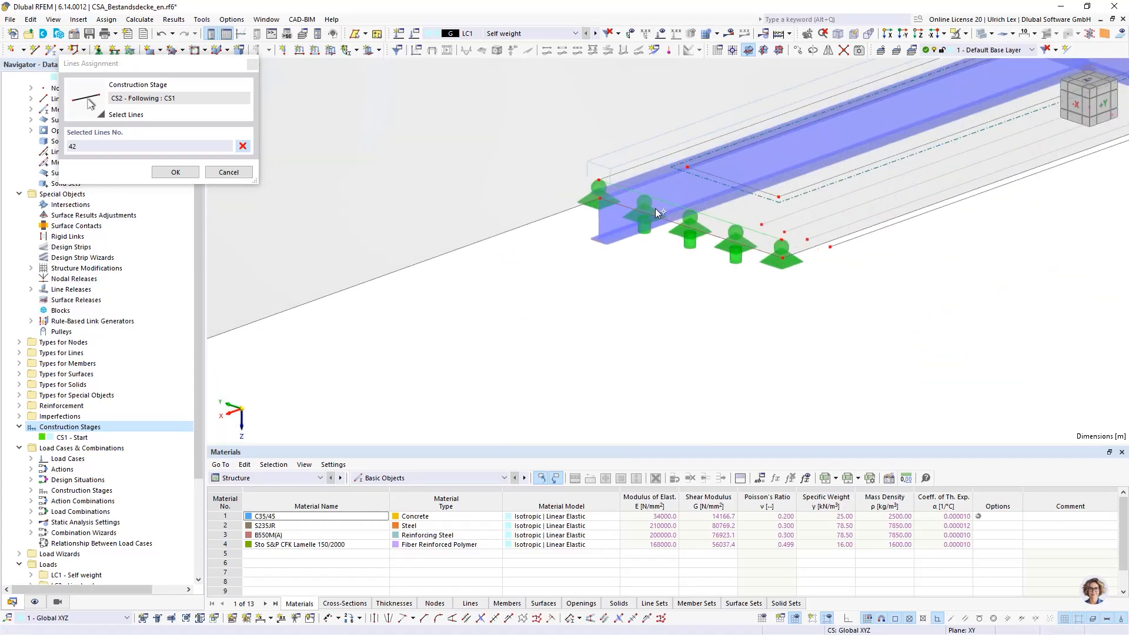
{"action": "left_click", "coordinate": [705, 215]}
{"action": "left_click", "coordinate": [176, 172]}
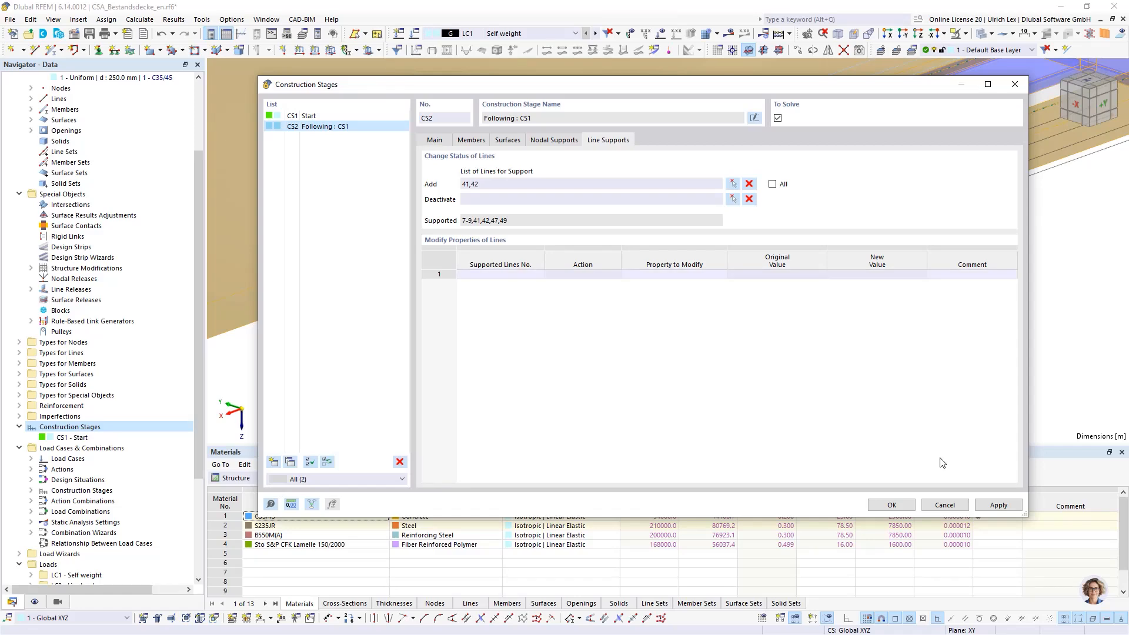
{"action": "left_click", "coordinate": [906, 507]}
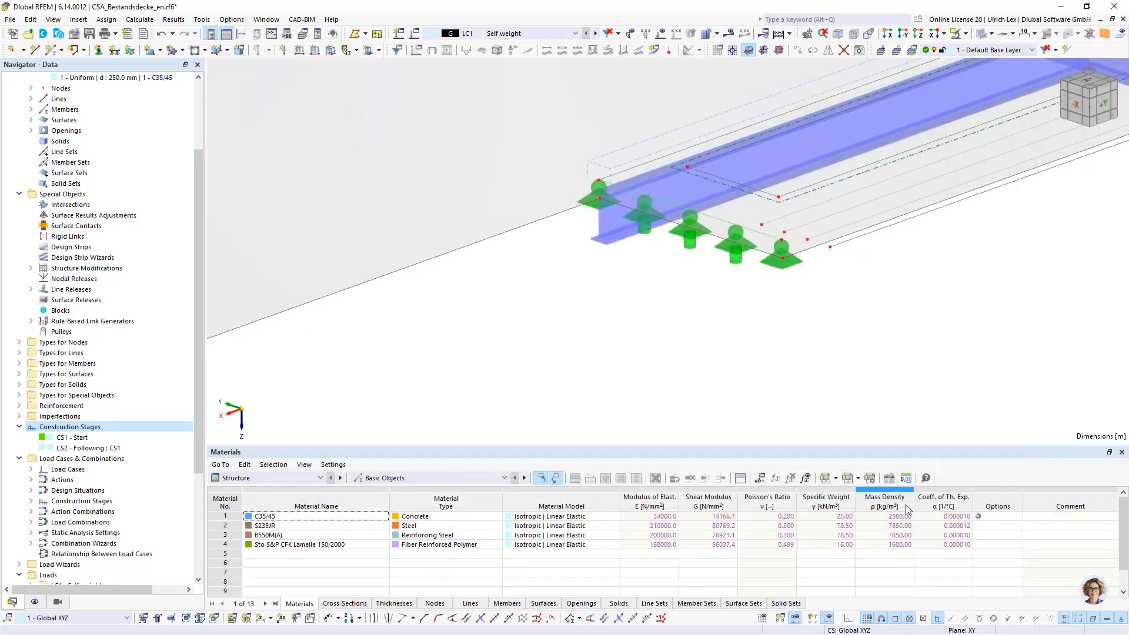
Step: Display construction stage CS1 in the model and examine its slab surfaces and supports
{"action": "left_click", "coordinate": [573, 34]}
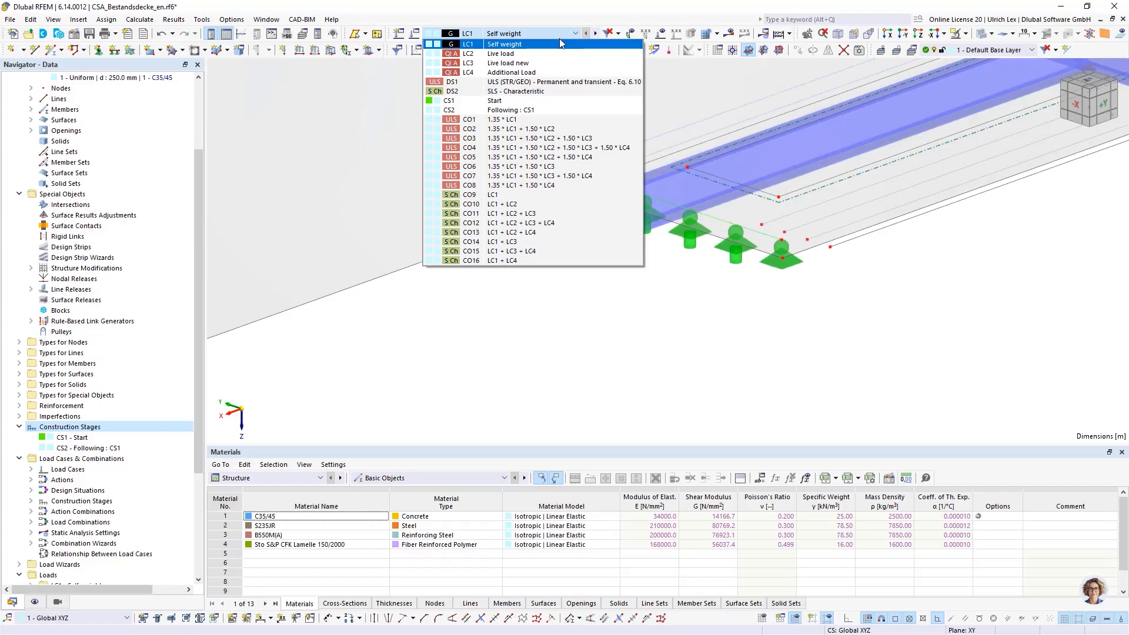
{"action": "left_click", "coordinate": [462, 106]}
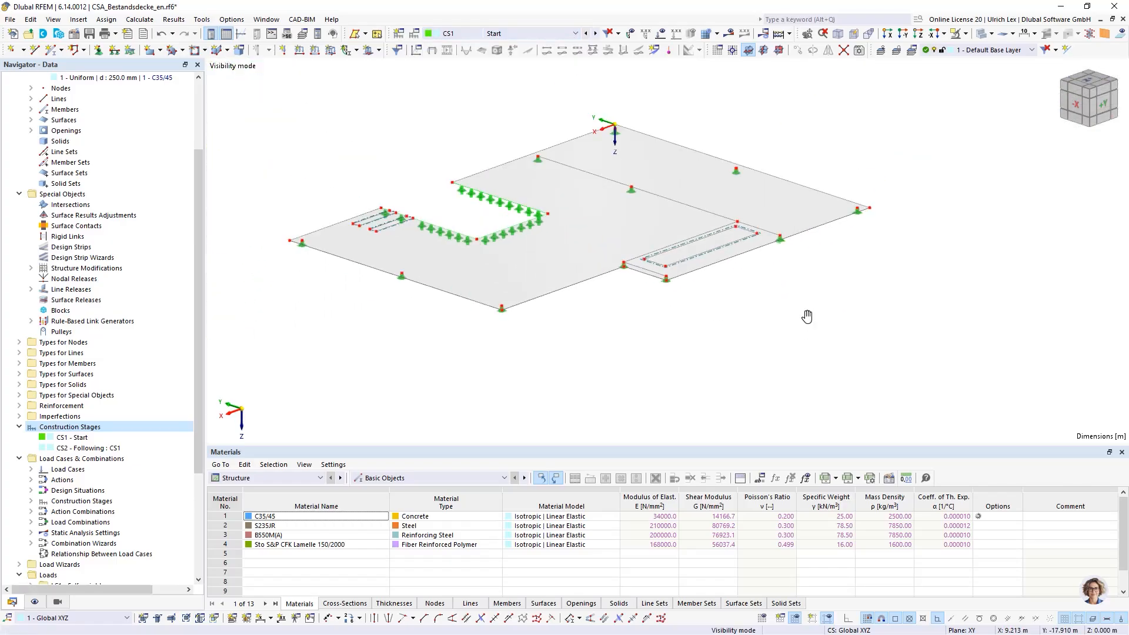
{"action": "middle_click_drag", "start_coordinate": [806, 315], "coordinate": [617, 345], "text": "ctrl"}
{"action": "middle_click_drag", "start_coordinate": [623, 341], "coordinate": [631, 337], "text": "ctrl"}
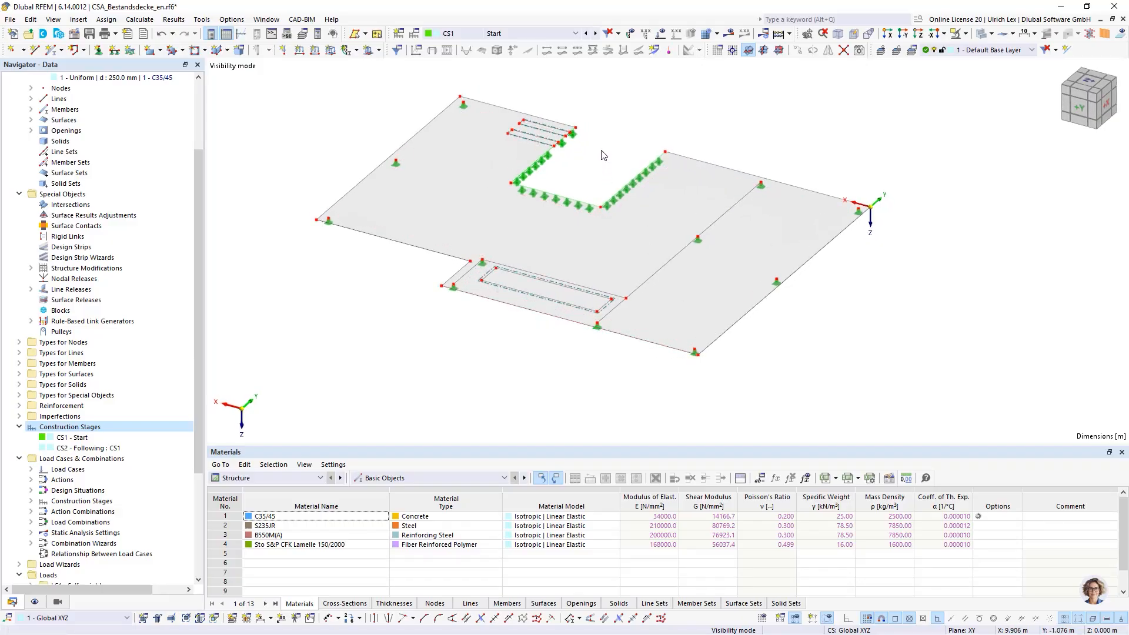
{"action": "scroll", "coordinate": [604, 155], "scroll_direction": "up", "scroll_amount": 1}
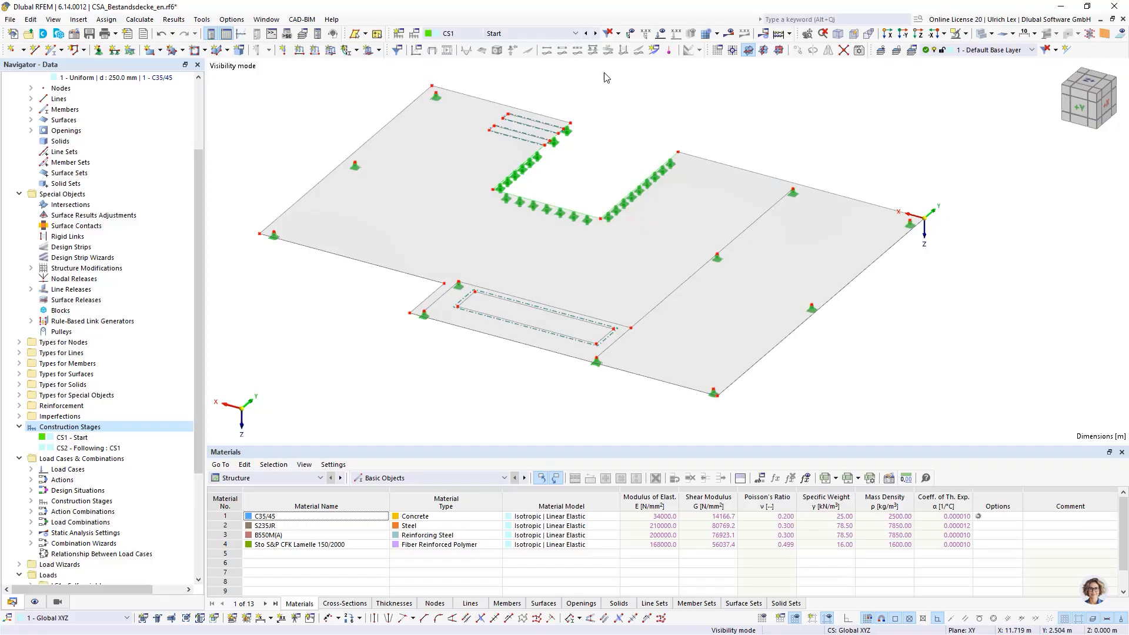
Step: Display construction stage CS2 and examine its strengthening beams, slab openings, and nodal and line supports
{"action": "left_click", "coordinate": [595, 34]}
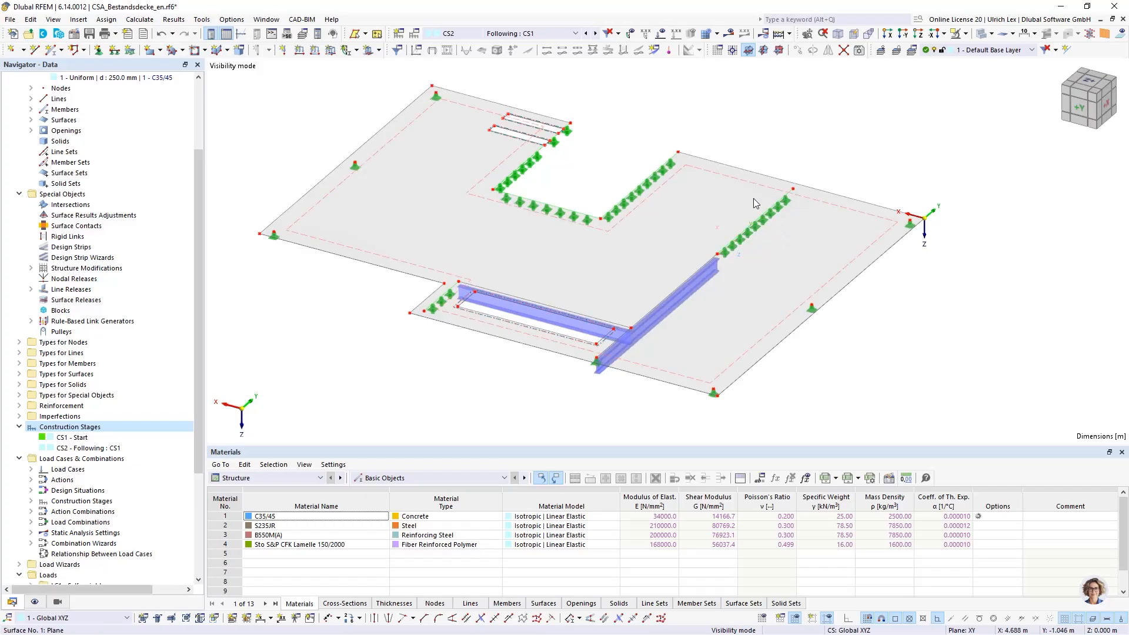
{"action": "scroll", "coordinate": [617, 400], "scroll_direction": "up", "scroll_amount": 1}
{"action": "scroll", "coordinate": [617, 401], "scroll_direction": "up", "scroll_amount": 2}
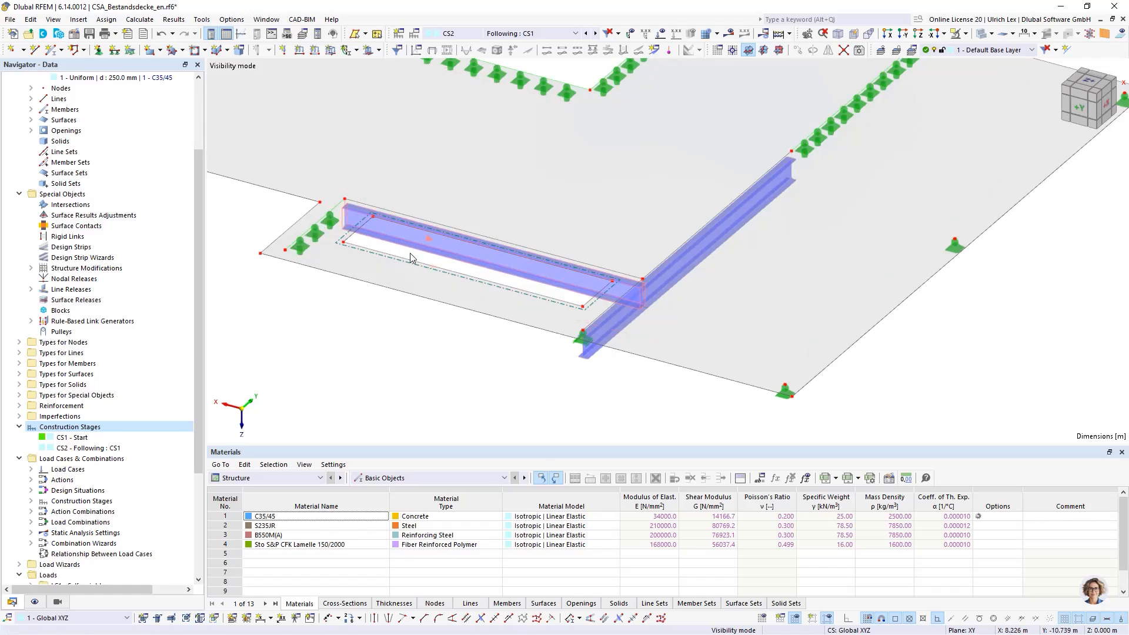
{"action": "scroll", "coordinate": [481, 279], "scroll_direction": "down", "scroll_amount": 4}
{"action": "scroll", "coordinate": [484, 254], "scroll_direction": "up", "scroll_amount": 5}
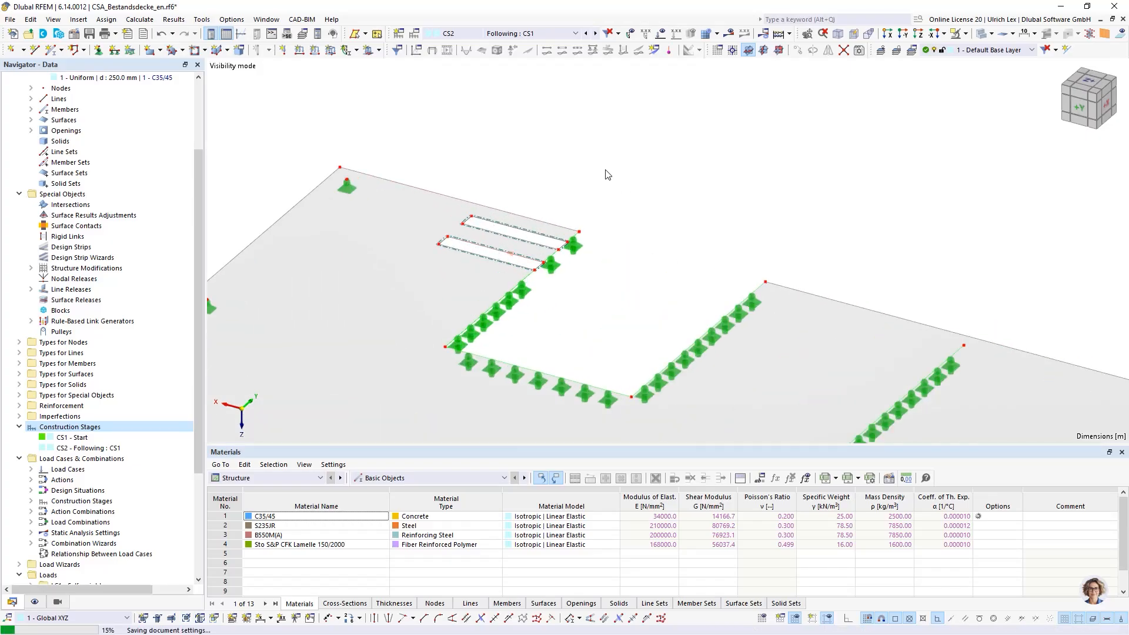
{"action": "scroll", "coordinate": [653, 159], "scroll_direction": "down", "scroll_amount": 4}
{"action": "scroll", "coordinate": [564, 277], "scroll_direction": "up", "scroll_amount": 4}
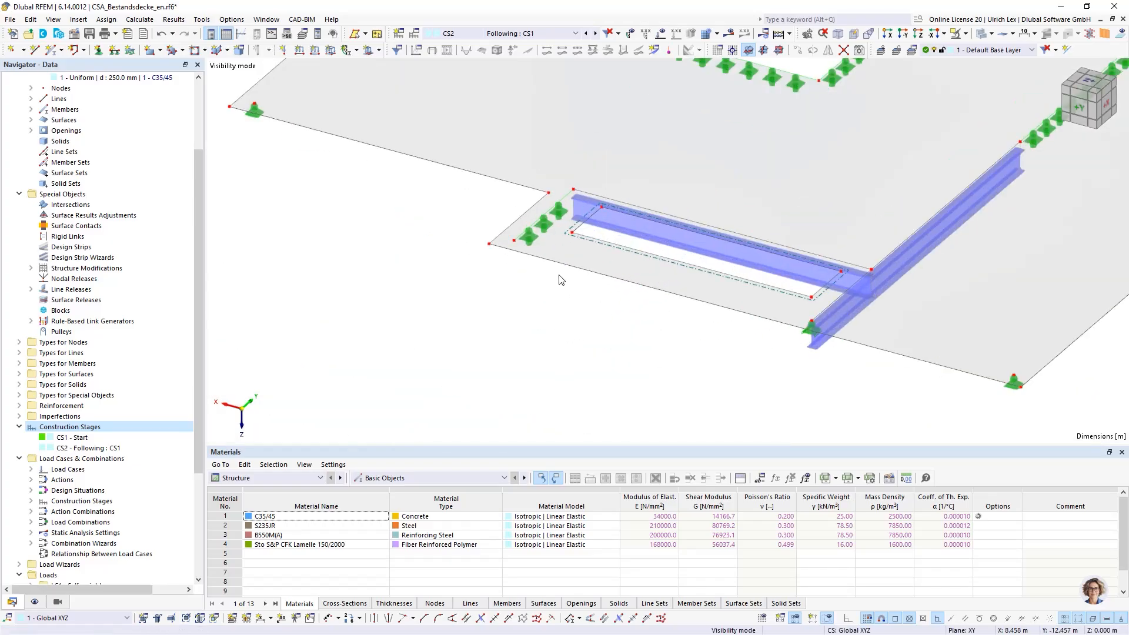
{"action": "scroll", "coordinate": [560, 280], "scroll_direction": "up", "scroll_amount": 3}
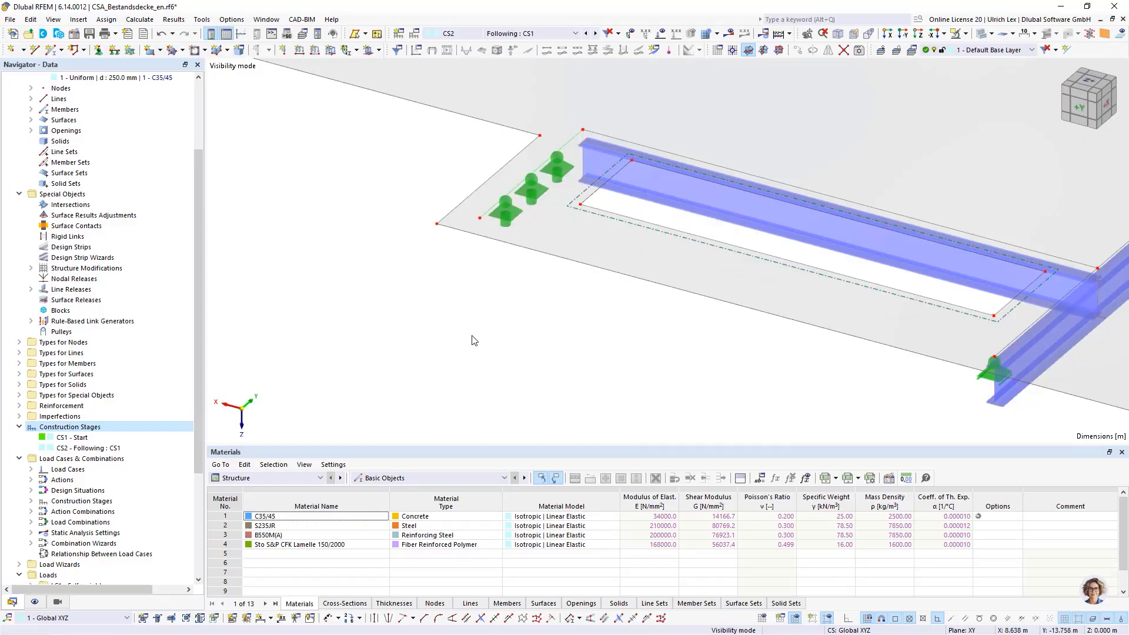
{"action": "scroll", "coordinate": [375, 291], "scroll_direction": "down", "scroll_amount": 5}
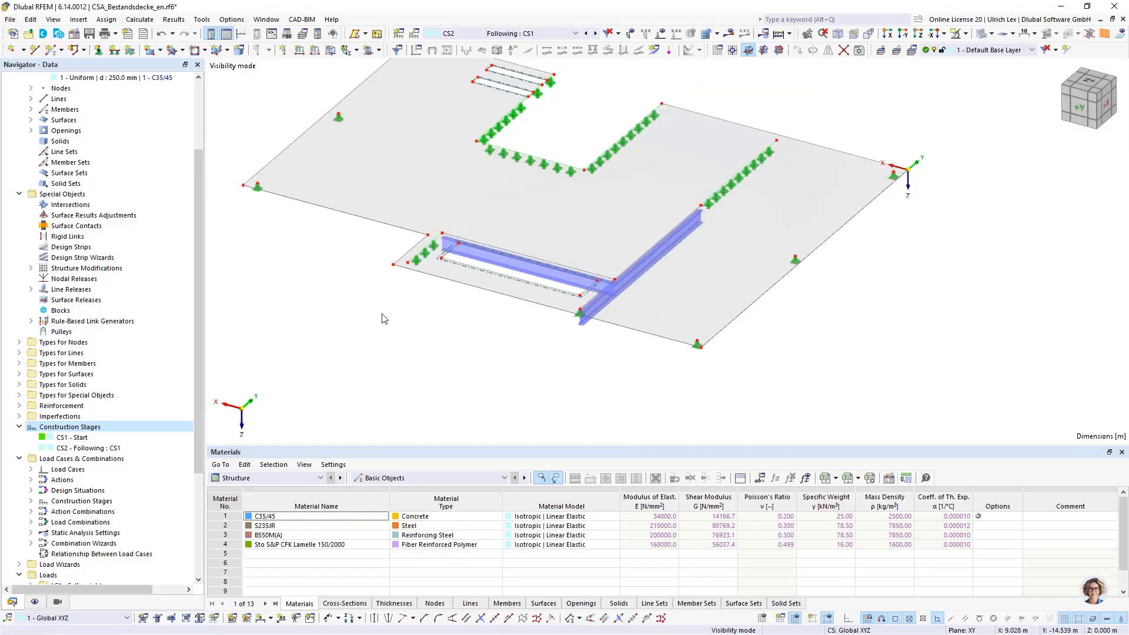
{"action": "scroll", "coordinate": [385, 320], "scroll_direction": "down", "scroll_amount": 2}
{"action": "middle_click_drag", "start_coordinate": [375, 343], "coordinate": [377, 367], "text": "ctrl"}
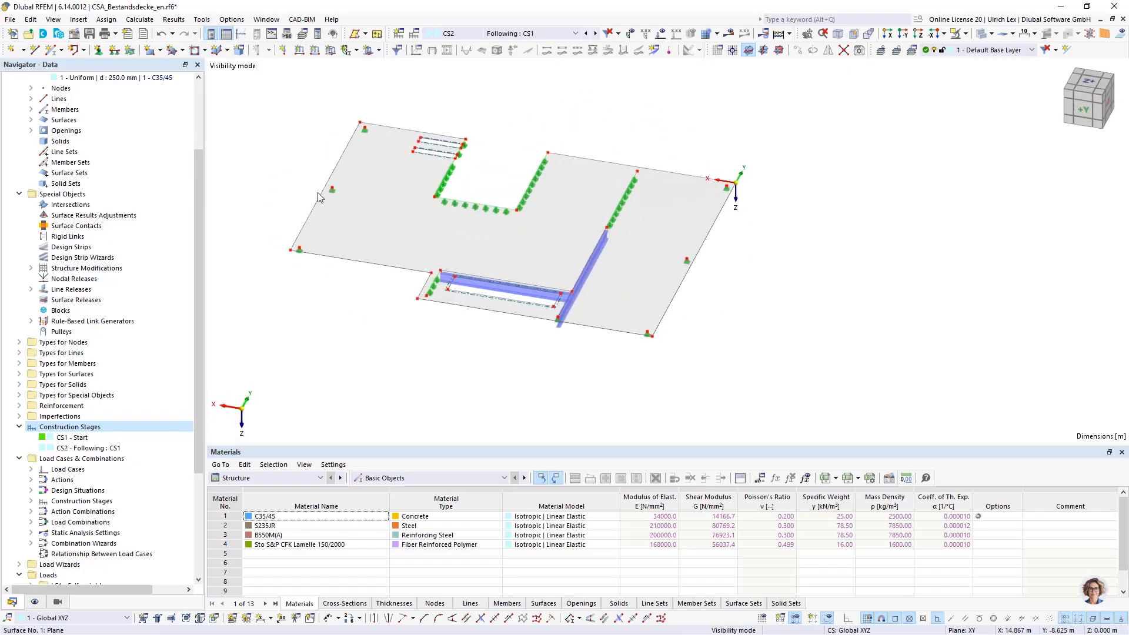
{"action": "scroll", "coordinate": [295, 135], "scroll_direction": "up", "scroll_amount": 2}
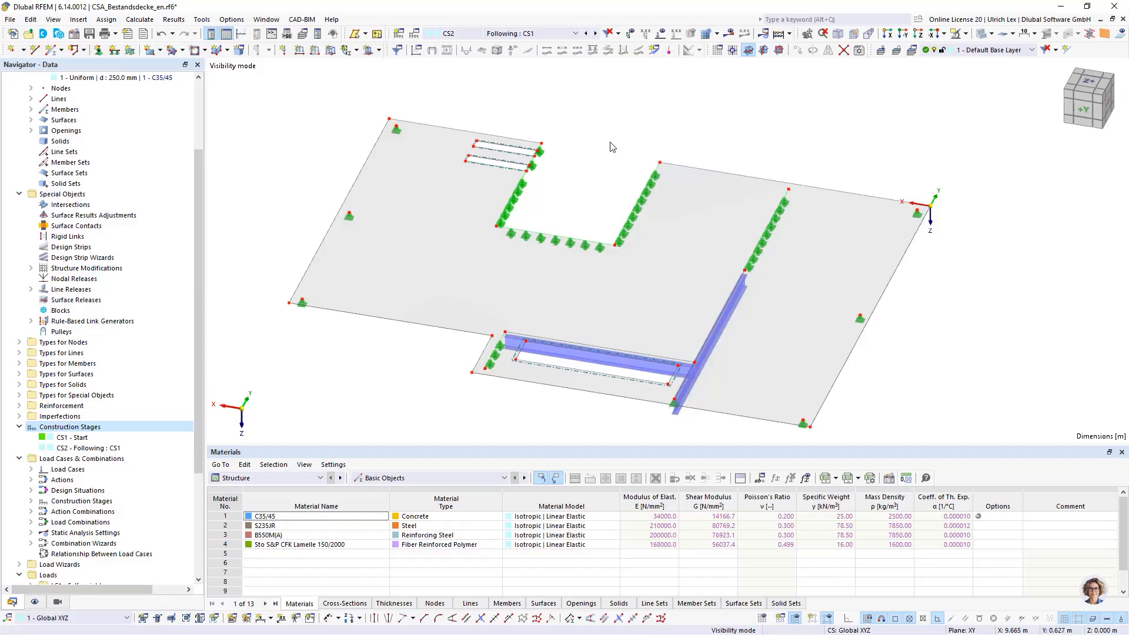
{"action": "scroll", "coordinate": [608, 155], "scroll_direction": "down", "scroll_amount": 2}
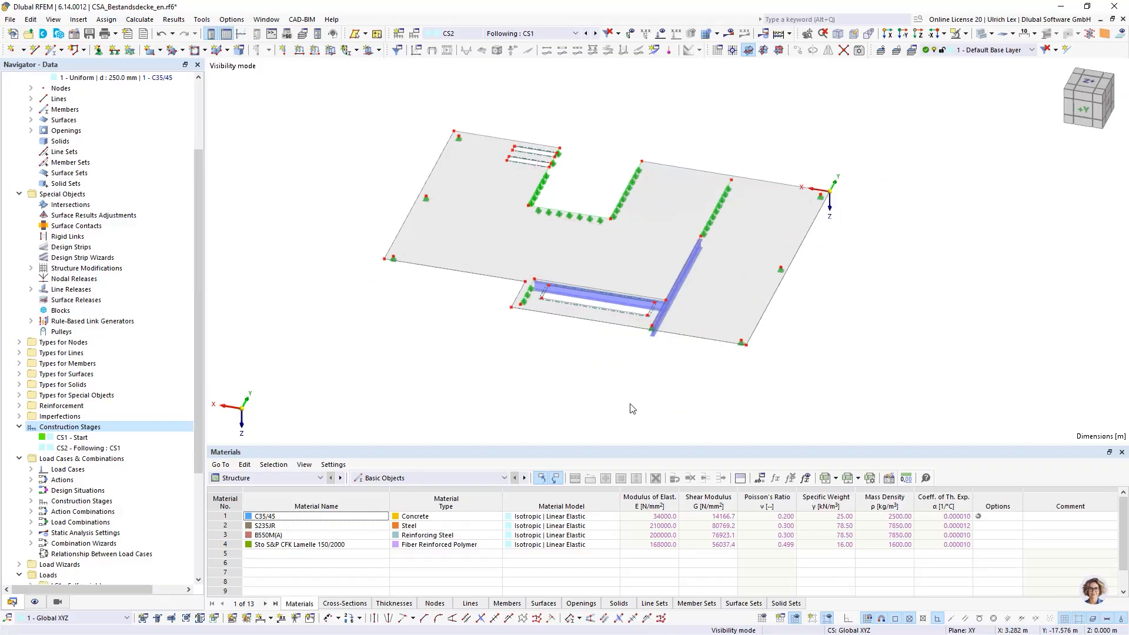
{"action": "middle_click_drag", "start_coordinate": [632, 409], "coordinate": [635, 397], "text": "ctrl"}
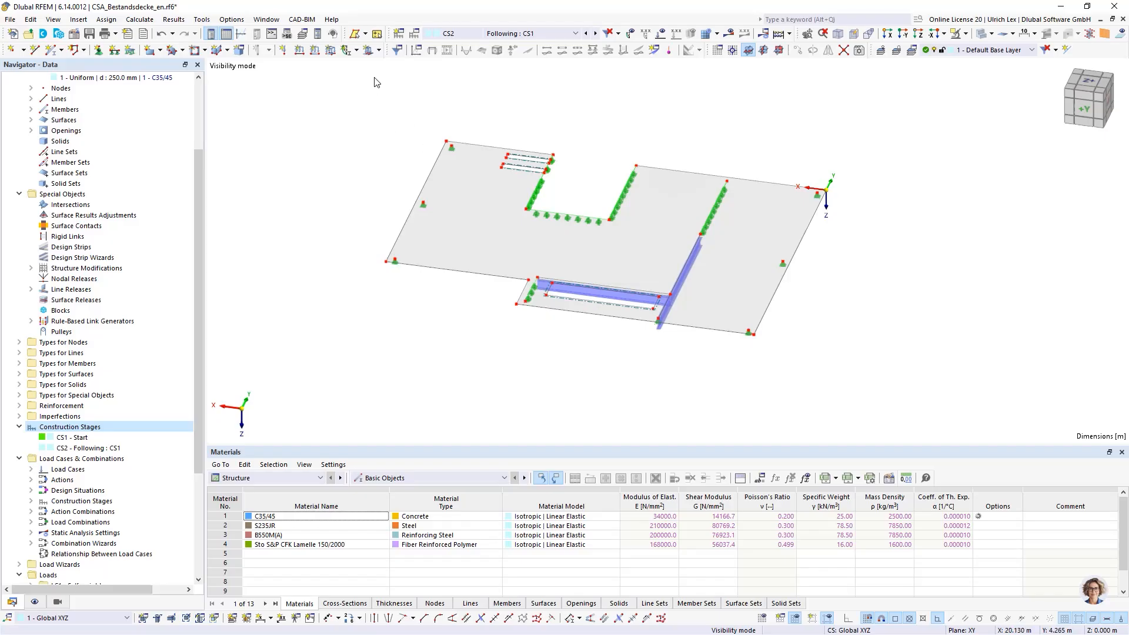
Step: Open the load cases and combinations settings and compare the main construction stage settings of CS1 and CS2
{"action": "left_click", "coordinate": [415, 36]}
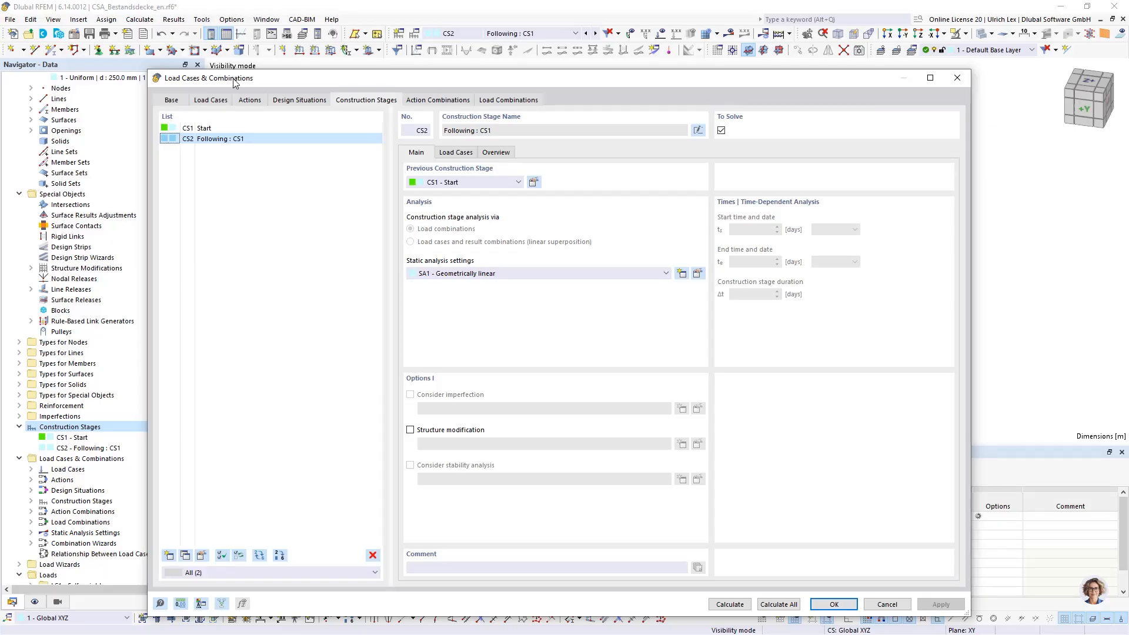
{"action": "left_click_drag", "start_coordinate": [355, 80], "coordinate": [349, 47]}
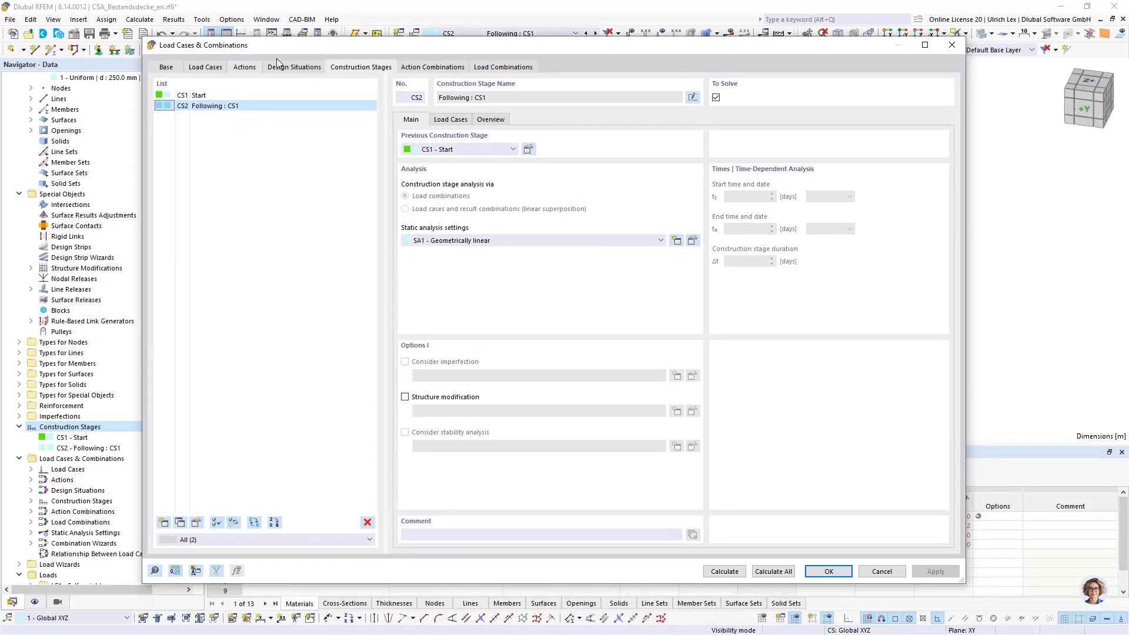
{"action": "left_click_drag", "start_coordinate": [298, 45], "coordinate": [351, 45]}
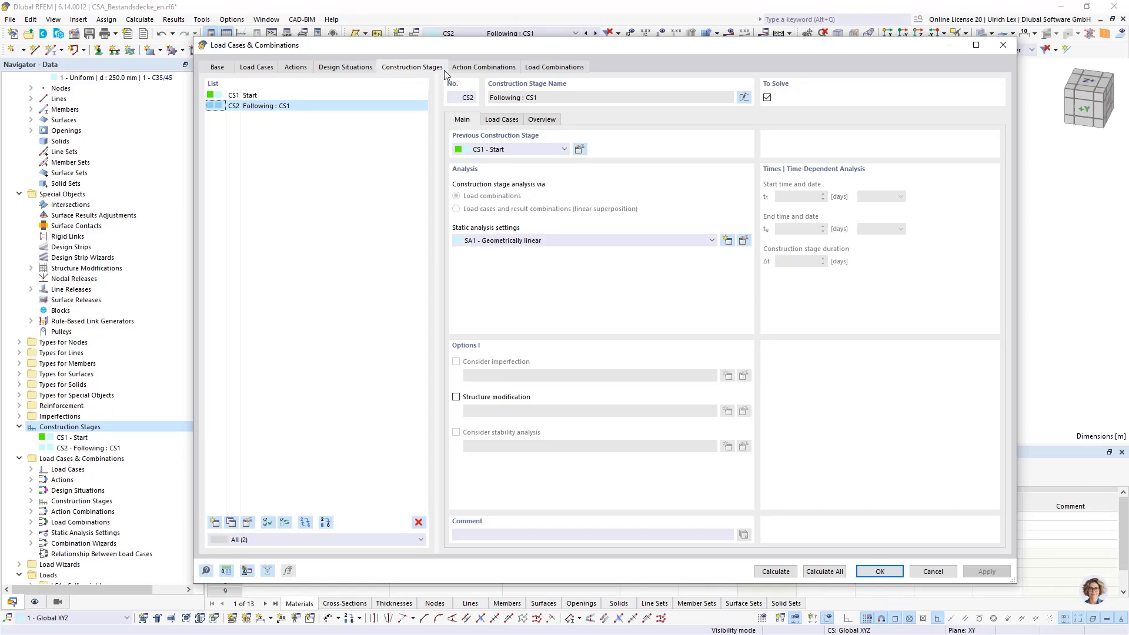
{"action": "left_click", "coordinate": [319, 96]}
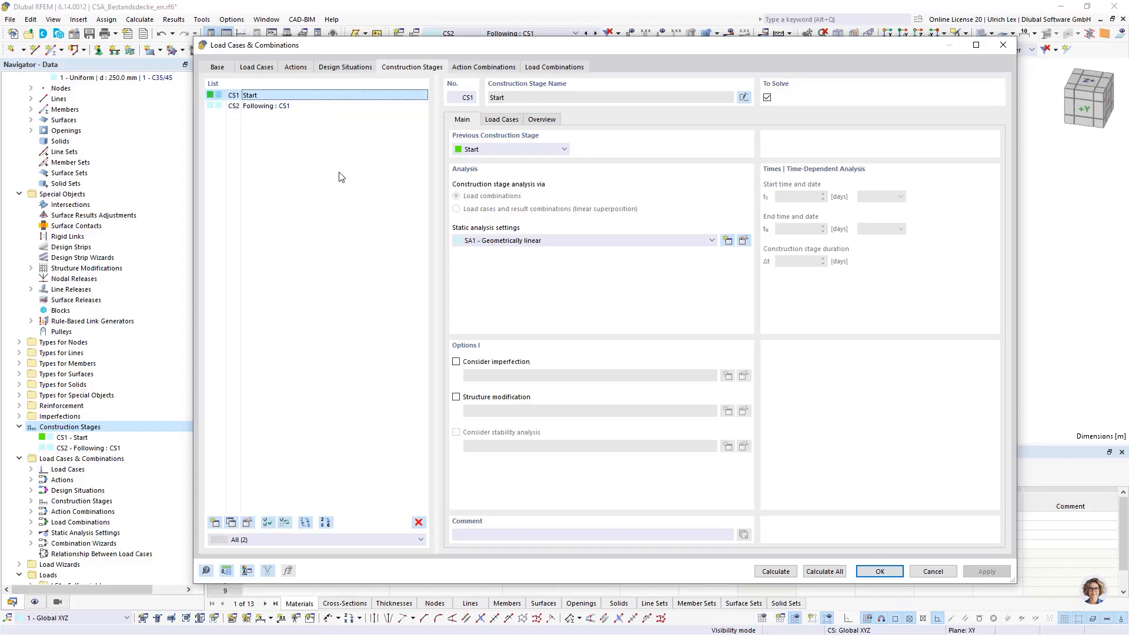
{"action": "left_click", "coordinate": [263, 107]}
{"action": "left_click", "coordinate": [265, 96]}
{"action": "left_click", "coordinate": [266, 106]}
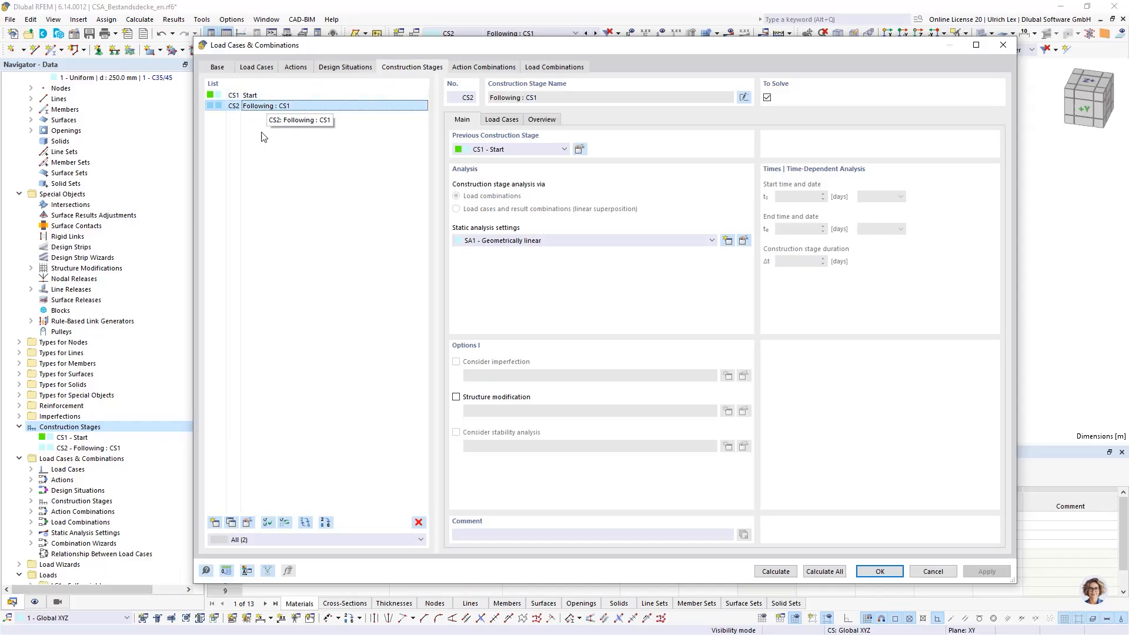
Step: Assign load cases LC1 Self weight and LC2 Live load to construction stage CS1
{"action": "left_click", "coordinate": [243, 96]}
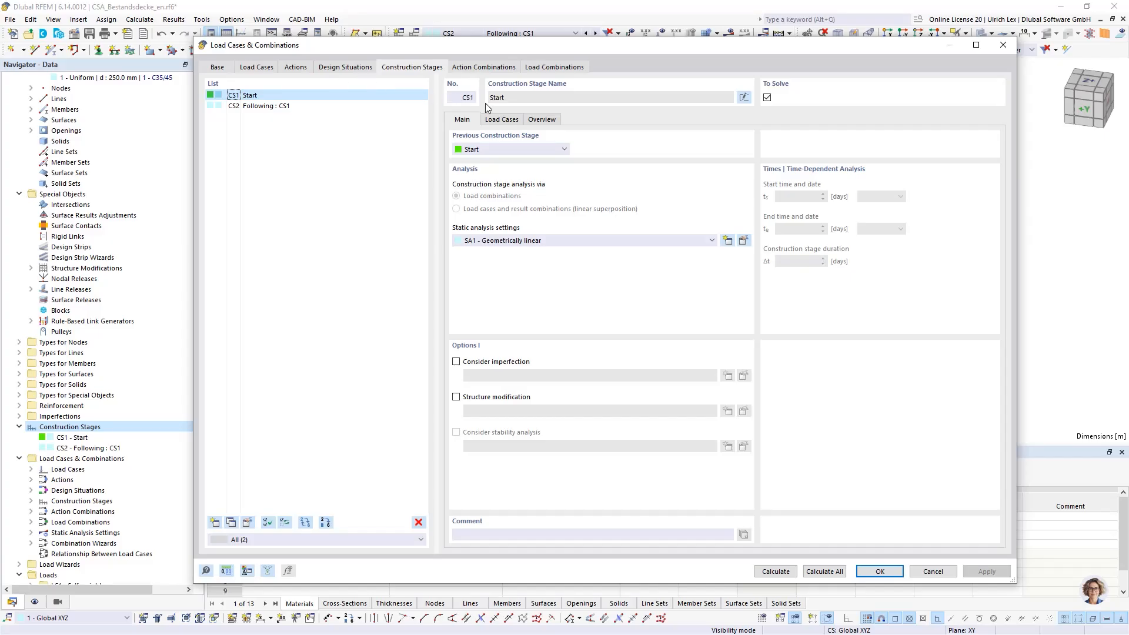
{"action": "left_click", "coordinate": [513, 122]}
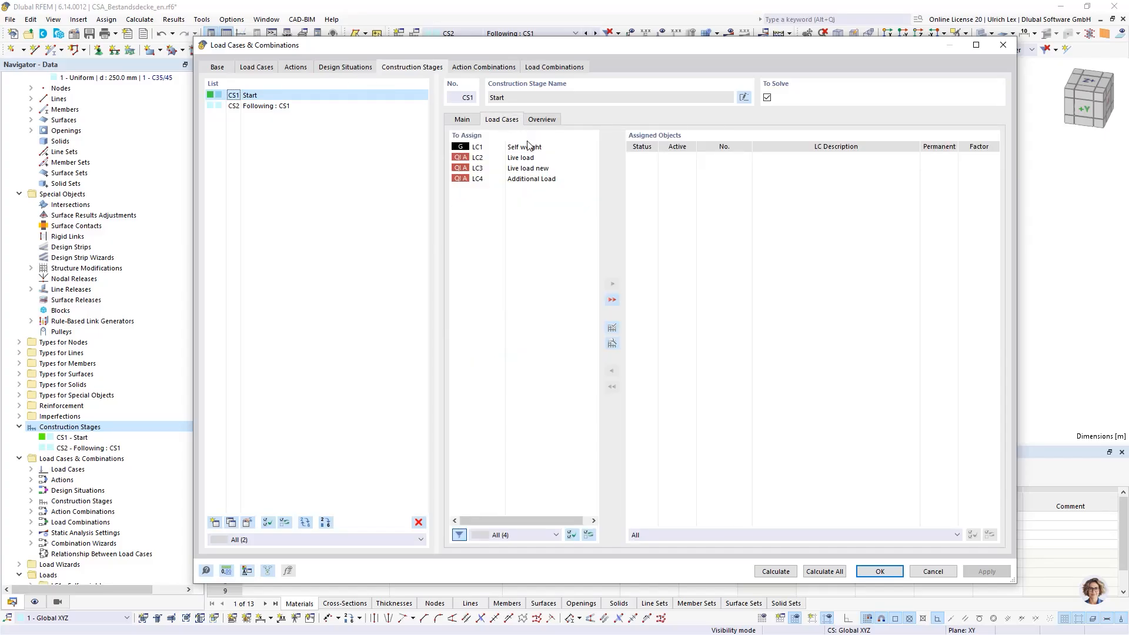
{"action": "double_click", "coordinate": [550, 149]}
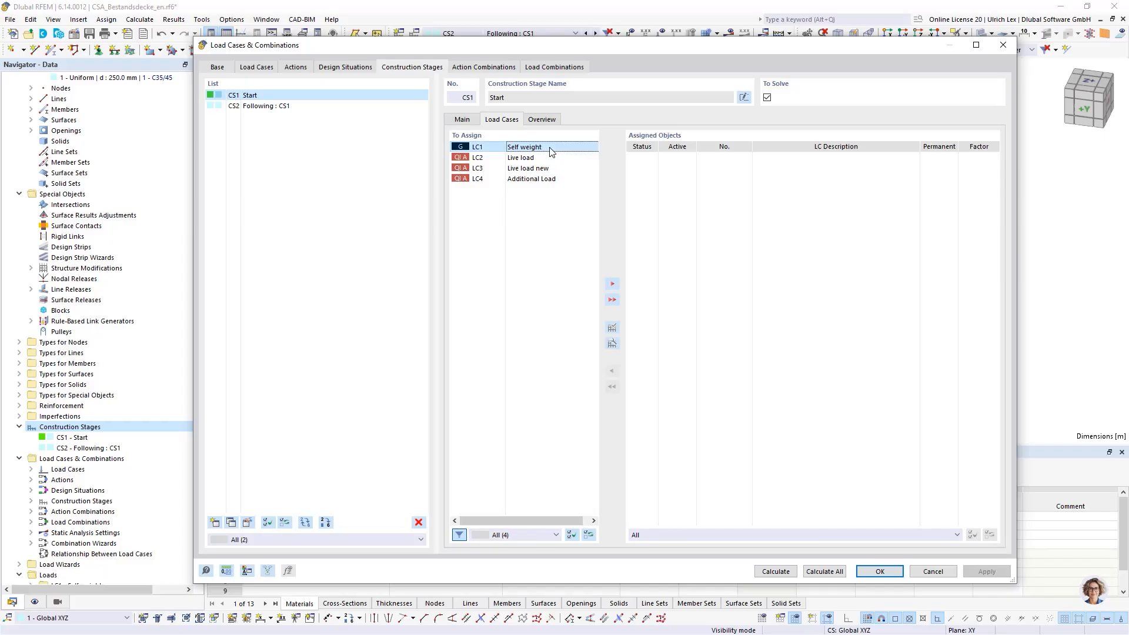
{"action": "left_click", "coordinate": [528, 148]}
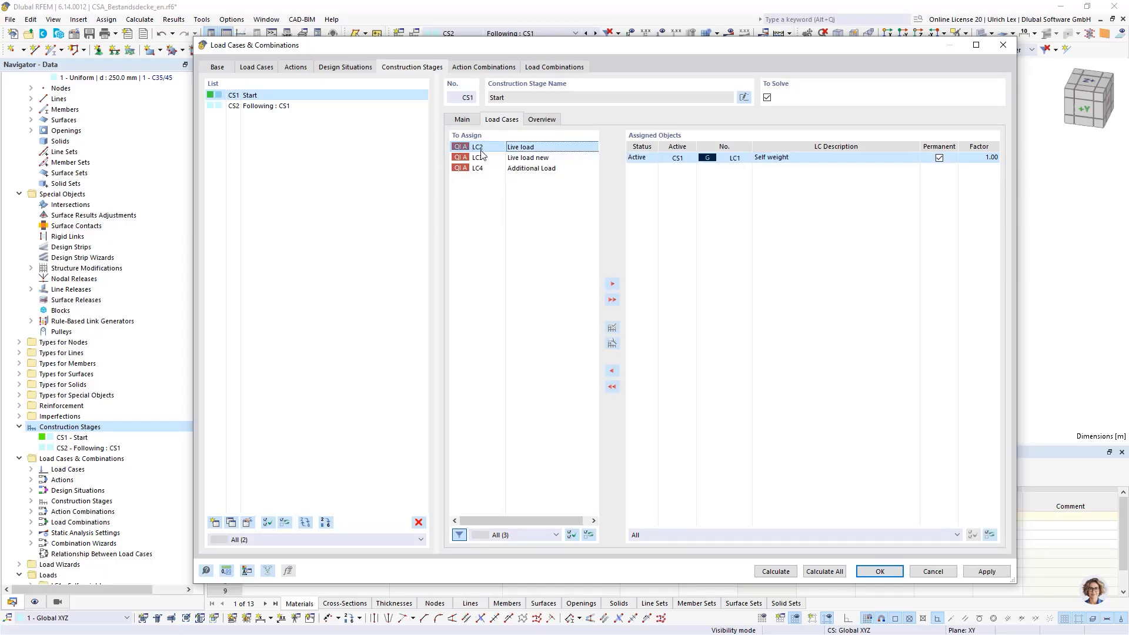
{"action": "double_click", "coordinate": [568, 153]}
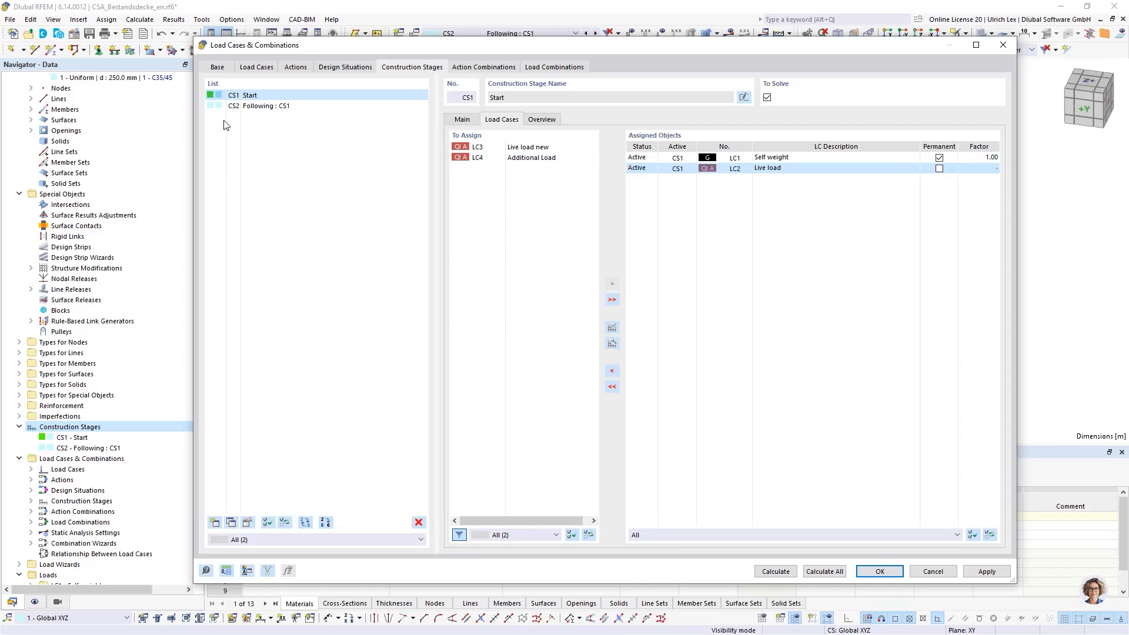
Step: Assign load case LC3 Live load new to construction stage CS2
{"action": "left_click", "coordinate": [234, 109]}
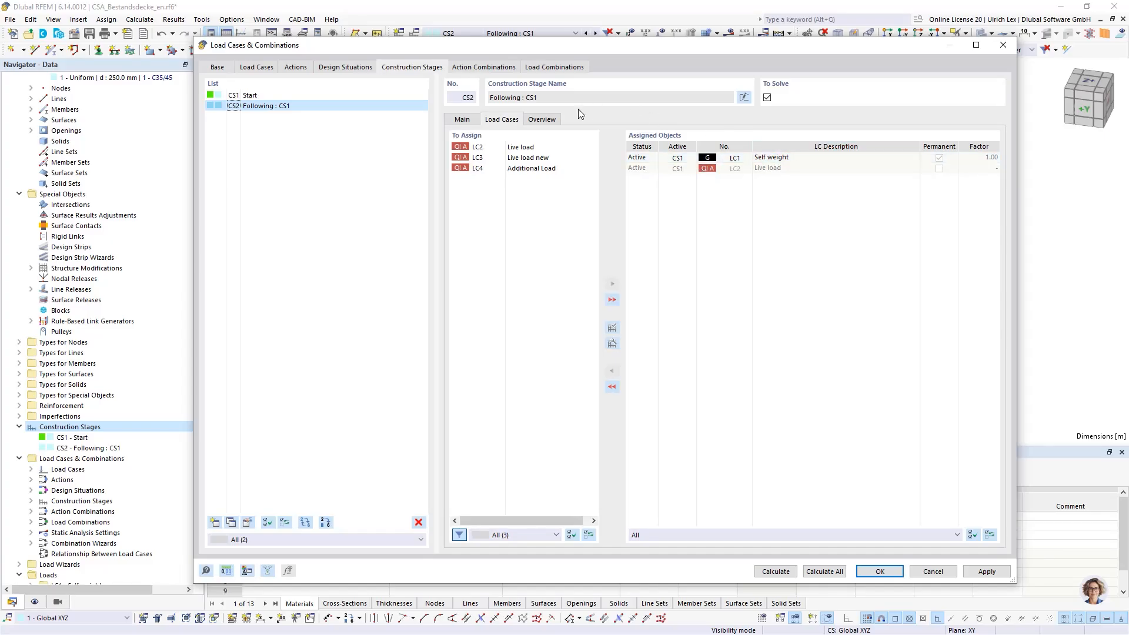
{"action": "left_click", "coordinate": [497, 157]}
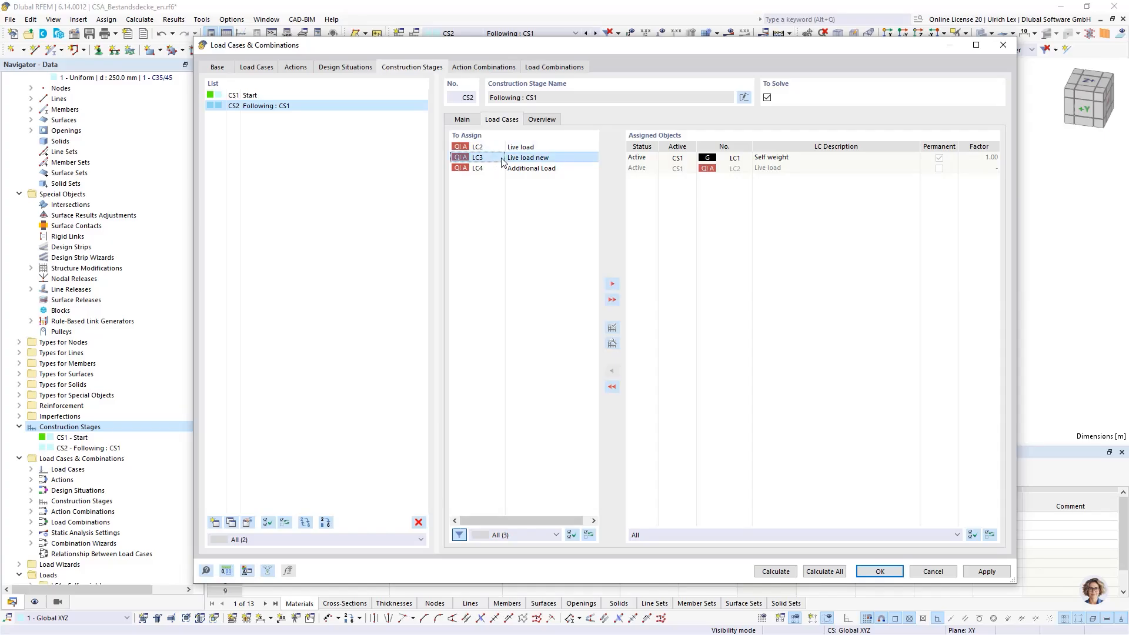
{"action": "double_click", "coordinate": [575, 157]}
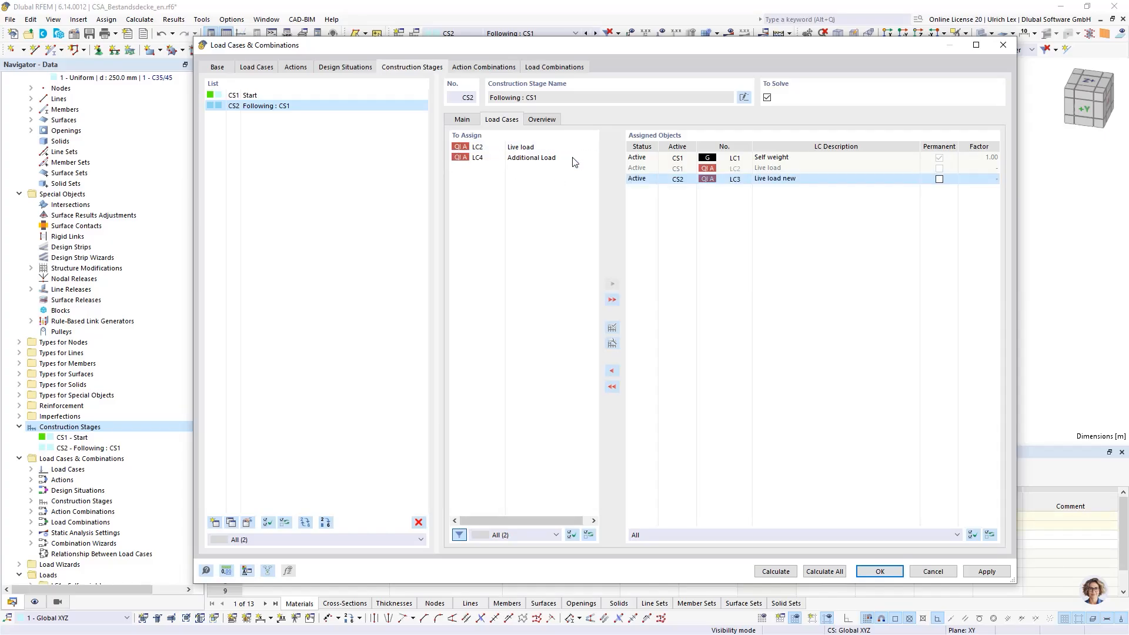
Step: Assign load case LC4 Additional Load to construction stage CS2 and recheck the load cases assigned to both stages
{"action": "double_click", "coordinate": [569, 159]}
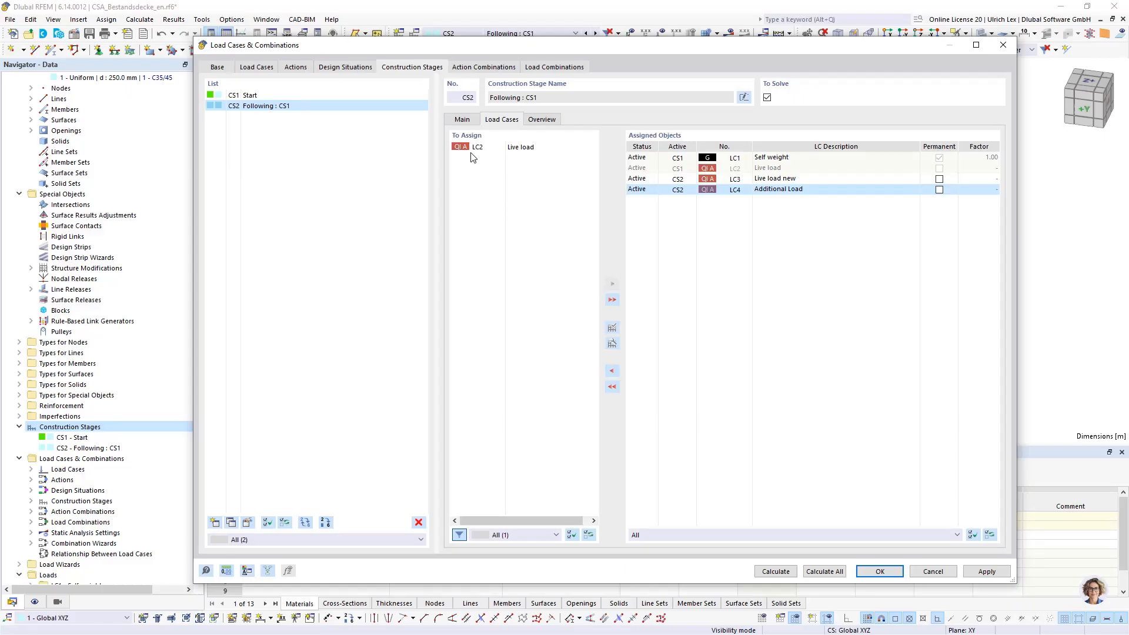
{"action": "left_click", "coordinate": [249, 96]}
{"action": "left_click", "coordinate": [247, 106]}
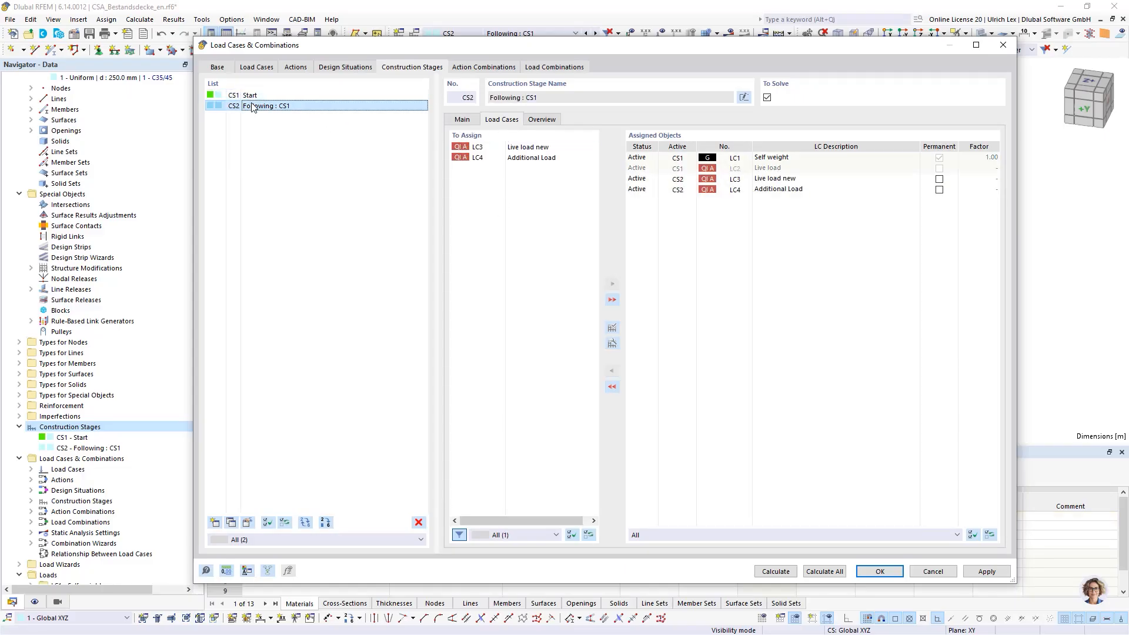
{"action": "left_click", "coordinate": [250, 96]}
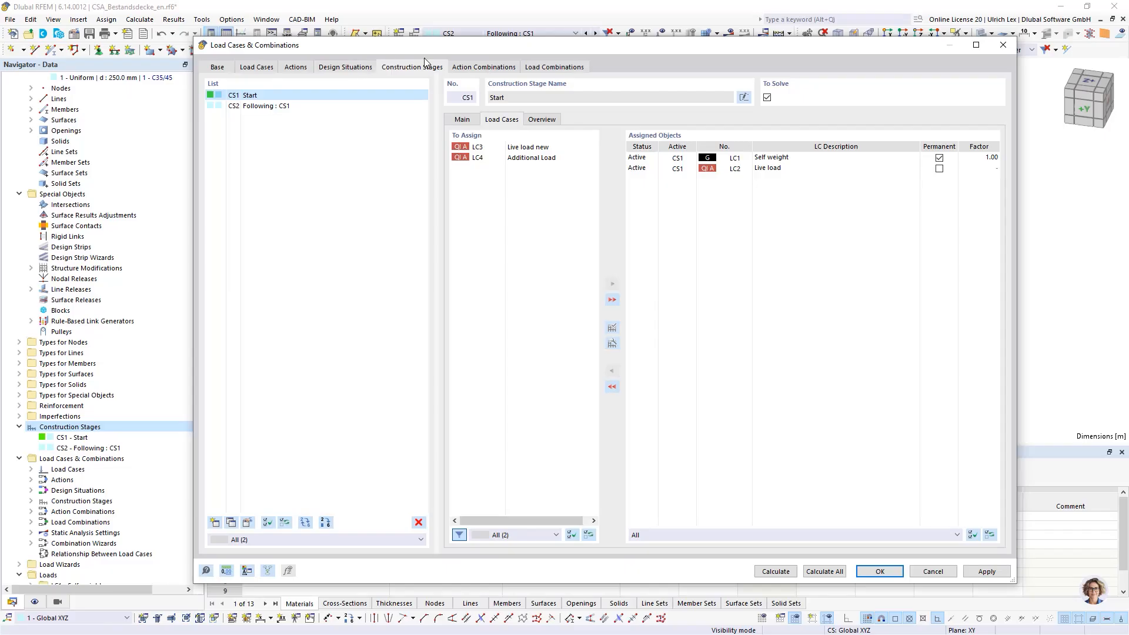
Step: Make combination wizard 1 of design situations DS1 and DS2 consider an initial state, with construction stage CS1 assigned
{"action": "left_click", "coordinate": [357, 68]}
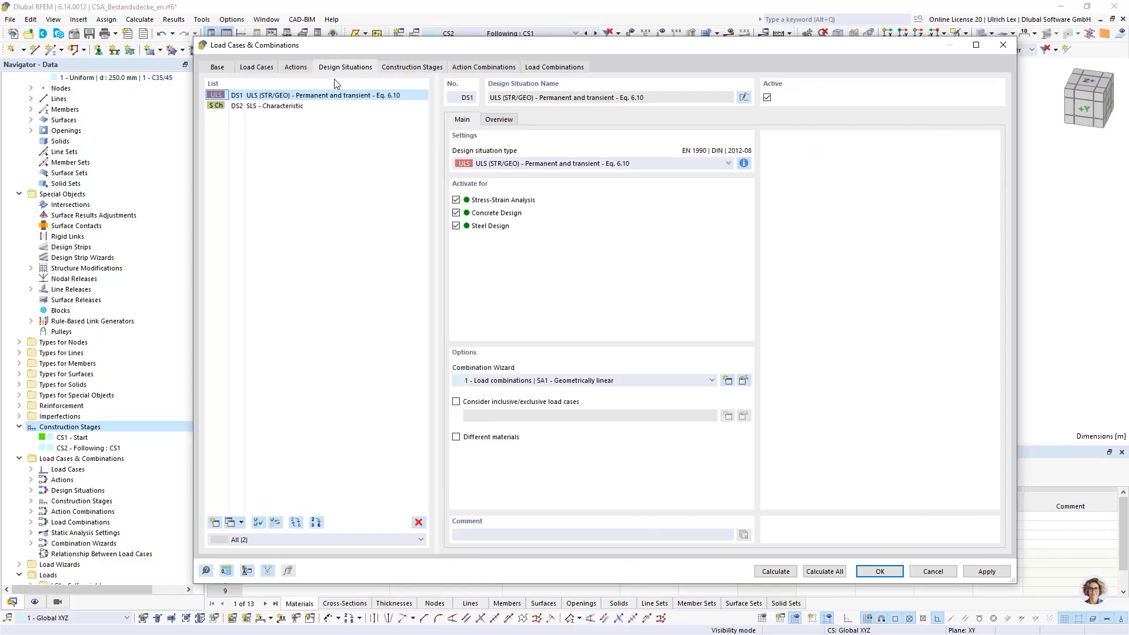
{"action": "left_click_drag", "start_coordinate": [402, 47], "coordinate": [379, 30]}
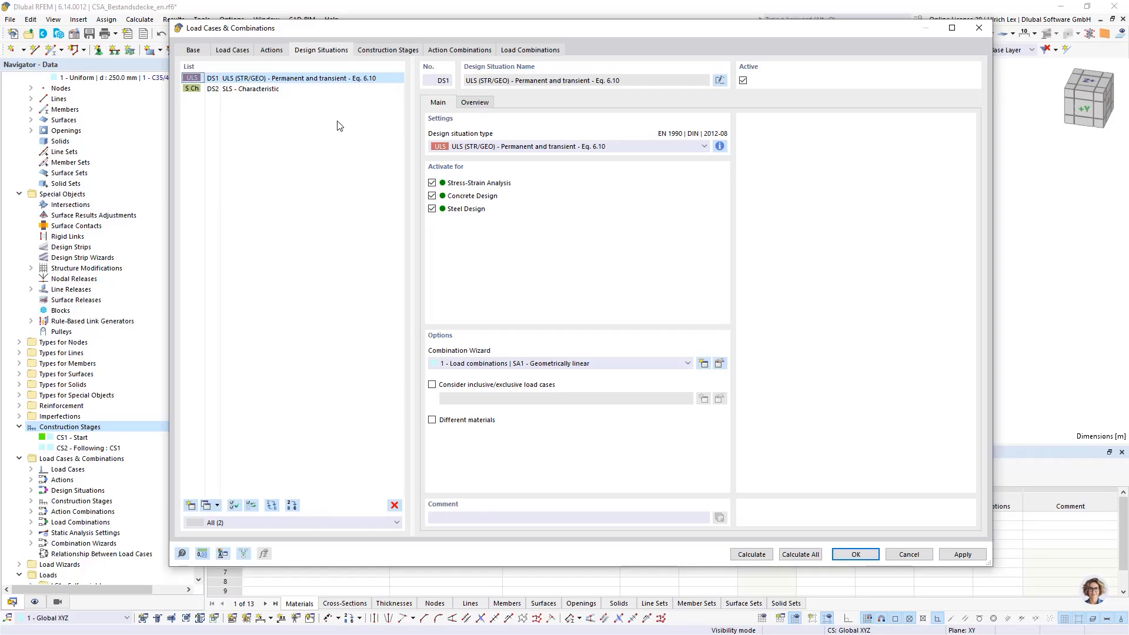
{"action": "left_click_drag", "start_coordinate": [400, 29], "coordinate": [383, 30]}
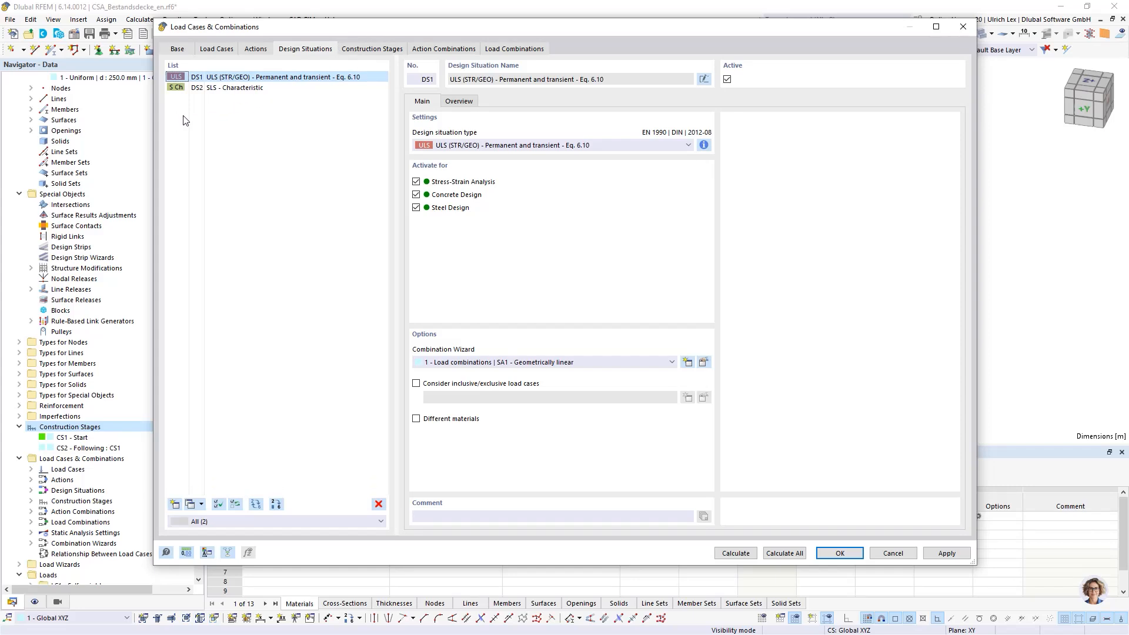
{"action": "left_click_drag", "start_coordinate": [331, 30], "coordinate": [308, 27]}
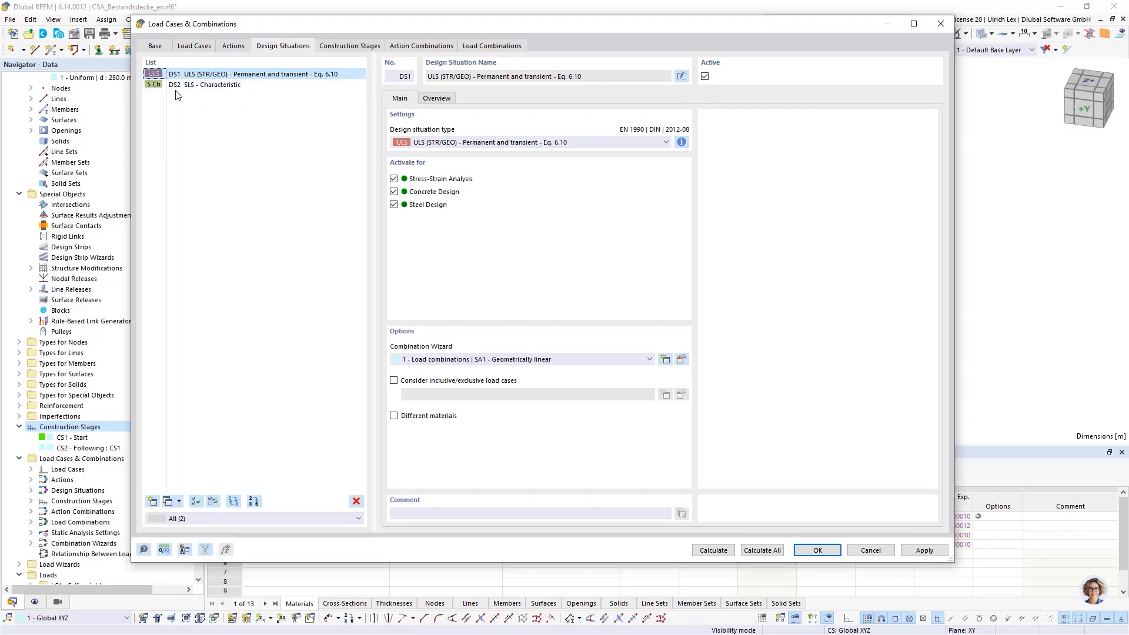
{"action": "left_click", "coordinate": [200, 87], "text": "ctrl"}
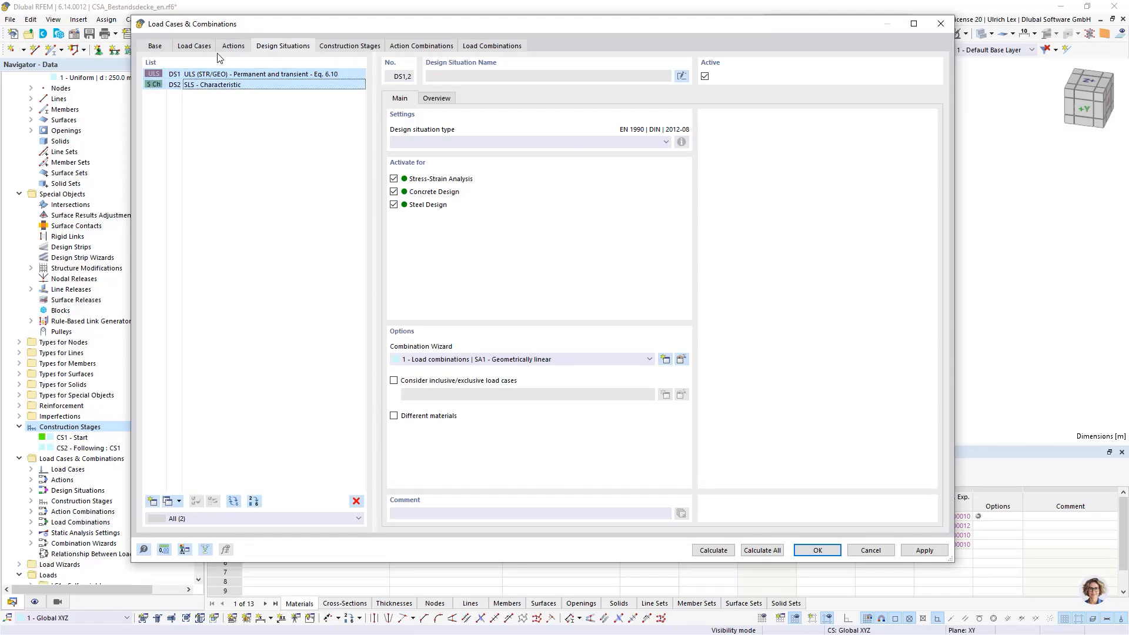
{"action": "left_click", "coordinate": [682, 360]}
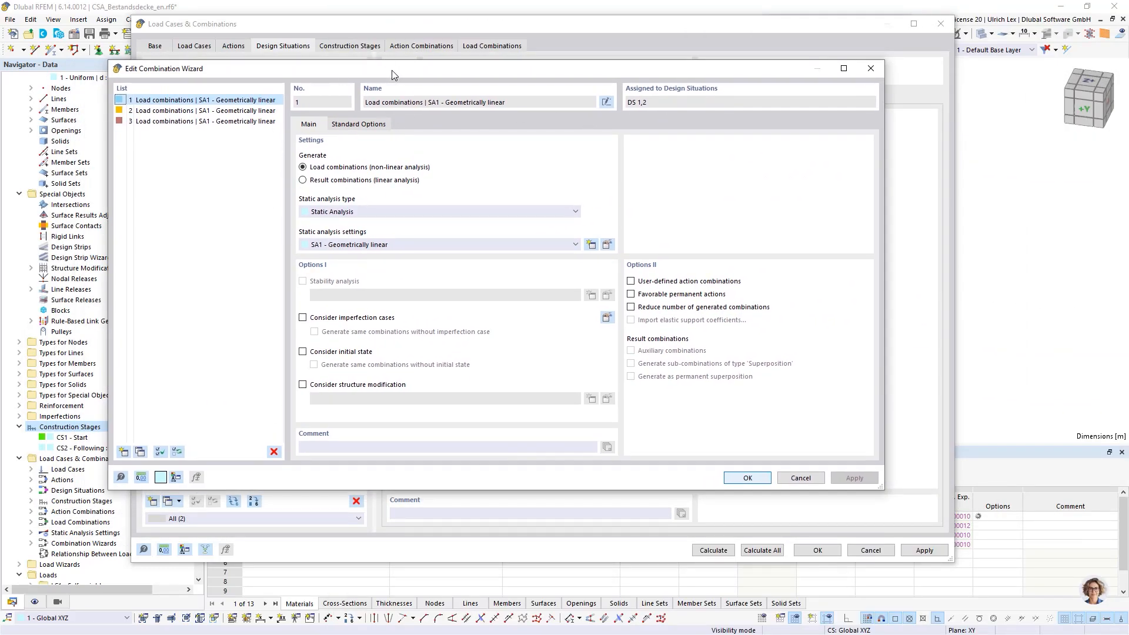
{"action": "left_click_drag", "start_coordinate": [391, 70], "coordinate": [444, 77]}
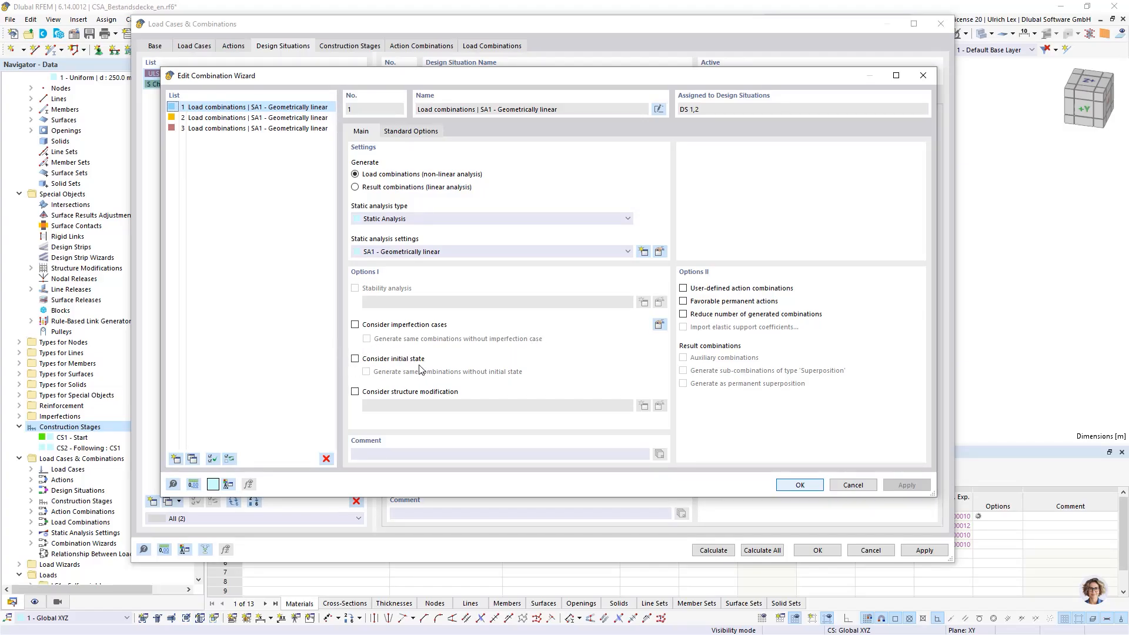
{"action": "left_click", "coordinate": [355, 359]}
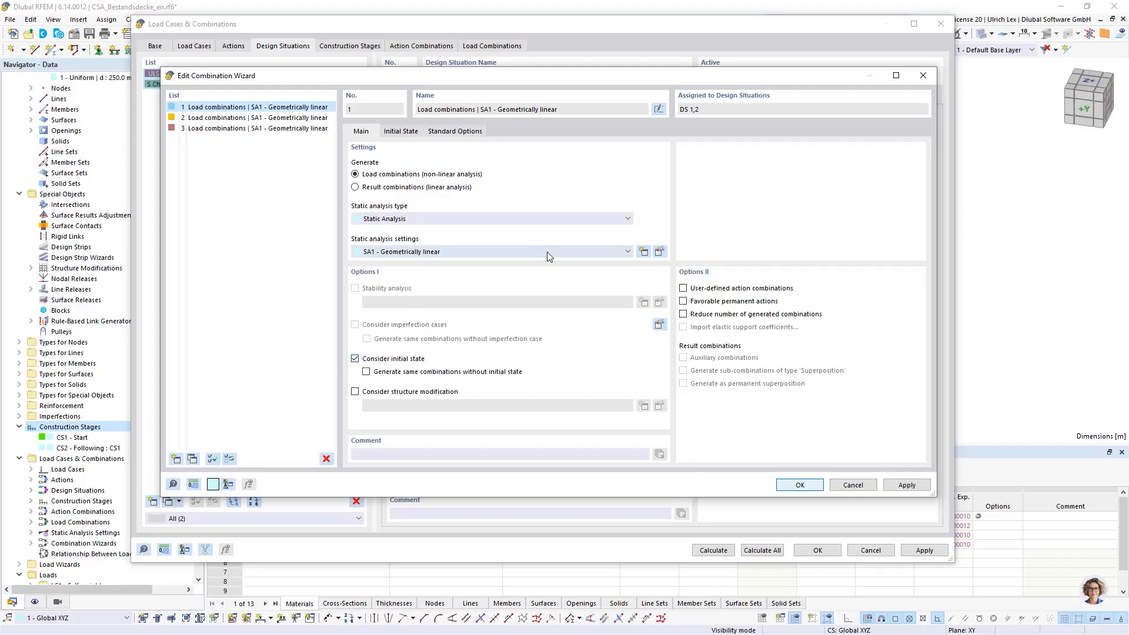
{"action": "left_click", "coordinate": [411, 133]}
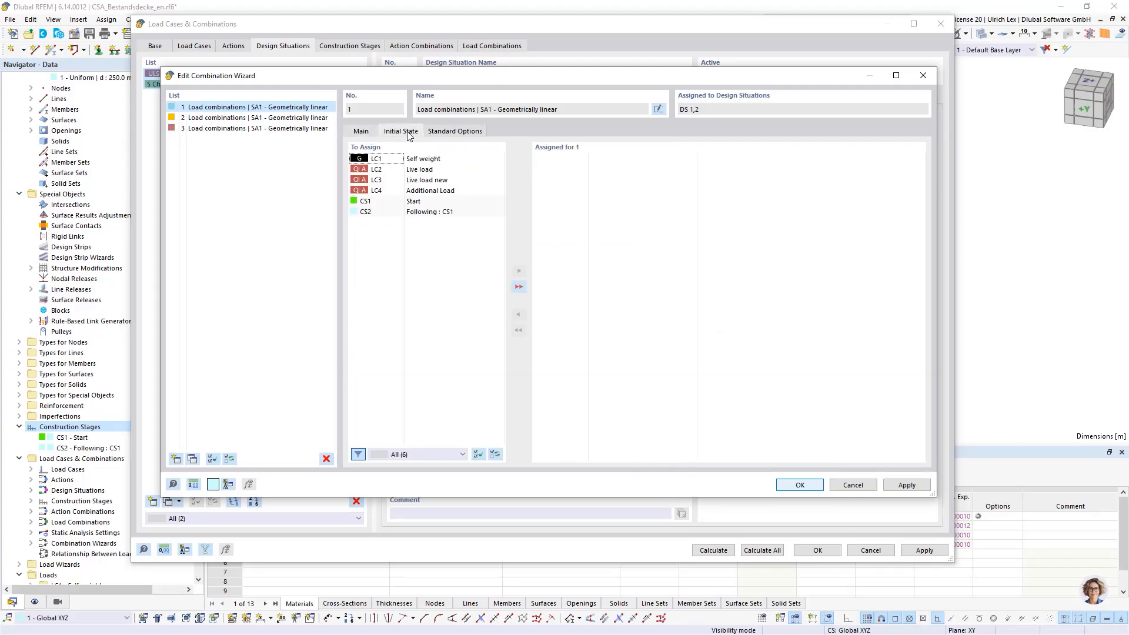
{"action": "left_click", "coordinate": [376, 202]}
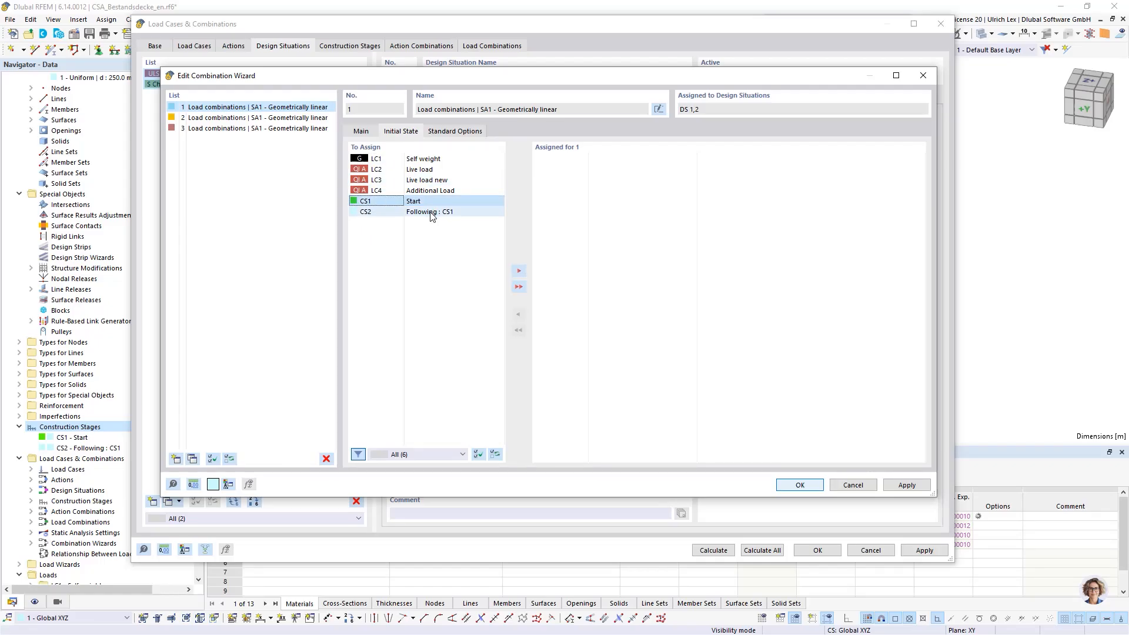
{"action": "double_click", "coordinate": [380, 203]}
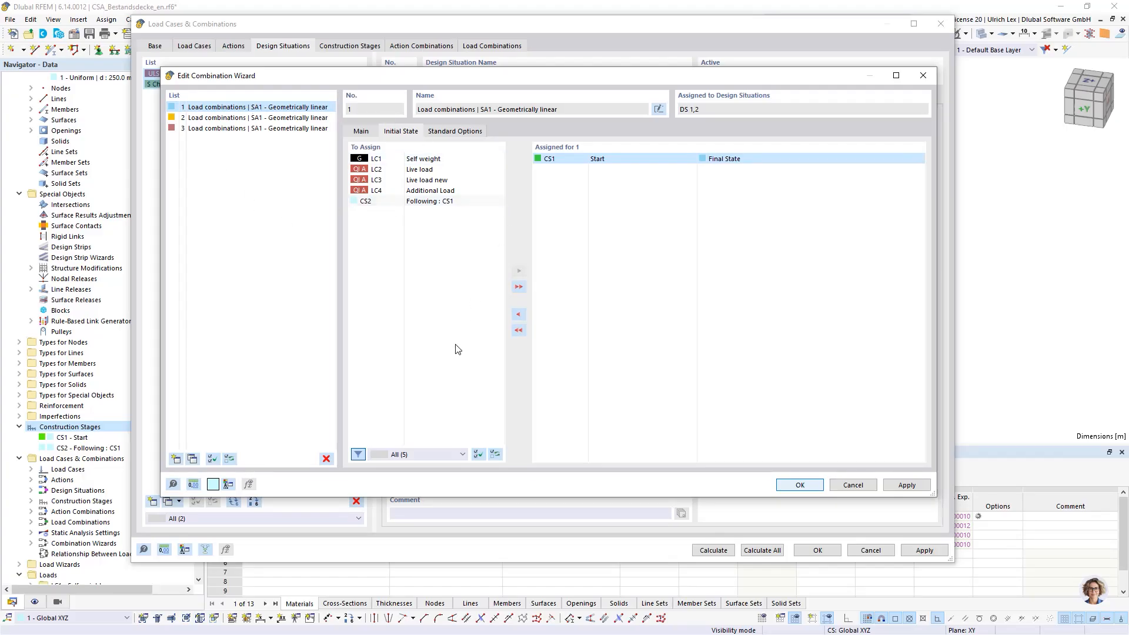
{"action": "left_click", "coordinate": [798, 485]}
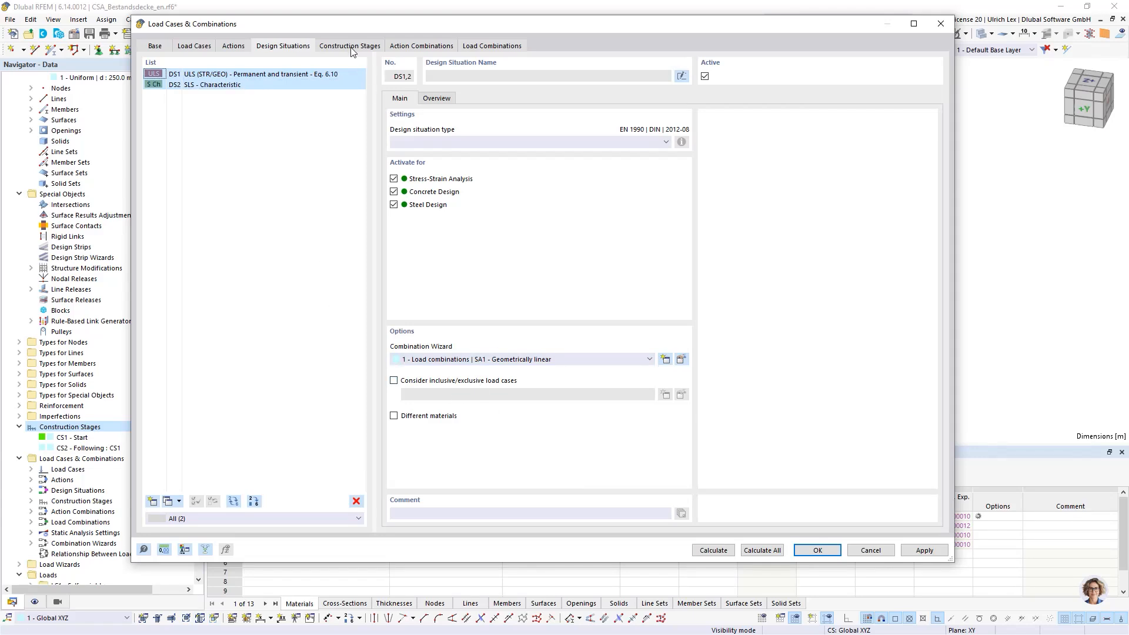
Step: Review the generated load combinations and duplicate design situations DS1 and DS2 together
{"action": "left_click", "coordinate": [477, 47]}
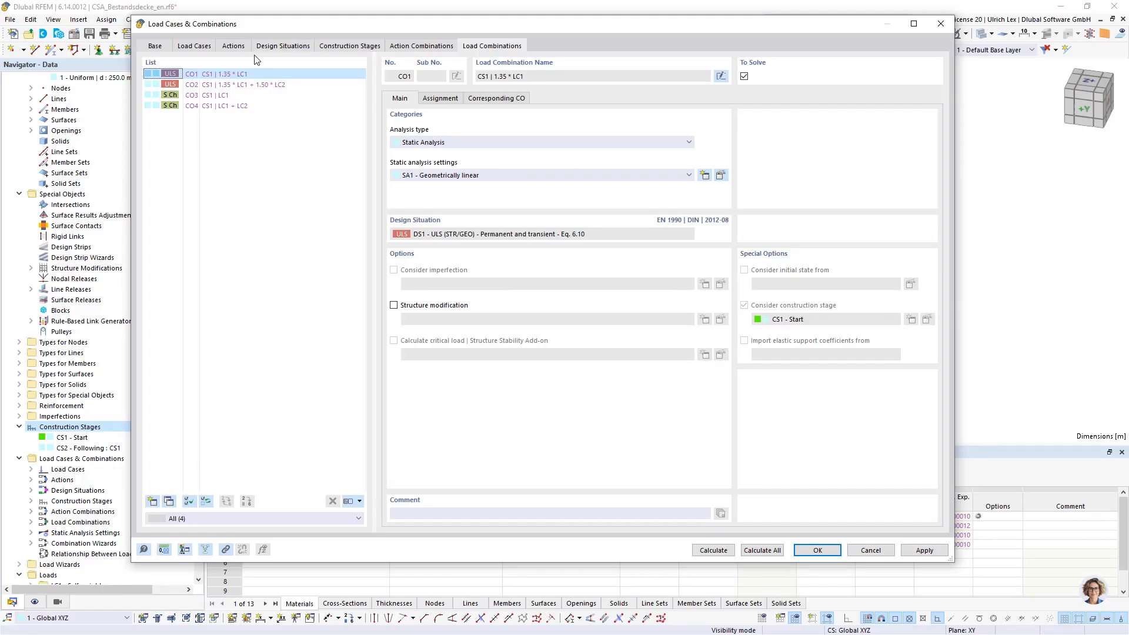
{"action": "left_click", "coordinate": [268, 48]}
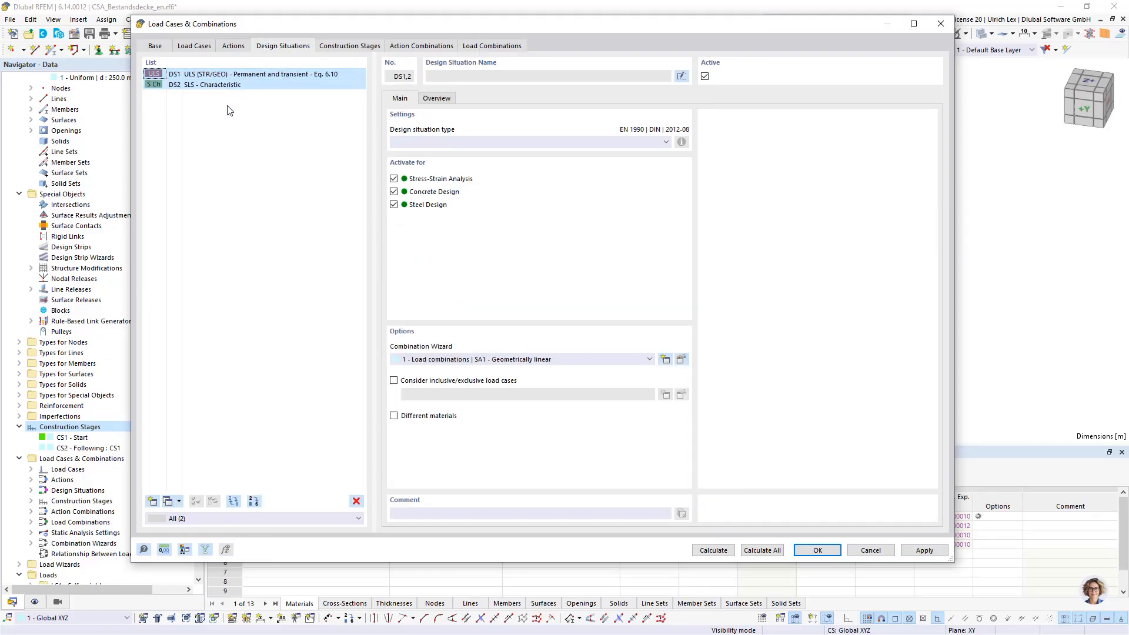
{"action": "left_click", "coordinate": [209, 85]}
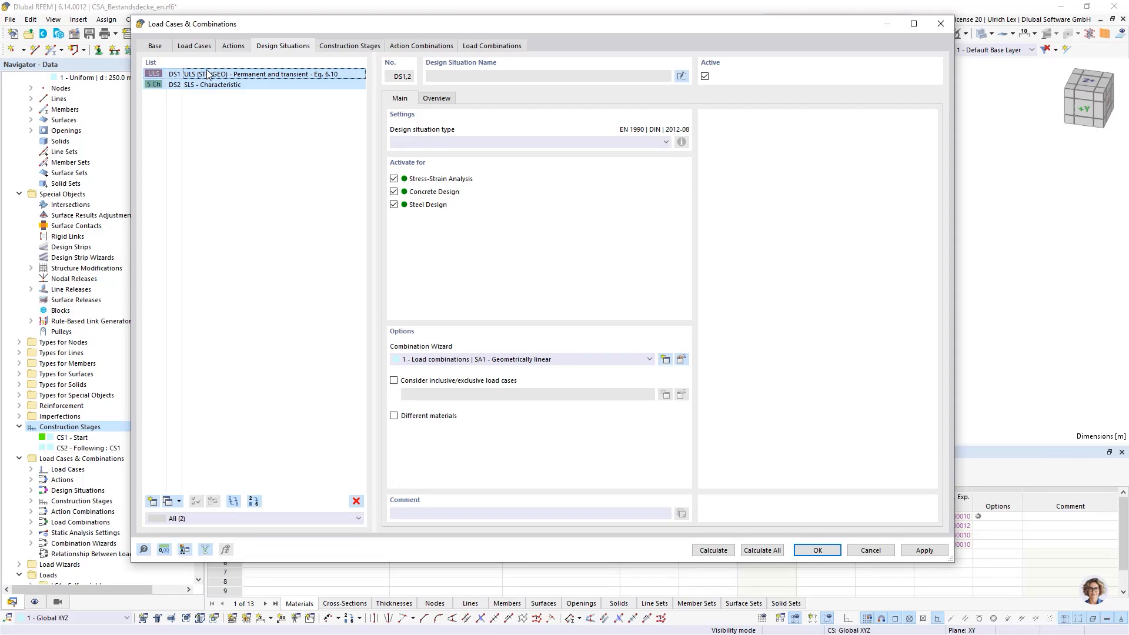
{"action": "key", "text": "Up"}
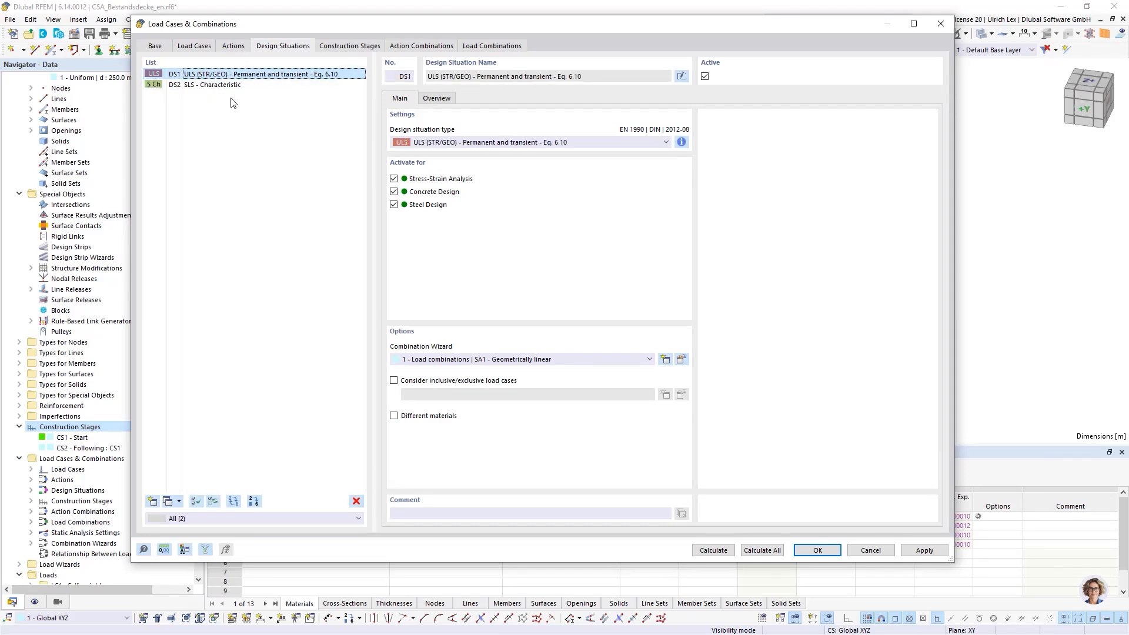
{"action": "left_click", "coordinate": [220, 86], "text": "shift"}
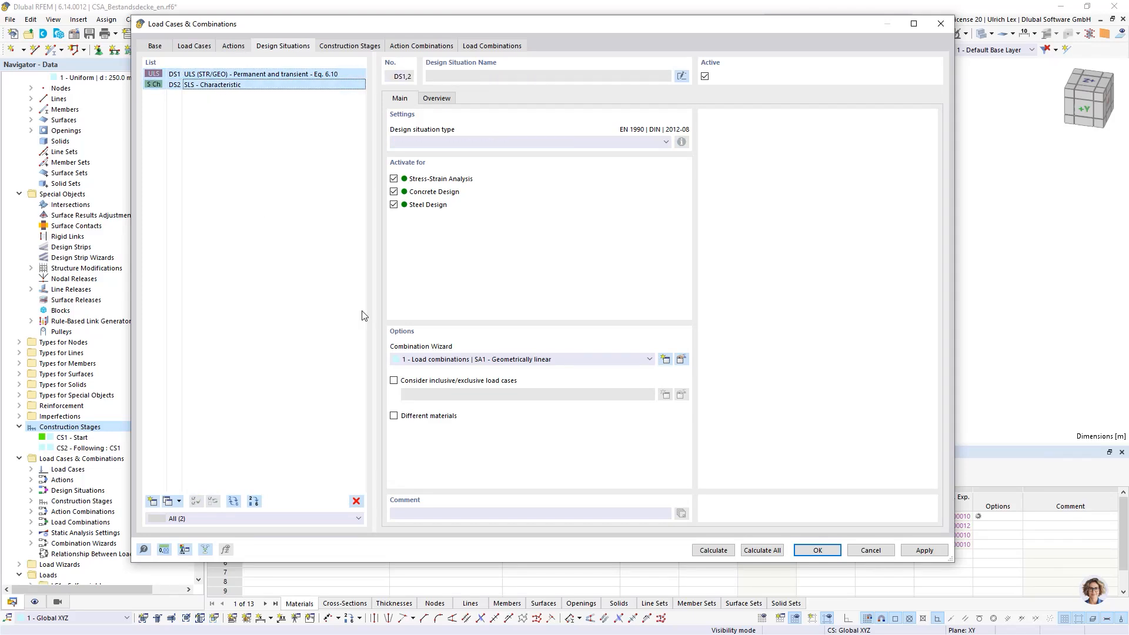
{"action": "left_click", "coordinate": [154, 502]}
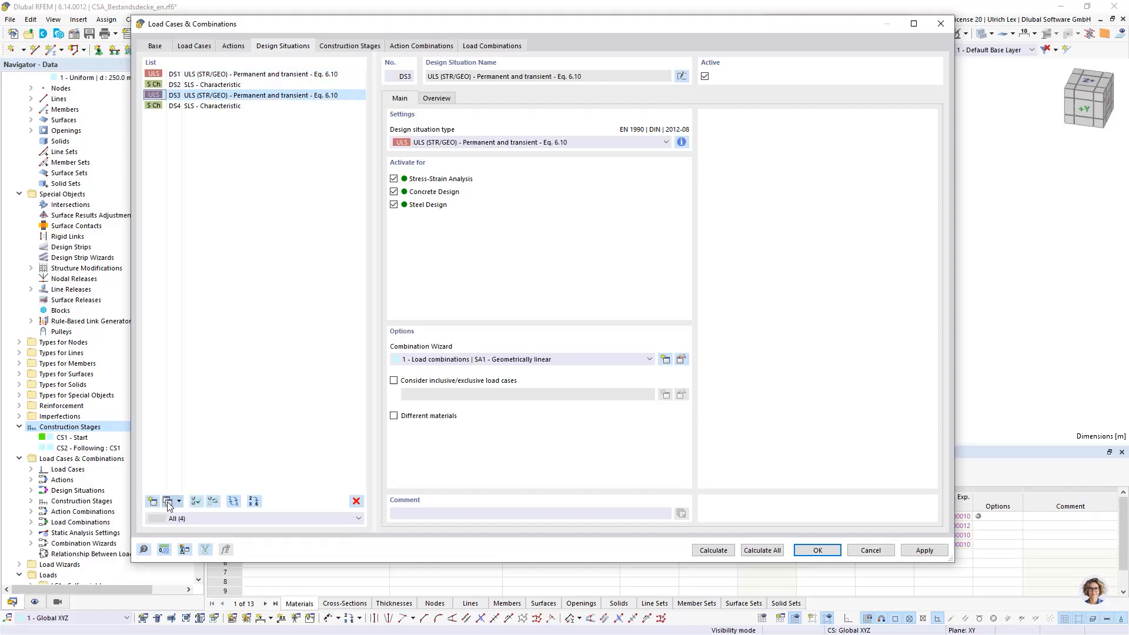
Step: Add the comment New Stage to design situations DS3 and DS4, and Old Stage to DS1 and DS2
{"action": "left_click", "coordinate": [238, 106], "text": "shift"}
{"action": "left_click", "coordinate": [444, 516]}
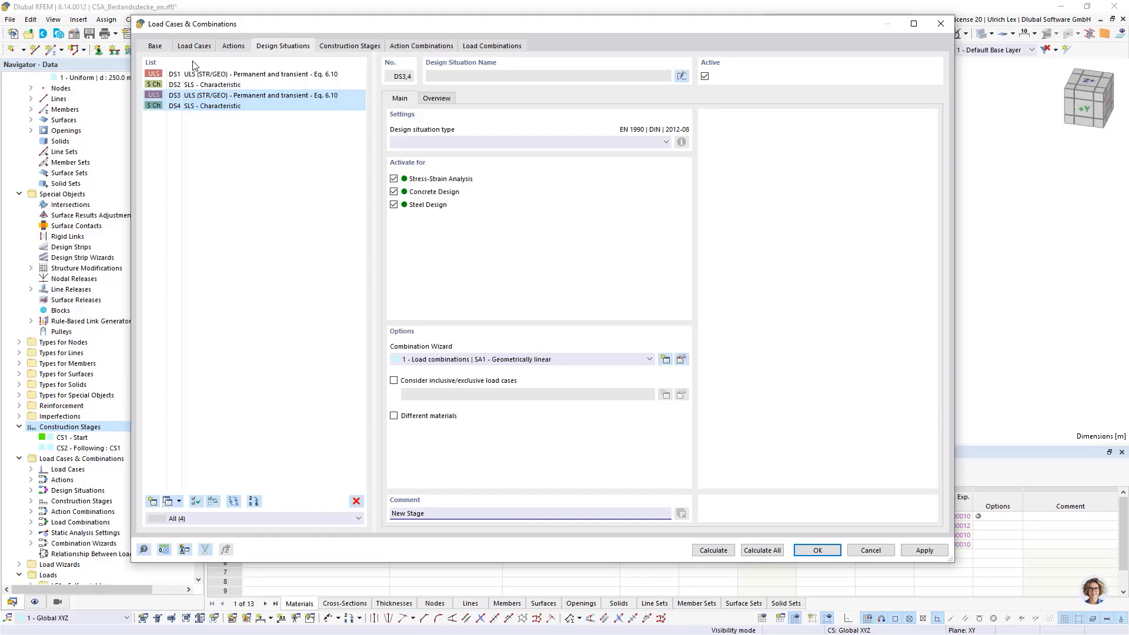
{"action": "left_click", "coordinate": [219, 86]}
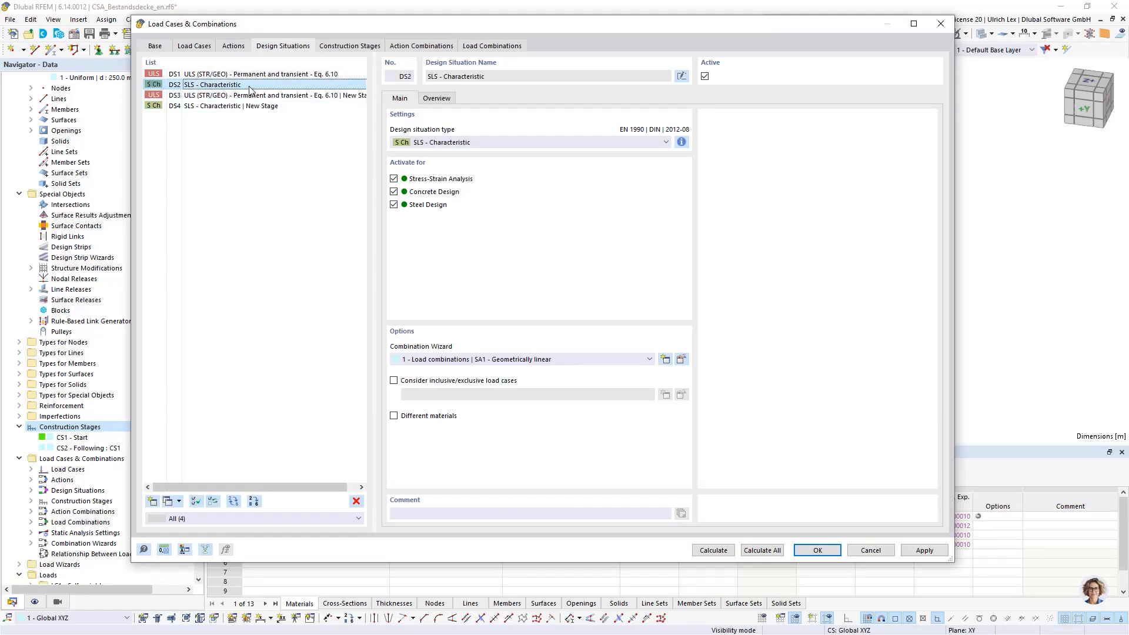
{"action": "left_click", "coordinate": [234, 75], "text": "ctrl"}
{"action": "left_click", "coordinate": [454, 512]}
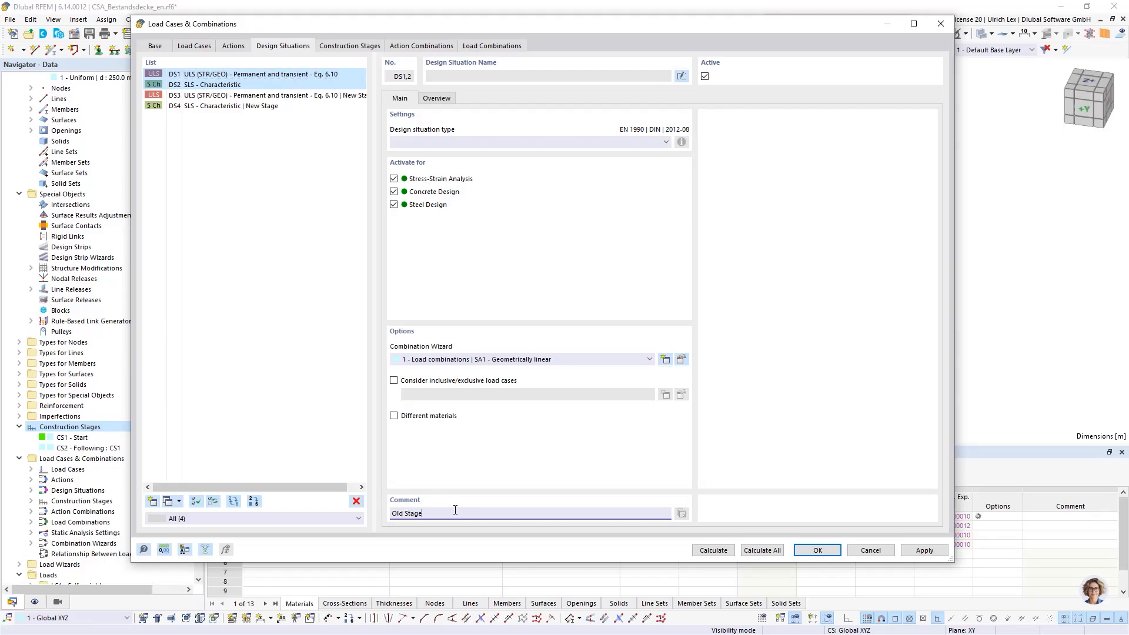
{"action": "left_click", "coordinate": [262, 328]}
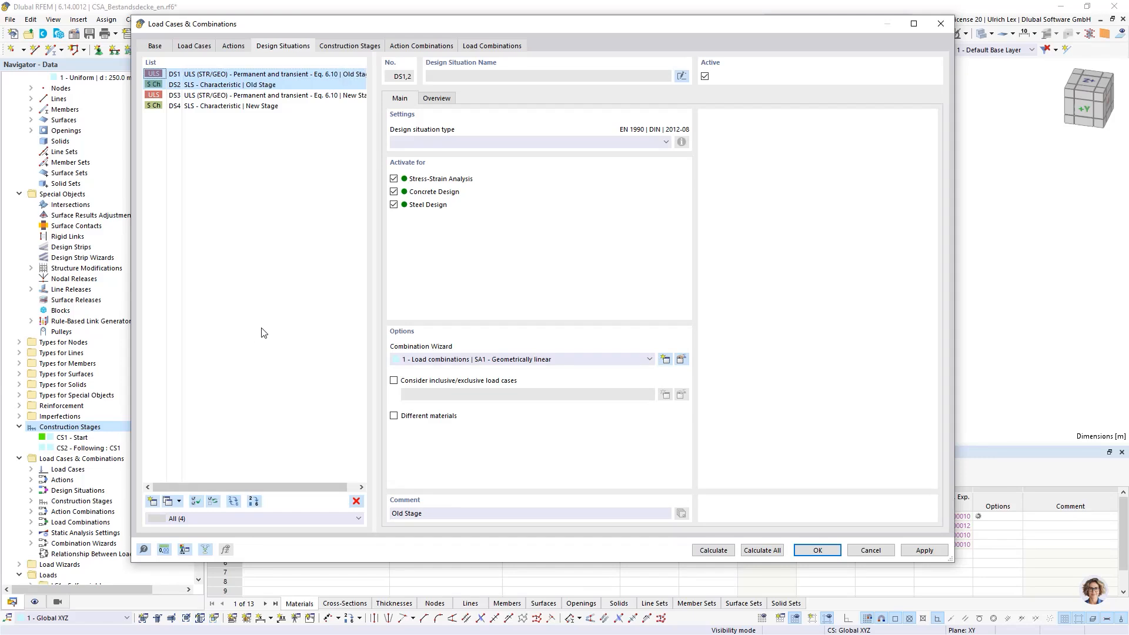
Step: Copy combination wizard 1 and replace CS1 with construction stage CS2 as the copy's initial state
{"action": "left_click", "coordinate": [277, 95]}
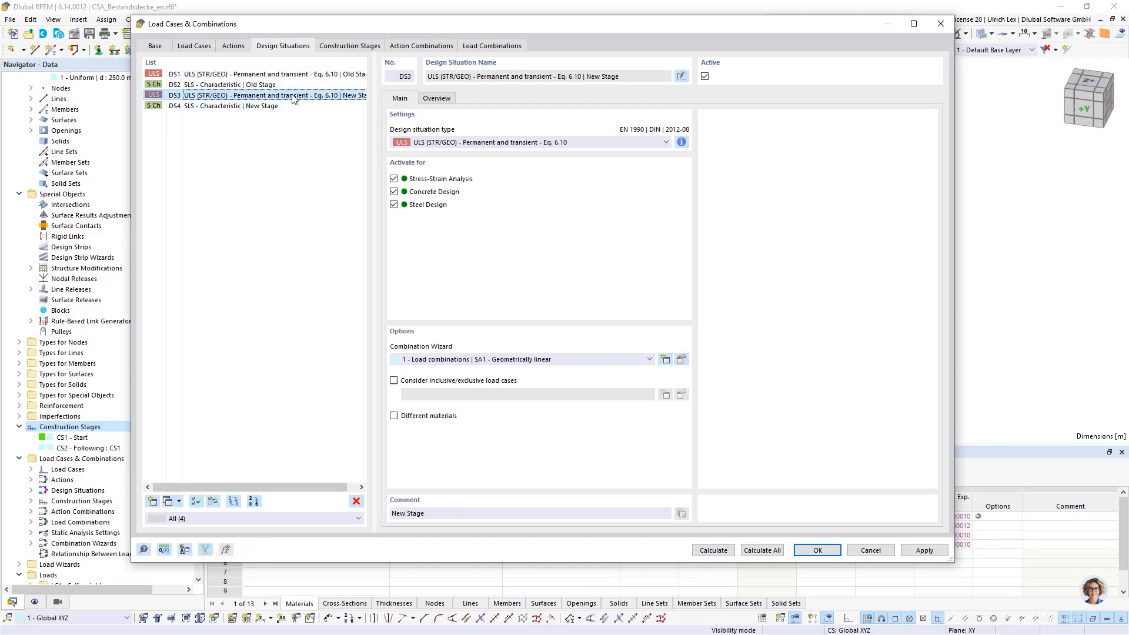
{"action": "left_click", "coordinate": [262, 106], "text": "shift"}
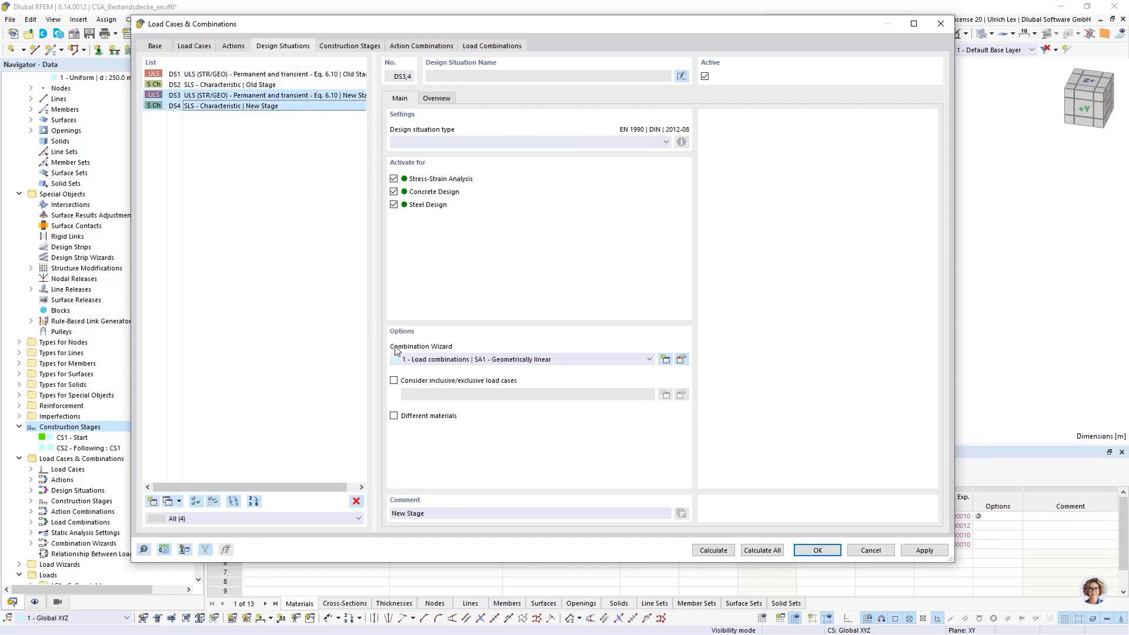
{"action": "left_click", "coordinate": [681, 359]}
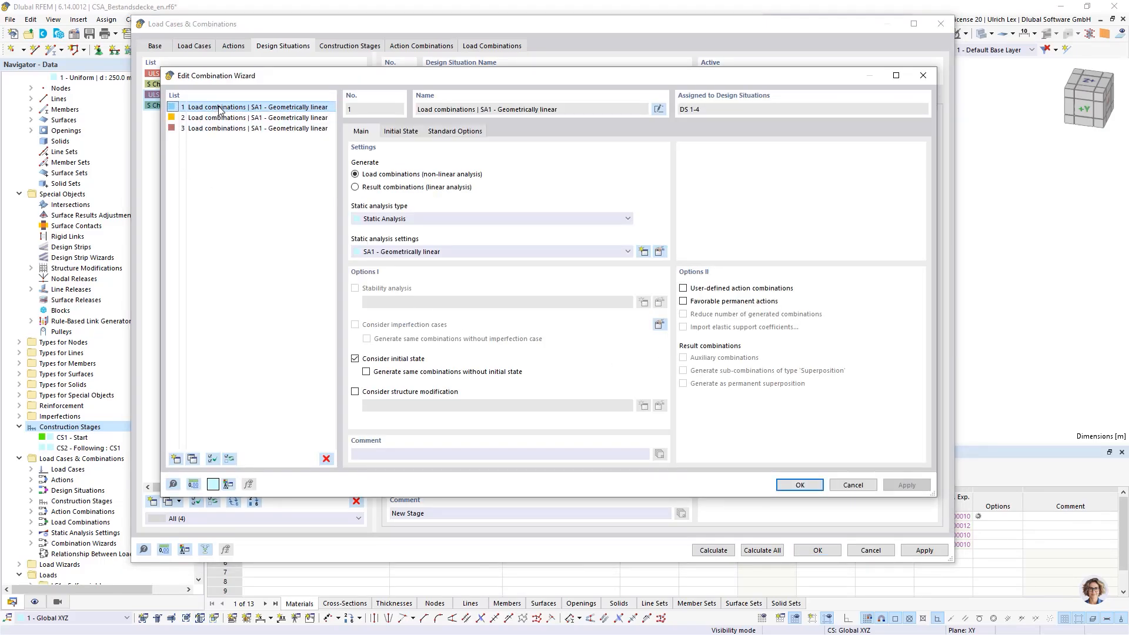
{"action": "left_click", "coordinate": [192, 459]}
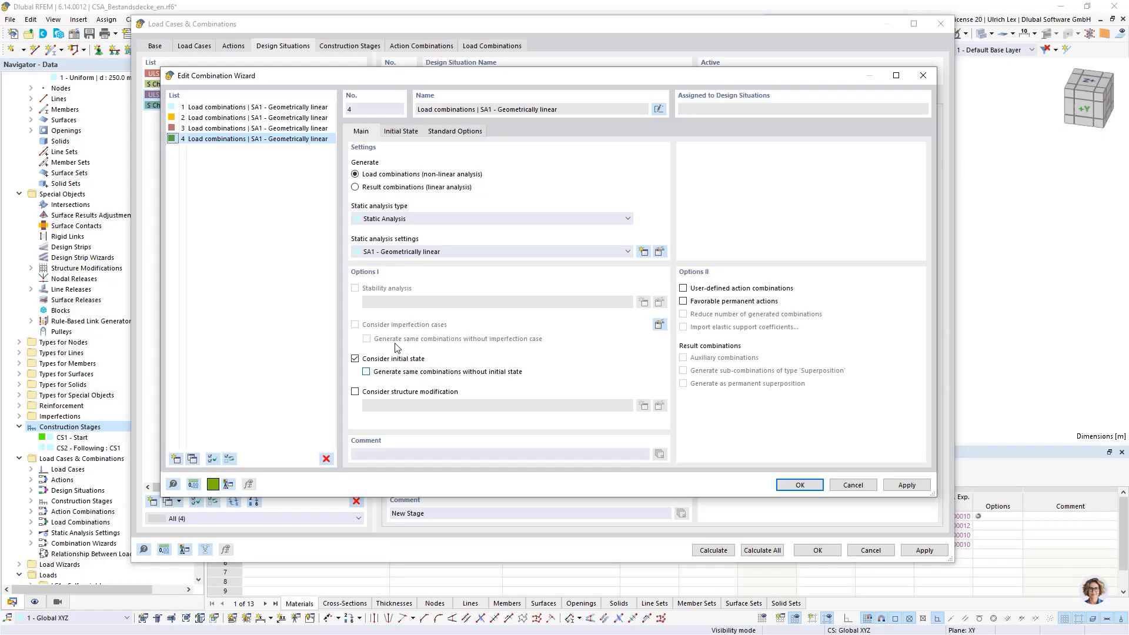
{"action": "left_click", "coordinate": [409, 133]}
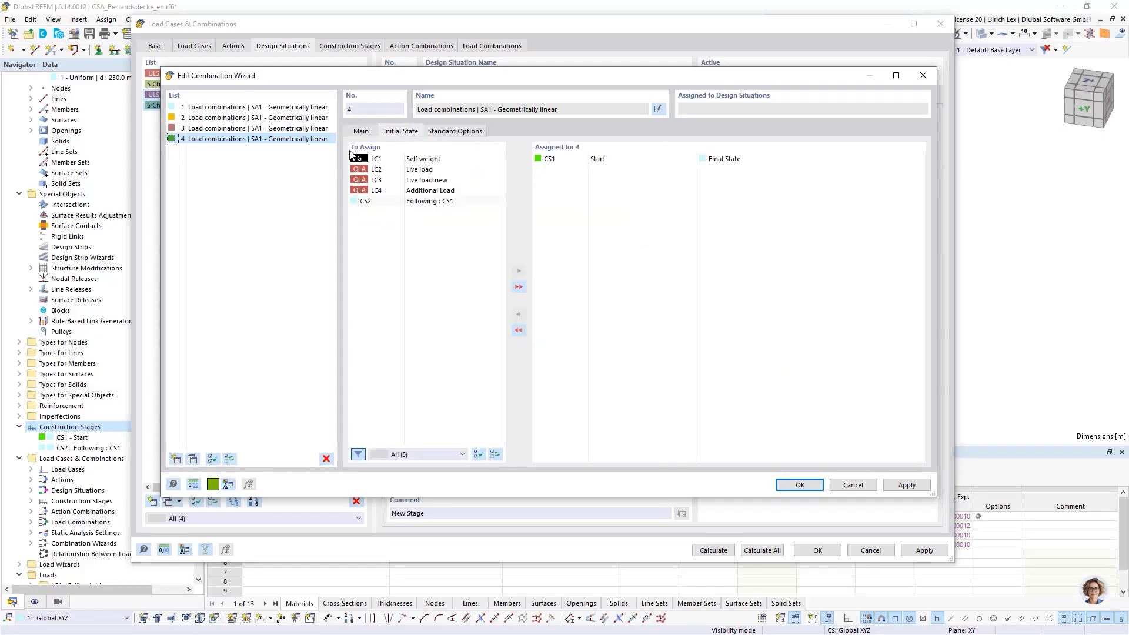
{"action": "left_click", "coordinate": [569, 161]}
{"action": "double_click", "coordinate": [568, 161]}
{"action": "double_click", "coordinate": [390, 213]}
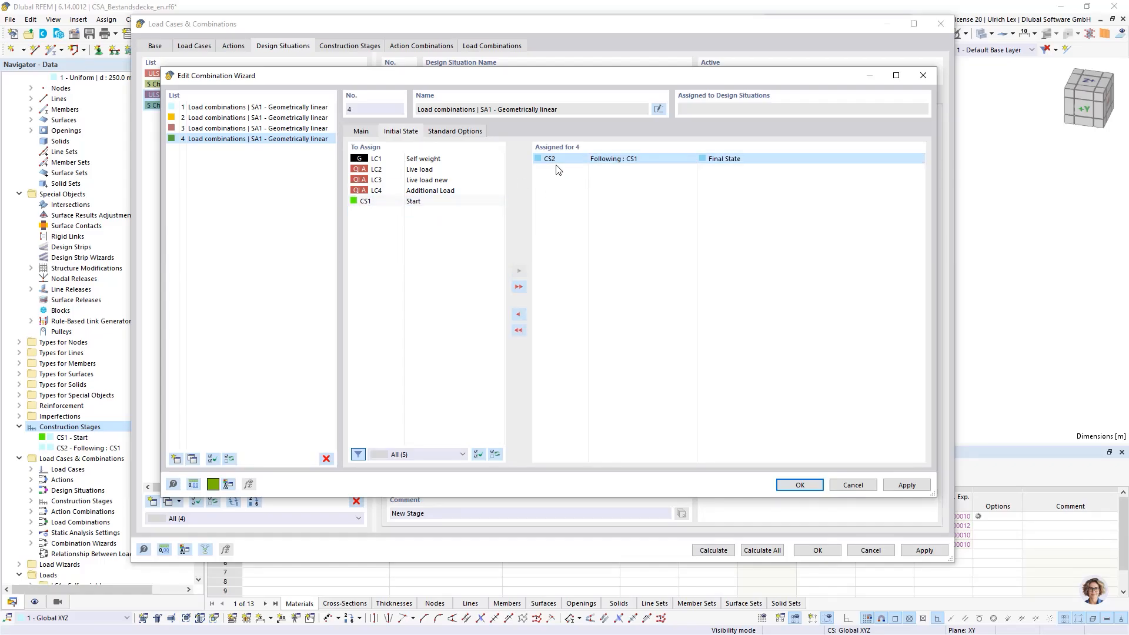
{"action": "left_click", "coordinate": [800, 486]}
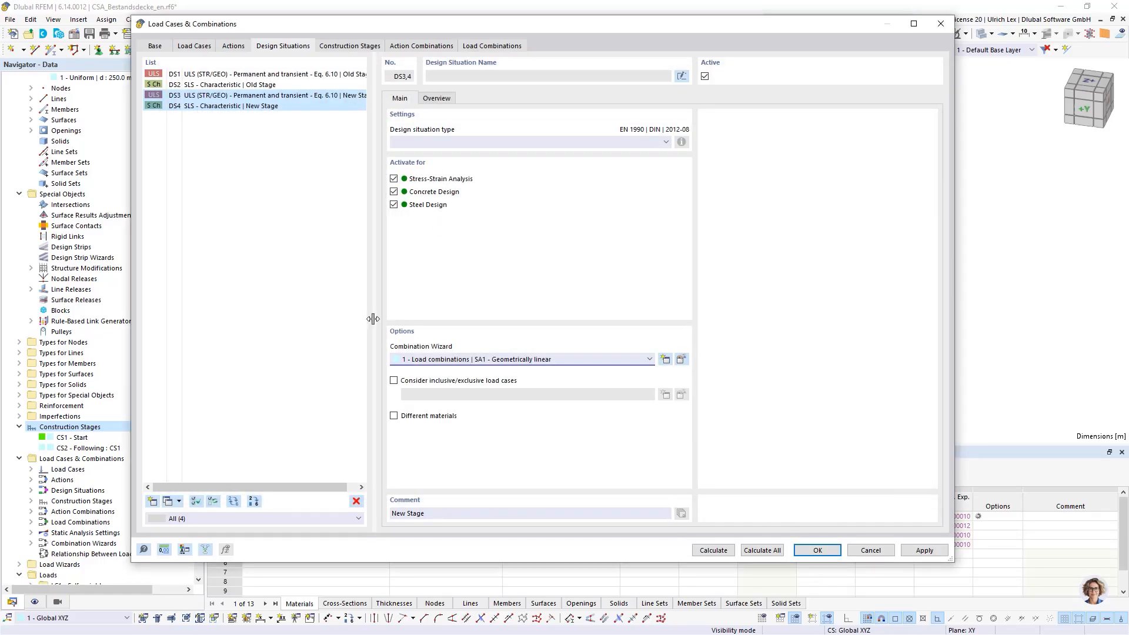
Step: Assign combination wizard 4 to the New Stage design situations DS3 and DS4
{"action": "left_click", "coordinate": [484, 359]}
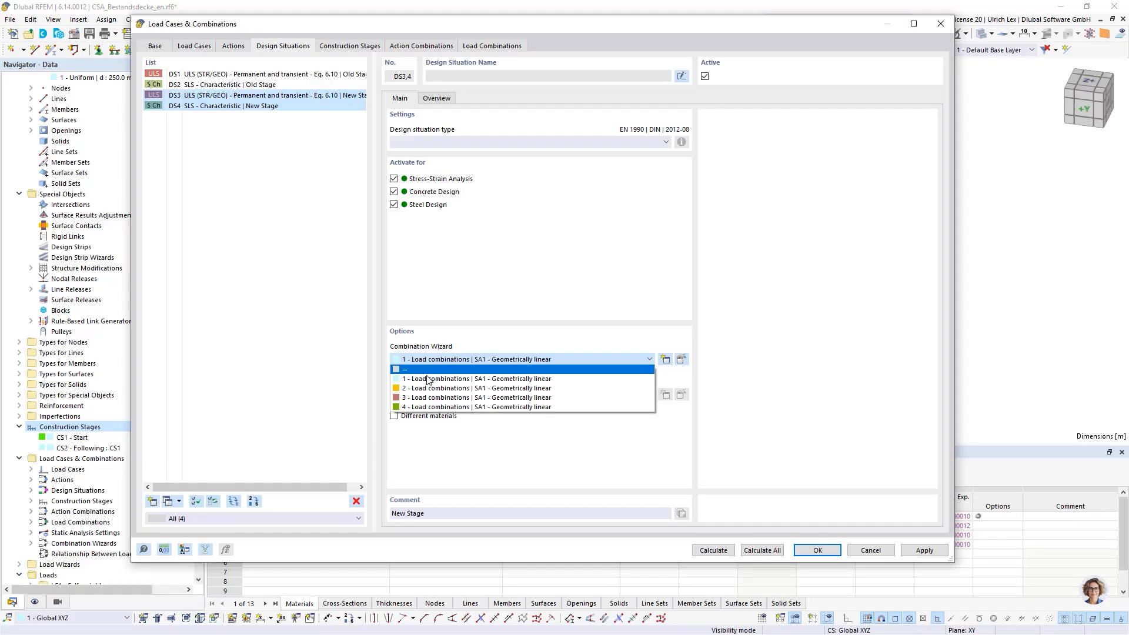
{"action": "left_click", "coordinate": [420, 407]}
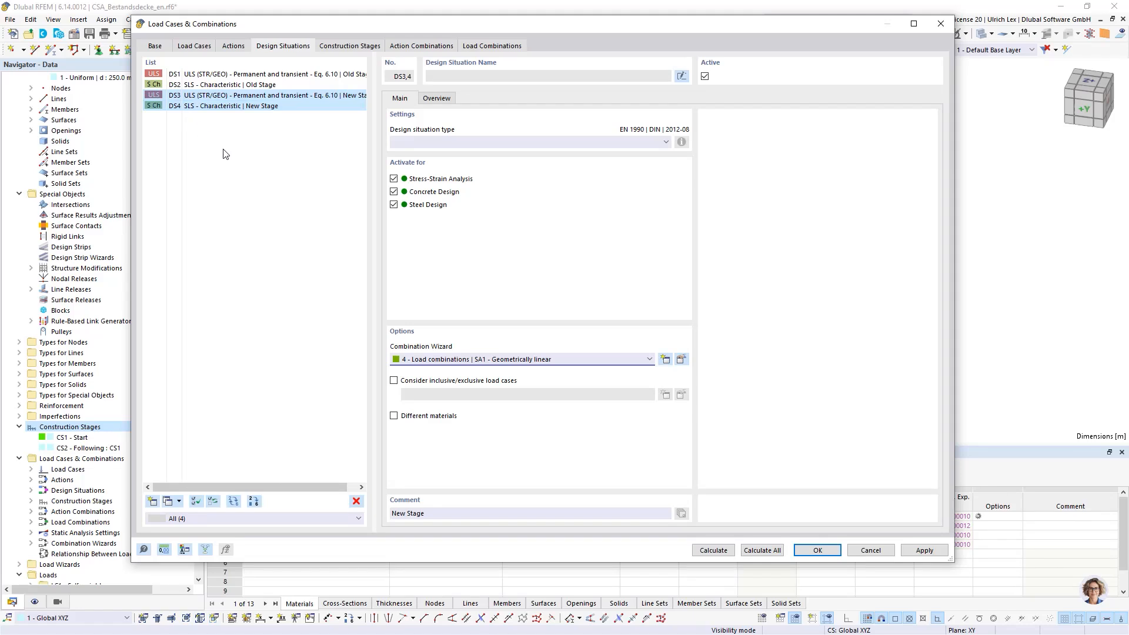
{"action": "left_click", "coordinate": [340, 174]}
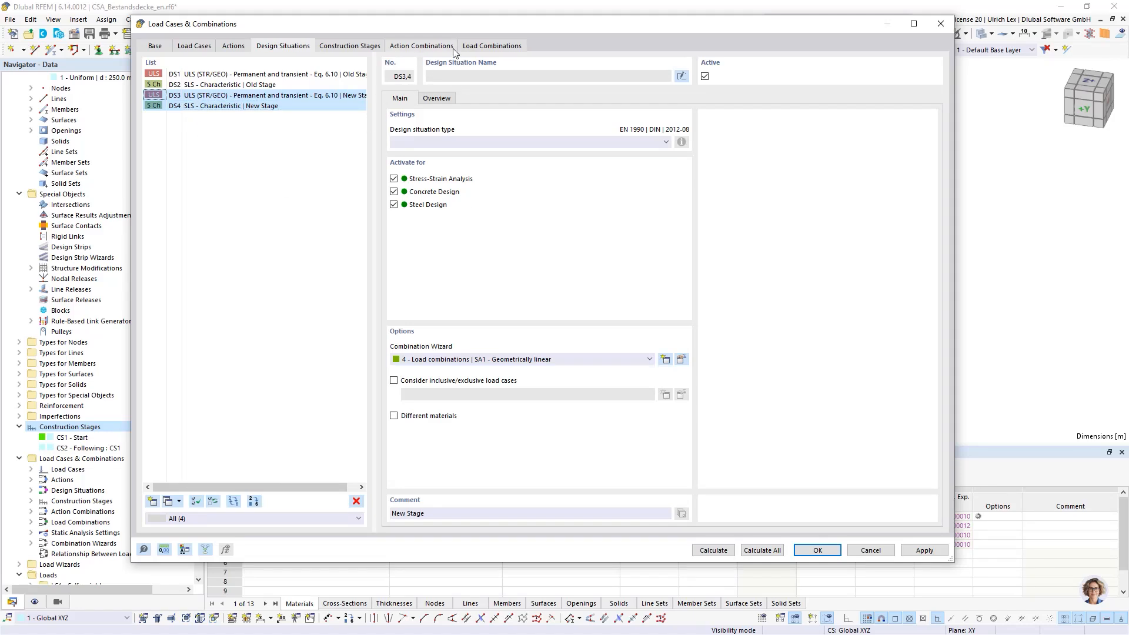
Step: Generate the load combinations and examine the settings of CO5 for construction stage CS2
{"action": "left_click", "coordinate": [480, 47]}
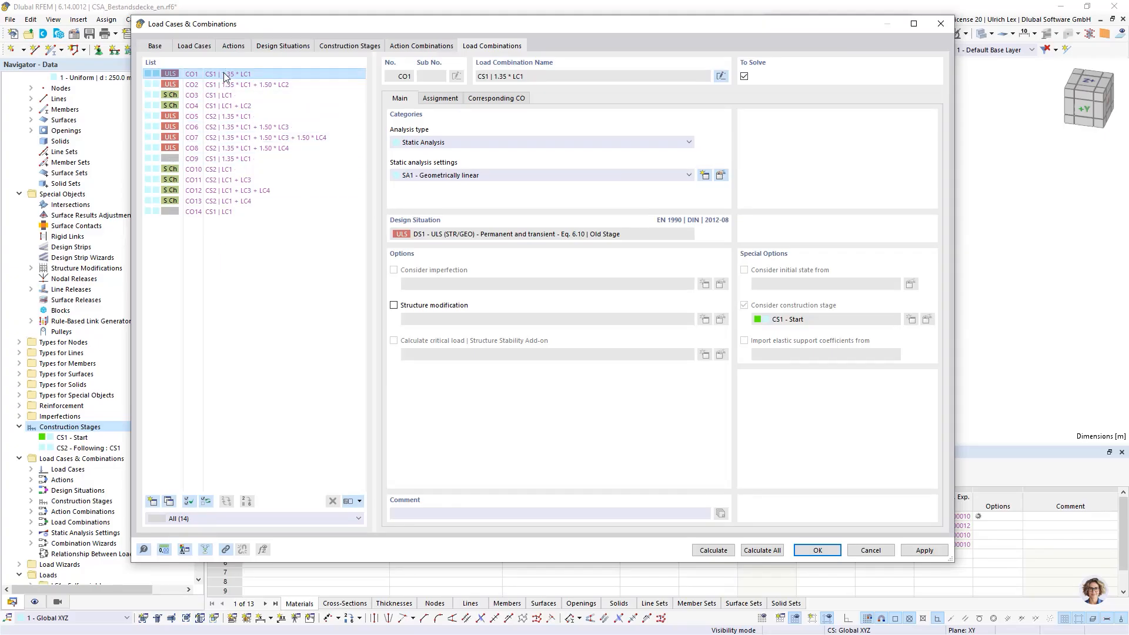
{"action": "left_click", "coordinate": [219, 116]}
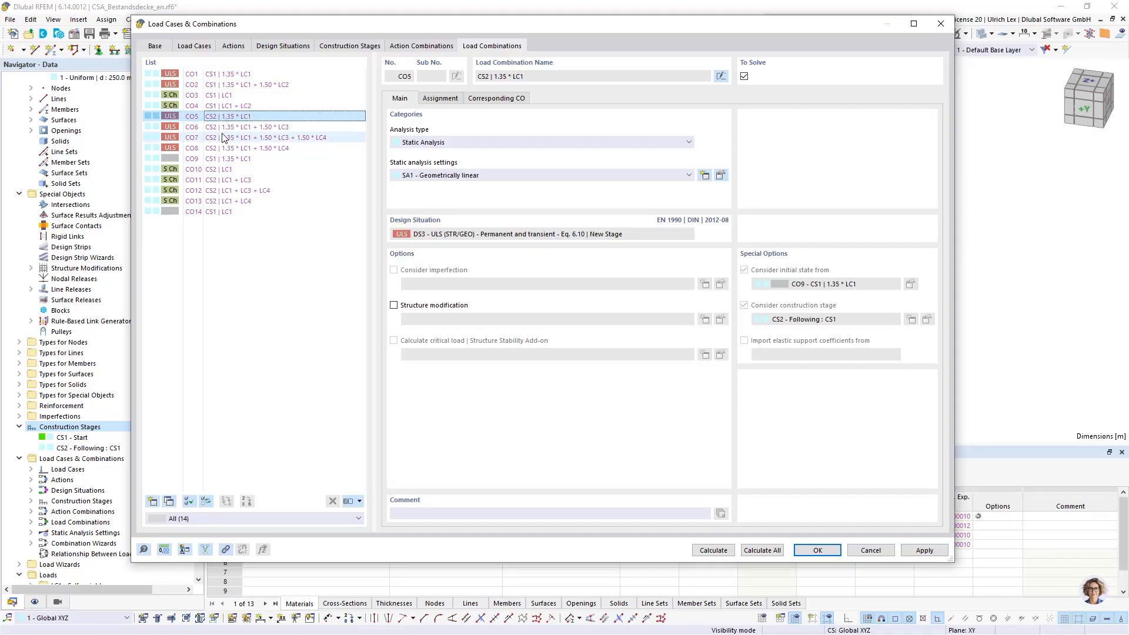
Step: Review the CS2 load combinations from CO5 to CO13 and accept the load cases and combinations dialog
{"action": "left_click", "coordinate": [226, 149], "text": "shift"}
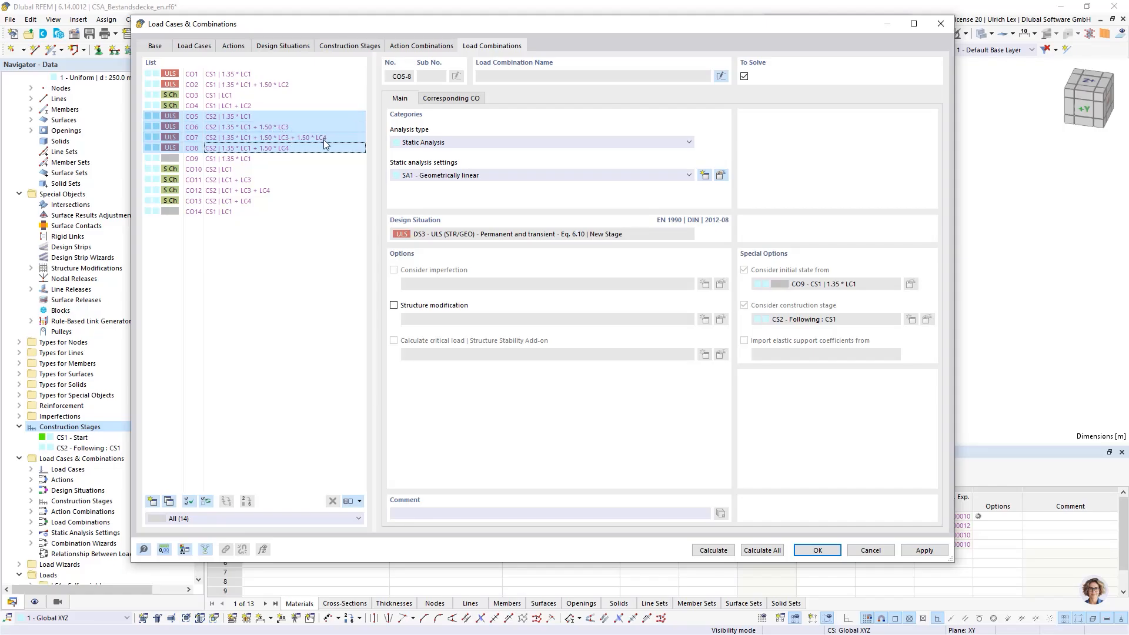
{"action": "left_click", "coordinate": [310, 202]}
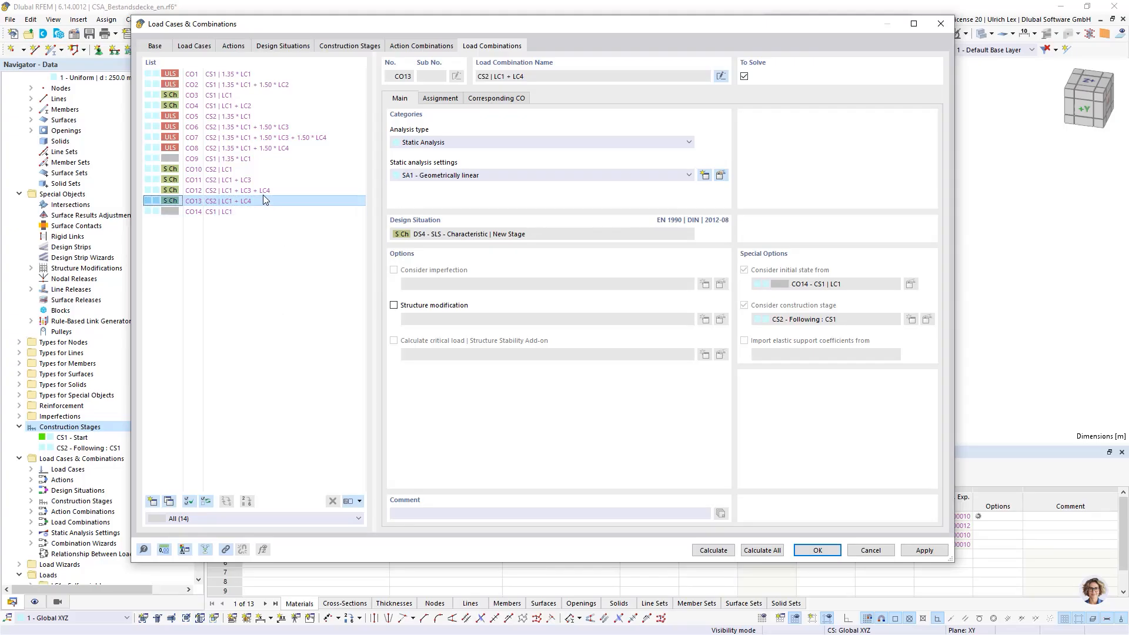
{"action": "left_click", "coordinate": [212, 117], "text": "shift"}
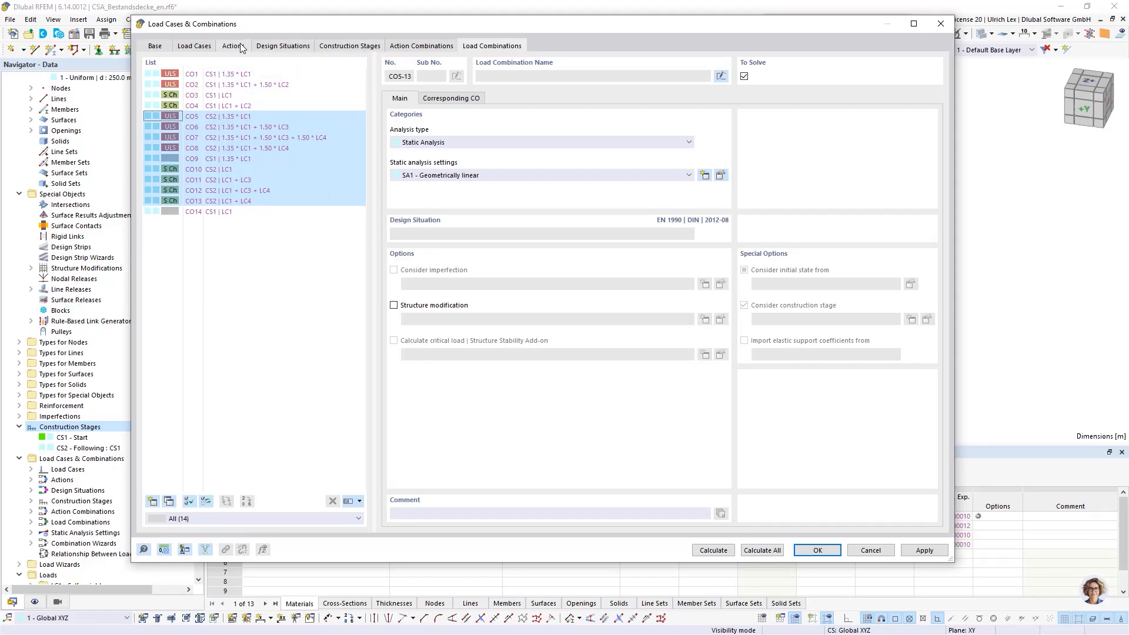
{"action": "left_click", "coordinate": [818, 551]}
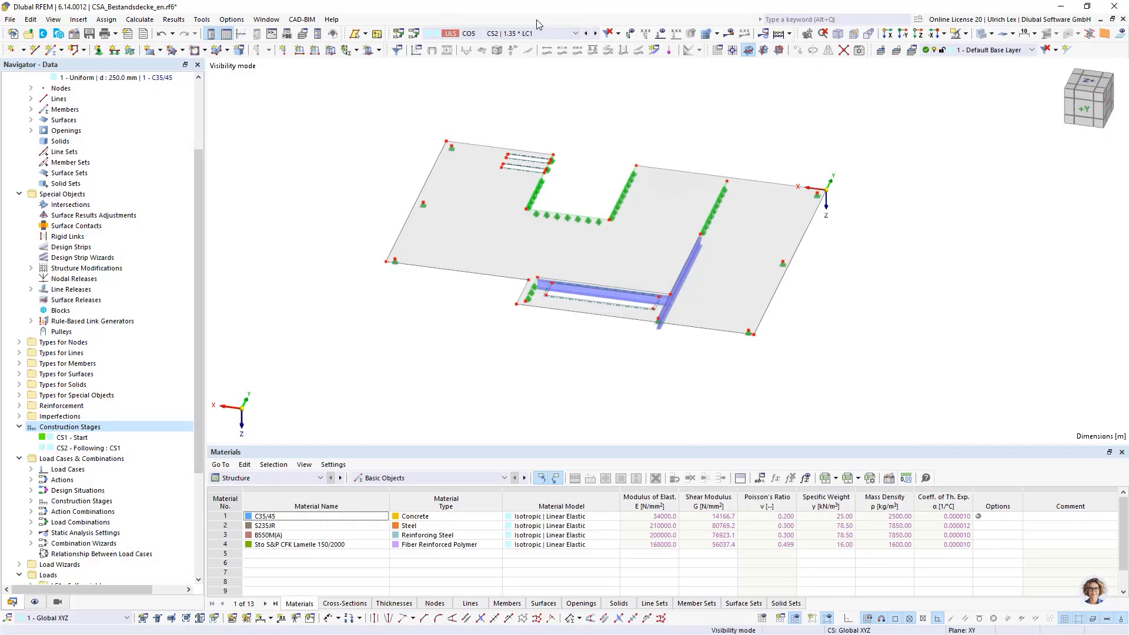
Step: Display the model for load combination CO7 and examine the slab with its added beams from several angles
{"action": "left_click", "coordinate": [549, 36]}
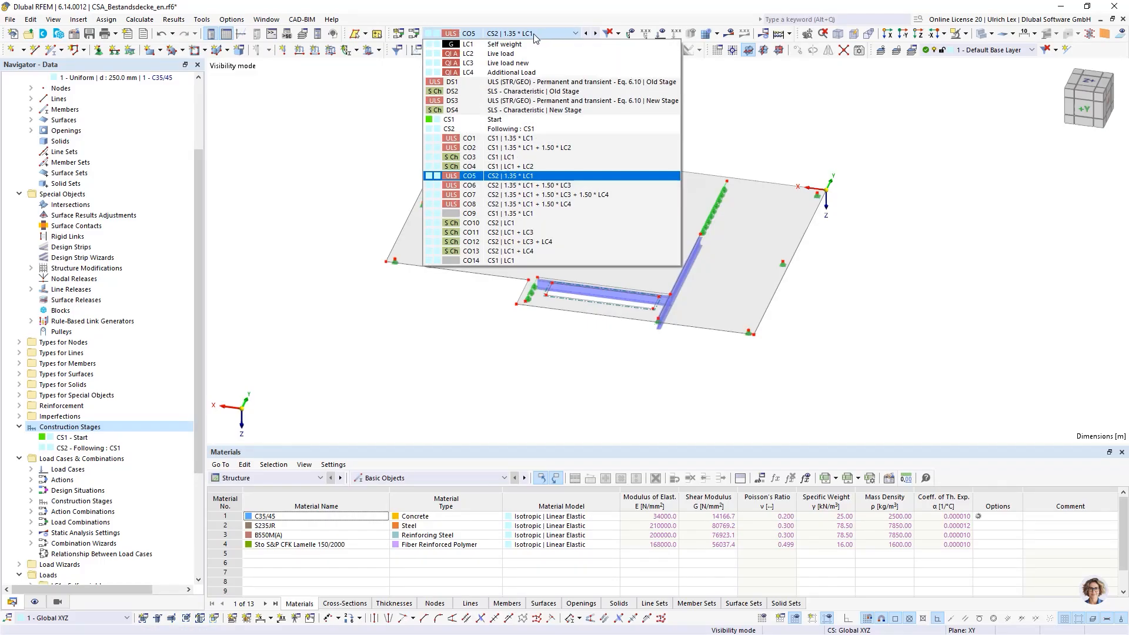
{"action": "left_click", "coordinate": [605, 195]}
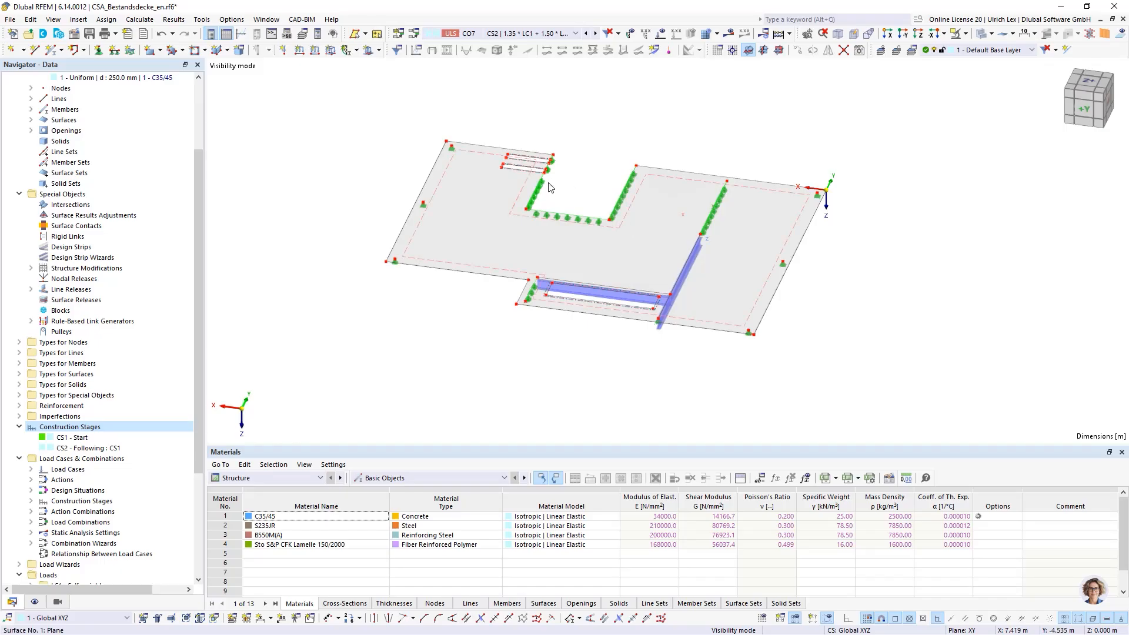
{"action": "middle_click_drag", "start_coordinate": [678, 400], "coordinate": [651, 364], "text": "ctrl"}
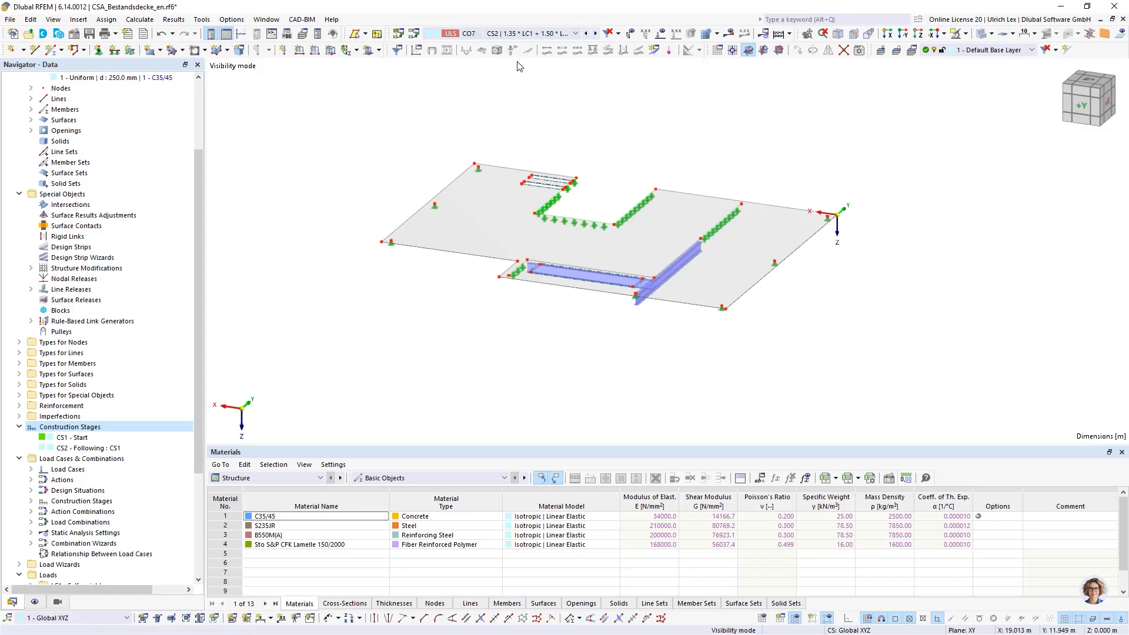
{"action": "scroll", "coordinate": [670, 318], "scroll_direction": "up", "scroll_amount": 3}
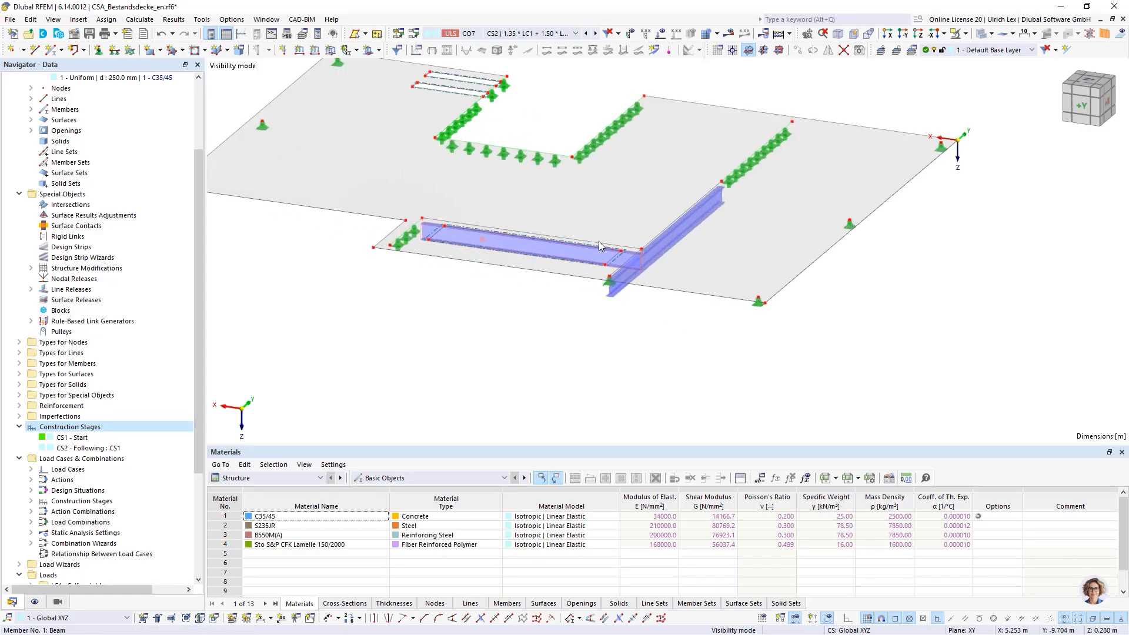
{"action": "scroll", "coordinate": [493, 295], "scroll_direction": "down", "scroll_amount": 3}
{"action": "middle_click_drag", "start_coordinate": [497, 300], "coordinate": [655, 270], "text": "ctrl"}
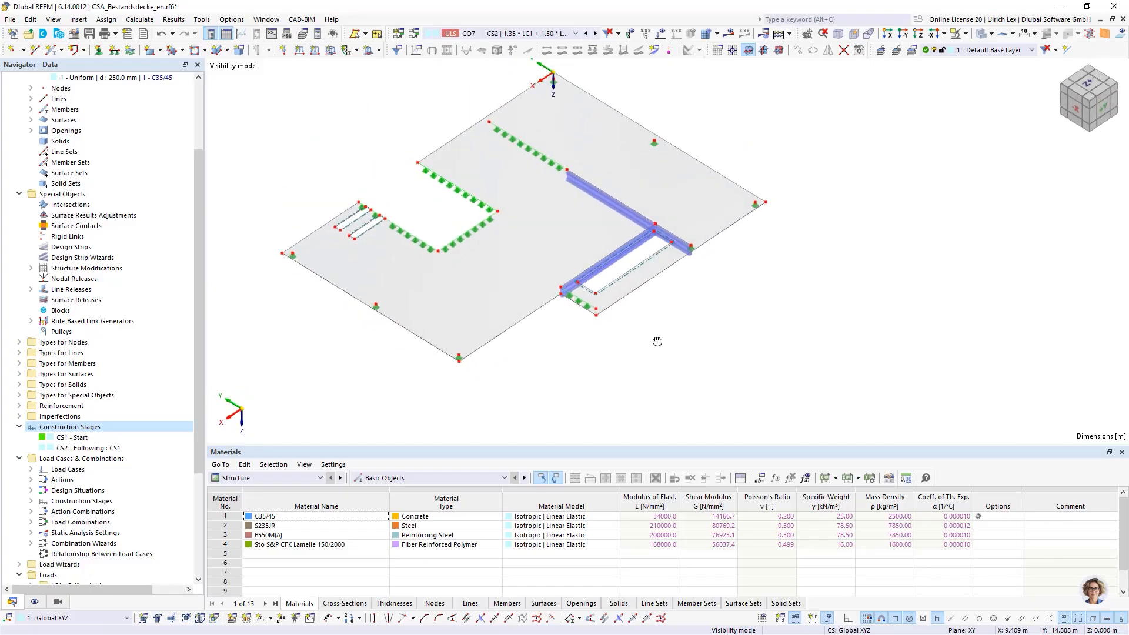
Step: Compare the original structure in load combination CO2 with the modified structure in CO7
{"action": "left_click", "coordinate": [538, 33]}
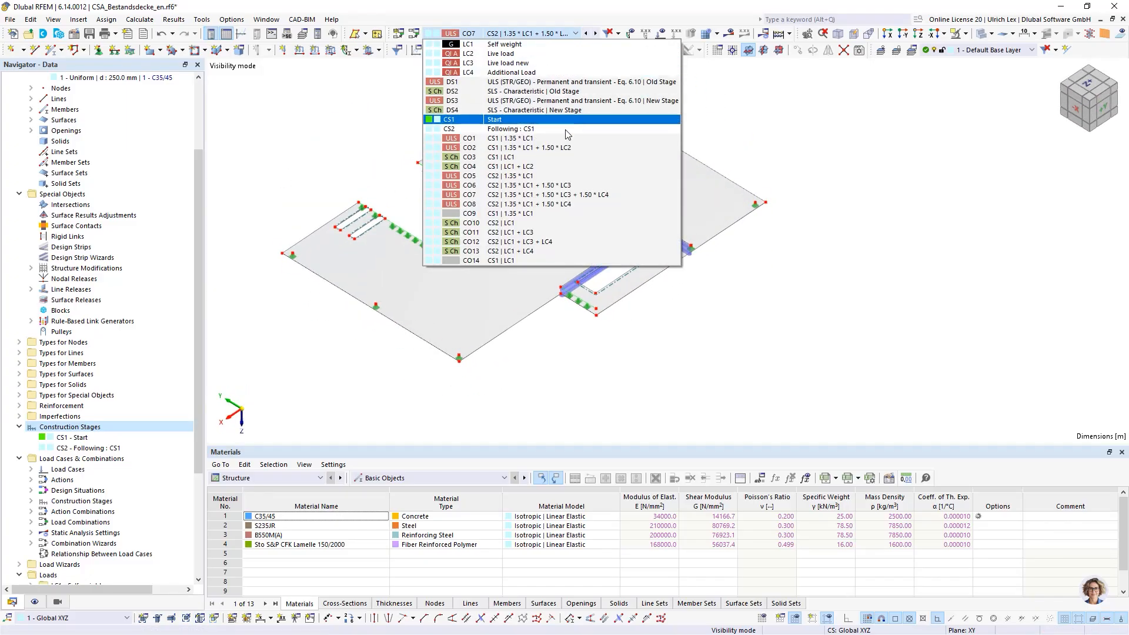
{"action": "left_click", "coordinate": [566, 148]}
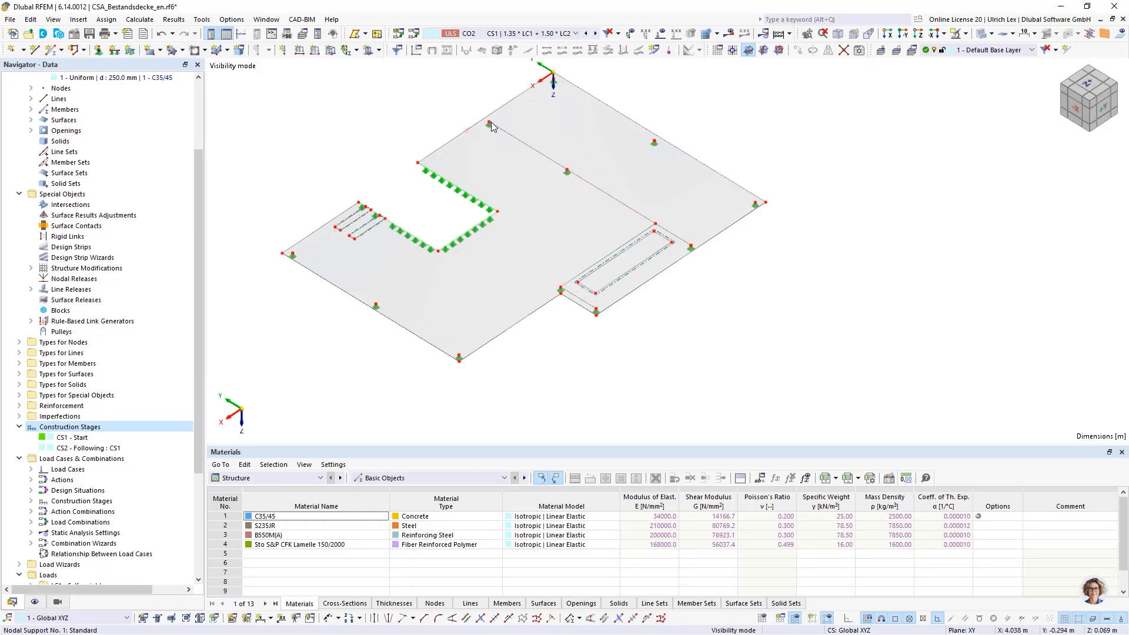
{"action": "left_click", "coordinate": [541, 34]}
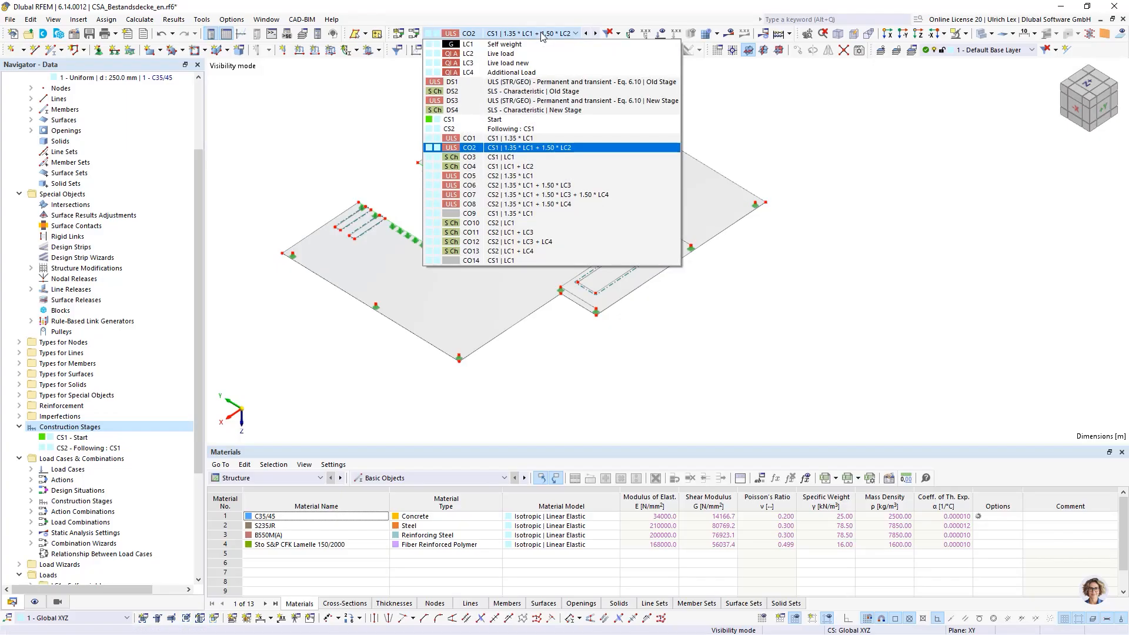
{"action": "left_click", "coordinate": [597, 198]}
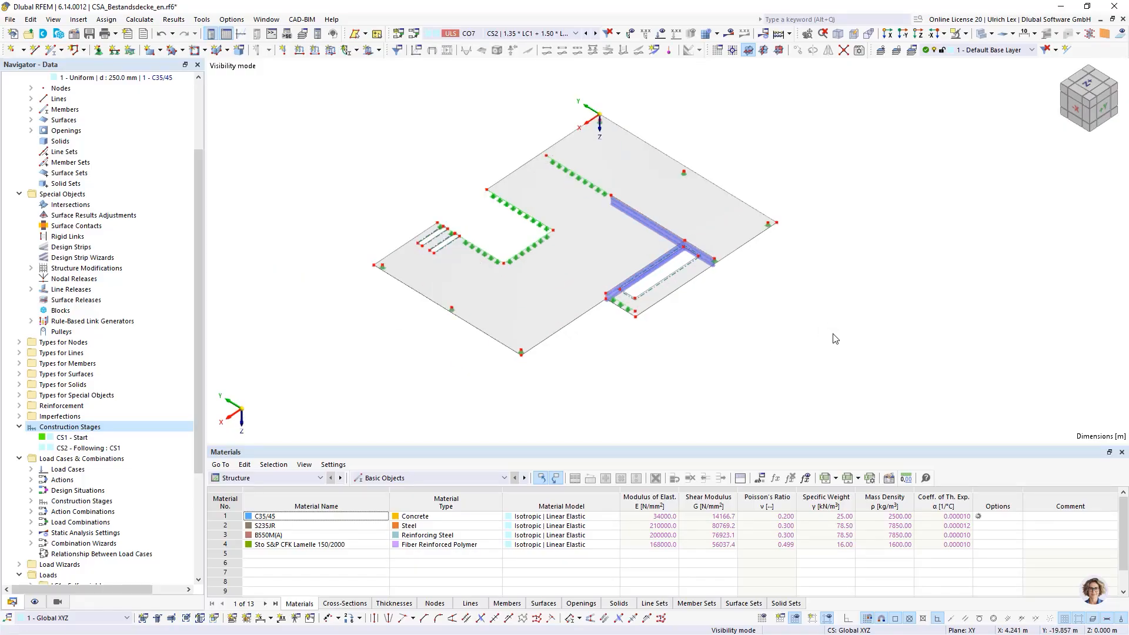
{"action": "middle_click_drag", "start_coordinate": [834, 337], "coordinate": [654, 326], "text": "ctrl"}
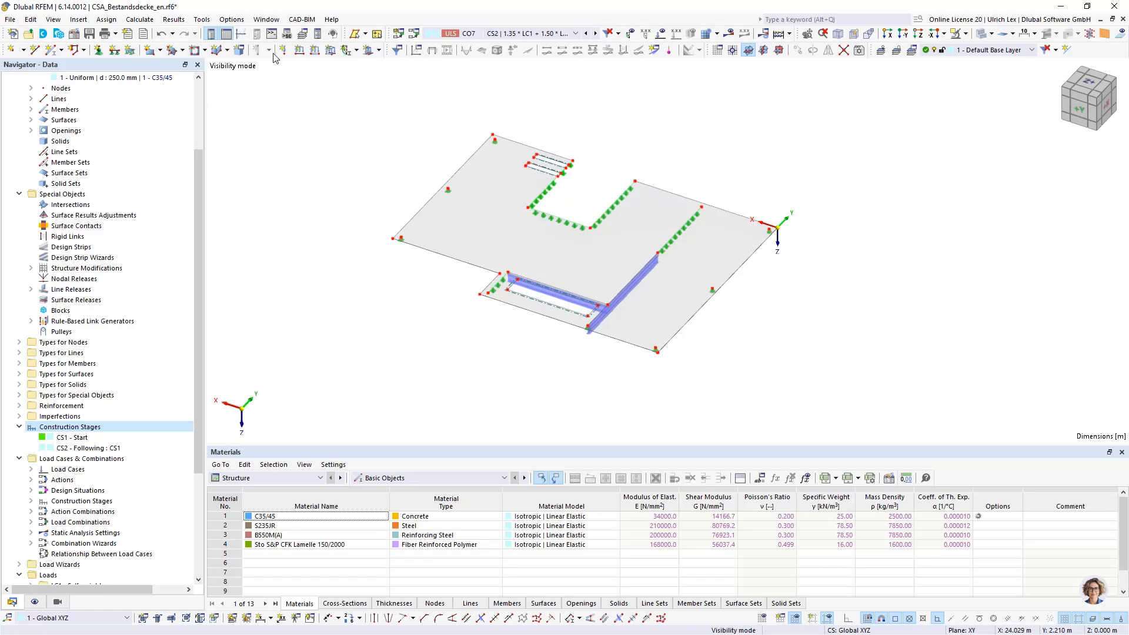
Step: Check the general finite element mesh settings and accept them
{"action": "left_click", "coordinate": [133, 20]}
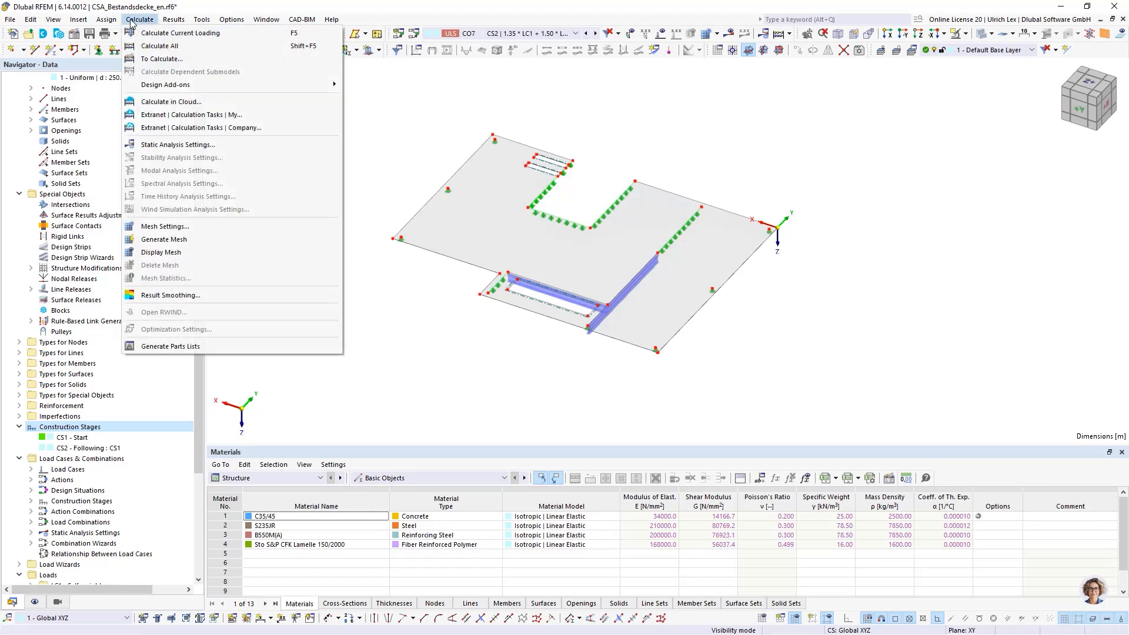
{"action": "left_click", "coordinate": [221, 230]}
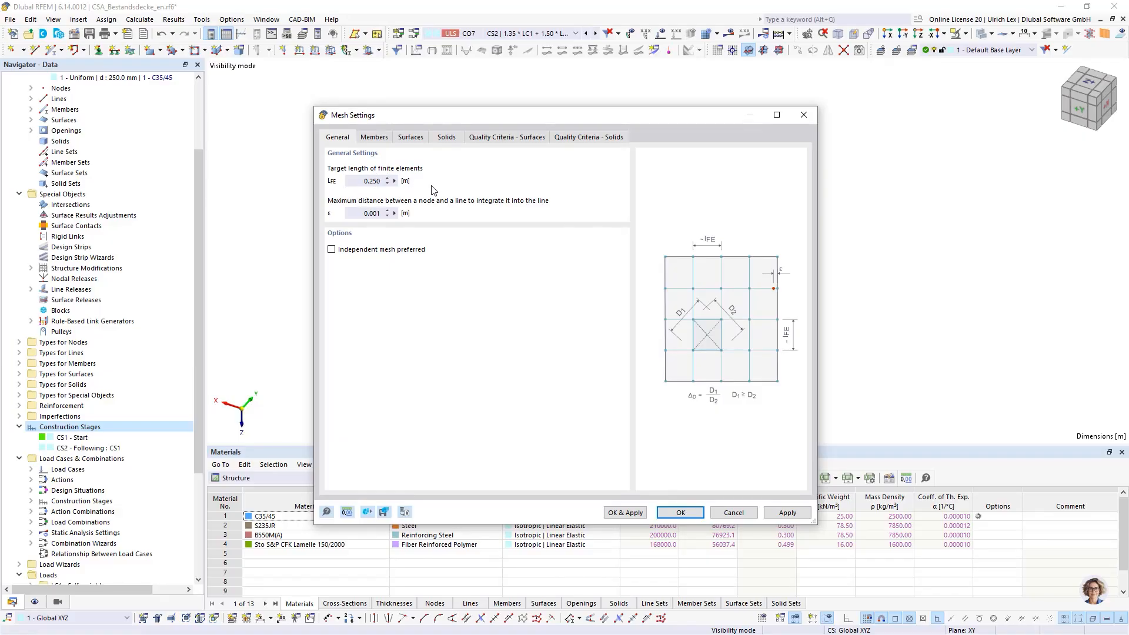
{"action": "left_click", "coordinate": [681, 512]}
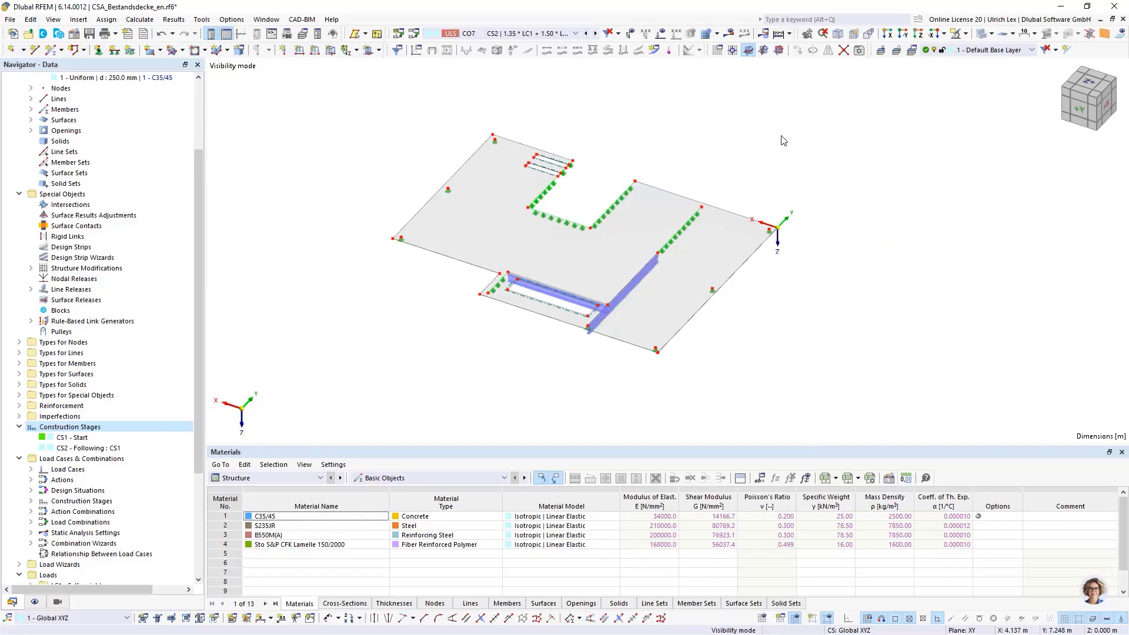
Step: Calculate all load cases, load combinations, construction stages and design add-ons
{"action": "scroll", "coordinate": [841, 238], "scroll_direction": "up", "scroll_amount": 1}
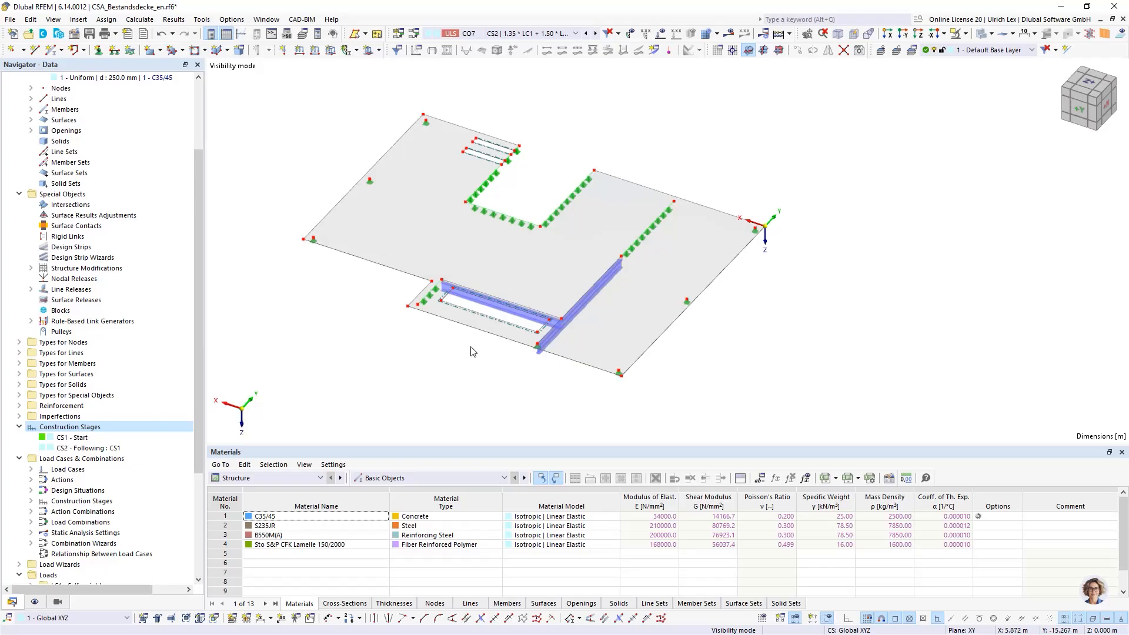
{"action": "left_click", "coordinate": [789, 34]}
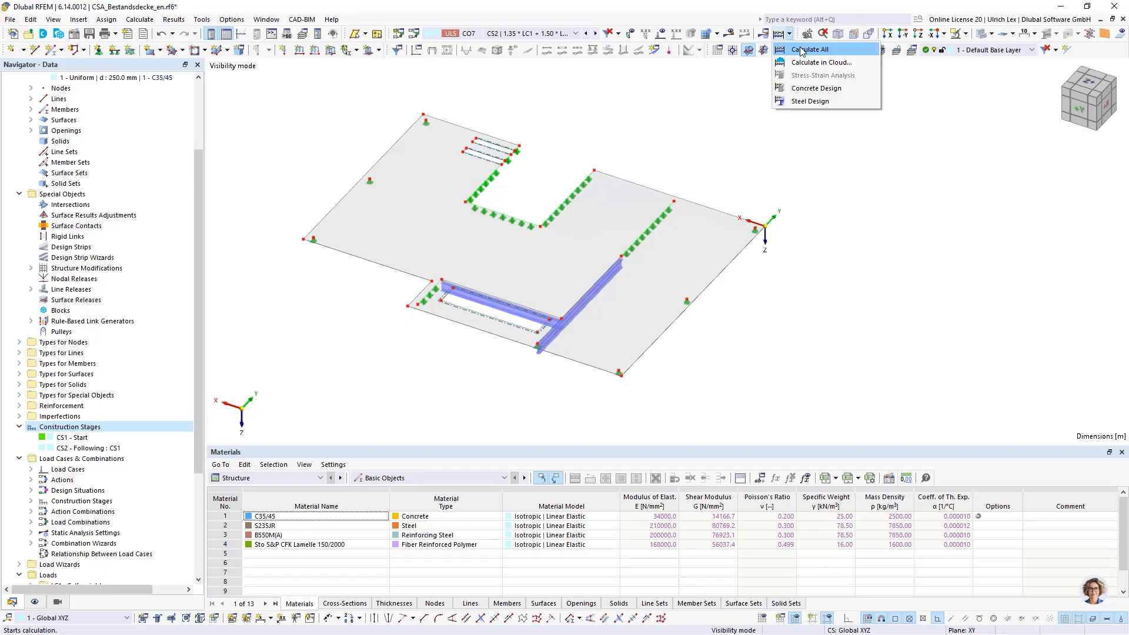
{"action": "left_click", "coordinate": [802, 51]}
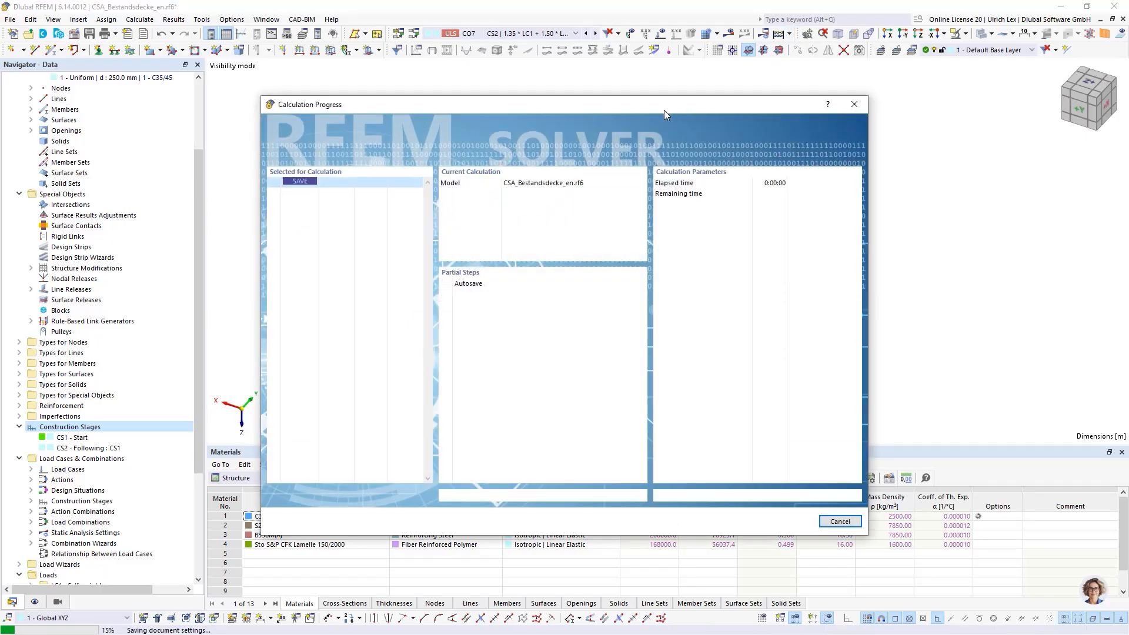
{"action": "left_click_drag", "start_coordinate": [668, 105], "coordinate": [786, 88]}
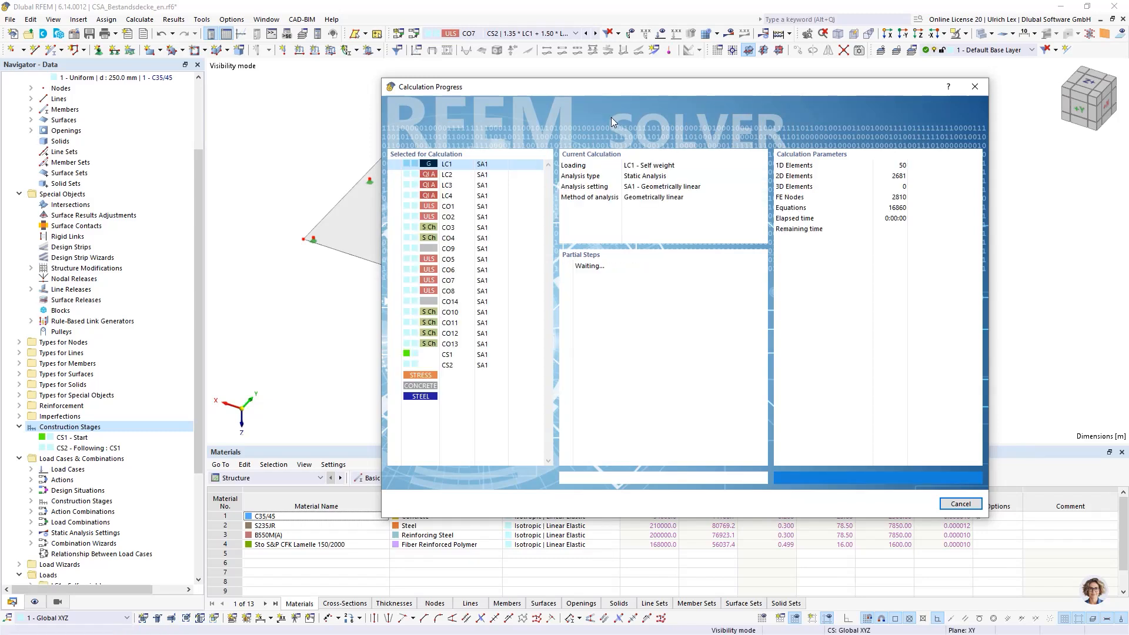
{"action": "left_click_drag", "start_coordinate": [621, 93], "coordinate": [648, 89]}
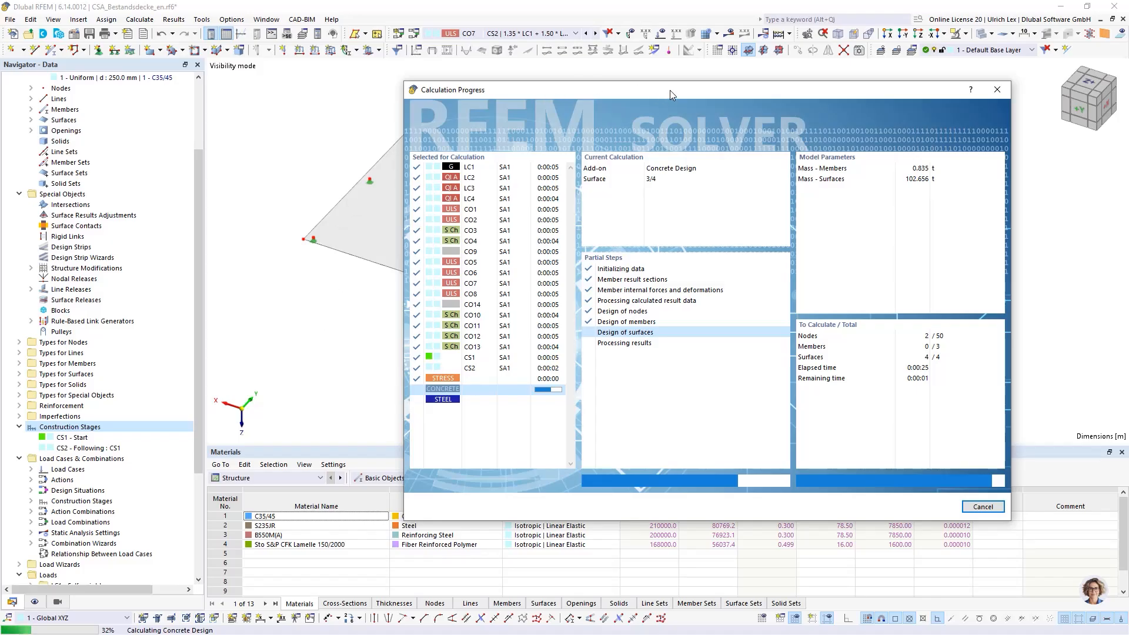
{"action": "left_click_drag", "start_coordinate": [669, 90], "coordinate": [662, 80]}
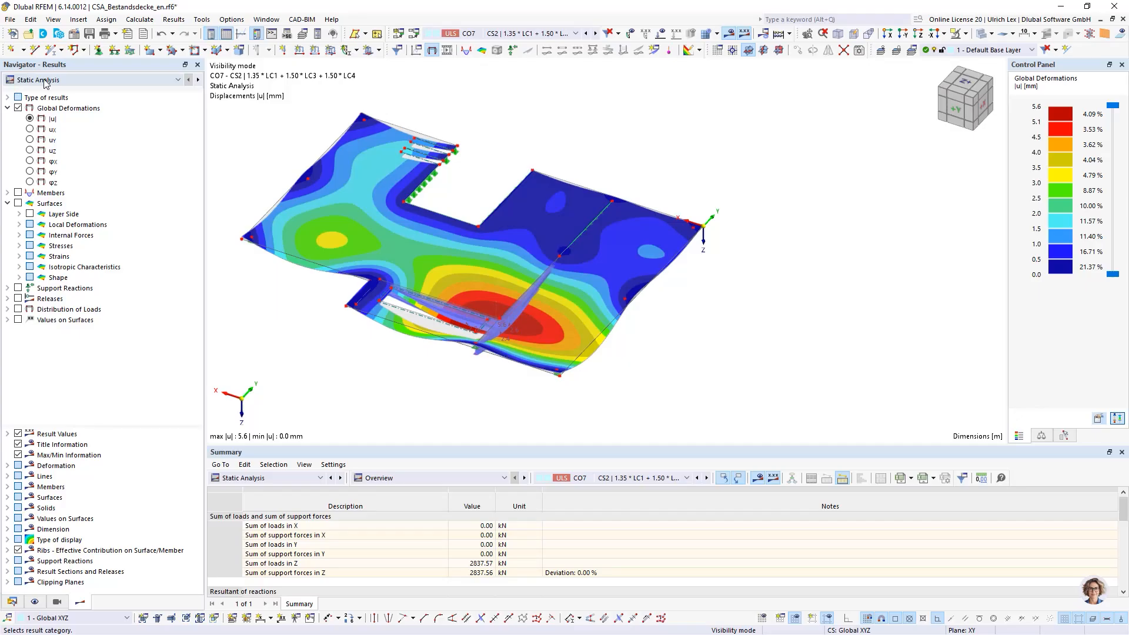
Step: Show the global deformations for load combination CO4 and examine the slab area around the planned opening
{"action": "left_click", "coordinate": [65, 83]}
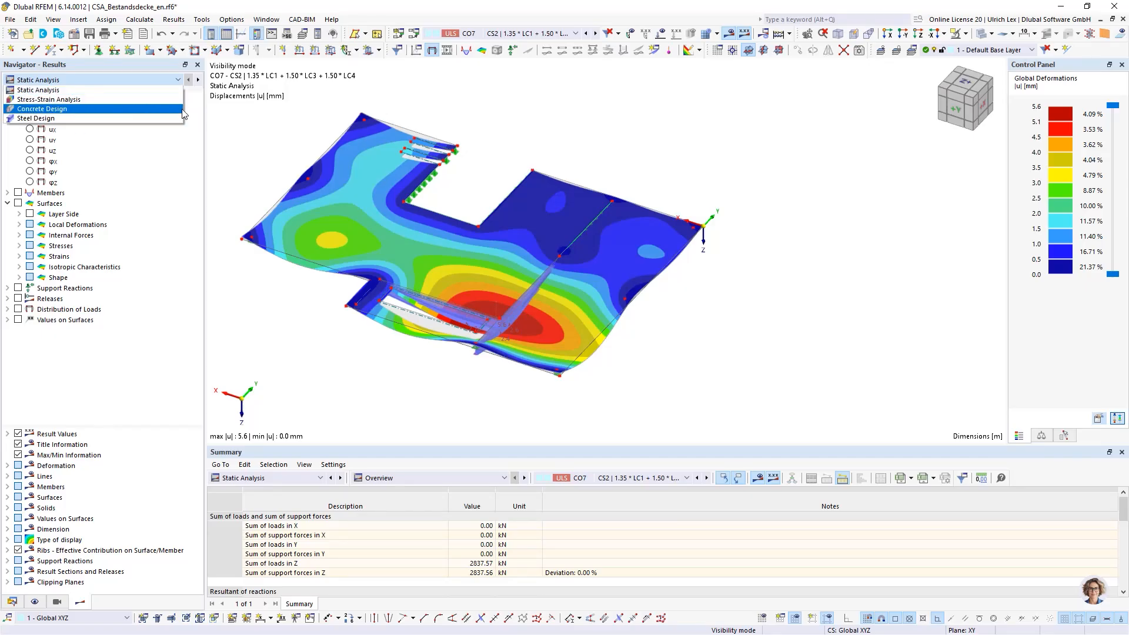
{"action": "left_click", "coordinate": [258, 136]}
{"action": "scroll", "coordinate": [768, 315], "scroll_direction": "down", "scroll_amount": 2}
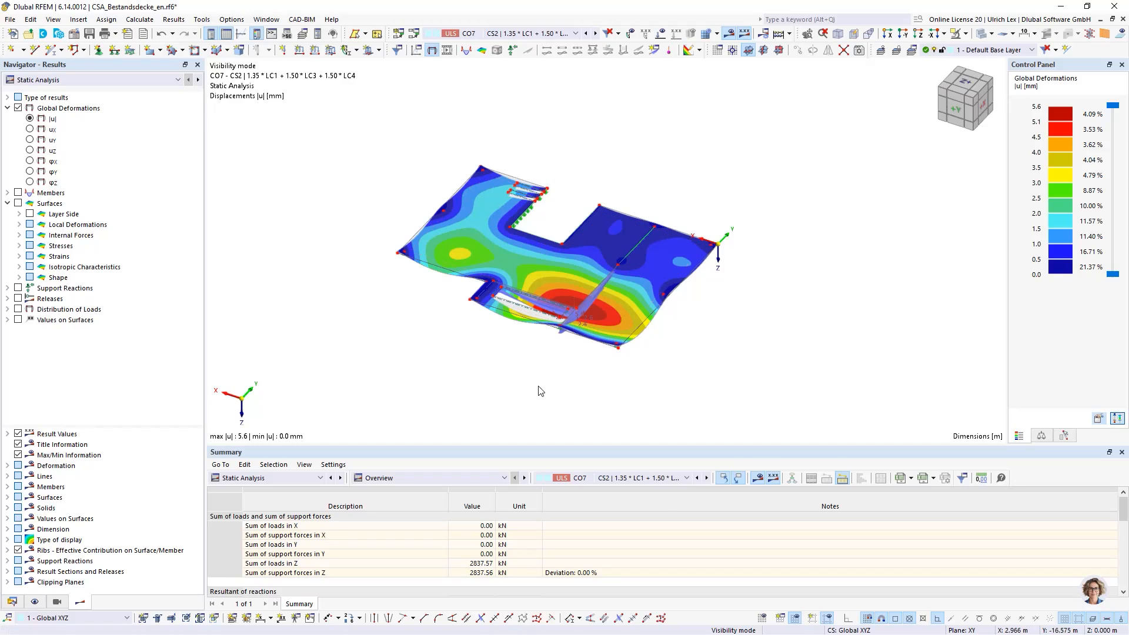
{"action": "mouse_move", "coordinate": [536, 387]}
{"action": "middle_mouse_down", "text": "ctrl"}
{"action": "mouse_move", "coordinate": [655, 396]}
{"action": "mouse_move", "coordinate": [524, 377]}
{"action": "middle_mouse_up", "text": "ctrl"}
{"action": "left_click", "coordinate": [532, 34]}
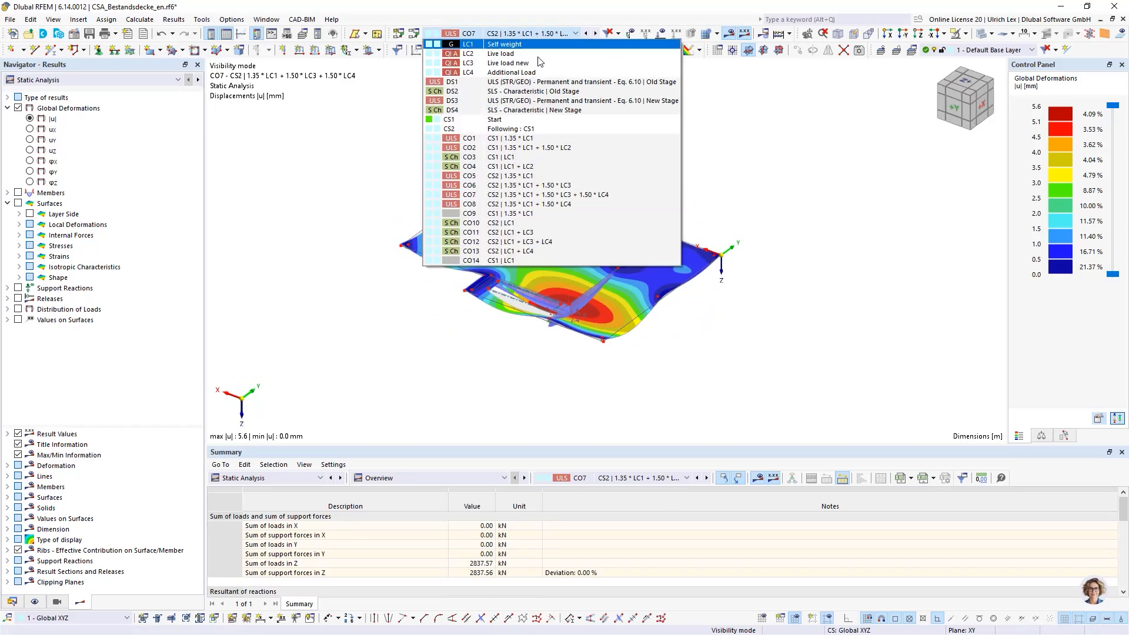
{"action": "left_click", "coordinate": [543, 169]}
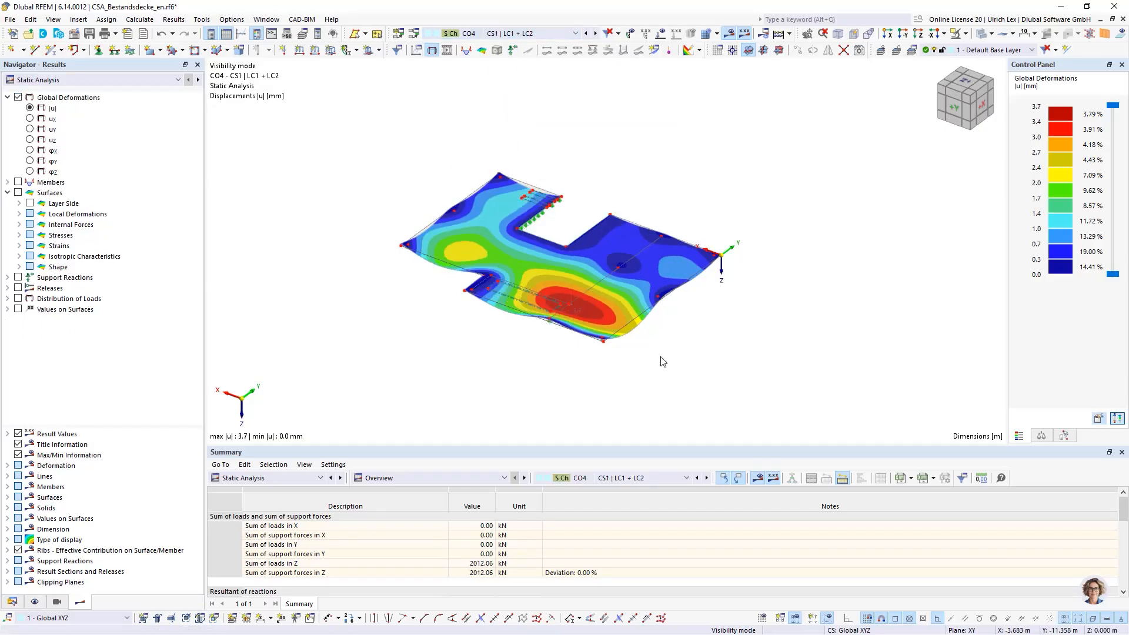
{"action": "middle_click_drag", "start_coordinate": [661, 358], "coordinate": [718, 373], "text": "ctrl"}
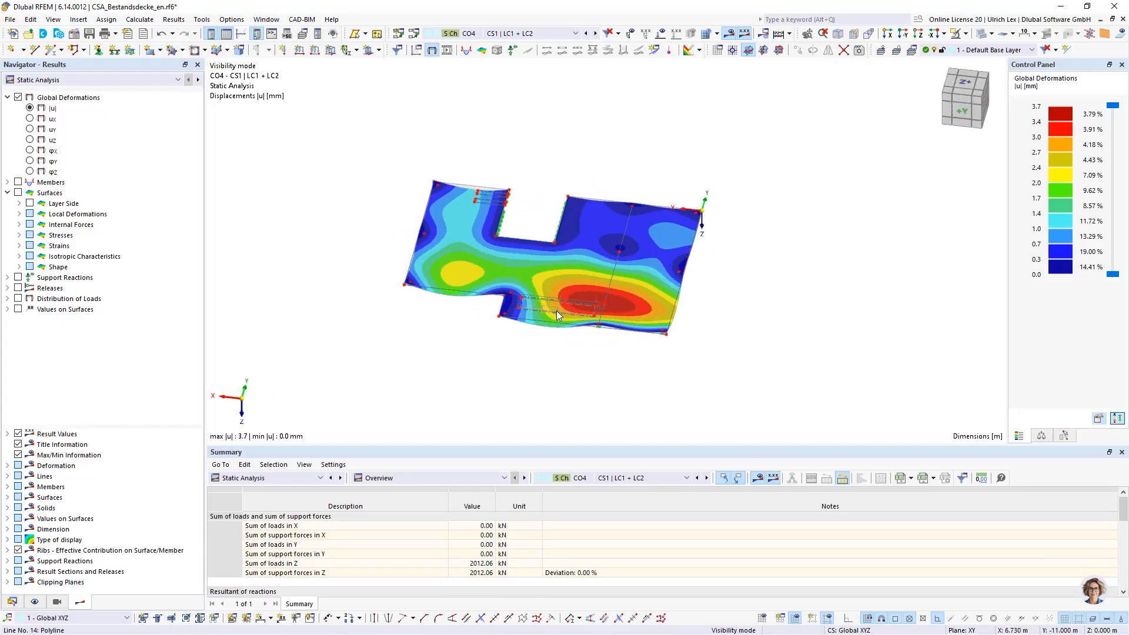
{"action": "scroll", "coordinate": [556, 311], "scroll_direction": "up", "scroll_amount": 4}
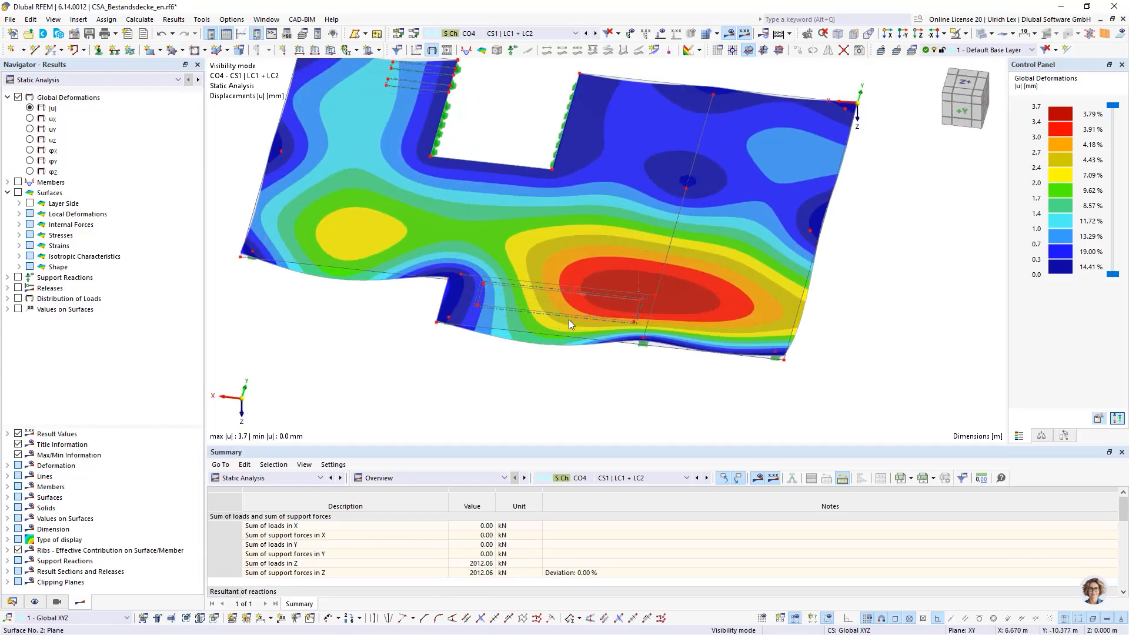
{"action": "scroll", "coordinate": [541, 306], "scroll_direction": "down", "scroll_amount": 1}
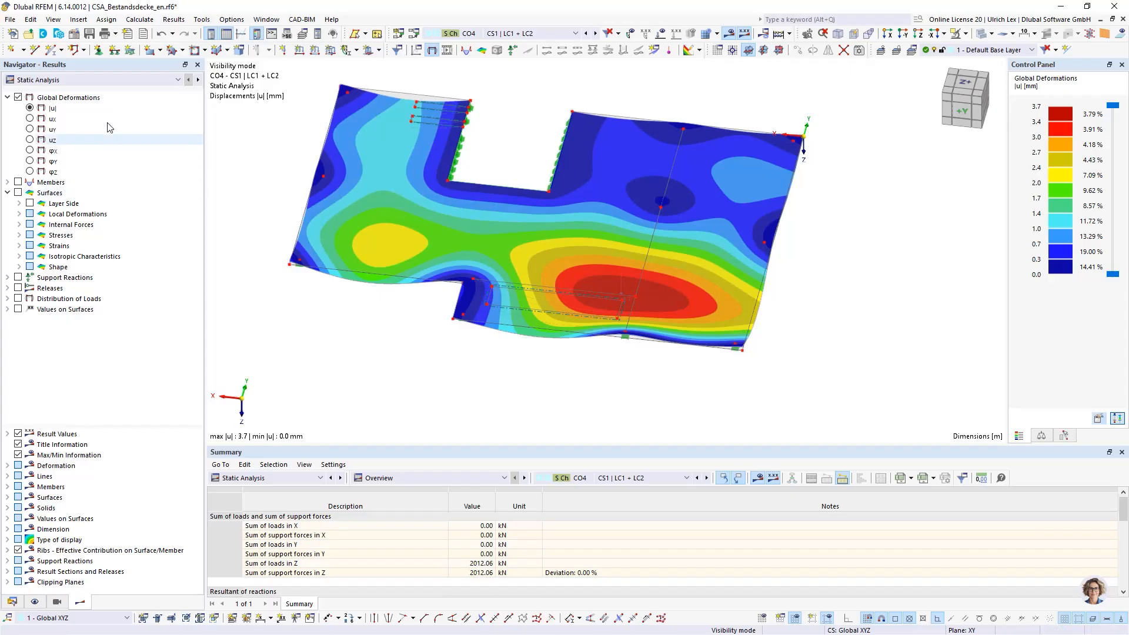
Step: Show the global deformations for load combination CO12 and examine the slab with the new opening and beams
{"action": "left_click", "coordinate": [535, 33]}
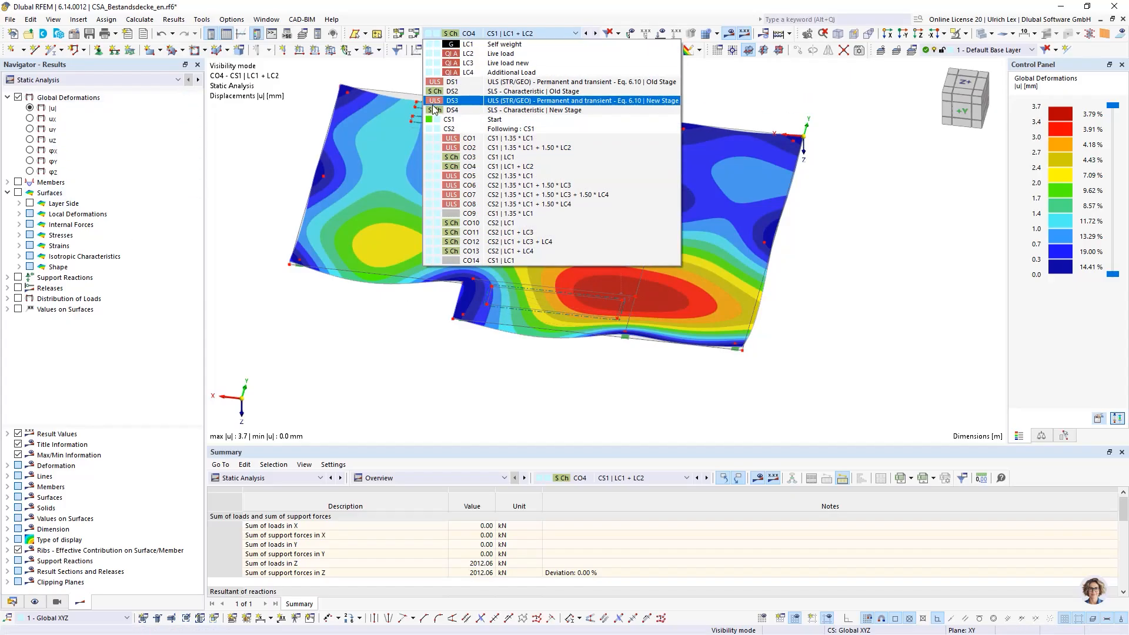
{"action": "left_click", "coordinate": [542, 242]}
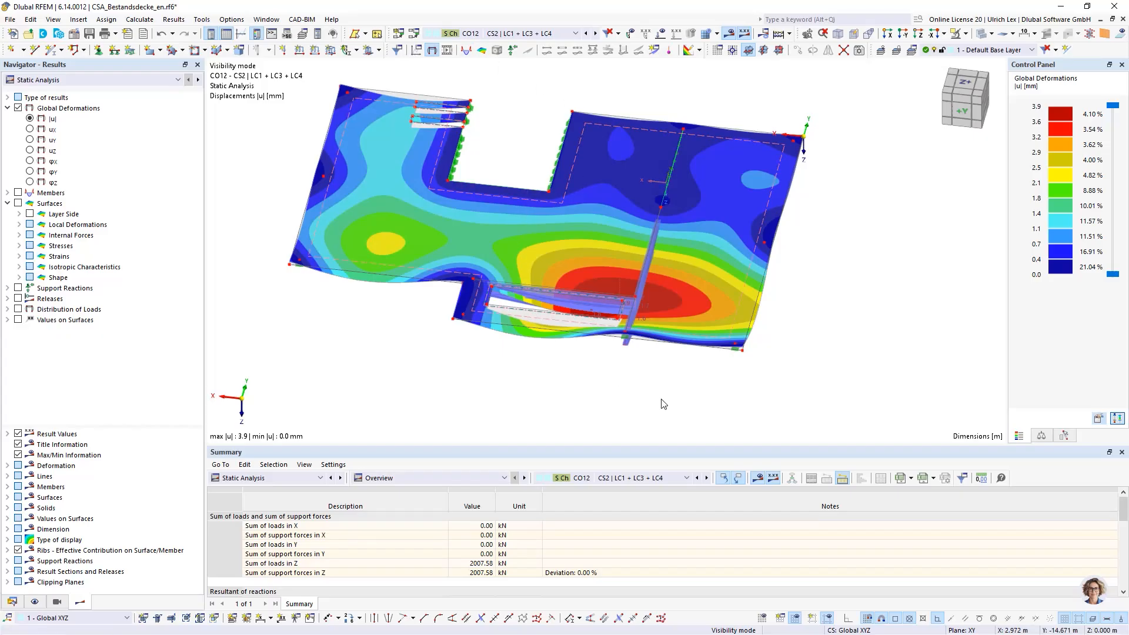
{"action": "middle_click_drag", "start_coordinate": [661, 400], "coordinate": [742, 382], "text": "ctrl"}
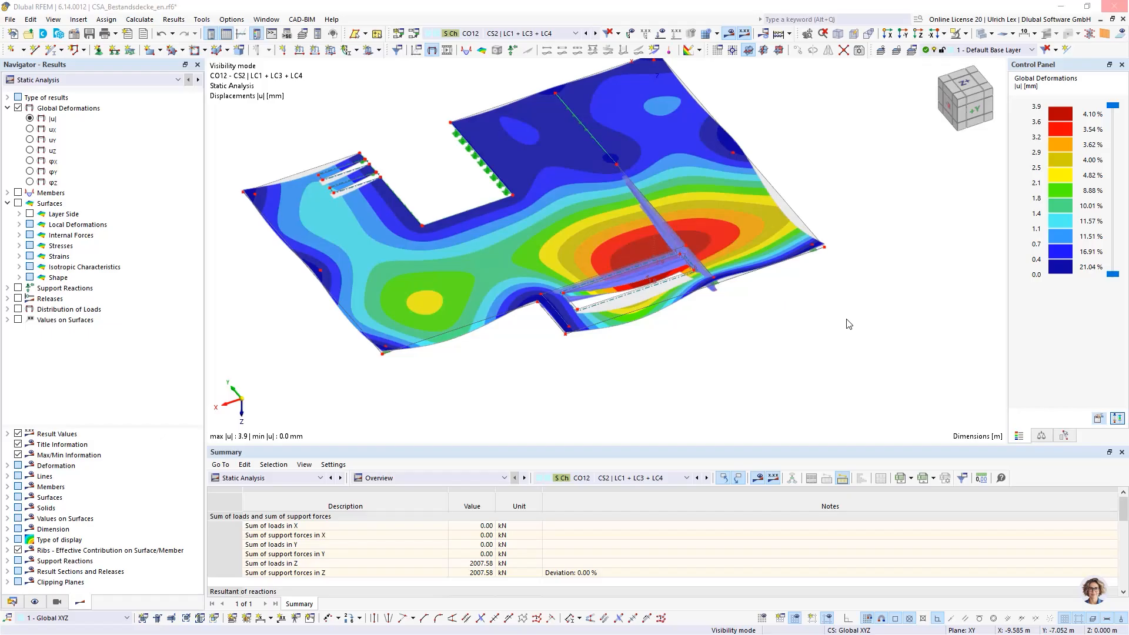
{"action": "middle_click_drag", "start_coordinate": [814, 325], "coordinate": [730, 310], "text": "ctrl"}
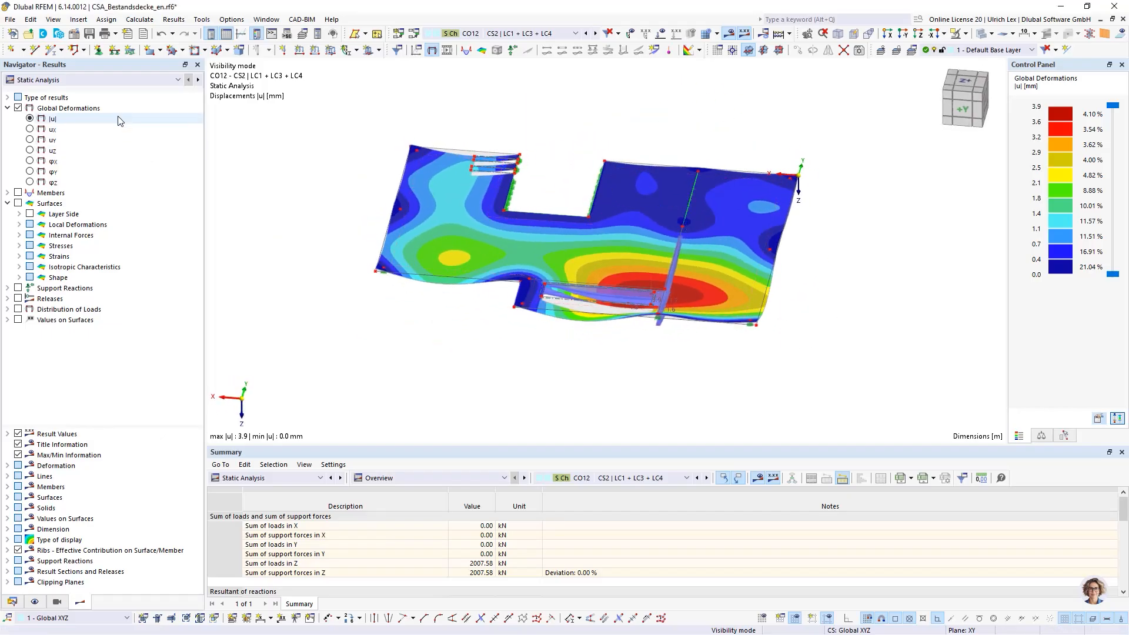
Step: Show the concrete design results for design situation DS1 (ULS, Old Stage) only, excluding DS2, DS3 and DS4
{"action": "left_click", "coordinate": [118, 80]}
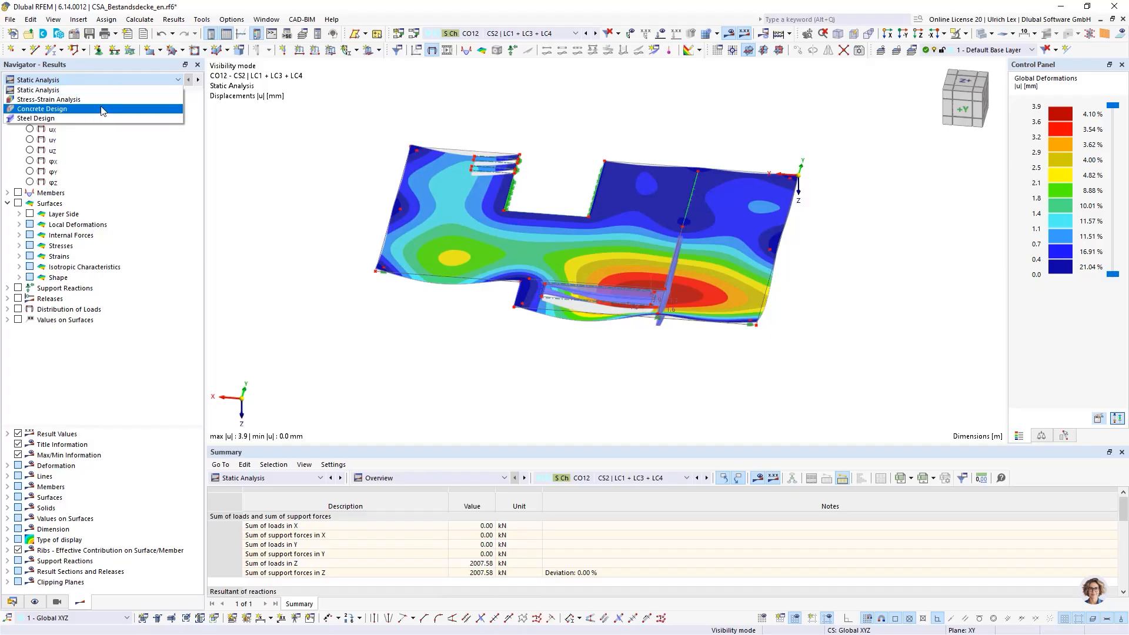
{"action": "left_click", "coordinate": [101, 109]}
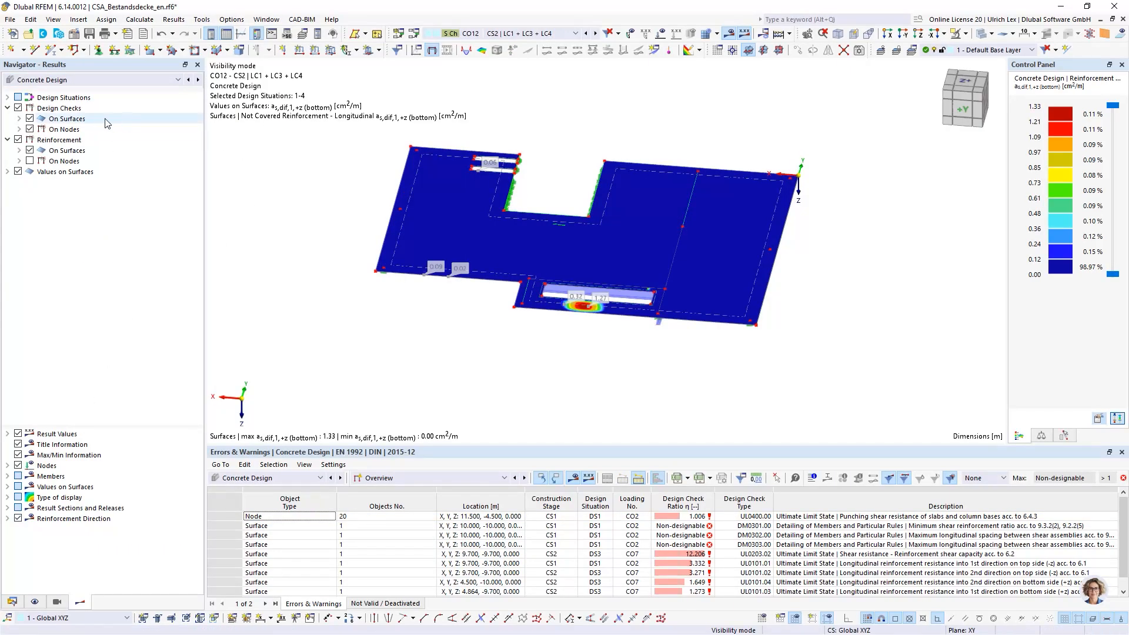
{"action": "left_click", "coordinate": [7, 98]}
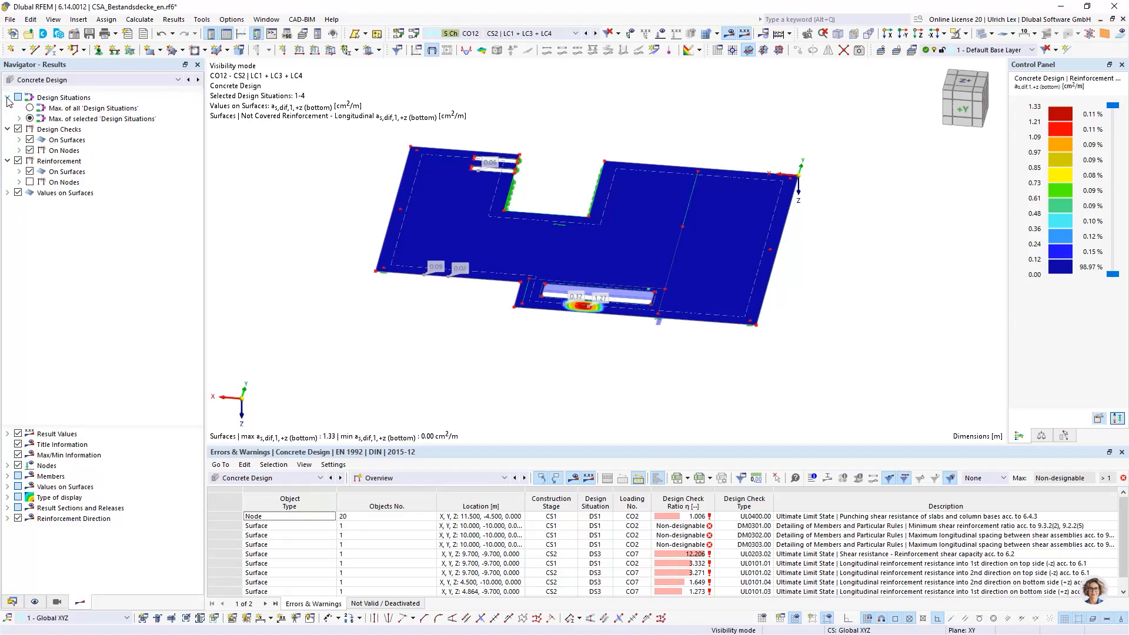
{"action": "left_click", "coordinate": [28, 117]}
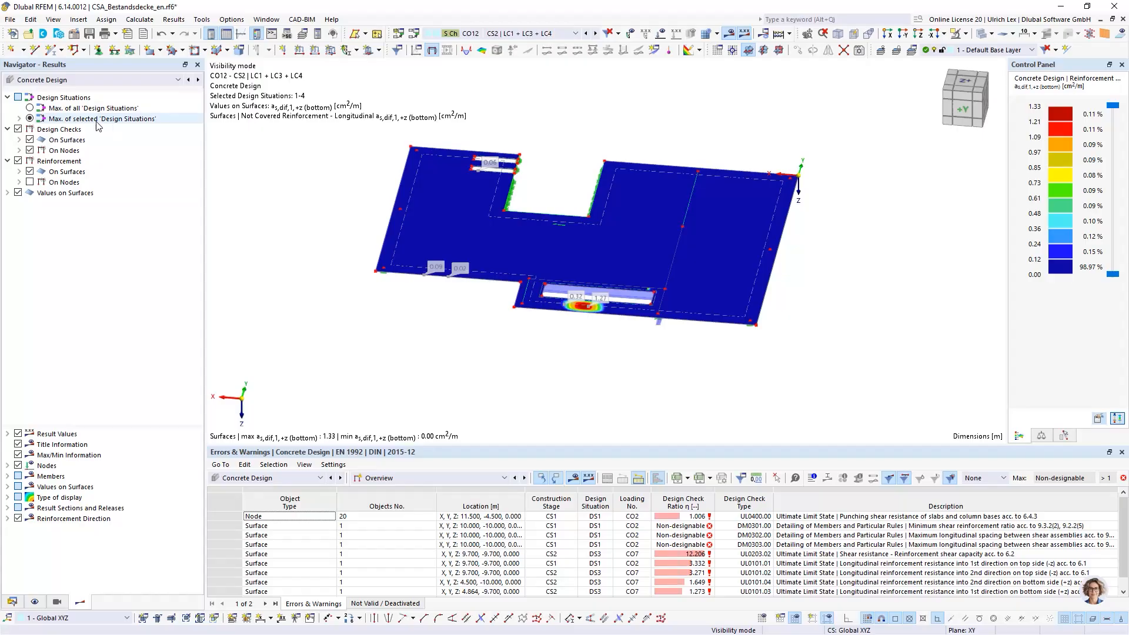
{"action": "left_click", "coordinate": [19, 119]}
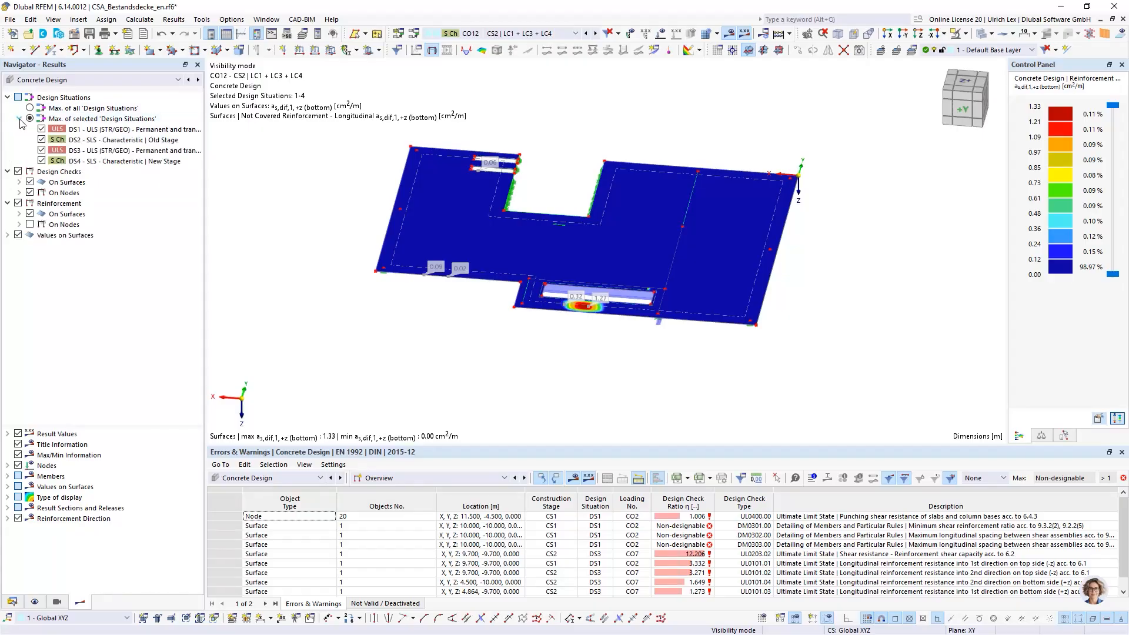
{"action": "left_click", "coordinate": [44, 140]}
{"action": "left_click", "coordinate": [41, 150]}
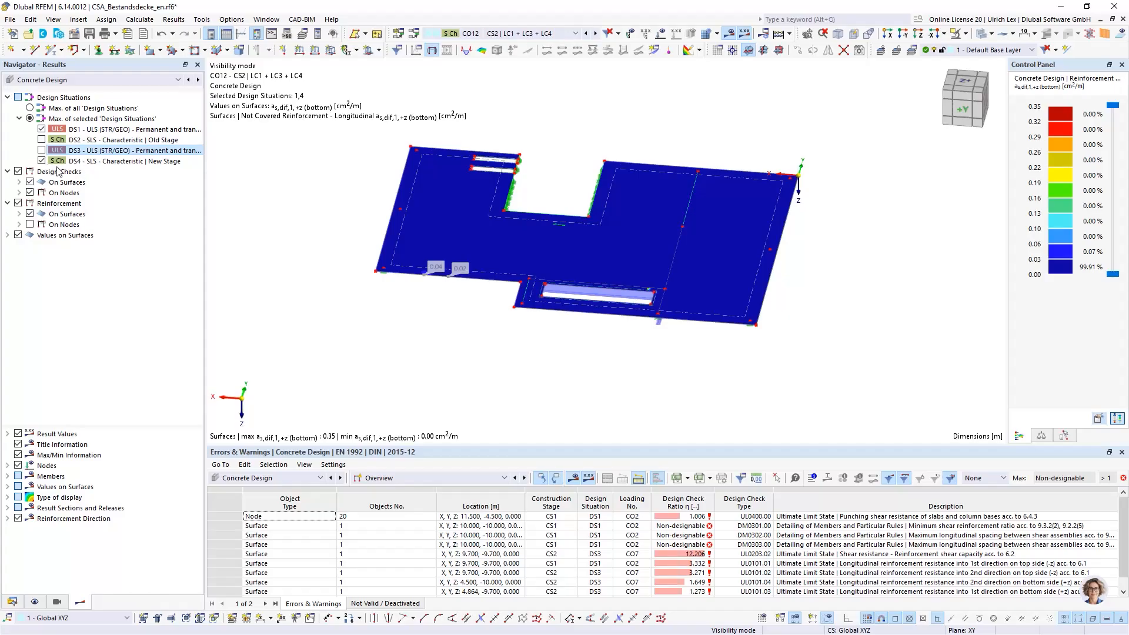
{"action": "left_click", "coordinate": [41, 160]}
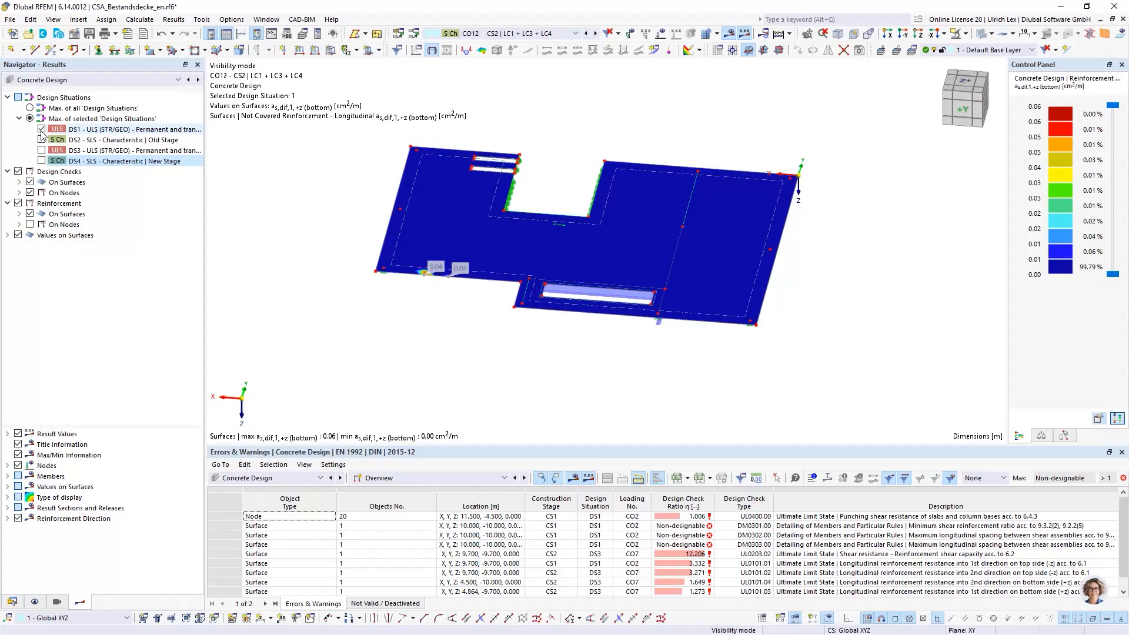
{"action": "left_click_drag", "start_coordinate": [205, 154], "coordinate": [335, 163]}
{"action": "left_click", "coordinate": [252, 130]}
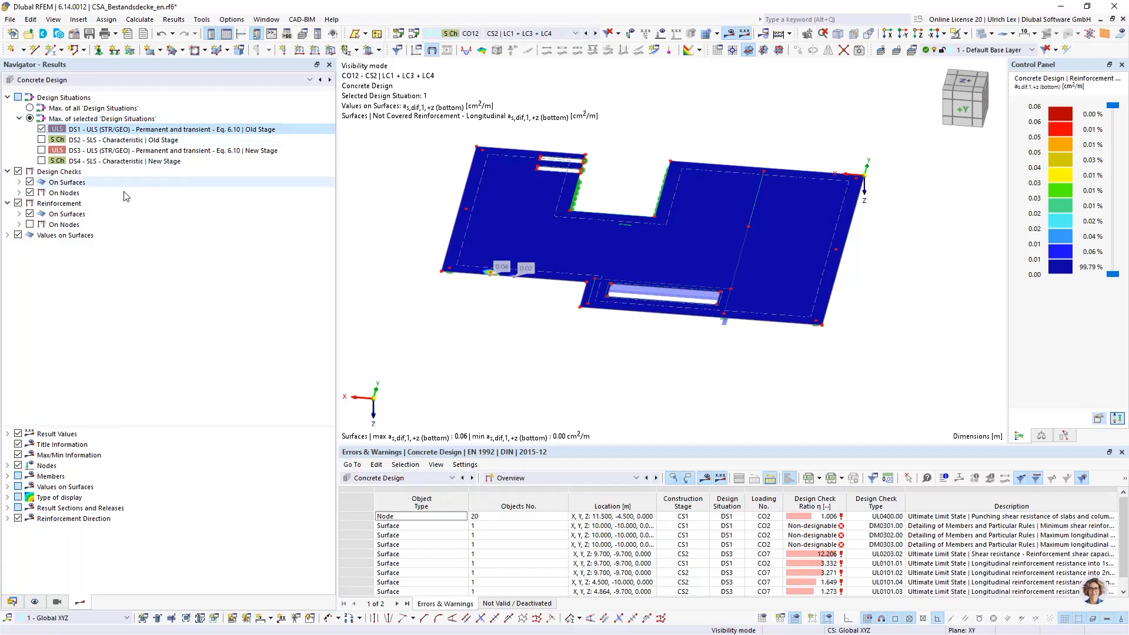
Step: Expand the not covered longitudinal reinforcement results on surfaces and examine the bottom reinforcement in direction 1 across the slab for the old stage
{"action": "left_click", "coordinate": [20, 214]}
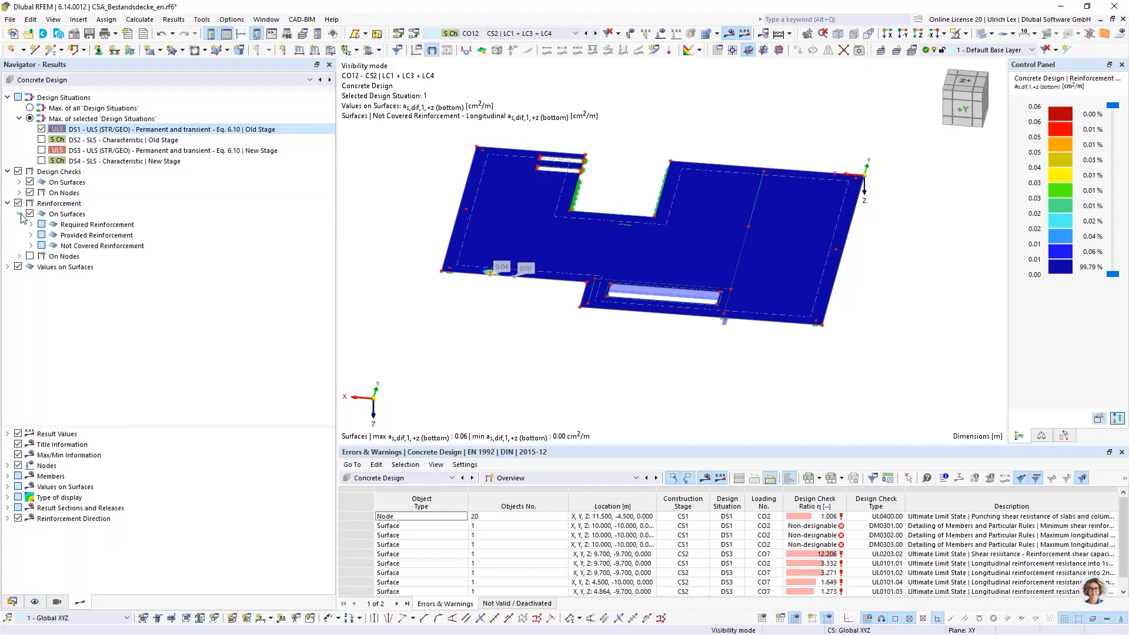
{"action": "left_click", "coordinate": [31, 247]}
{"action": "left_click", "coordinate": [43, 257]}
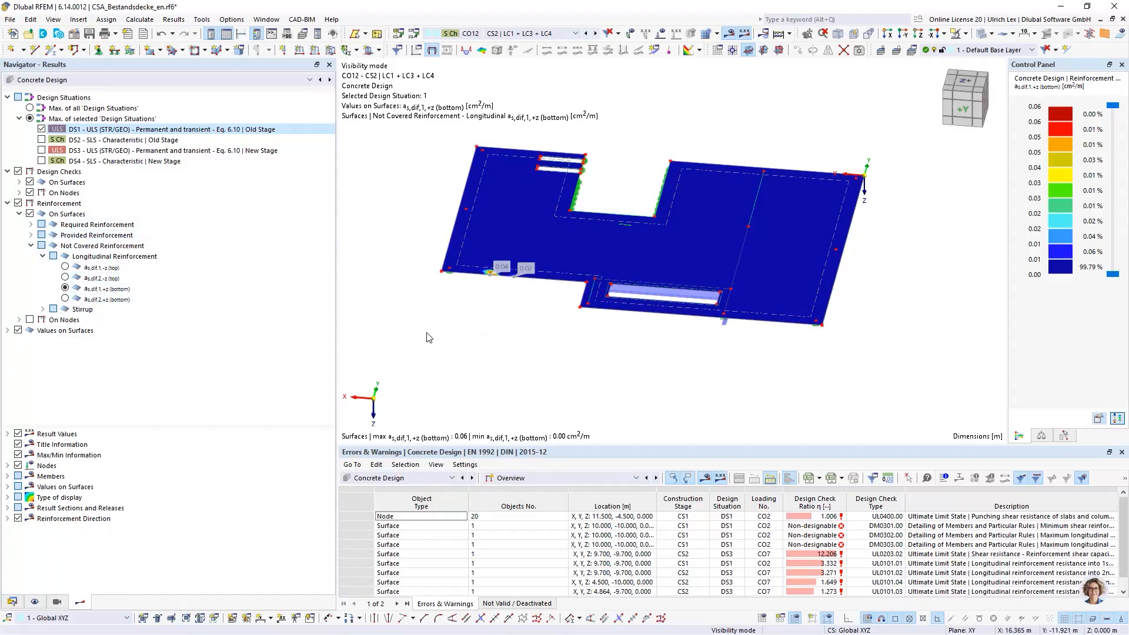
{"action": "scroll", "coordinate": [424, 373], "scroll_direction": "down", "scroll_amount": 1}
{"action": "scroll", "coordinate": [423, 249], "scroll_direction": "up", "scroll_amount": 2}
{"action": "middle_click_drag", "start_coordinate": [415, 250], "coordinate": [428, 280], "text": "ctrl"}
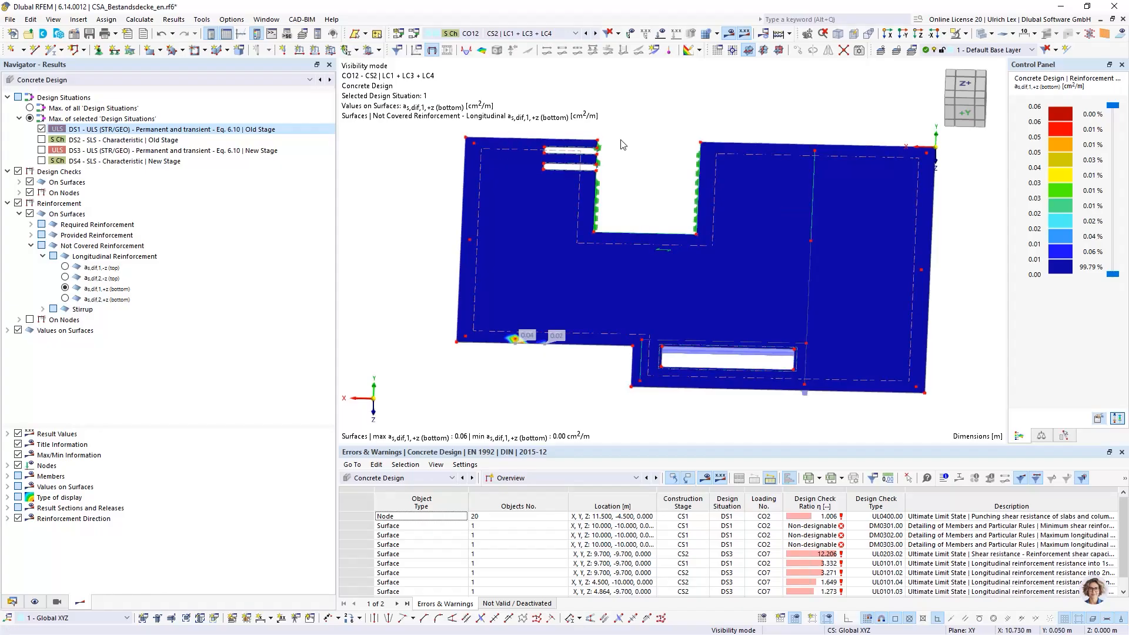
{"action": "scroll", "coordinate": [686, 130], "scroll_direction": "up", "scroll_amount": 2}
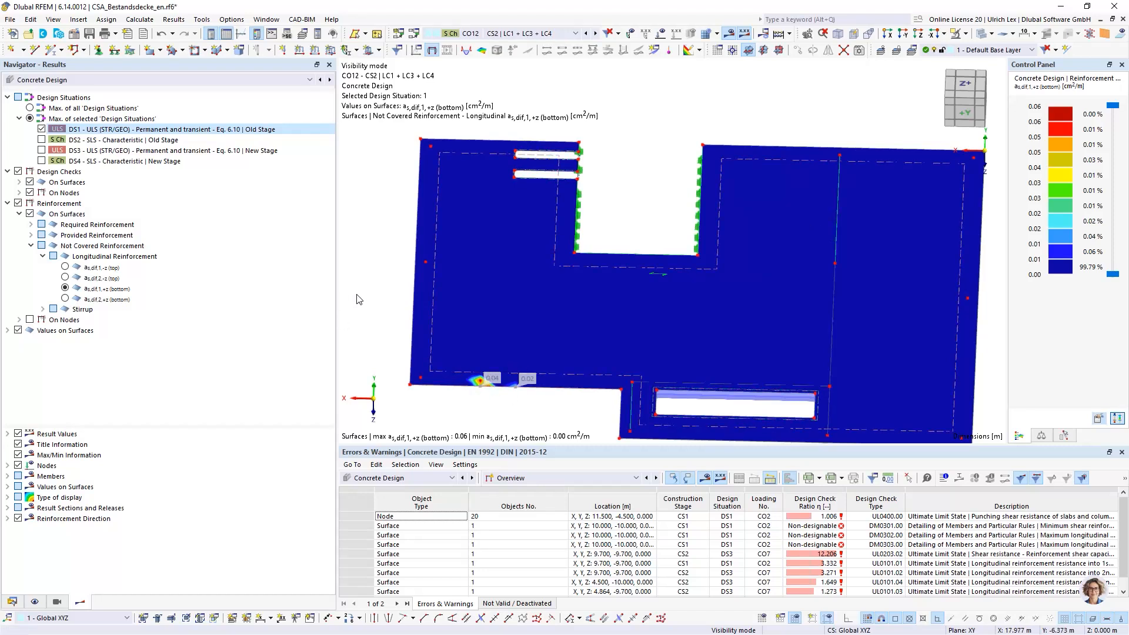
{"action": "scroll", "coordinate": [356, 300], "scroll_direction": "down", "scroll_amount": 1}
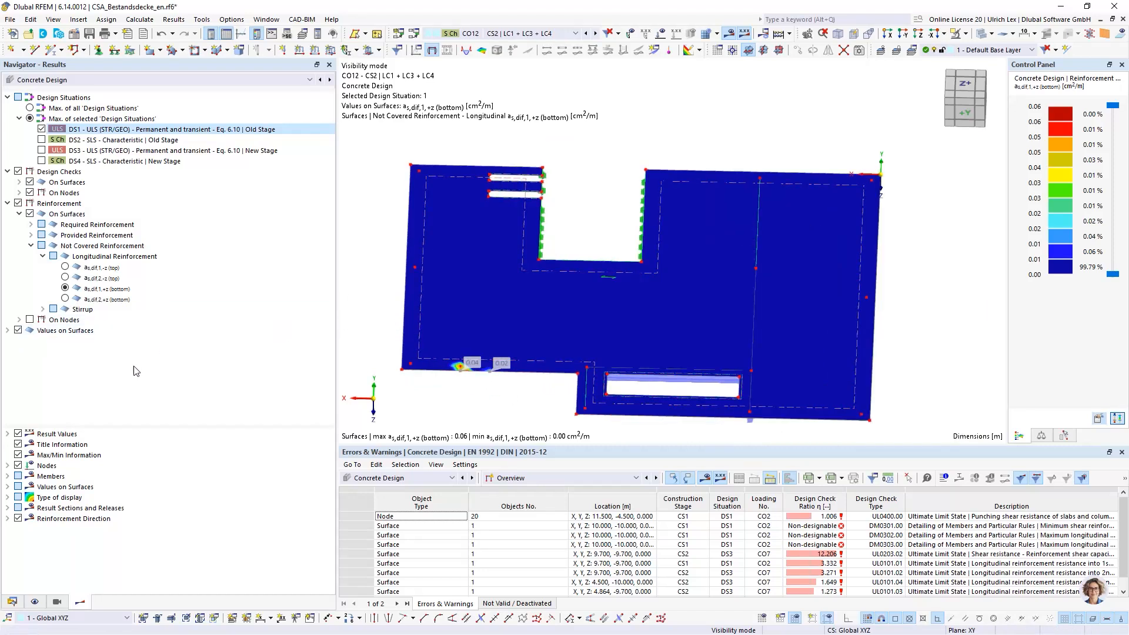
{"action": "left_click", "coordinate": [12, 603]}
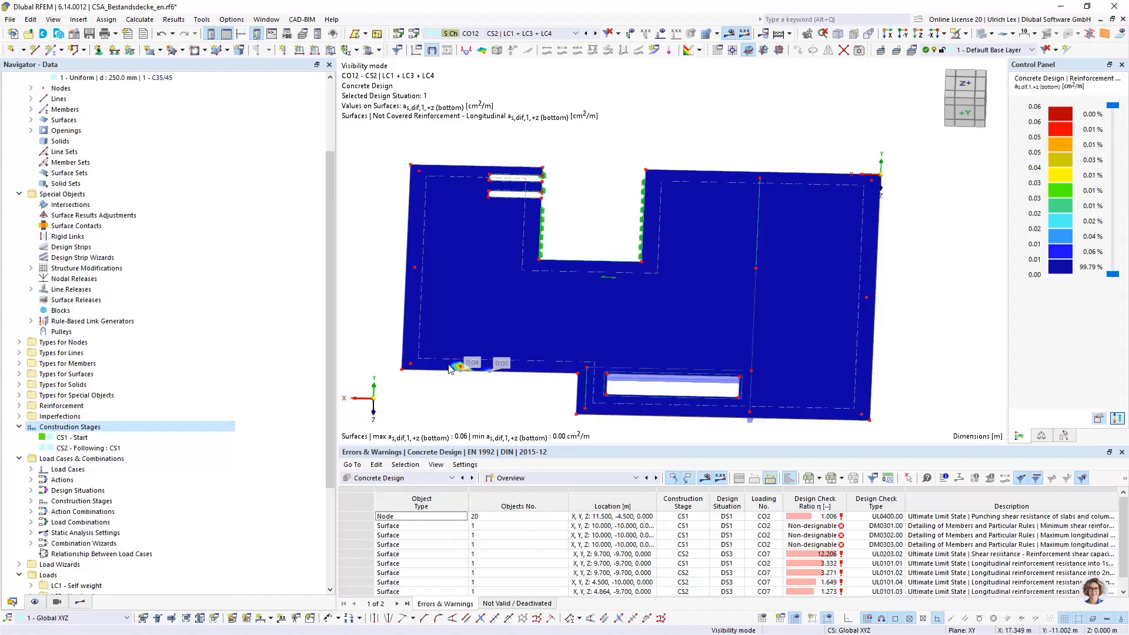
{"action": "left_click", "coordinate": [83, 601]}
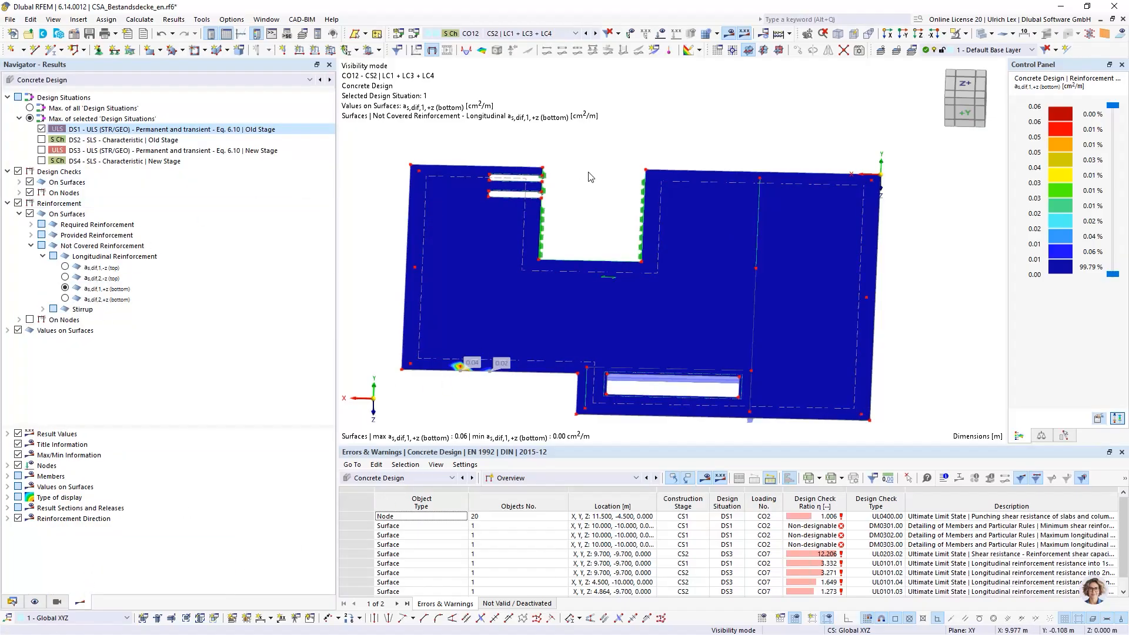
{"action": "scroll", "coordinate": [635, 173], "scroll_direction": "down", "scroll_amount": 1}
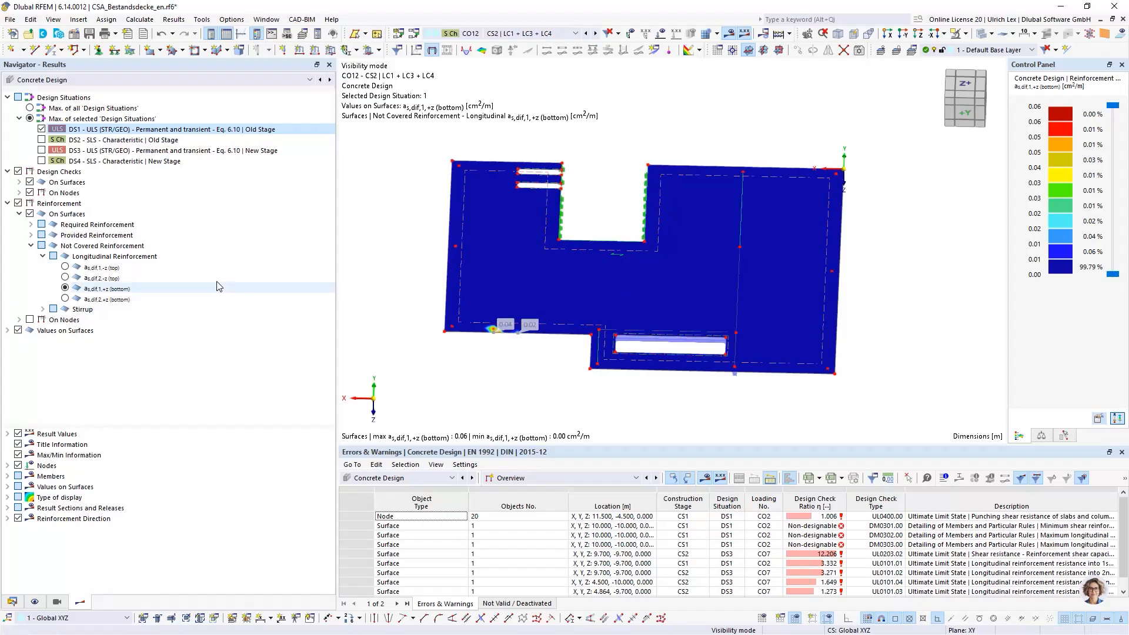
Step: Show only design situation DS3 (ULS, New Stage) and examine the not covered bottom reinforcement beside the new opening
{"action": "left_click", "coordinate": [41, 129]}
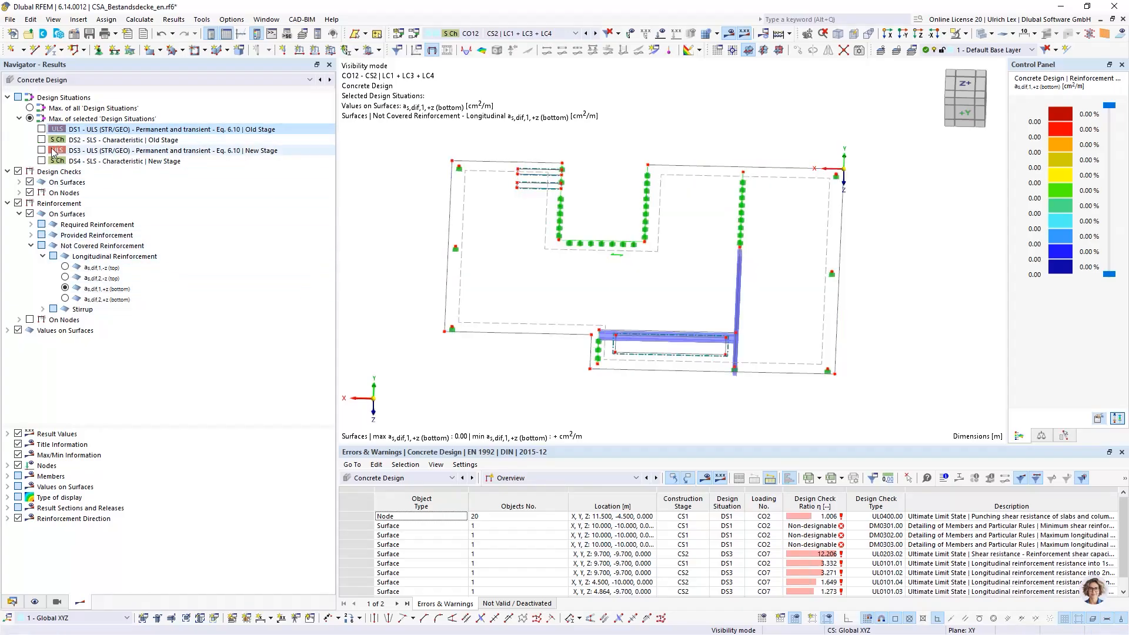
{"action": "left_click", "coordinate": [41, 150]}
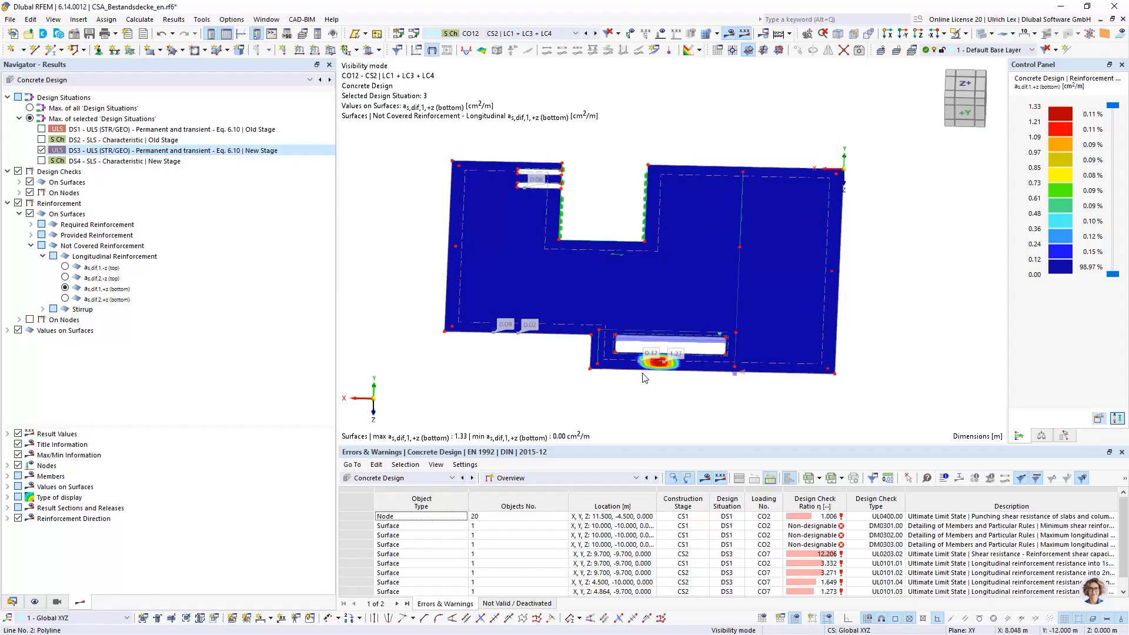
{"action": "middle_click_drag", "start_coordinate": [688, 404], "coordinate": [691, 389], "text": "ctrl"}
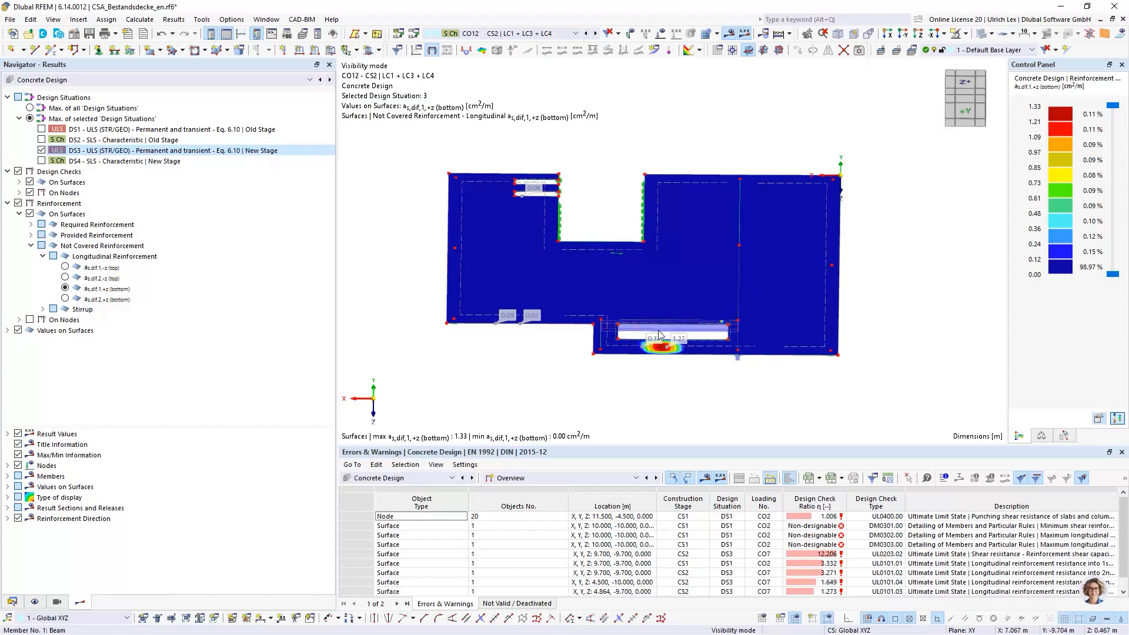
{"action": "scroll", "coordinate": [670, 359], "scroll_direction": "up", "scroll_amount": 3}
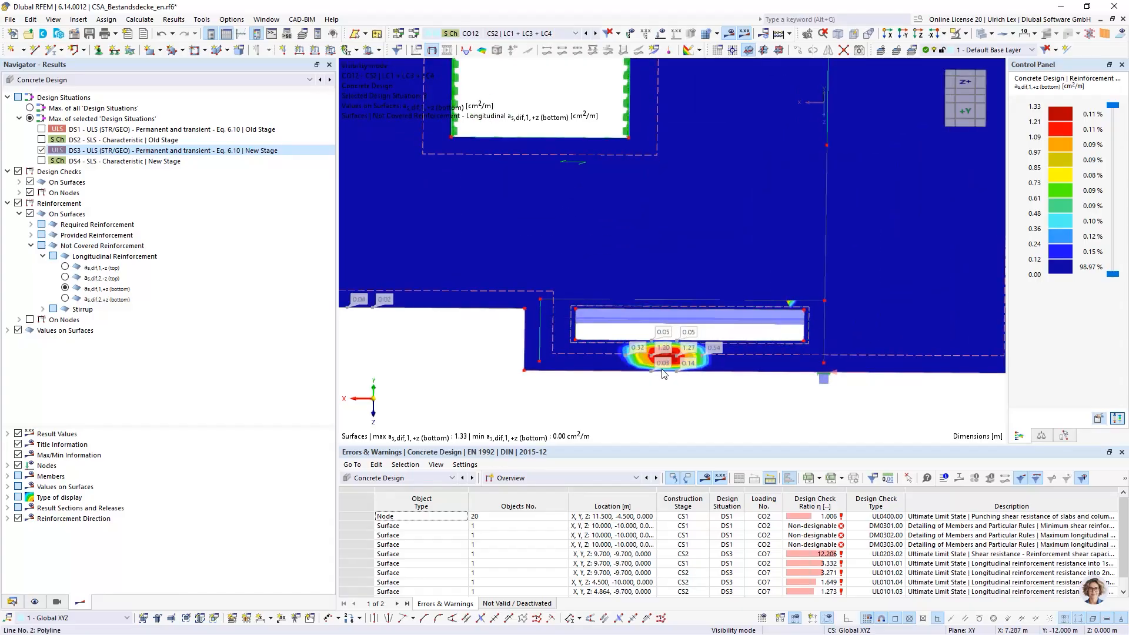
{"action": "scroll", "coordinate": [676, 376], "scroll_direction": "down", "scroll_amount": 3}
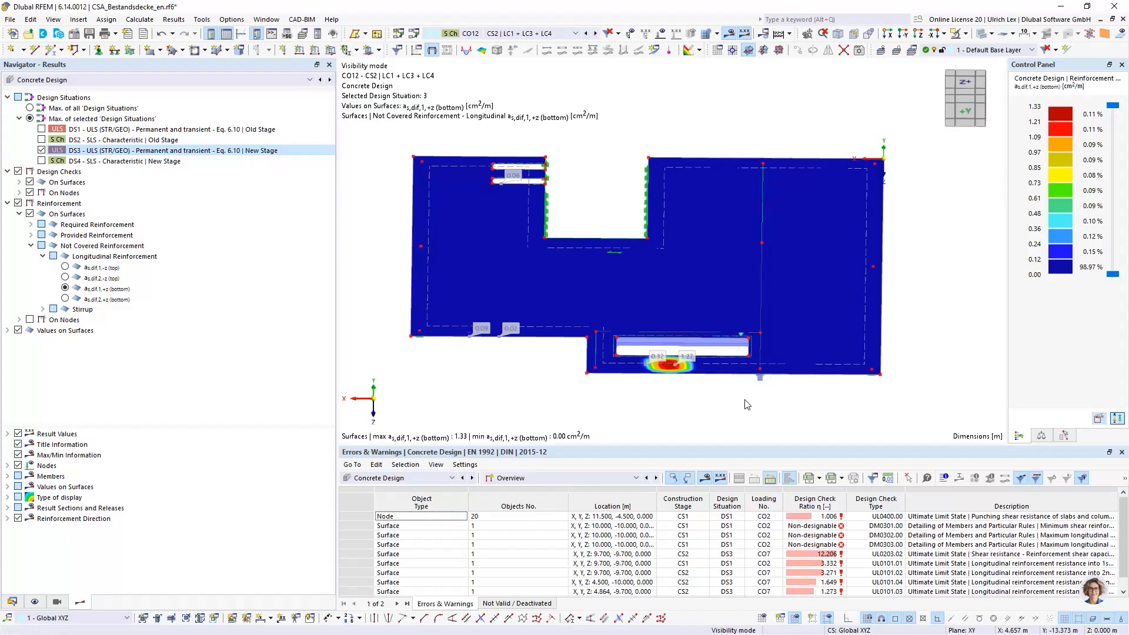
{"action": "middle_click_drag", "start_coordinate": [945, 341], "coordinate": [933, 334], "text": "ctrl"}
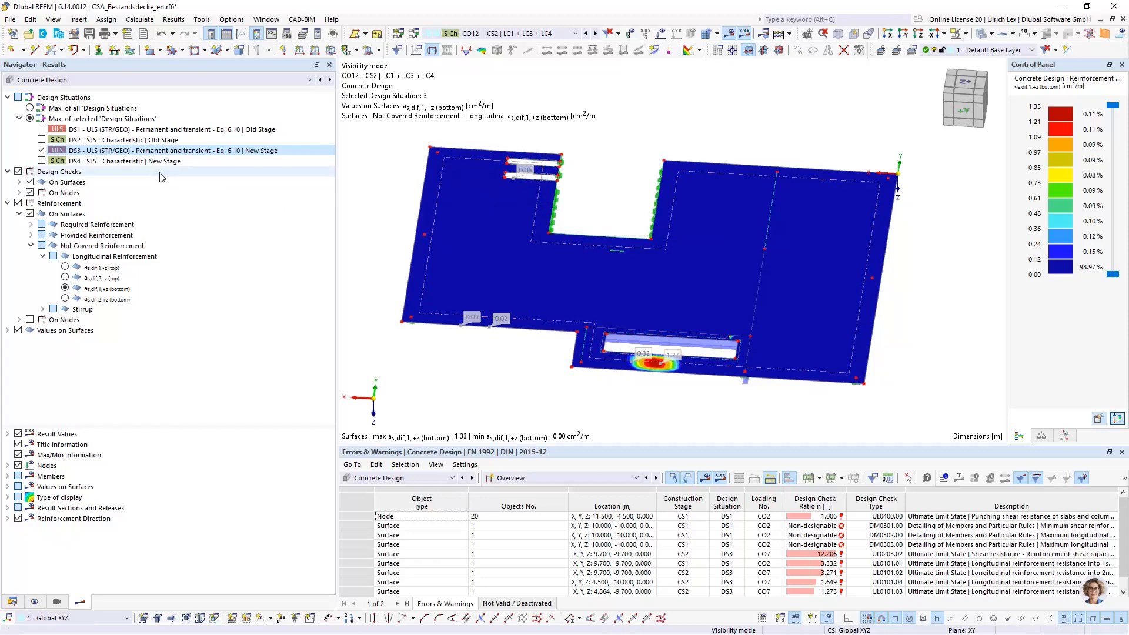
Step: Return to the static analysis results and display the basic internal forces mx on the slab surfaces instead of the global deformations
{"action": "left_click", "coordinate": [81, 80]}
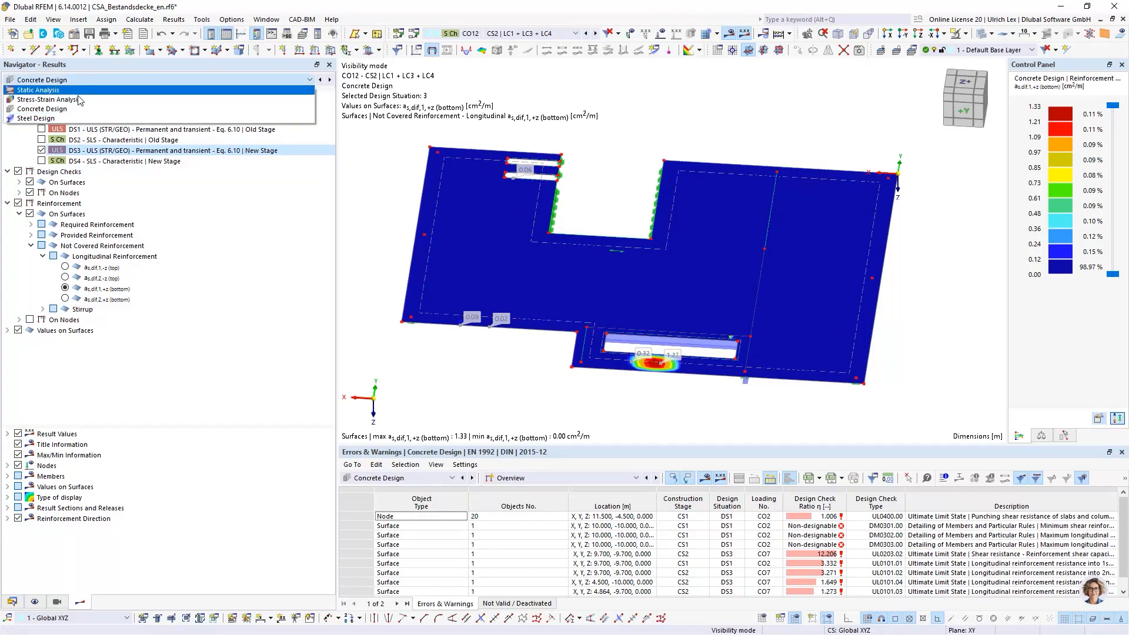
{"action": "left_click", "coordinate": [81, 90]}
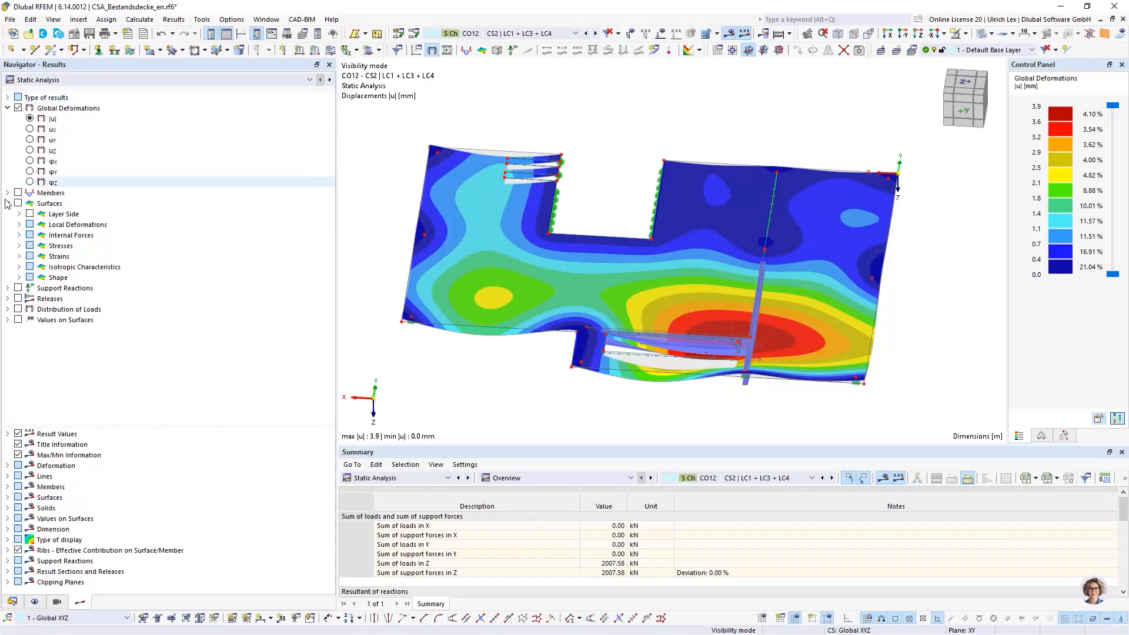
{"action": "left_click", "coordinate": [20, 236]}
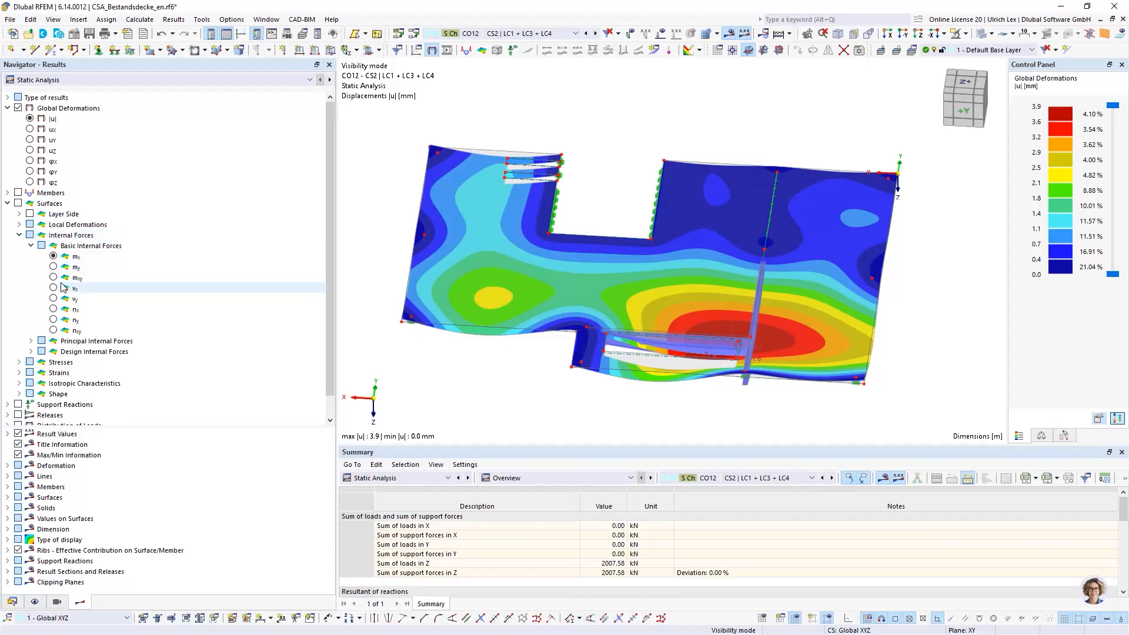
{"action": "left_click", "coordinate": [18, 204]}
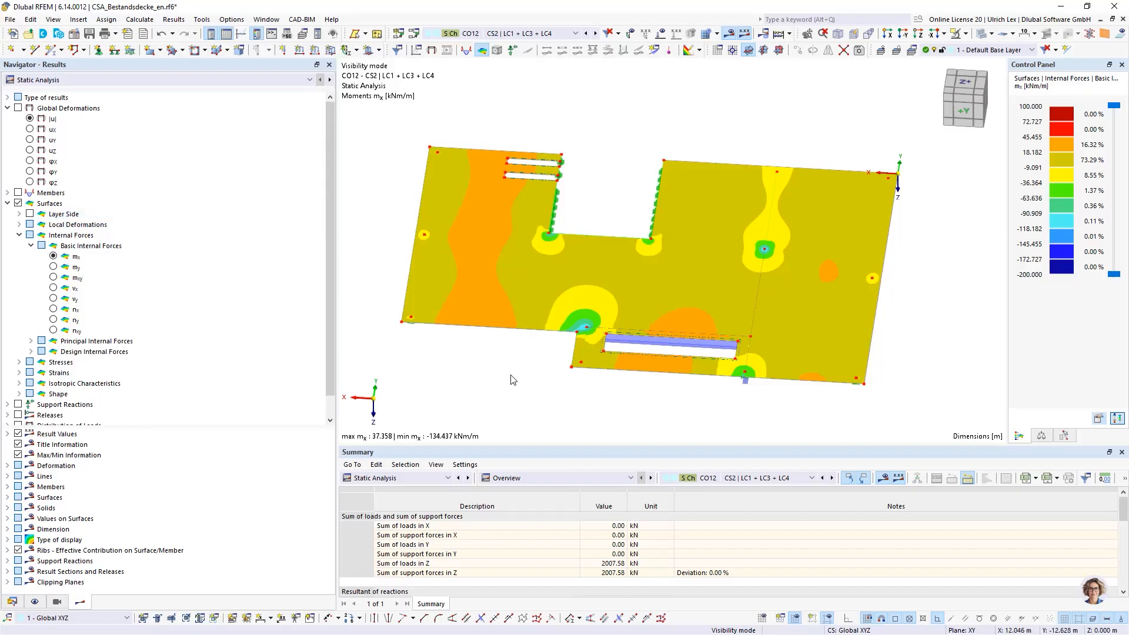
{"action": "scroll", "coordinate": [550, 381], "scroll_direction": "down", "scroll_amount": 1}
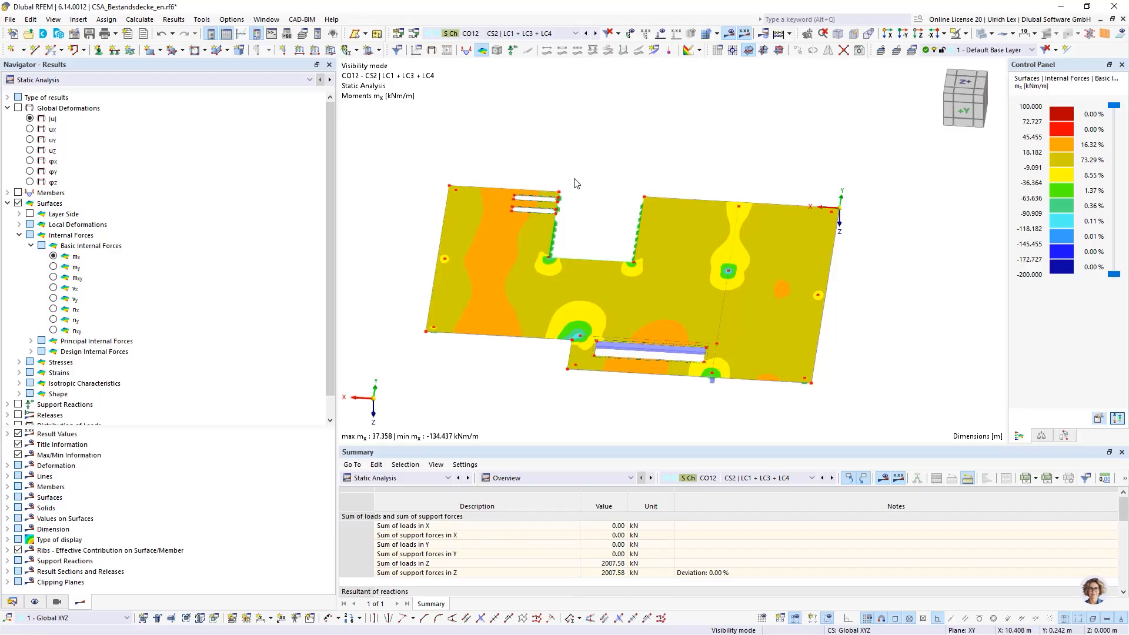
Step: Tile the two model windows horizontally and shrink the results table to enlarge the graphics area
{"action": "left_click", "coordinate": [274, 23]}
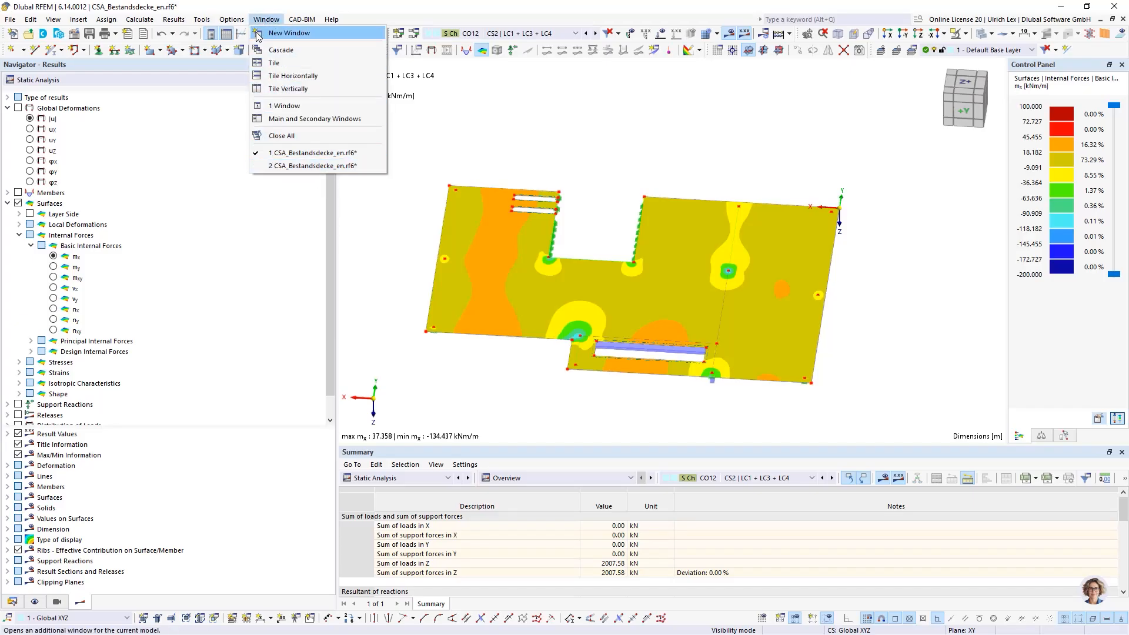
{"action": "left_click", "coordinate": [467, 106]}
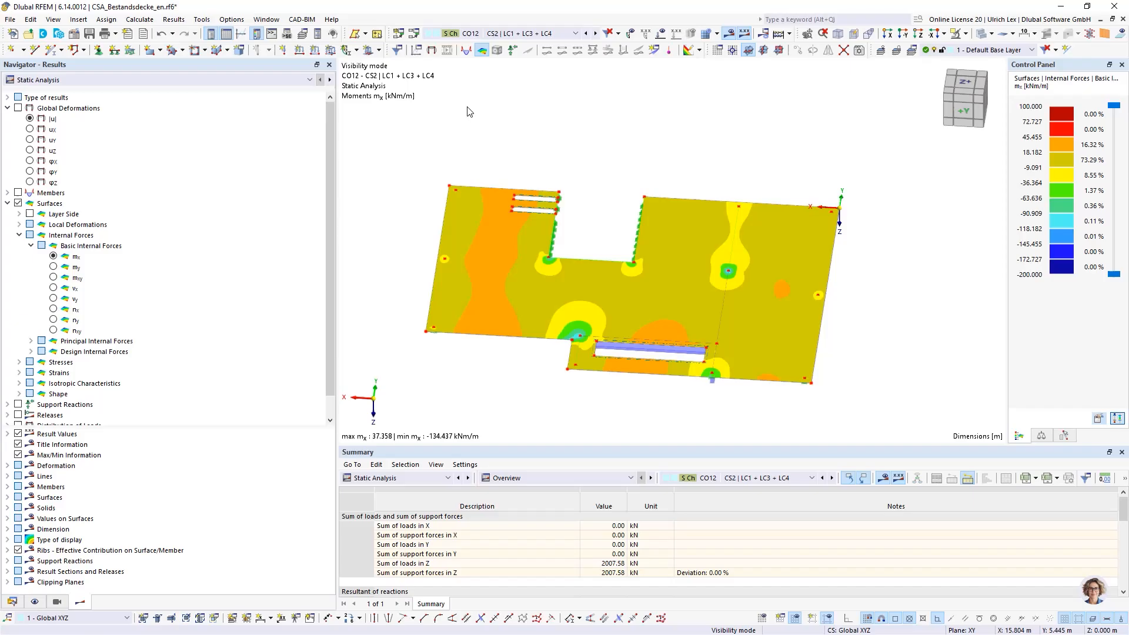
{"action": "left_click", "coordinate": [272, 22]}
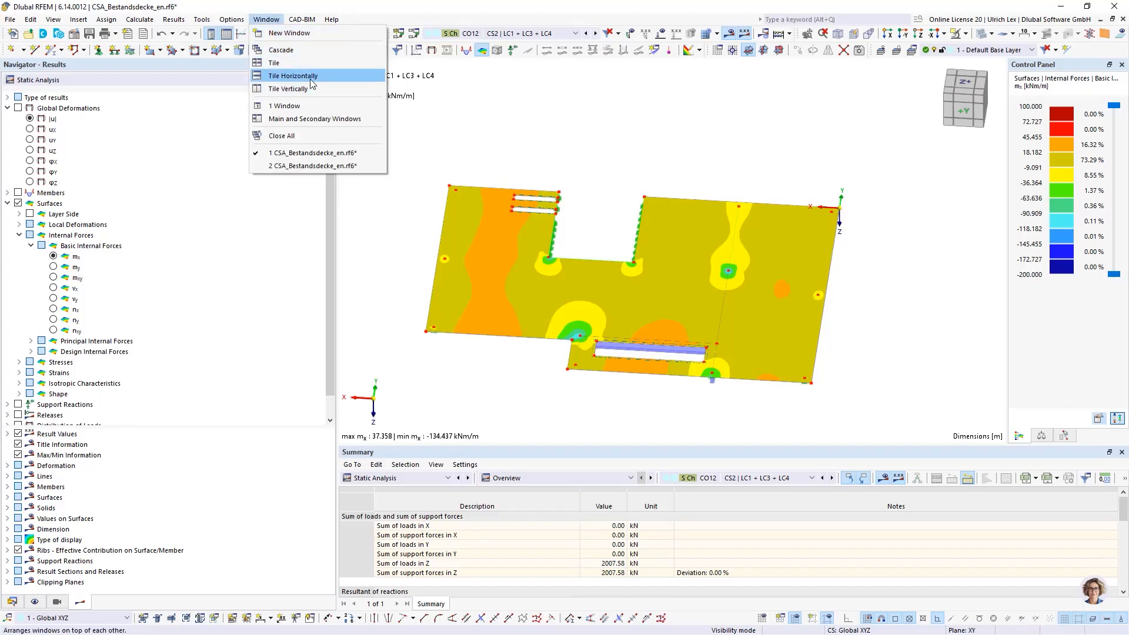
{"action": "left_click", "coordinate": [294, 75]}
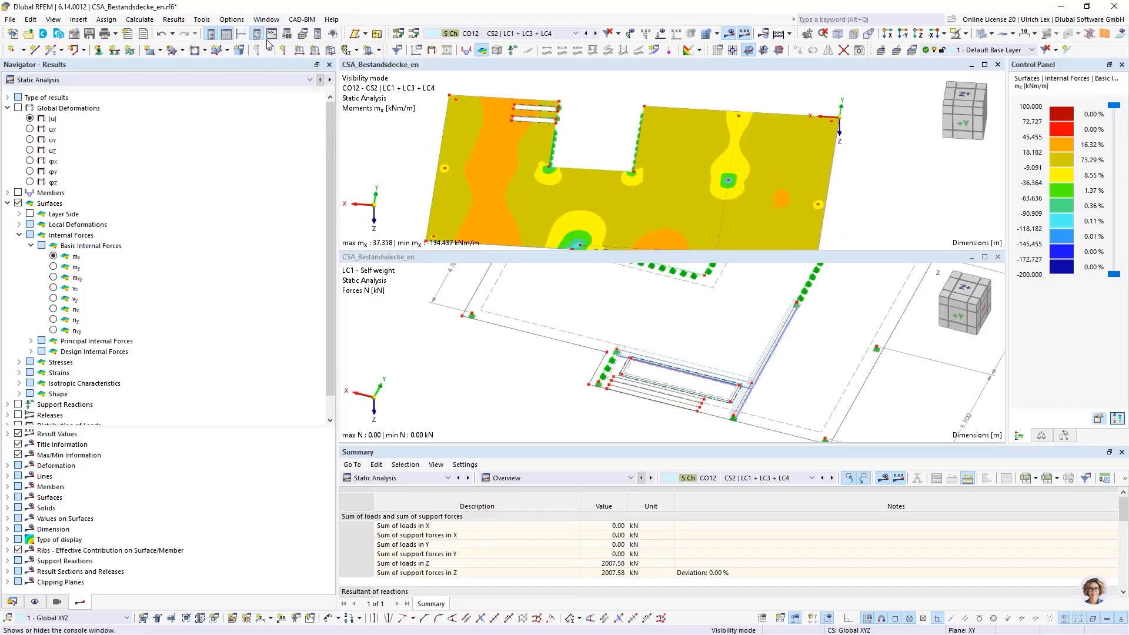
{"action": "scroll", "coordinate": [616, 321], "scroll_direction": "down", "scroll_amount": 5}
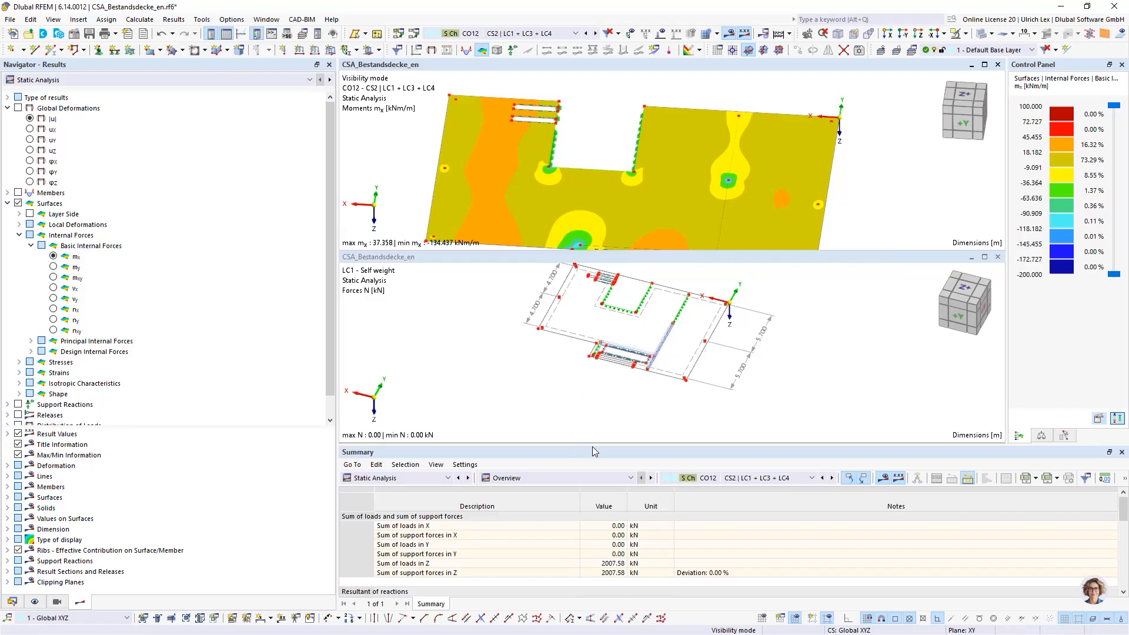
{"action": "left_click_drag", "start_coordinate": [592, 446], "coordinate": [582, 518]}
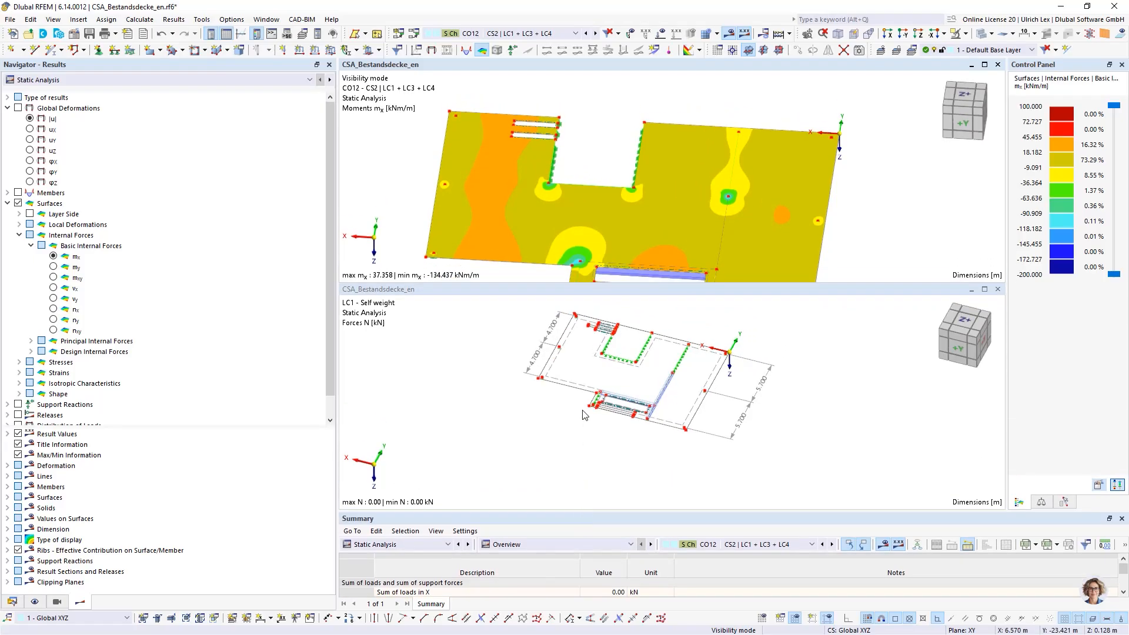
Step: Orient the slab in both tiled model windows to similar perspective views so the two stages can be compared
{"action": "left_click", "coordinate": [530, 335]}
{"action": "scroll", "coordinate": [529, 335], "scroll_direction": "up", "scroll_amount": 2}
{"action": "middle_click_drag", "start_coordinate": [575, 422], "coordinate": [588, 376], "text": "ctrl"}
{"action": "scroll", "coordinate": [795, 388], "scroll_direction": "up", "scroll_amount": 4}
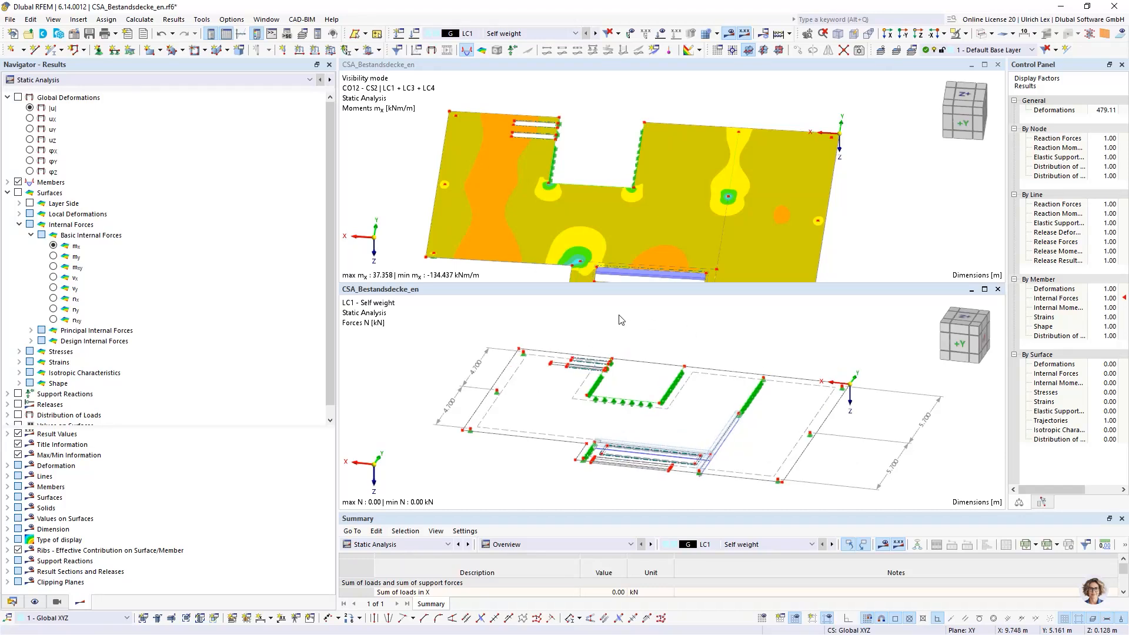
{"action": "middle_click_drag", "start_coordinate": [795, 388], "coordinate": [685, 370], "text": "ctrl"}
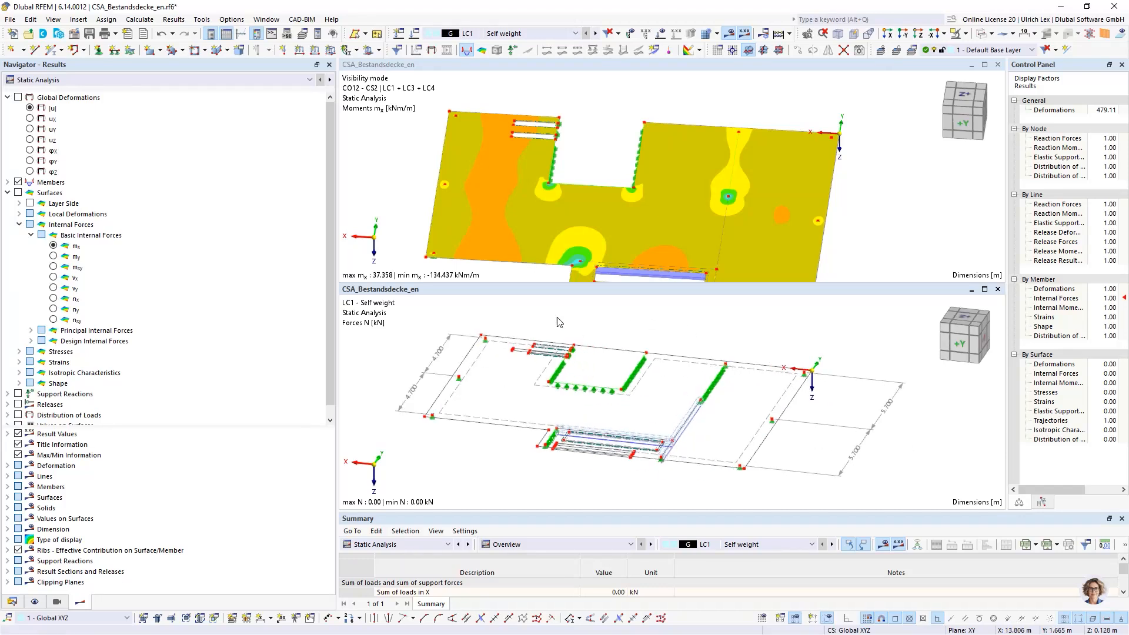
{"action": "scroll", "coordinate": [568, 249], "scroll_direction": "down", "scroll_amount": 2}
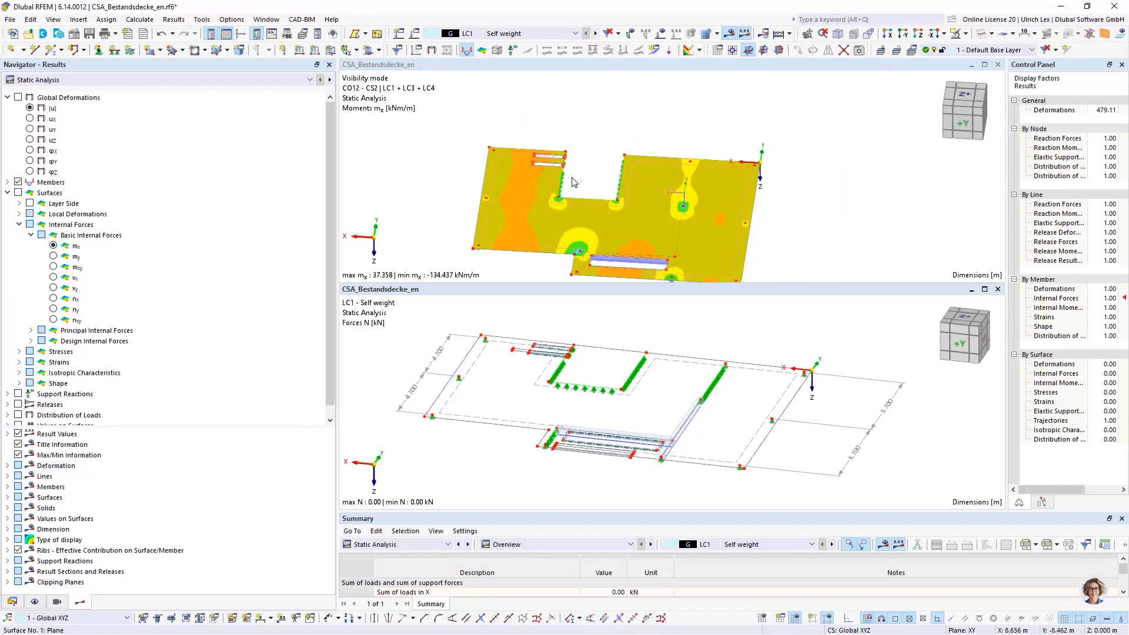
{"action": "middle_click_drag", "start_coordinate": [572, 178], "coordinate": [599, 185], "text": "ctrl"}
{"action": "scroll", "coordinate": [566, 219], "scroll_direction": "up", "scroll_amount": 3}
{"action": "scroll", "coordinate": [571, 220], "scroll_direction": "down", "scroll_amount": 1}
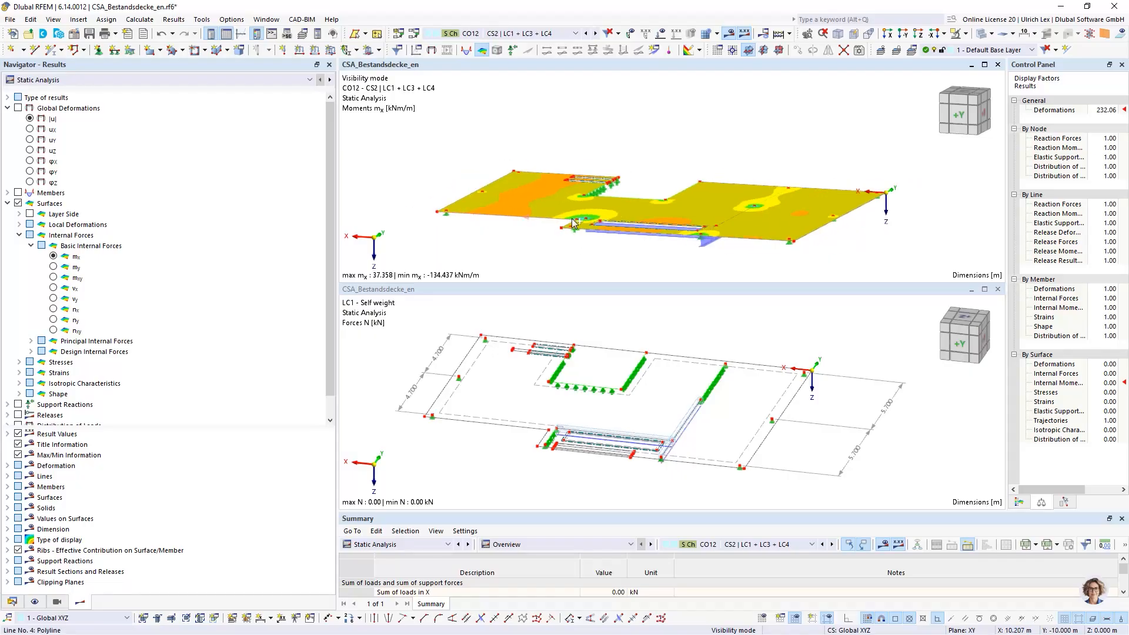
{"action": "scroll", "coordinate": [574, 222], "scroll_direction": "up", "scroll_amount": 4}
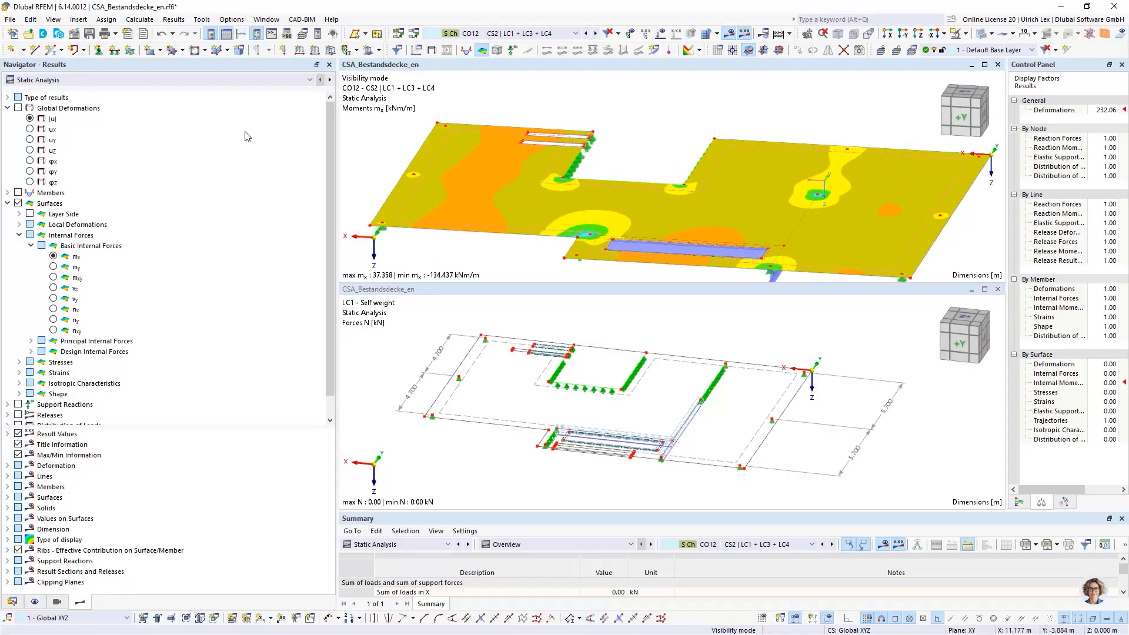
Step: Show the mx surface moments for old-stage load combination CO2 (CS1 | 1.35 * LC1 + 1.50 * LC2) in the first model window
{"action": "left_click", "coordinate": [536, 34]}
{"action": "left_click", "coordinate": [531, 147]}
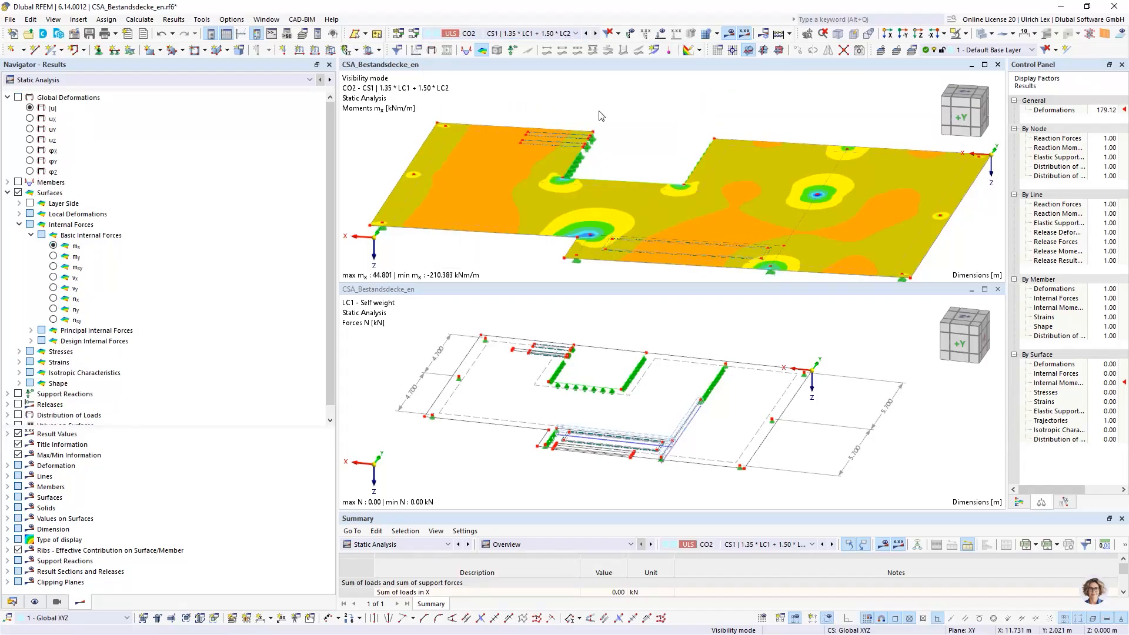
{"action": "scroll", "coordinate": [614, 87], "scroll_direction": "down", "scroll_amount": 1}
{"action": "scroll", "coordinate": [666, 130], "scroll_direction": "up", "scroll_amount": 1}
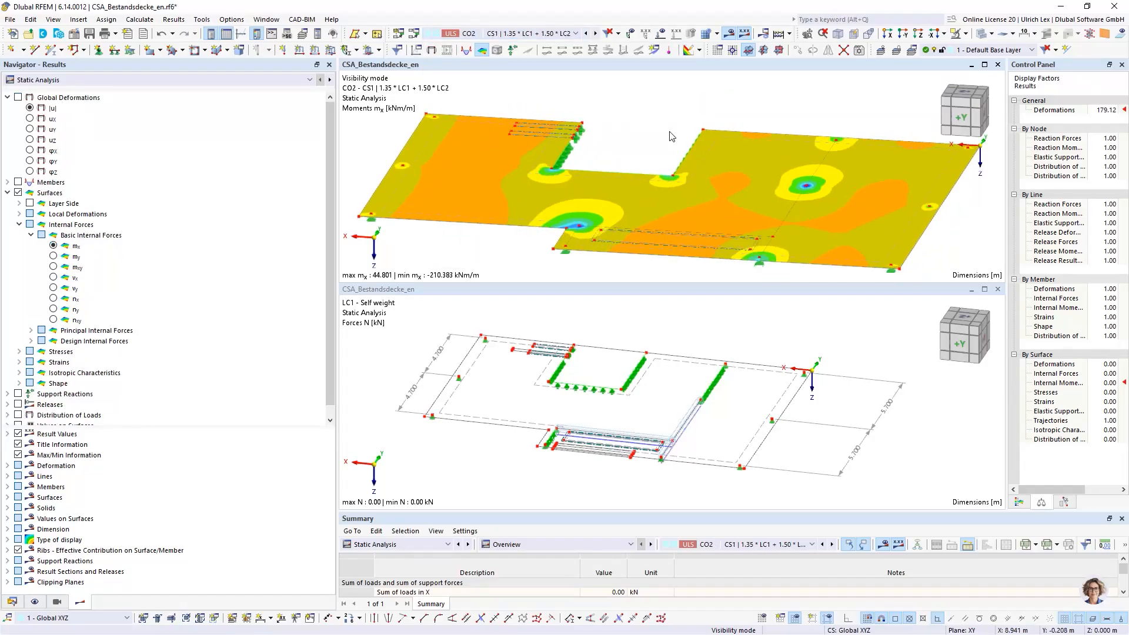
Step: Set the second model window to CO7 (CS2) and display the surface moments mx instead of the member forces
{"action": "left_click", "coordinate": [559, 35]}
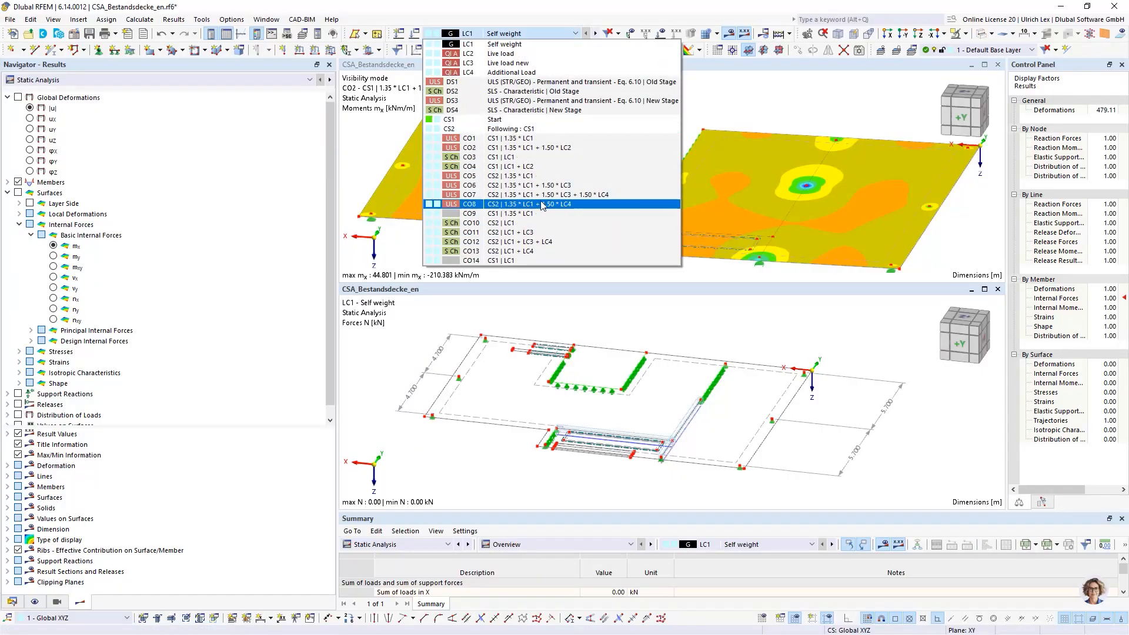
{"action": "left_click", "coordinate": [605, 200]}
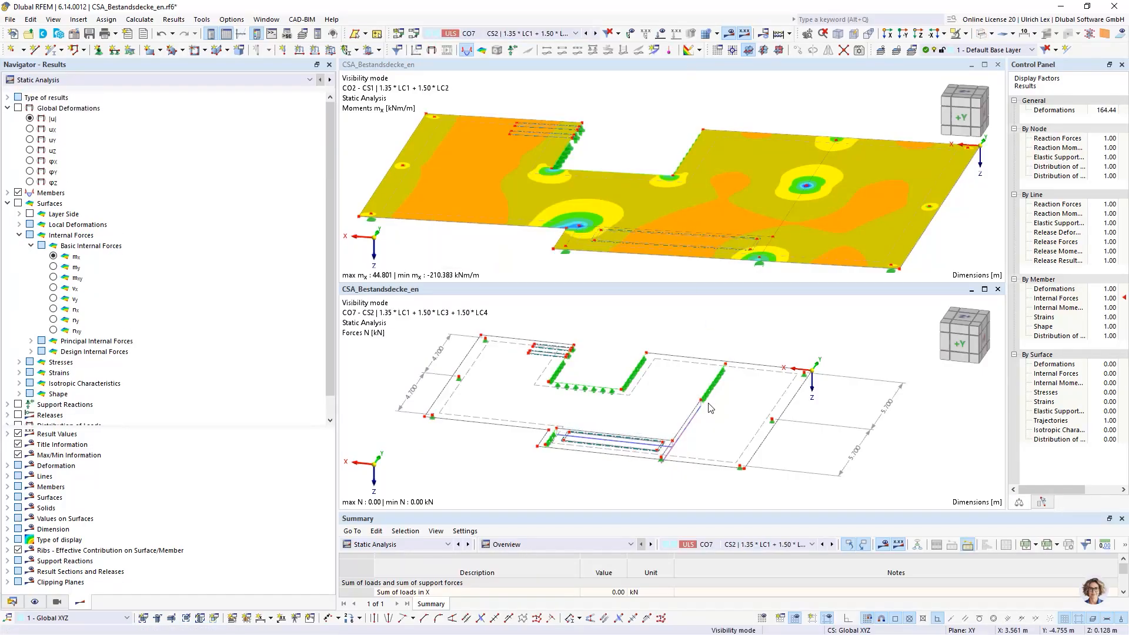
{"action": "left_click", "coordinate": [19, 203]}
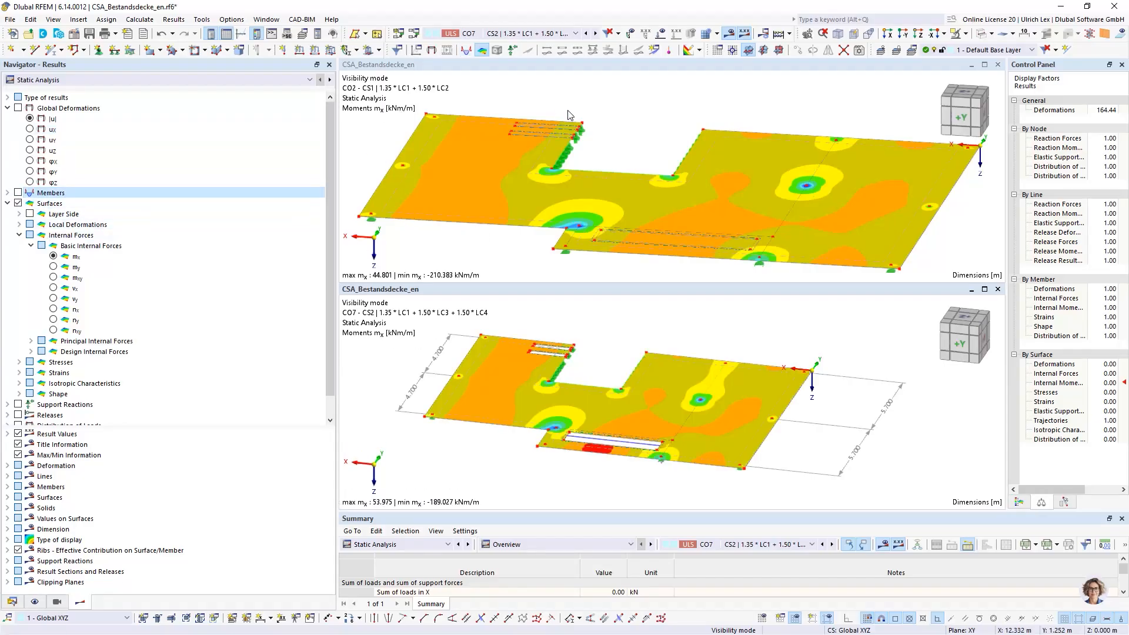
{"action": "left_click", "coordinate": [377, 100]}
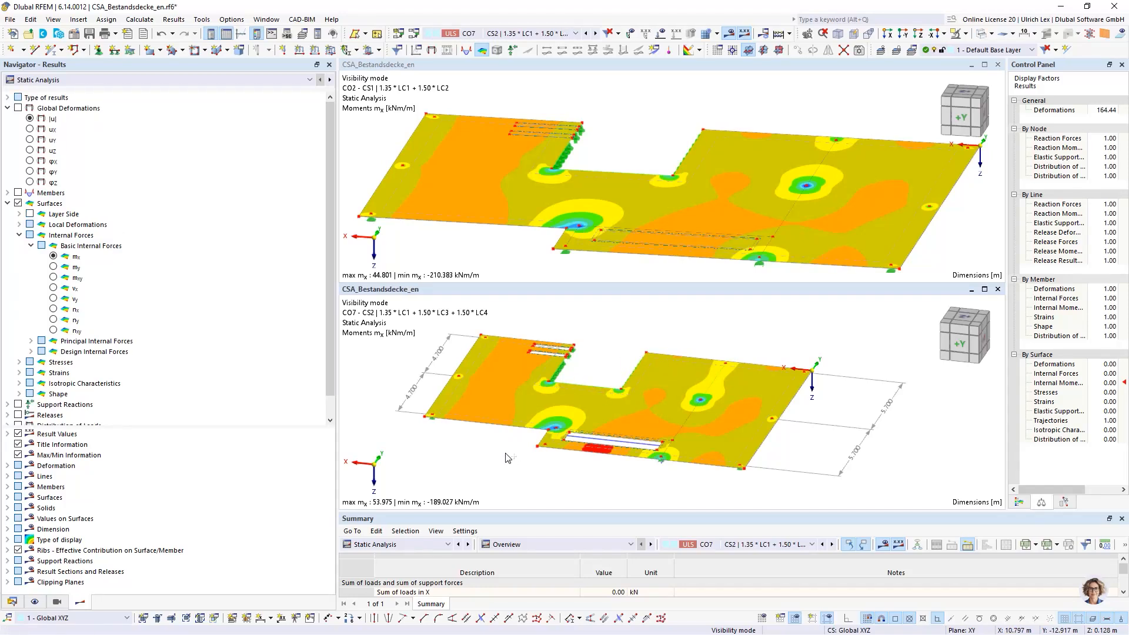
{"action": "middle_click_drag", "start_coordinate": [511, 458], "coordinate": [513, 446], "text": "ctrl"}
{"action": "scroll", "coordinate": [408, 373], "scroll_direction": "up", "scroll_amount": 1}
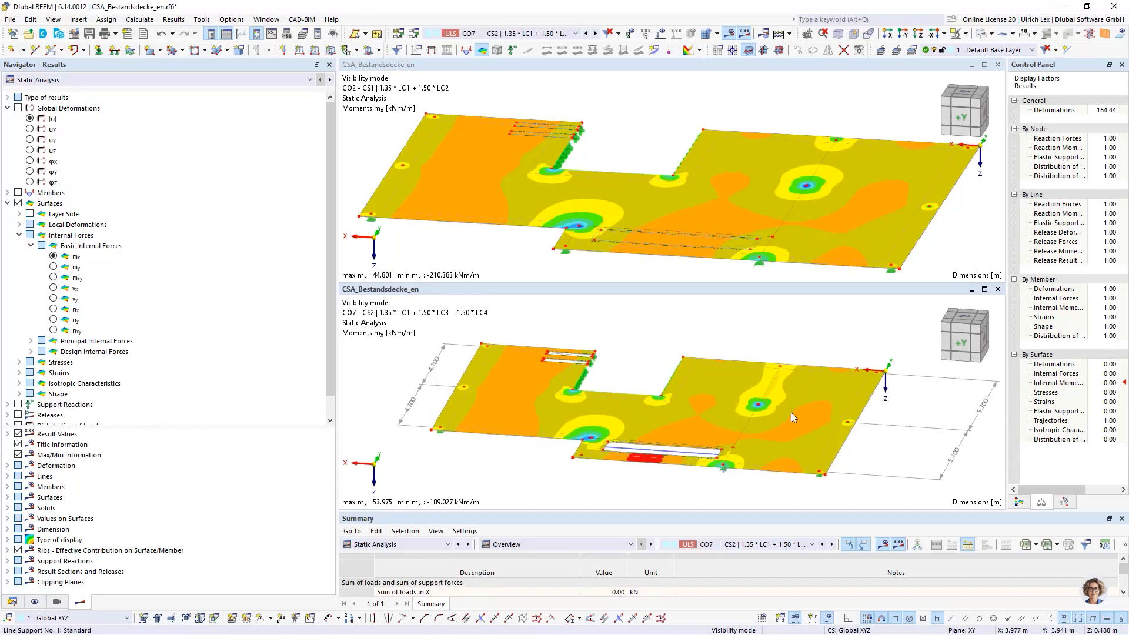
{"action": "scroll", "coordinate": [410, 378], "scroll_direction": "up", "scroll_amount": 1}
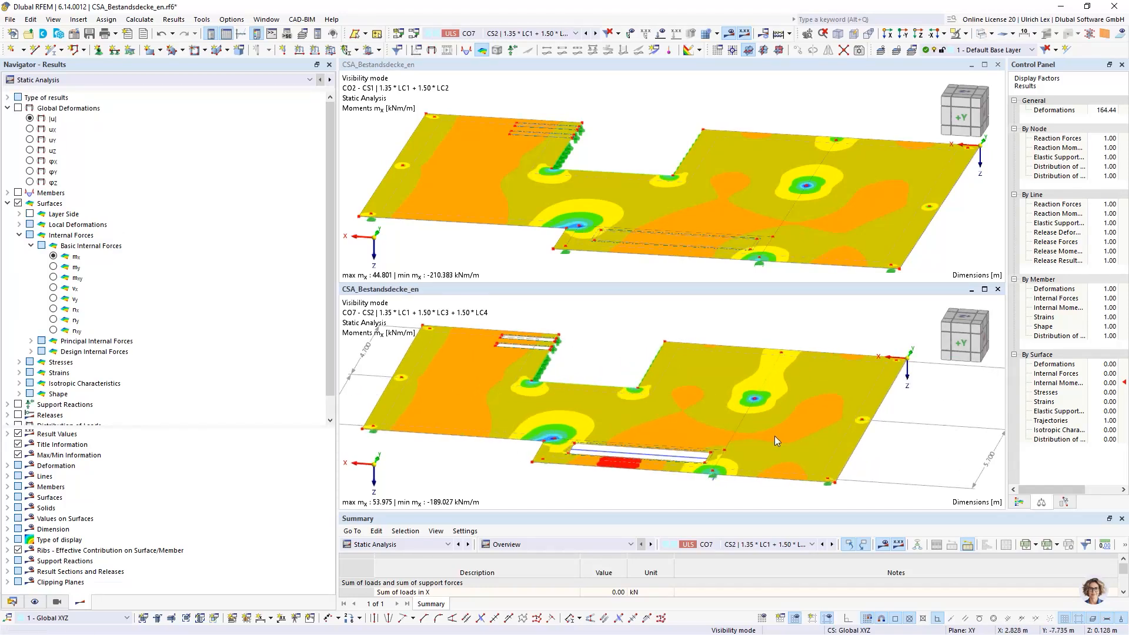
Step: Create a two-point result section across the interior column peak from (5.000, -4.700, 0.000) to (2.750, -4.700, 0.000) m, picking the points on the grid
{"action": "left_click", "coordinate": [654, 51]}
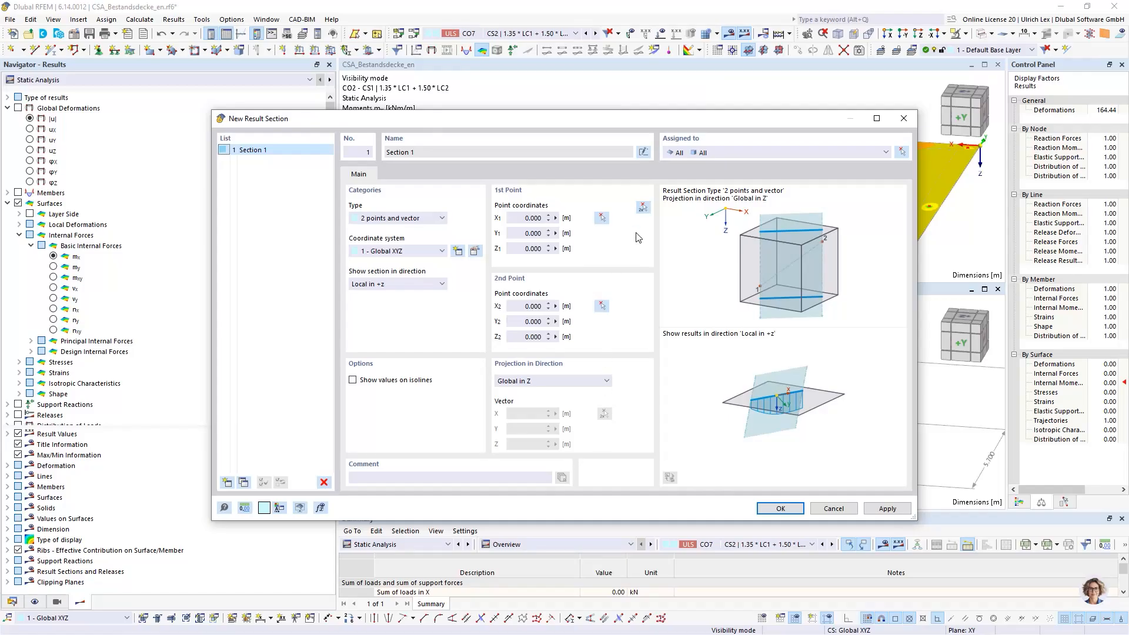
{"action": "left_click", "coordinate": [643, 207]}
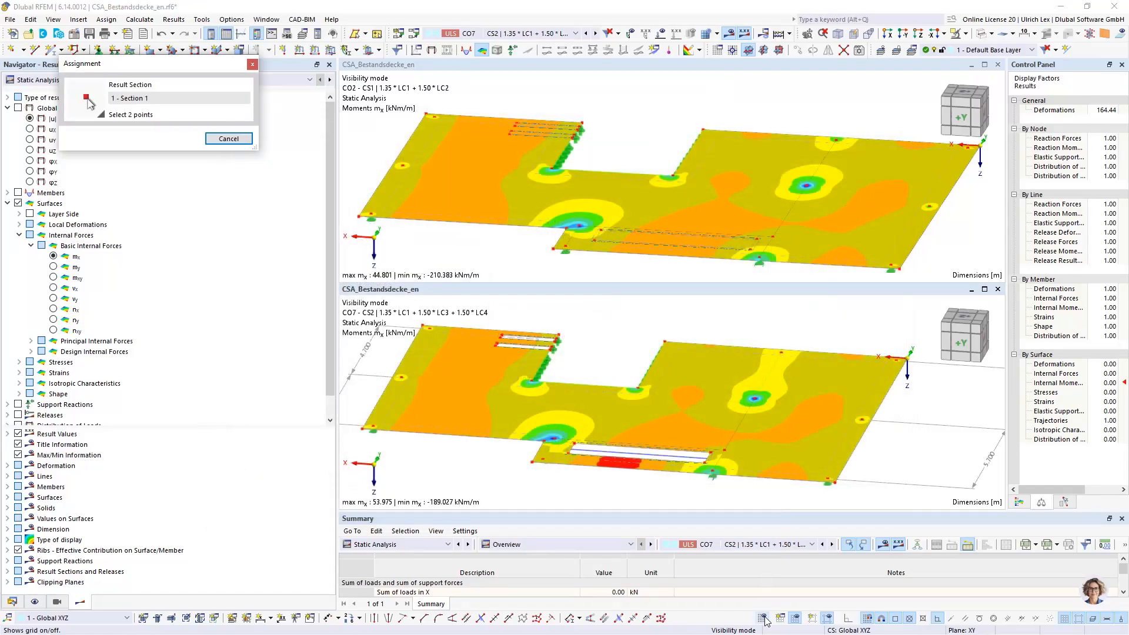
{"action": "scroll", "coordinate": [811, 176], "scroll_direction": "up", "scroll_amount": 5}
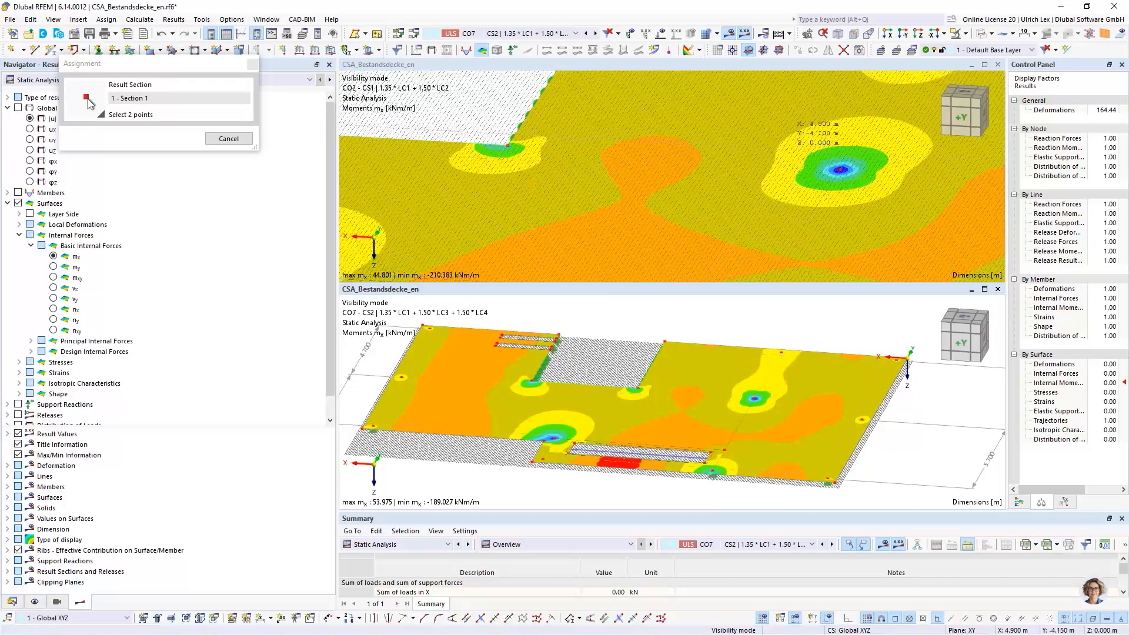
{"action": "scroll", "coordinate": [776, 150], "scroll_direction": "up", "scroll_amount": 1}
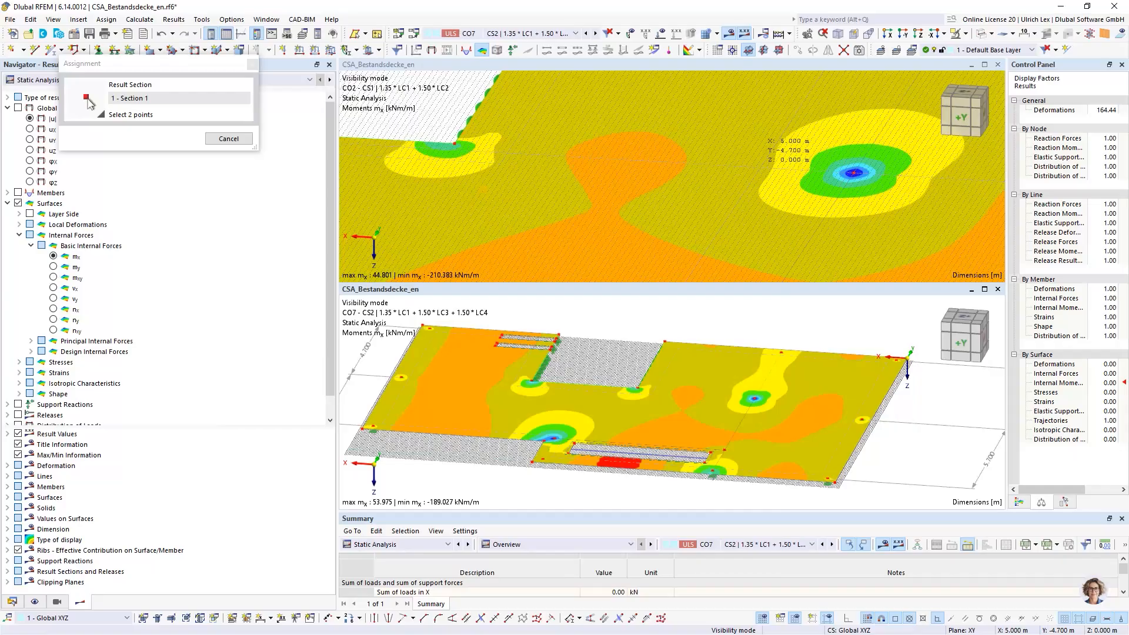
{"action": "left_click", "coordinate": [764, 171]}
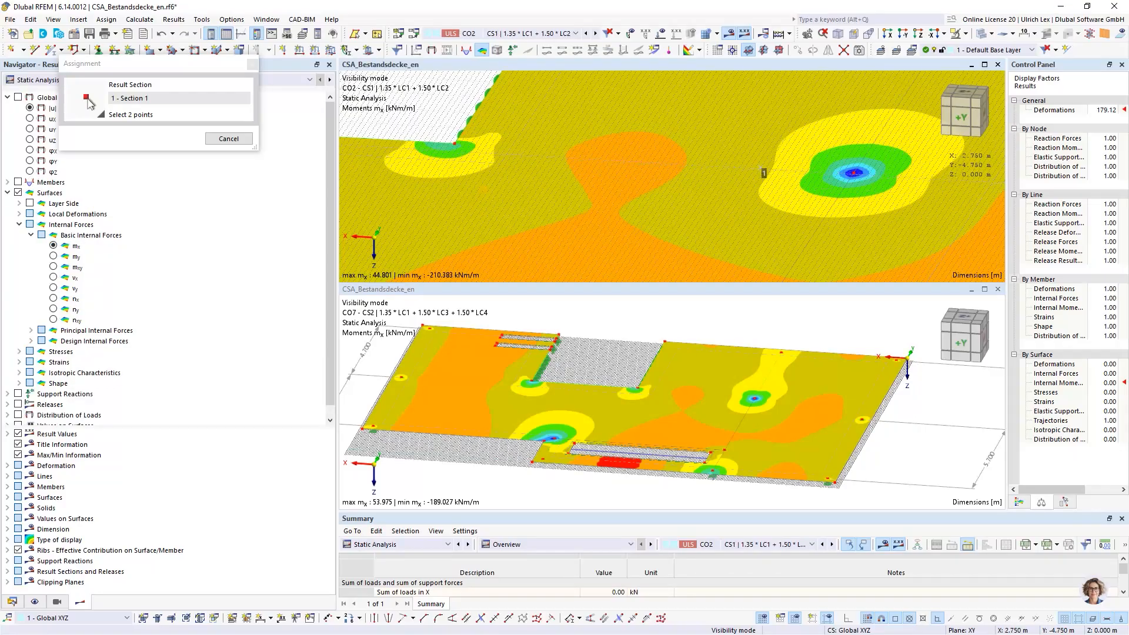
{"action": "left_click", "coordinate": [944, 171]}
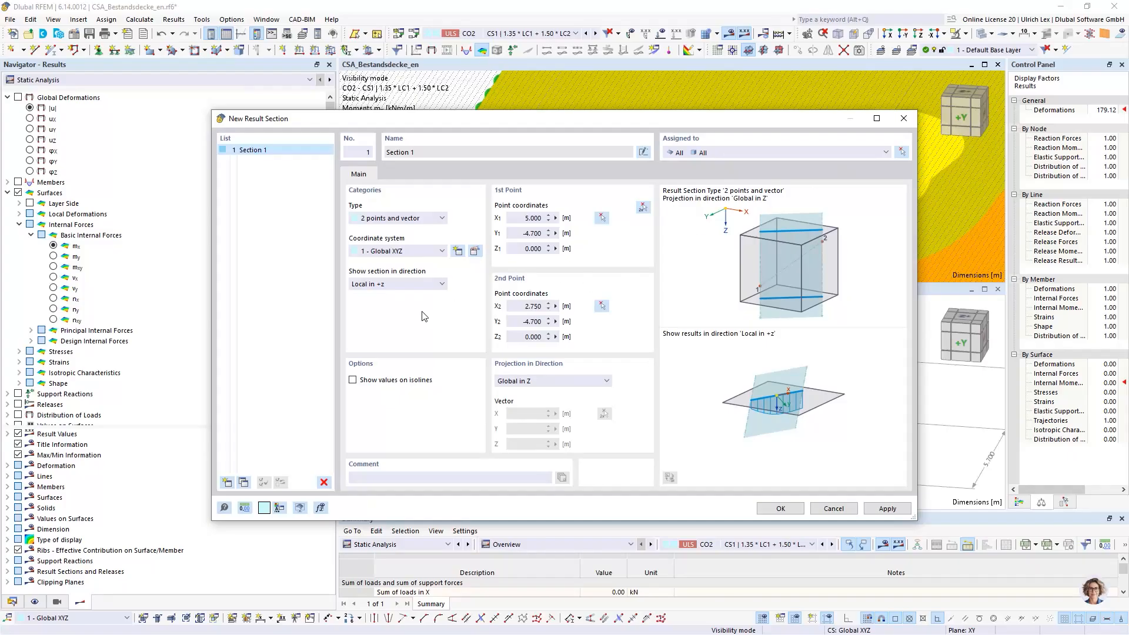
{"action": "left_click", "coordinate": [766, 509]}
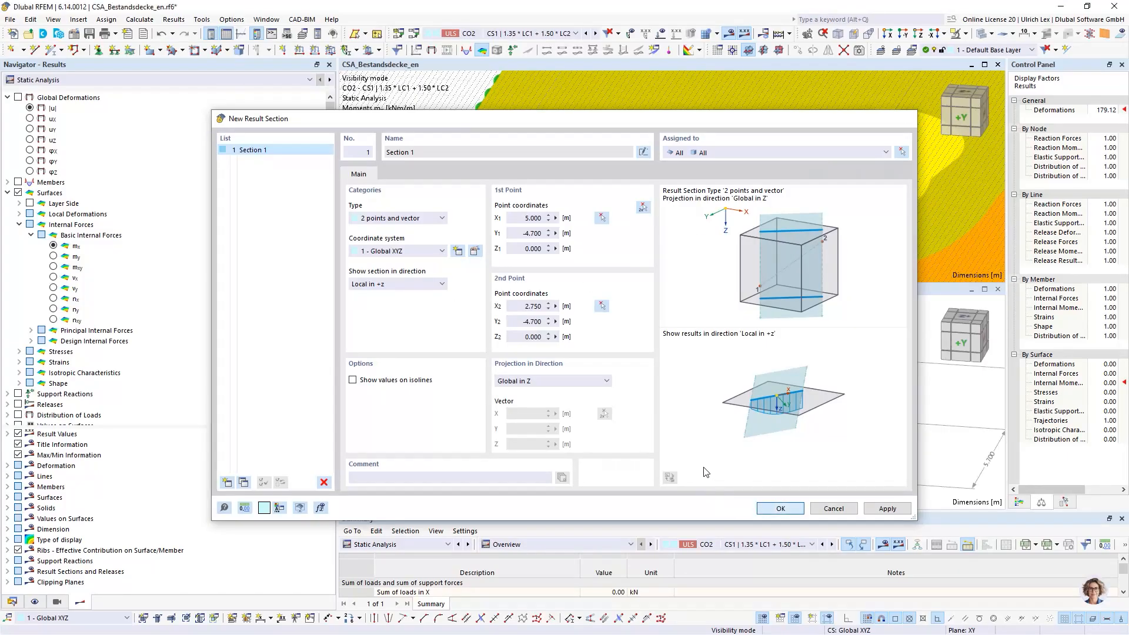
Step: Display Section 1 and its resultant in the CO7 window's results and hide the grid
{"action": "scroll", "coordinate": [703, 271], "scroll_direction": "down", "scroll_amount": 2}
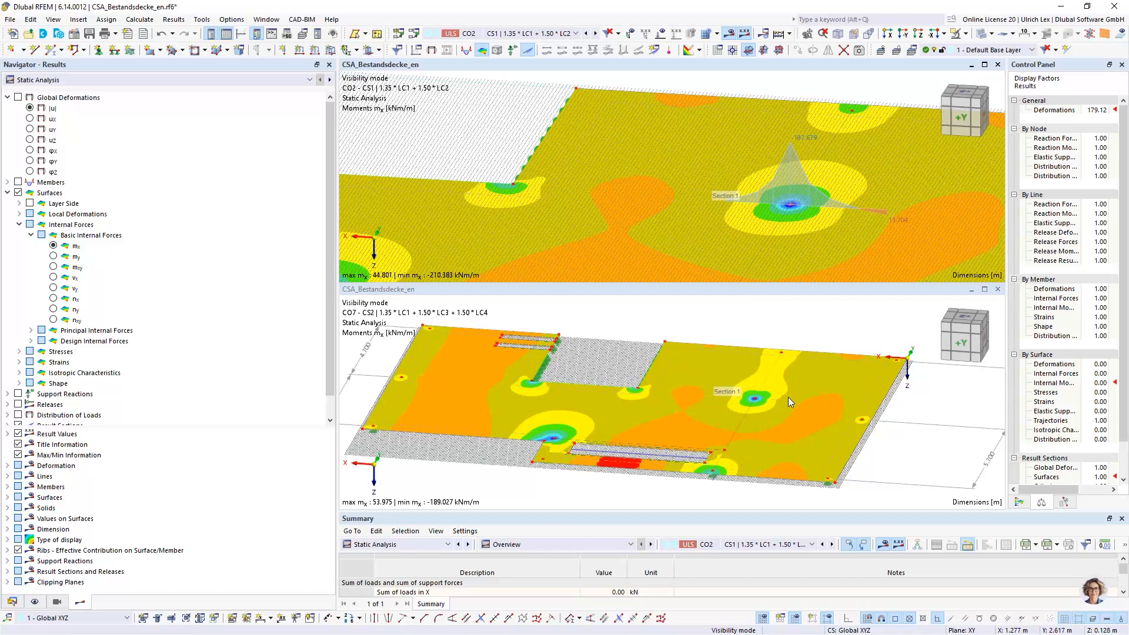
{"action": "scroll", "coordinate": [788, 401], "scroll_direction": "down", "scroll_amount": 2}
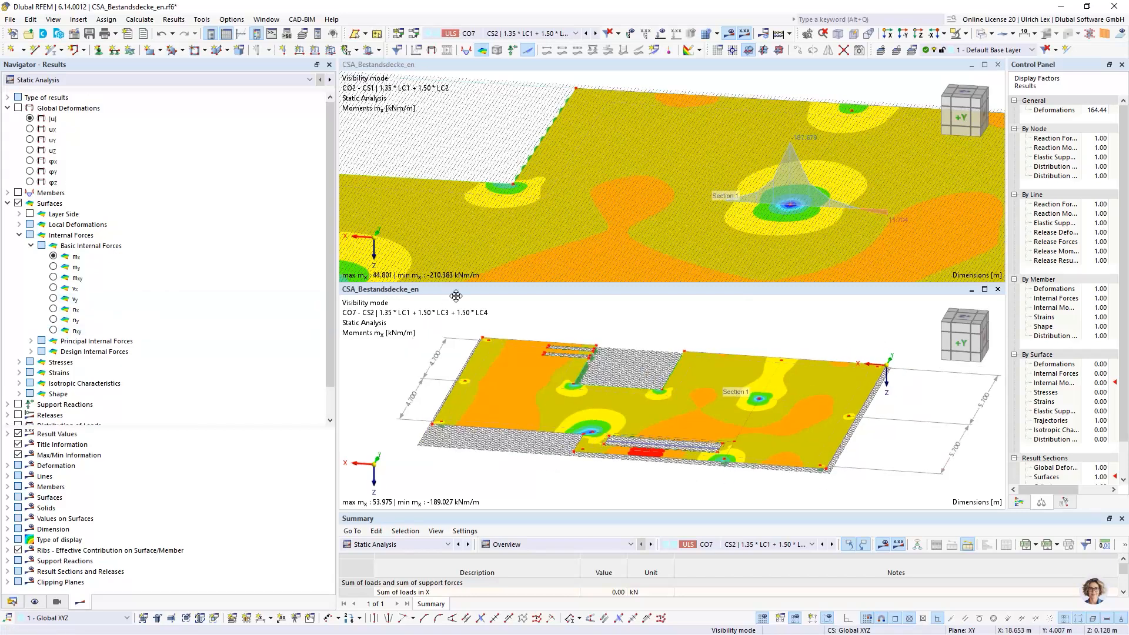
{"action": "middle_click_drag", "start_coordinate": [760, 482], "coordinate": [759, 477], "text": "ctrl"}
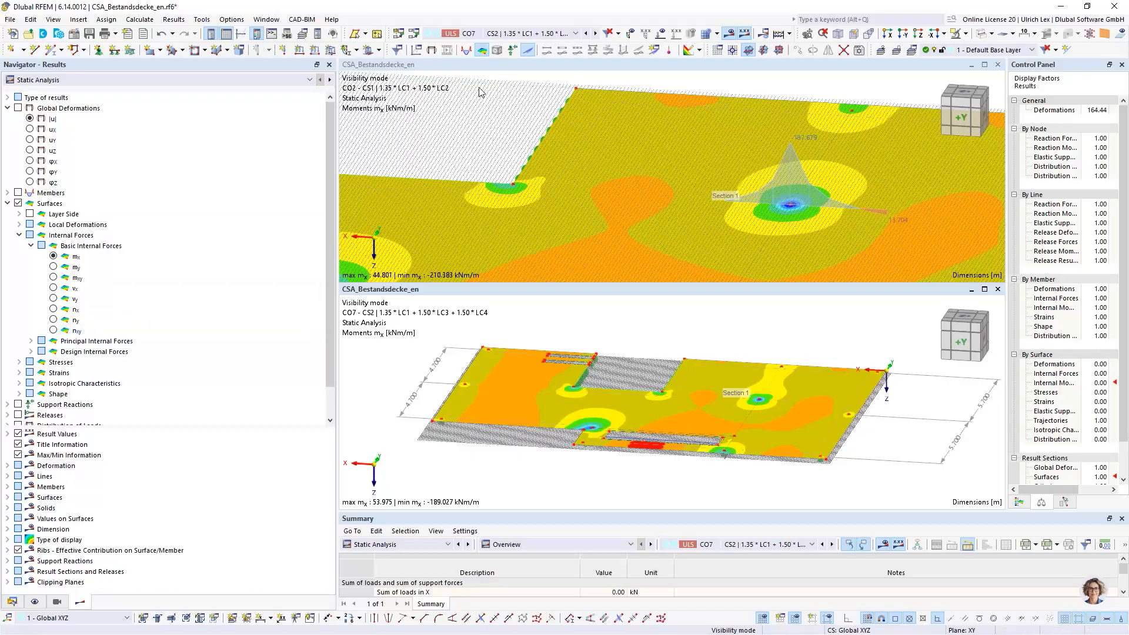
{"action": "scroll", "coordinate": [94, 365], "scroll_direction": "down", "scroll_amount": 1}
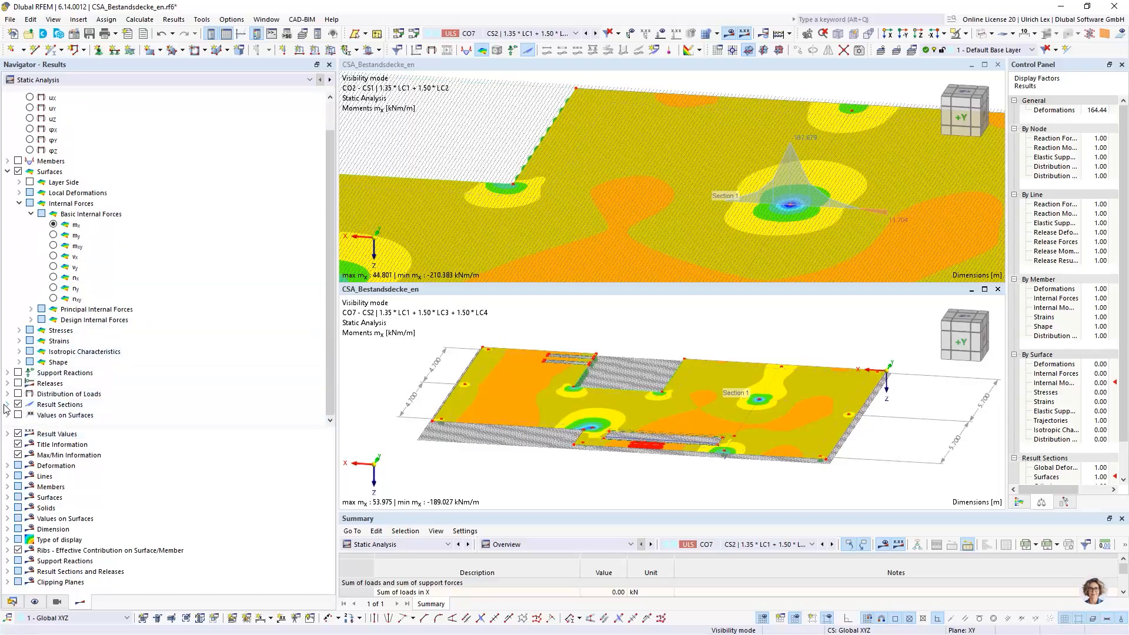
{"action": "double_click", "coordinate": [41, 404]}
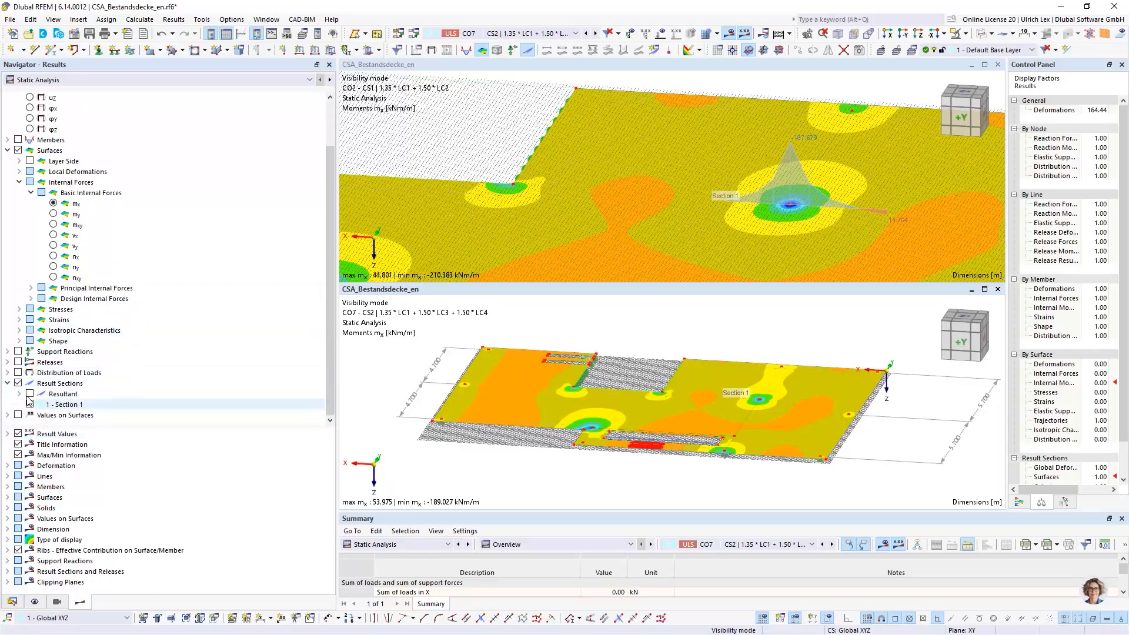
{"action": "left_click", "coordinate": [29, 394]}
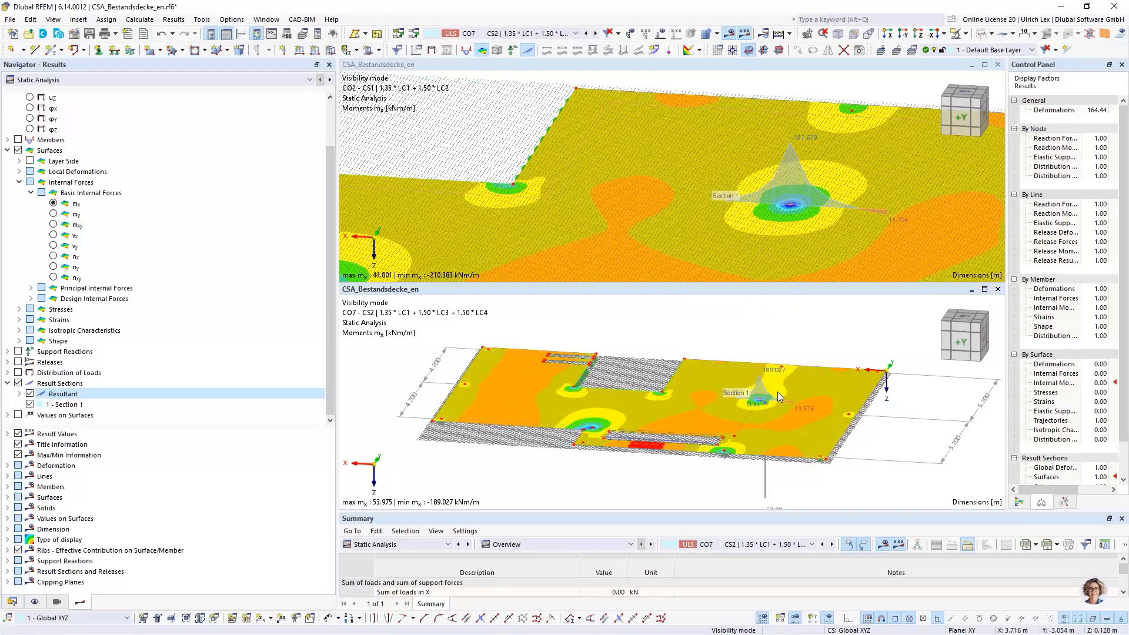
{"action": "left_click", "coordinate": [763, 618]}
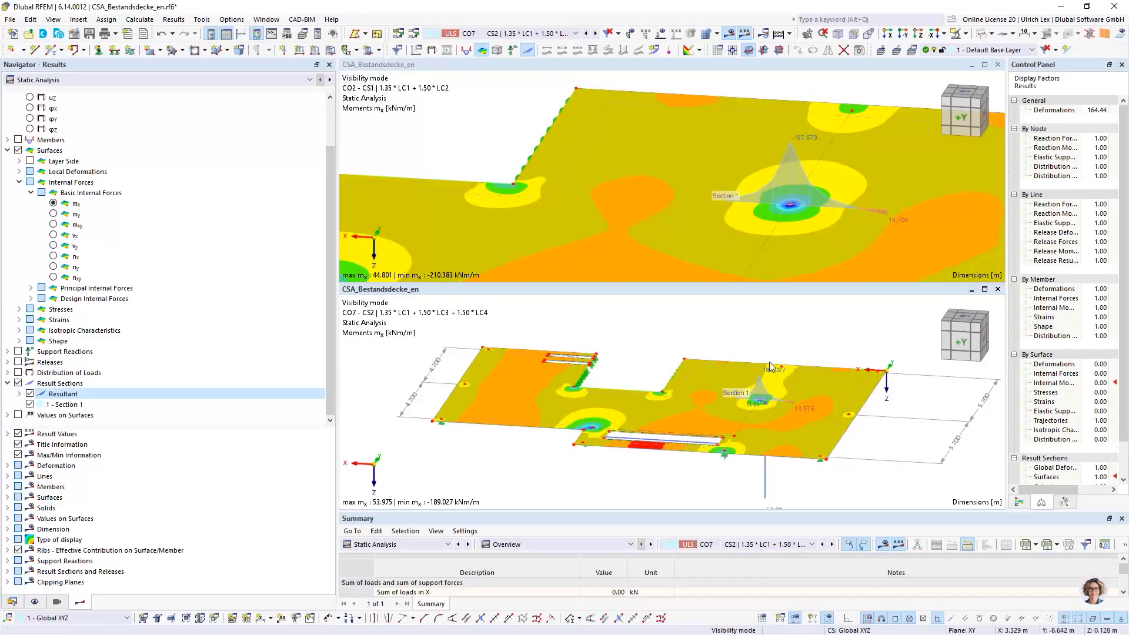
Step: Compare the mx moment diagrams along Section 1 at the column between the CO2 and CO7 windows
{"action": "scroll", "coordinate": [659, 121], "scroll_direction": "down", "scroll_amount": 1}
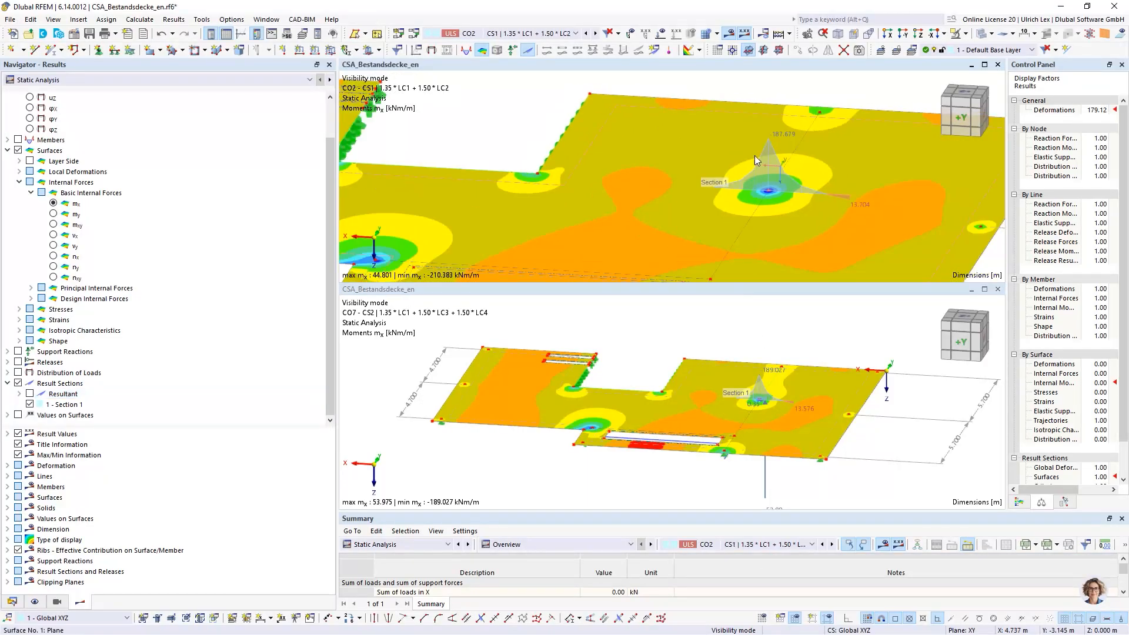
{"action": "scroll", "coordinate": [814, 180], "scroll_direction": "down", "scroll_amount": 1}
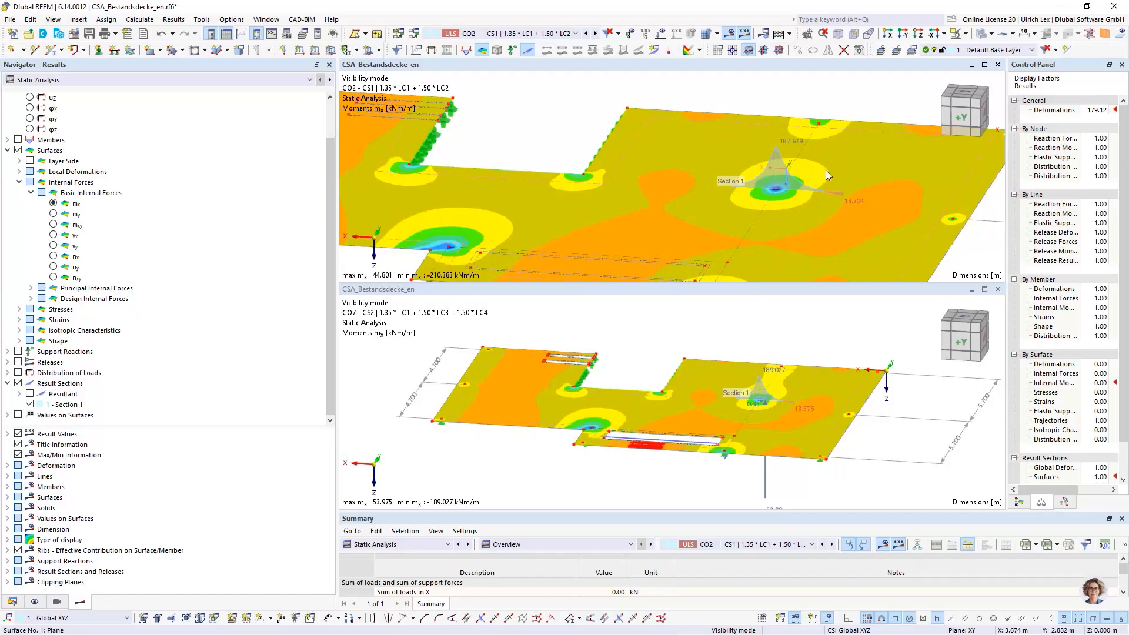
{"action": "scroll", "coordinate": [826, 170], "scroll_direction": "down", "scroll_amount": 2}
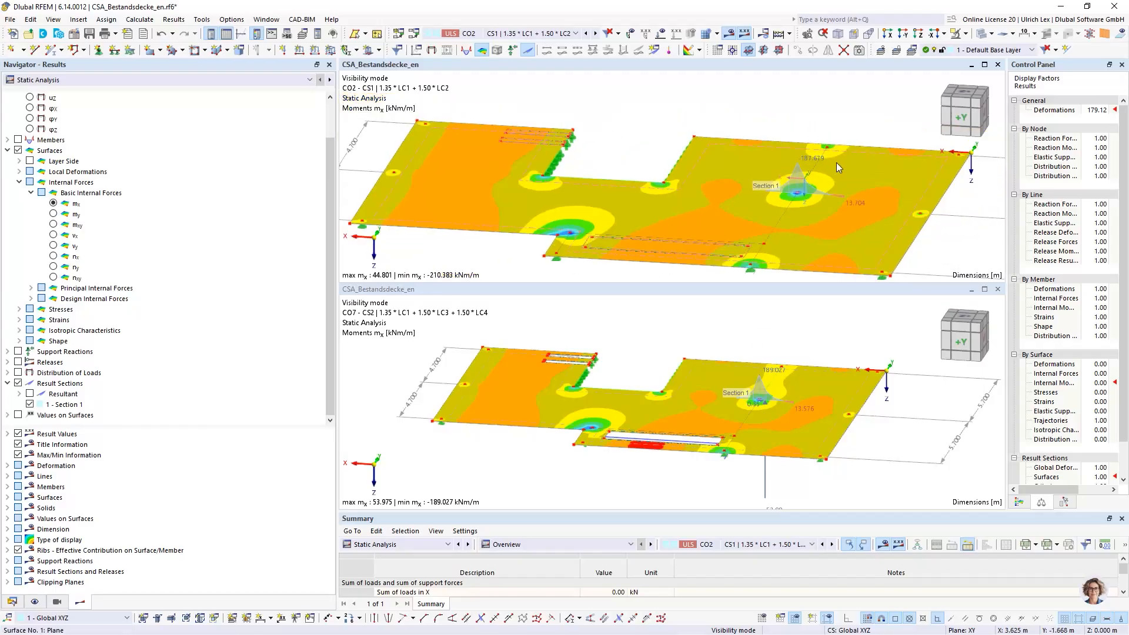
{"action": "scroll", "coordinate": [778, 421], "scroll_direction": "up", "scroll_amount": 1}
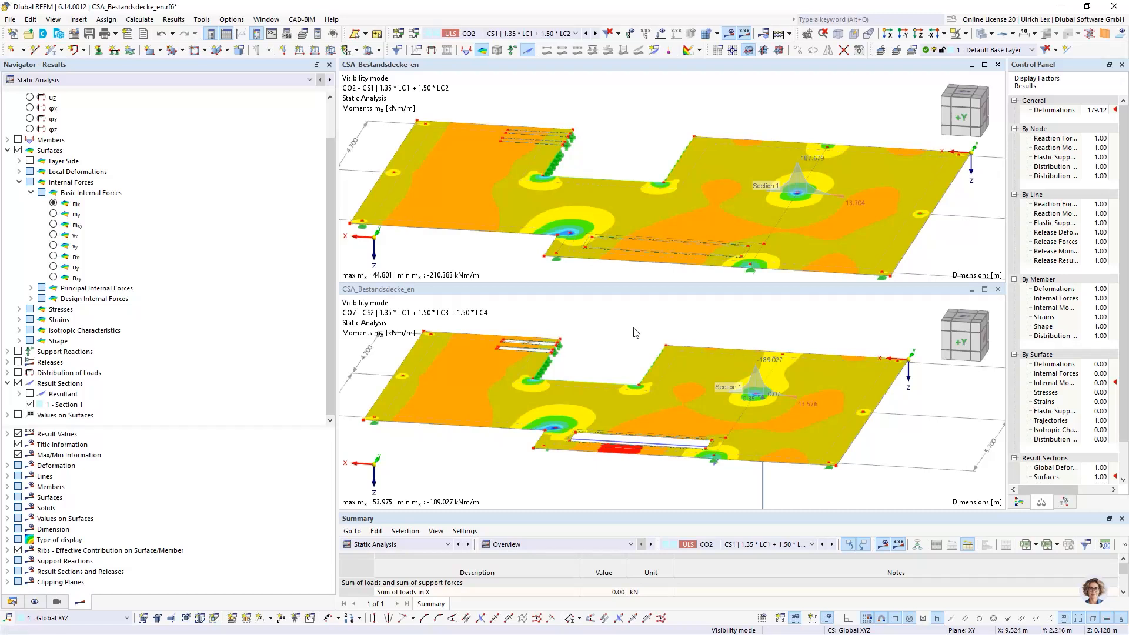
{"action": "left_click", "coordinate": [676, 333]}
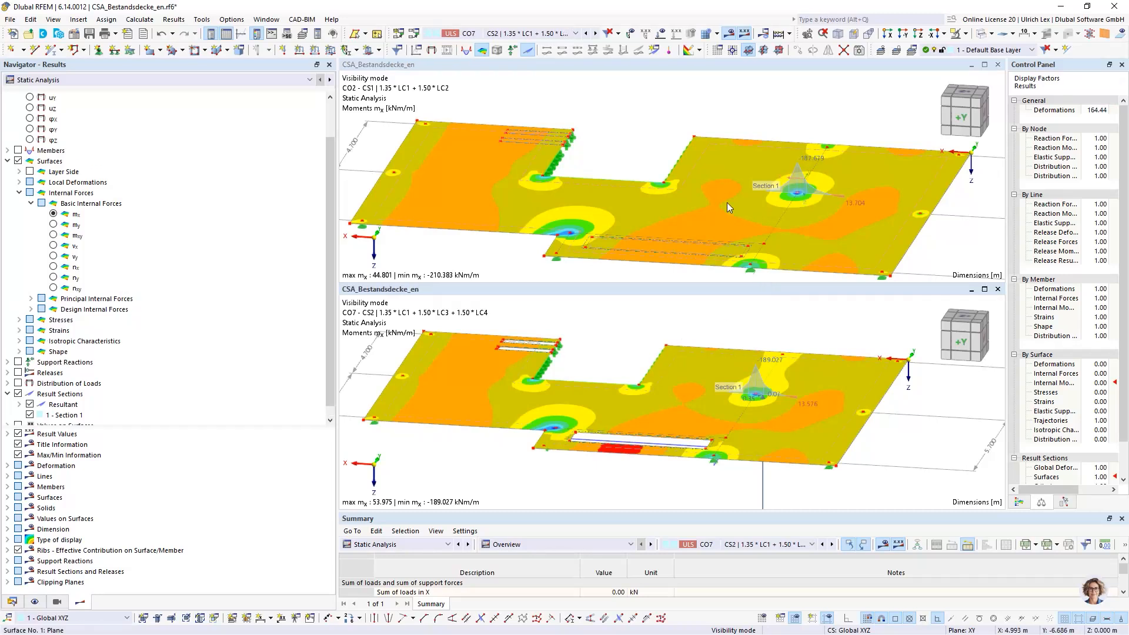
Step: Switch the CO2 window from the static analysis results to the Concrete Design results
{"action": "left_click", "coordinate": [369, 94]}
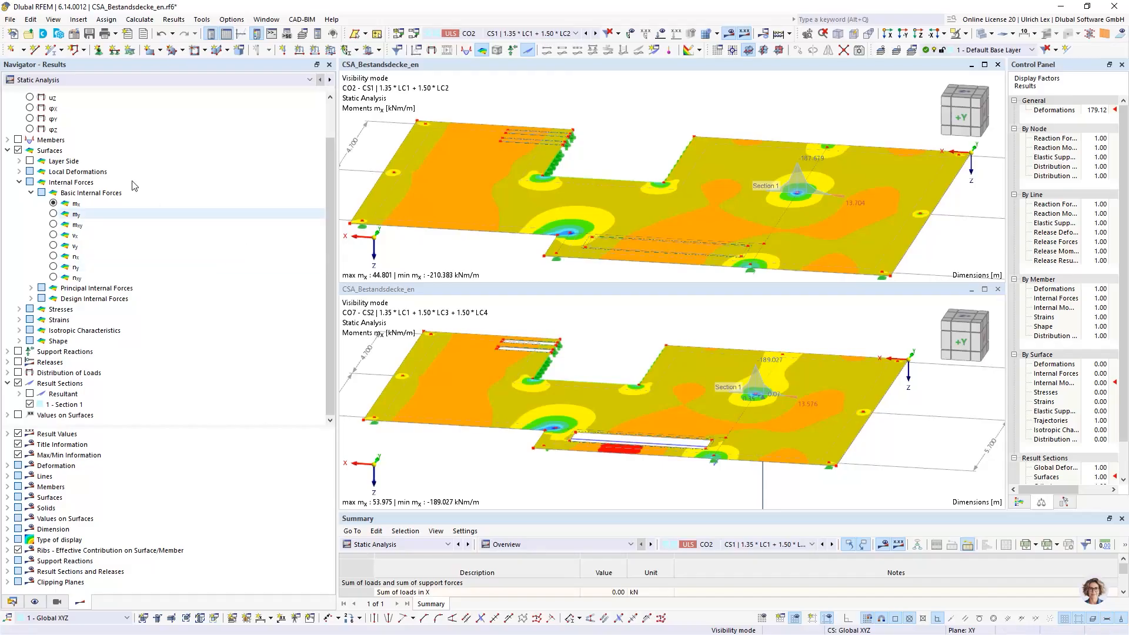
{"action": "left_click", "coordinate": [144, 81]}
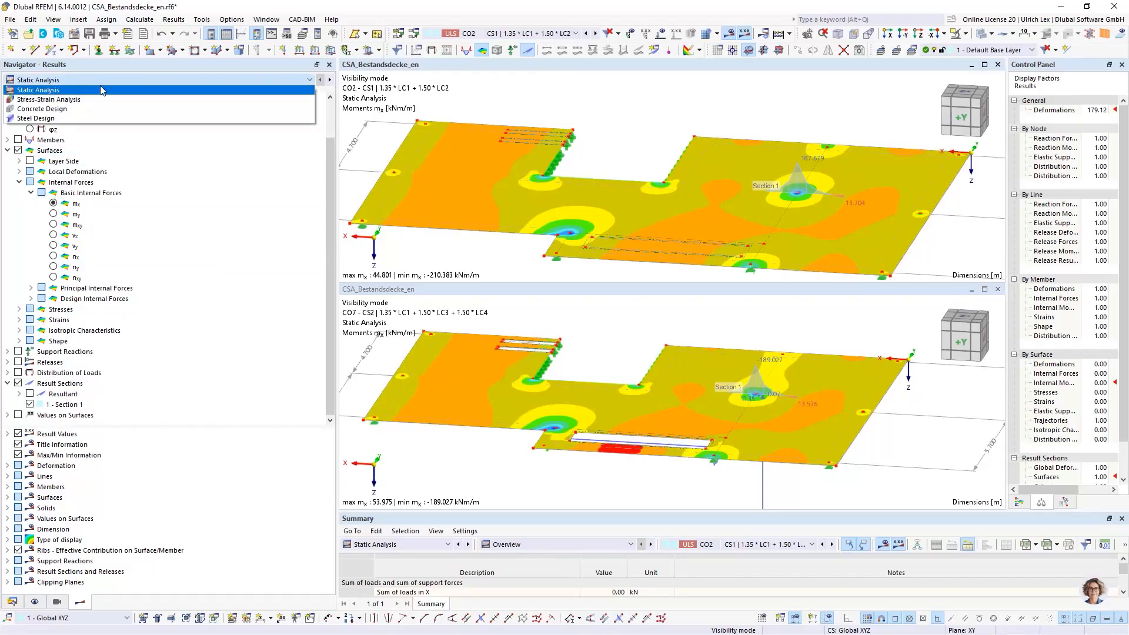
{"action": "left_click", "coordinate": [70, 110]}
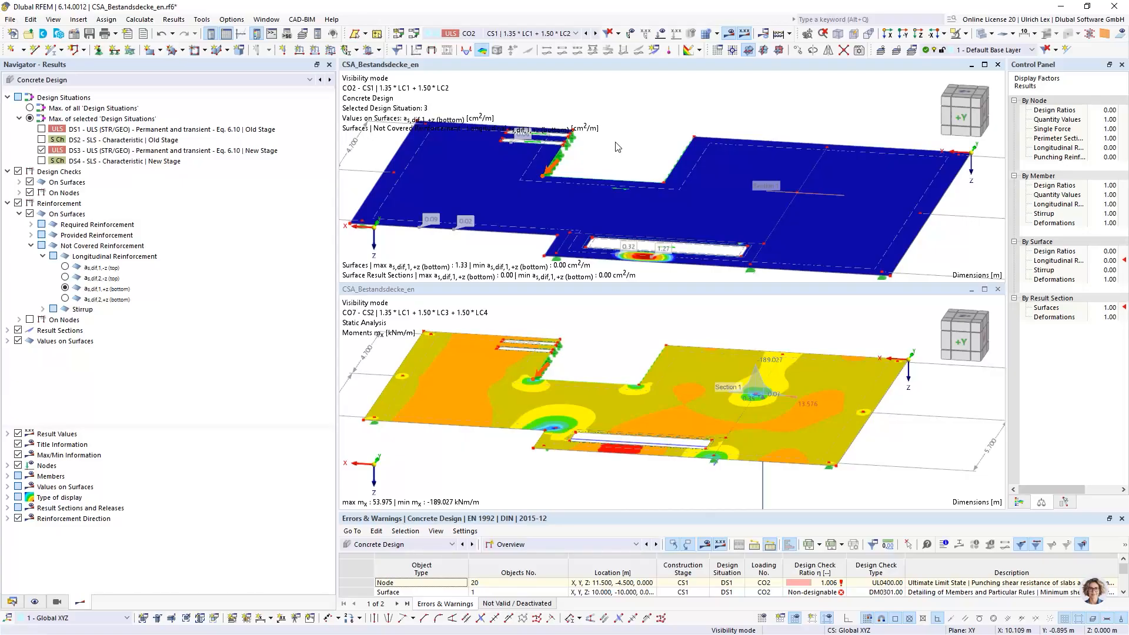
Step: Close the CO7 results window and examine the uncovered bottom reinforcement peak beside the long slab opening
{"action": "left_click", "coordinate": [994, 293]}
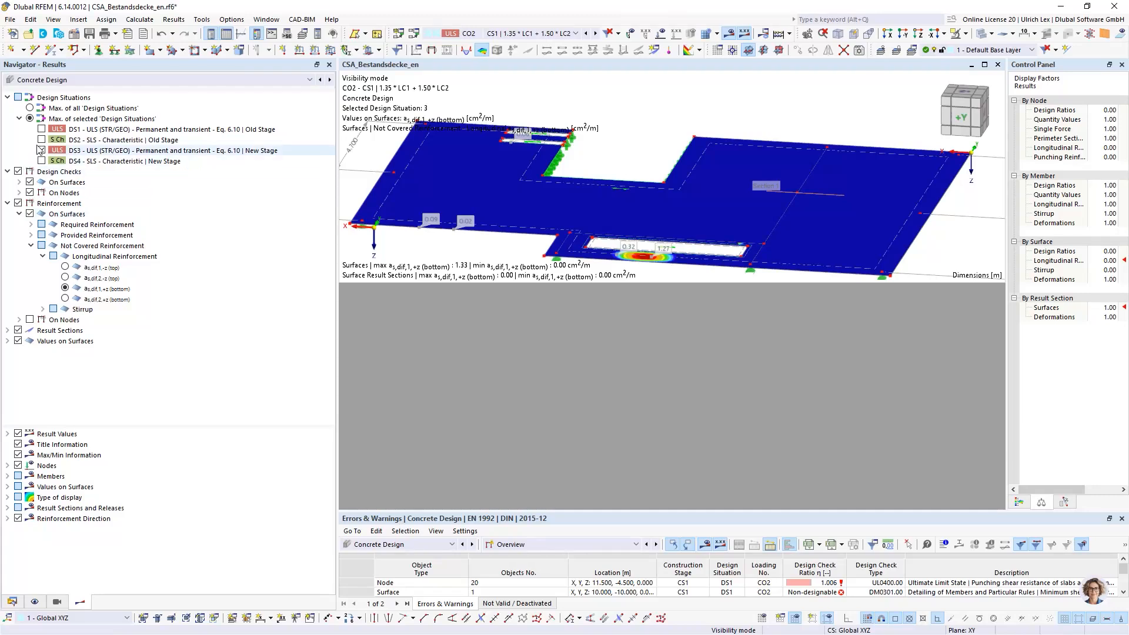
{"action": "scroll", "coordinate": [600, 255], "scroll_direction": "up", "scroll_amount": 3}
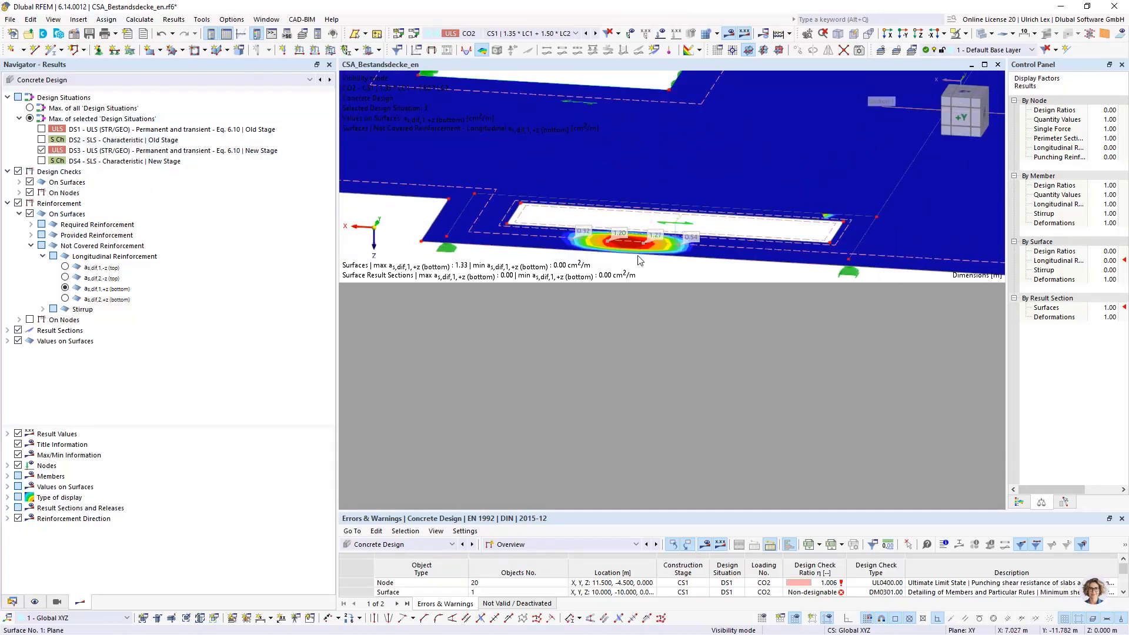
{"action": "scroll", "coordinate": [636, 260], "scroll_direction": "up", "scroll_amount": 2}
{"action": "scroll", "coordinate": [641, 256], "scroll_direction": "down", "scroll_amount": 2}
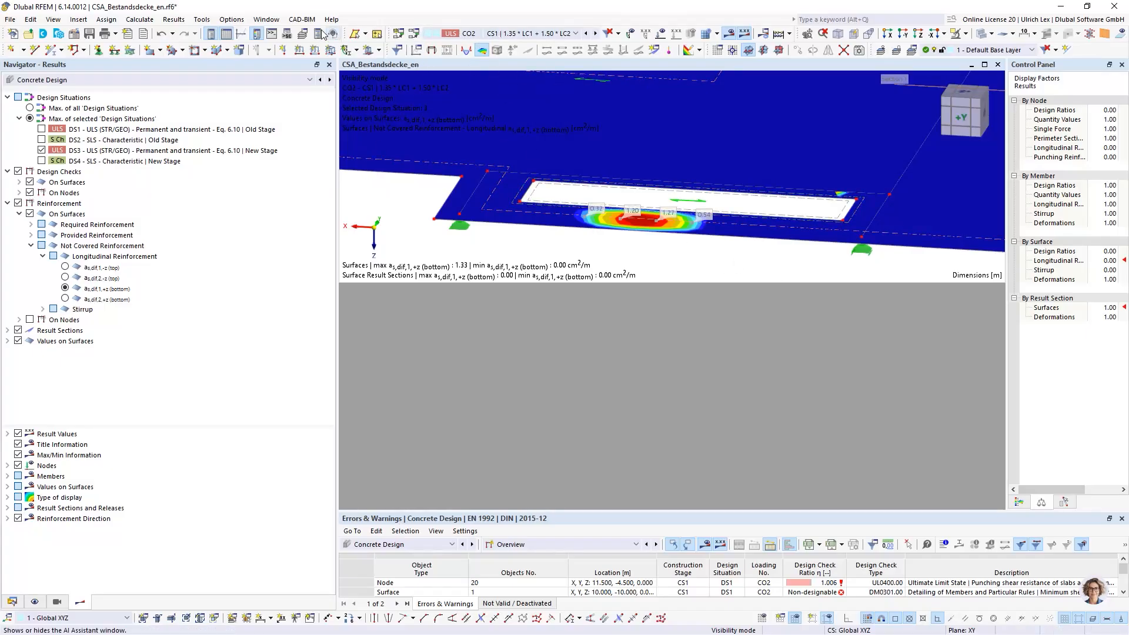
Step: Maximize the remaining Concrete Design window and view the uncovered reinforcement beside the long opening from an isometric angle
{"action": "left_click", "coordinate": [266, 20]}
{"action": "key", "text": "Escape"}
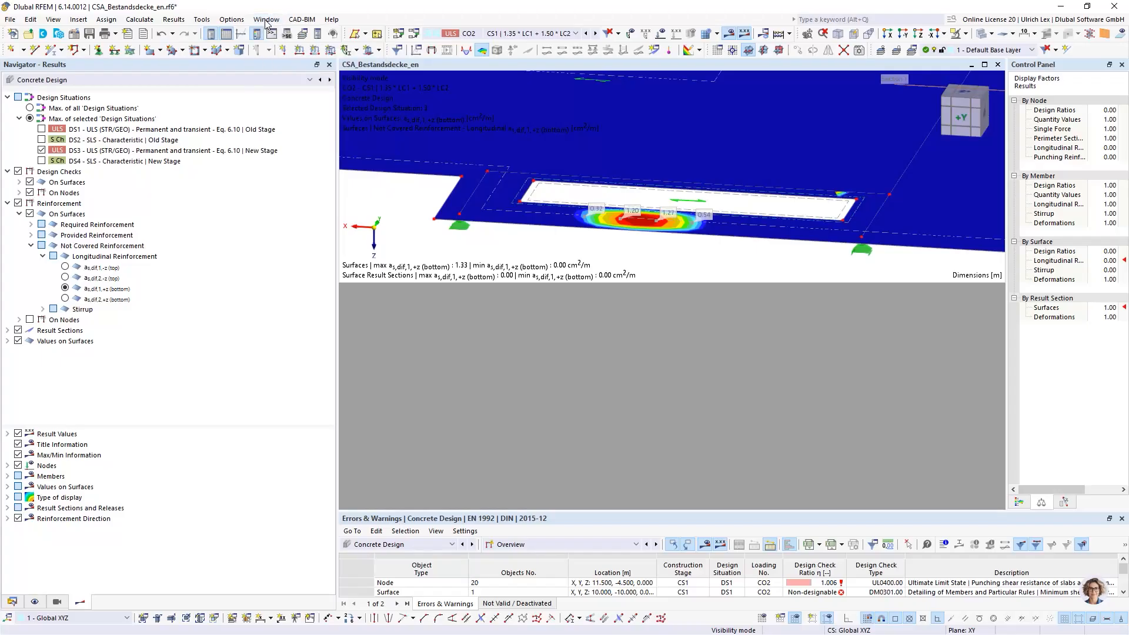
{"action": "left_click", "coordinate": [986, 66]}
{"action": "scroll", "coordinate": [650, 392], "scroll_direction": "down", "scroll_amount": 2}
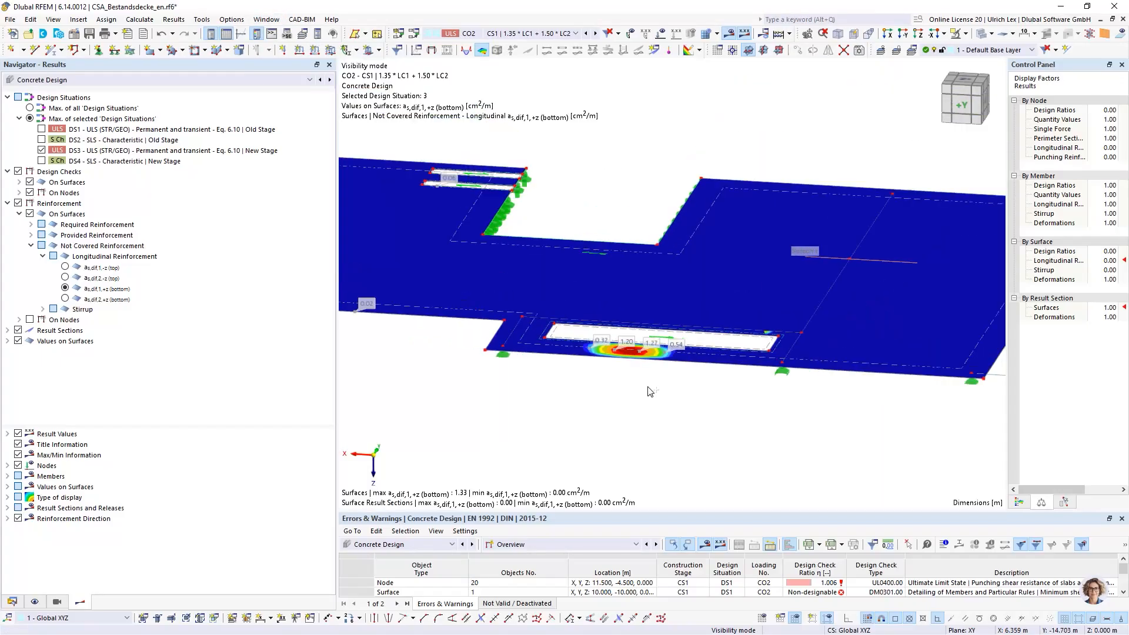
{"action": "middle_click_drag", "start_coordinate": [637, 404], "coordinate": [763, 410], "text": "ctrl"}
{"action": "scroll", "coordinate": [704, 388], "scroll_direction": "down", "scroll_amount": 3}
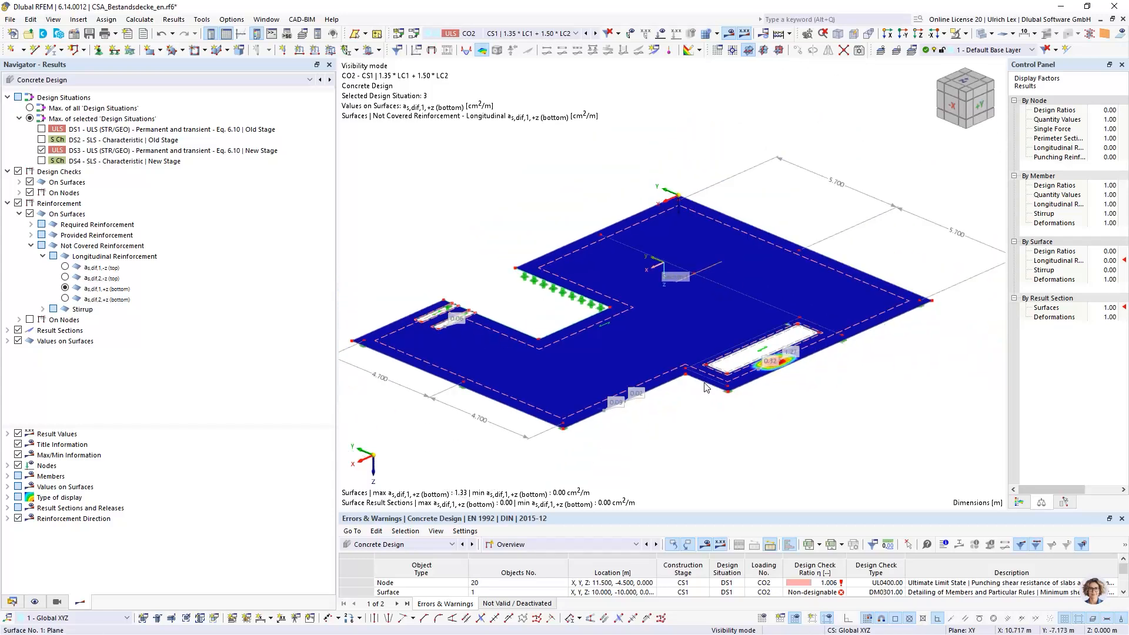
{"action": "scroll", "coordinate": [806, 371], "scroll_direction": "up", "scroll_amount": 3}
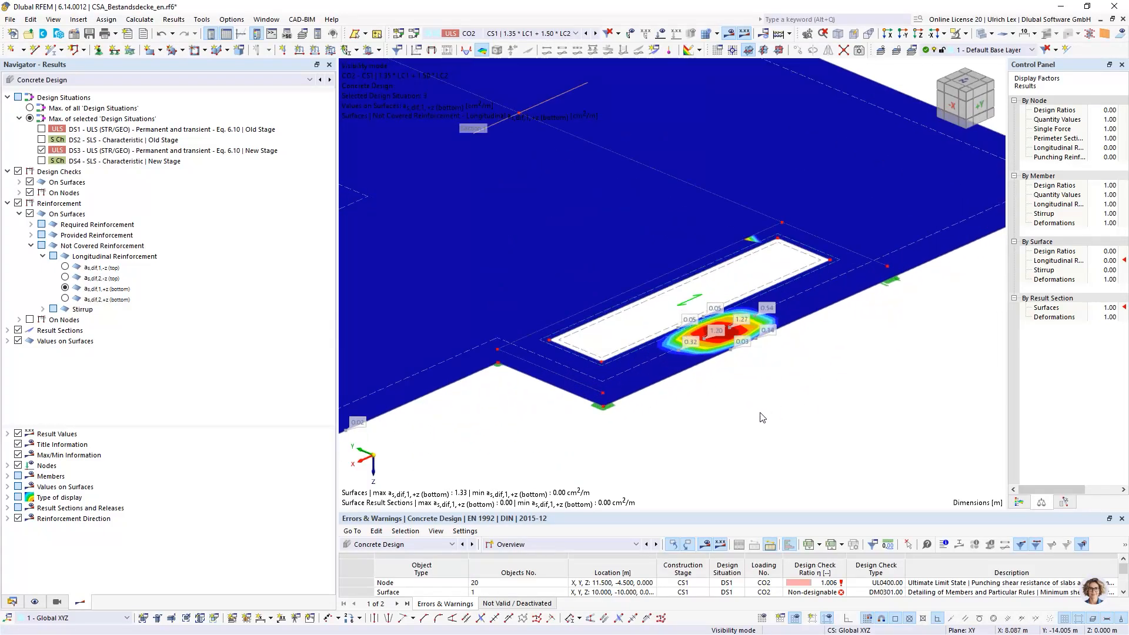
Step: Return from the Concrete Design results to the transparent structural model without results and activate load case LC1 Self weight
{"action": "left_click", "coordinate": [107, 81]}
{"action": "left_click", "coordinate": [94, 94]}
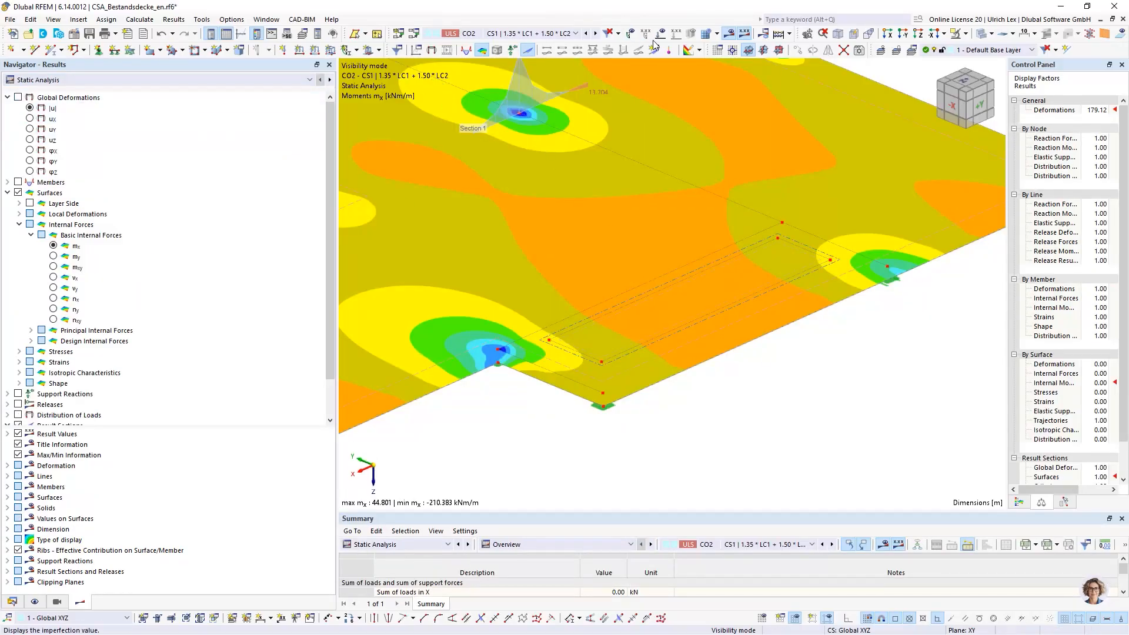
{"action": "left_click", "coordinate": [730, 34]}
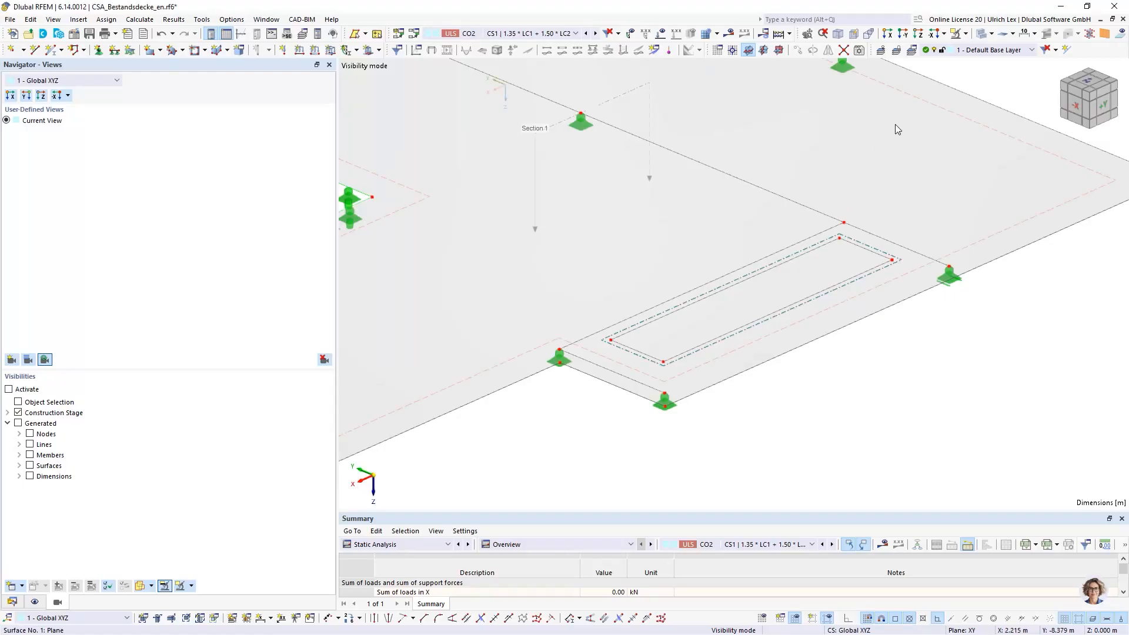
{"action": "left_click", "coordinate": [981, 34]}
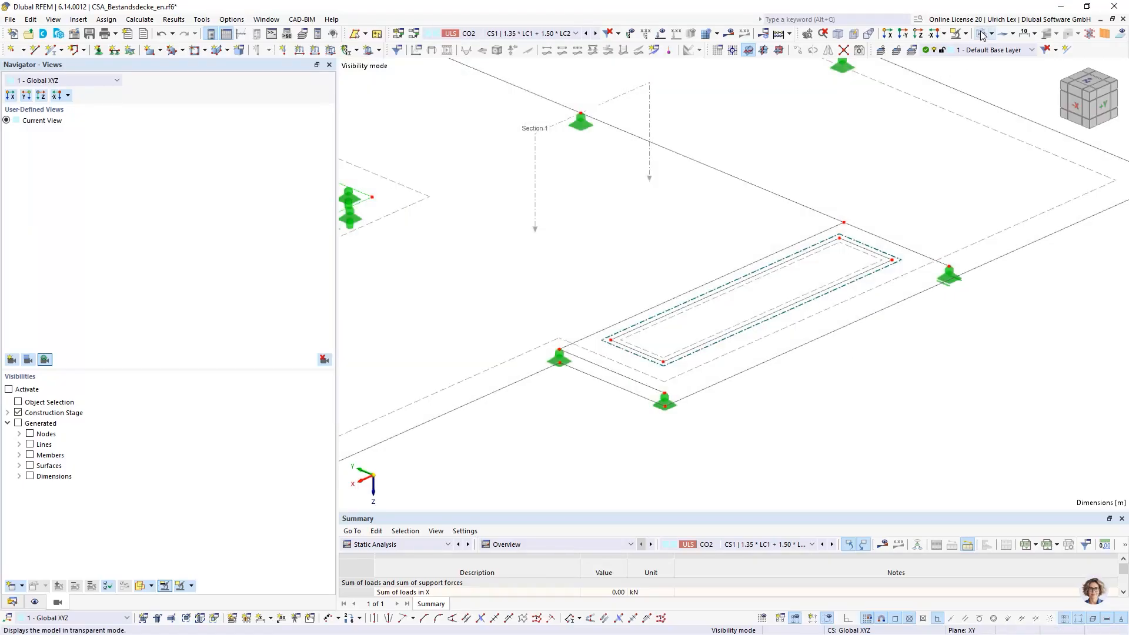
{"action": "left_click", "coordinate": [981, 34]}
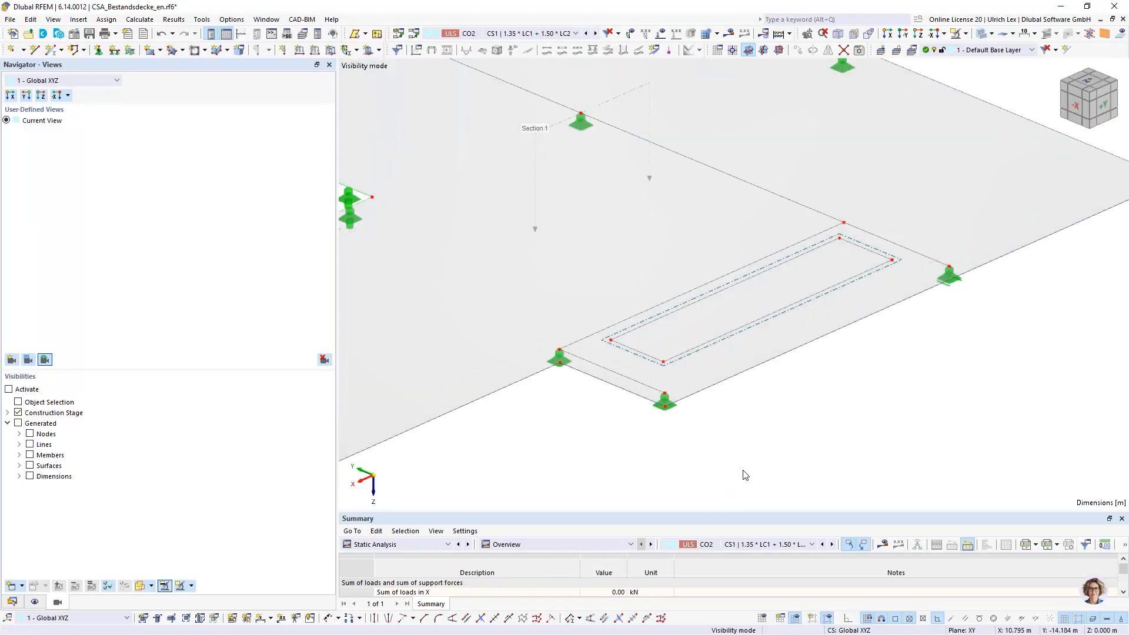
{"action": "left_click", "coordinate": [536, 34]}
{"action": "left_click", "coordinate": [538, 46]}
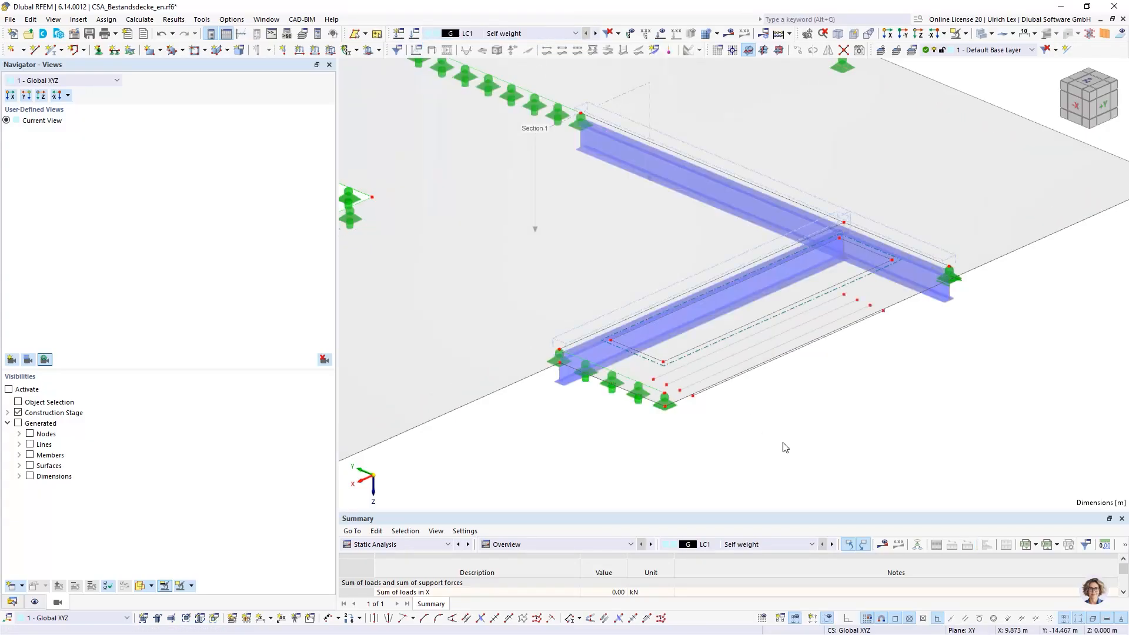
Step: Start a new member on line 45, beneath the slab edge beside the long opening, with member type Rebar
{"action": "scroll", "coordinate": [706, 401], "scroll_direction": "up", "scroll_amount": 3}
{"action": "scroll", "coordinate": [622, 363], "scroll_direction": "down", "scroll_amount": 5}
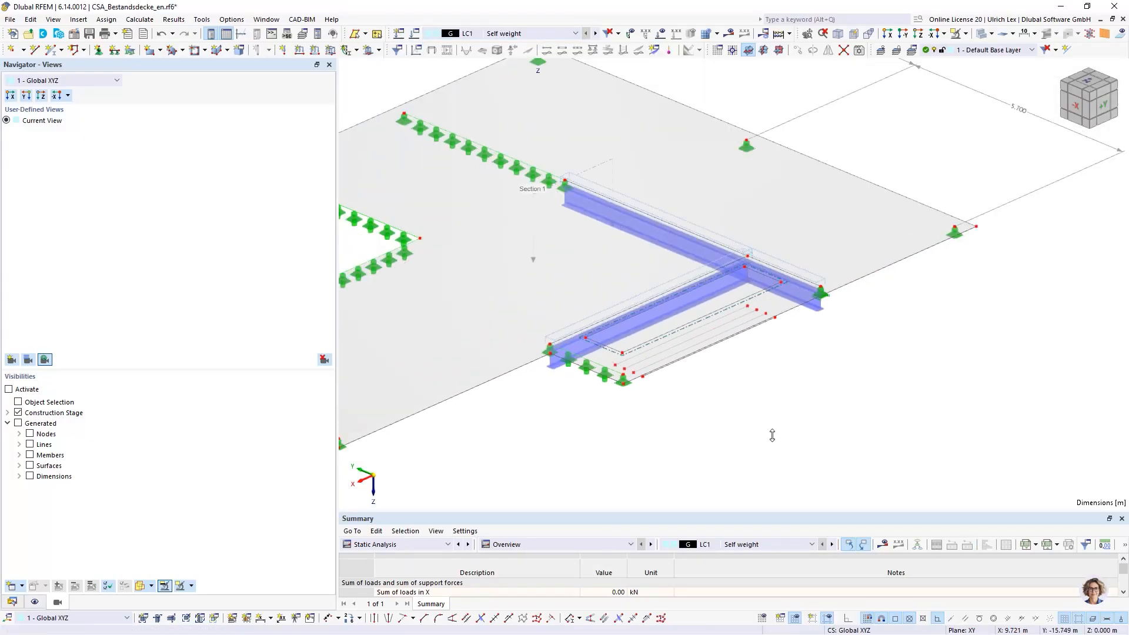
{"action": "scroll", "coordinate": [772, 435], "scroll_direction": "down", "scroll_amount": 1}
{"action": "middle_click_drag", "start_coordinate": [830, 407], "coordinate": [863, 364], "text": "ctrl"}
{"action": "scroll", "coordinate": [711, 289], "scroll_direction": "up", "scroll_amount": 5}
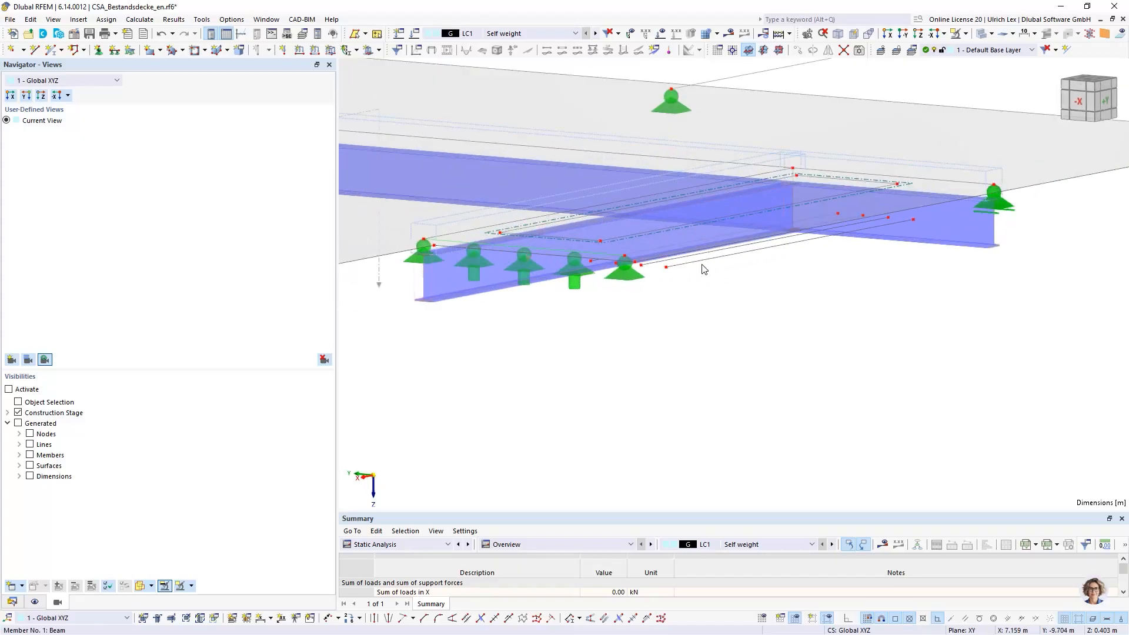
{"action": "scroll", "coordinate": [702, 262], "scroll_direction": "up", "scroll_amount": 3}
{"action": "scroll", "coordinate": [676, 351], "scroll_direction": "down", "scroll_amount": 2}
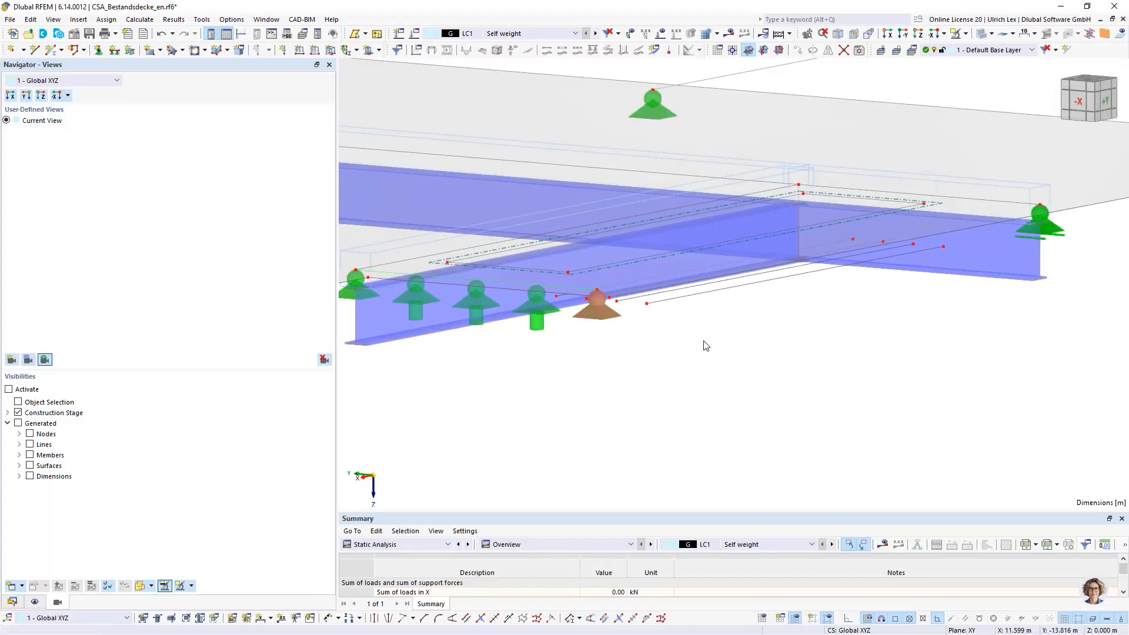
{"action": "scroll", "coordinate": [562, 299], "scroll_direction": "up", "scroll_amount": 3}
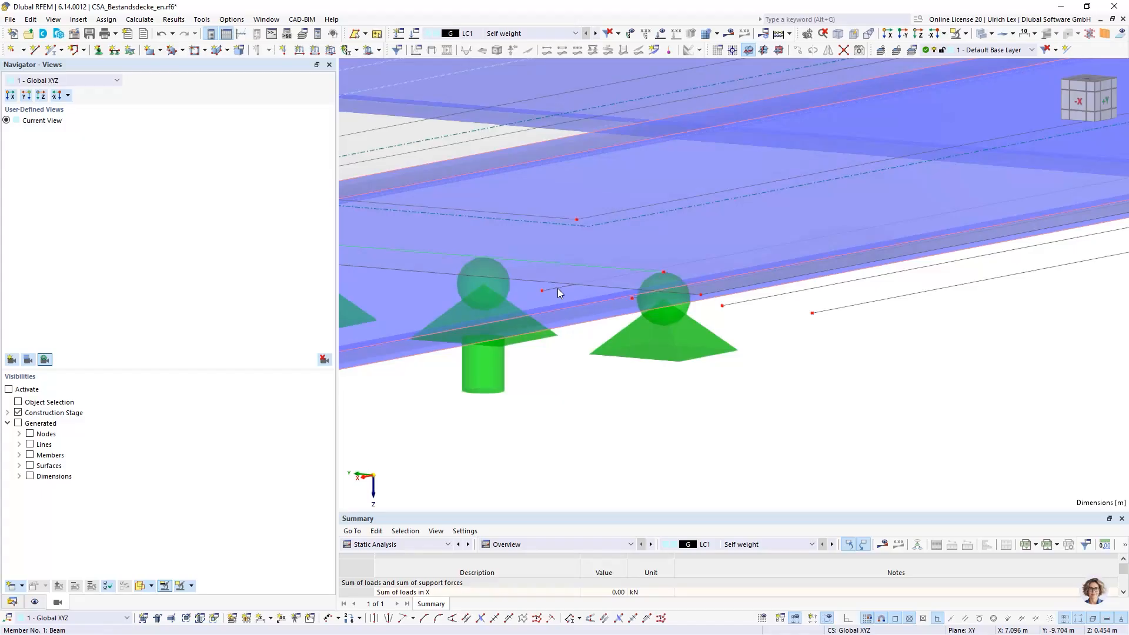
{"action": "right_click", "coordinate": [844, 313]}
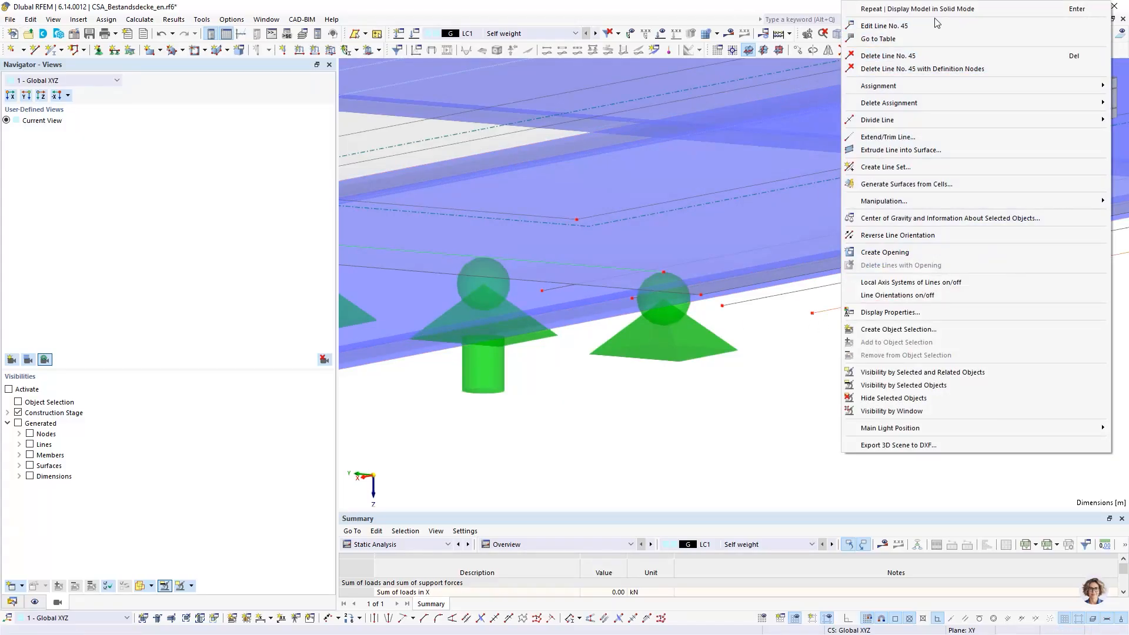
{"action": "left_click", "coordinate": [933, 26]}
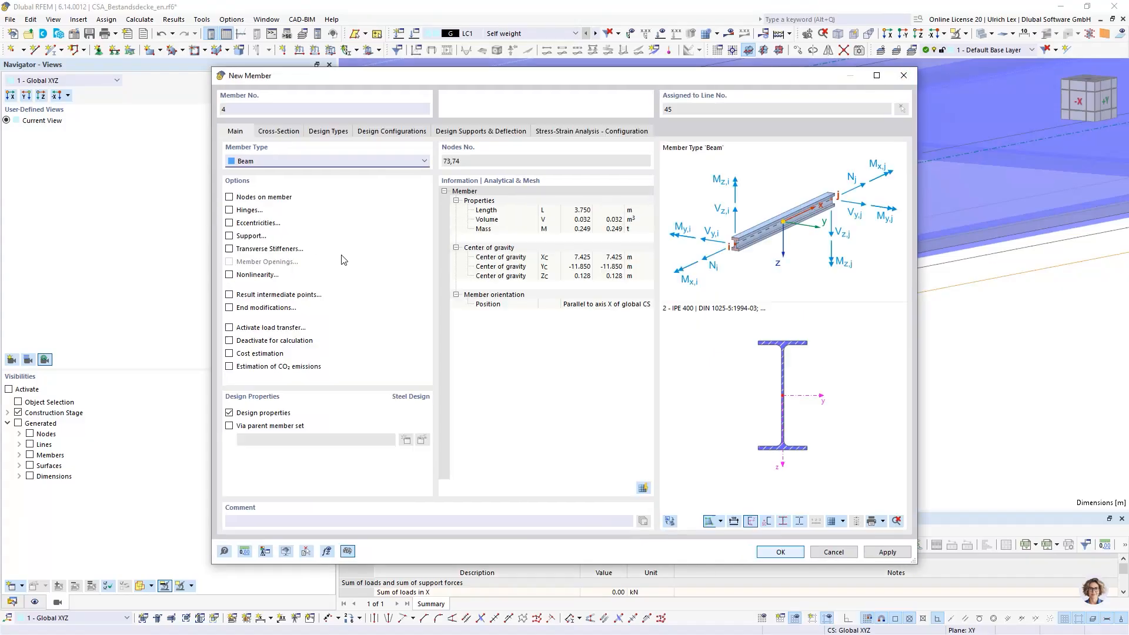
{"action": "left_click", "coordinate": [350, 164]}
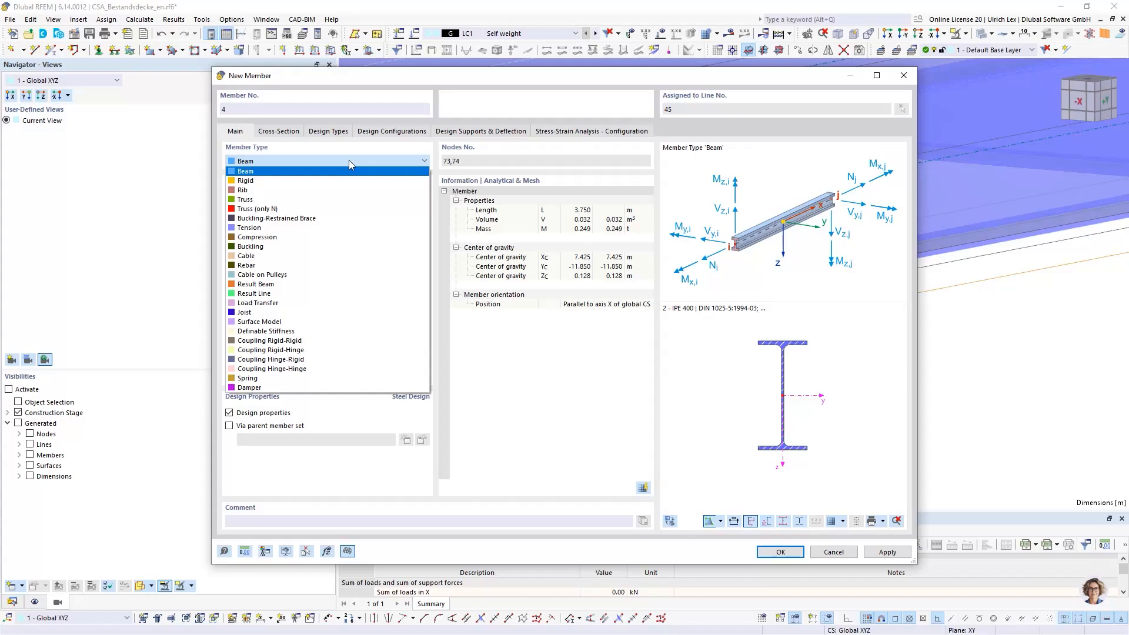
{"action": "left_click", "coordinate": [287, 265]}
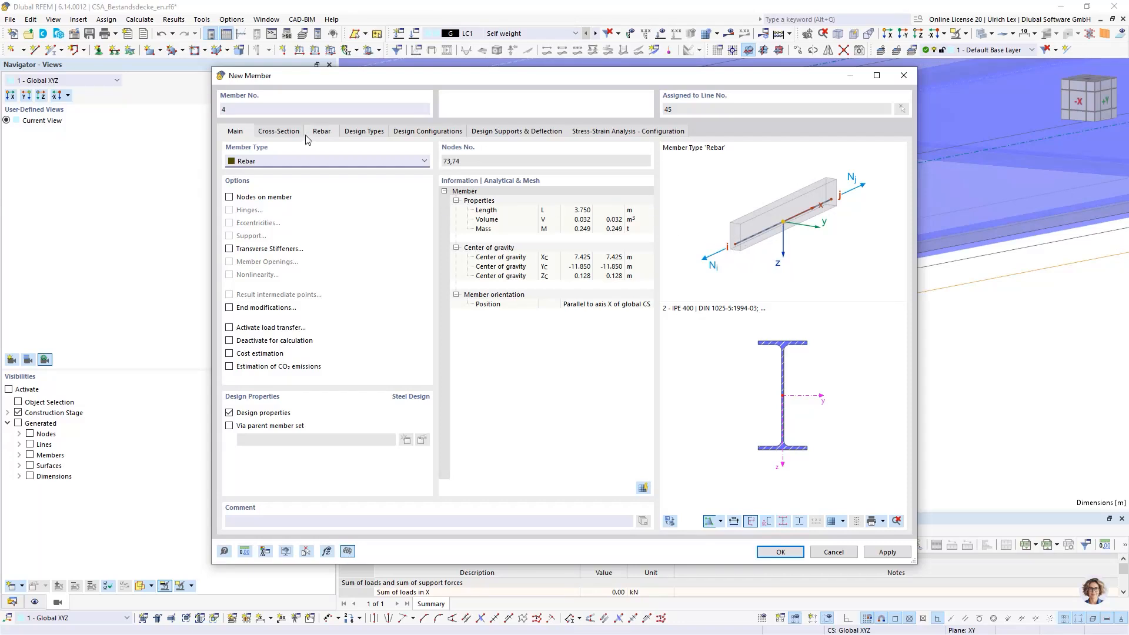
Step: Assign slab surface 1 as the master surface of the rebar member, with rebar type Reinforcement
{"action": "left_click", "coordinate": [321, 133]}
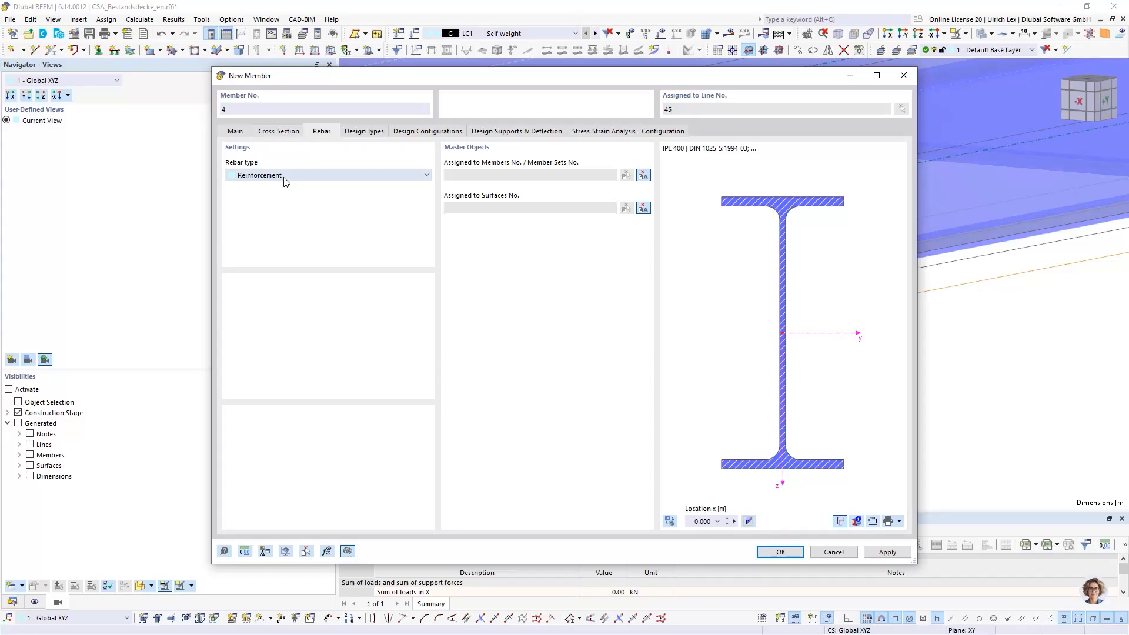
{"action": "left_click", "coordinate": [643, 210]}
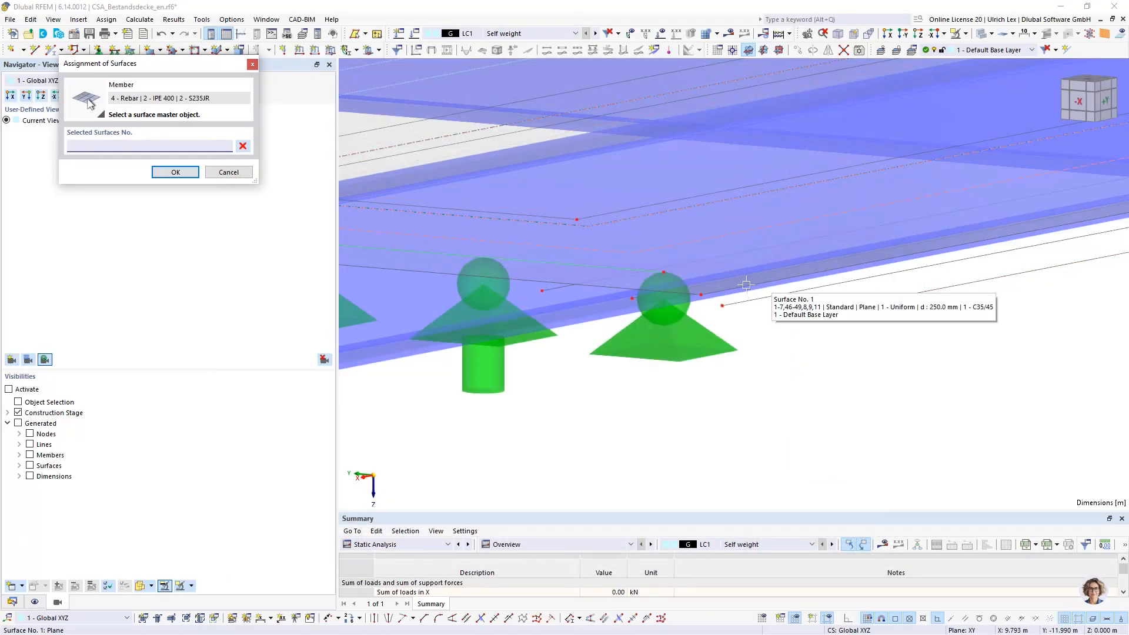
{"action": "left_click", "coordinate": [700, 245]}
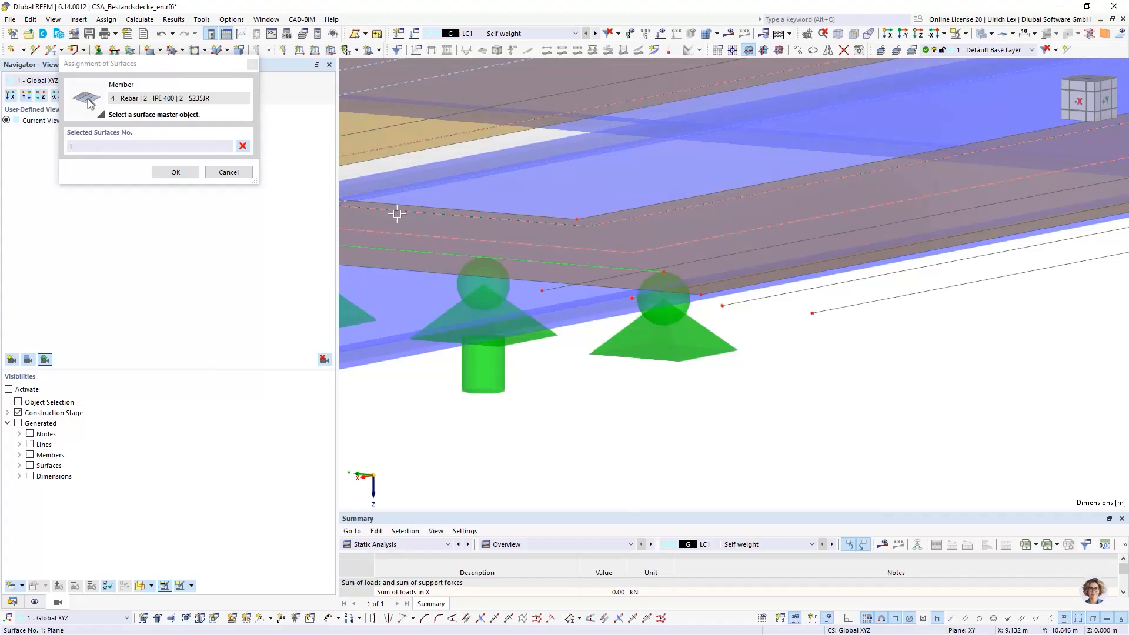
{"action": "left_click", "coordinate": [175, 172]}
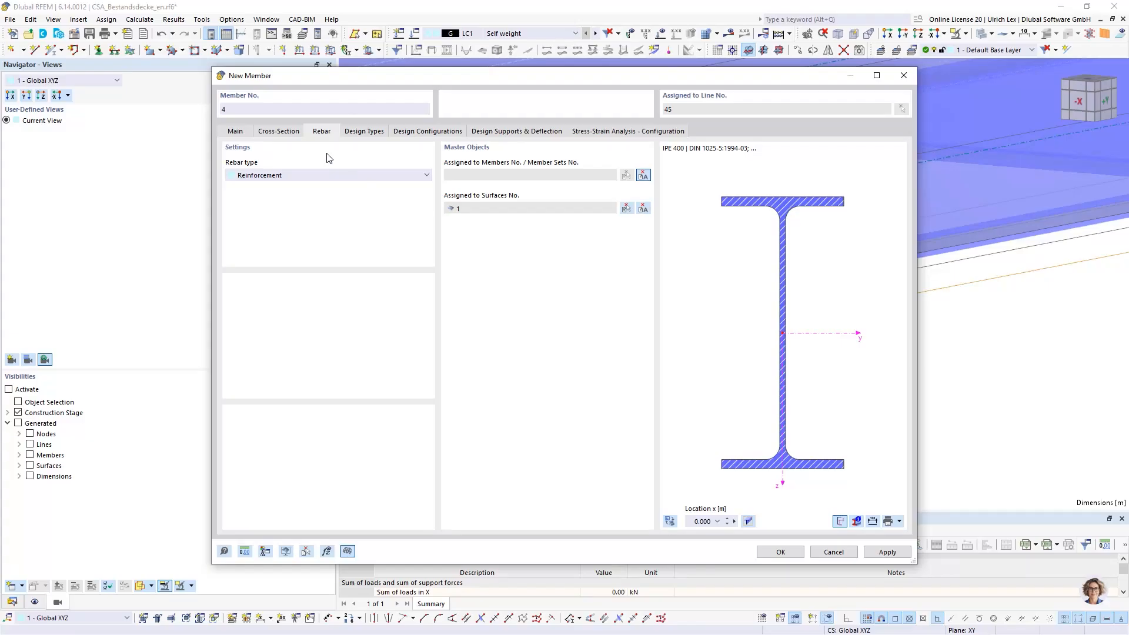
Step: Set the rebar member's cross-section to FL 150x10 with the material Sto S&P CFK Lamelle 150/2000
{"action": "left_click", "coordinate": [282, 131]}
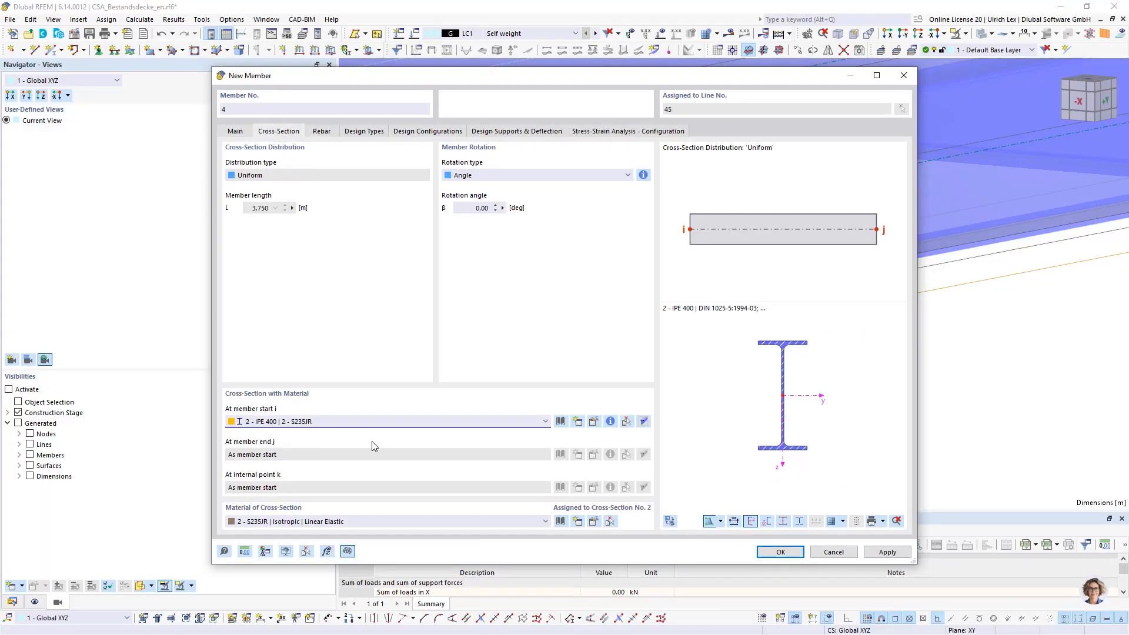
{"action": "left_click", "coordinate": [365, 421]}
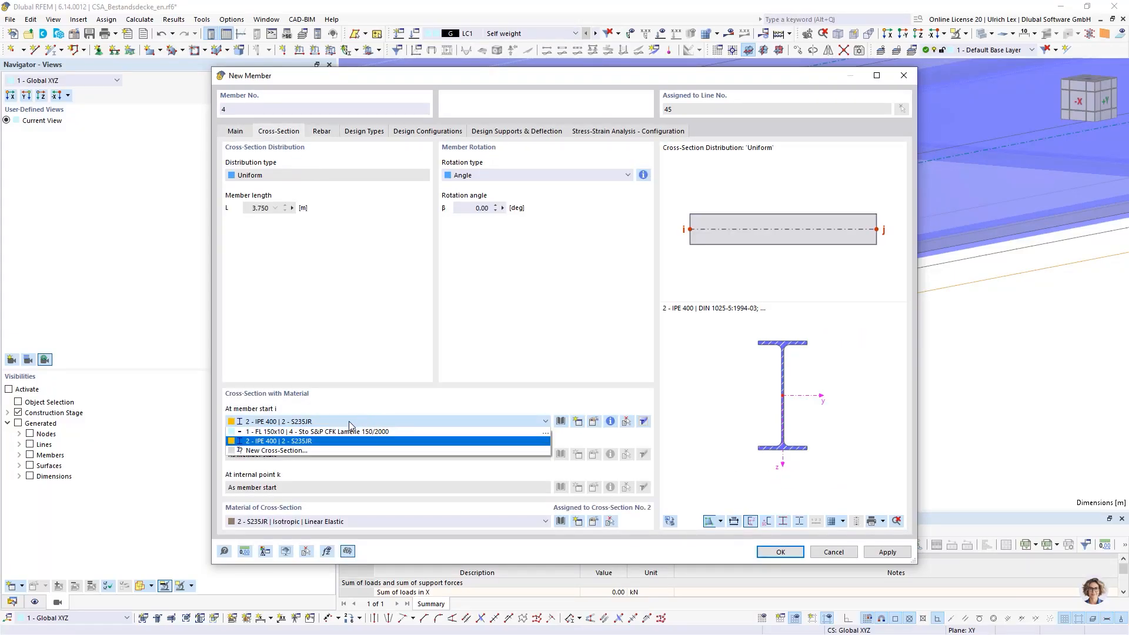
{"action": "left_click", "coordinate": [317, 433]}
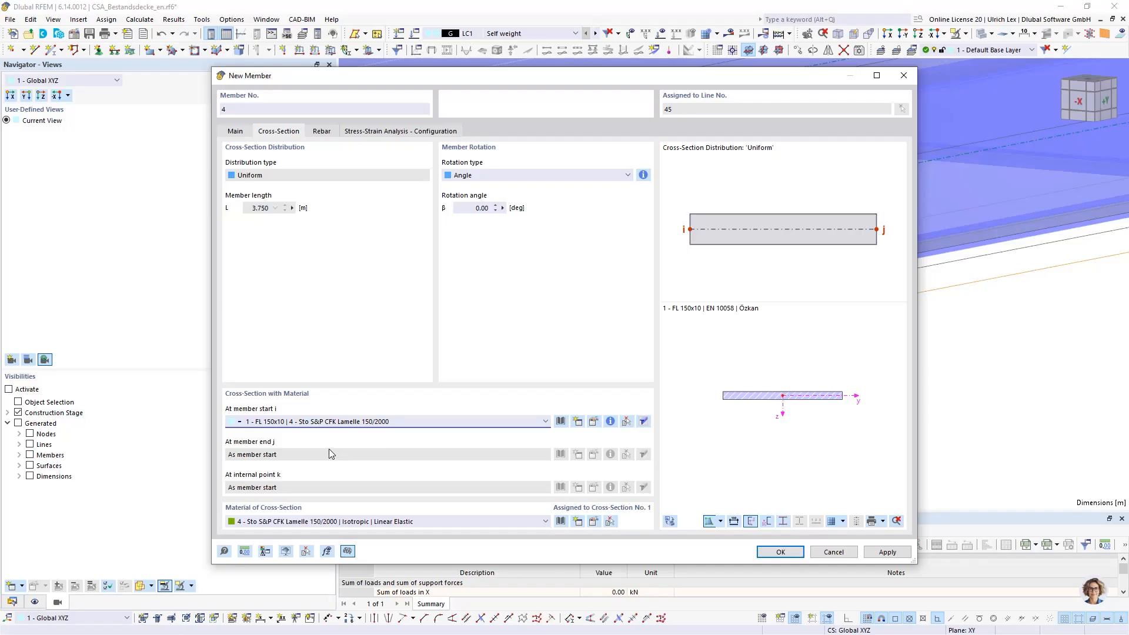
Step: Review the FL 150x10 cross-section's lamella material and its Fiber Reinforced Polymer entries in the material library
{"action": "left_click", "coordinate": [594, 421]}
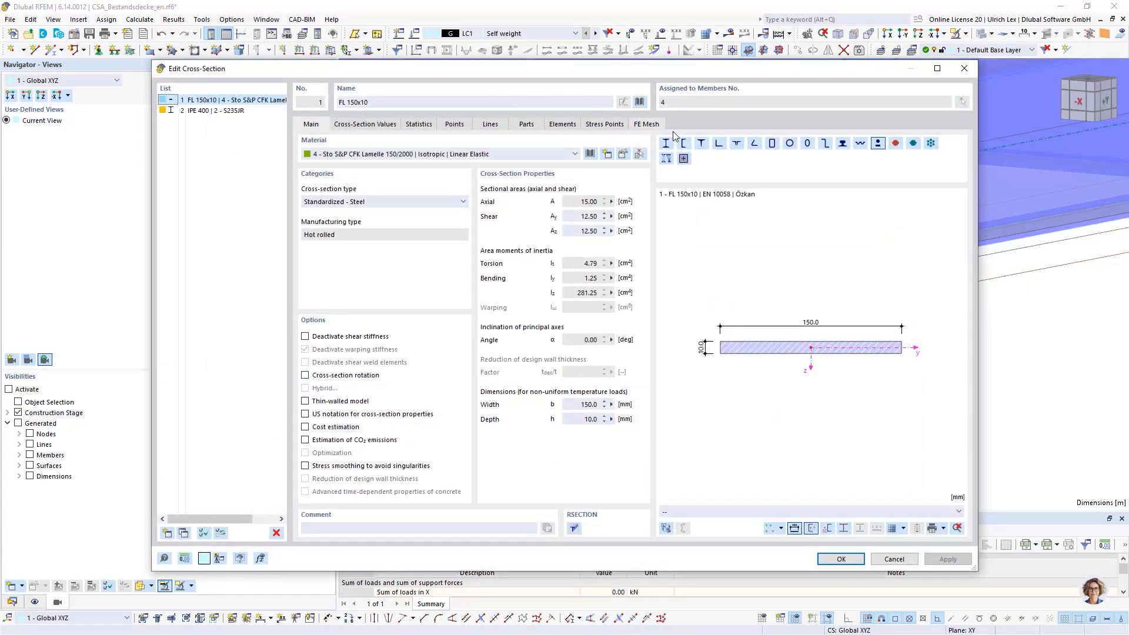
{"action": "left_click", "coordinate": [624, 154]}
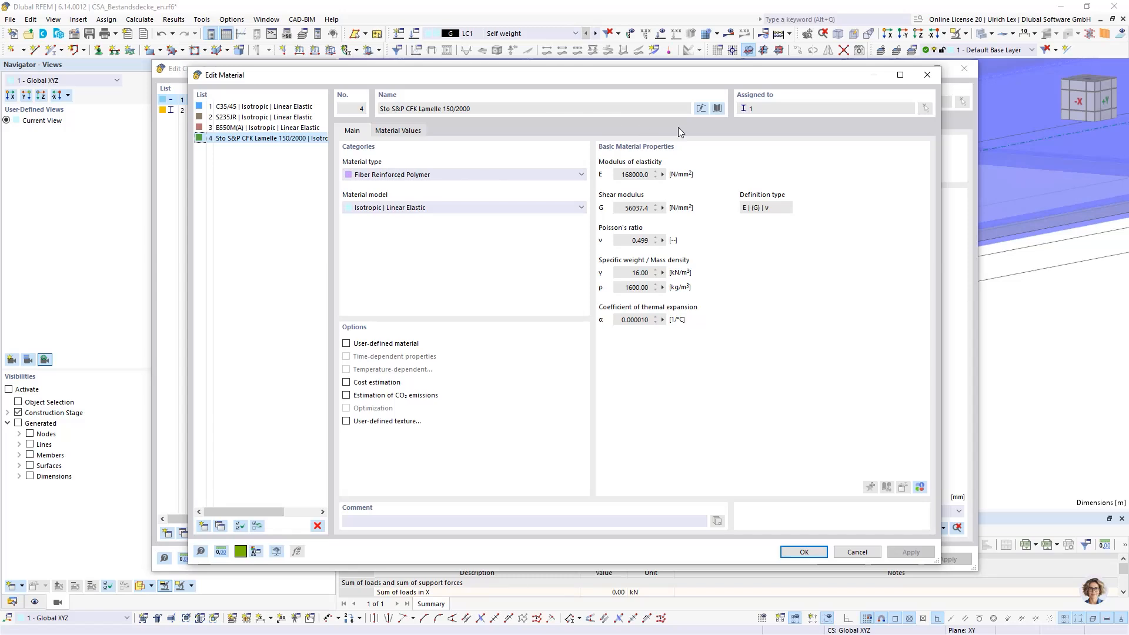
{"action": "left_click", "coordinate": [718, 108]}
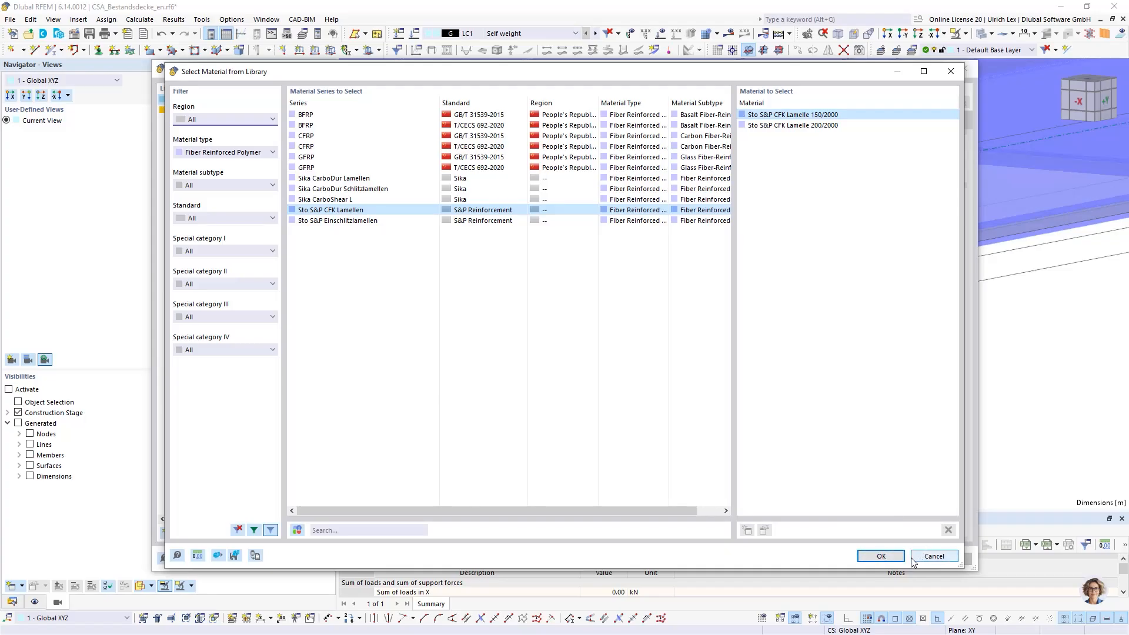
{"action": "left_click", "coordinate": [861, 556]}
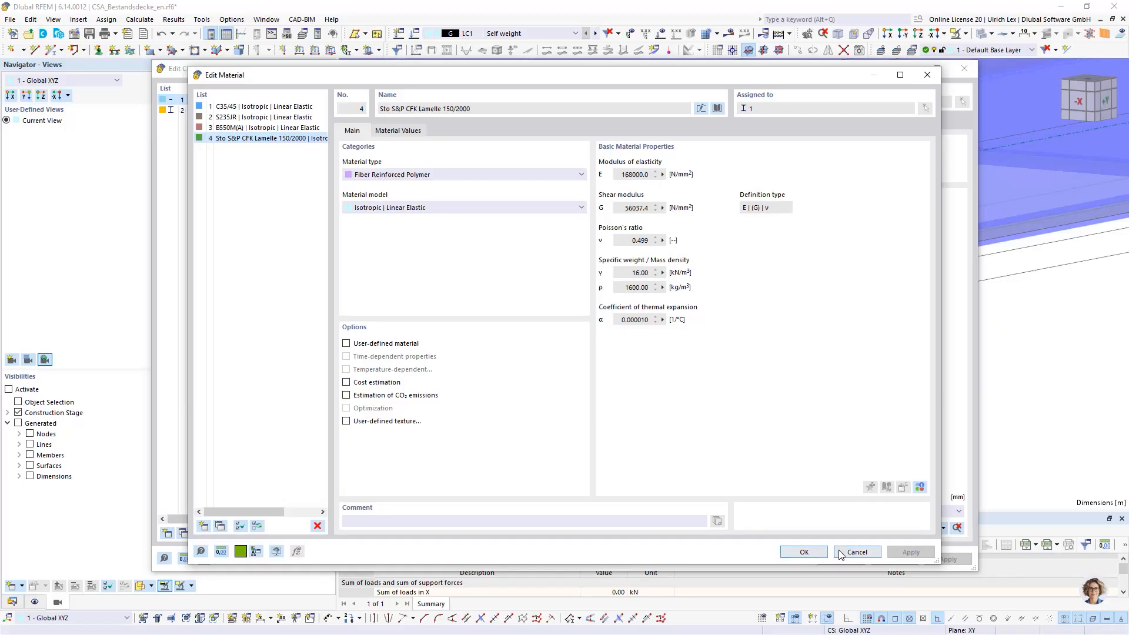
{"action": "left_click", "coordinate": [846, 555]}
{"action": "left_click", "coordinate": [852, 556]}
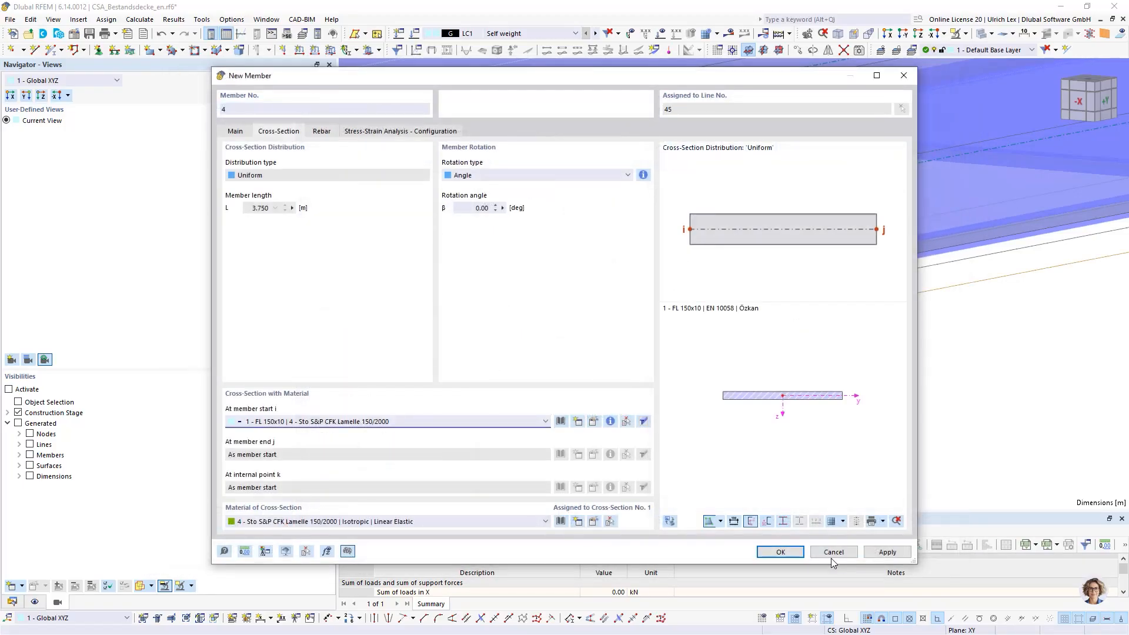
Step: Accept the new member settings to create the CFK lamella rebar on line 45
{"action": "left_click", "coordinate": [783, 552]}
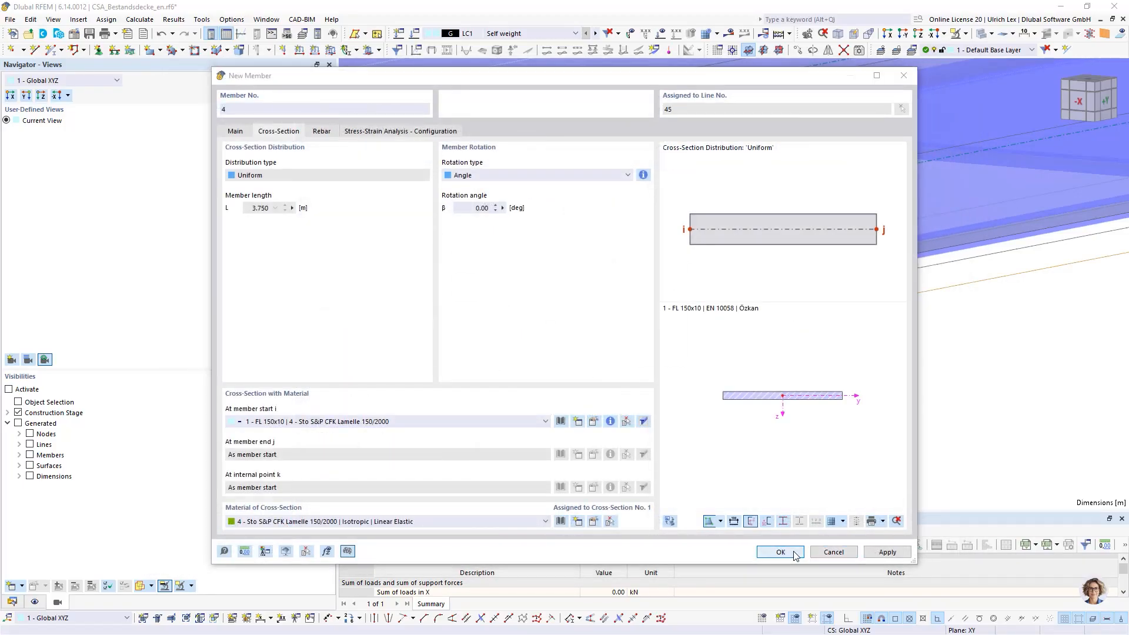
{"action": "left_click", "coordinate": [612, 377]}
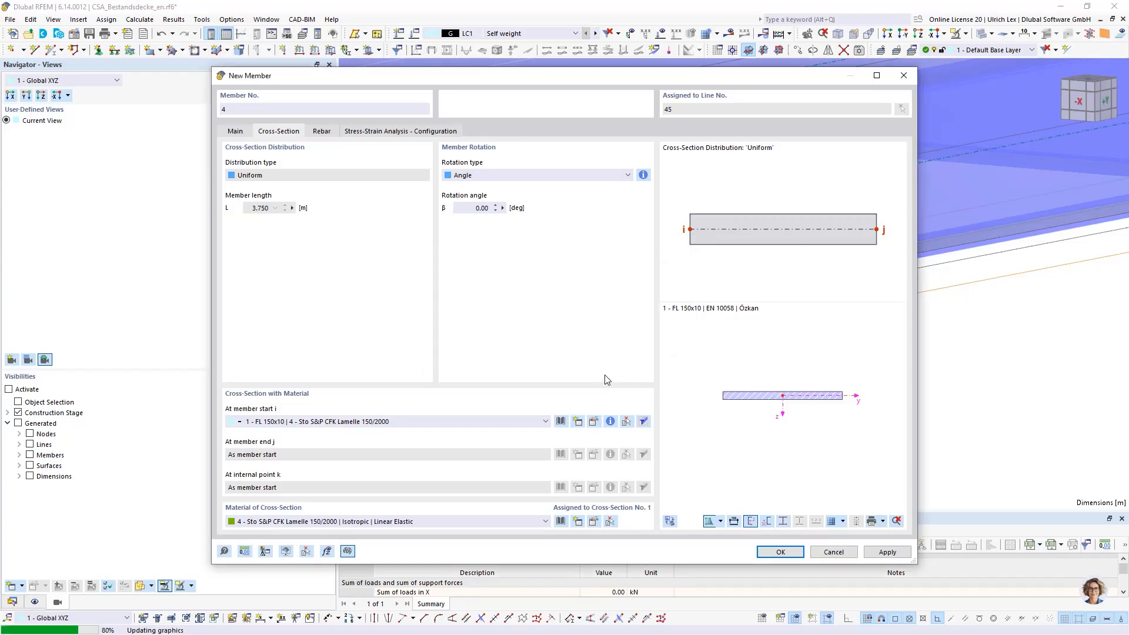
{"action": "left_click", "coordinate": [759, 547]}
{"action": "scroll", "coordinate": [665, 277], "scroll_direction": "down", "scroll_amount": 2}
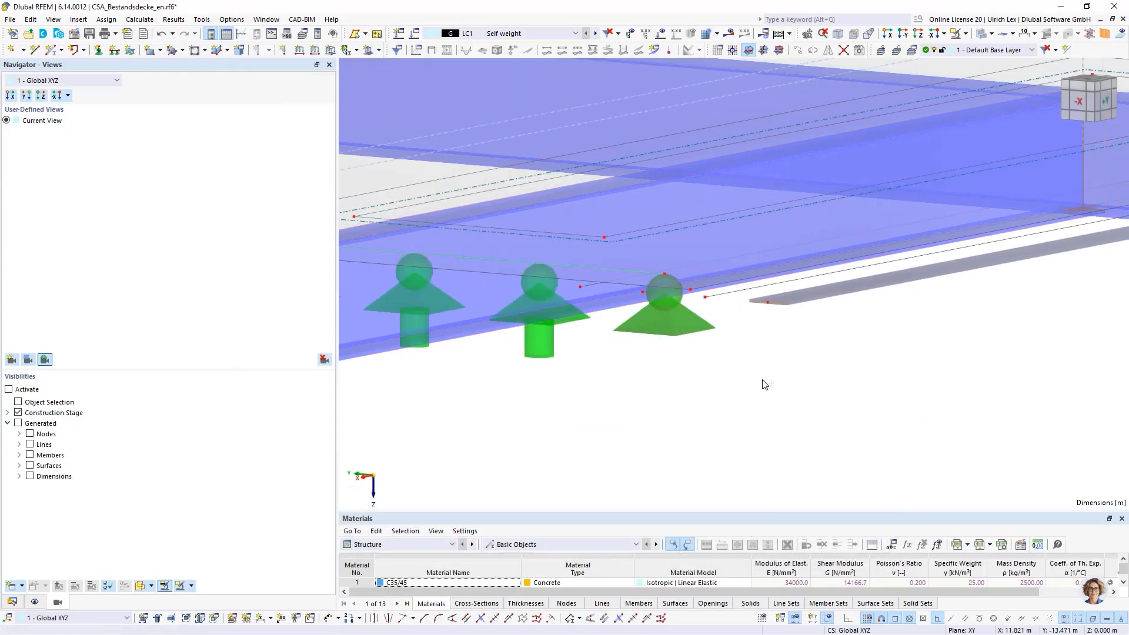
Step: Switch the model to wireframe display to expose the remaining lamella lines near the slab edge
{"action": "middle_click_drag", "start_coordinate": [698, 364], "coordinate": [713, 453], "text": "ctrl"}
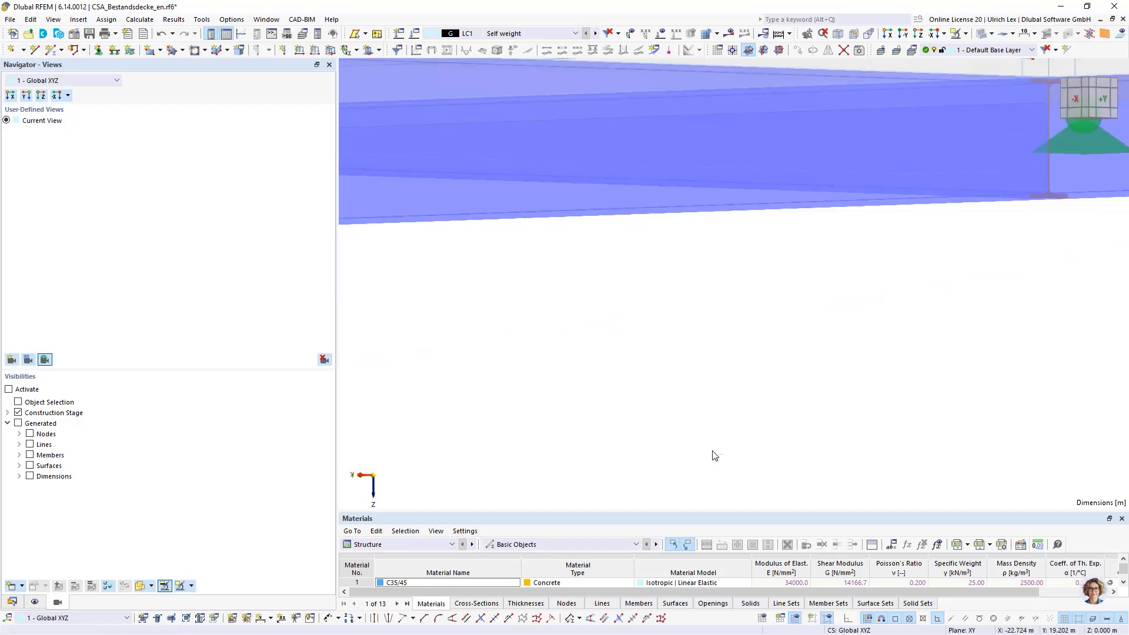
{"action": "scroll", "coordinate": [679, 390], "scroll_direction": "down", "scroll_amount": 2}
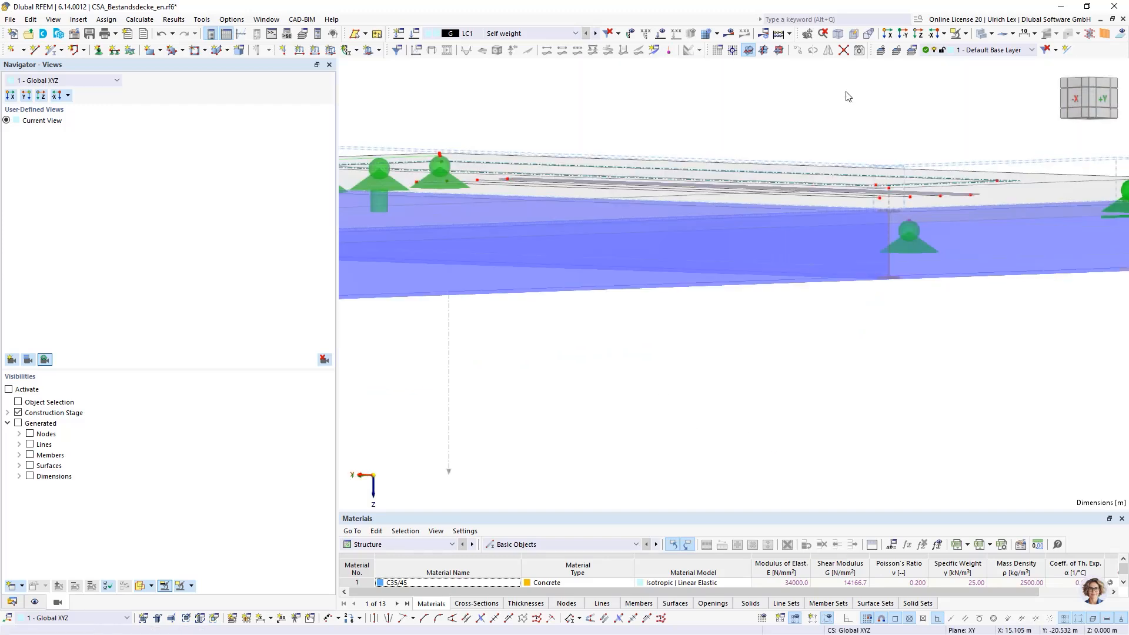
{"action": "left_click", "coordinate": [983, 34]}
{"action": "scroll", "coordinate": [732, 330], "scroll_direction": "down", "scroll_amount": 2}
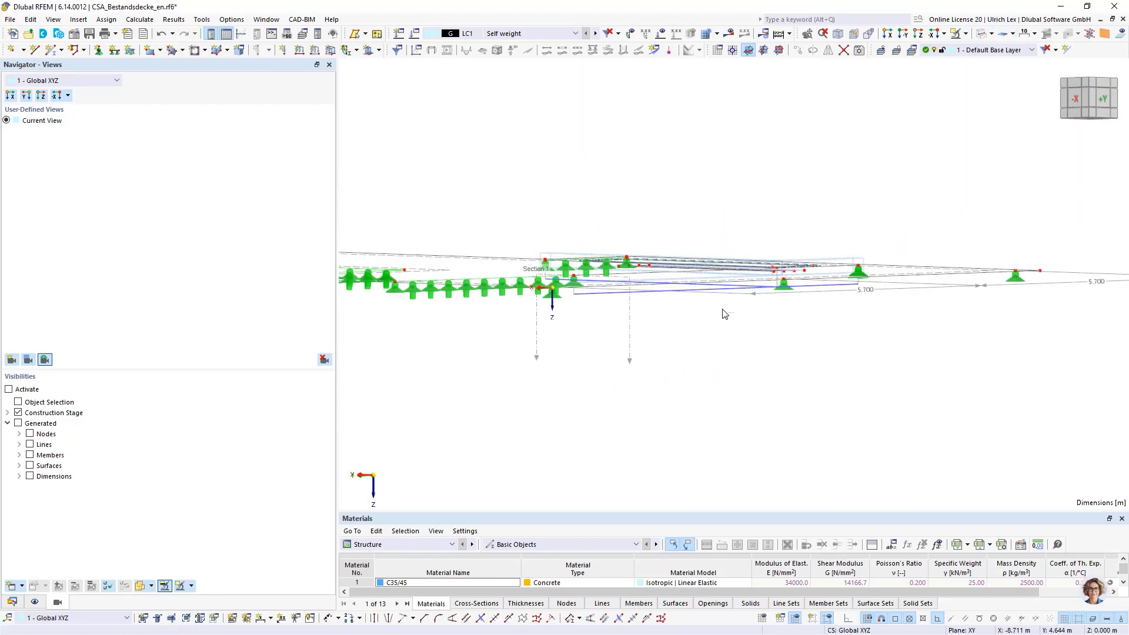
{"action": "middle_click_drag", "start_coordinate": [727, 318], "coordinate": [425, 257], "text": "ctrl"}
{"action": "scroll", "coordinate": [488, 304], "scroll_direction": "down", "scroll_amount": 2}
{"action": "middle_click_drag", "start_coordinate": [488, 304], "coordinate": [675, 285]}
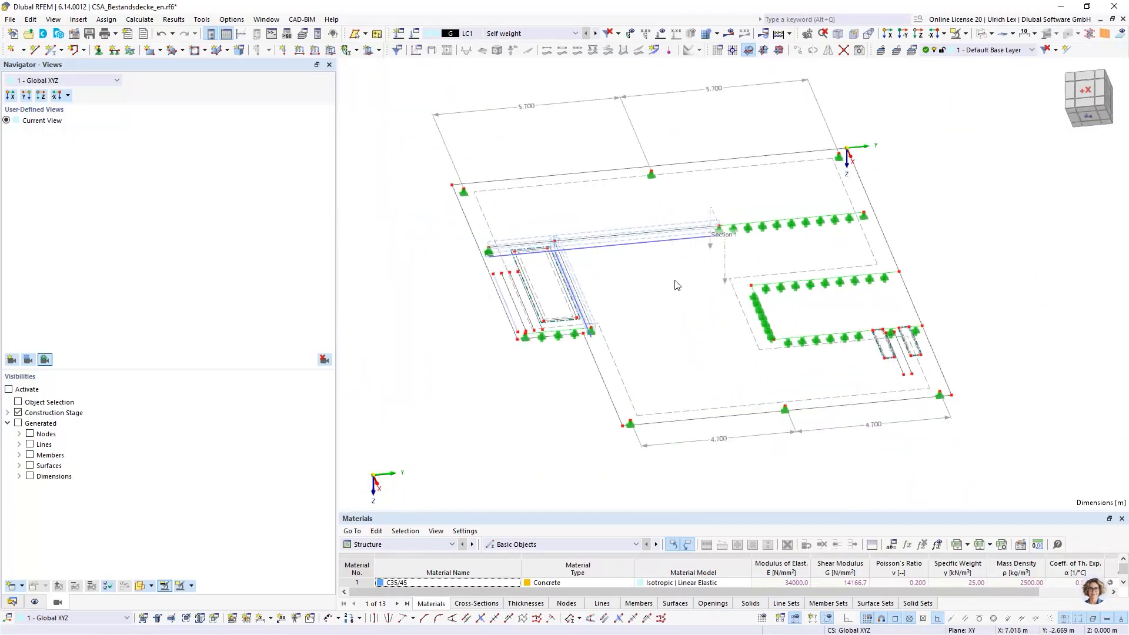
Step: Create a rebar member on line 38 with cross-section FL 150x10, material Sto S&P CFK Lamelle 150/2000 and slab surface 1 as its master surface
{"action": "scroll", "coordinate": [487, 309], "scroll_direction": "up", "scroll_amount": 5}
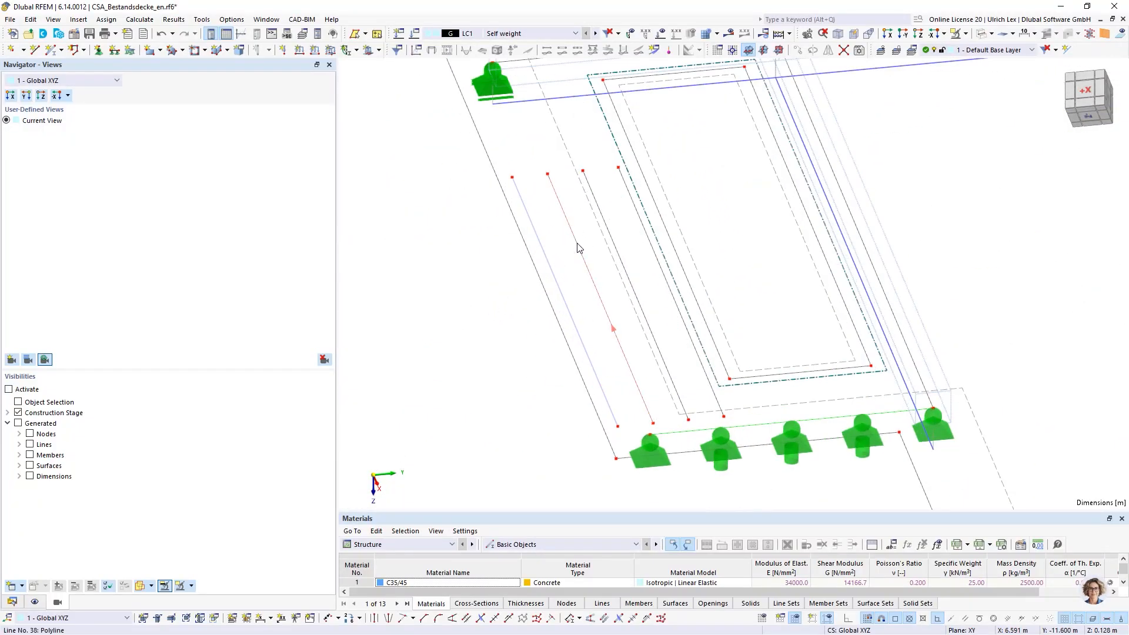
{"action": "double_click", "coordinate": [582, 254]}
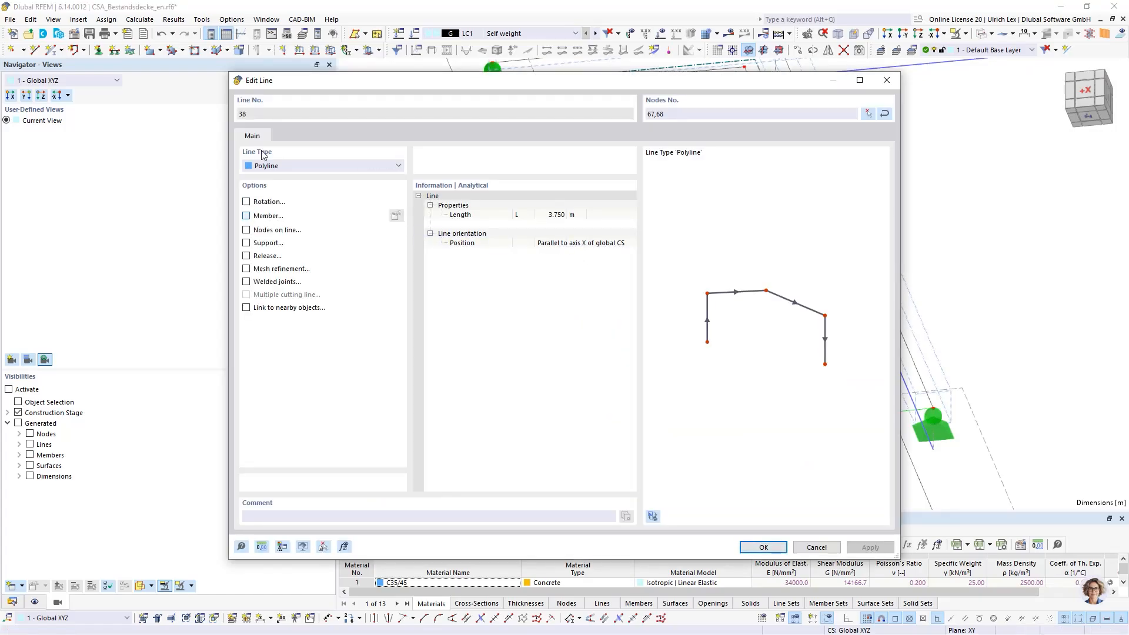
{"action": "left_click", "coordinate": [269, 216]}
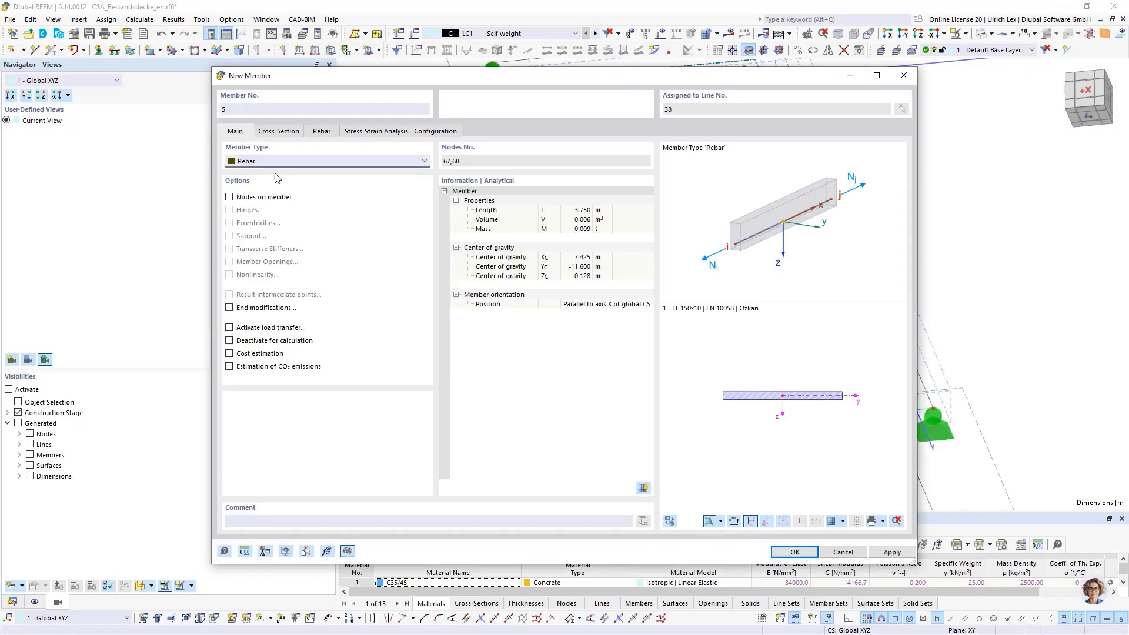
{"action": "left_click", "coordinate": [291, 132]}
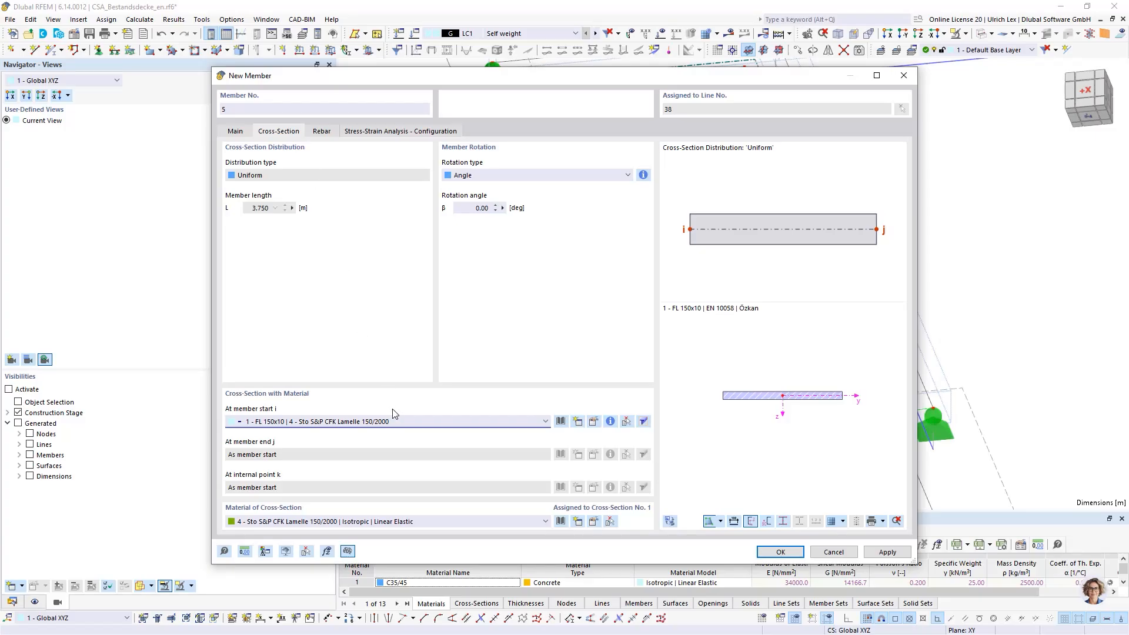
{"action": "left_click", "coordinate": [332, 135]}
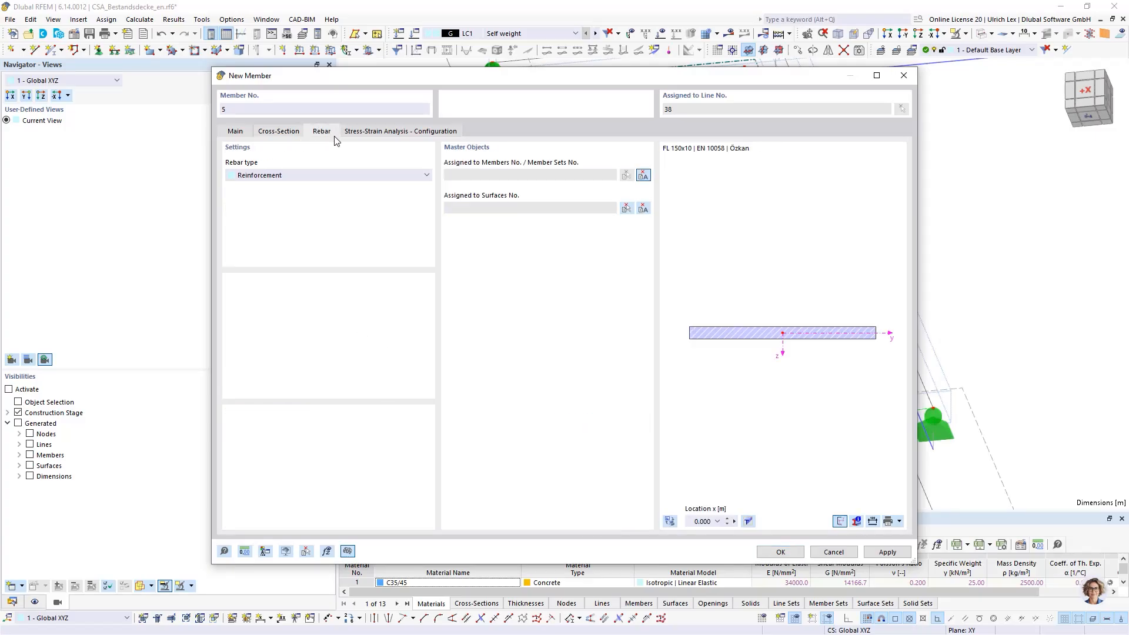
{"action": "left_click", "coordinate": [643, 208]}
{"action": "left_click", "coordinate": [559, 135]}
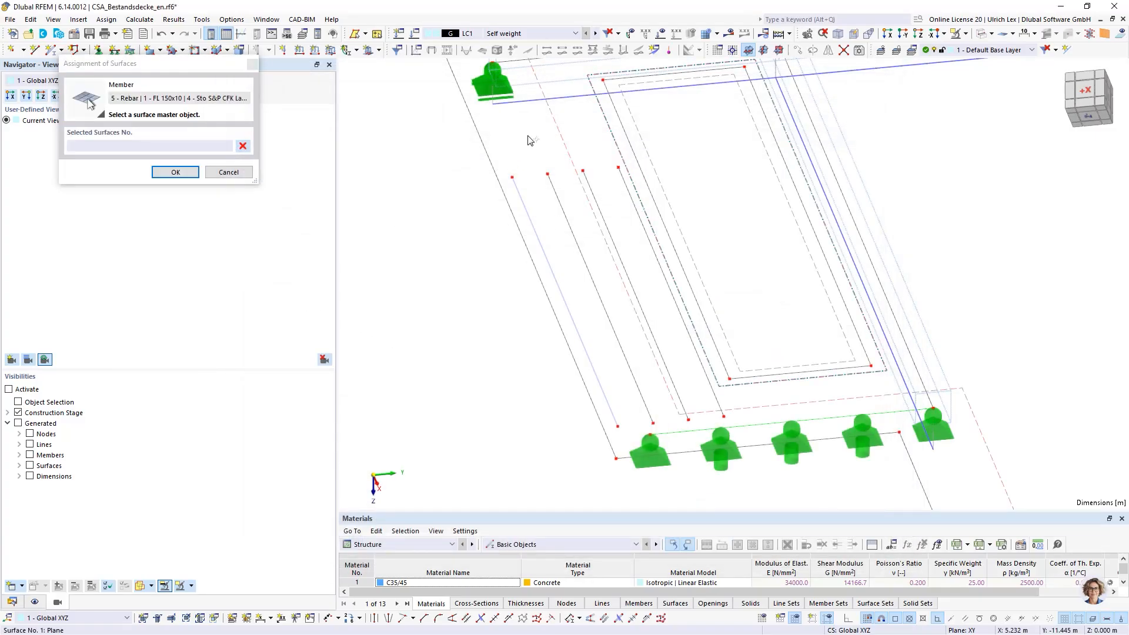
{"action": "left_click", "coordinate": [187, 171]}
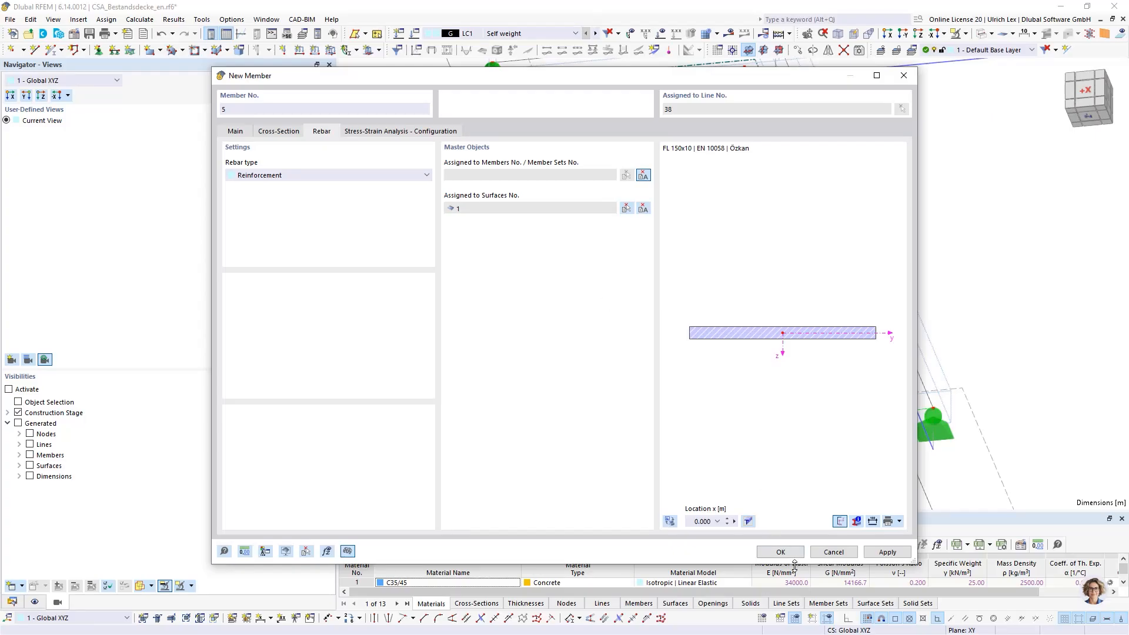
{"action": "left_click", "coordinate": [788, 552]}
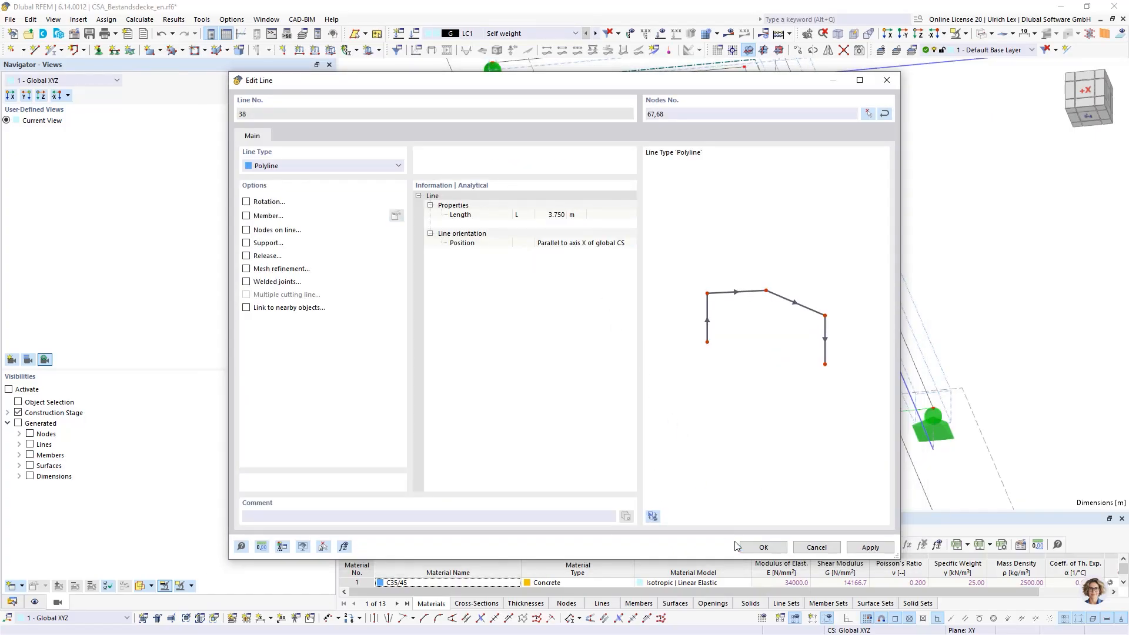
{"action": "left_click", "coordinate": [742, 547]}
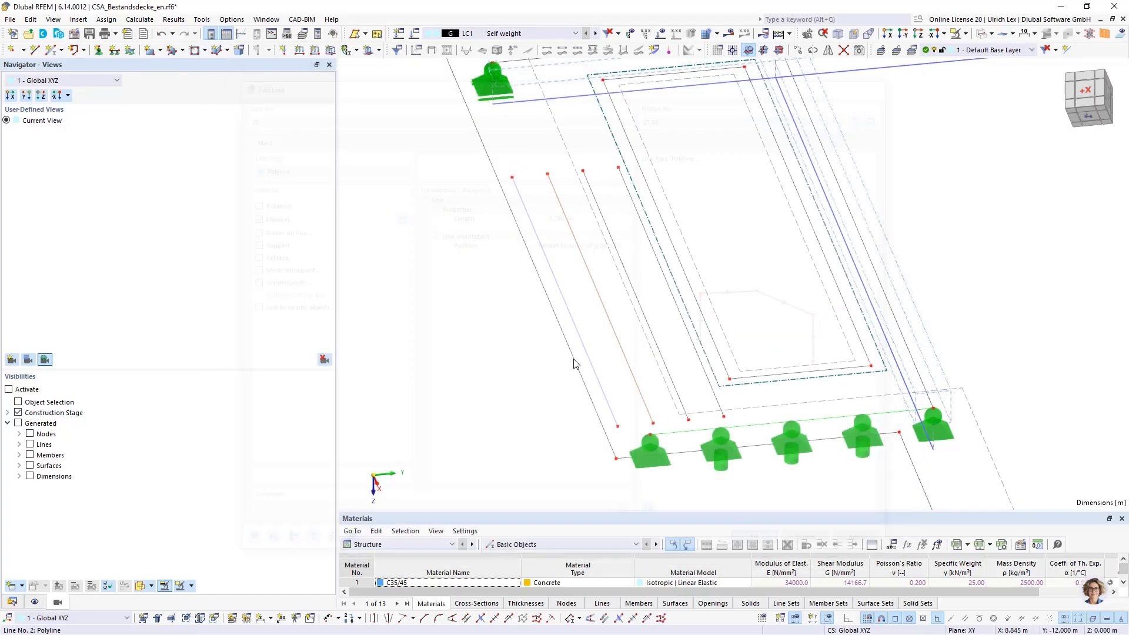
Step: Create a rebar member with the FL 150x10 CFK lamella section on line 39, assigned to slab surface 1
{"action": "double_click", "coordinate": [602, 217]}
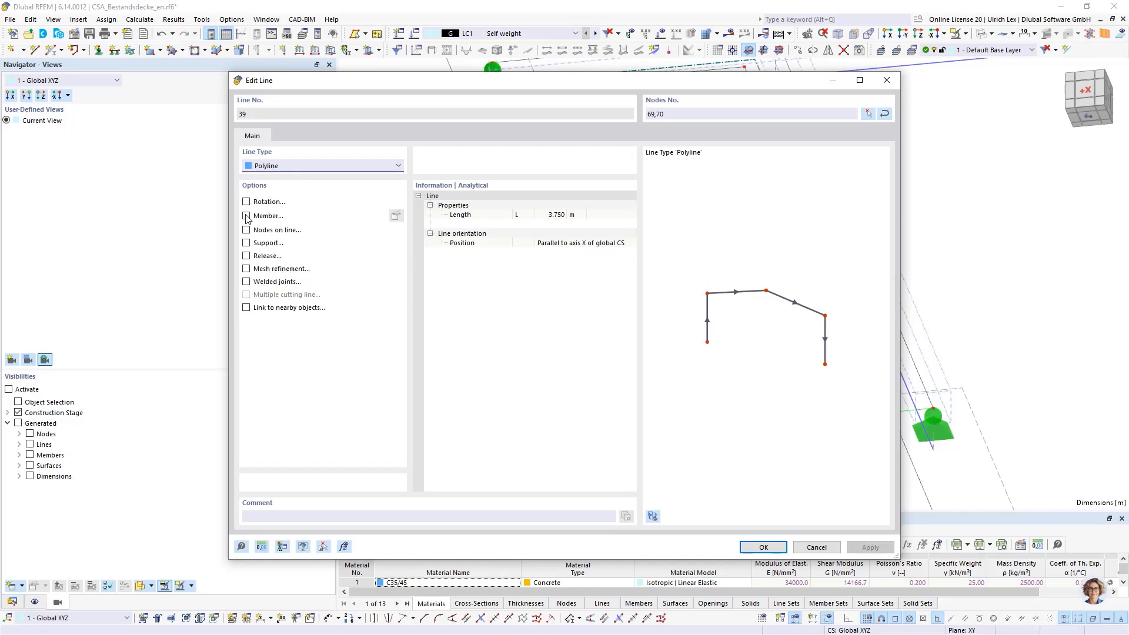
{"action": "left_click", "coordinate": [400, 215]}
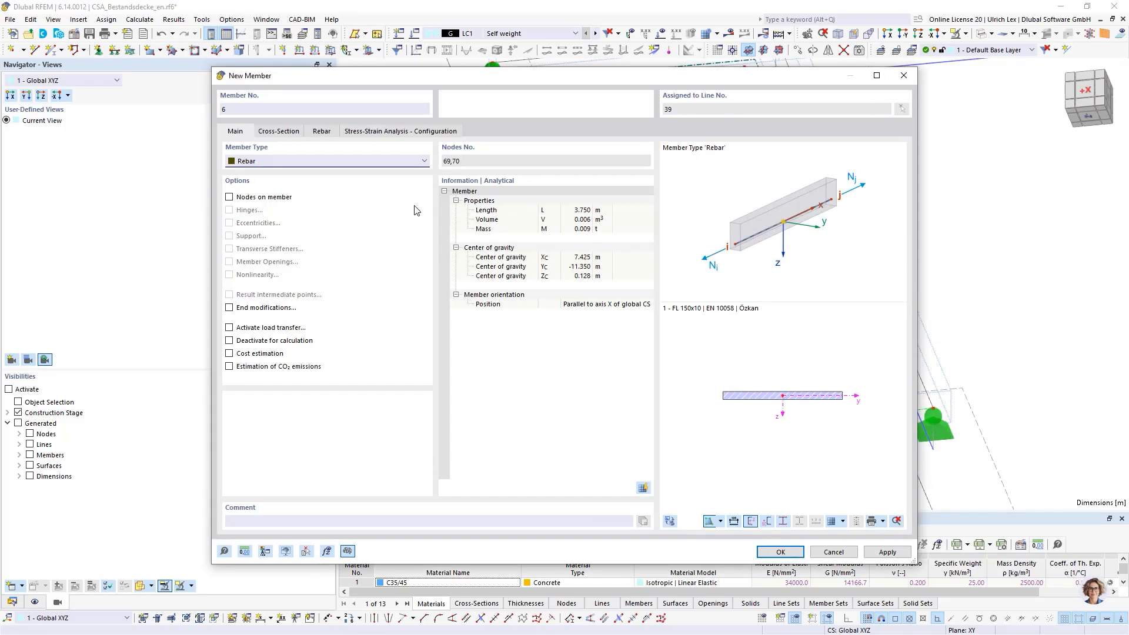
{"action": "left_click", "coordinate": [325, 133]}
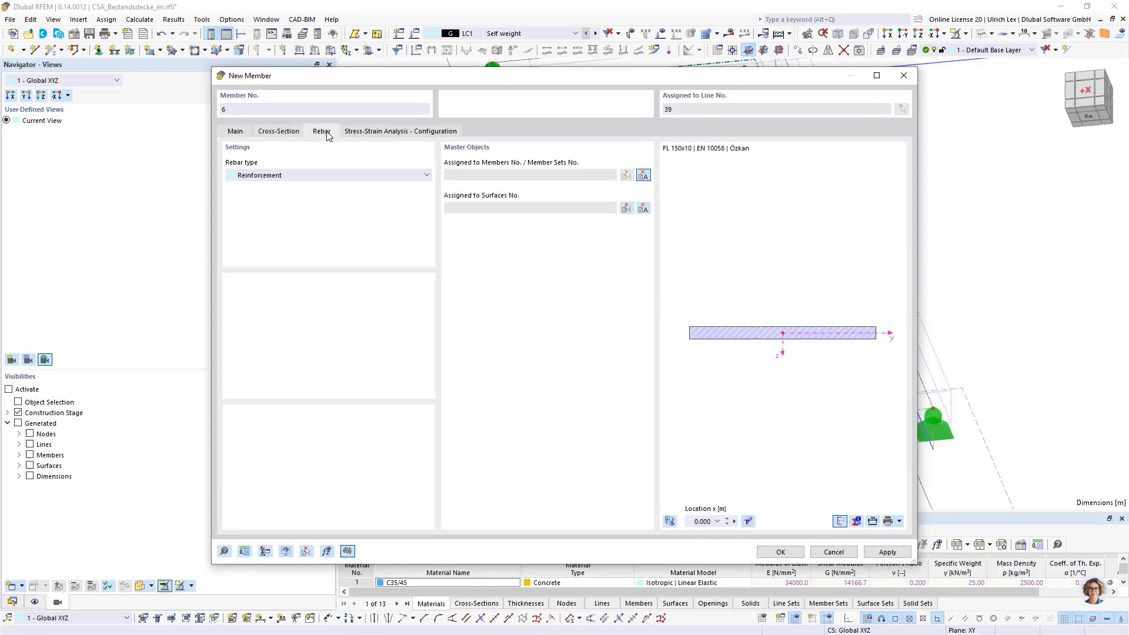
{"action": "left_click", "coordinate": [627, 209]}
{"action": "left_click", "coordinate": [568, 139]}
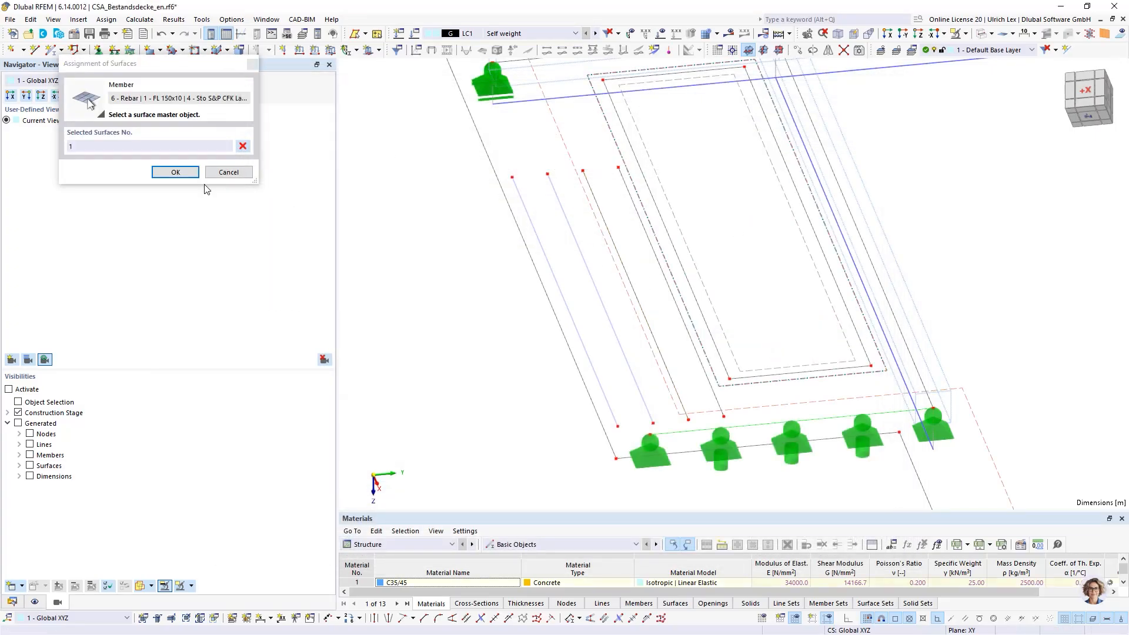
{"action": "left_click", "coordinate": [176, 172]}
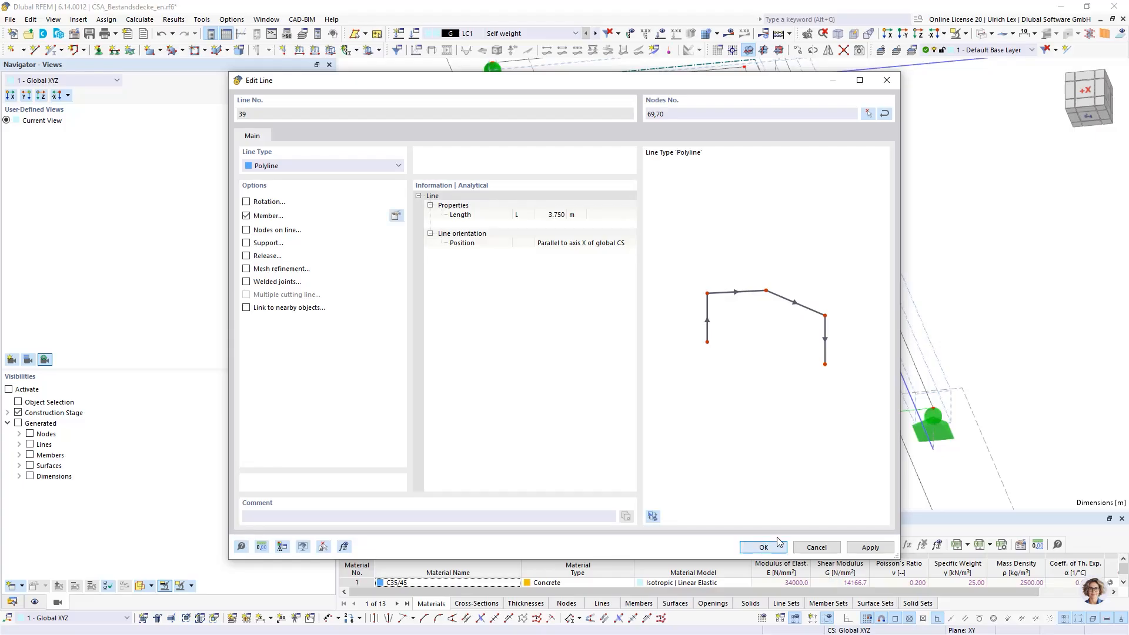
{"action": "left_click", "coordinate": [764, 547]}
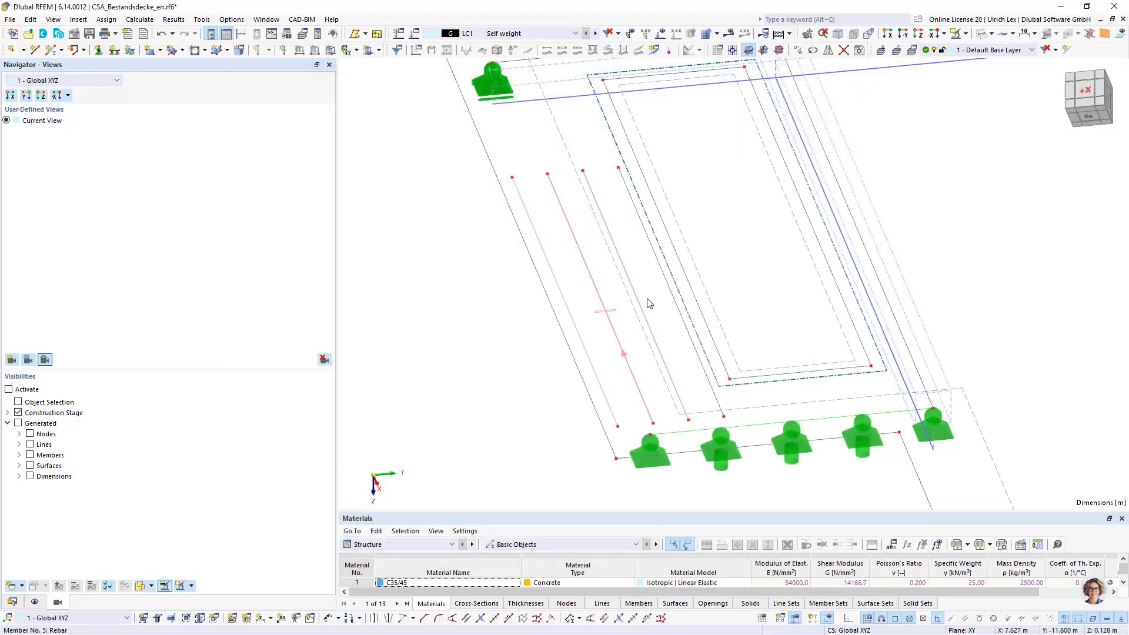
Step: Add the FL 150x10 CFK lamella rebar member to line 40, with slab surface 1 as its master surface
{"action": "double_click", "coordinate": [627, 189]}
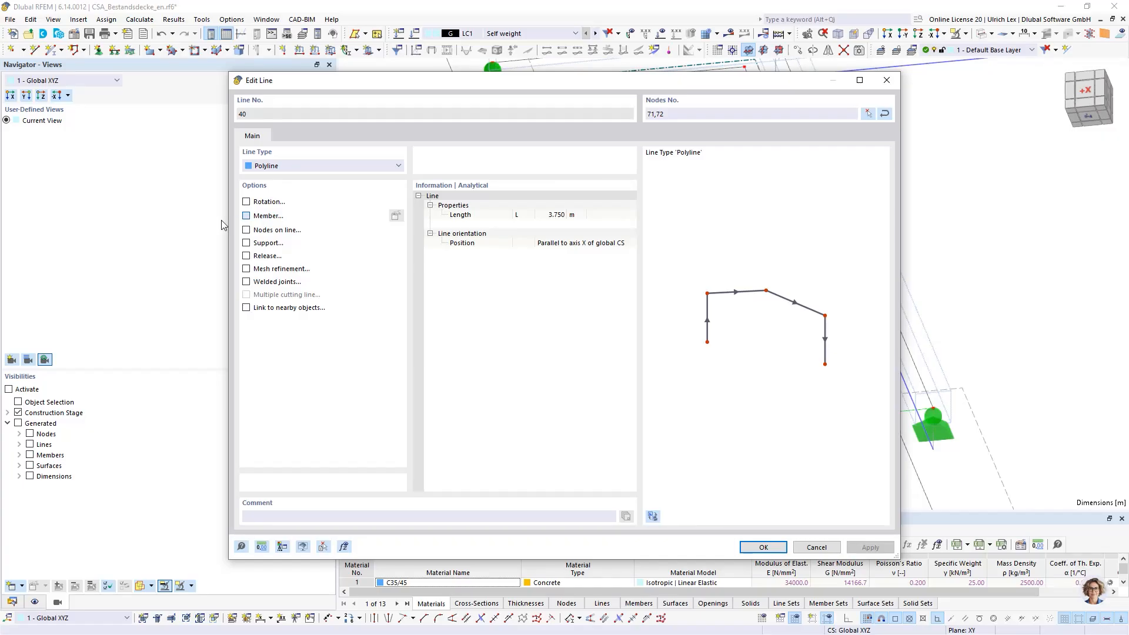
{"action": "left_click", "coordinate": [396, 215]}
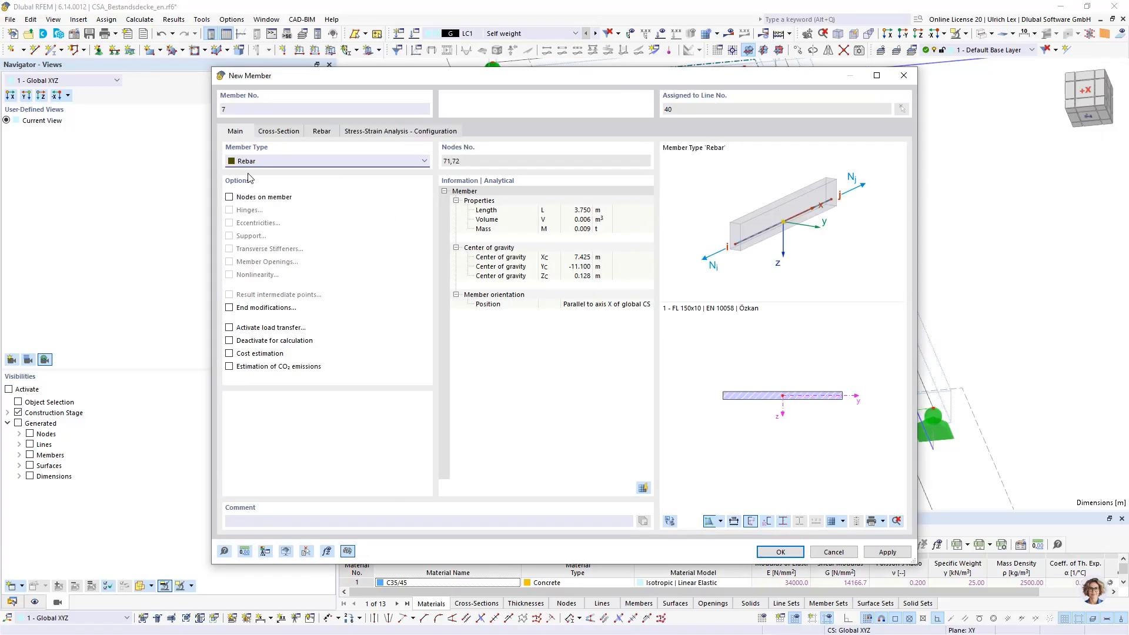
{"action": "left_click", "coordinate": [321, 132]}
{"action": "left_click", "coordinate": [630, 216]}
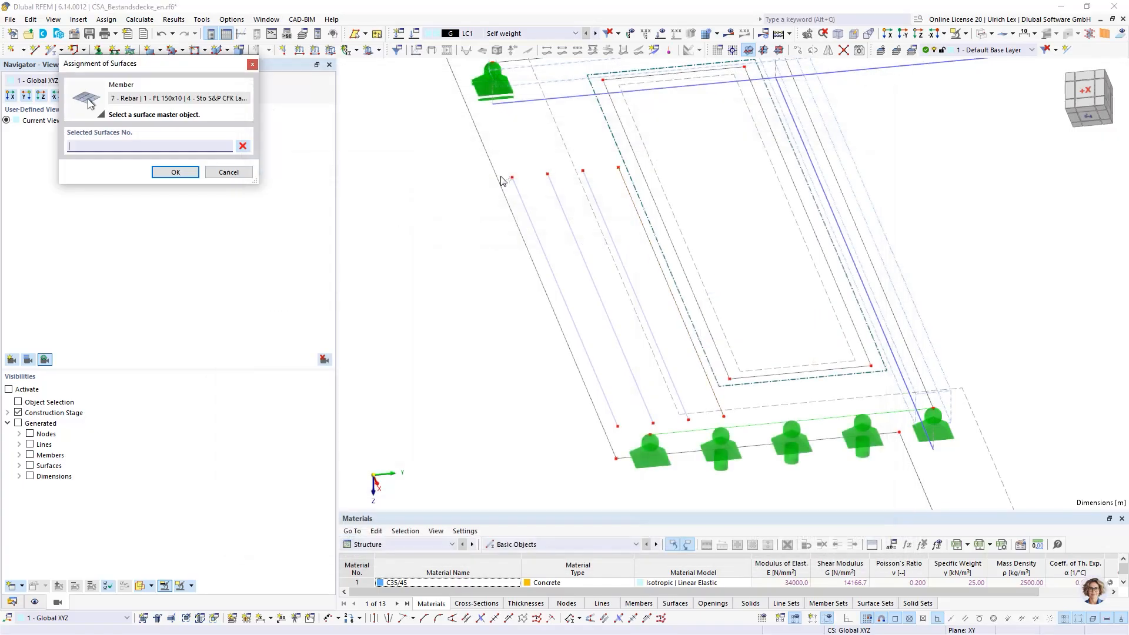
{"action": "left_click", "coordinate": [559, 125]}
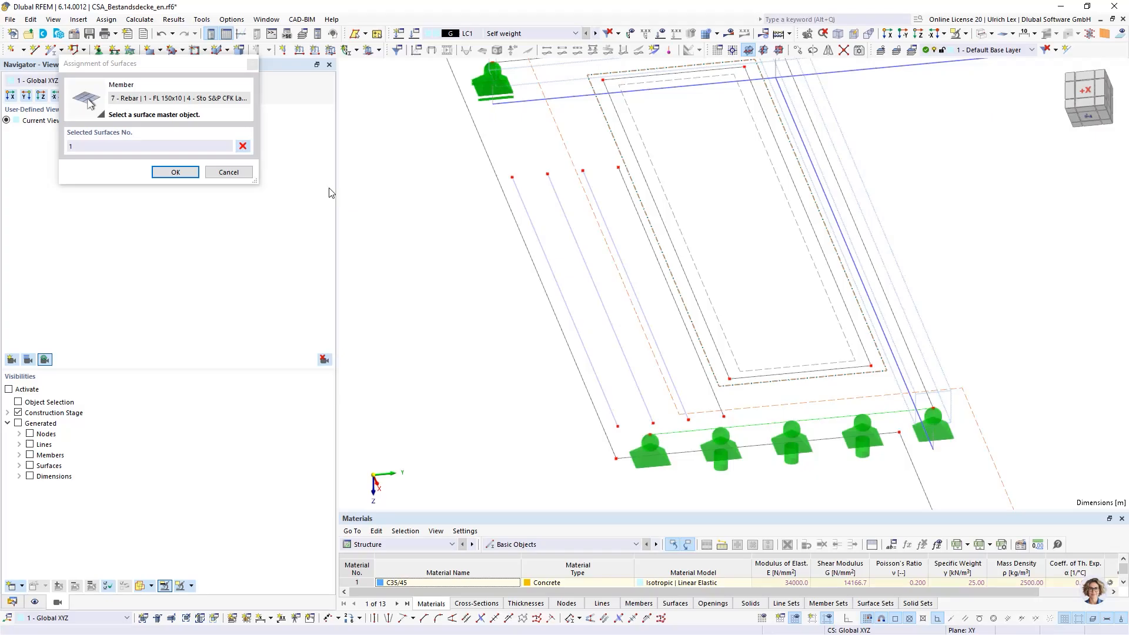
{"action": "left_click", "coordinate": [175, 171]}
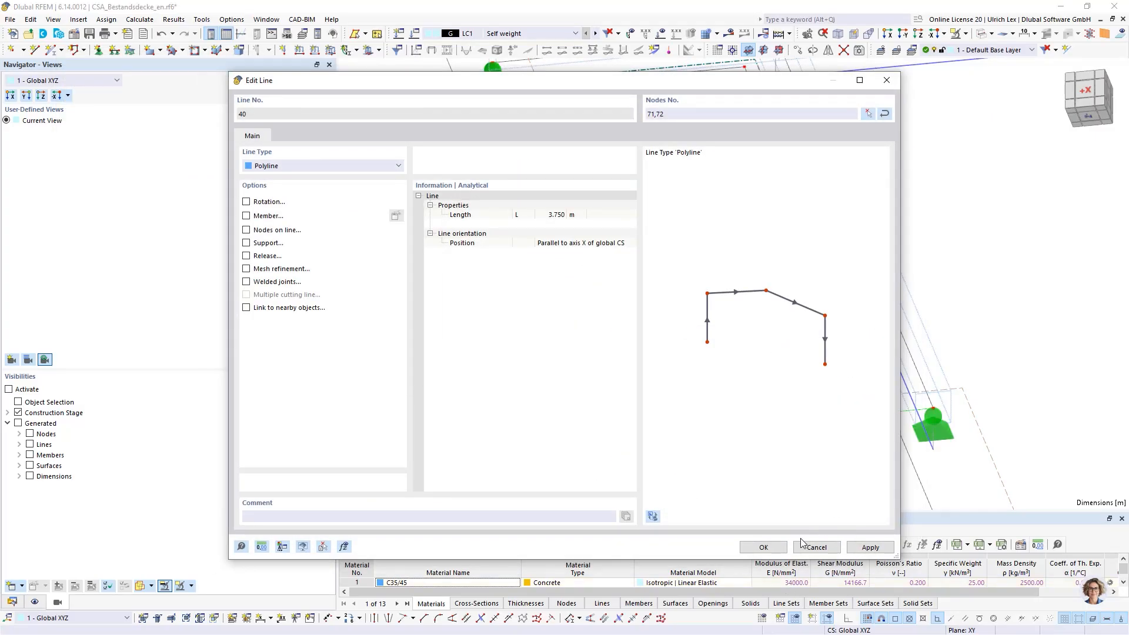
{"action": "left_click", "coordinate": [763, 547]}
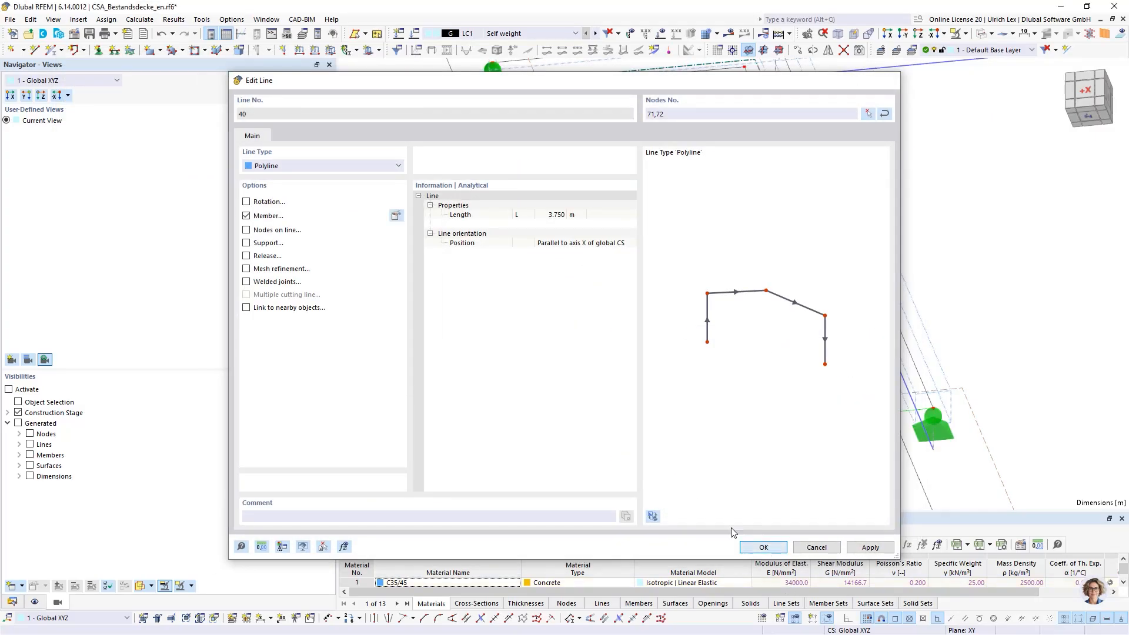
Step: Switch the model back to solid display to show the slab, beams and CFK lamellas
{"action": "scroll", "coordinate": [491, 317], "scroll_direction": "down", "scroll_amount": 4}
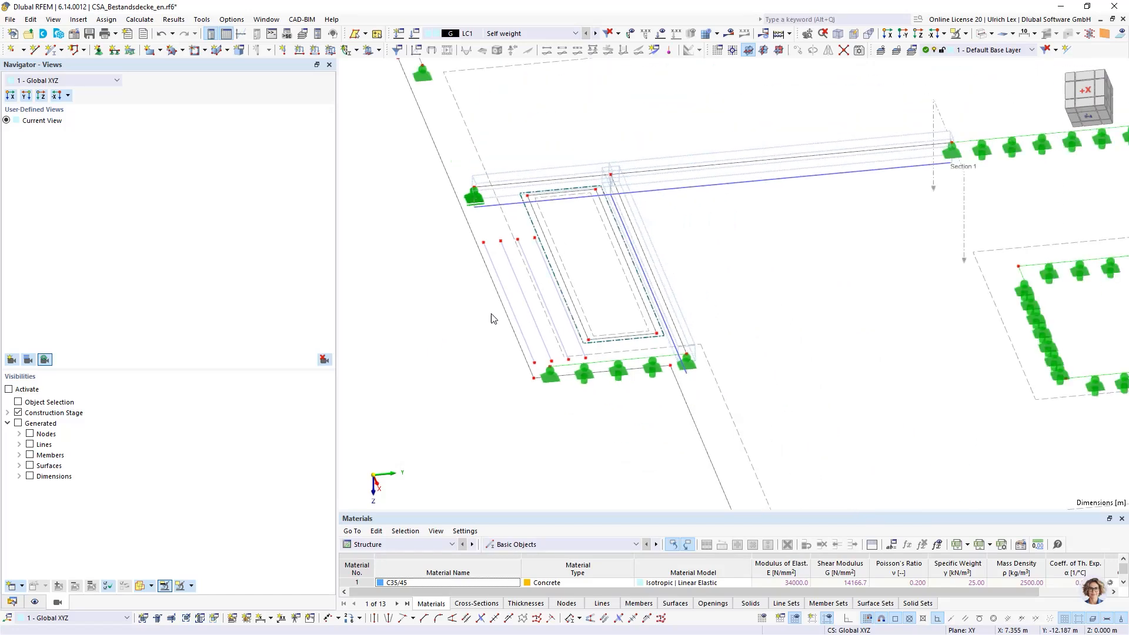
{"action": "middle_click_drag", "start_coordinate": [499, 456], "coordinate": [487, 393], "text": "ctrl"}
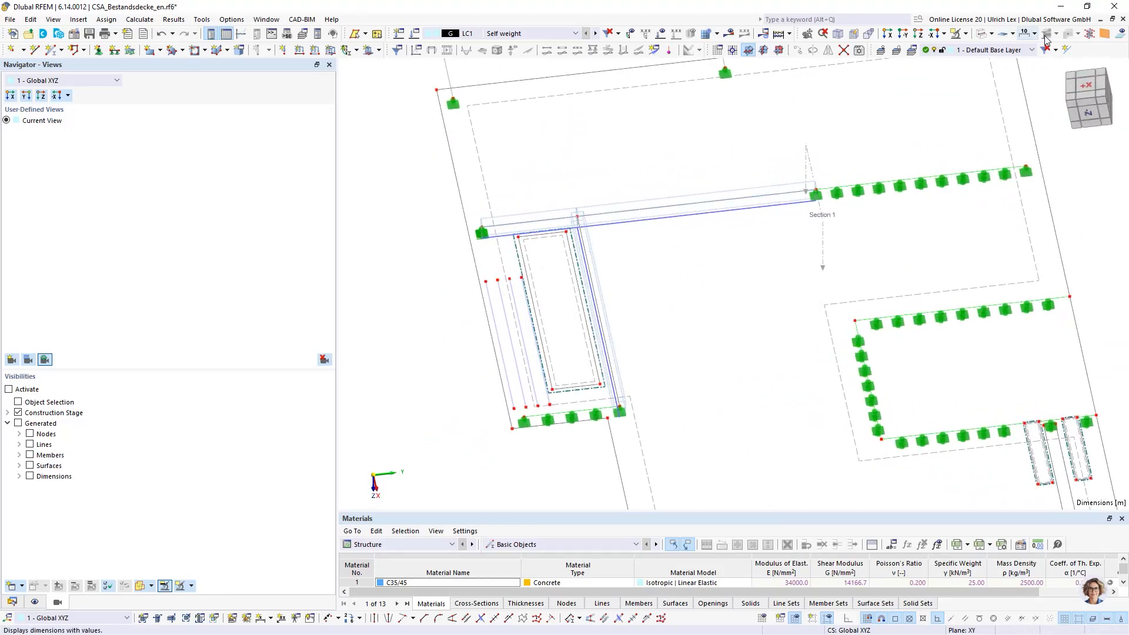
{"action": "left_click", "coordinate": [981, 34]}
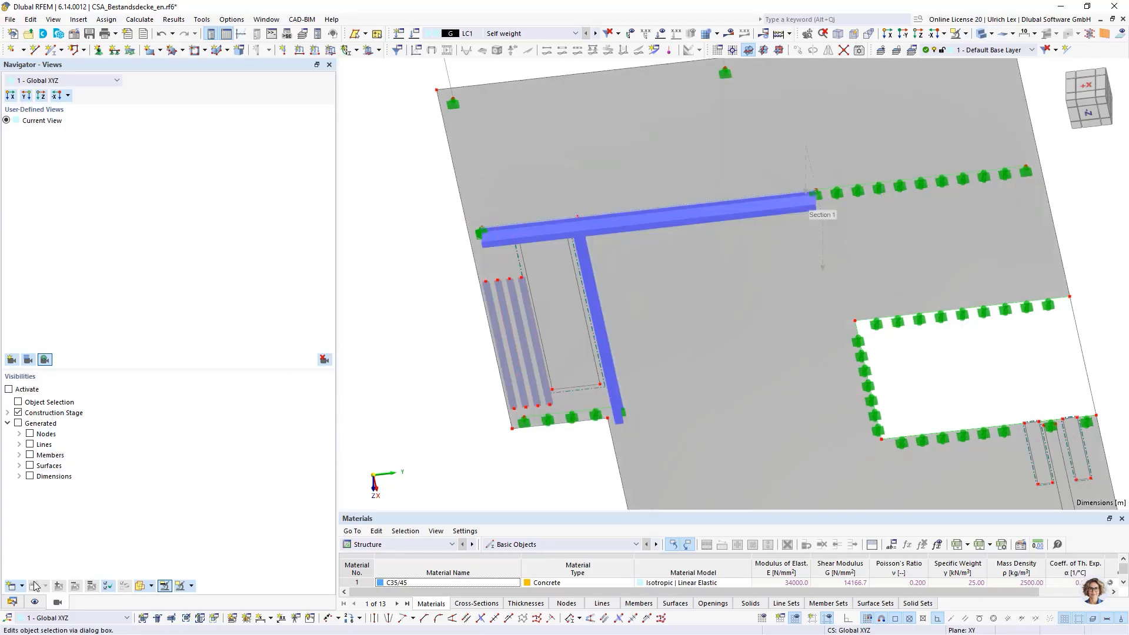
Step: Set the solid-model rendering of surfaces to Filled incl. Thickness in the display settings
{"action": "left_click", "coordinate": [34, 601]}
{"action": "scroll", "coordinate": [86, 458], "scroll_direction": "down", "scroll_amount": 7}
{"action": "scroll", "coordinate": [86, 458], "scroll_direction": "down", "scroll_amount": 6}
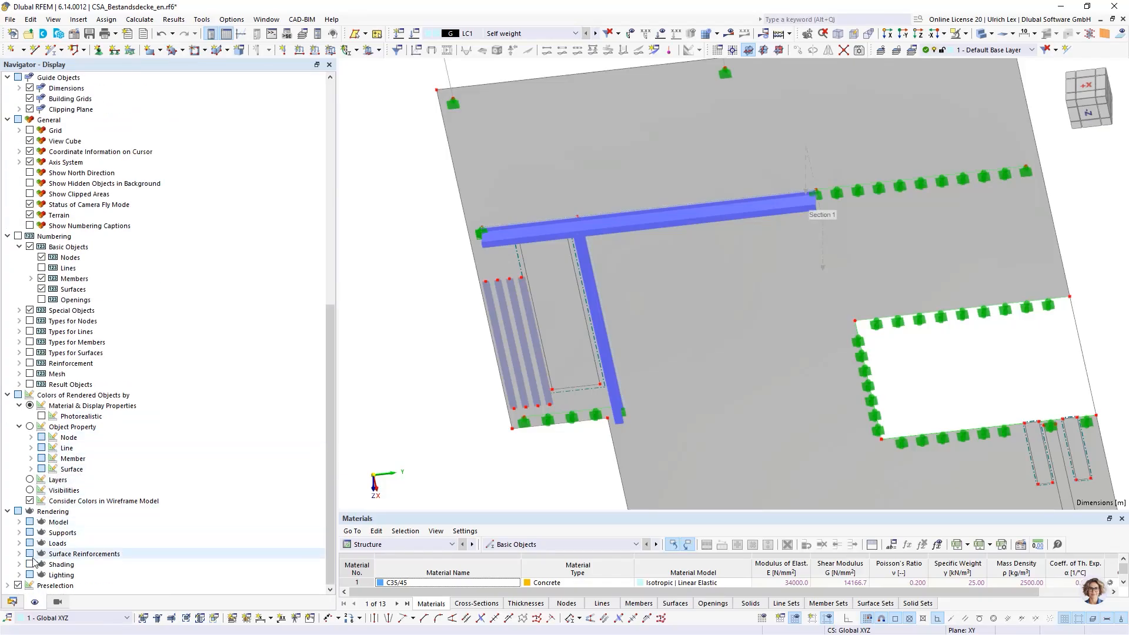
{"action": "left_click", "coordinate": [19, 523]}
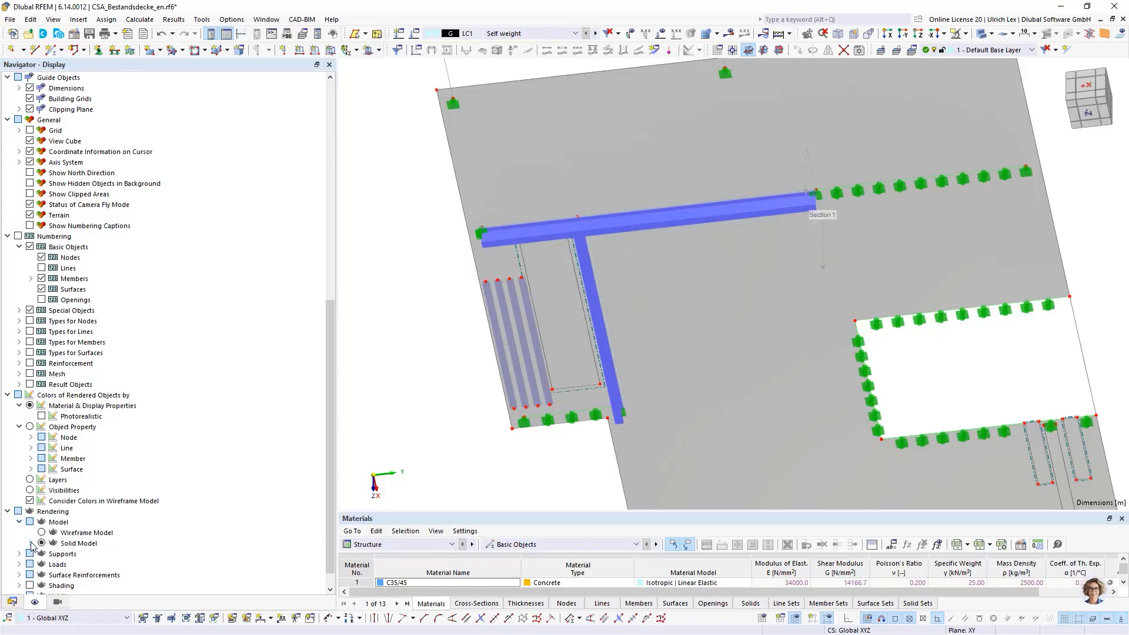
{"action": "left_click", "coordinate": [31, 543]}
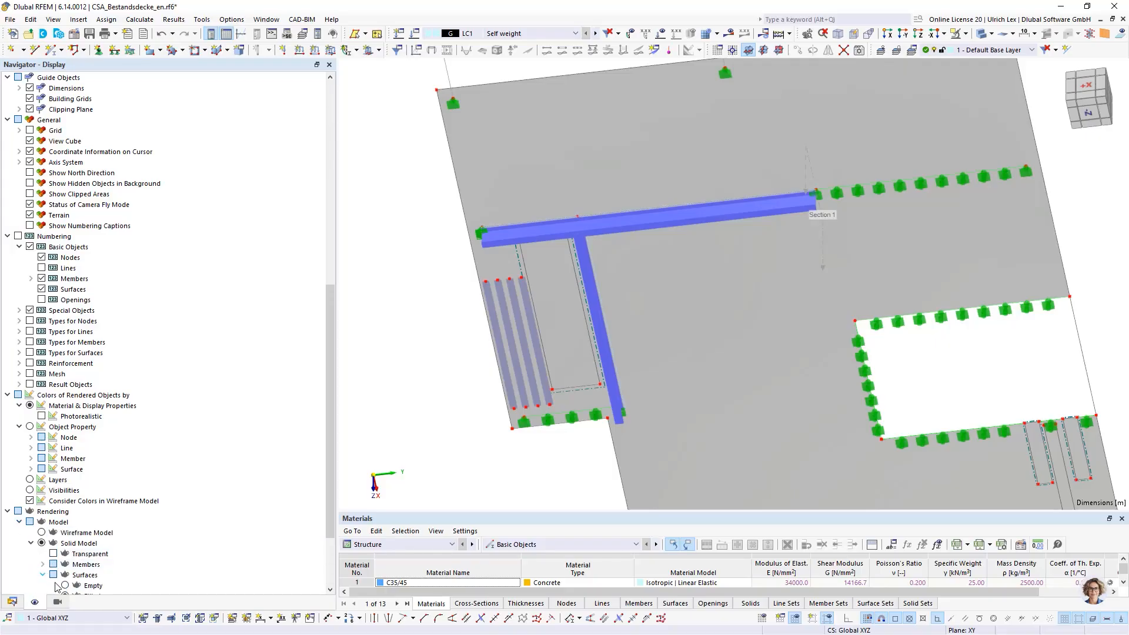
{"action": "left_click", "coordinate": [42, 575]}
{"action": "scroll", "coordinate": [61, 527], "scroll_direction": "down", "scroll_amount": 3}
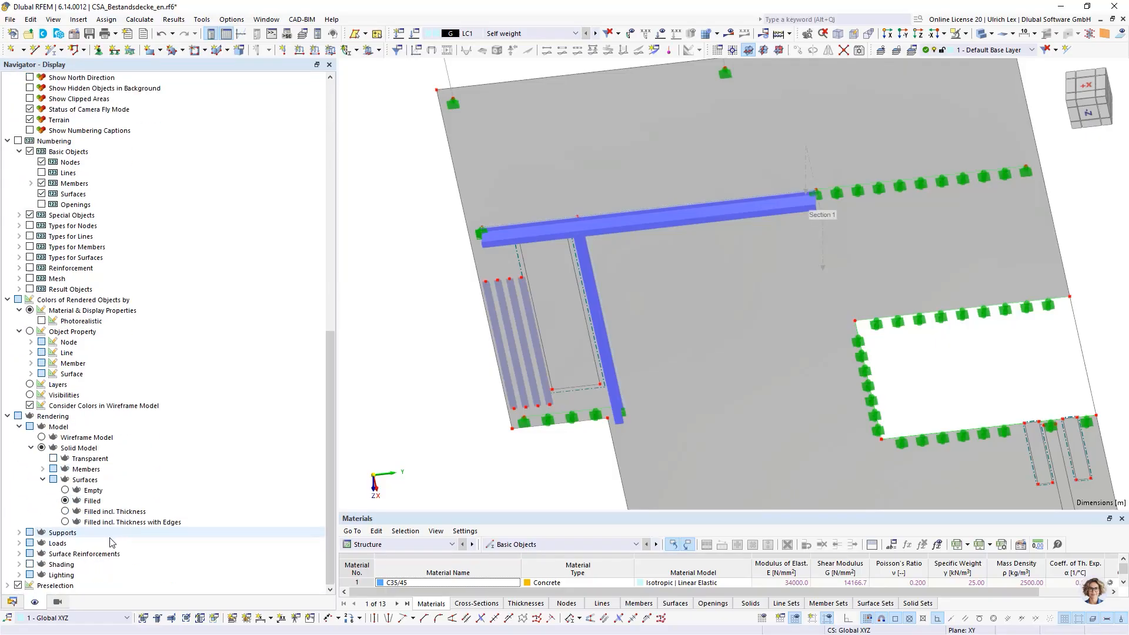
{"action": "left_click", "coordinate": [65, 512]}
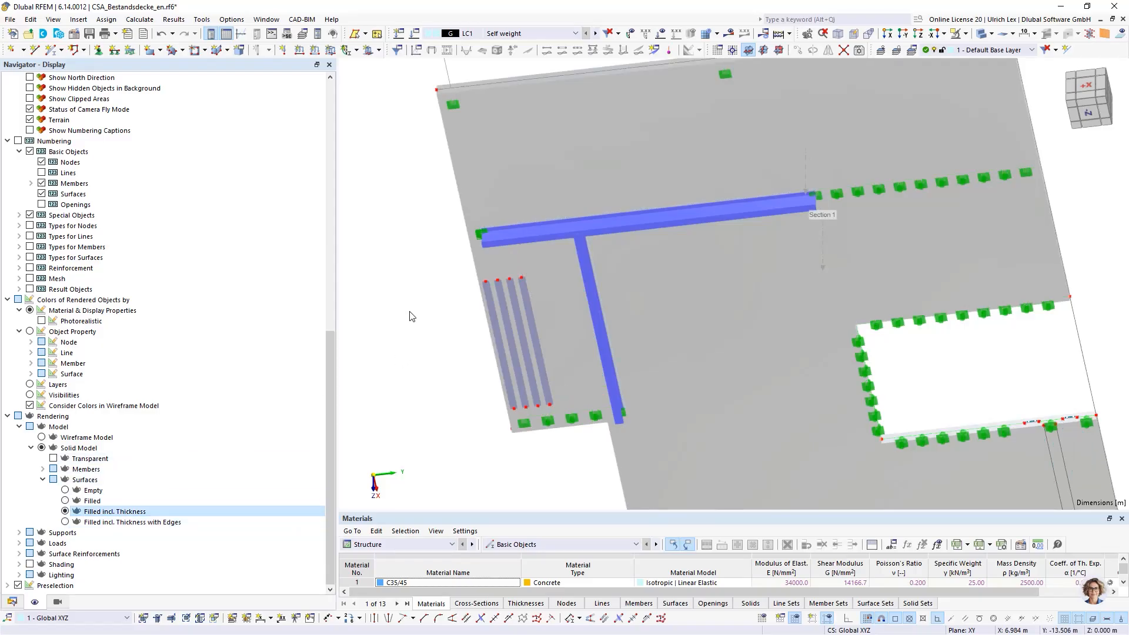
Step: Bring up the model data tree and examine the whole slab from the side
{"action": "left_click", "coordinate": [12, 601]}
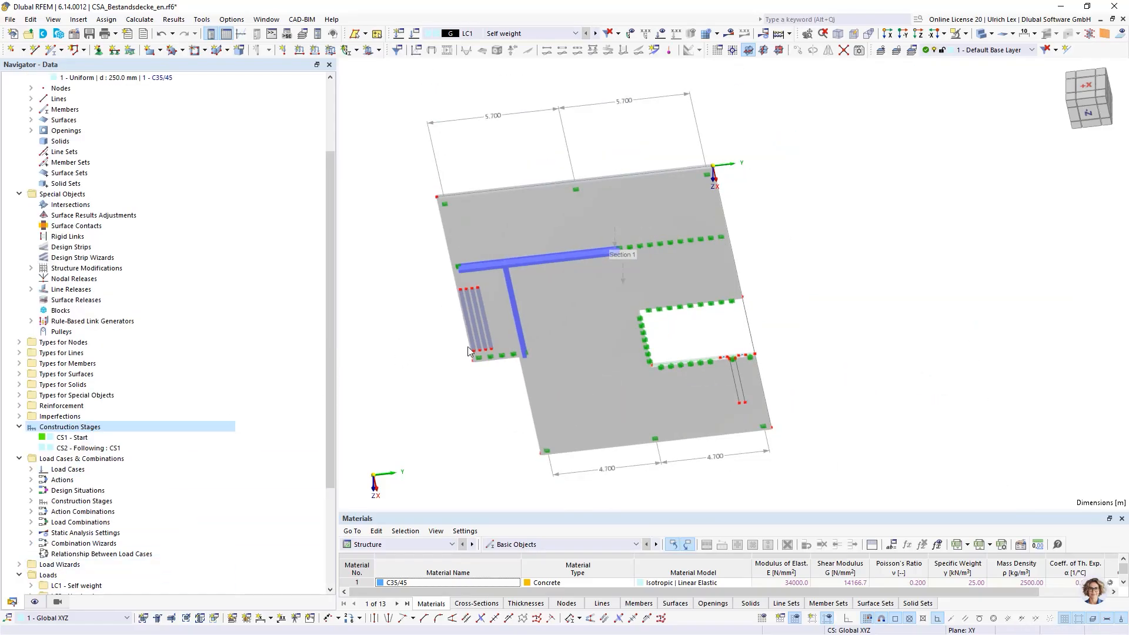
{"action": "scroll", "coordinate": [500, 352], "scroll_direction": "down", "scroll_amount": 2}
{"action": "middle_click_drag", "start_coordinate": [474, 411], "coordinate": [413, 321], "text": "ctrl"}
{"action": "middle_click_drag", "start_coordinate": [410, 217], "coordinate": [365, 380], "text": "ctrl"}
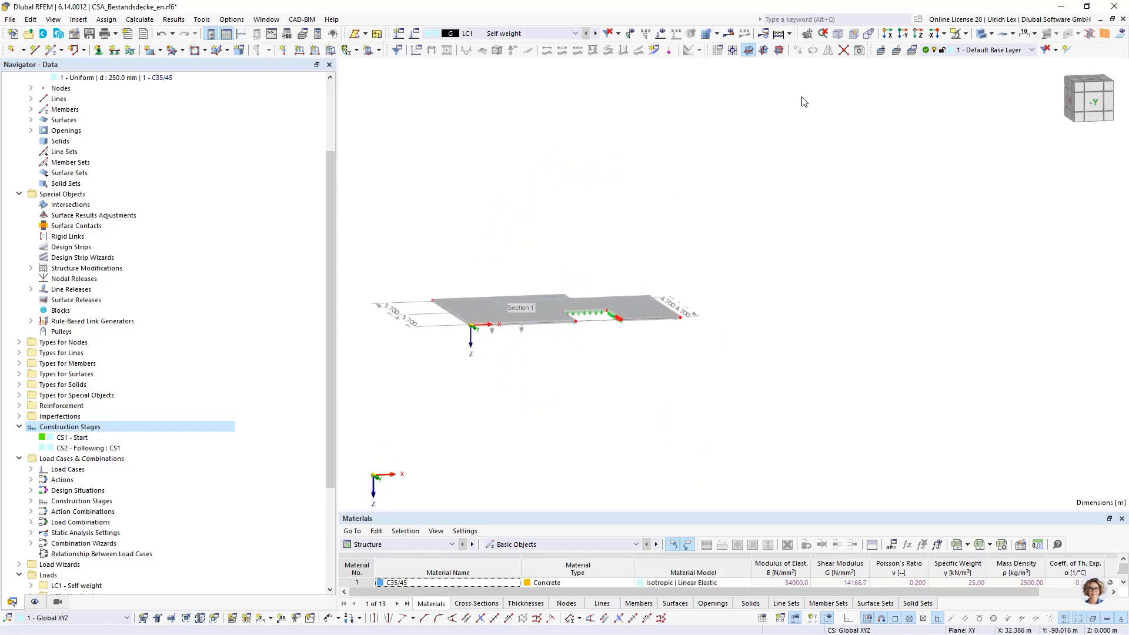
Step: Find clipping plane 2, parallel to YZ, among the guide objects and set it active on the slab model
{"action": "left_click", "coordinate": [838, 33]}
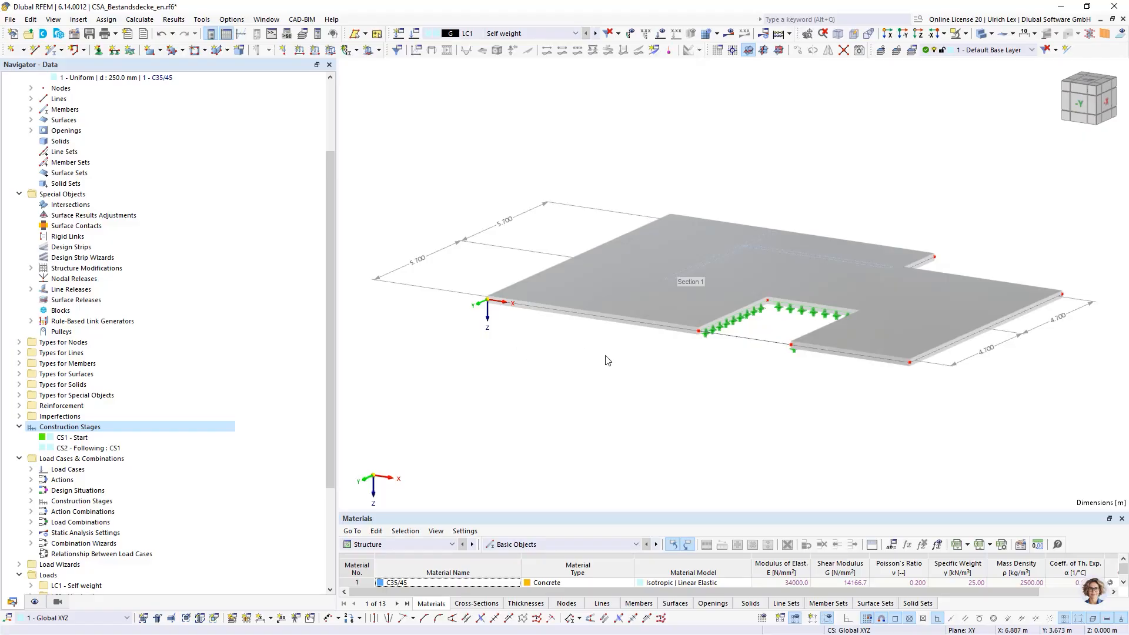
{"action": "scroll", "coordinate": [44, 580], "scroll_direction": "down", "scroll_amount": 5}
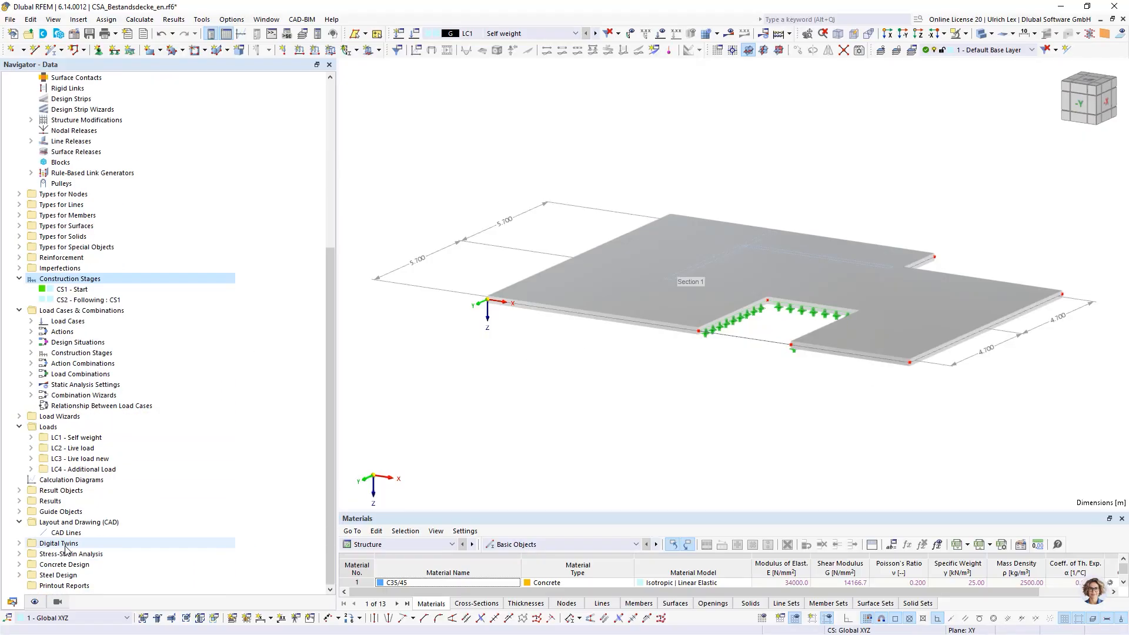
{"action": "left_click", "coordinate": [20, 512]}
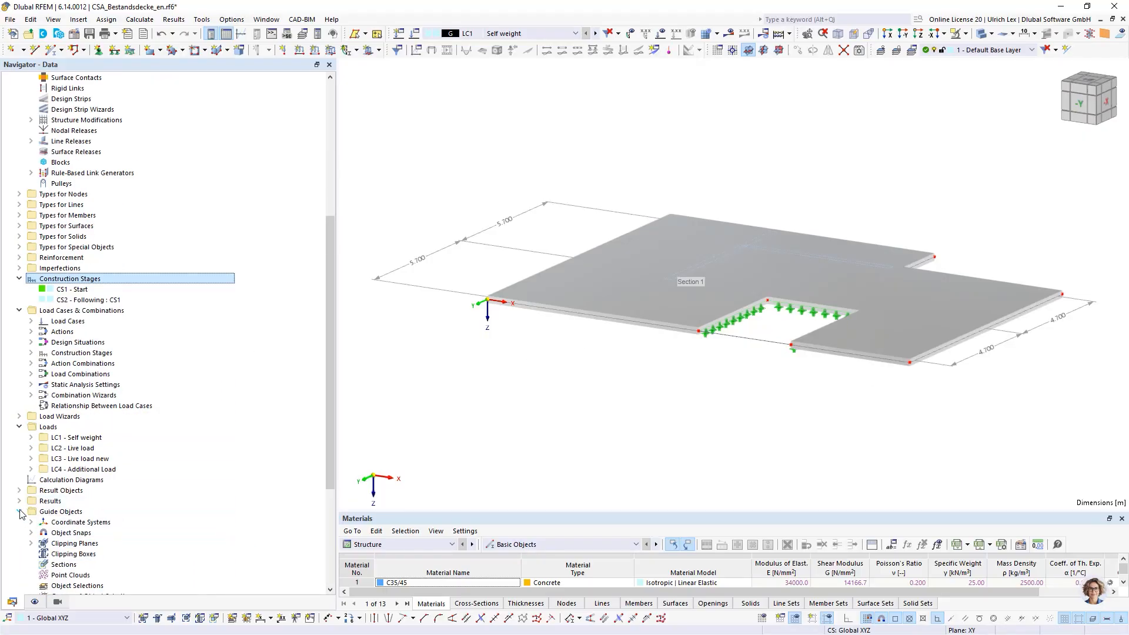
{"action": "scroll", "coordinate": [26, 522], "scroll_direction": "down", "scroll_amount": 1}
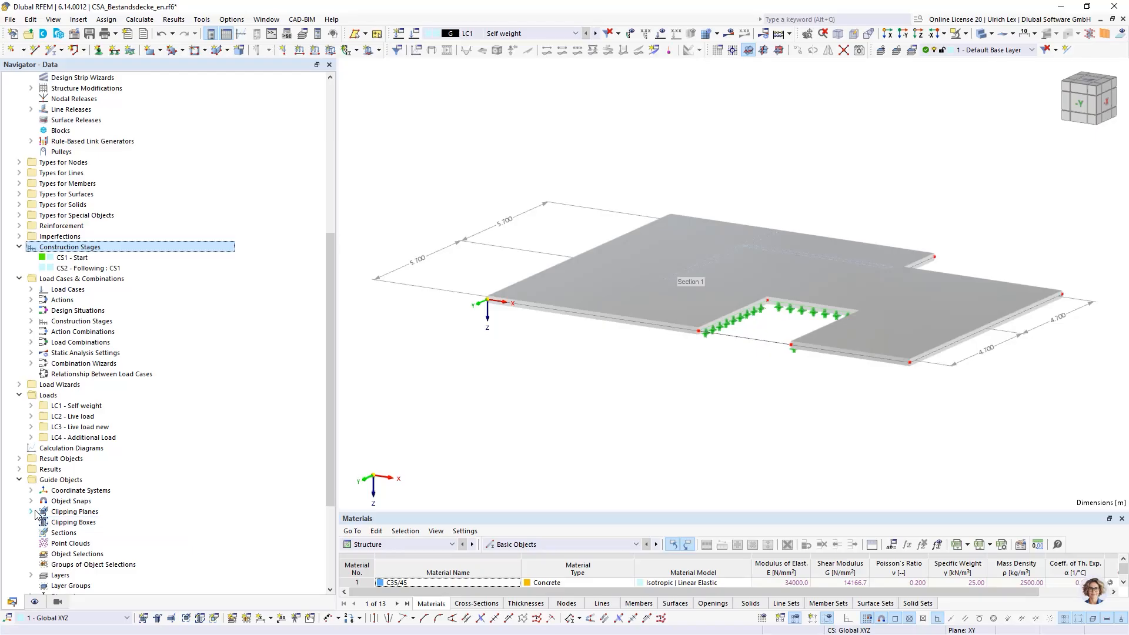
{"action": "left_click", "coordinate": [32, 512]}
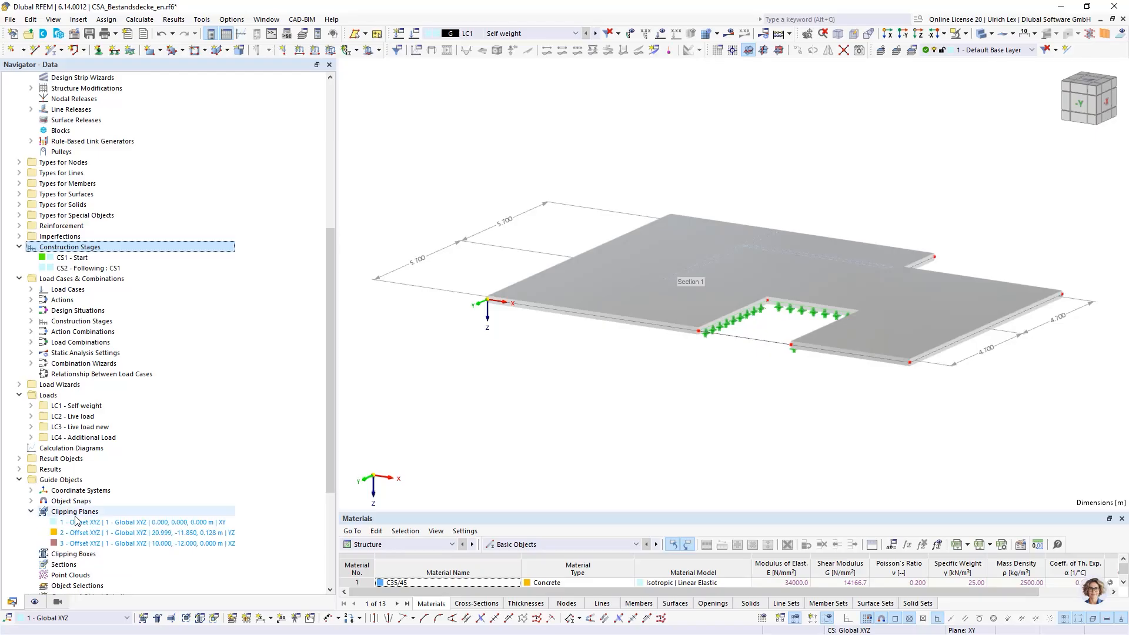
{"action": "left_click", "coordinate": [113, 534]}
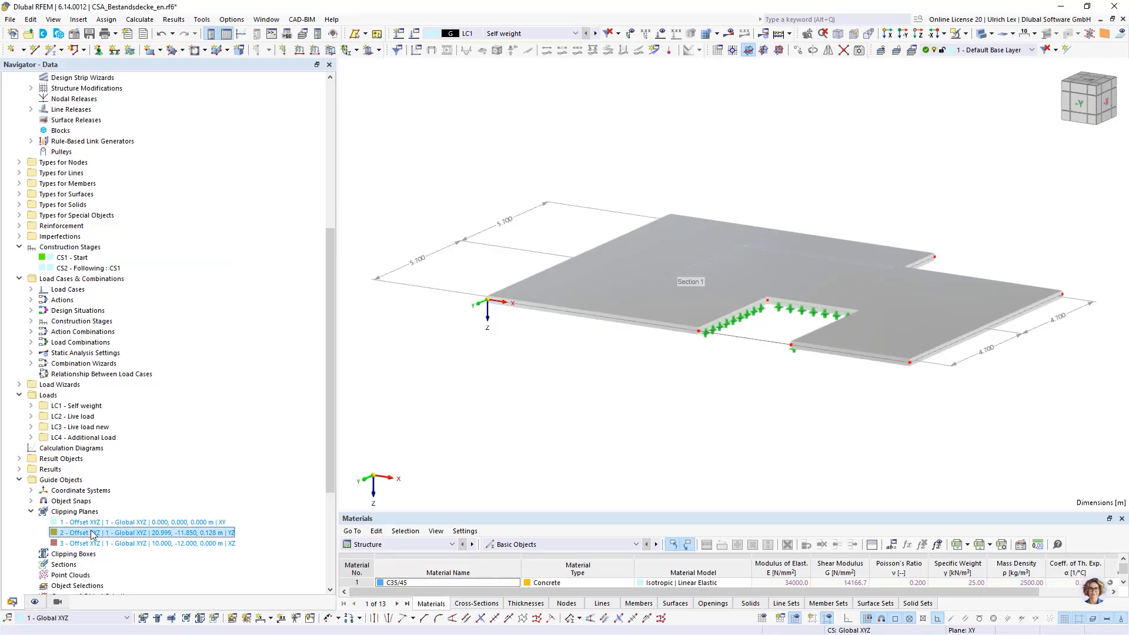
{"action": "double_click", "coordinate": [96, 534]}
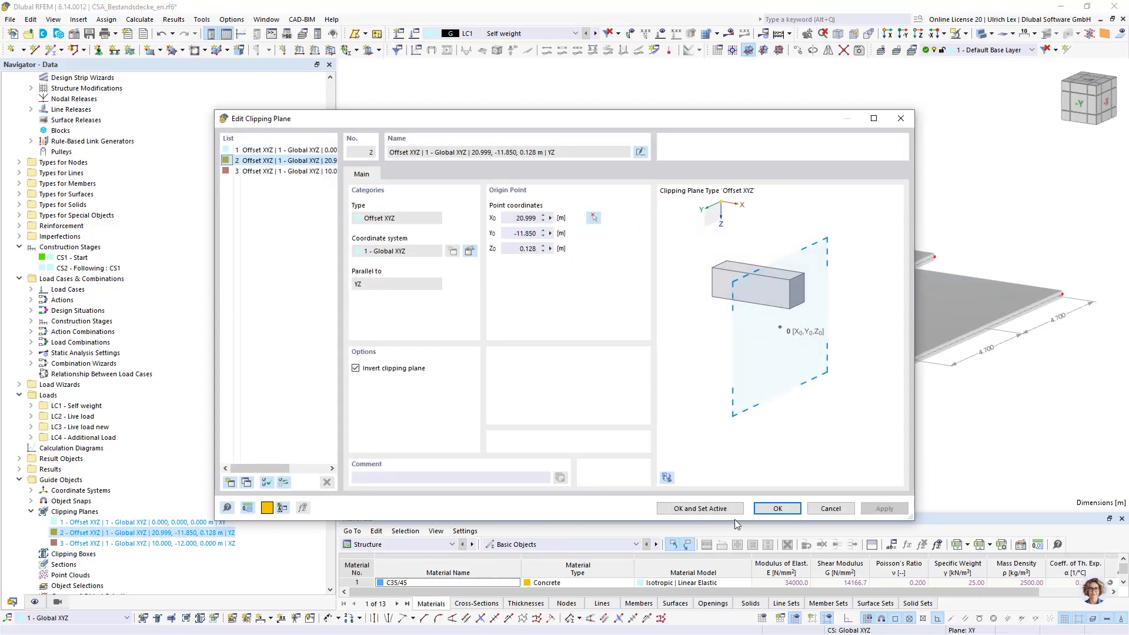
{"action": "left_click", "coordinate": [730, 509]}
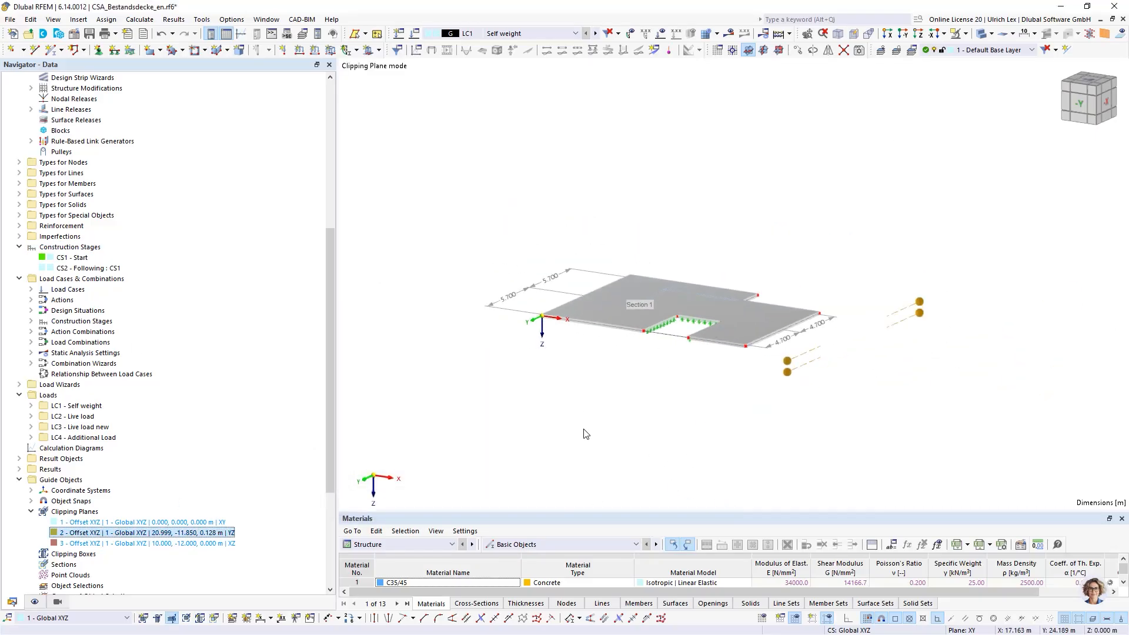
Step: Move the active YZ clipping plane along the X-axis to about X = 7.136 m so it cuts through the CFK lamellas
{"action": "middle_click_drag", "start_coordinate": [950, 392], "coordinate": [629, 417], "text": "ctrl"}
{"action": "left_click_drag", "start_coordinate": [541, 409], "coordinate": [700, 384]}
{"action": "scroll", "coordinate": [683, 364], "scroll_direction": "up", "scroll_amount": 8}
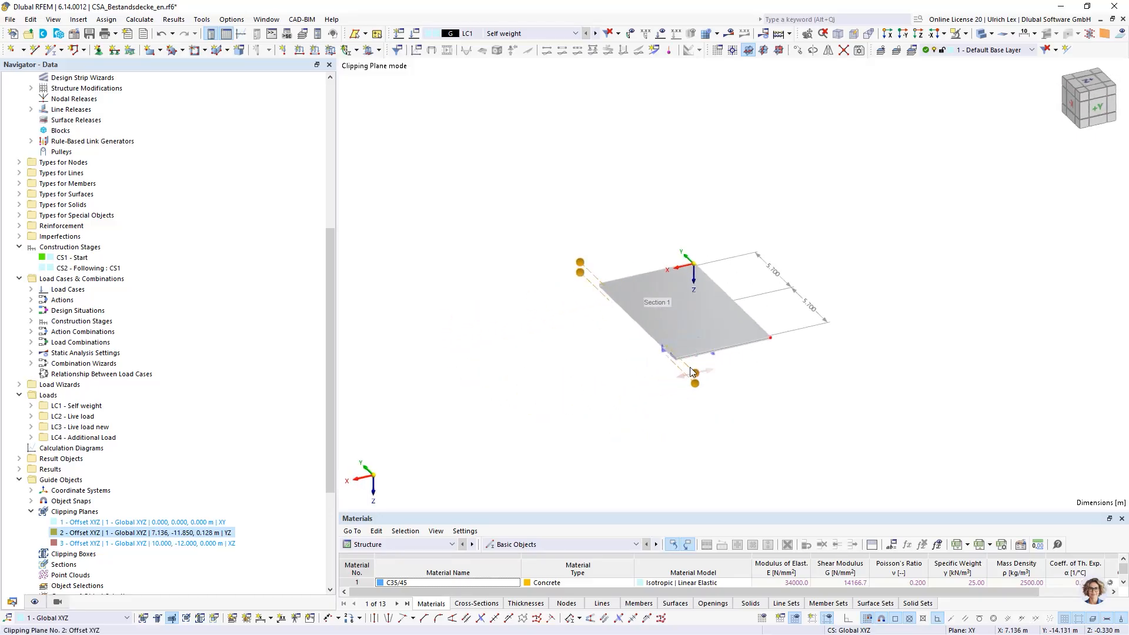
{"action": "middle_click_drag", "start_coordinate": [541, 407], "coordinate": [722, 337], "text": "ctrl"}
Step: Examine the cut section up close to check how the CFK lamellas sit against the slab's underside beside the steel beam
{"action": "scroll", "coordinate": [1022, 137], "scroll_direction": "up", "scroll_amount": 7}
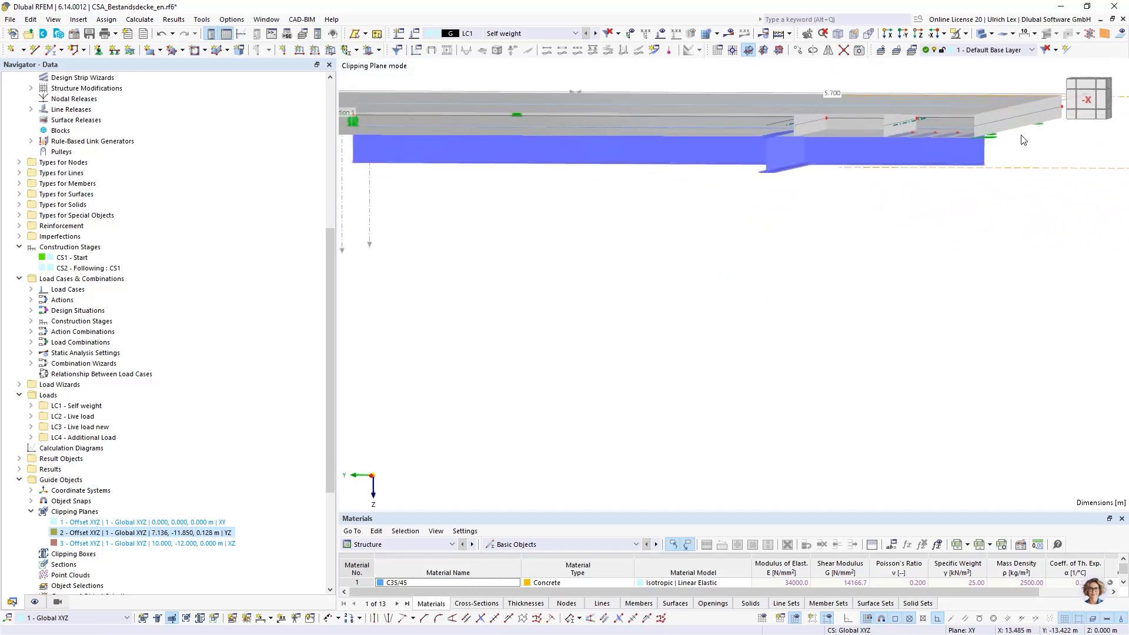
{"action": "scroll", "coordinate": [871, 118], "scroll_direction": "up", "scroll_amount": 2}
{"action": "scroll", "coordinate": [857, 206], "scroll_direction": "up", "scroll_amount": 2}
{"action": "scroll", "coordinate": [942, 241], "scroll_direction": "down", "scroll_amount": 3}
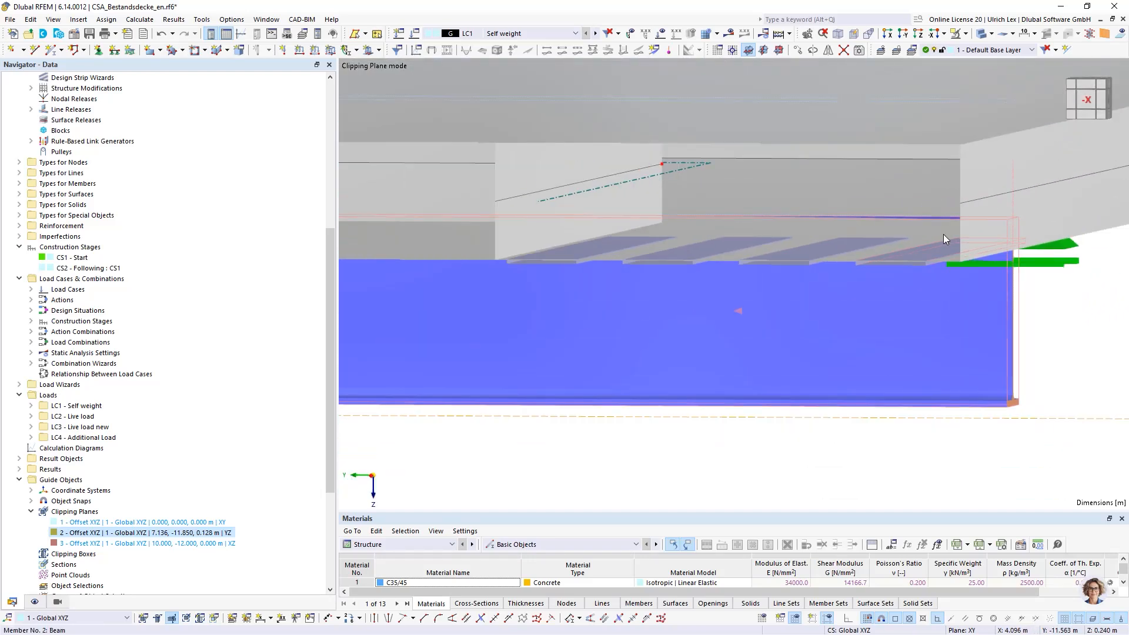
{"action": "scroll", "coordinate": [951, 187], "scroll_direction": "up", "scroll_amount": 1}
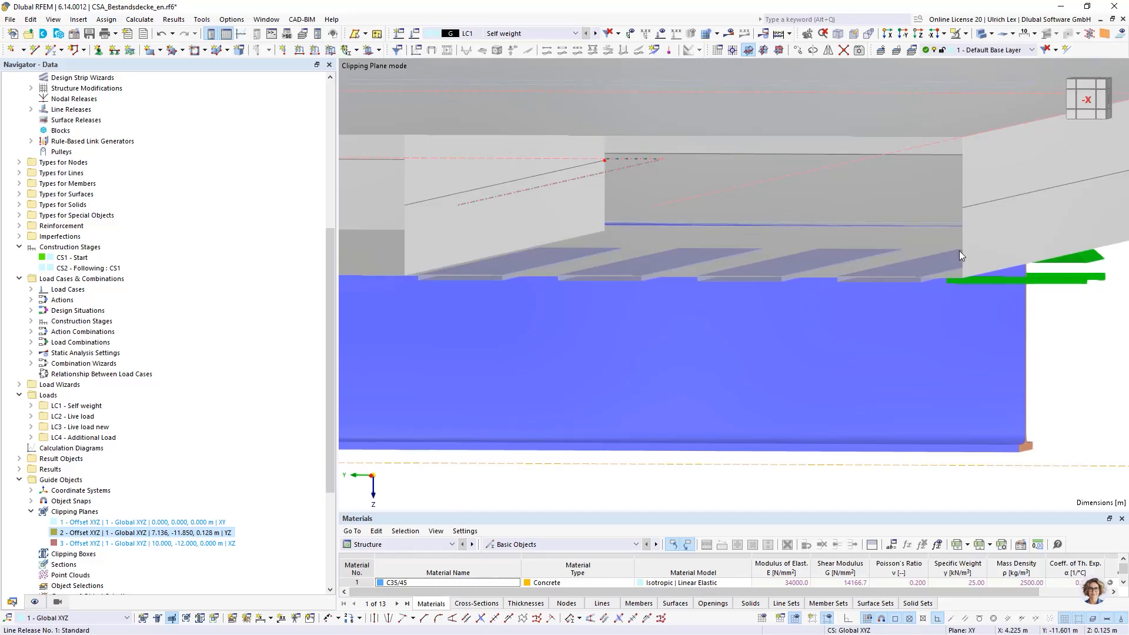
{"action": "scroll", "coordinate": [920, 279], "scroll_direction": "up", "scroll_amount": 3}
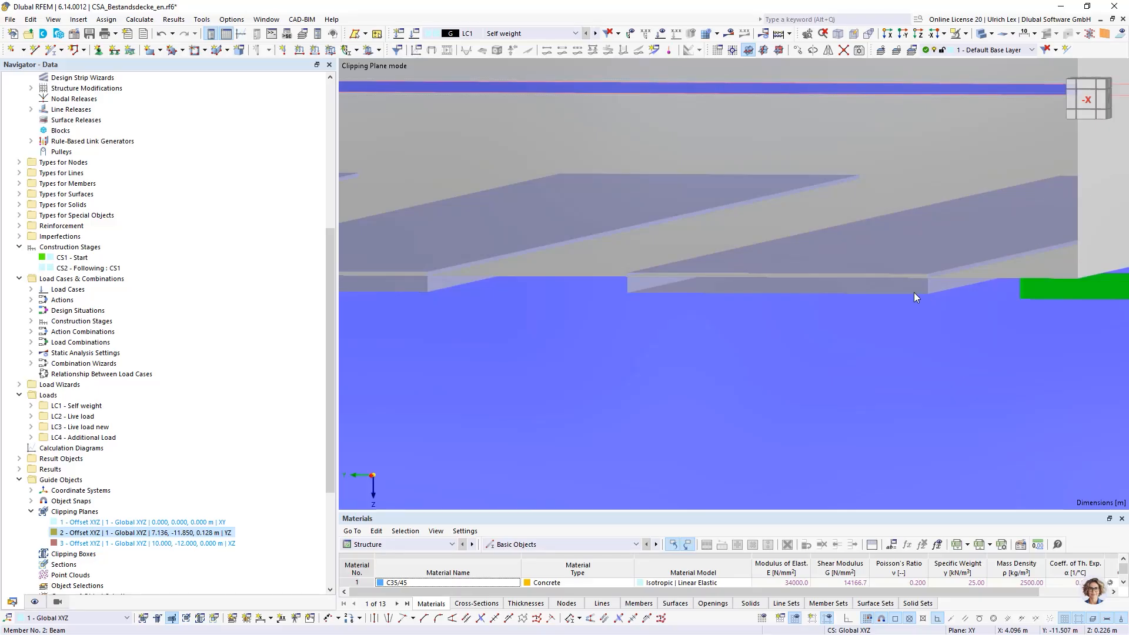
{"action": "scroll", "coordinate": [914, 294], "scroll_direction": "down", "scroll_amount": 2}
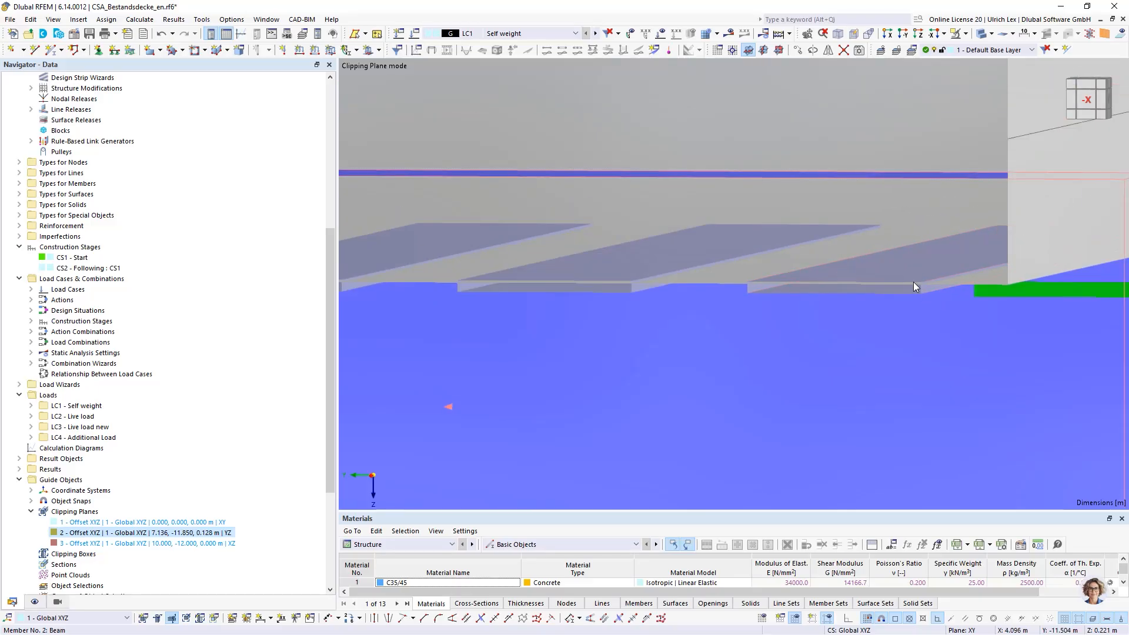
{"action": "scroll", "coordinate": [958, 304], "scroll_direction": "up", "scroll_amount": 3}
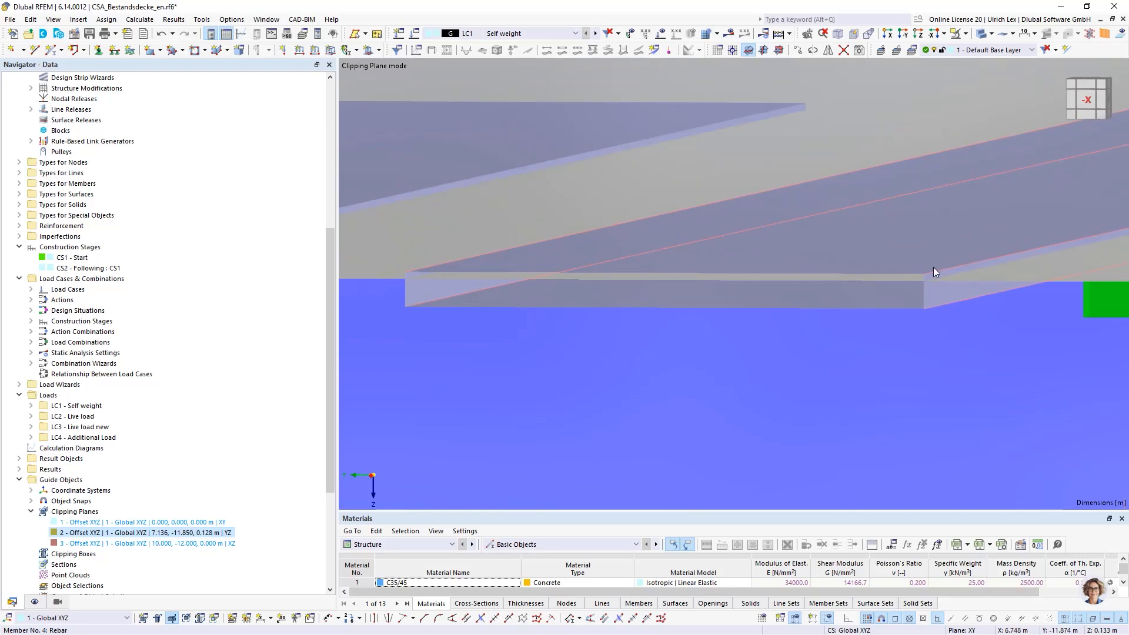
{"action": "mouse_move", "coordinate": [940, 273]}
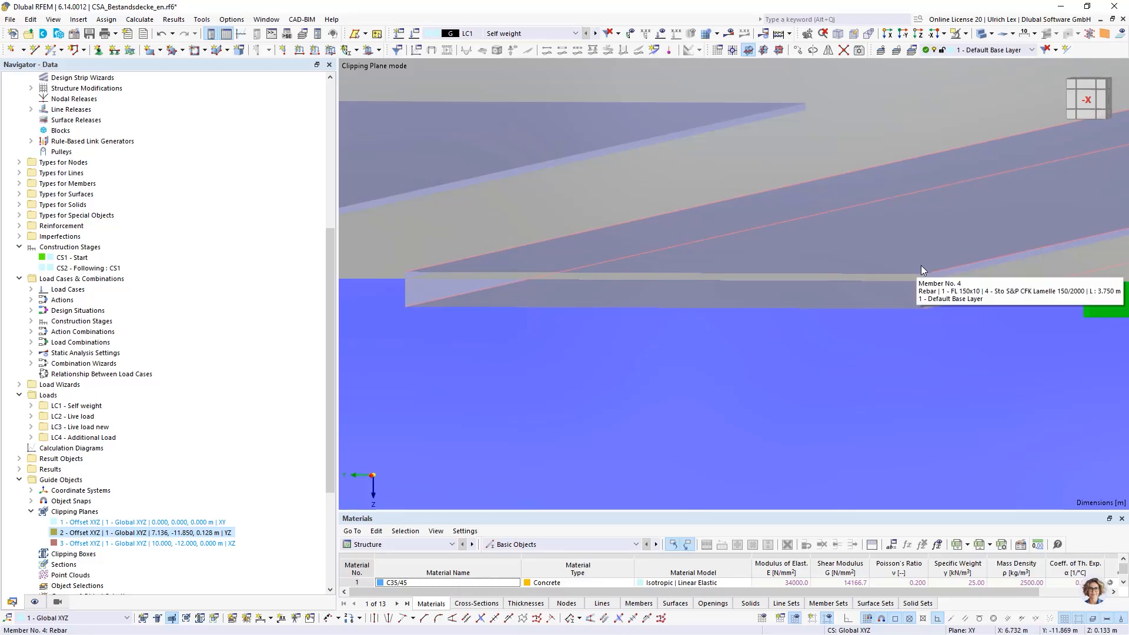
{"action": "scroll", "coordinate": [735, 270], "scroll_direction": "down", "scroll_amount": 3}
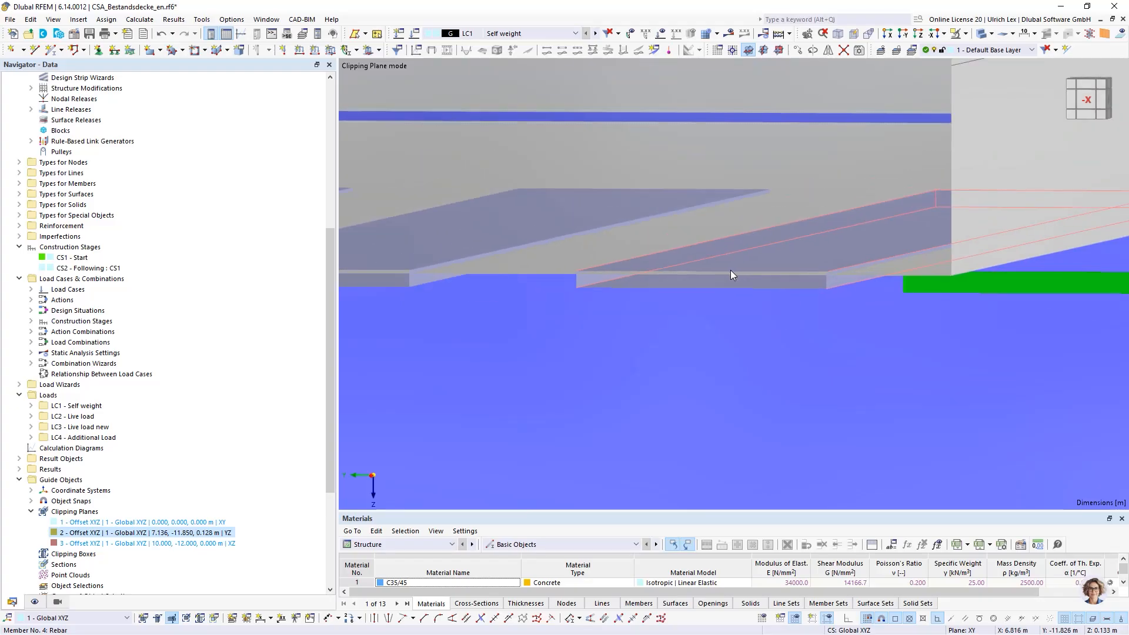
{"action": "scroll", "coordinate": [729, 274], "scroll_direction": "down", "scroll_amount": 4}
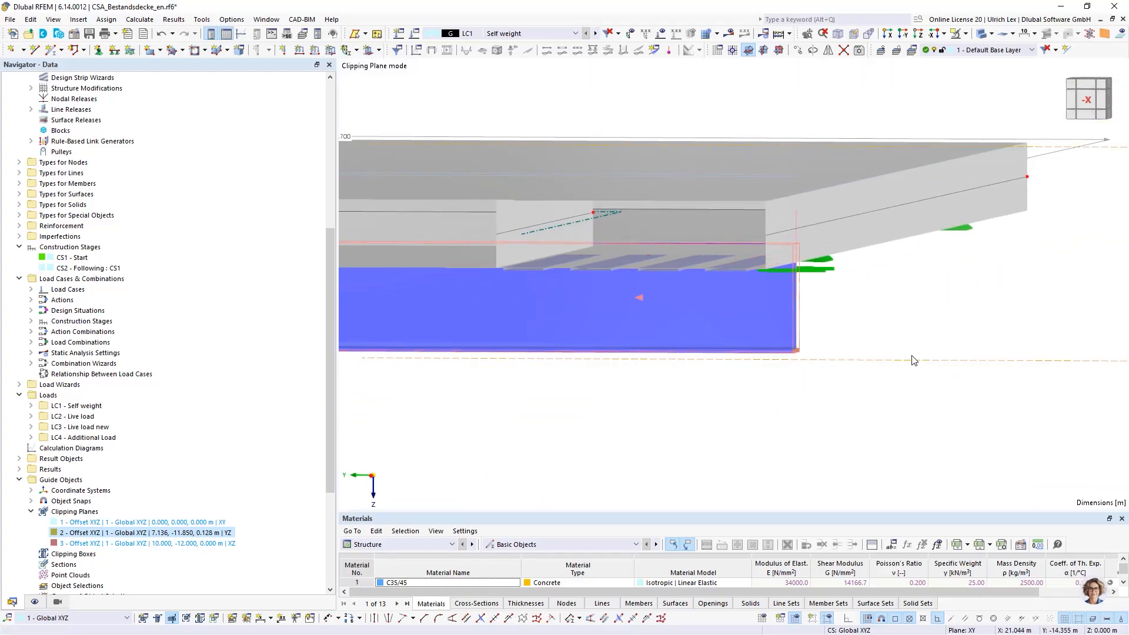
{"action": "scroll", "coordinate": [880, 320], "scroll_direction": "down", "scroll_amount": 1}
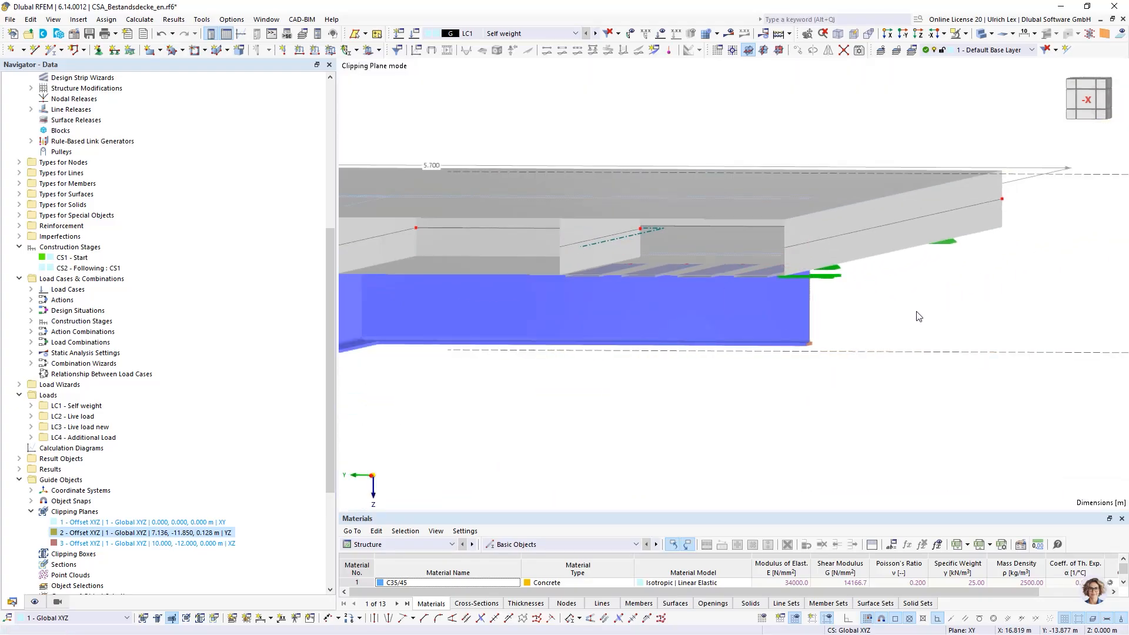
{"action": "scroll", "coordinate": [778, 299], "scroll_direction": "down", "scroll_amount": 2}
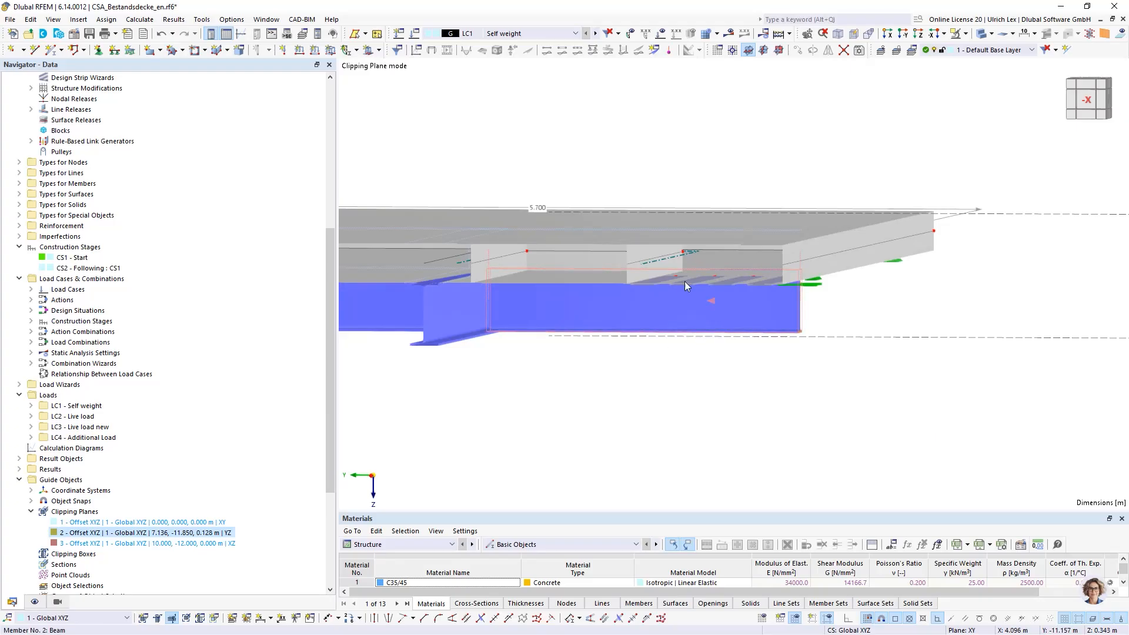
{"action": "scroll", "coordinate": [873, 308], "scroll_direction": "down", "scroll_amount": 2}
{"action": "middle_click_drag", "start_coordinate": [965, 256], "coordinate": [917, 248], "text": "ctrl"}
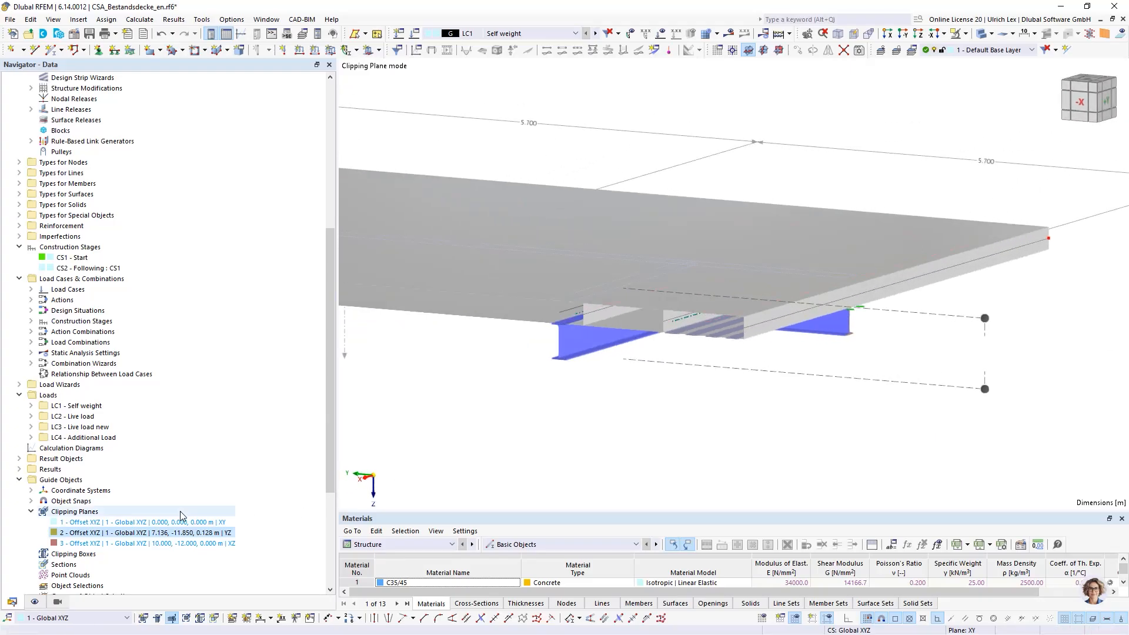
Step: Turn off clipping plane 2 to show the complete slab model again
{"action": "double_click", "coordinate": [70, 533]}
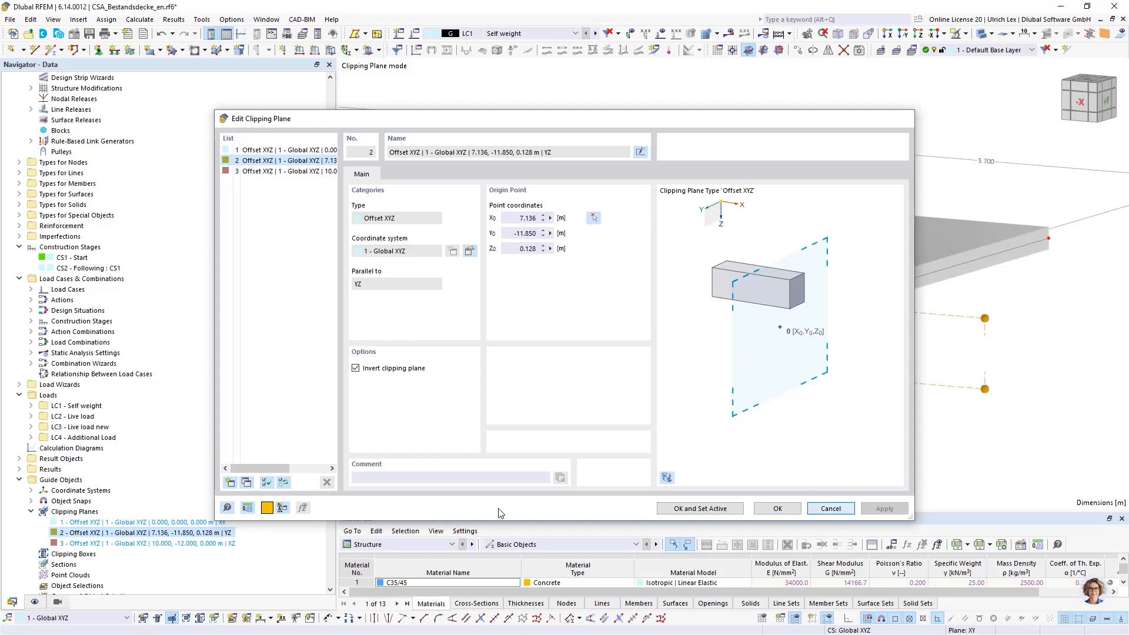
{"action": "left_click", "coordinate": [830, 508]}
{"action": "right_click", "coordinate": [130, 534]}
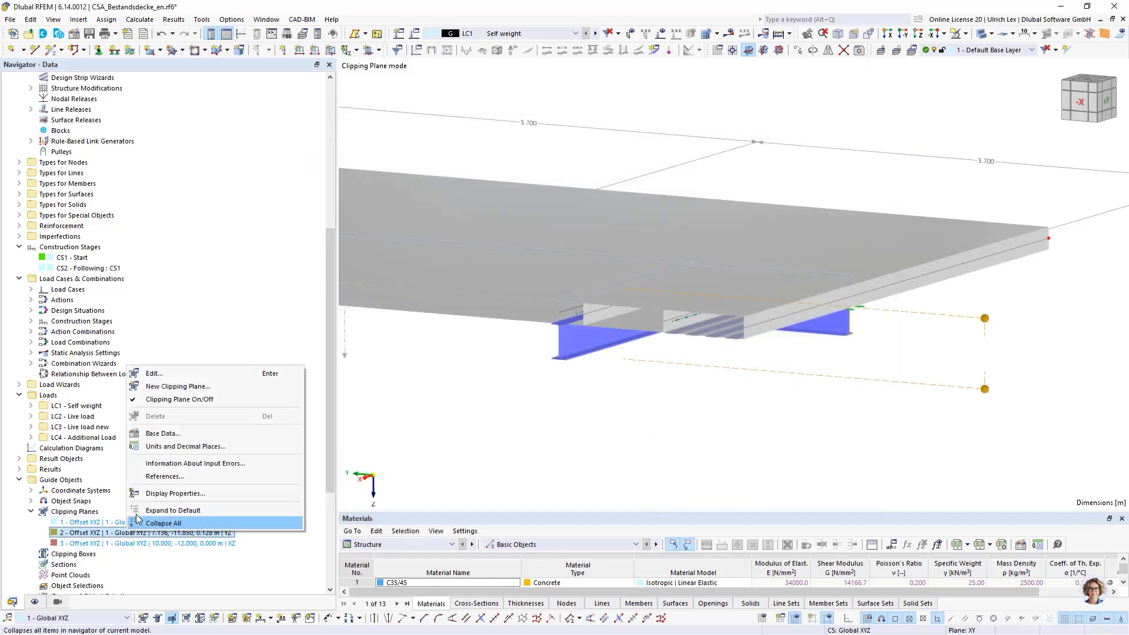
{"action": "left_click", "coordinate": [151, 410]}
{"action": "scroll", "coordinate": [998, 314], "scroll_direction": "down", "scroll_amount": 4}
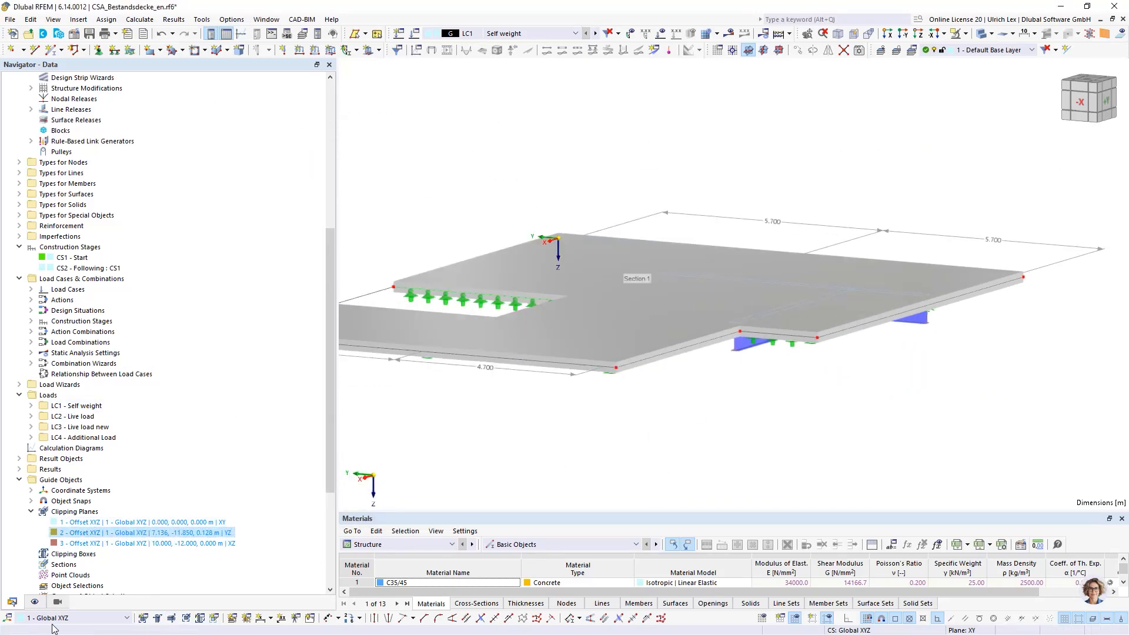
Step: Set the solid-model rendering of surfaces to Filled, without thickness, in the display settings
{"action": "left_click", "coordinate": [35, 601]}
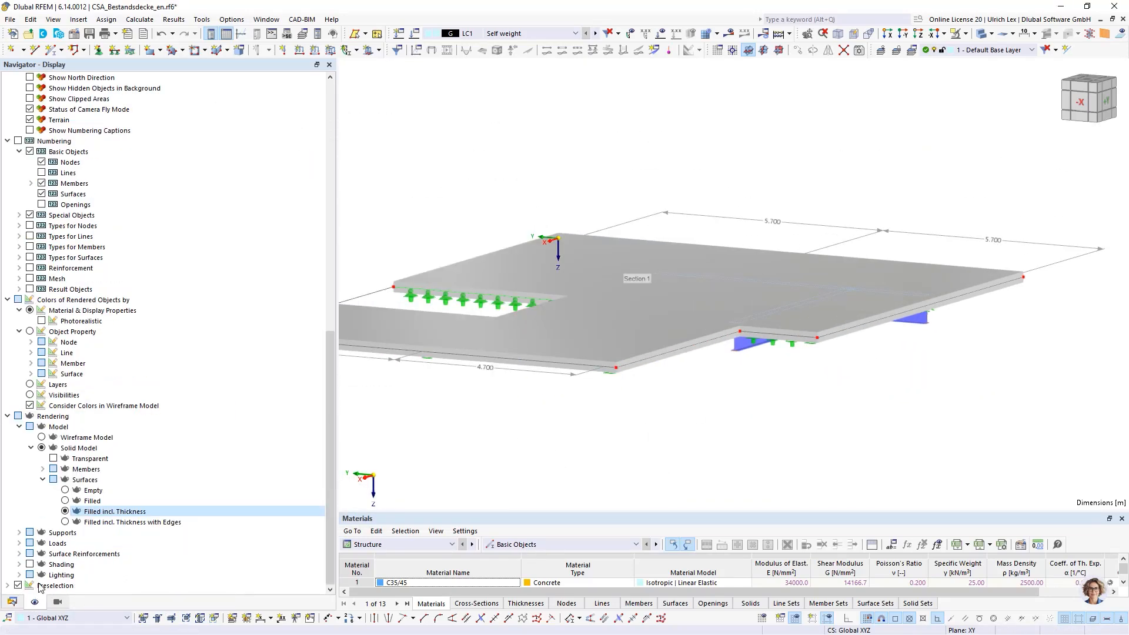
{"action": "left_click", "coordinate": [64, 501]}
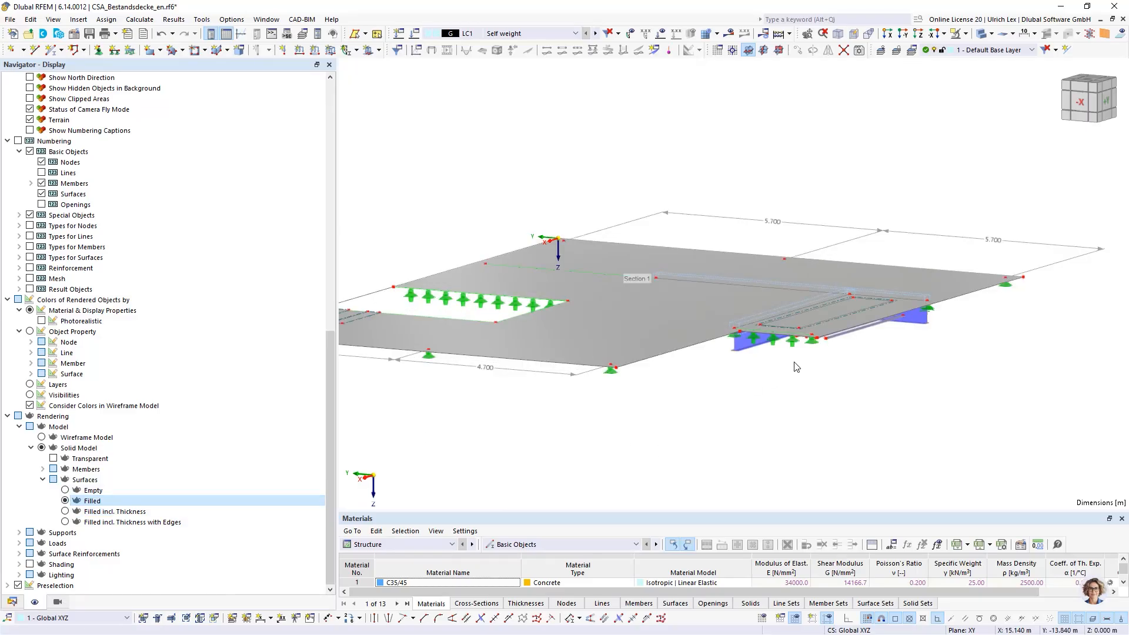
{"action": "scroll", "coordinate": [794, 362], "scroll_direction": "down", "scroll_amount": 2}
{"action": "middle_click_drag", "start_coordinate": [773, 428], "coordinate": [715, 448], "text": "ctrl"}
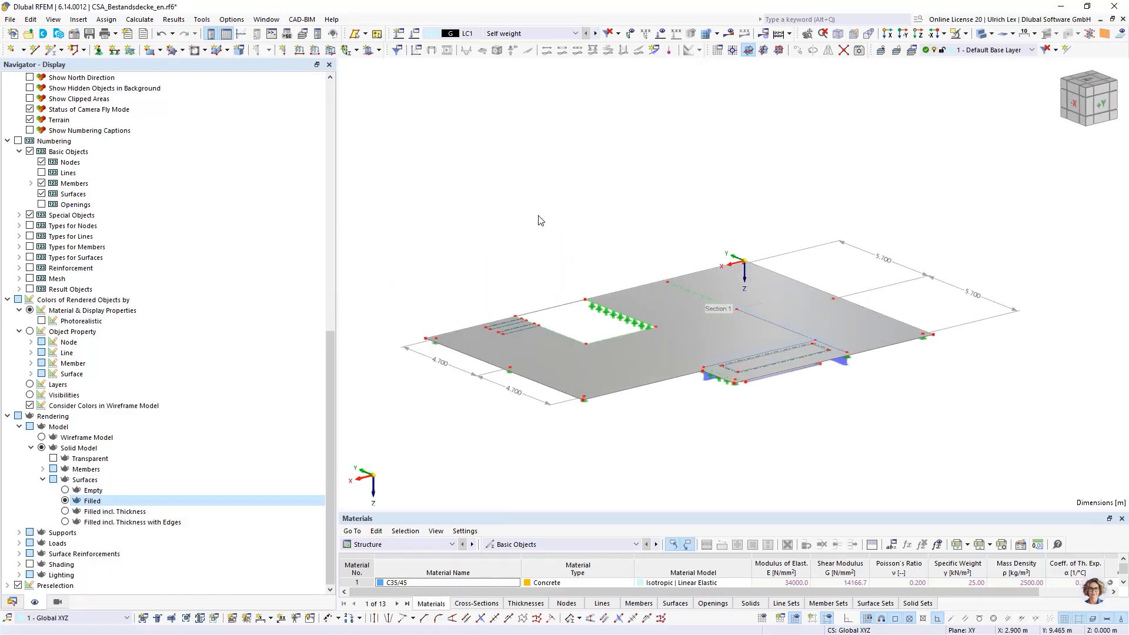
Step: Run the Concrete Design calculation for the slab strengthened with the CFK lamellas
{"action": "left_click", "coordinate": [559, 34]}
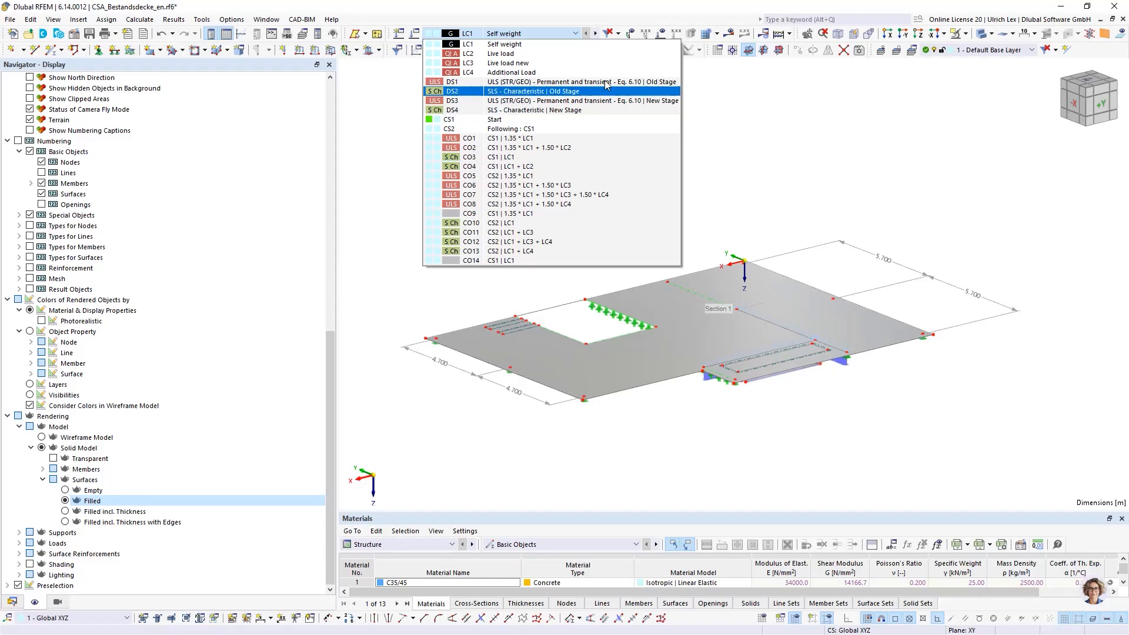
{"action": "left_click", "coordinate": [733, 72]}
{"action": "left_click", "coordinate": [789, 36]}
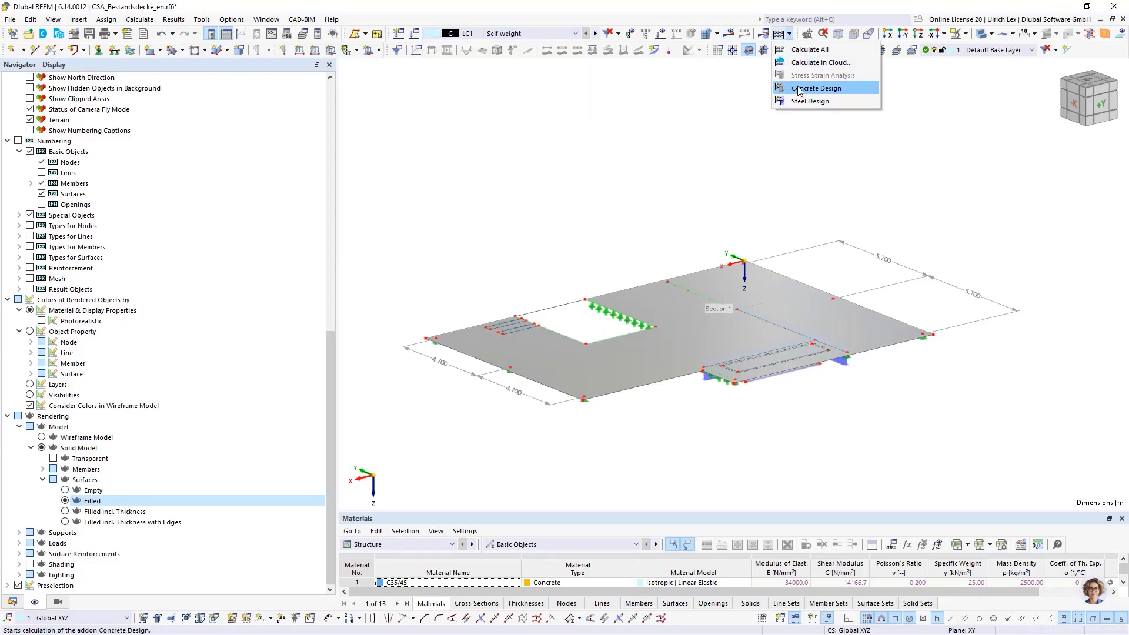
{"action": "left_click", "coordinate": [816, 88]}
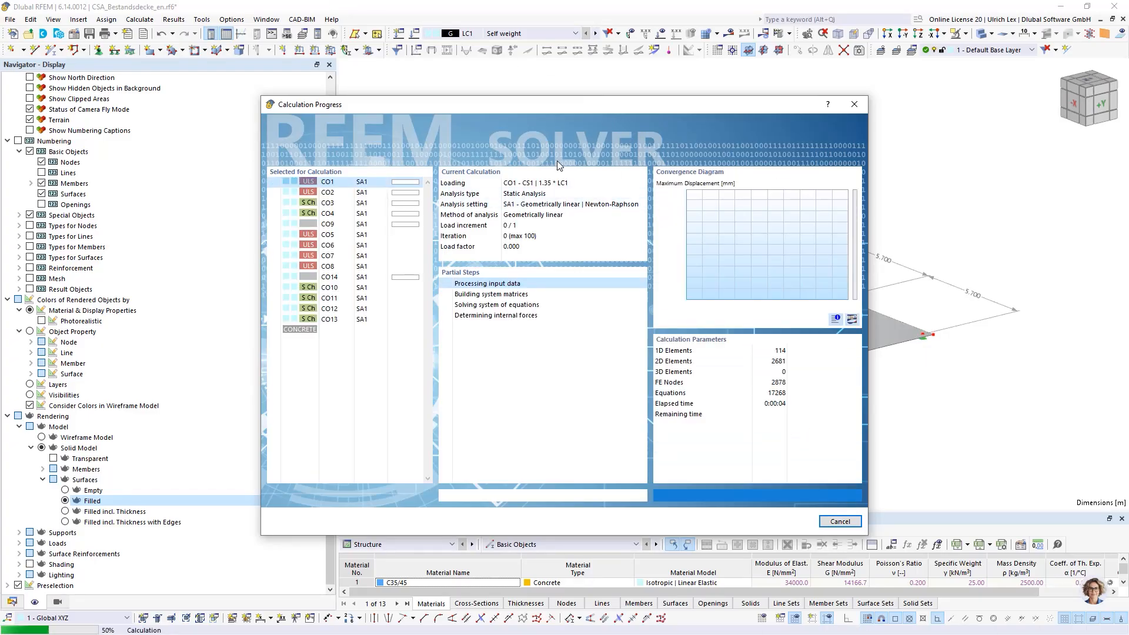
{"action": "mouse_move", "coordinate": [602, 105]}
{"action": "left_mouse_down"}
{"action": "mouse_move", "coordinate": [717, 80]}
{"action": "mouse_move", "coordinate": [852, 73]}
{"action": "mouse_move", "coordinate": [547, 89]}
{"action": "mouse_move", "coordinate": [510, 73]}
{"action": "mouse_move", "coordinate": [470, 85]}
{"action": "mouse_move", "coordinate": [475, 58]}
{"action": "left_mouse_up"}
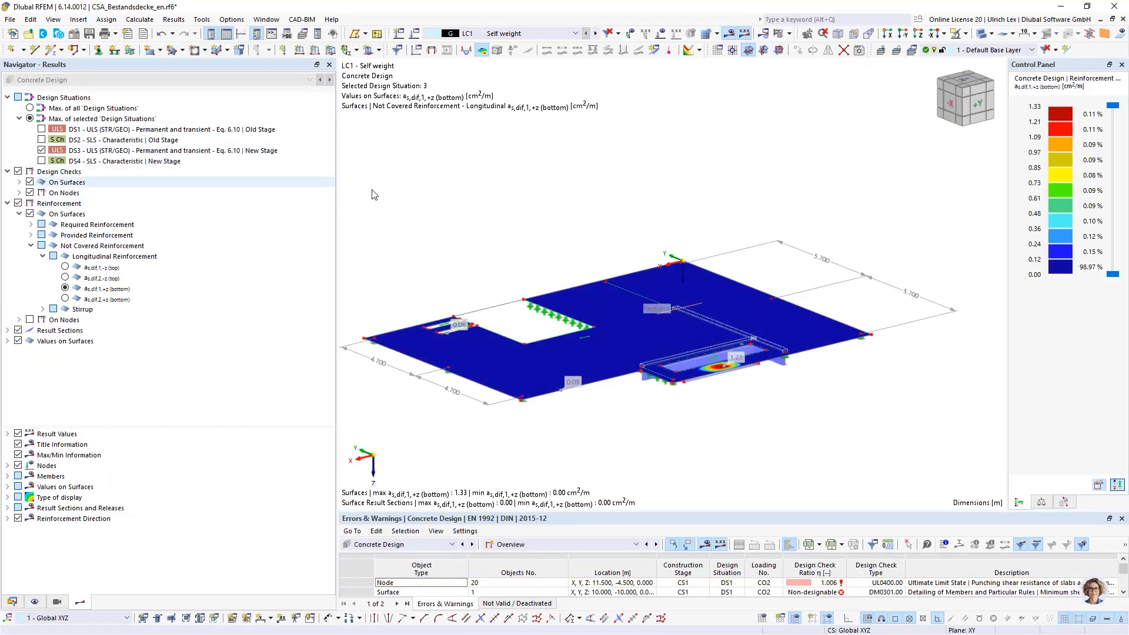
Step: Switch the not covered bottom reinforcement results to load combination CO7 of construction stage CS2 and view the slab from above
{"action": "middle_click_drag", "start_coordinate": [802, 213], "coordinate": [659, 254], "text": "ctrl"}
{"action": "scroll", "coordinate": [659, 254], "scroll_direction": "down", "scroll_amount": 1}
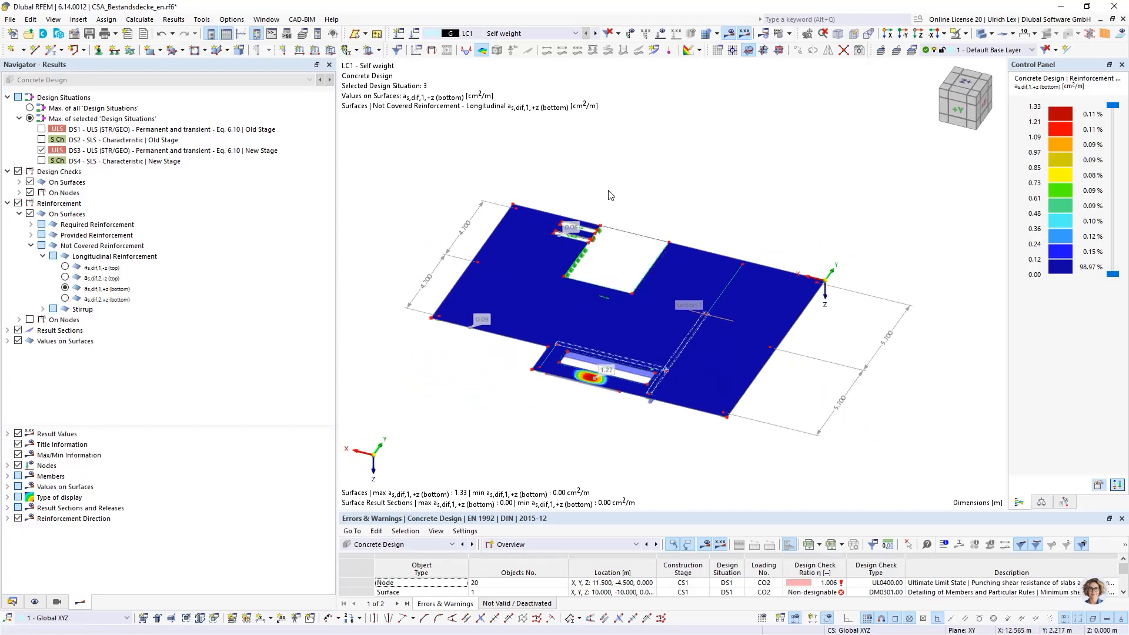
{"action": "left_click", "coordinate": [559, 33]}
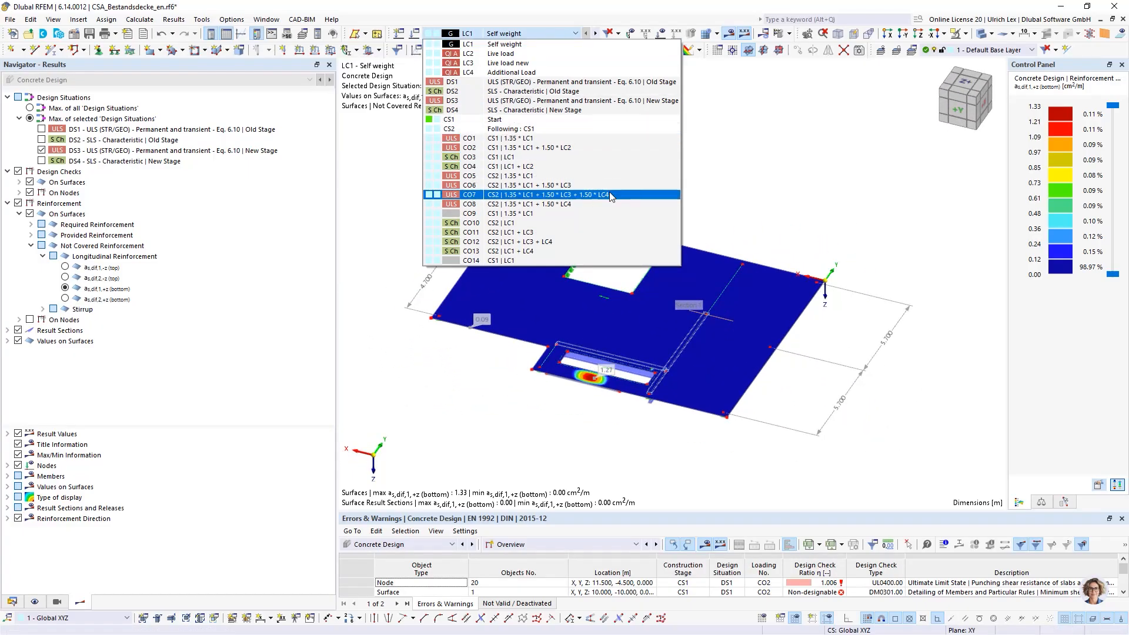
{"action": "left_click", "coordinate": [512, 195]}
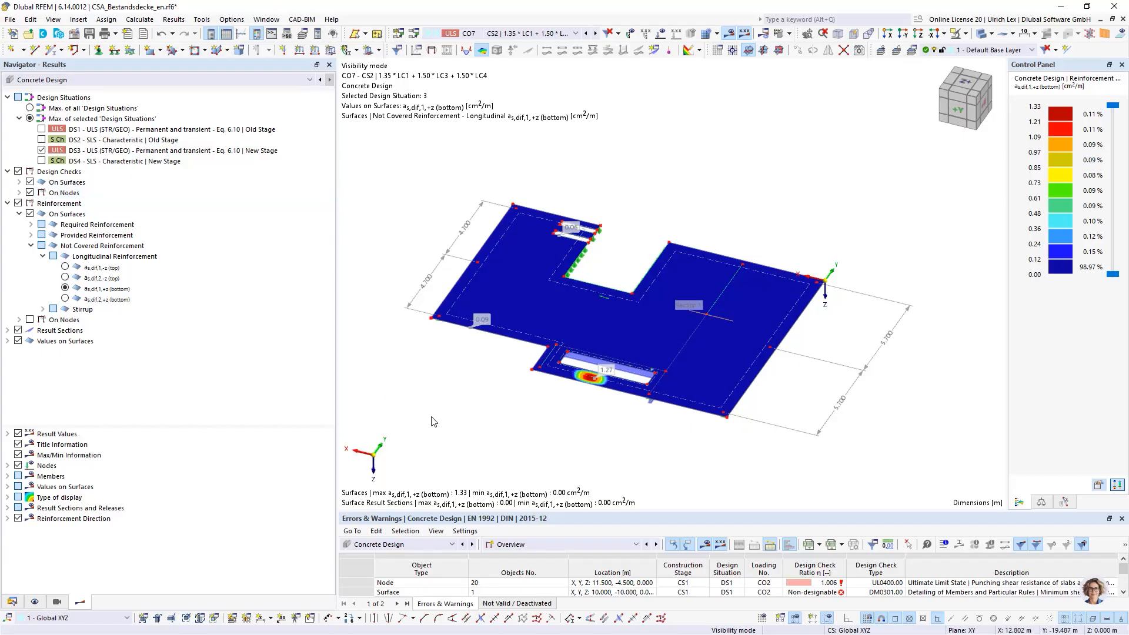
{"action": "middle_click_drag", "start_coordinate": [482, 429], "coordinate": [530, 435], "text": "ctrl"}
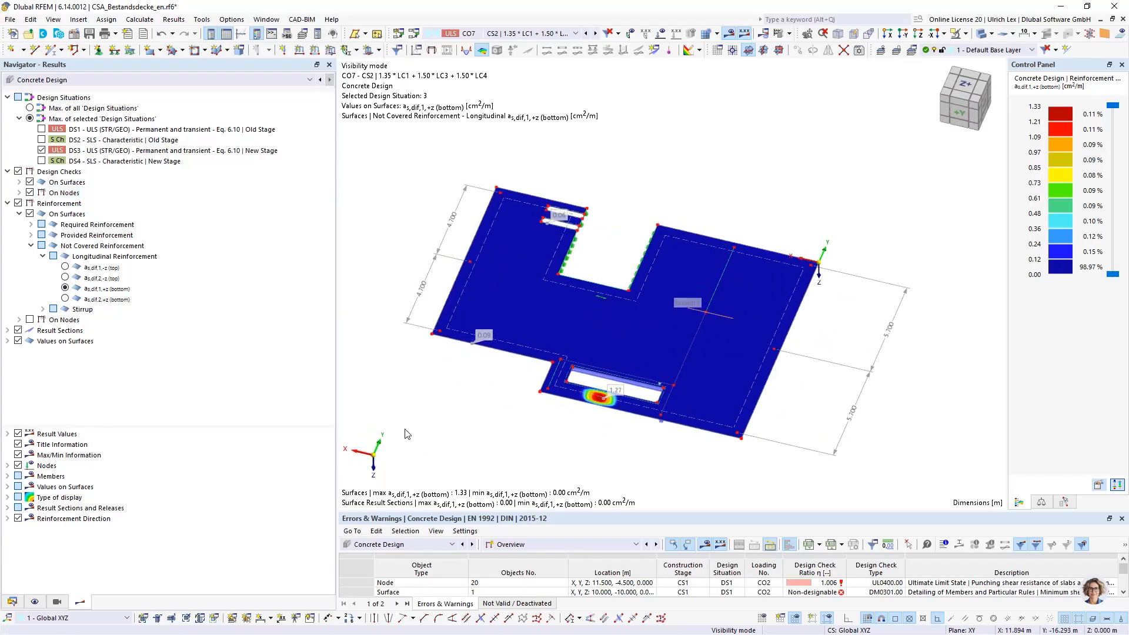
Step: Switch to the Static Analysis results for CO7 and turn on the display of the member results
{"action": "left_click", "coordinate": [66, 80]}
{"action": "left_click", "coordinate": [56, 92]}
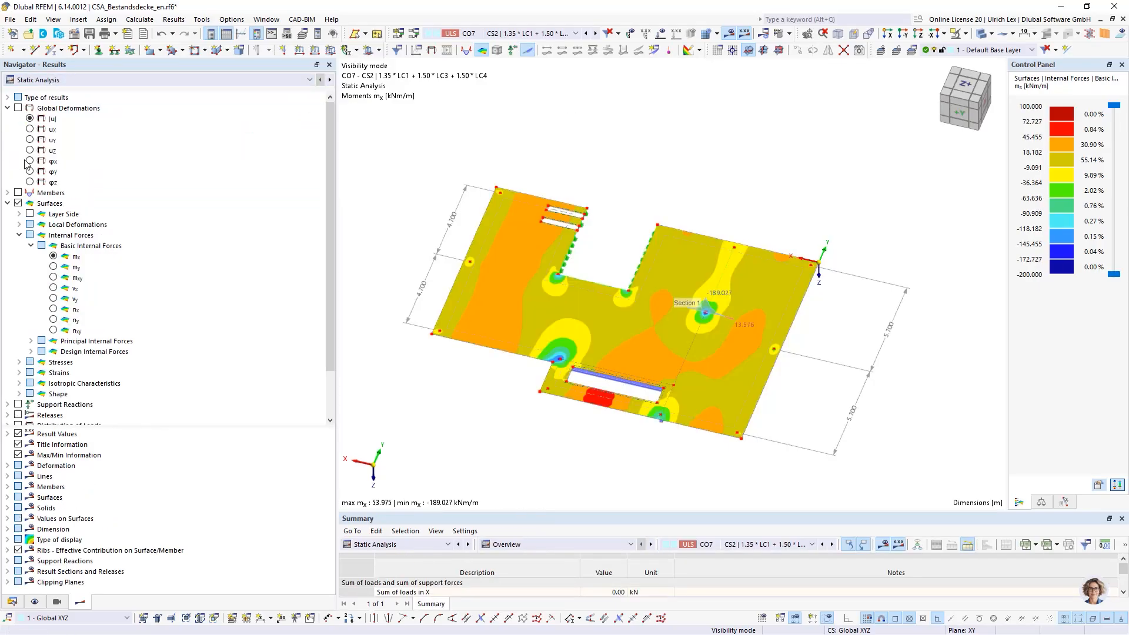
{"action": "left_click", "coordinate": [18, 193]}
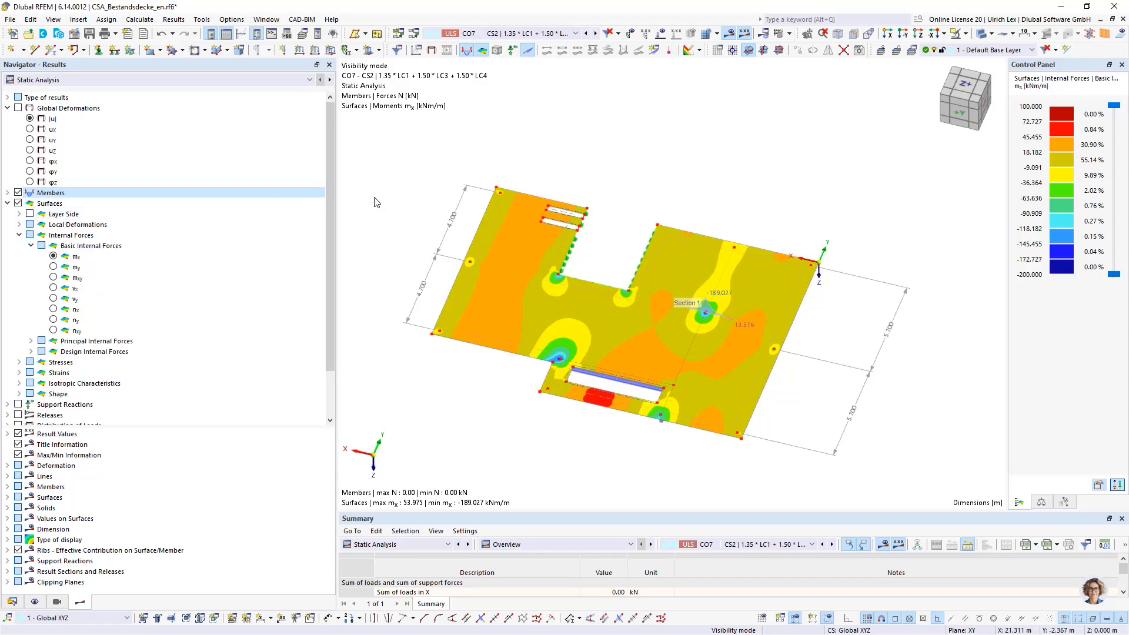
{"action": "left_click", "coordinate": [8, 108]}
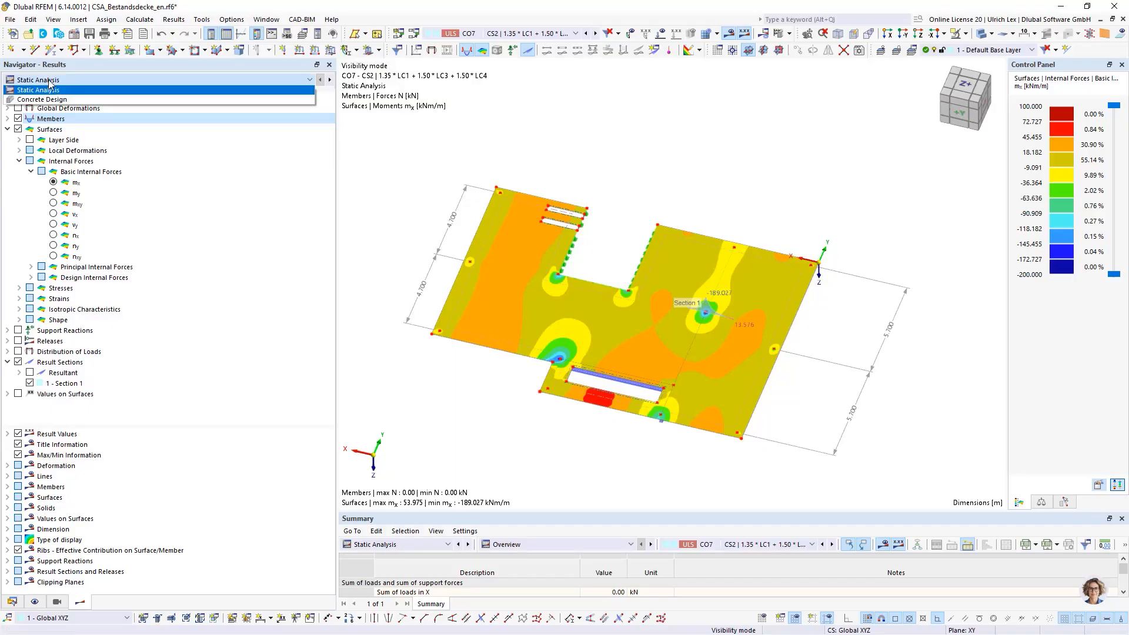
Step: Add the four CFK rebar members 4-7 at the slab edge to construction stage CS2, accepting deletion of the existing results
{"action": "left_click", "coordinate": [12, 602]}
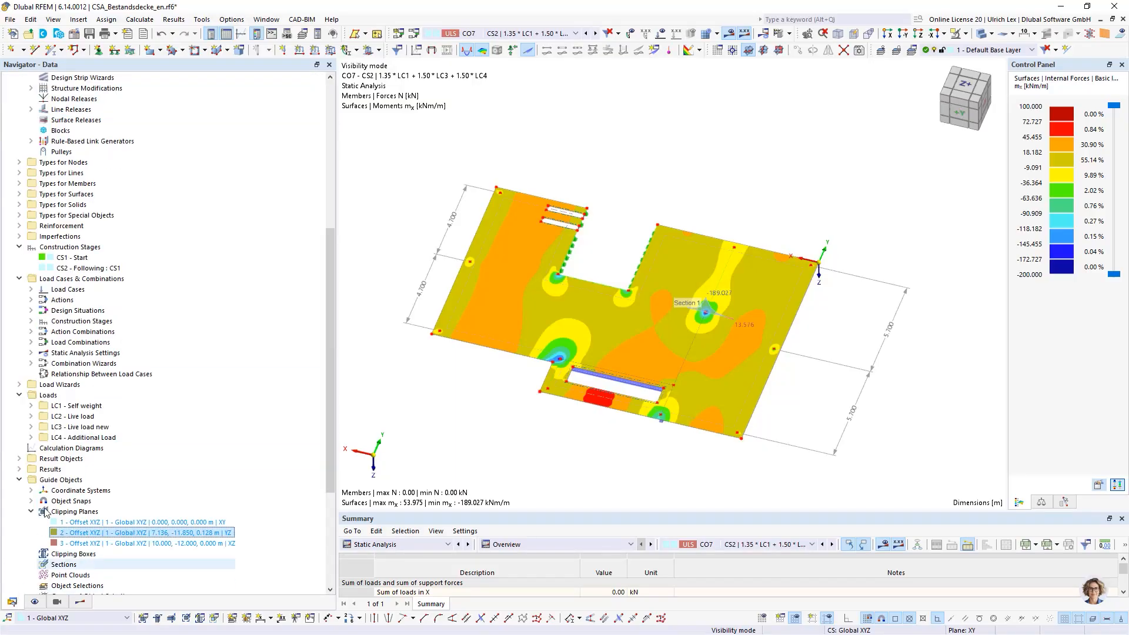
{"action": "scroll", "coordinate": [133, 385], "scroll_direction": "up", "scroll_amount": 4}
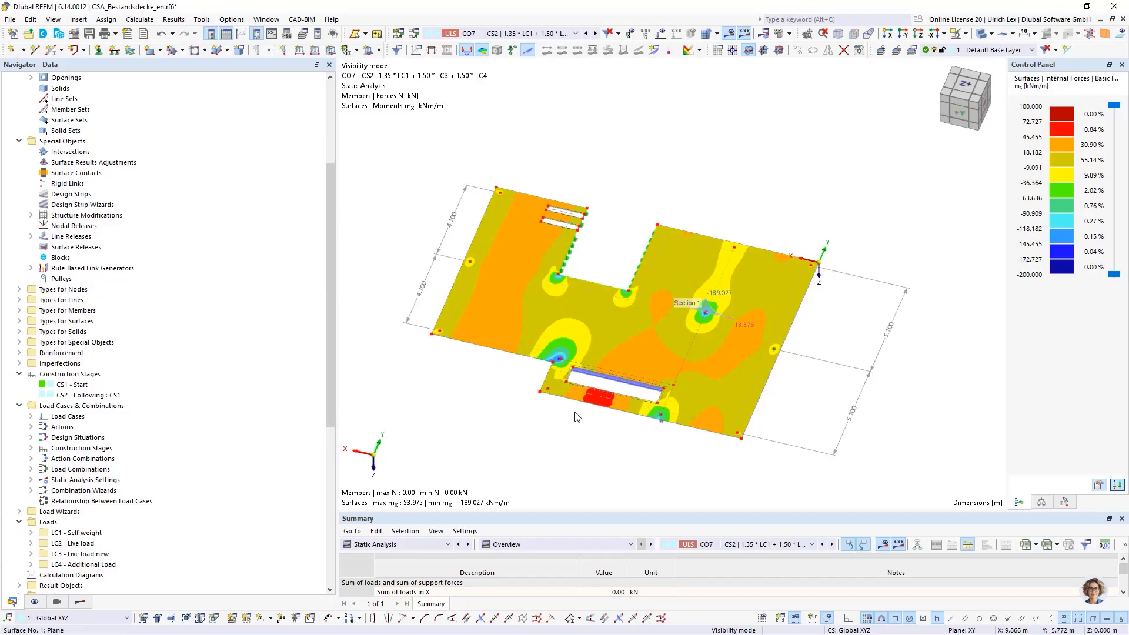
{"action": "scroll", "coordinate": [618, 424], "scroll_direction": "up", "scroll_amount": 1}
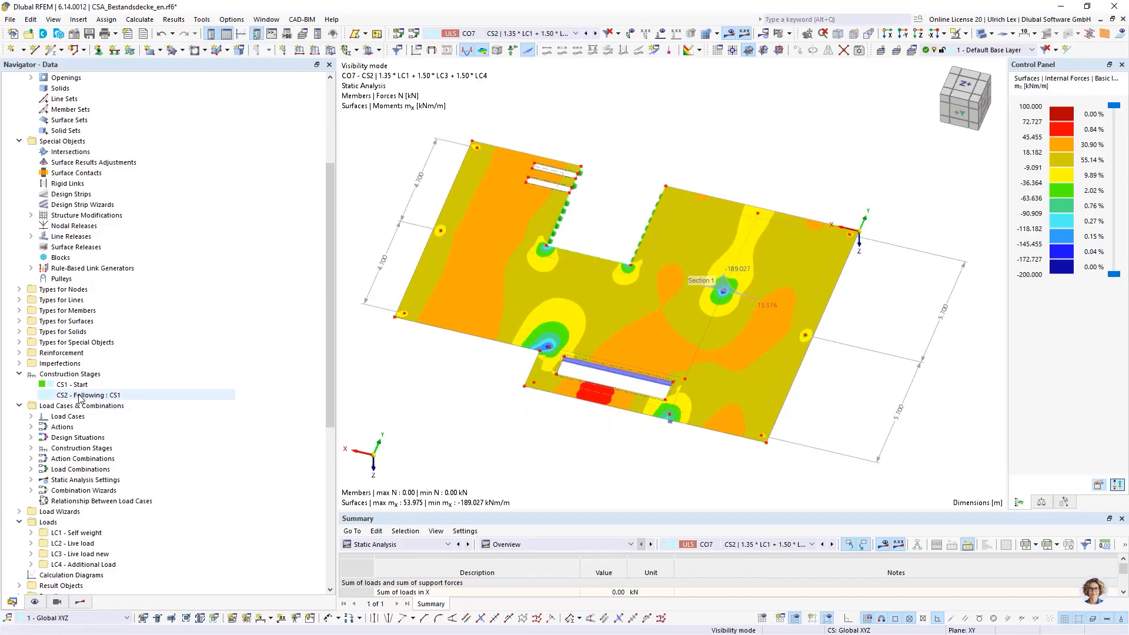
{"action": "double_click", "coordinate": [67, 395]}
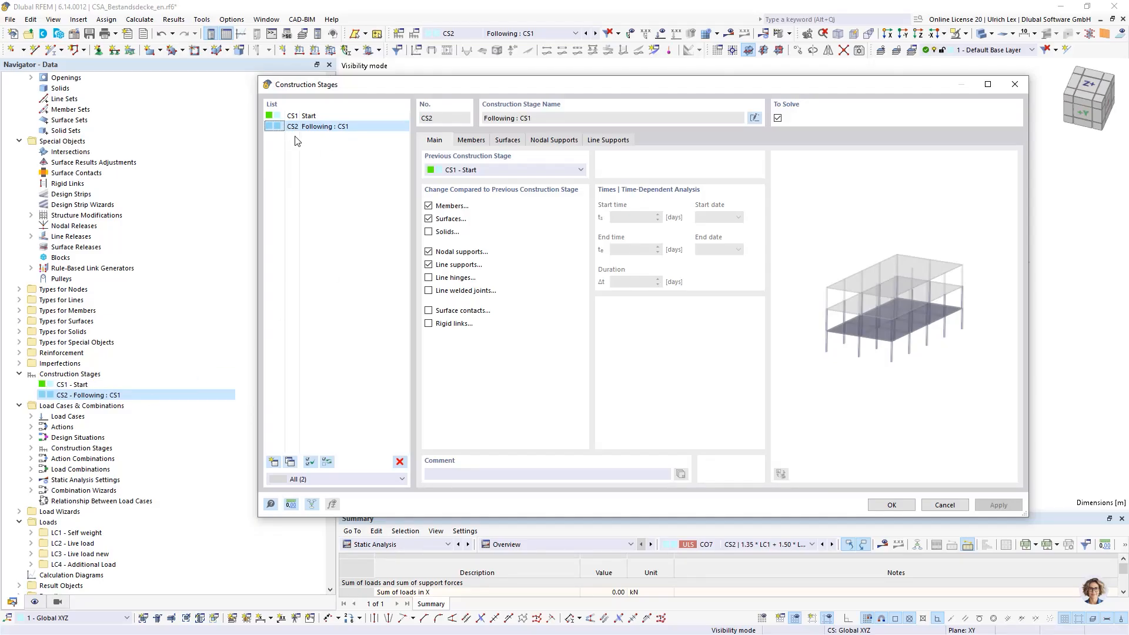
{"action": "left_click", "coordinate": [473, 140]}
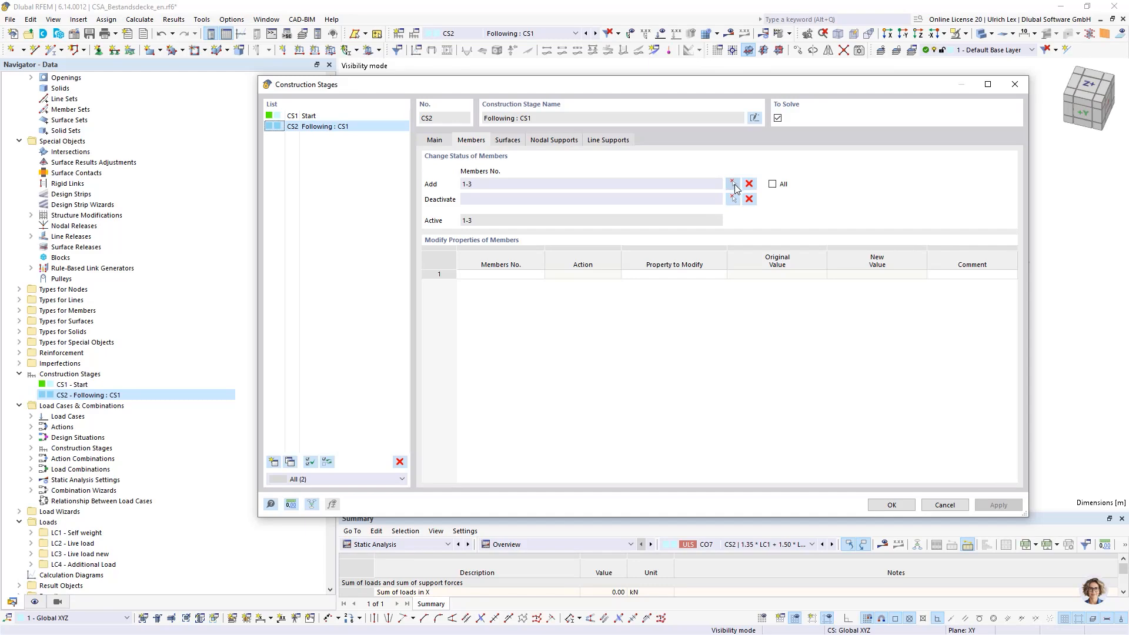
{"action": "scroll", "coordinate": [649, 404], "scroll_direction": "up", "scroll_amount": 5}
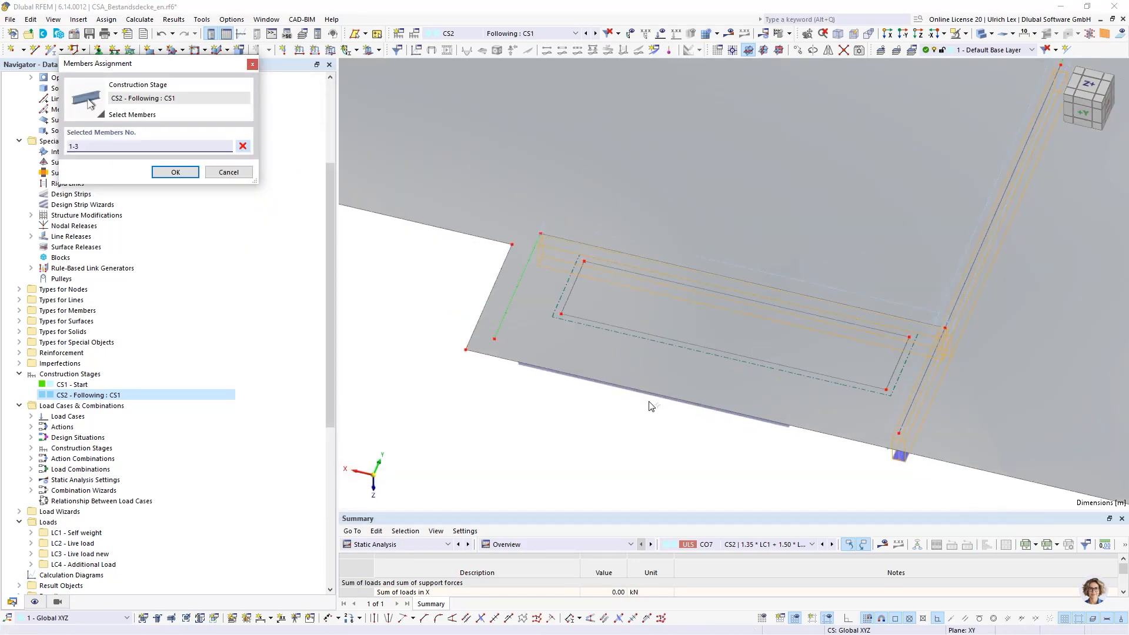
{"action": "left_click", "coordinate": [981, 34]}
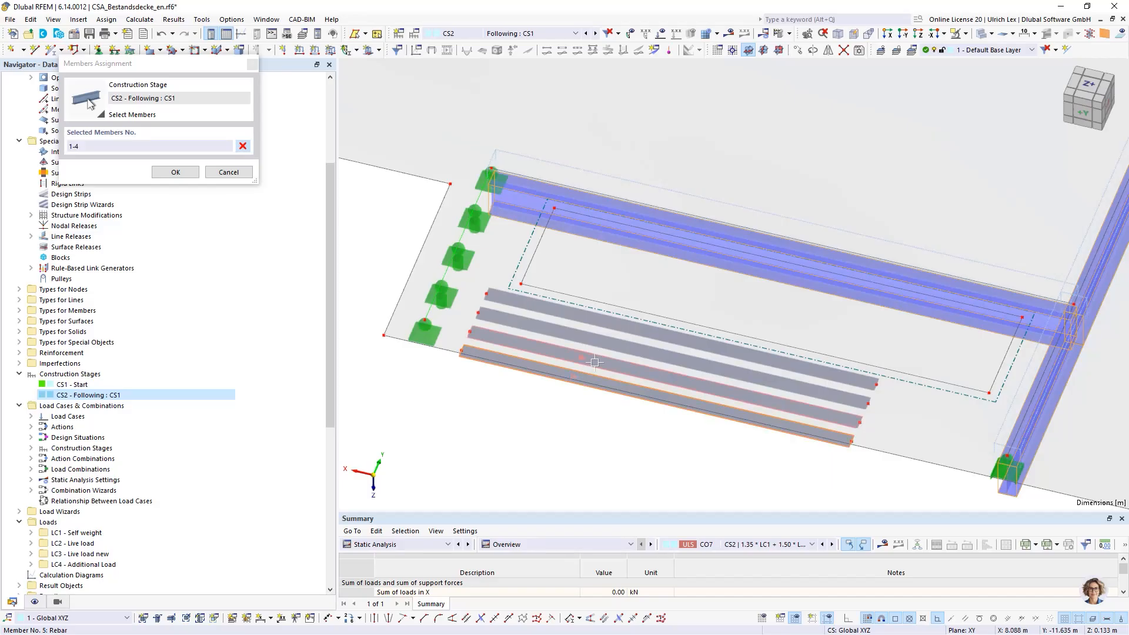
{"action": "left_click", "coordinate": [634, 331]}
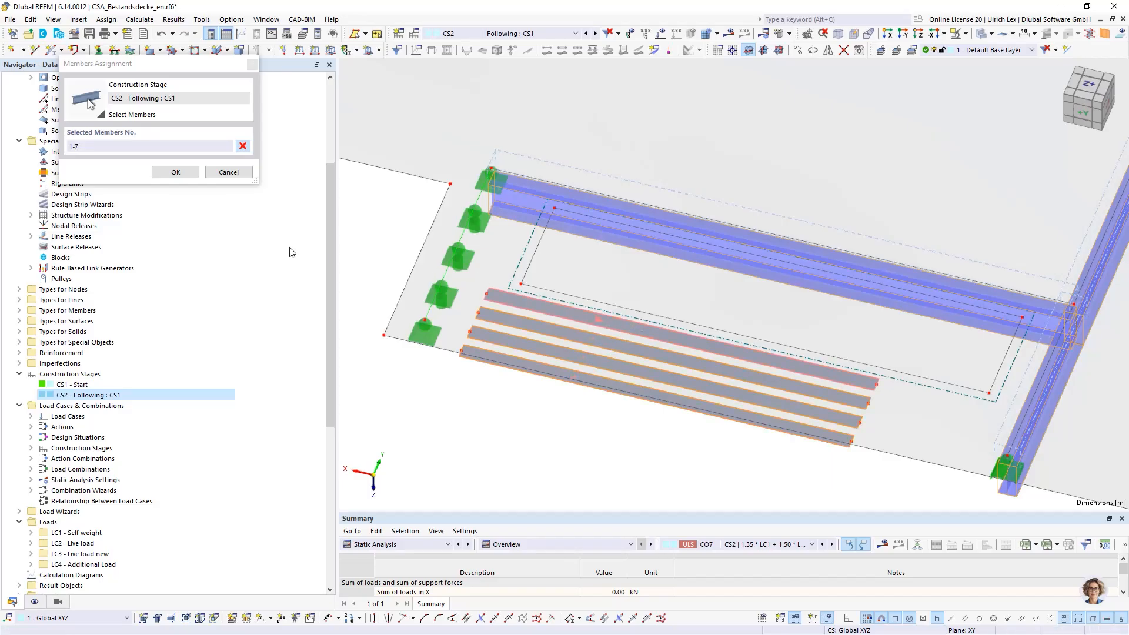
{"action": "left_click", "coordinate": [176, 173]}
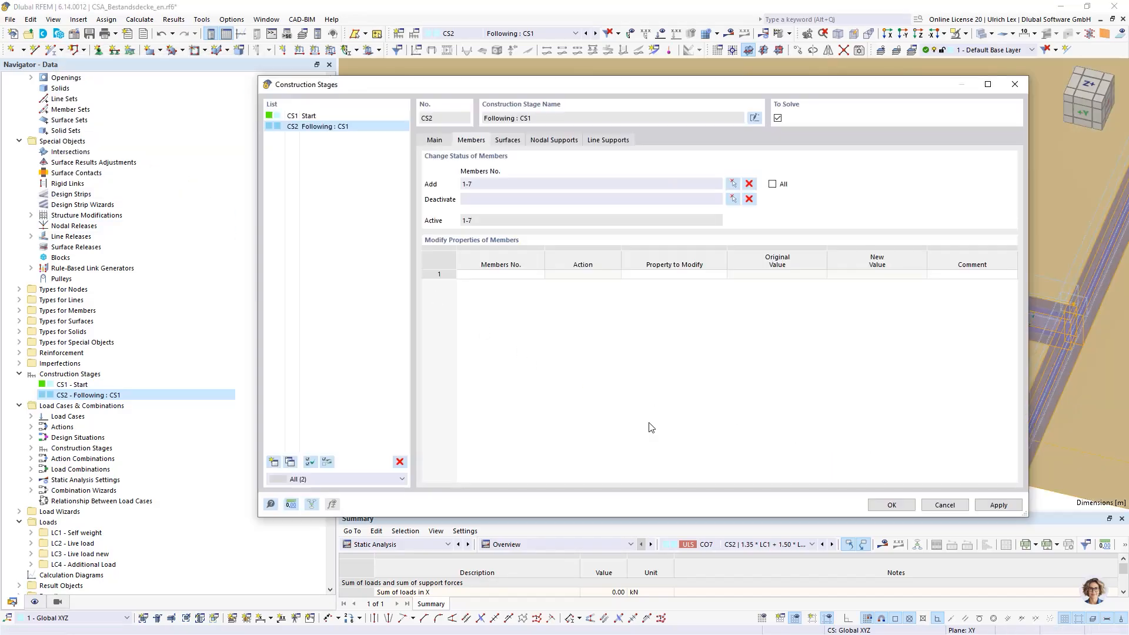
{"action": "left_click", "coordinate": [890, 504]}
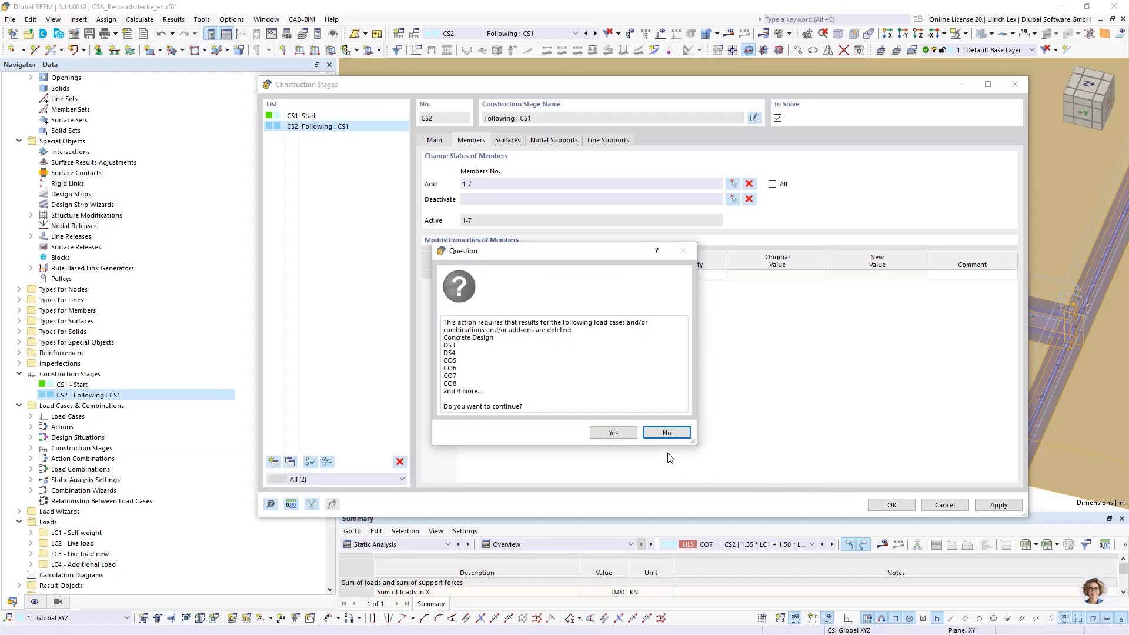
{"action": "left_click", "coordinate": [613, 432]}
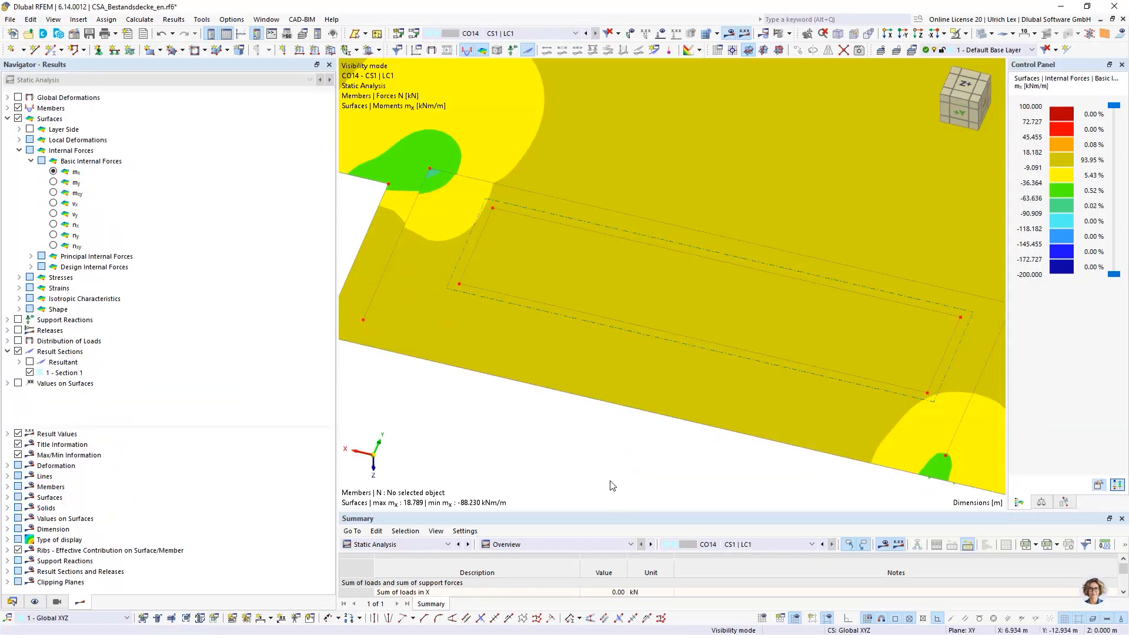
Step: Rerun the Concrete Design calculation with the rebar members active in construction stage CS2
{"action": "scroll", "coordinate": [506, 330], "scroll_direction": "down", "scroll_amount": 3}
{"action": "scroll", "coordinate": [612, 319], "scroll_direction": "down", "scroll_amount": 3}
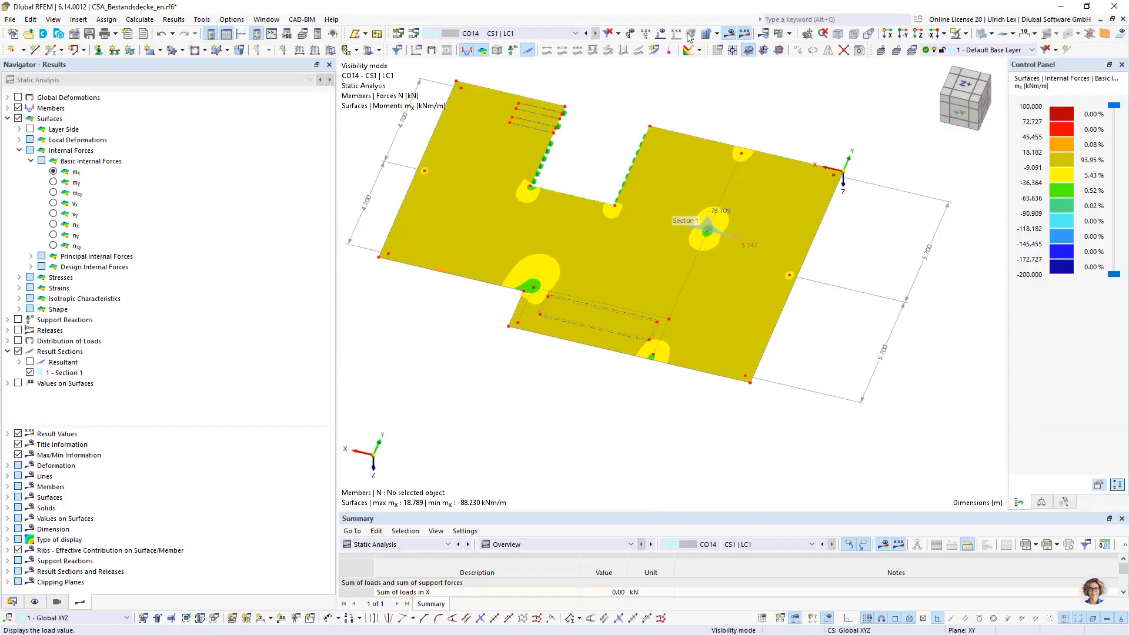
{"action": "left_click", "coordinate": [789, 33]}
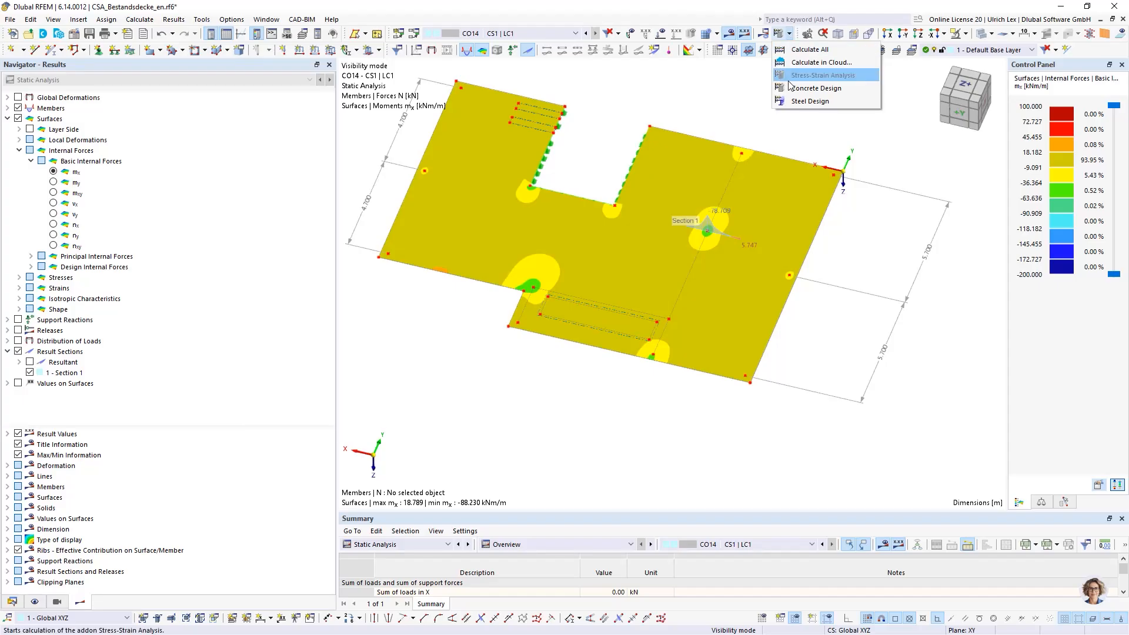
{"action": "left_click", "coordinate": [819, 91]}
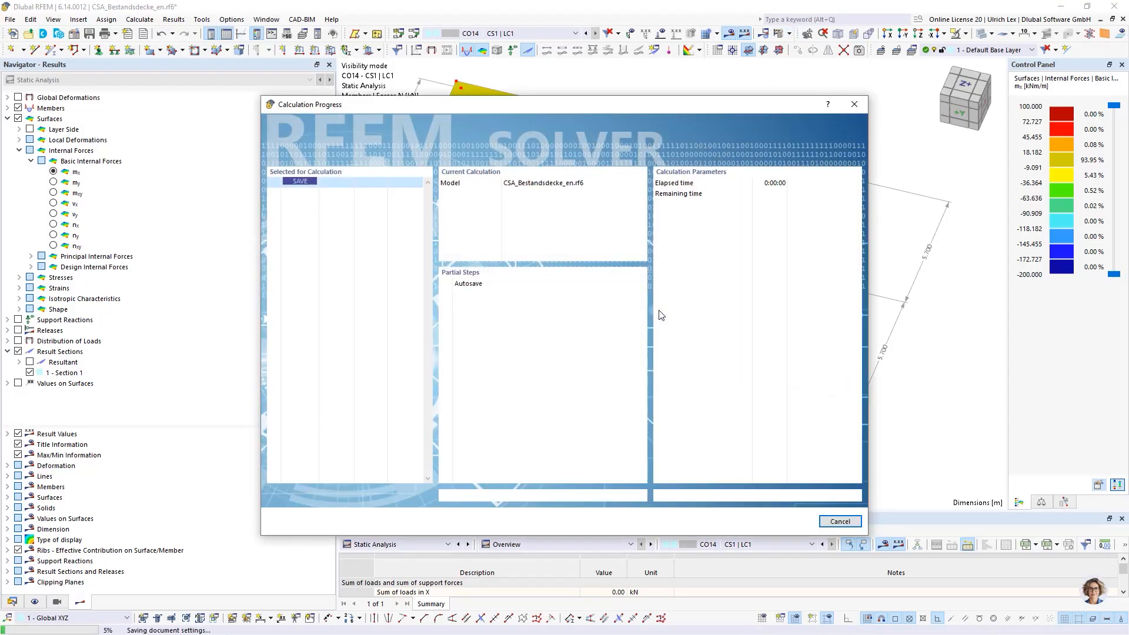
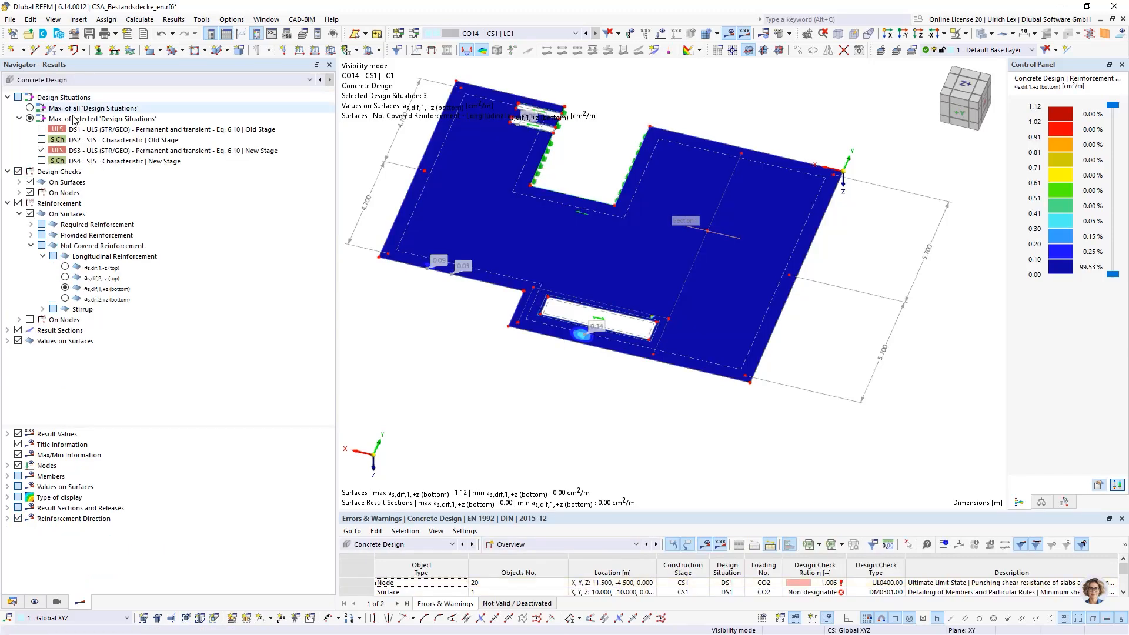
Step: Examine the not covered bottom reinforcement in direction 1 along the strengthened slab strip beside the new opening
{"action": "middle_click_drag", "start_coordinate": [555, 404], "coordinate": [641, 371], "text": "ctrl"}
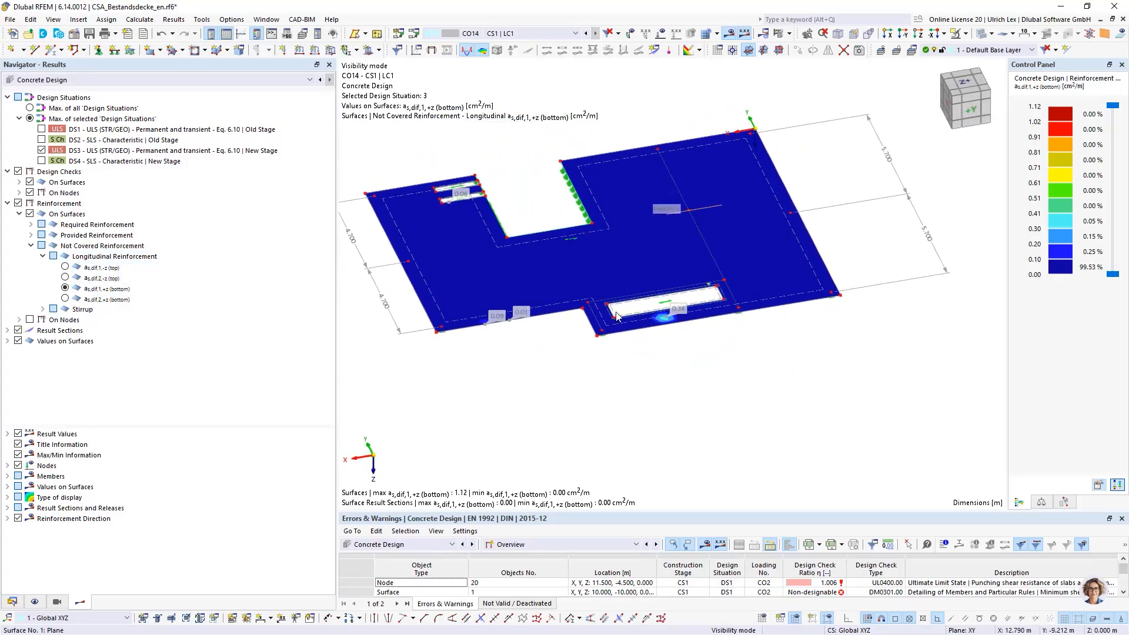
{"action": "scroll", "coordinate": [847, 337], "scroll_direction": "up", "scroll_amount": 4}
{"action": "scroll", "coordinate": [847, 337], "scroll_direction": "down", "scroll_amount": 3}
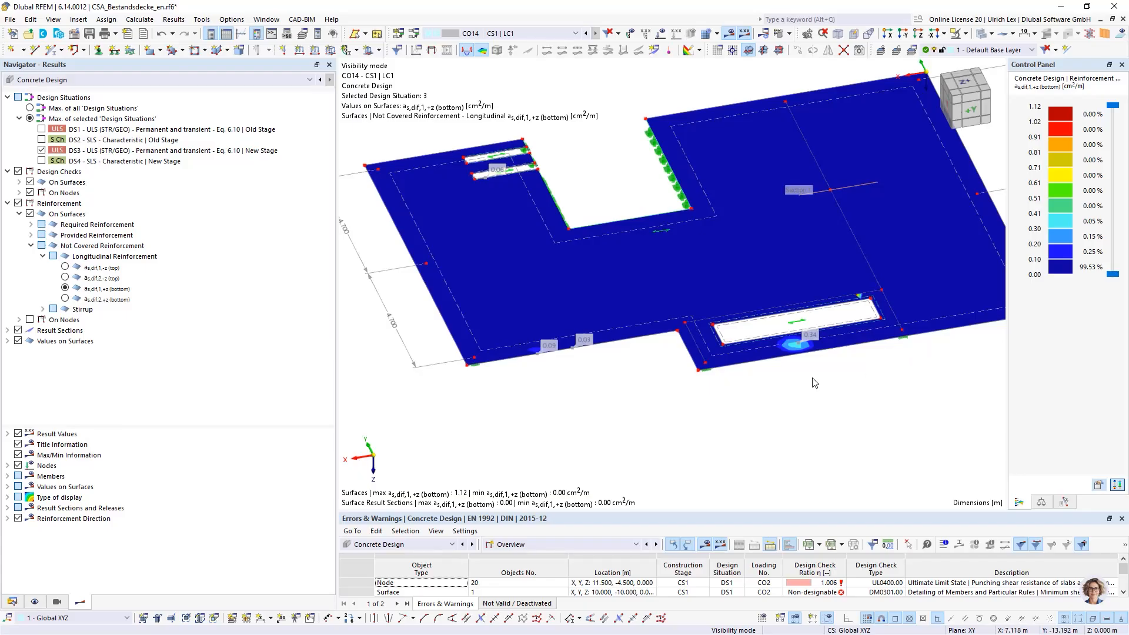
{"action": "scroll", "coordinate": [817, 353], "scroll_direction": "up", "scroll_amount": 3}
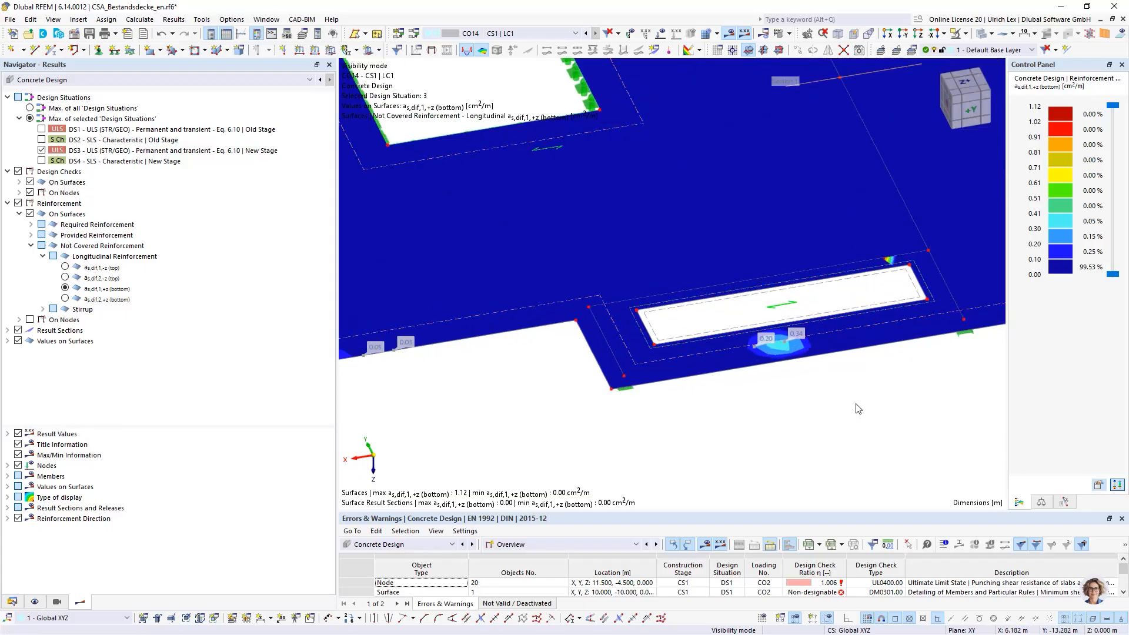
{"action": "scroll", "coordinate": [841, 412], "scroll_direction": "down", "scroll_amount": 2}
{"action": "middle_click_drag", "start_coordinate": [838, 413], "coordinate": [822, 413], "text": "ctrl"}
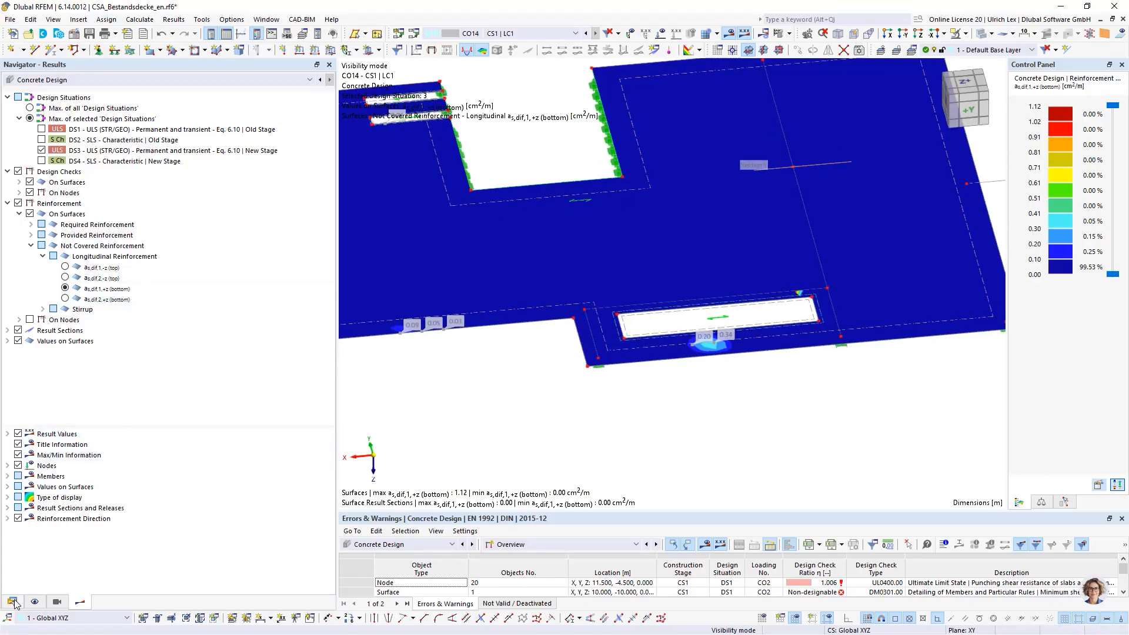
Step: Show the Static Analysis member internal forces N for load combination CO7 of construction stage CS2
{"action": "left_click", "coordinate": [81, 81]}
{"action": "left_click", "coordinate": [65, 90]}
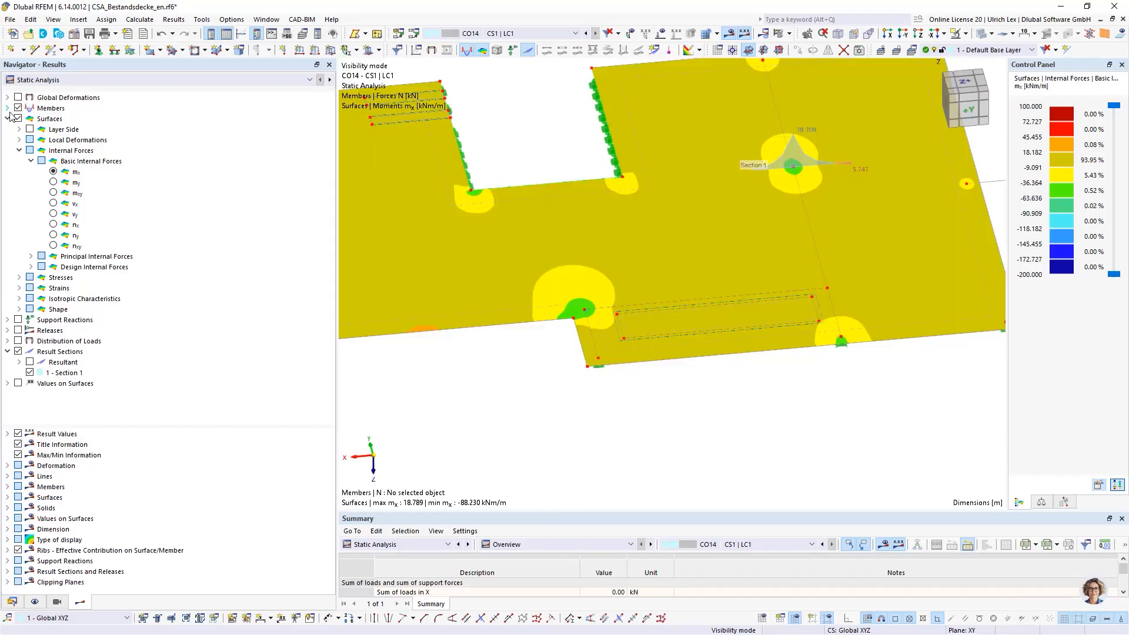
{"action": "left_click", "coordinate": [7, 119]}
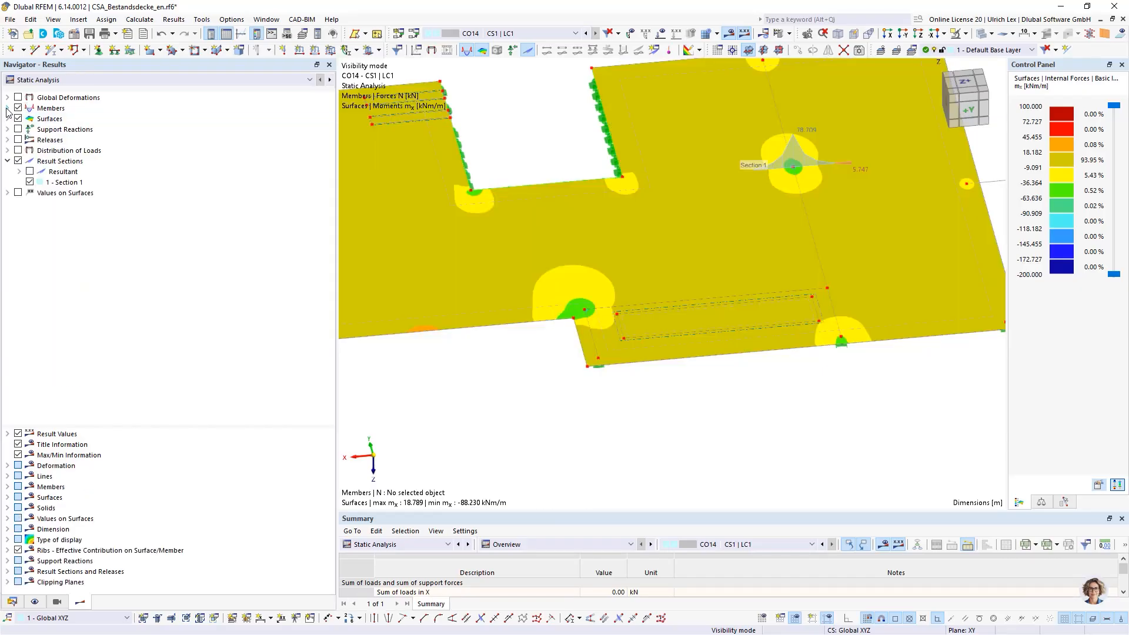
{"action": "left_click", "coordinate": [7, 108]}
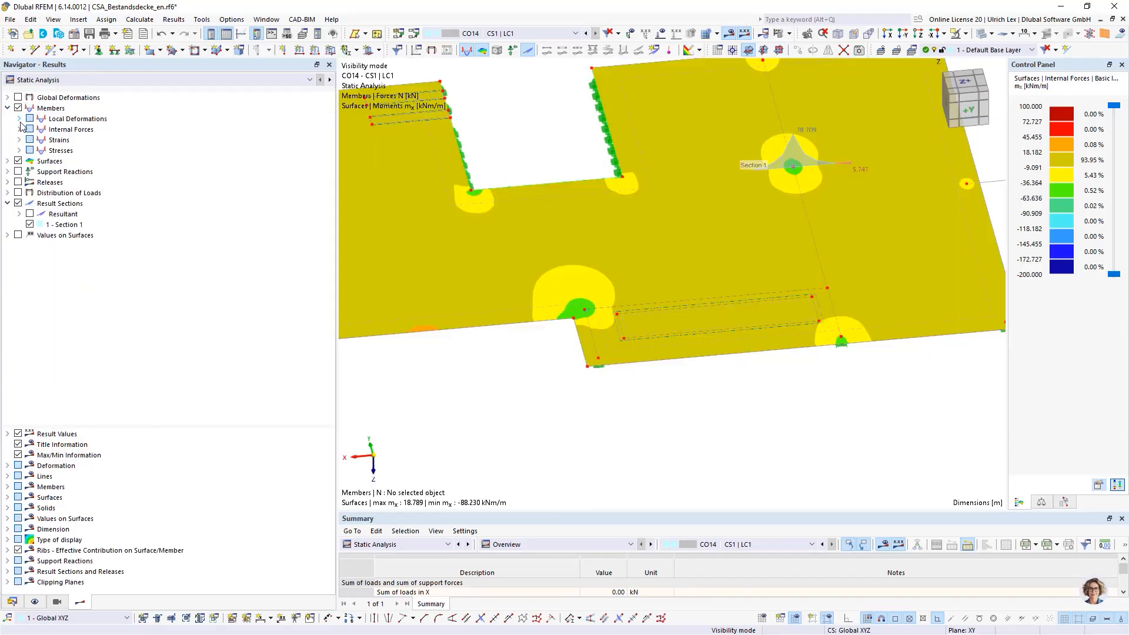
{"action": "left_click", "coordinate": [19, 129]}
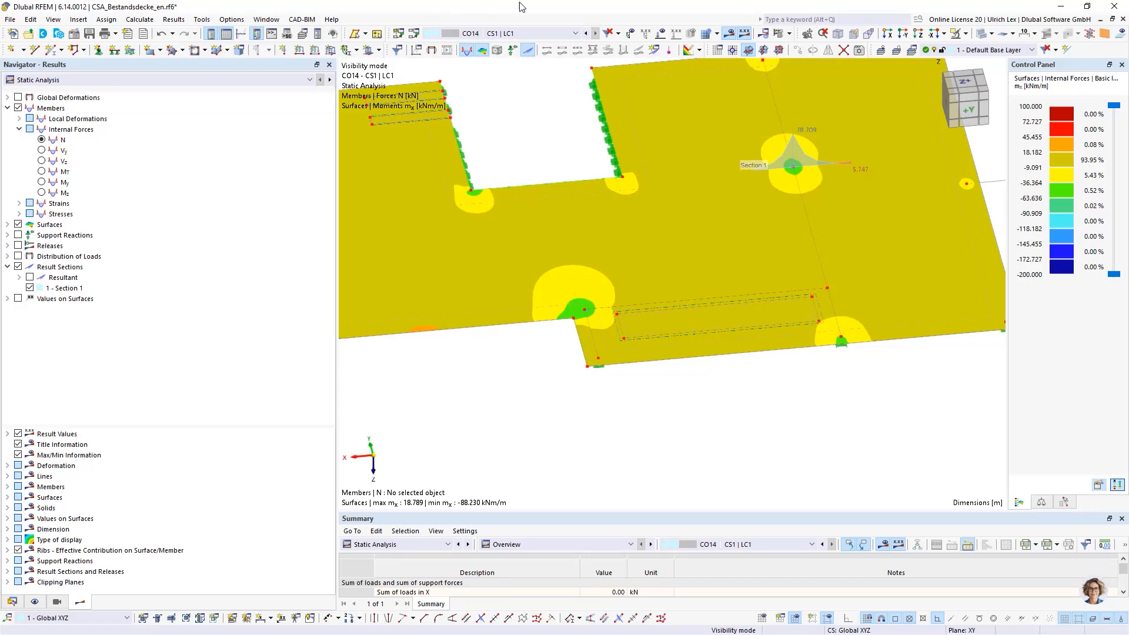
{"action": "left_click", "coordinate": [518, 34]}
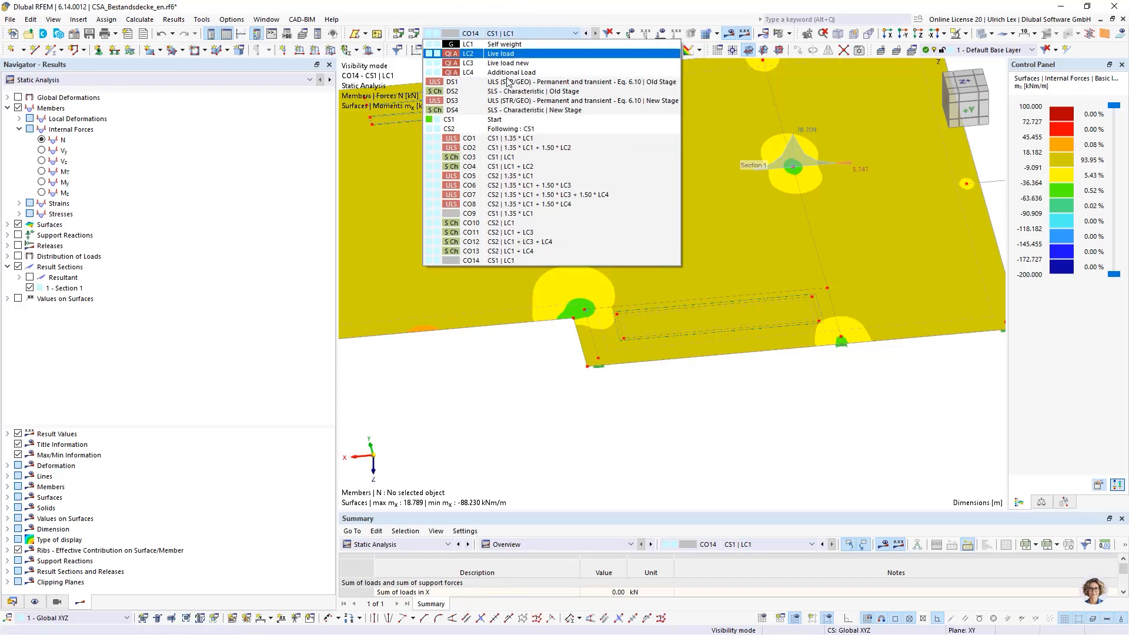
{"action": "left_click", "coordinate": [597, 195]}
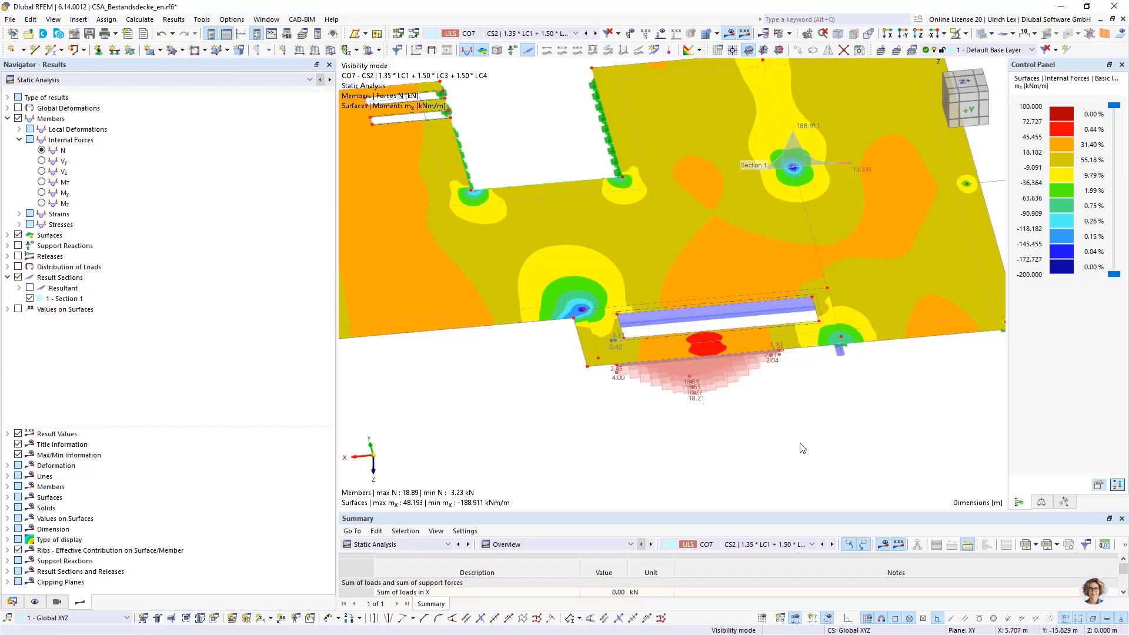
Step: Inspect the axial force diagrams of the CFK rebar members along the slab edge from an oblique view
{"action": "middle_click_drag", "start_coordinate": [842, 448], "coordinate": [736, 418], "text": "ctrl"}
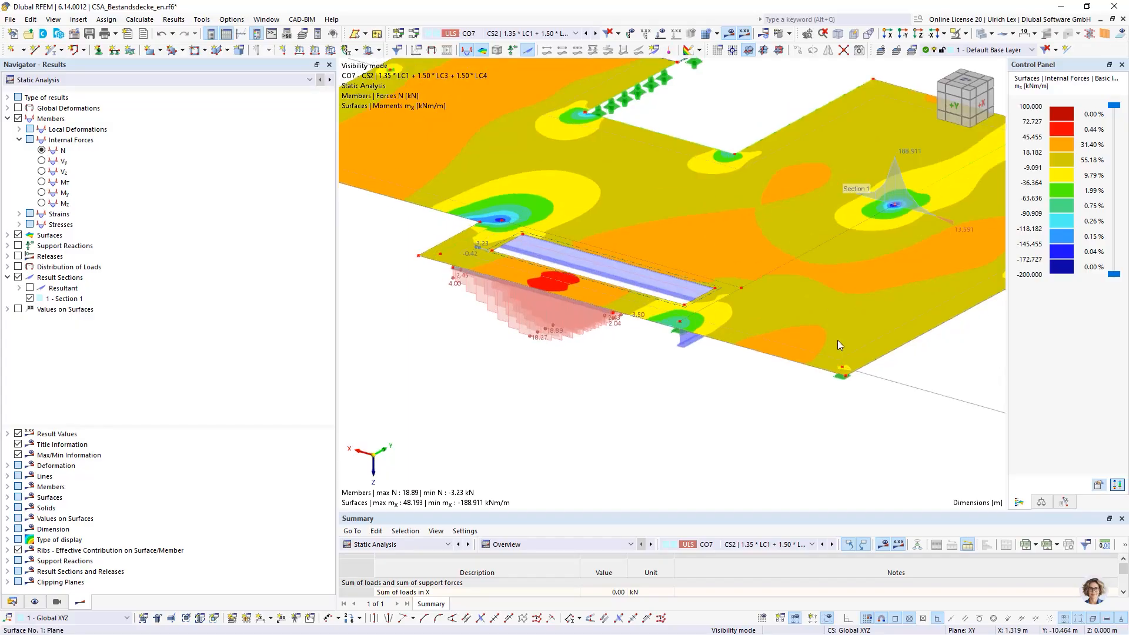
{"action": "scroll", "coordinate": [524, 245], "scroll_direction": "up", "scroll_amount": 3}
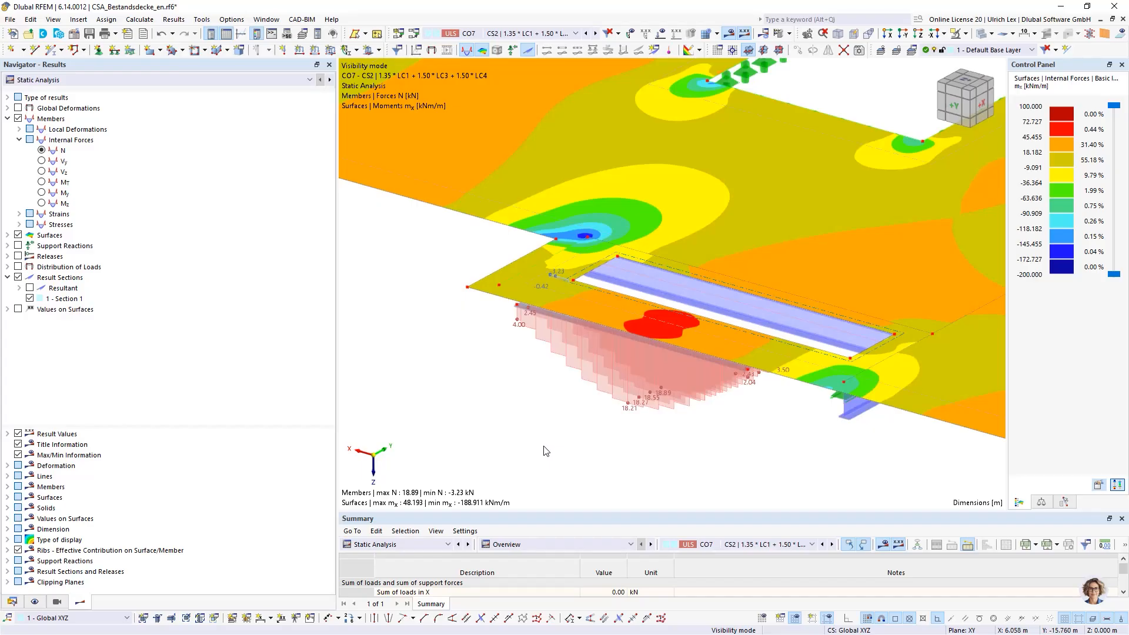
{"action": "scroll", "coordinate": [586, 330], "scroll_direction": "up", "scroll_amount": 5}
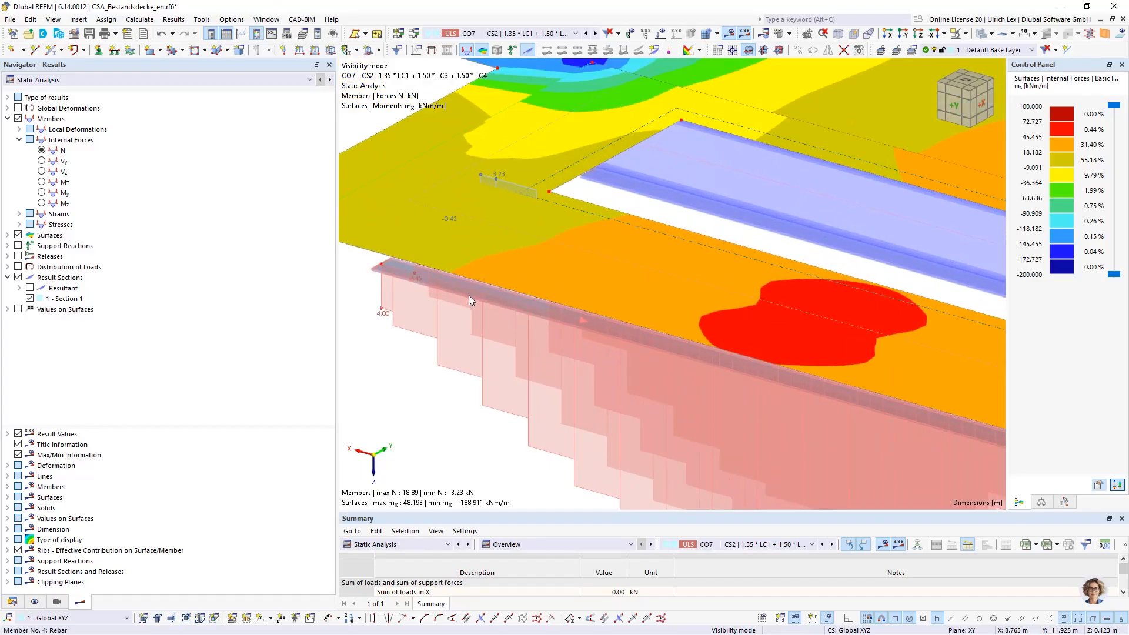
{"action": "mouse_move", "coordinate": [467, 295]}
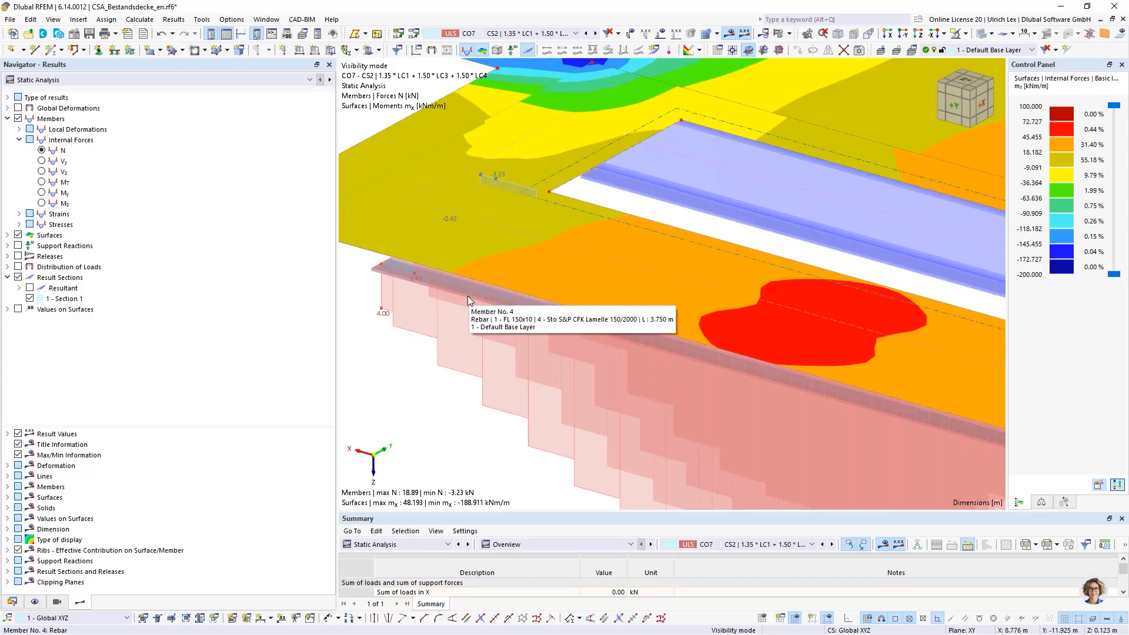
{"action": "scroll", "coordinate": [414, 382], "scroll_direction": "down", "scroll_amount": 2}
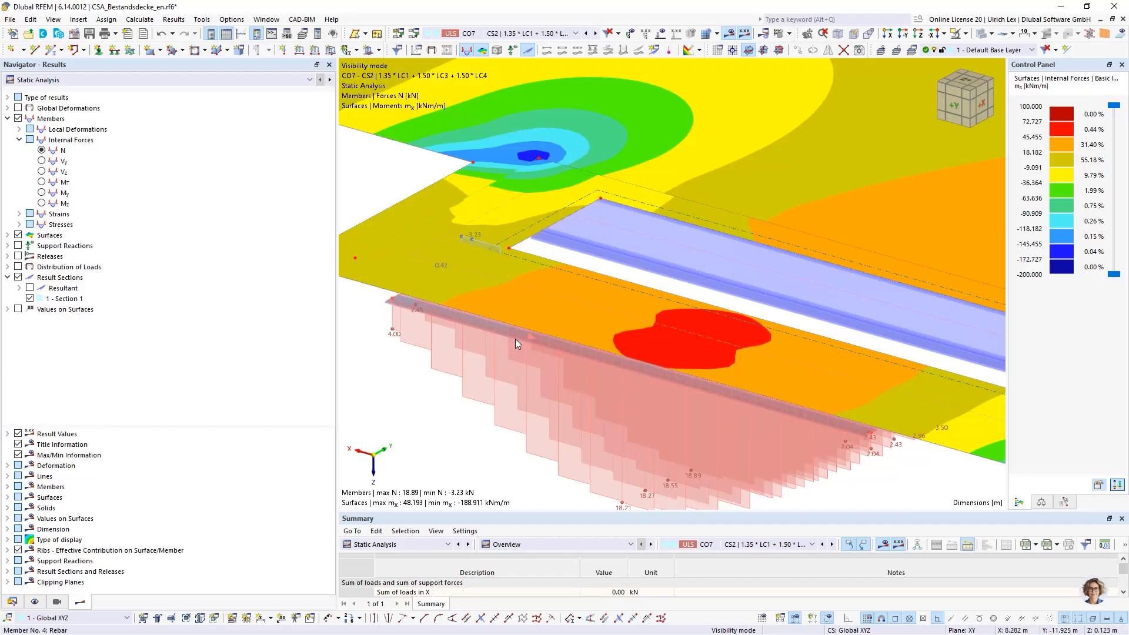
Step: Assign the stress-strain analysis configuration 1 - Default to the CFK rebar member No. 4 on the slab edge
{"action": "mouse_move", "coordinate": [508, 335]}
{"action": "double_click", "coordinate": [438, 373]}
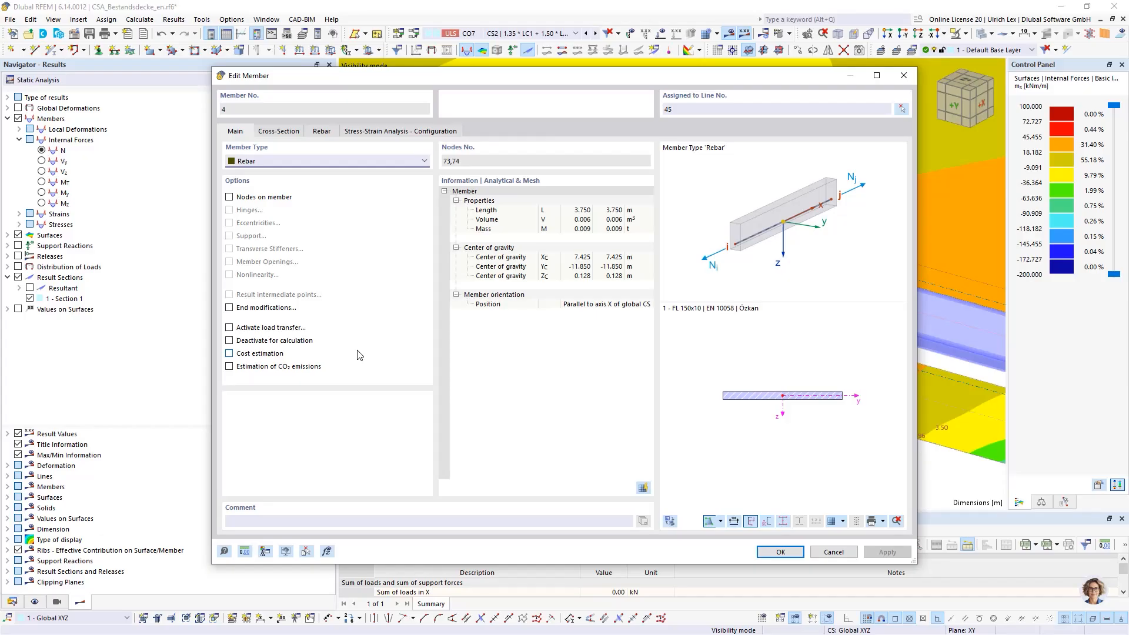
{"action": "left_click", "coordinate": [404, 131]}
{"action": "left_click", "coordinate": [290, 176]}
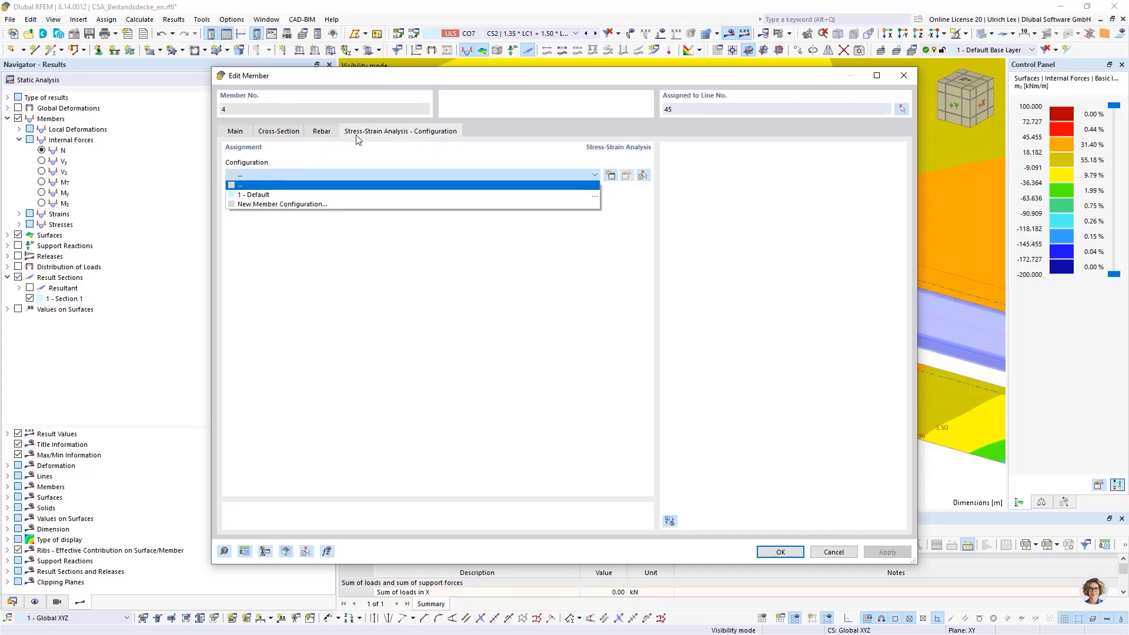
{"action": "left_click", "coordinate": [315, 195]}
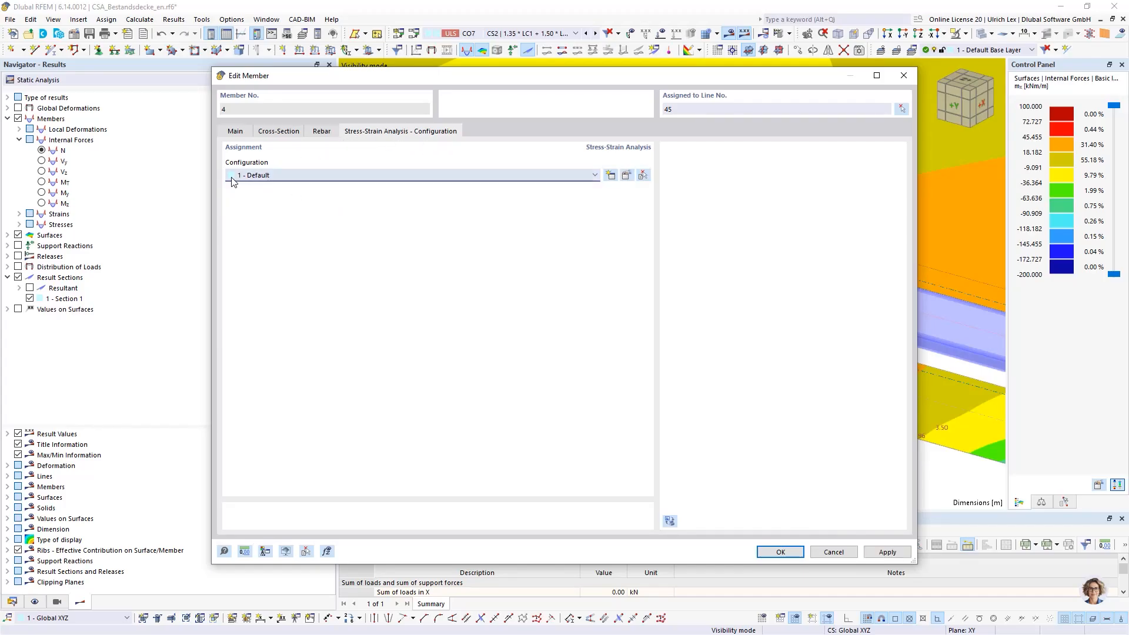
Step: Review the stresses to calculate and their limit stresses in the Default member configuration, and accept the rebar member's settings
{"action": "left_click", "coordinate": [629, 176]}
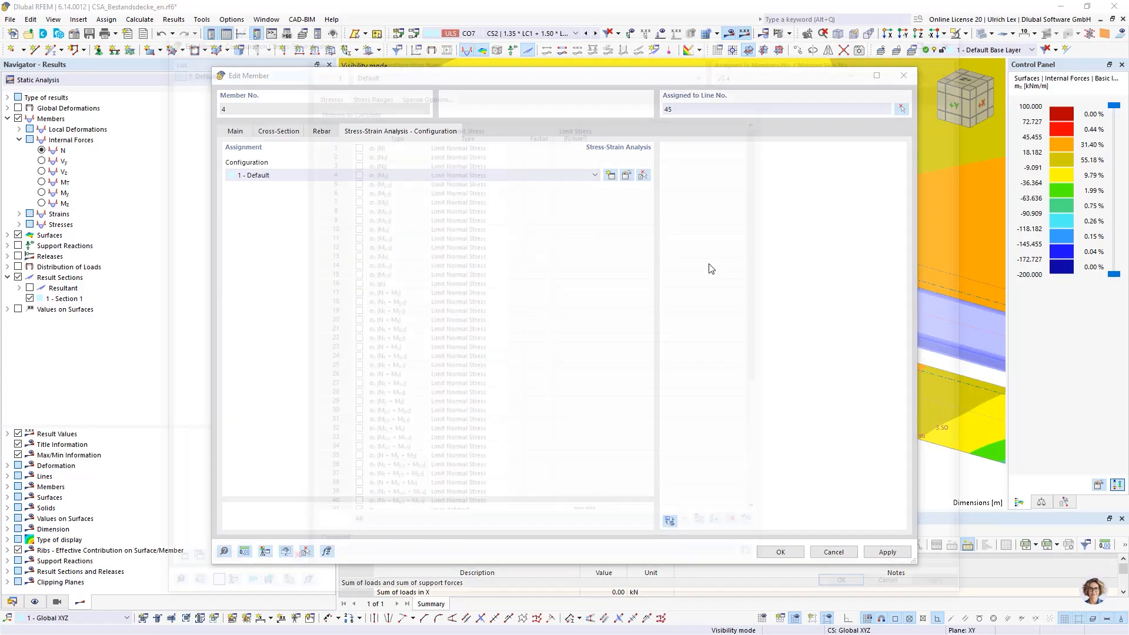
{"action": "scroll", "coordinate": [529, 282], "scroll_direction": "down", "scroll_amount": 6}
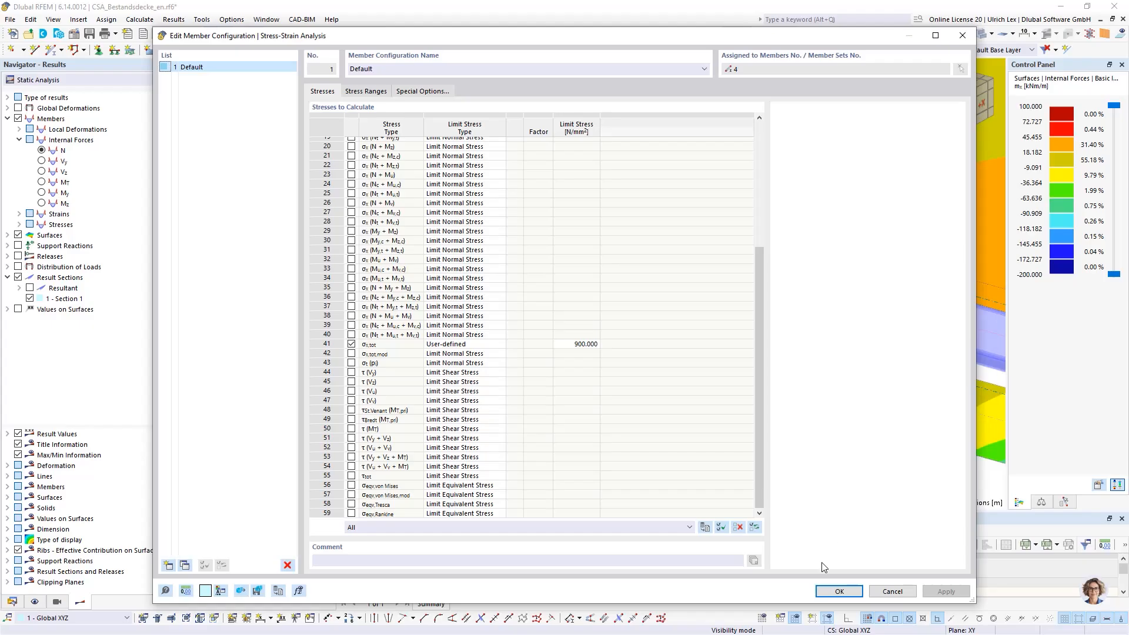
{"action": "left_click", "coordinate": [838, 593]}
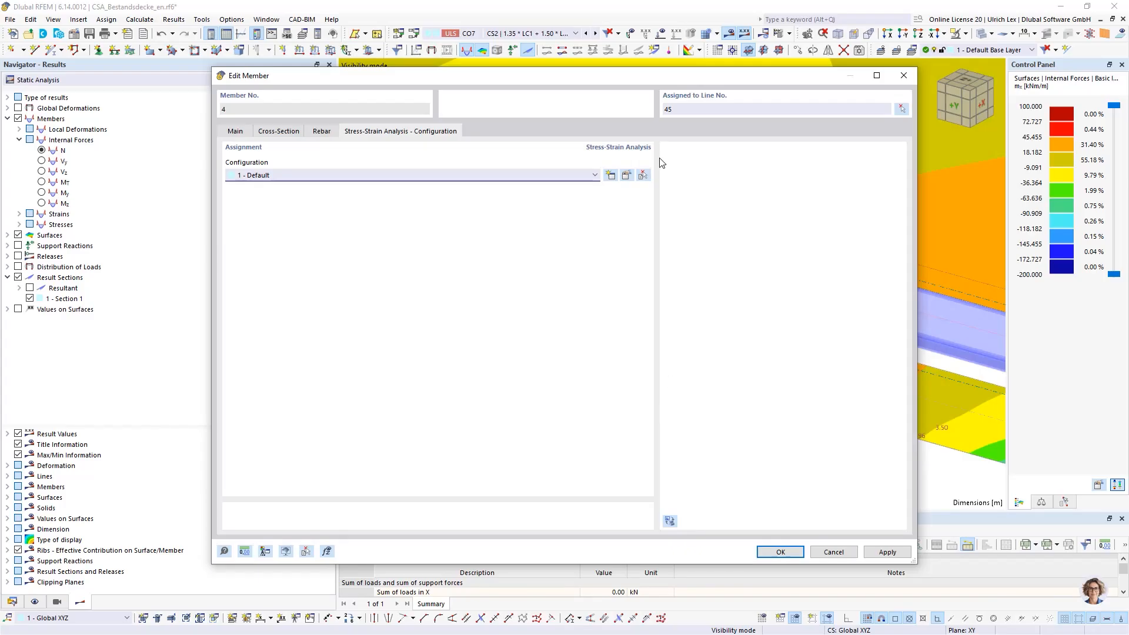
{"action": "left_click_drag", "start_coordinate": [635, 79], "coordinate": [647, 101]}
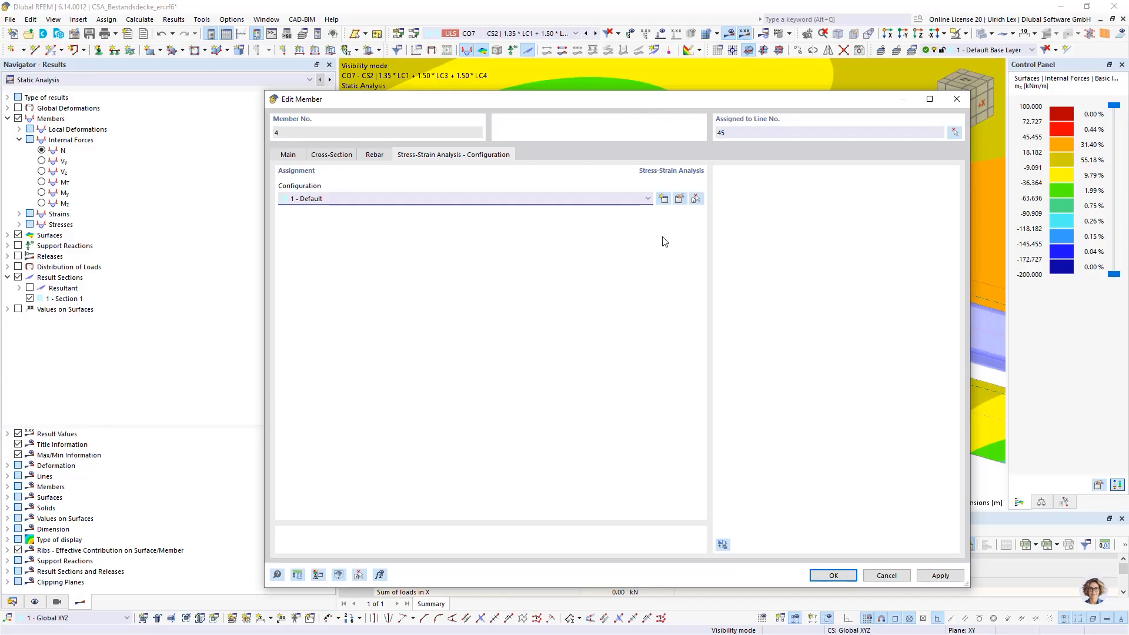
{"action": "left_click", "coordinate": [835, 576]}
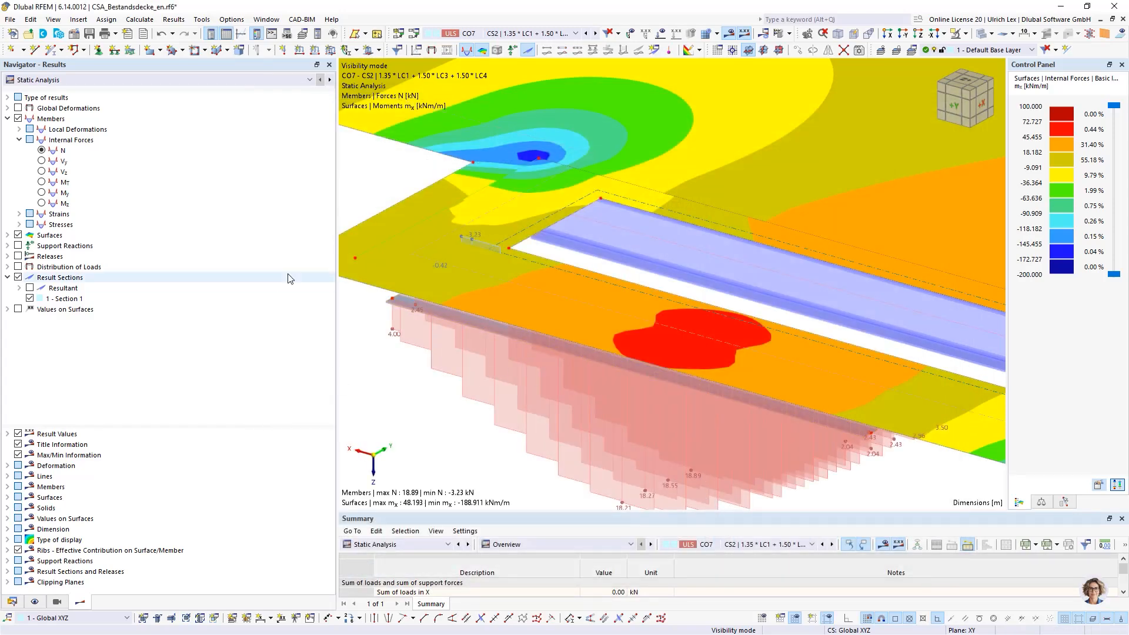
Step: Widen the model view and run the Steel Design calculation
{"action": "left_click_drag", "start_coordinate": [337, 304], "coordinate": [231, 316]}
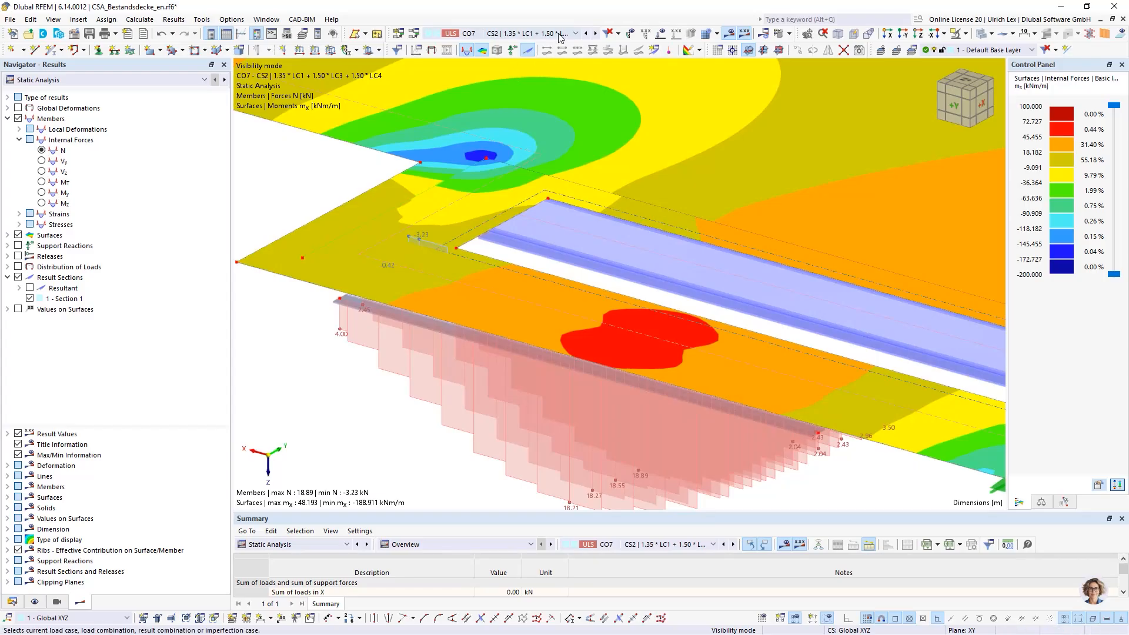
{"action": "left_click", "coordinate": [576, 33]}
{"action": "left_click", "coordinate": [576, 33]}
{"action": "left_click", "coordinate": [789, 34]}
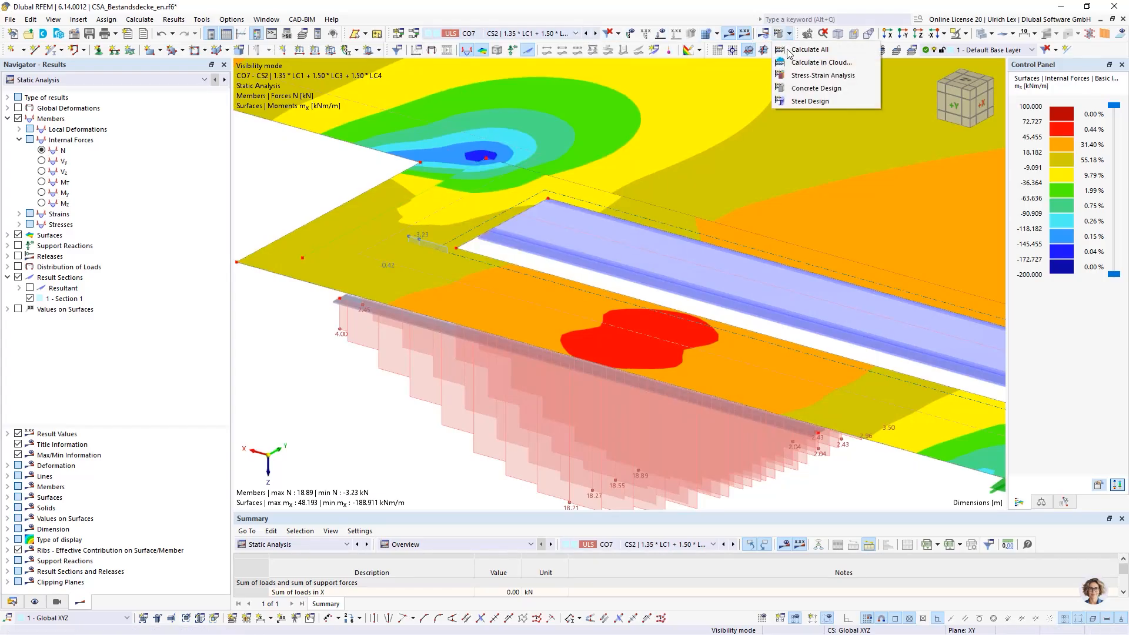
{"action": "left_click", "coordinate": [828, 101]}
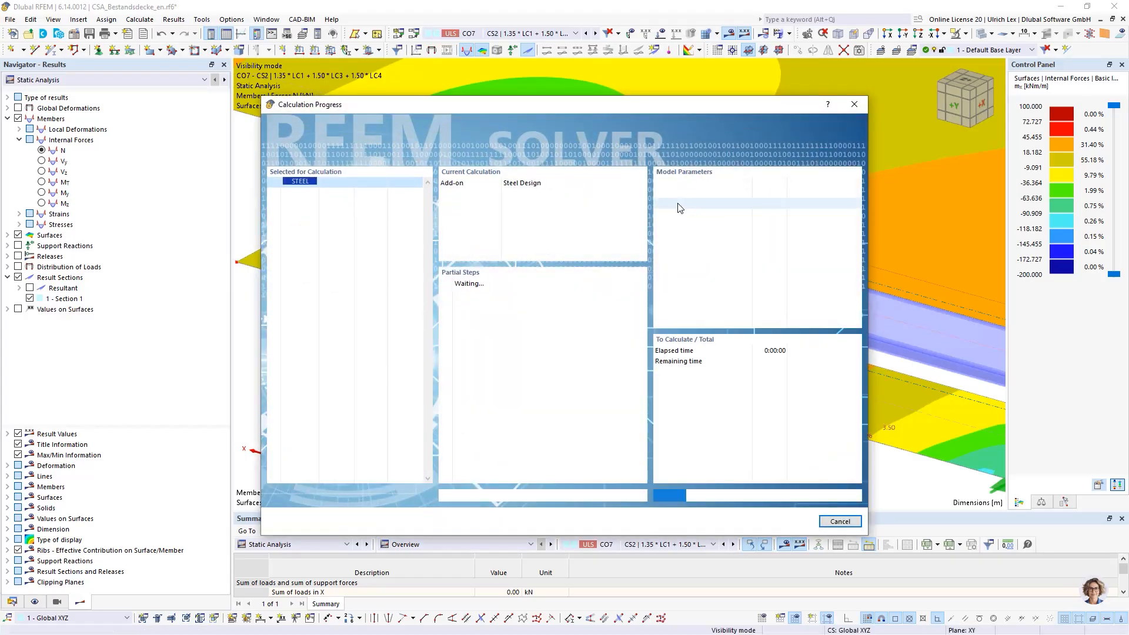
Step: Show the Steel Design results table of design ratios on members by construction stage in an enlarged table area
{"action": "scroll", "coordinate": [544, 316], "scroll_direction": "down", "scroll_amount": 4}
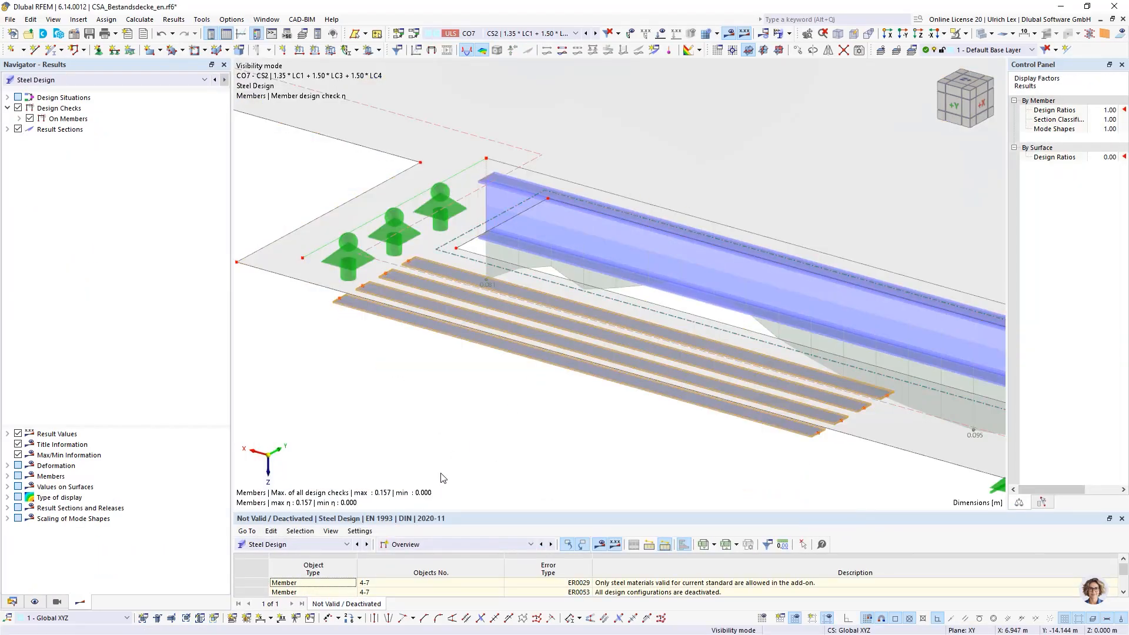
{"action": "left_click_drag", "start_coordinate": [451, 512], "coordinate": [466, 311]}
{"action": "left_click", "coordinate": [432, 340]}
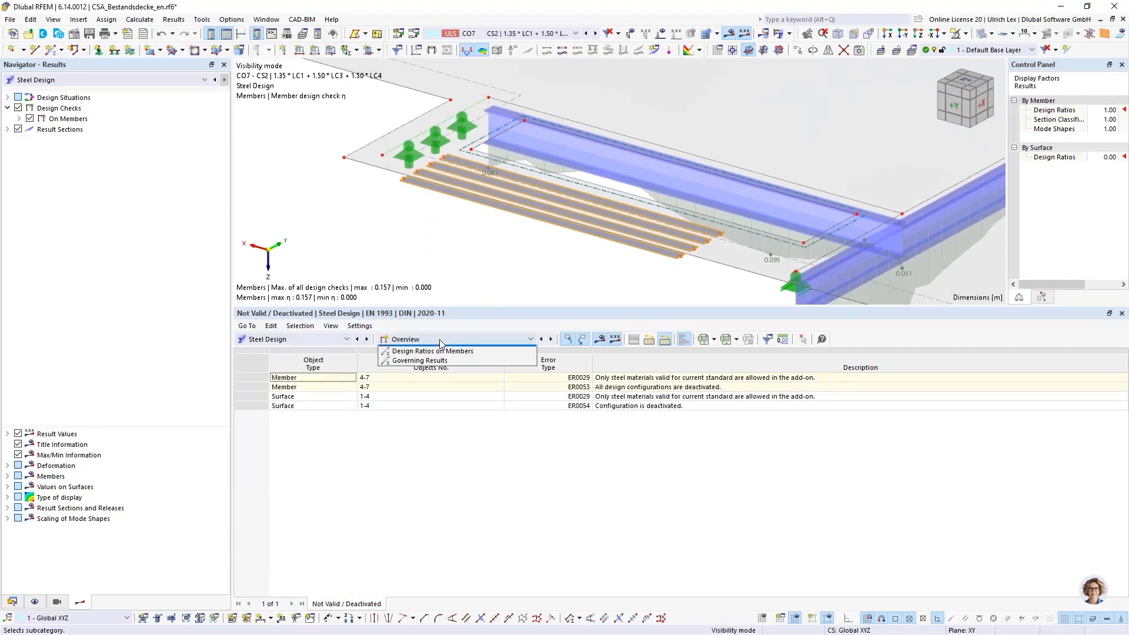
{"action": "left_click", "coordinate": [421, 369]}
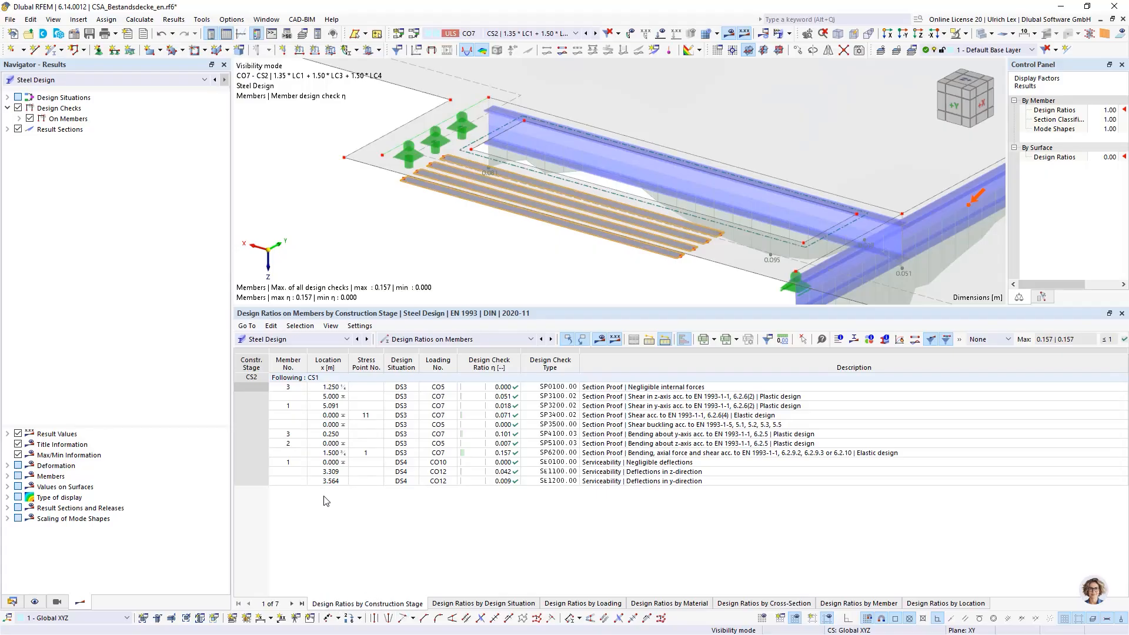
{"action": "left_click", "coordinate": [252, 378]}
Step: Show the Concrete Design table of required reinforcement on surfaces and compare construction stages CS1 and CS2
{"action": "left_click", "coordinate": [327, 340]}
{"action": "left_click", "coordinate": [327, 433]}
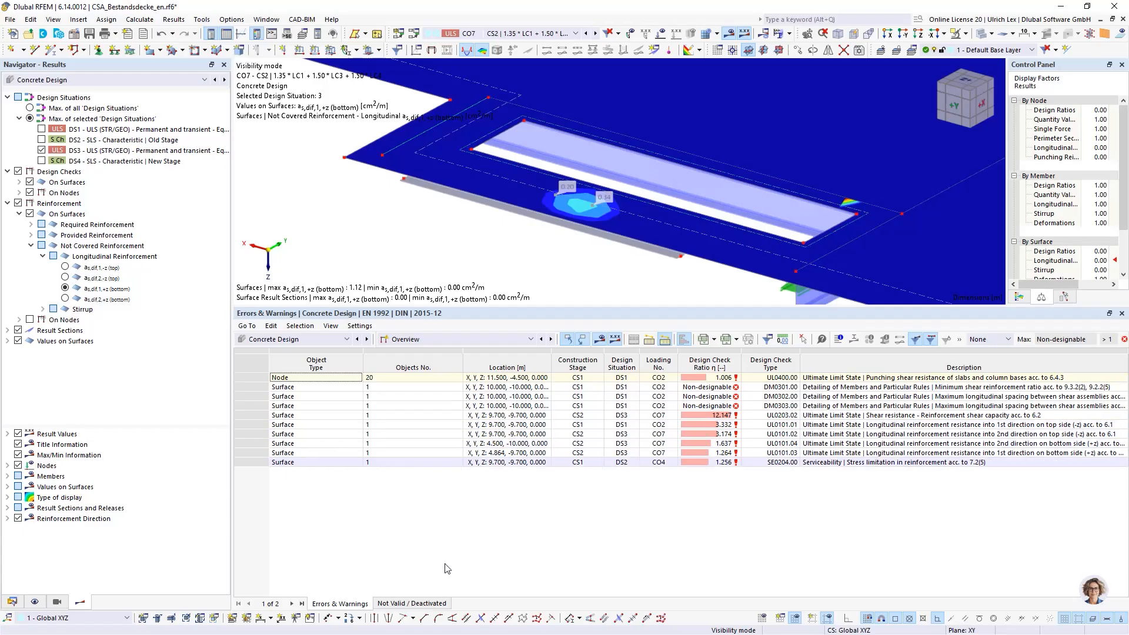
{"action": "left_click", "coordinate": [488, 339]}
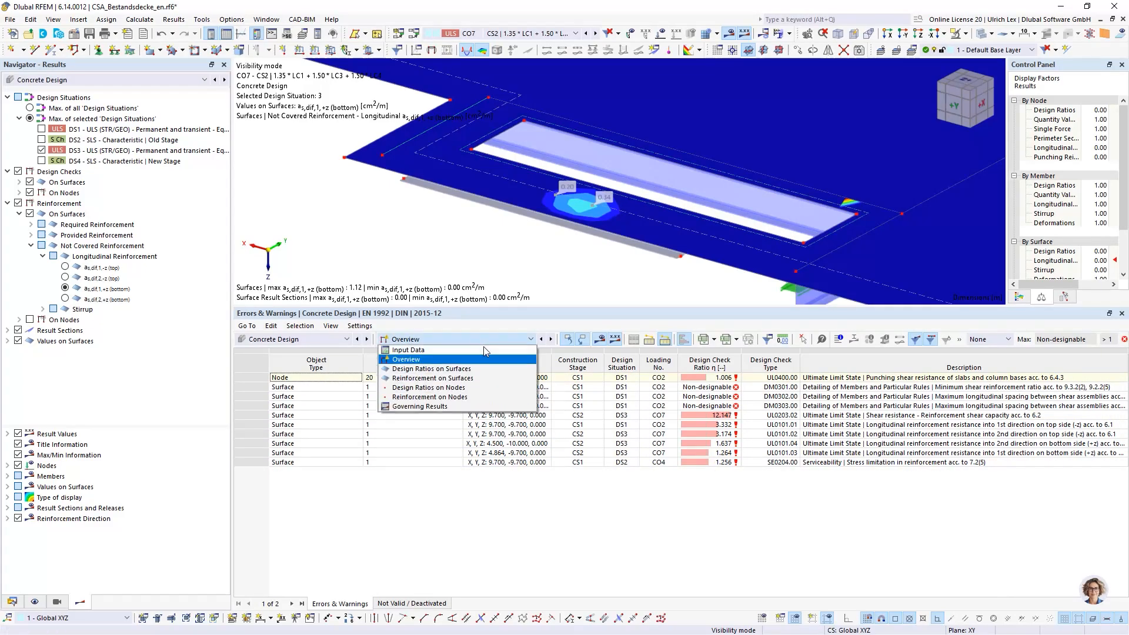
{"action": "left_click", "coordinate": [488, 384]}
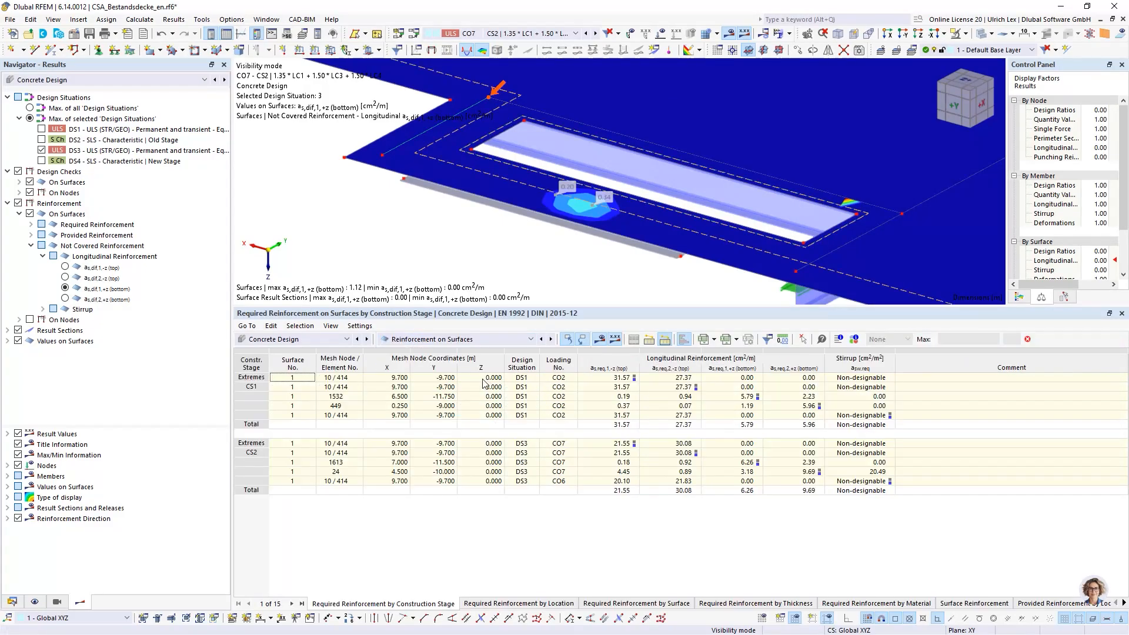
{"action": "left_click", "coordinate": [252, 379]}
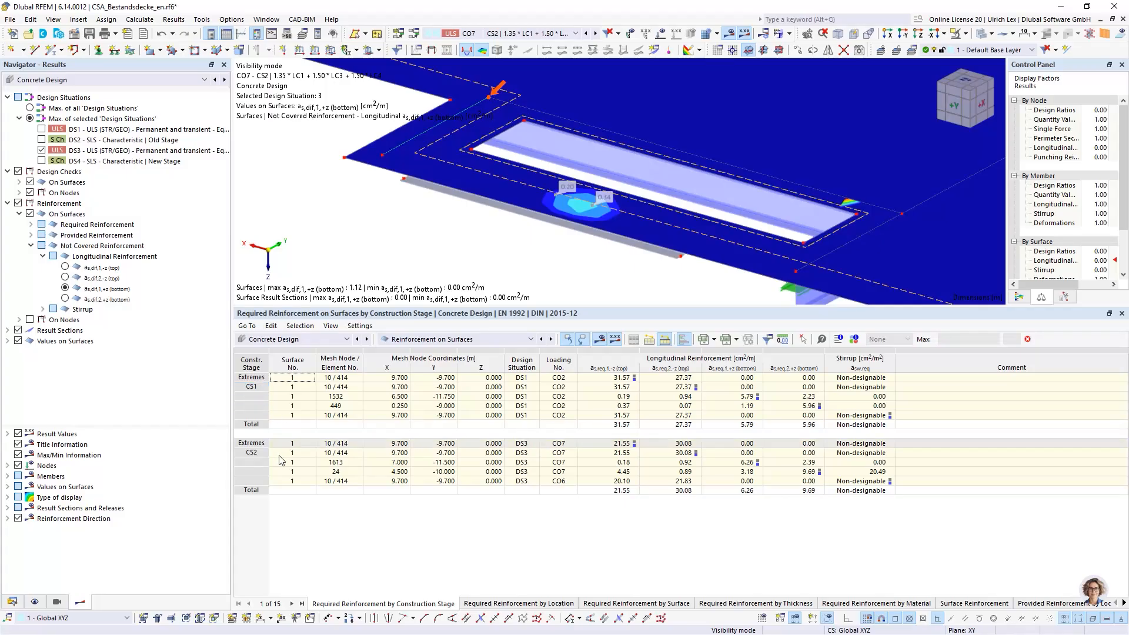
{"action": "left_click", "coordinate": [251, 444]}
{"action": "left_click", "coordinate": [249, 462]}
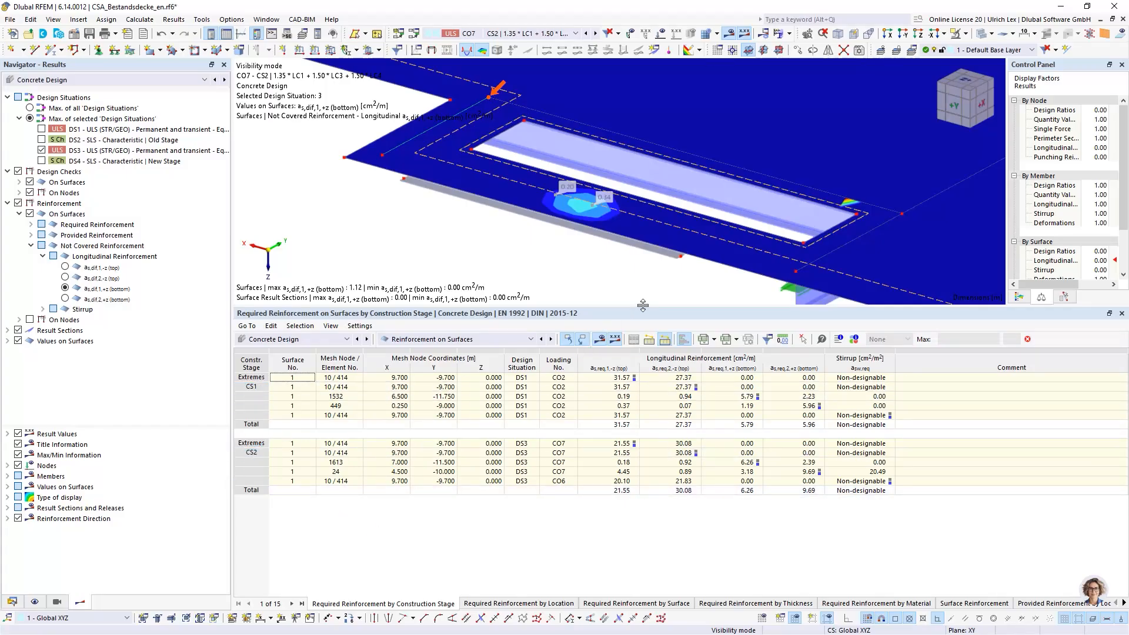
Step: Shrink the results table, open a second window of the model and tile both windows horizontally
{"action": "left_click_drag", "start_coordinate": [648, 305], "coordinate": [648, 409]}
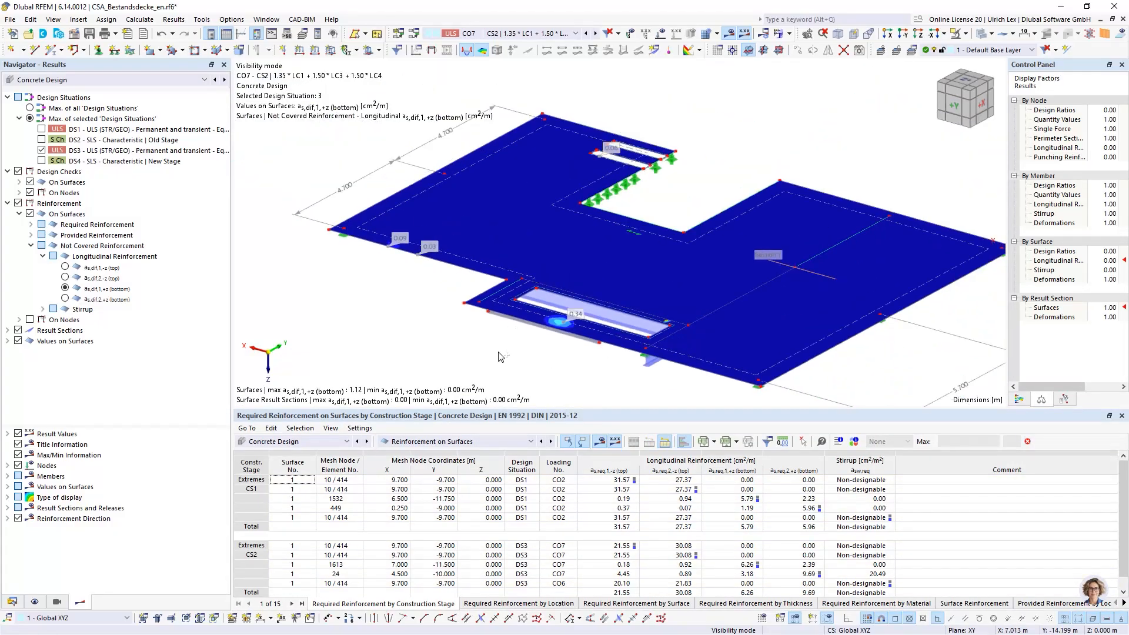
{"action": "middle_click_drag", "start_coordinate": [459, 345], "coordinate": [520, 338], "text": "ctrl"}
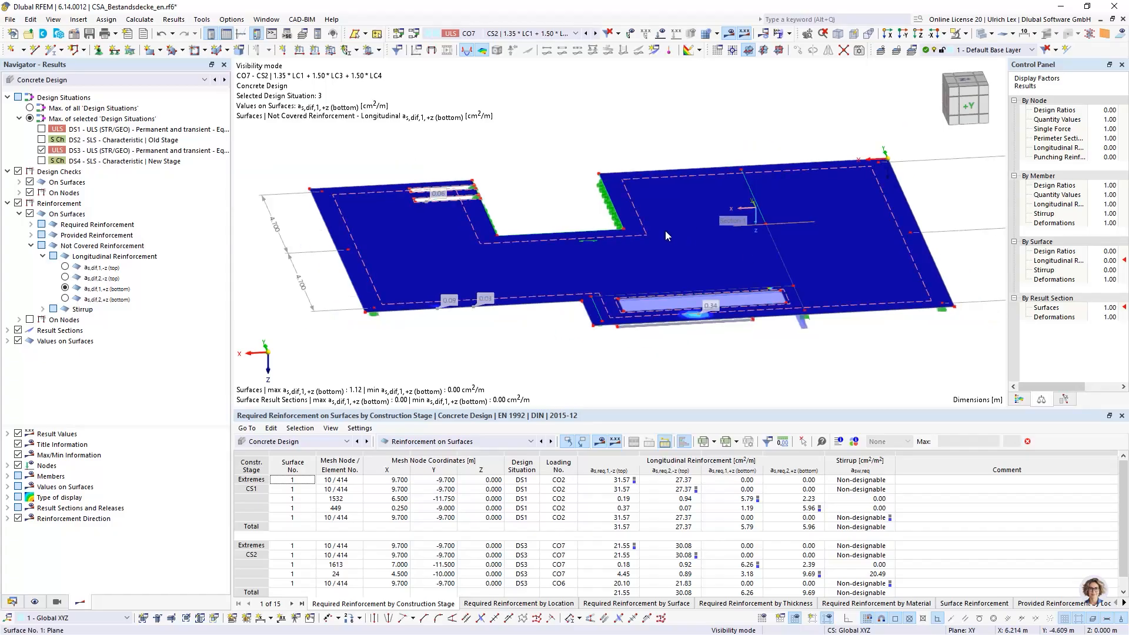
{"action": "scroll", "coordinate": [665, 231], "scroll_direction": "down", "scroll_amount": 2}
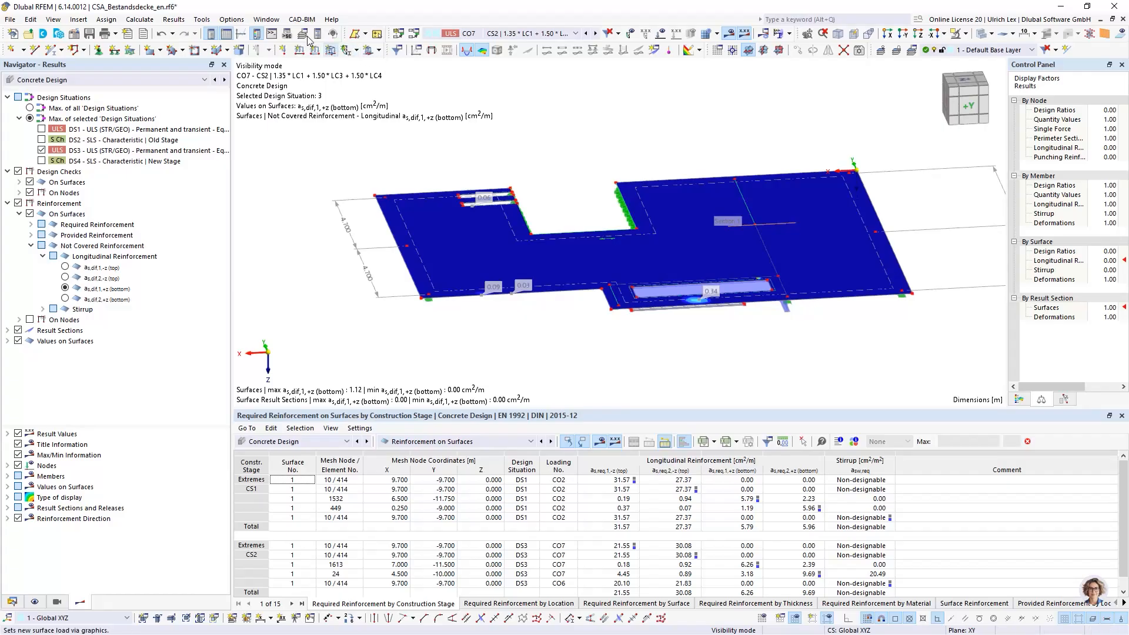
{"action": "left_click", "coordinate": [272, 20]}
{"action": "left_click", "coordinate": [281, 34]}
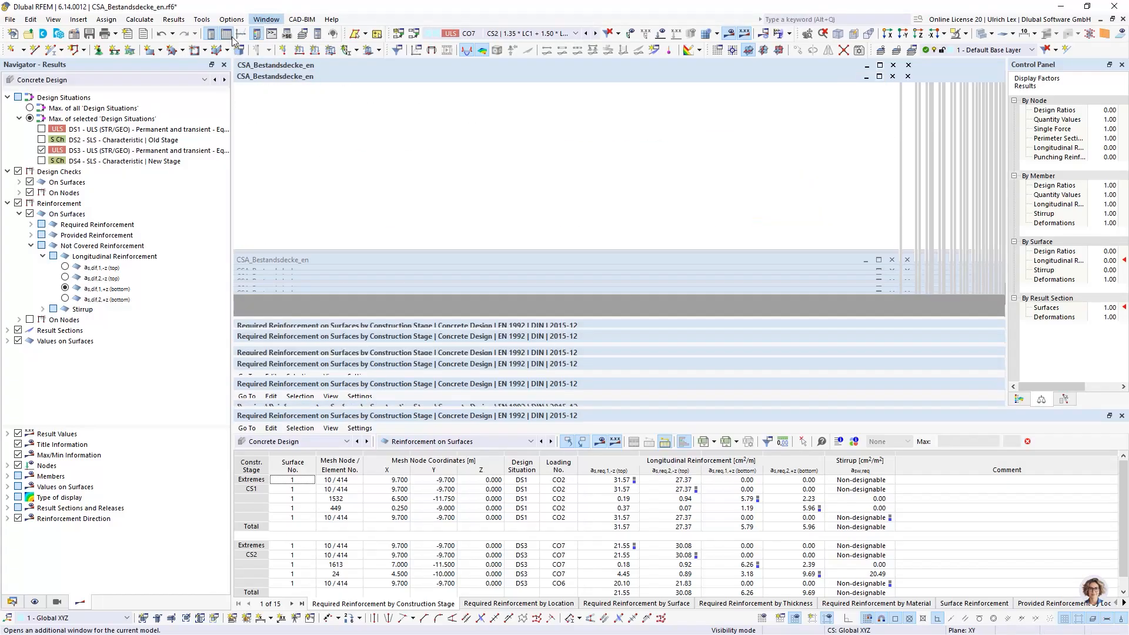
{"action": "left_click", "coordinate": [294, 20]}
{"action": "mouse_move", "coordinate": [266, 19]}
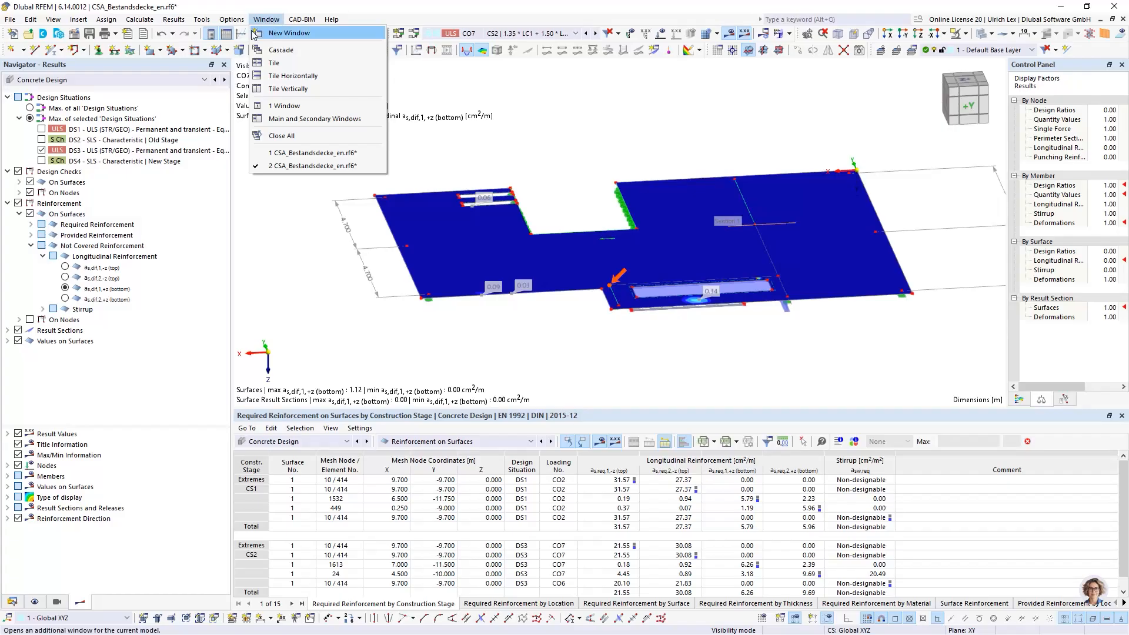
{"action": "left_click", "coordinate": [317, 77]}
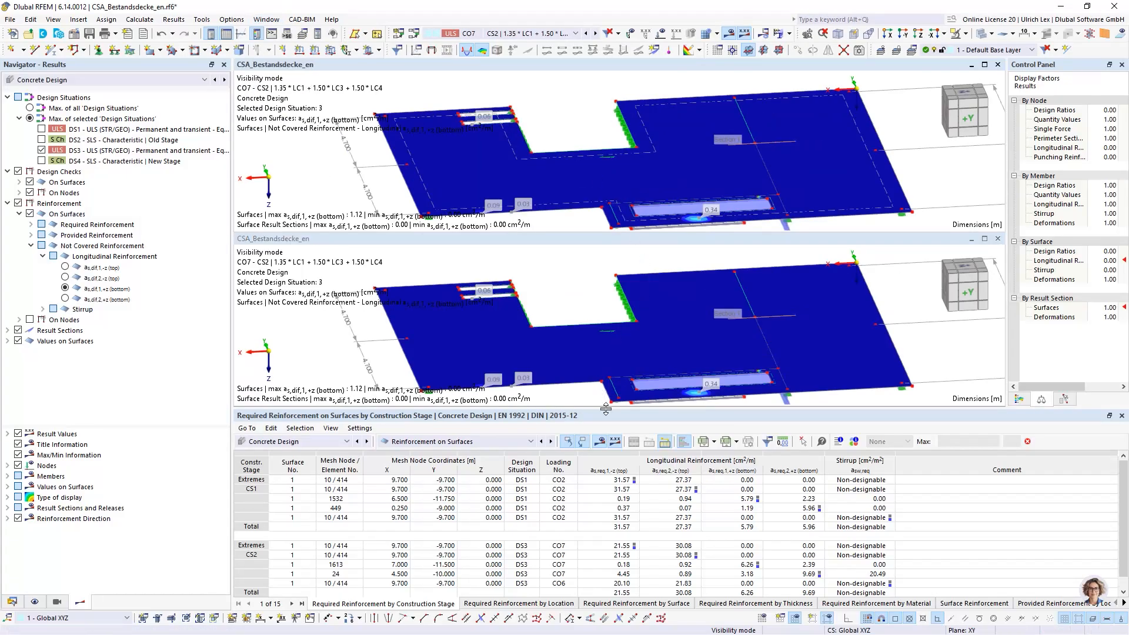
Step: Add design situation DS1 to the upper window's selection, then switch that window to the Static Analysis results
{"action": "scroll", "coordinate": [583, 294], "scroll_direction": "down", "scroll_amount": 3}
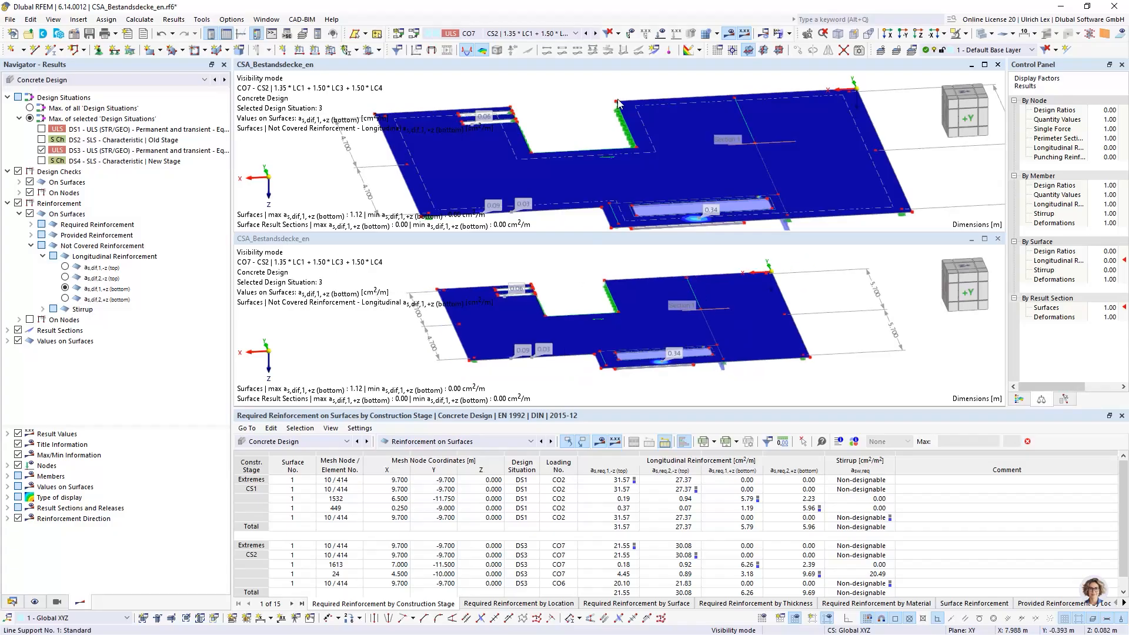
{"action": "scroll", "coordinate": [618, 100], "scroll_direction": "down", "scroll_amount": 3}
{"action": "scroll", "coordinate": [612, 106], "scroll_direction": "up", "scroll_amount": 1}
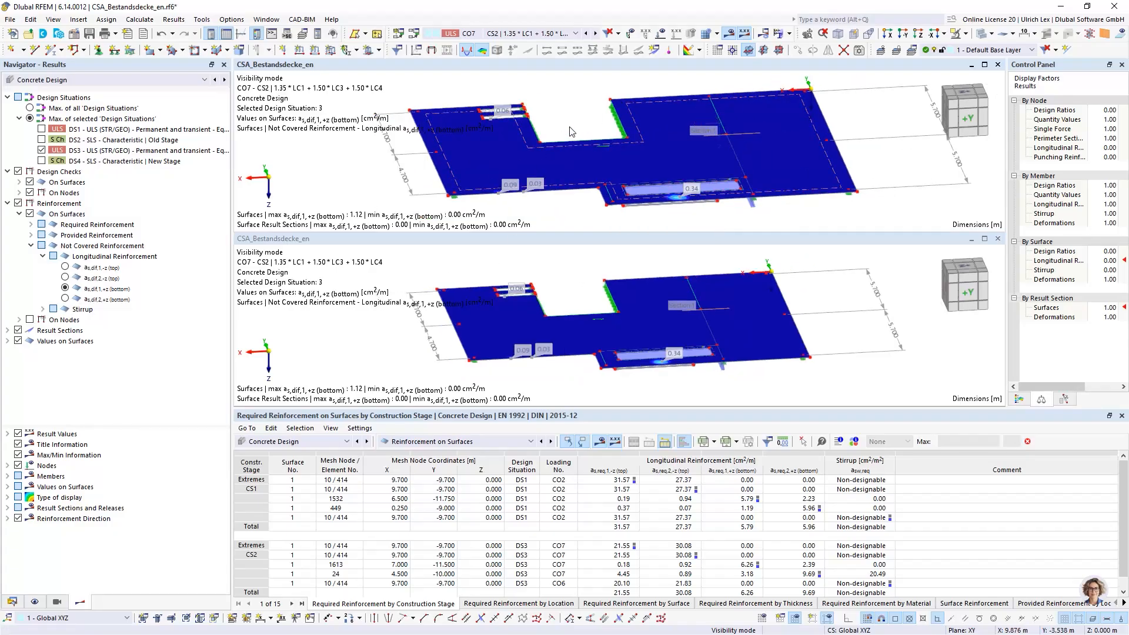
{"action": "middle_click_drag", "start_coordinate": [567, 118], "coordinate": [617, 117]}
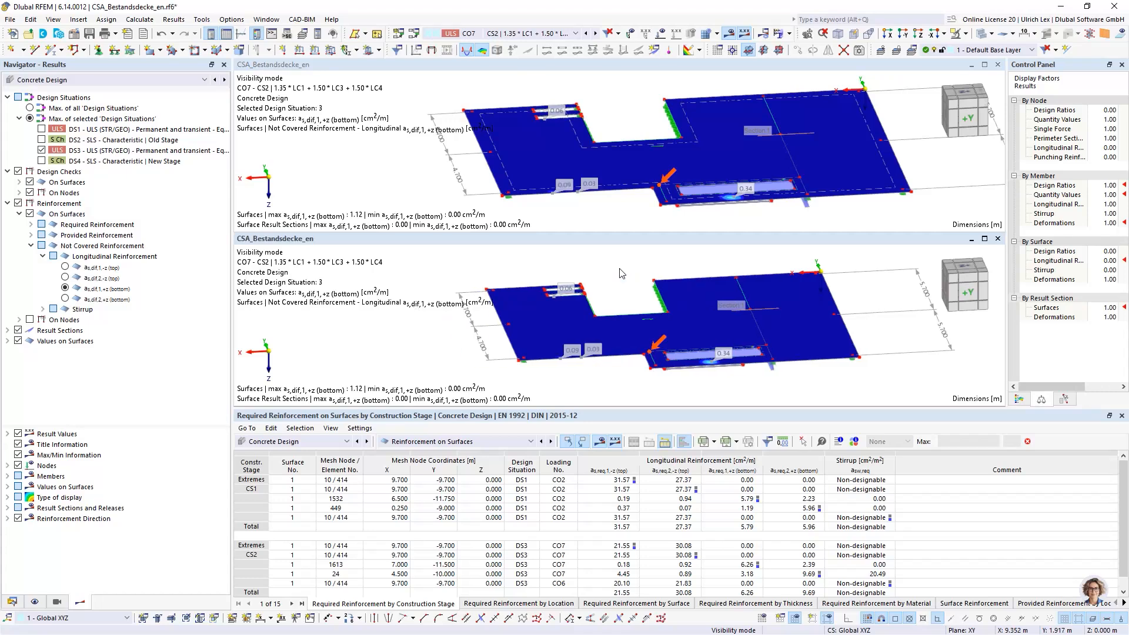
{"action": "middle_click_drag", "start_coordinate": [621, 274], "coordinate": [636, 280]}
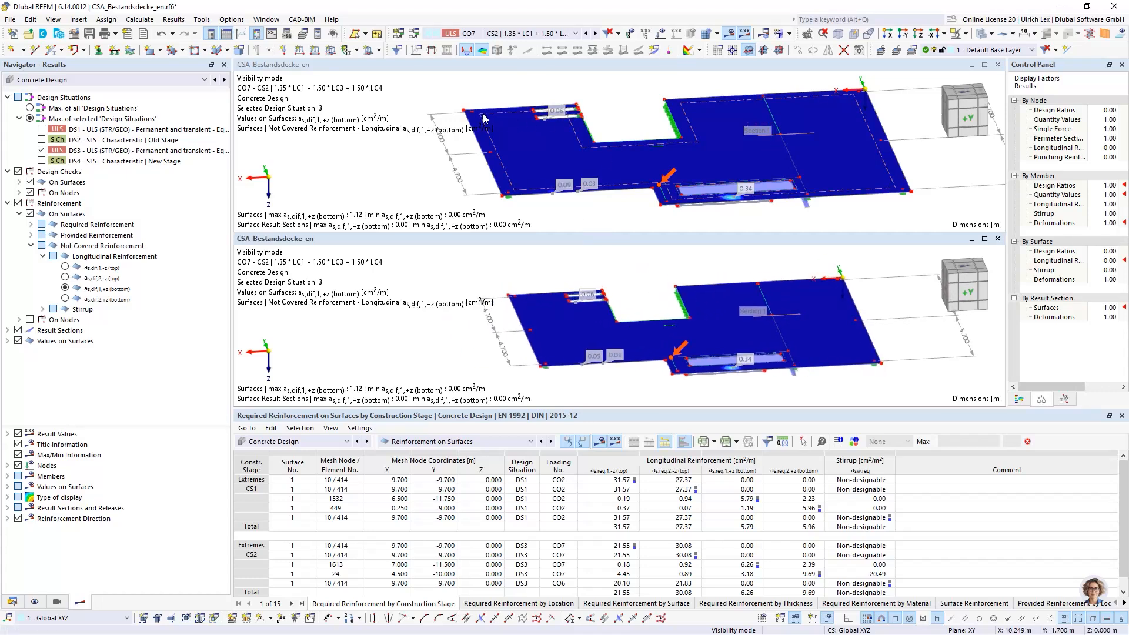
{"action": "left_click", "coordinate": [42, 130]}
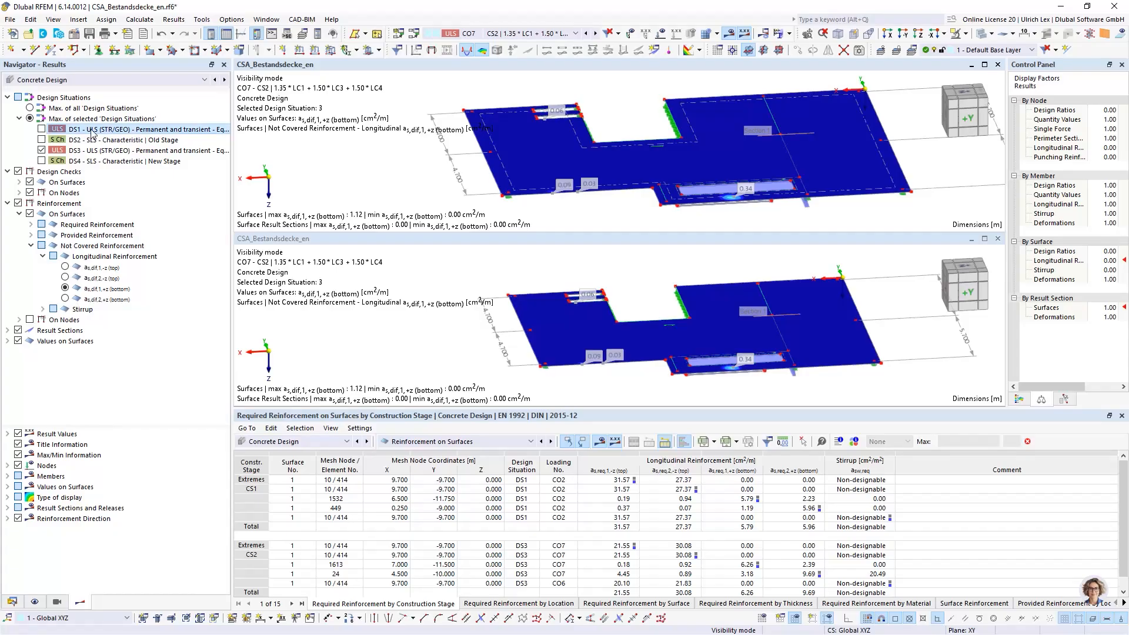
{"action": "left_click", "coordinate": [41, 85]}
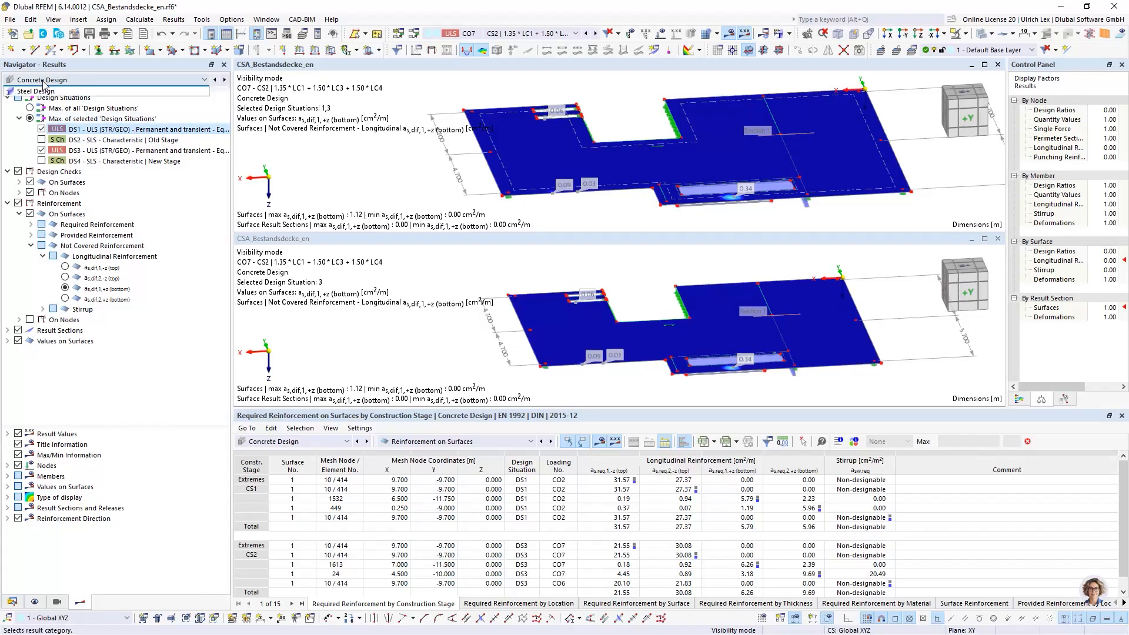
{"action": "left_click", "coordinate": [44, 90]}
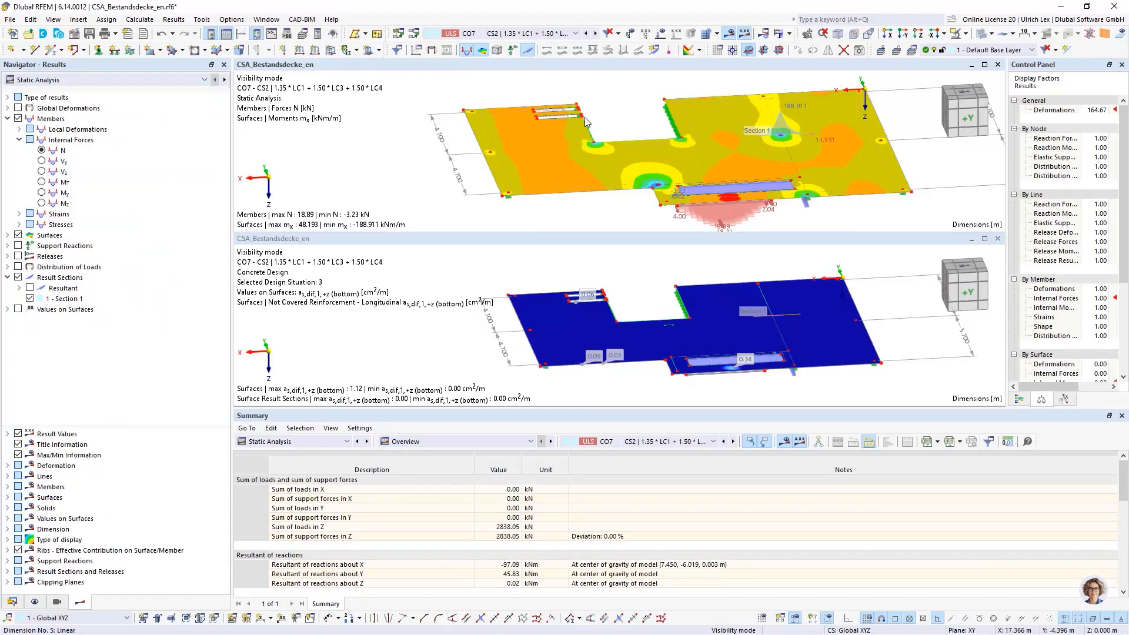
Step: Close the lower Concrete Design window and maximize the window with the Static Analysis results
{"action": "left_click", "coordinate": [999, 241]}
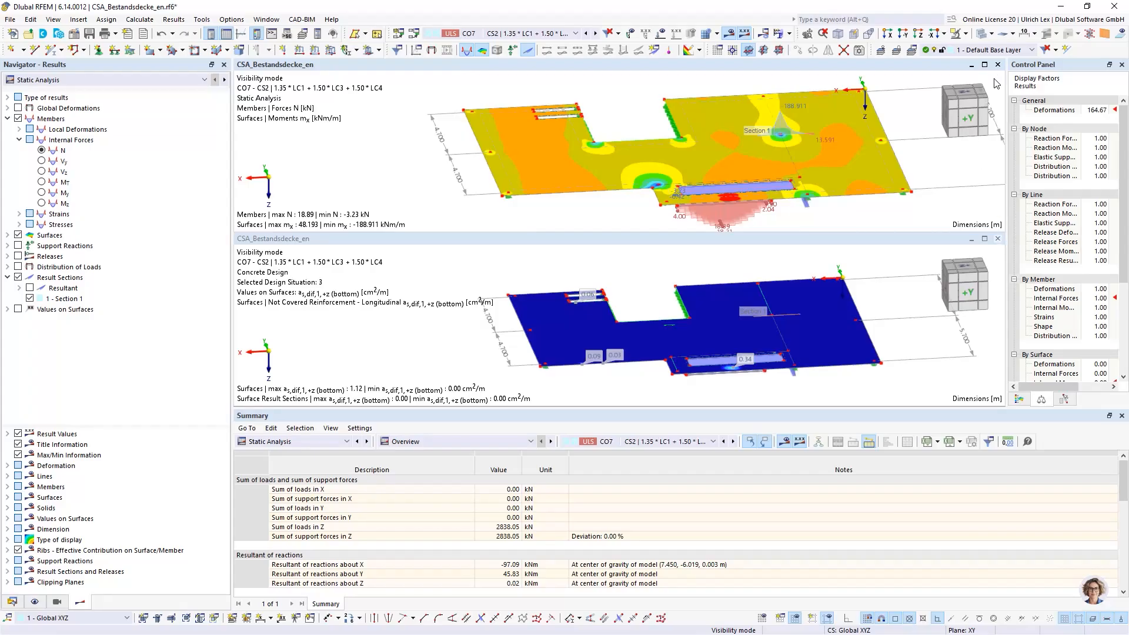
{"action": "left_click", "coordinate": [985, 65]}
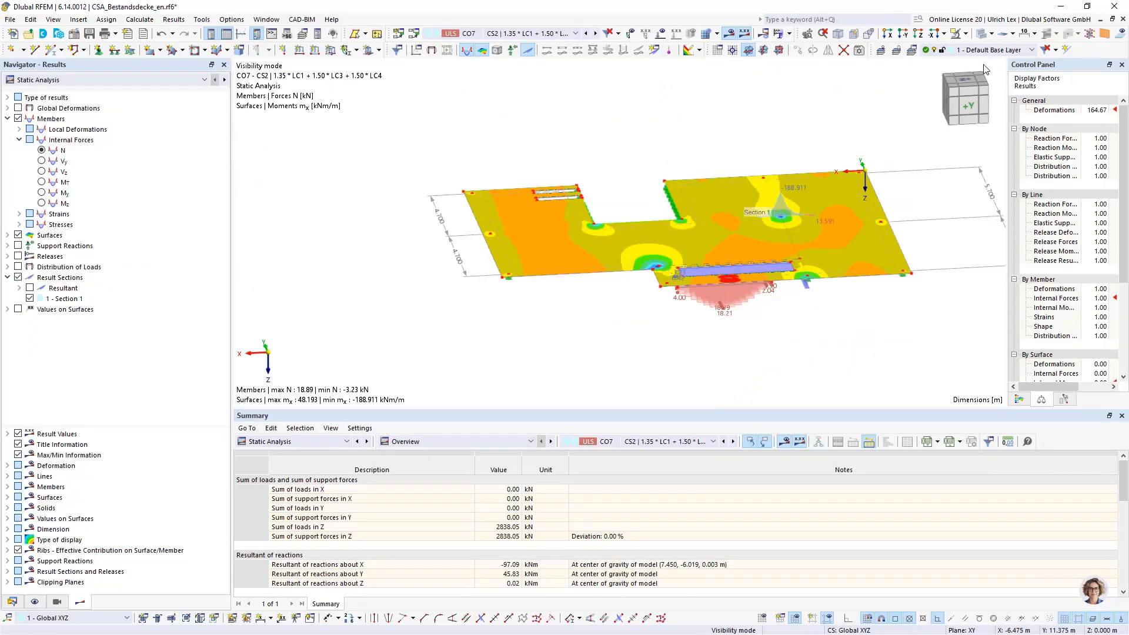
{"action": "scroll", "coordinate": [874, 135], "scroll_direction": "up", "scroll_amount": 2}
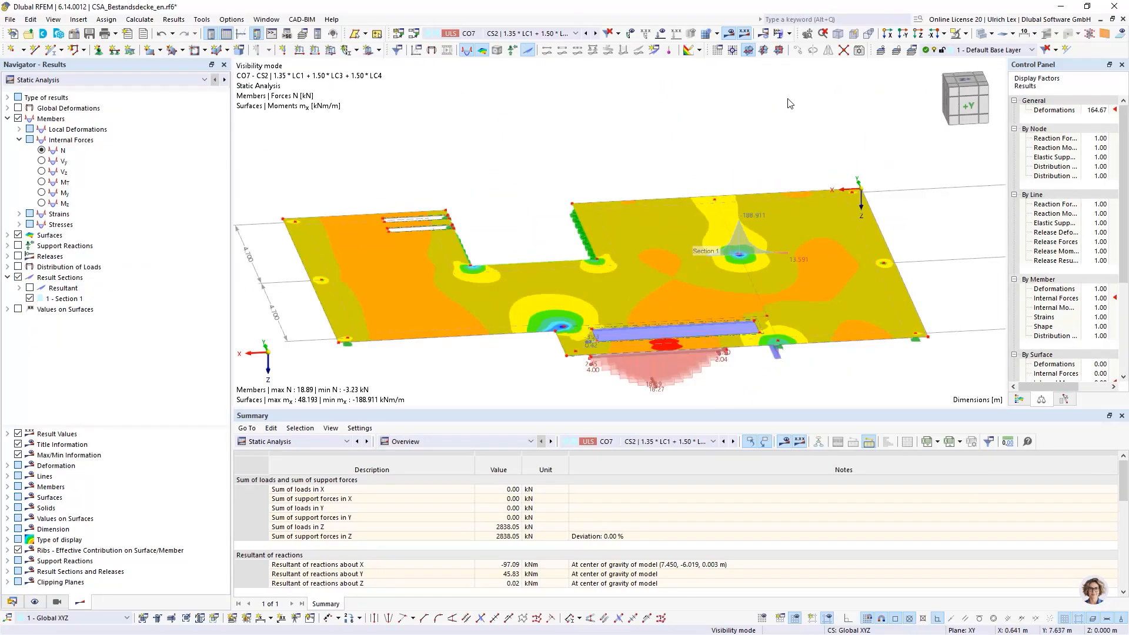
{"action": "scroll", "coordinate": [627, 98], "scroll_direction": "down", "scroll_amount": 2}
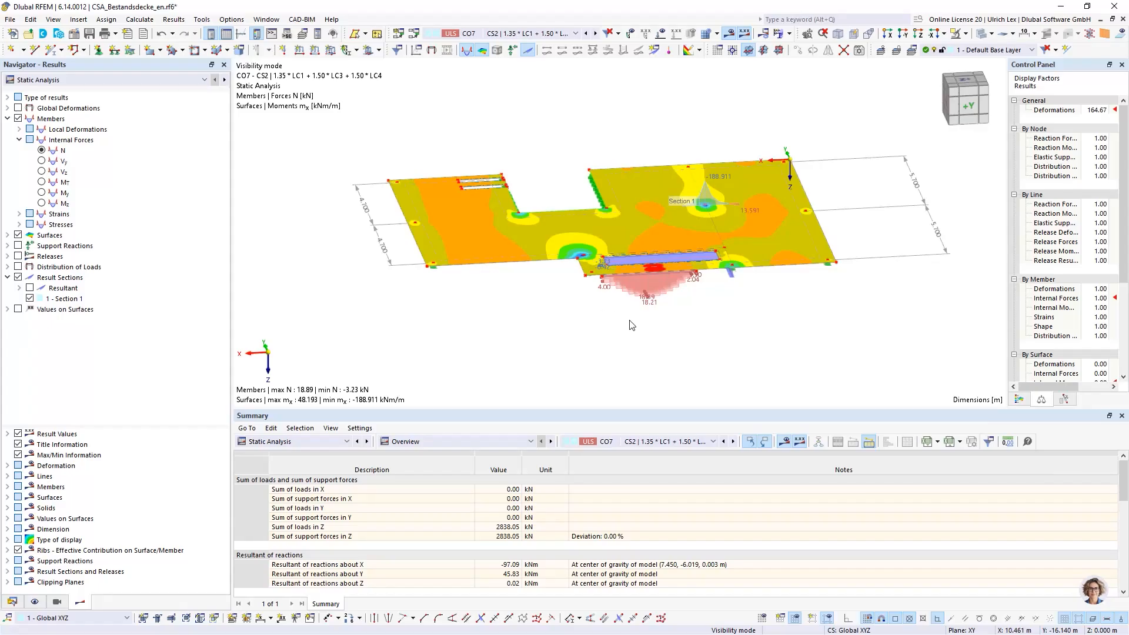
{"action": "scroll", "coordinate": [685, 306], "scroll_direction": "up", "scroll_amount": 1}
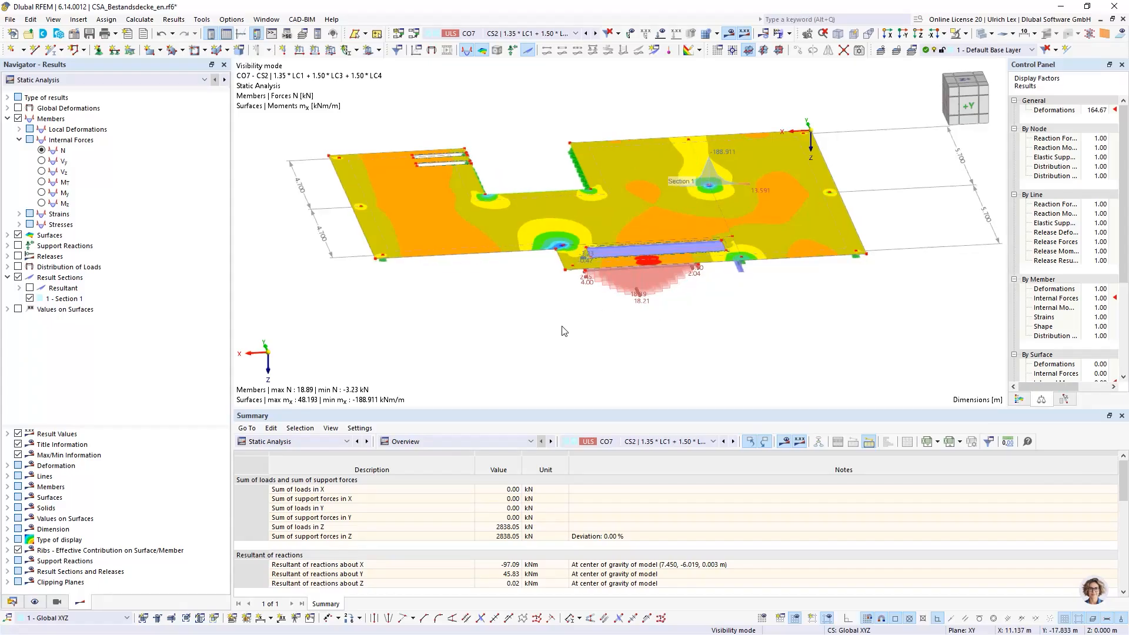